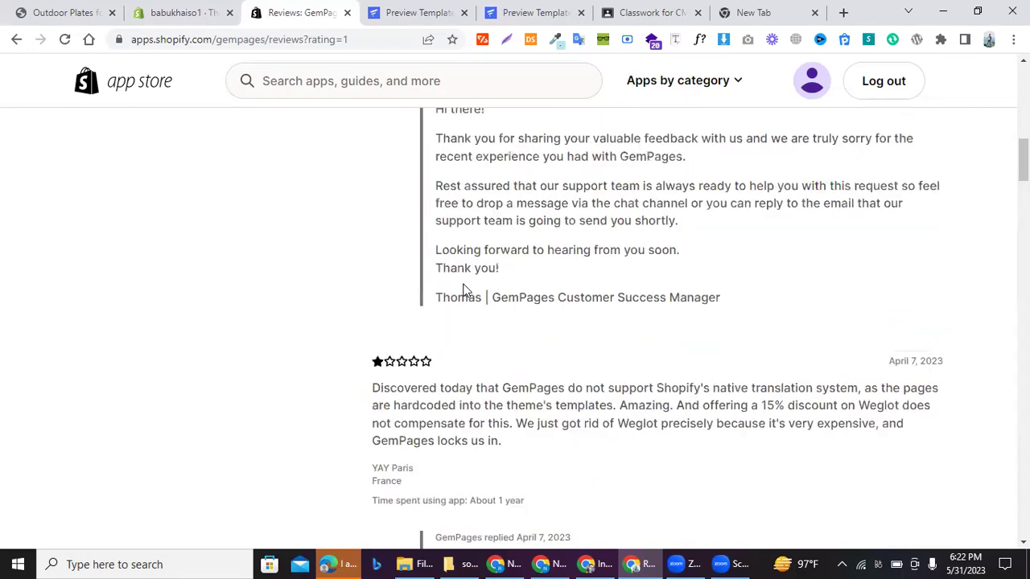
- Read through the first page of one-star GemPages reviews and the developer's replies
scroll(465, 291, down, 18)
scroll(464, 290, down, 15)
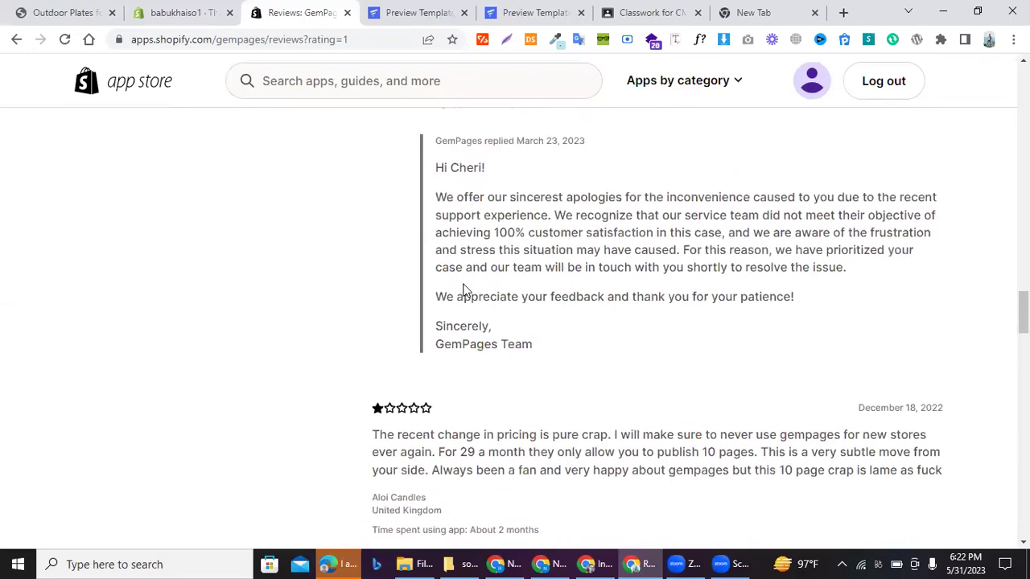
scroll(464, 291, down, 5)
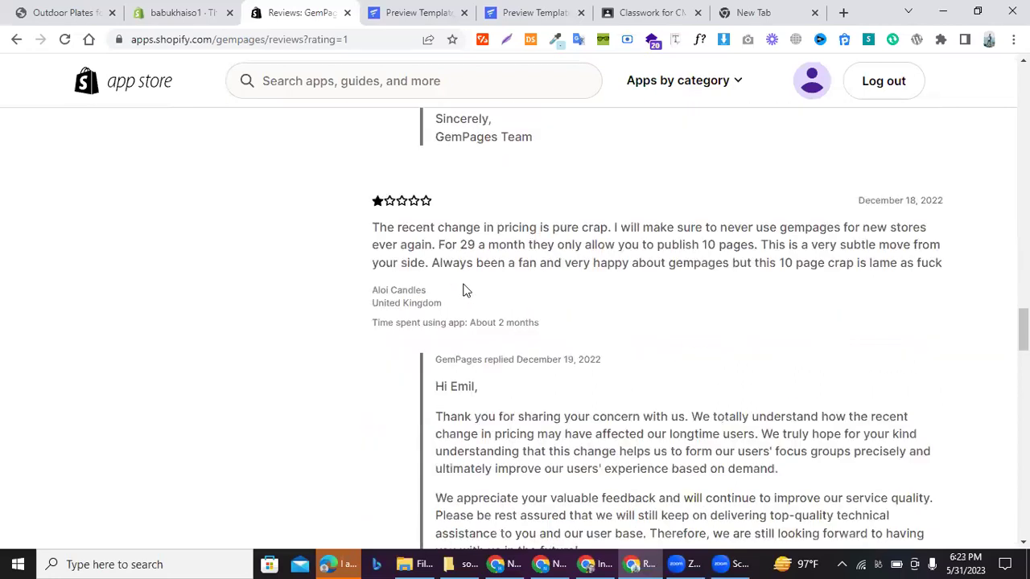
scroll(370, 302, down, 3)
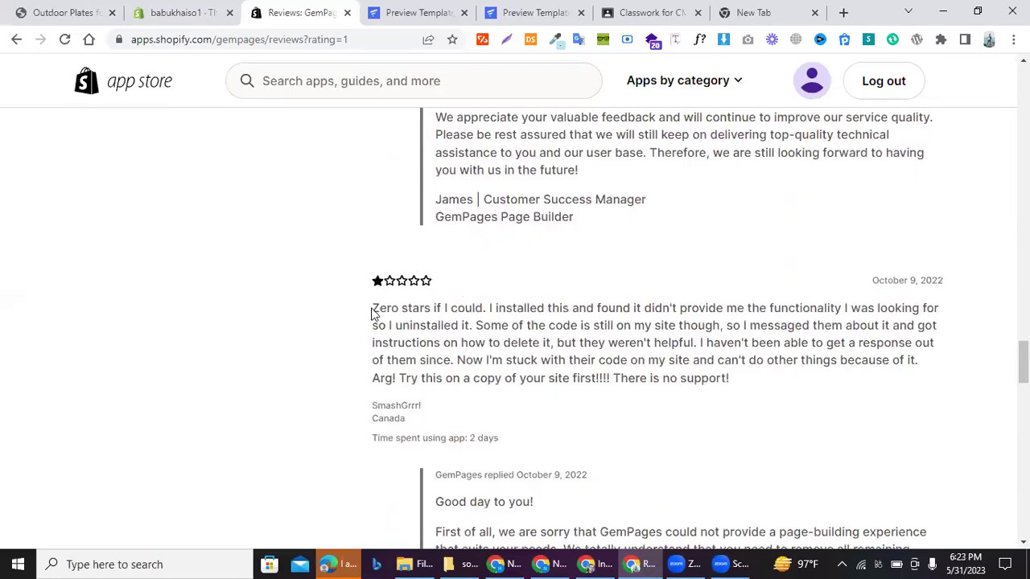
scroll(372, 314, down, 7)
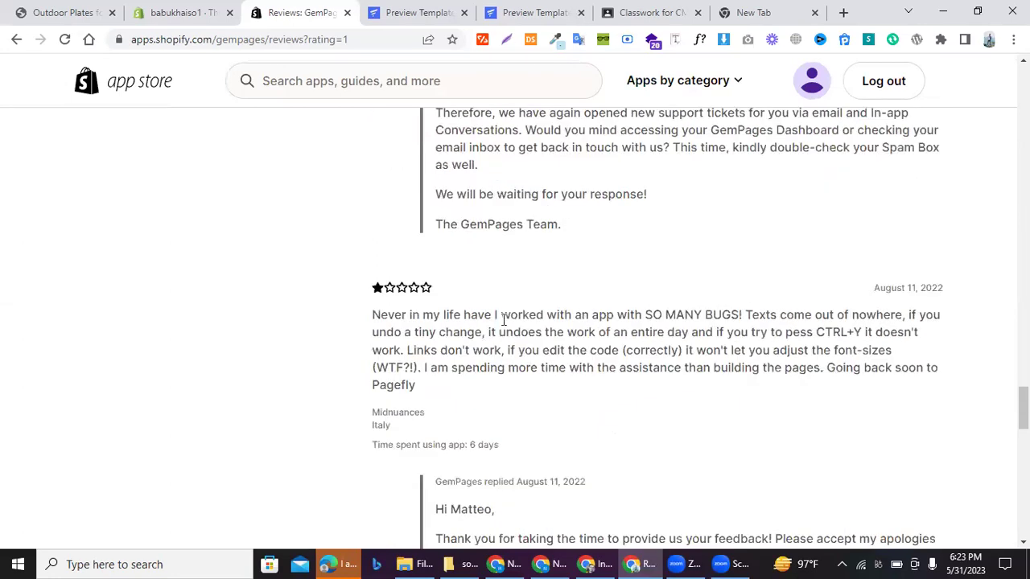
scroll(503, 319, down, 12)
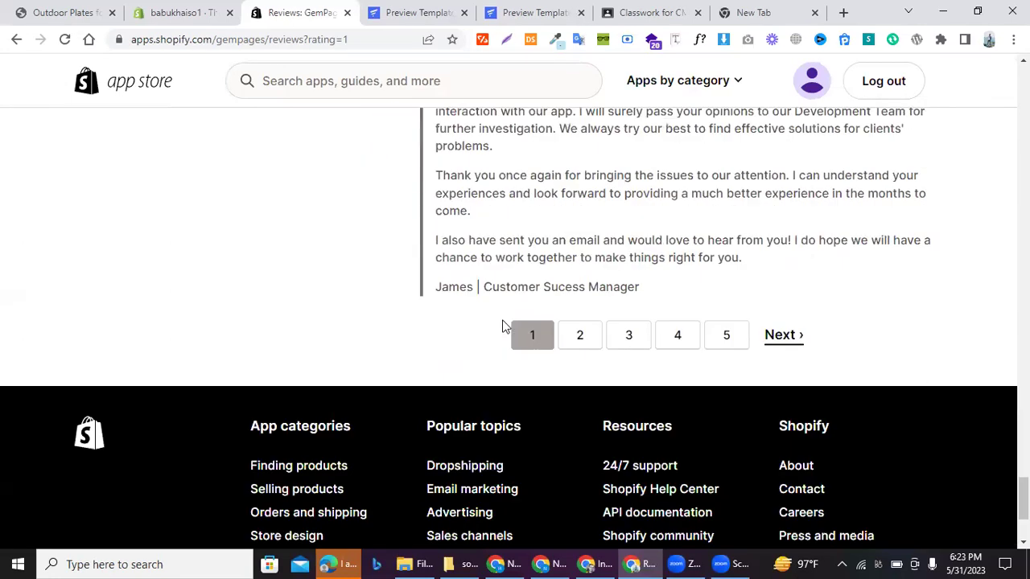
scroll(503, 325, up, 20)
scroll(503, 326, up, 15)
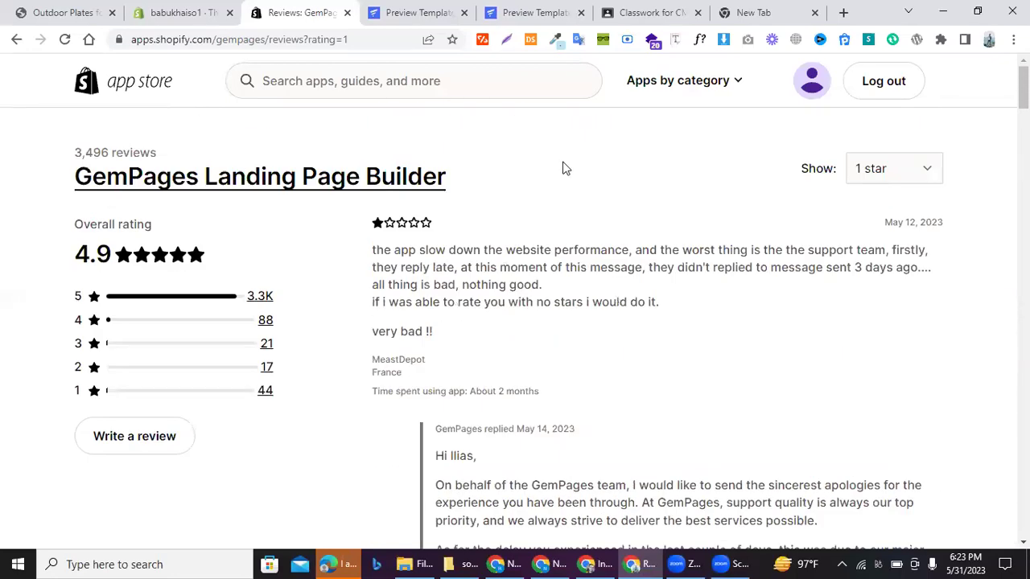
- Return to the GemPages Landing Page Builder listing and open the app
click(14, 39)
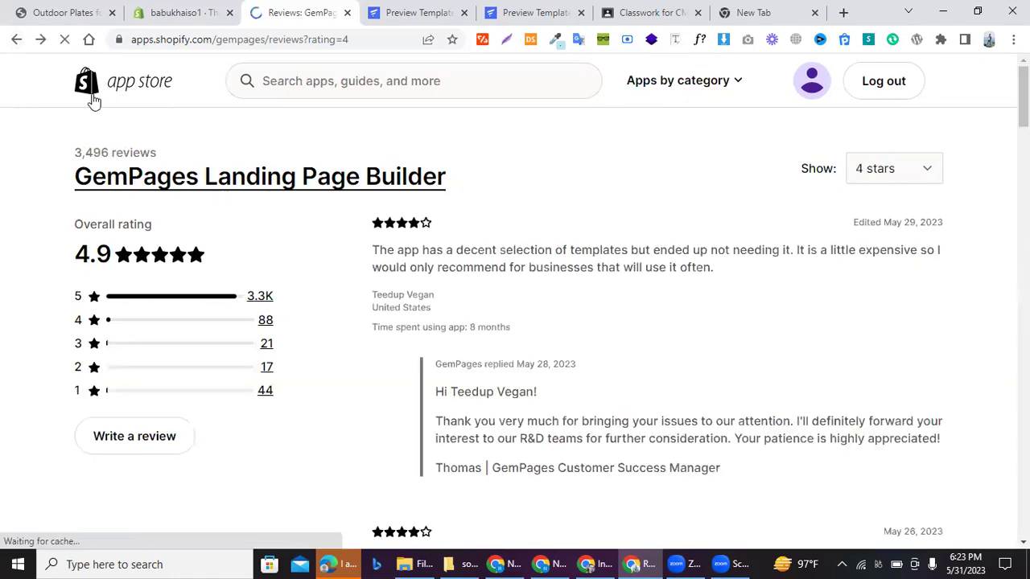
click(19, 47)
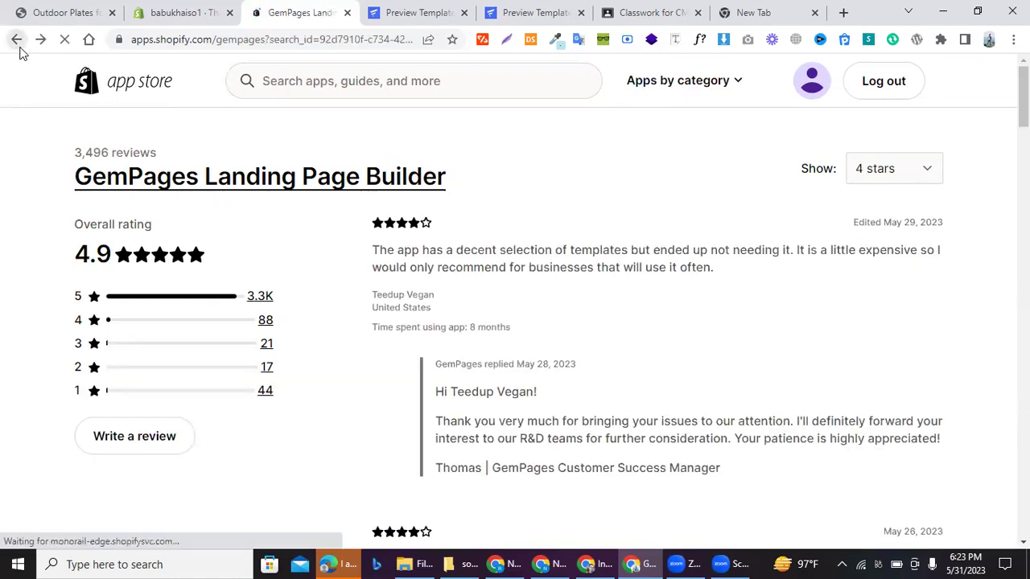
scroll(182, 147, down, 9)
scroll(183, 146, up, 10)
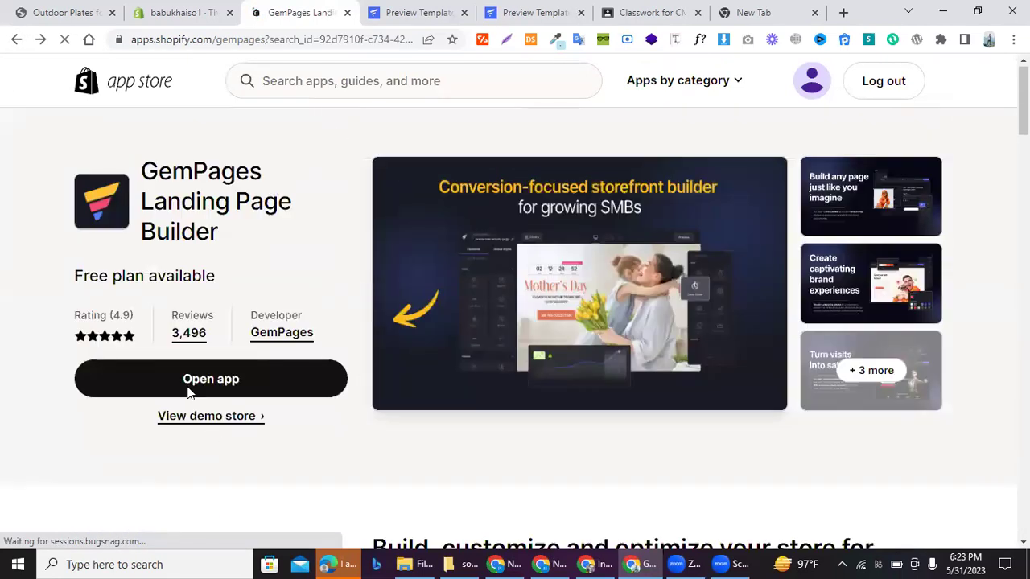
click(187, 392)
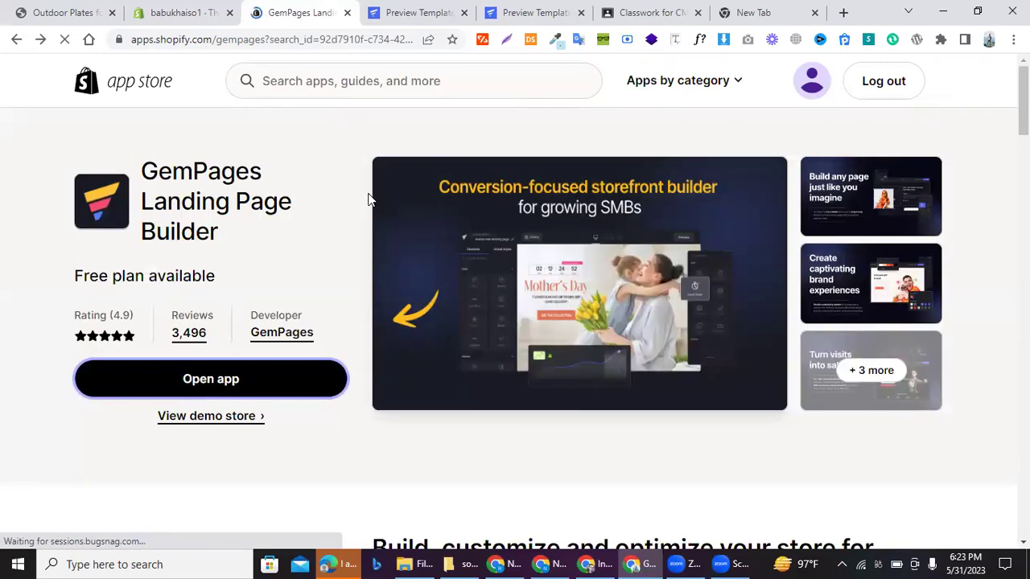
- Close the two template preview pages and the Classroom page, and accept all cookies on the GemPages dashboard
click(455, 14)
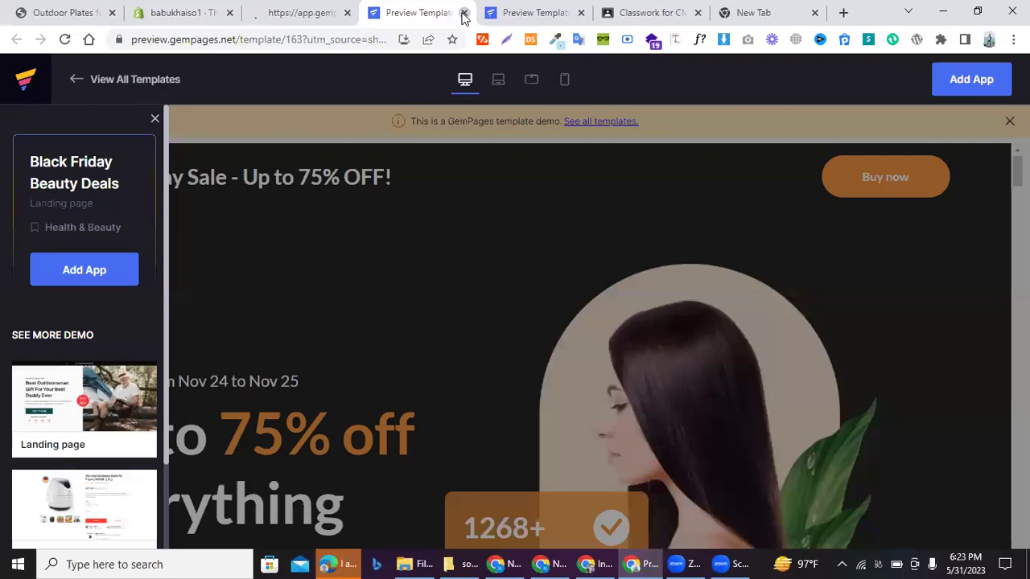
click(464, 13)
click(464, 13)
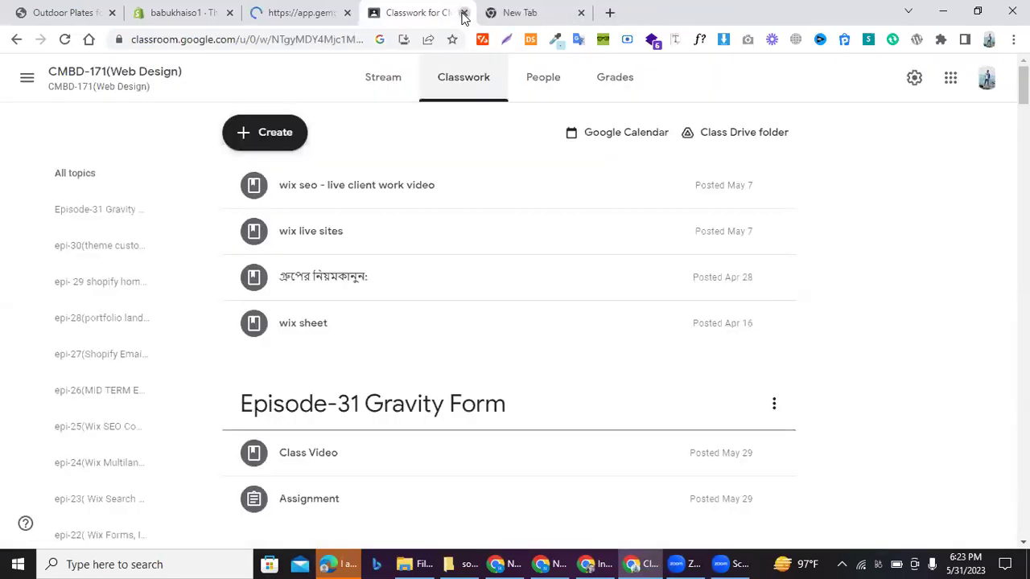
click(464, 13)
click(330, 7)
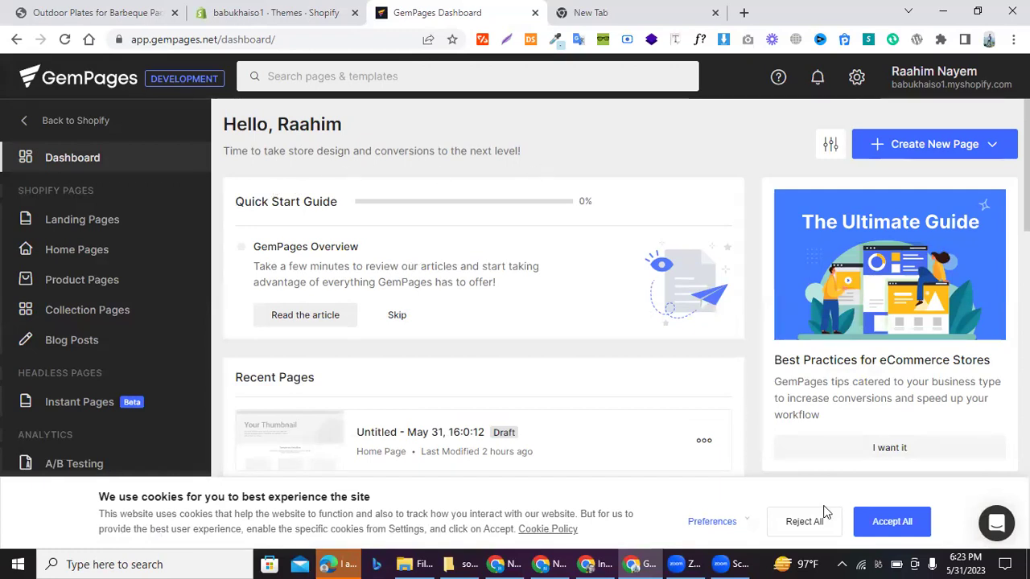
click(877, 529)
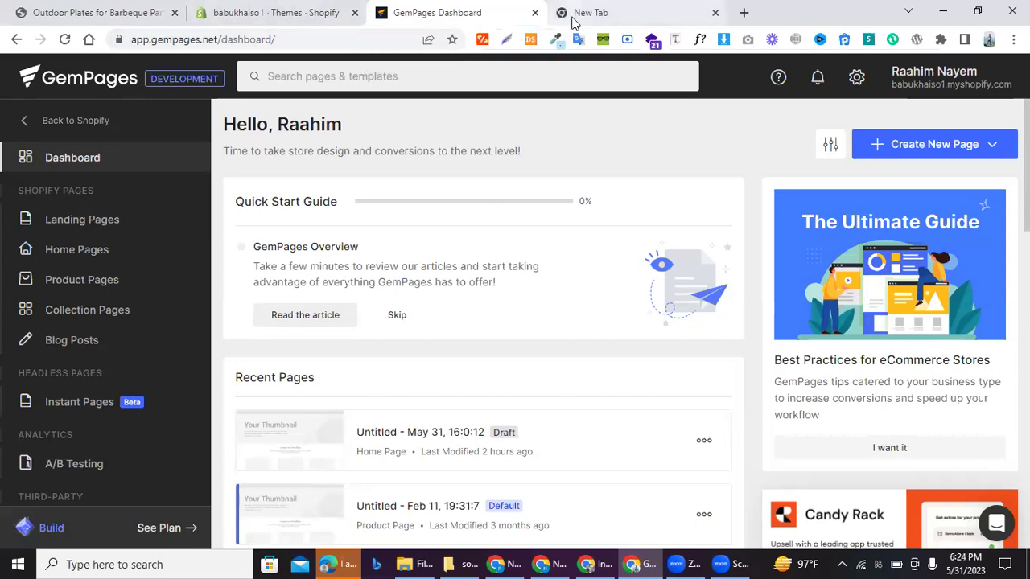
- Create a new home page template from the GemPages dashboard
scroll(382, 226, down, 2)
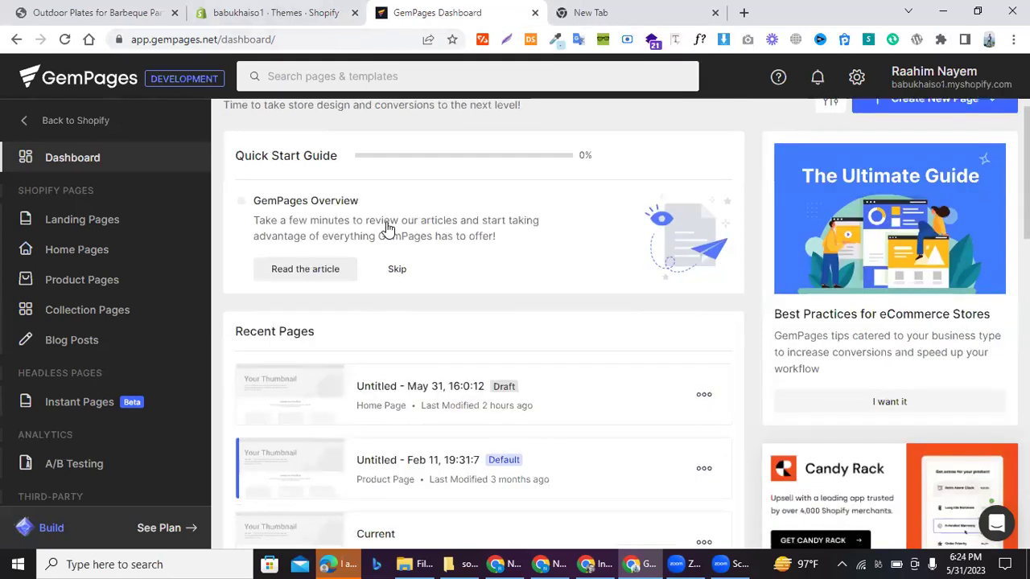
scroll(51, 241, up, 2)
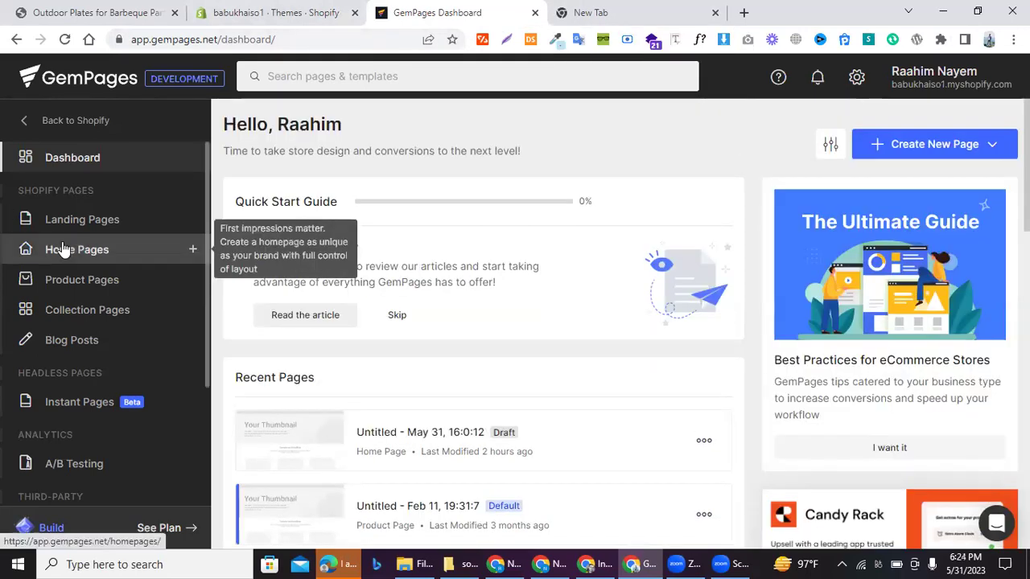
click(63, 250)
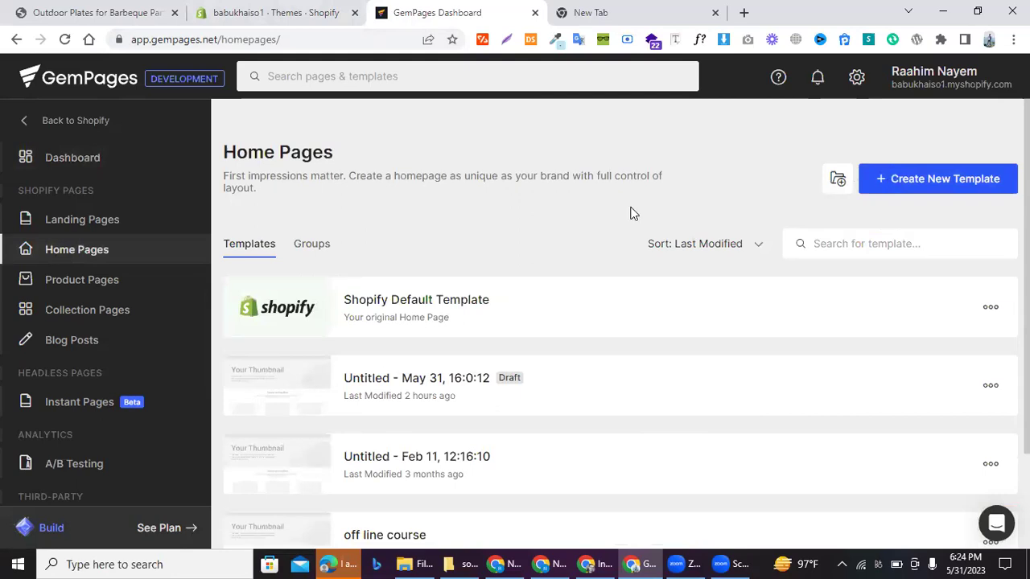
click(888, 186)
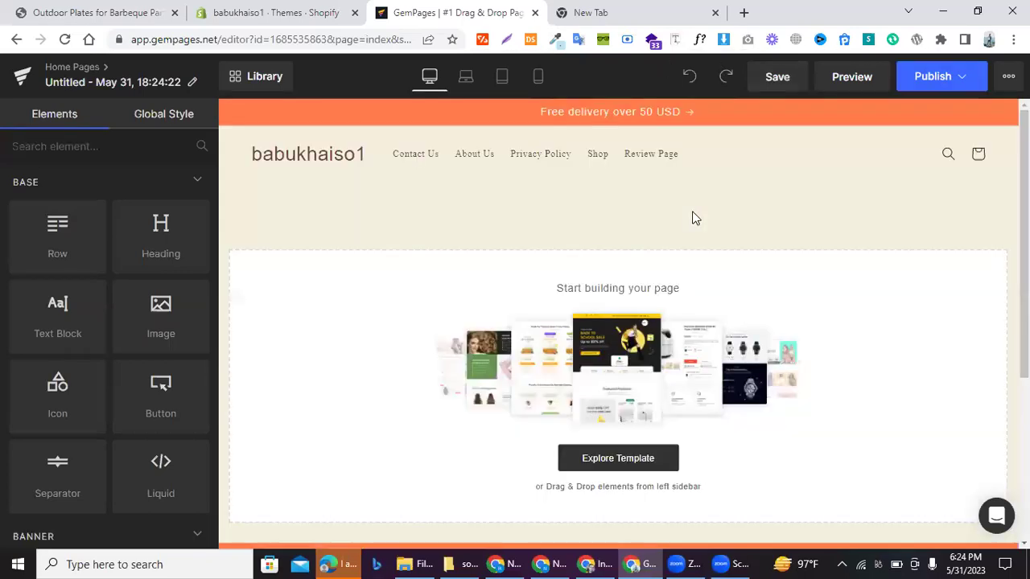
- Examine the blank home page canvas and the available Base, Banner, Stack, List and Module elements
scroll(769, 233, down, 2)
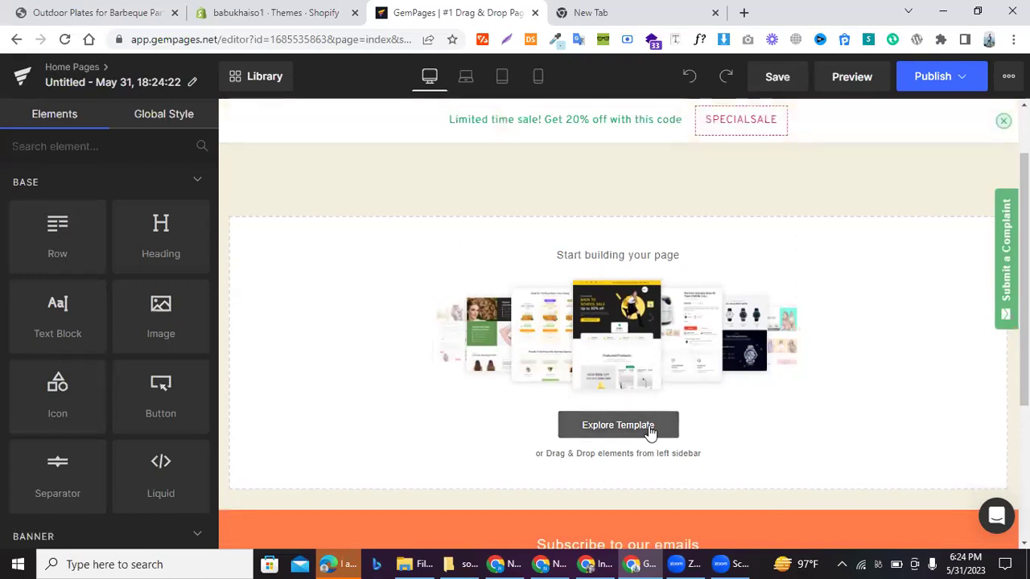
scroll(650, 430, down, 3)
scroll(483, 252, up, 4)
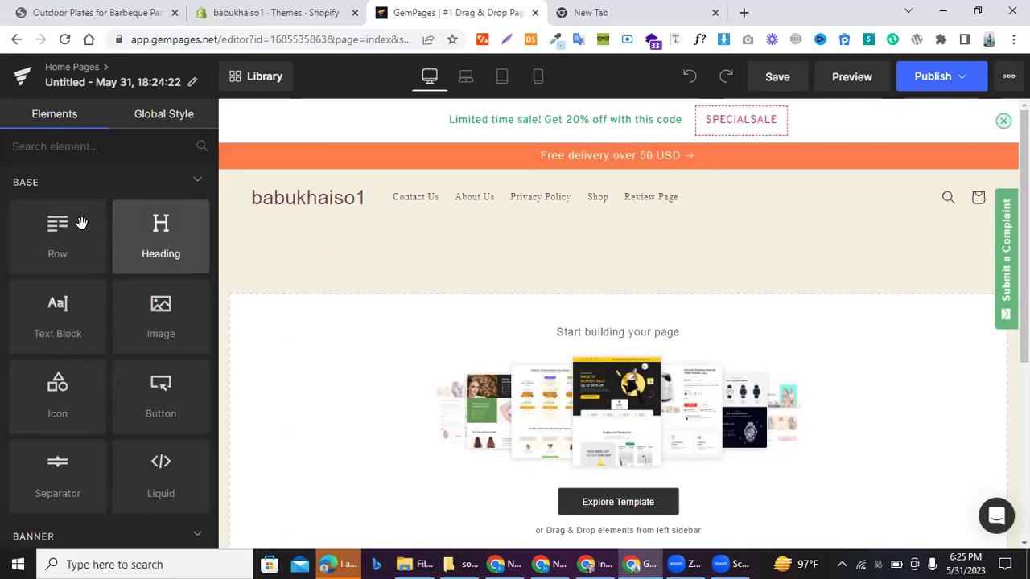
scroll(155, 247, down, 1)
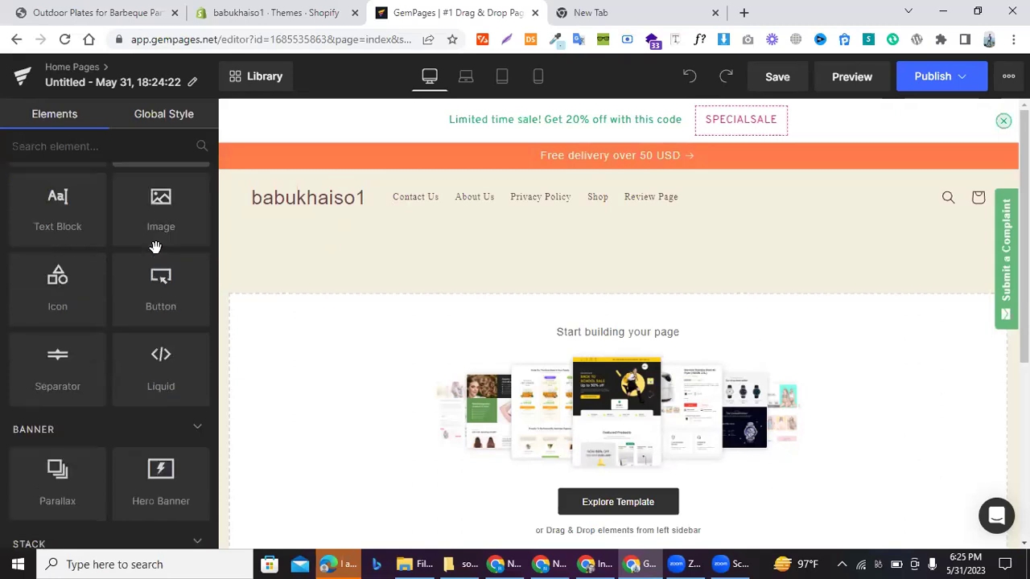
scroll(155, 247, down, 1)
scroll(155, 247, up, 2)
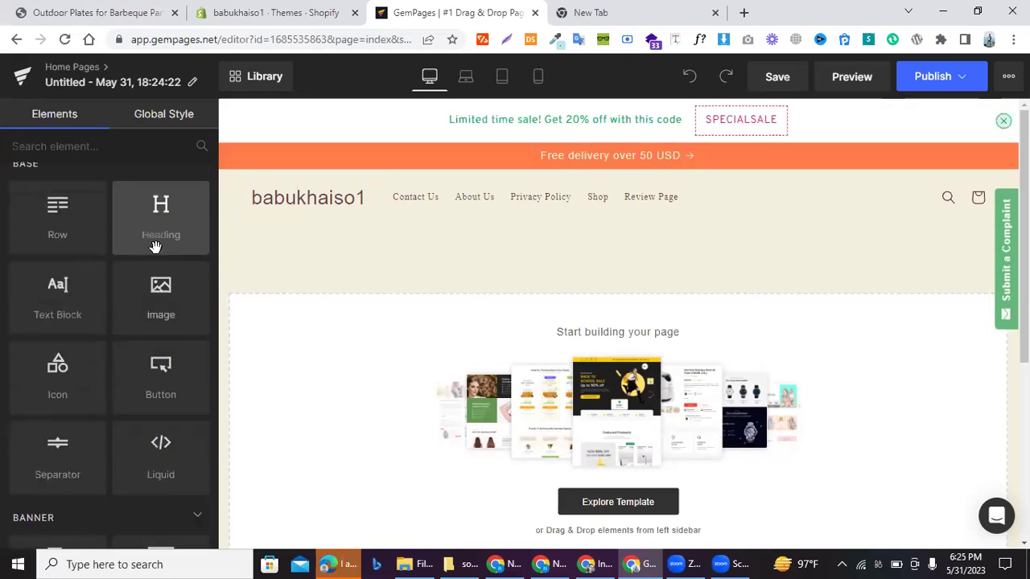
scroll(56, 197, up, 1)
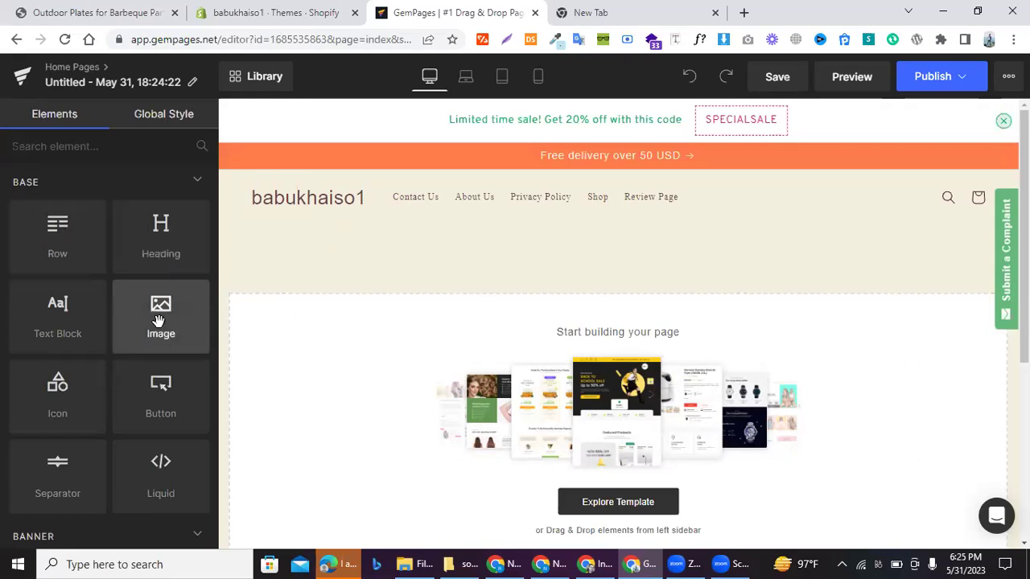
scroll(156, 319, down, 1)
scroll(155, 314, down, 2)
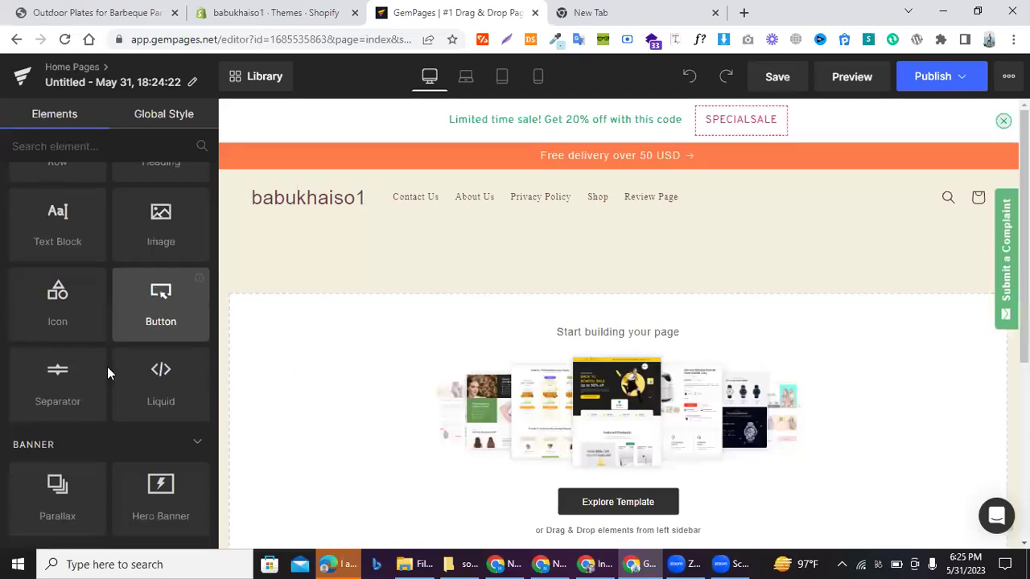
scroll(87, 278, up, 2)
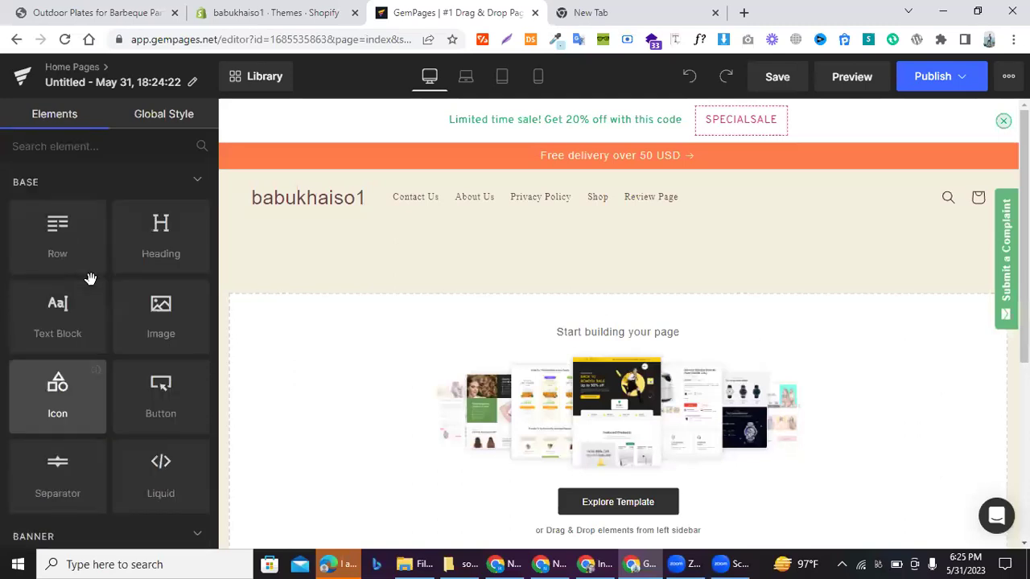
scroll(88, 278, down, 4)
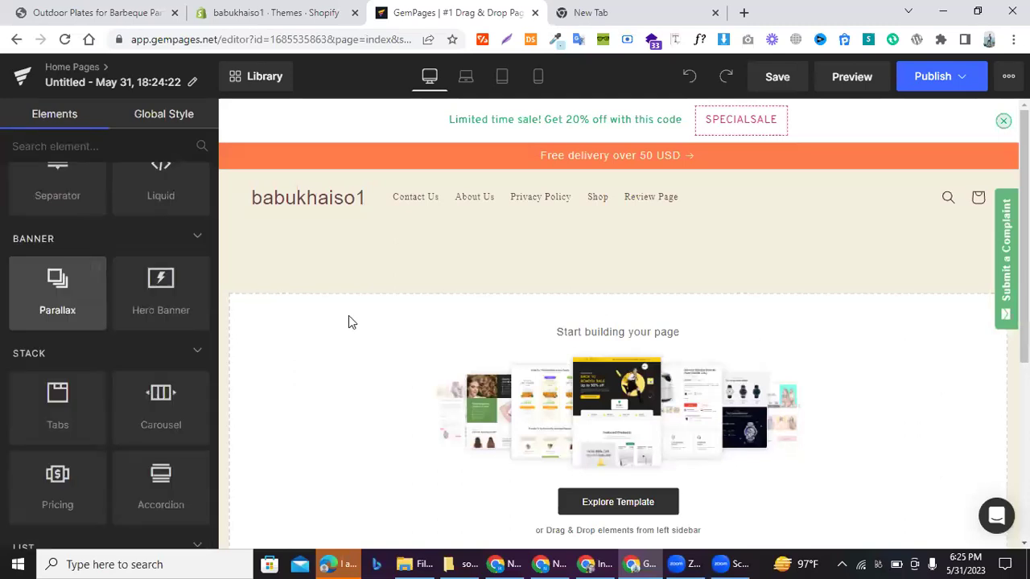
scroll(382, 328, down, 2)
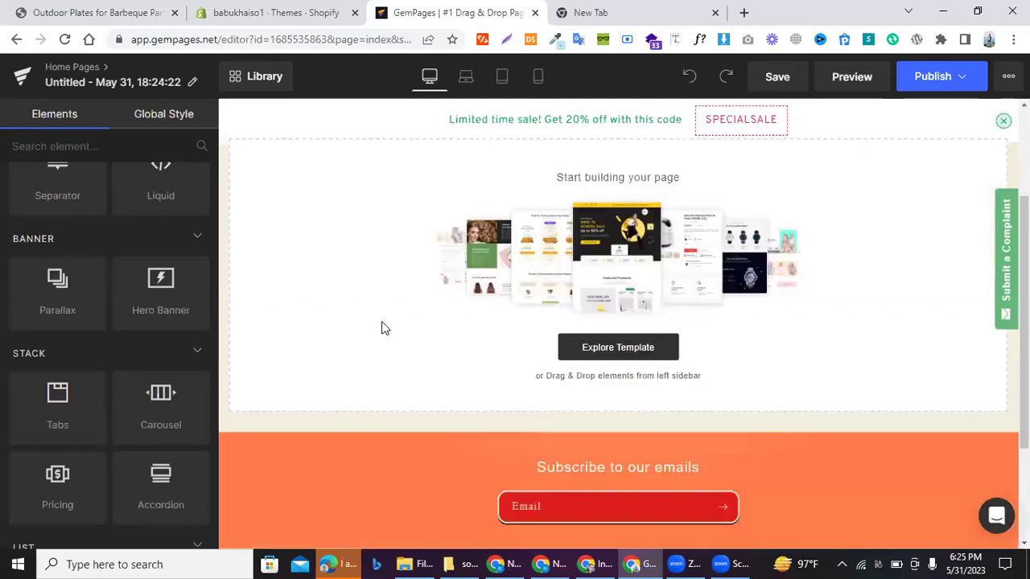
scroll(382, 328, up, 2)
scroll(373, 329, up, 1)
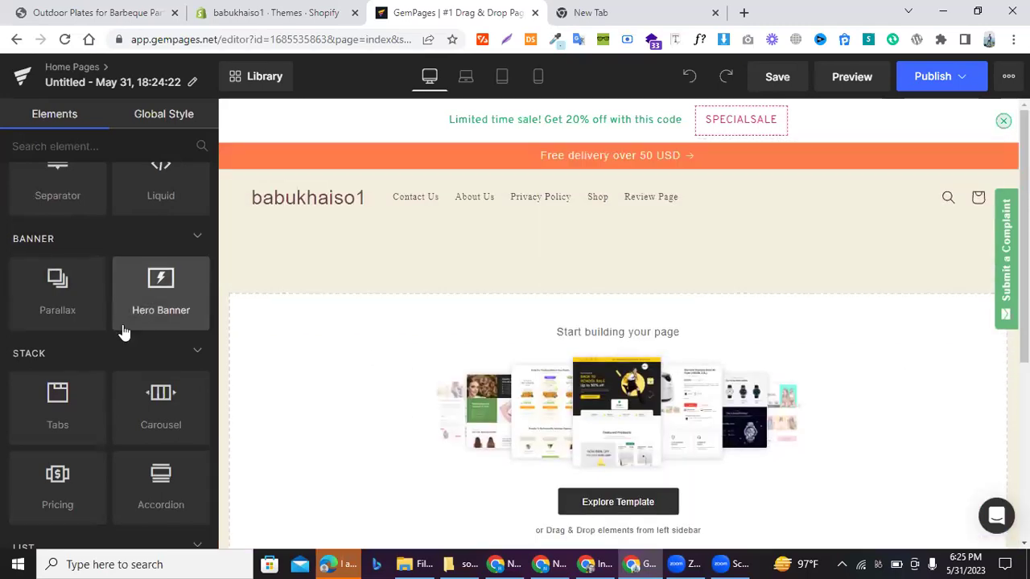
scroll(121, 329, down, 2)
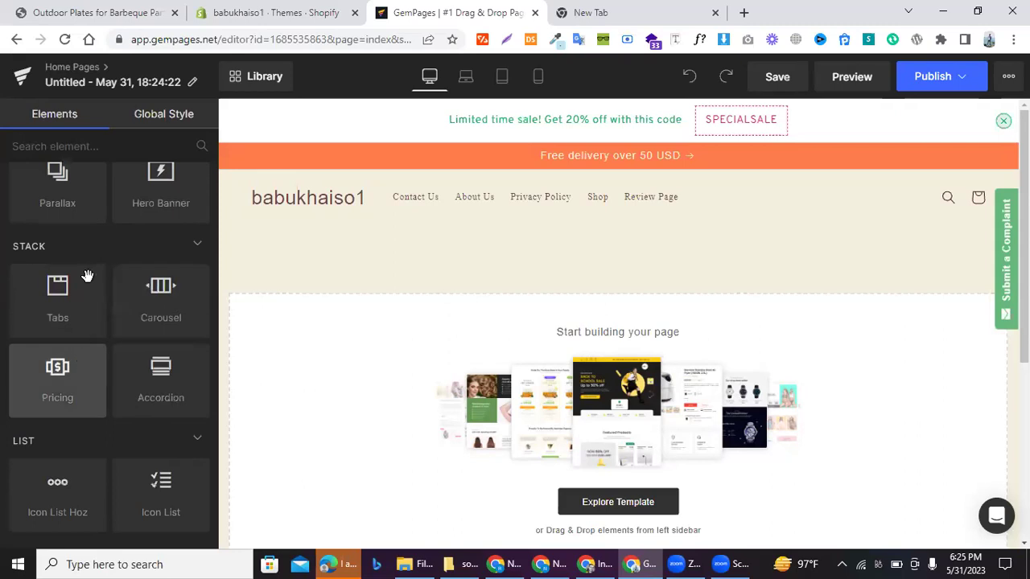
scroll(94, 283, down, 2)
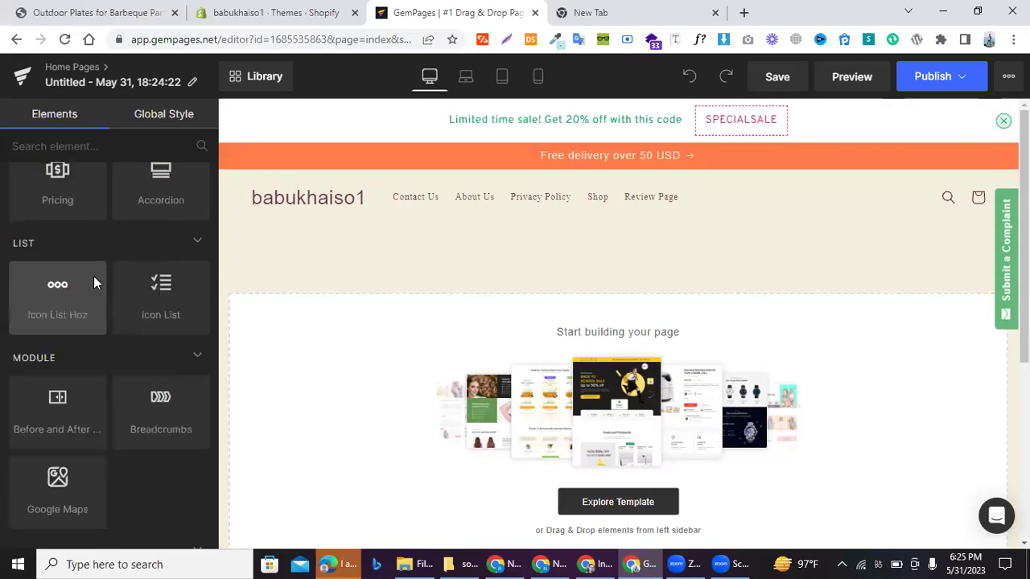
scroll(93, 276, up, 5)
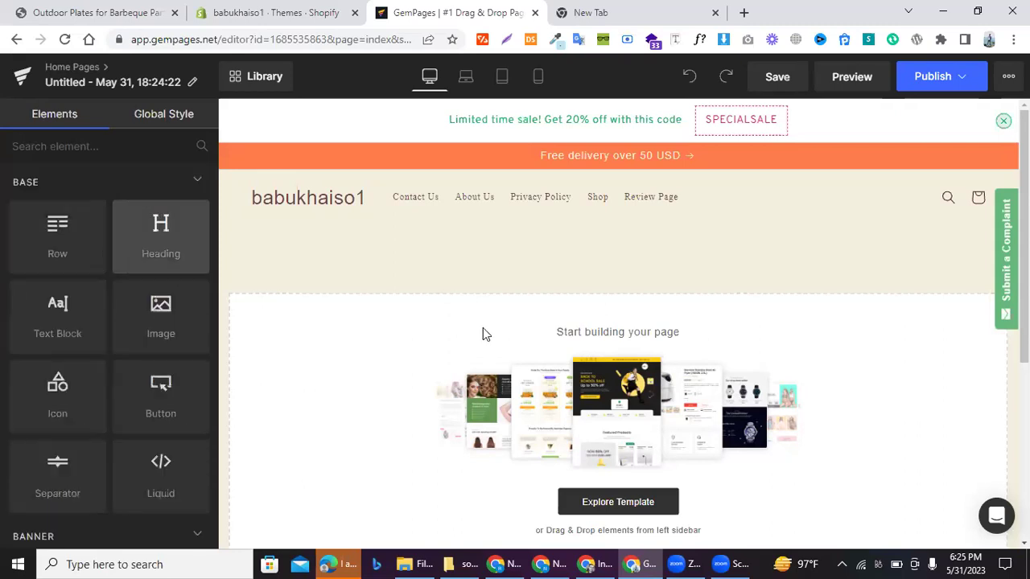
- Open the template library from the blank canvas and view its element and block collections
scroll(616, 305, down, 2)
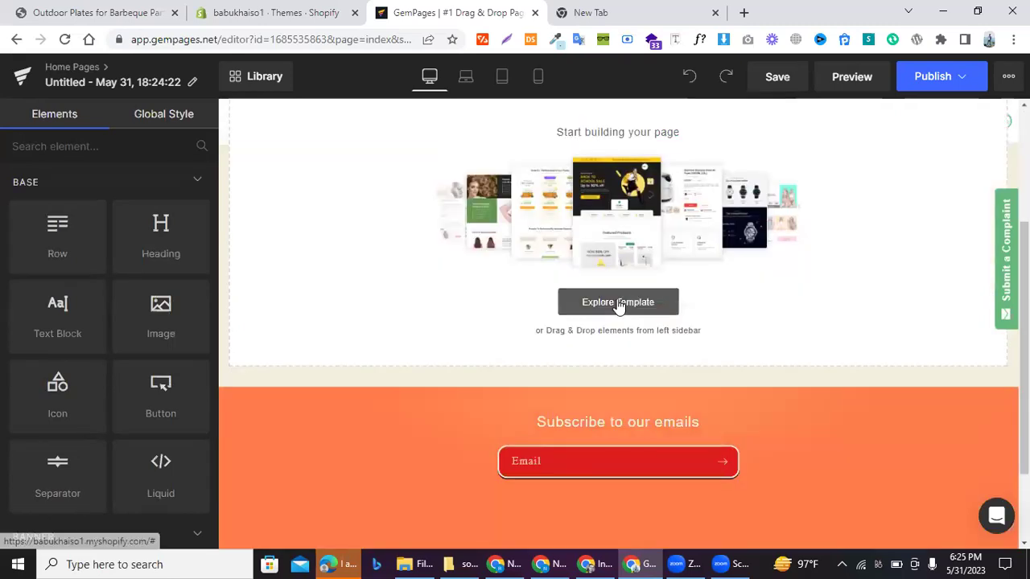
click(618, 304)
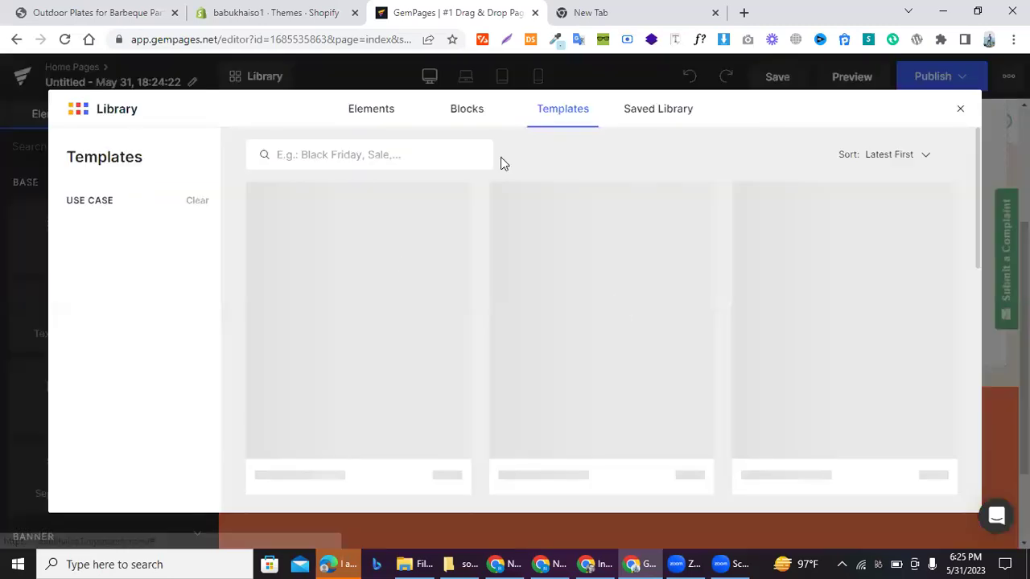
click(370, 111)
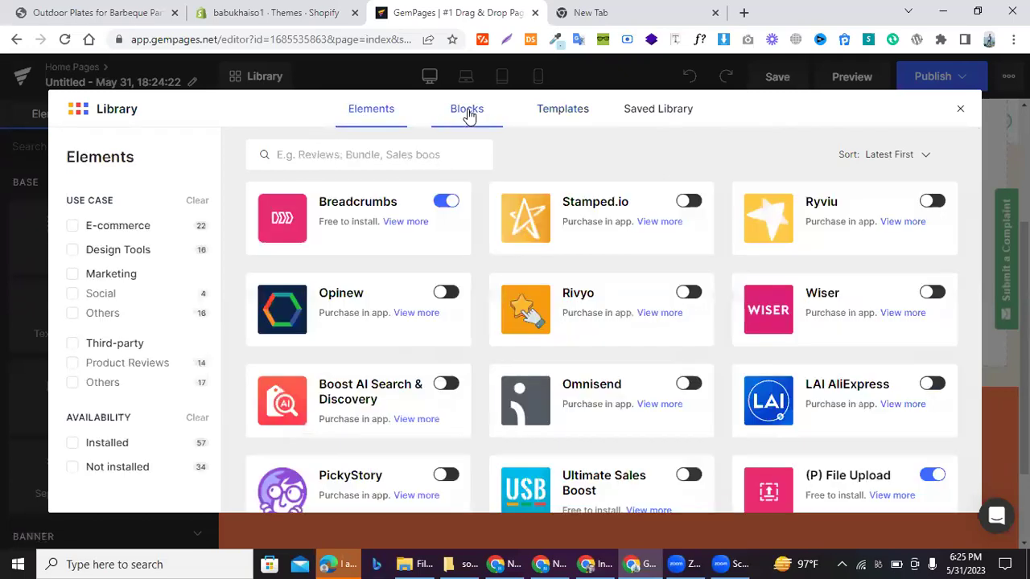
click(469, 116)
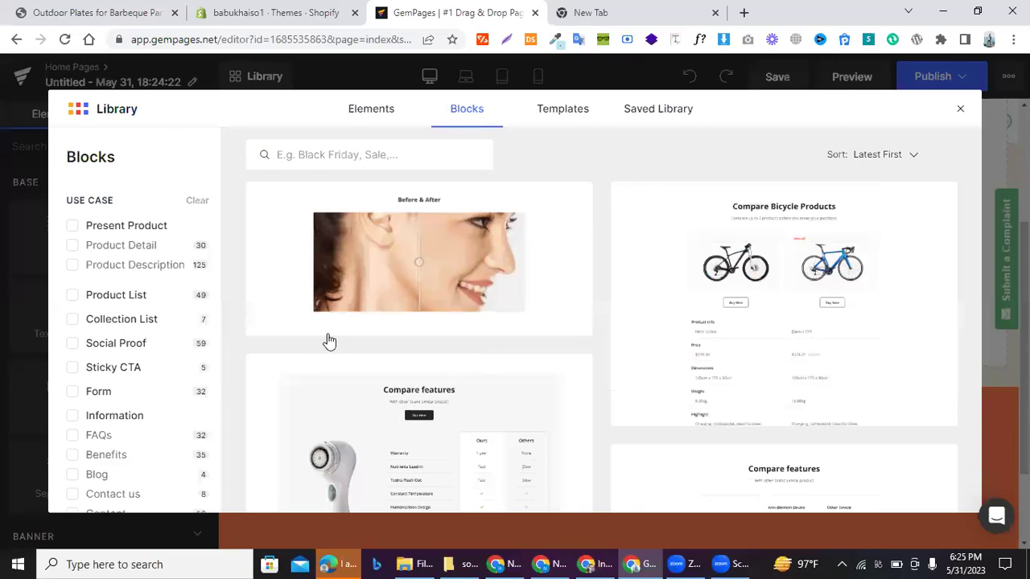
- Examine the ready-made blocks in the library, such as the comparison, footer, Father's Day and money-back guarantee sections
scroll(494, 337, down, 3)
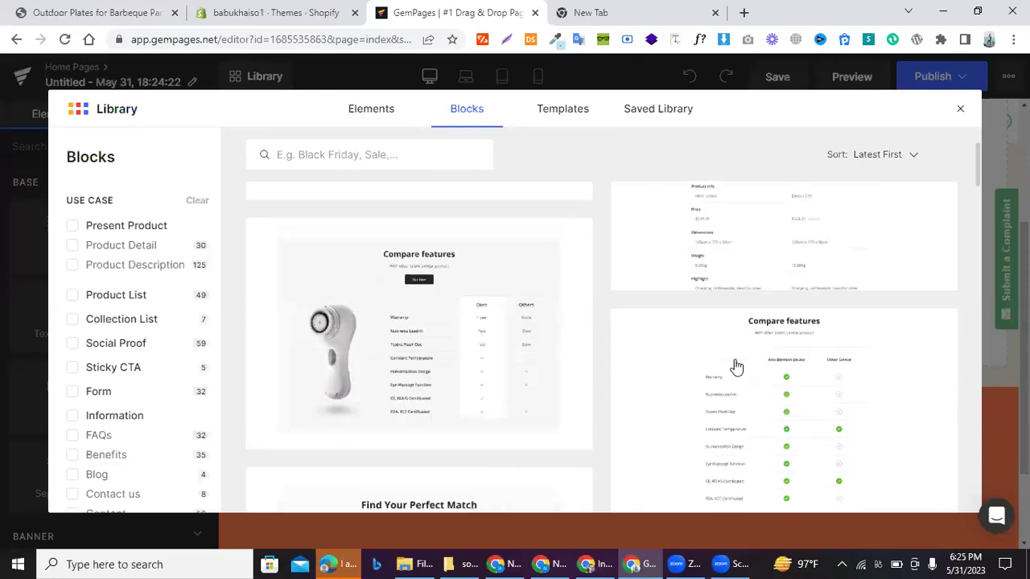
scroll(733, 366, down, 2)
scroll(626, 366, down, 1)
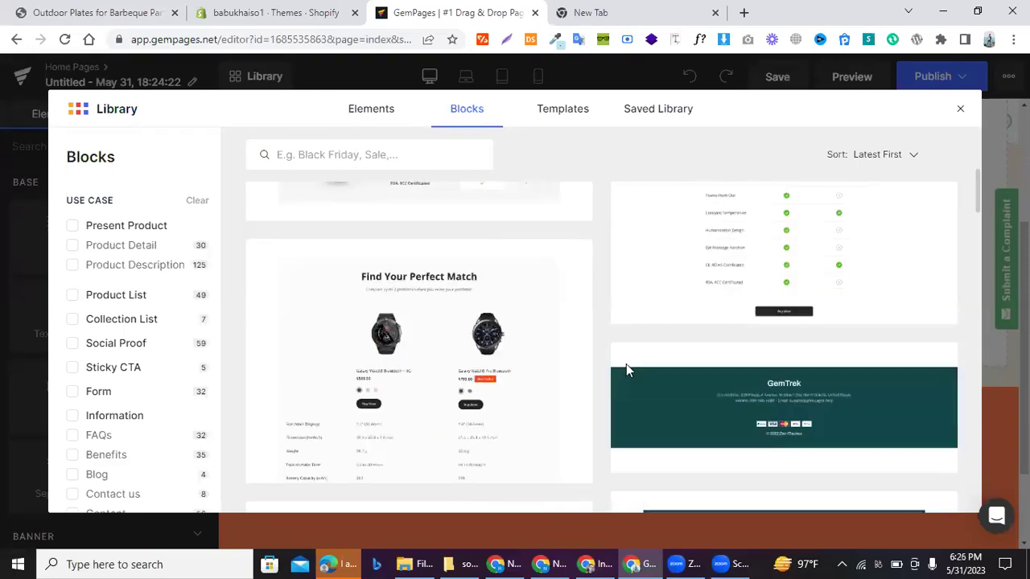
scroll(684, 294, down, 2)
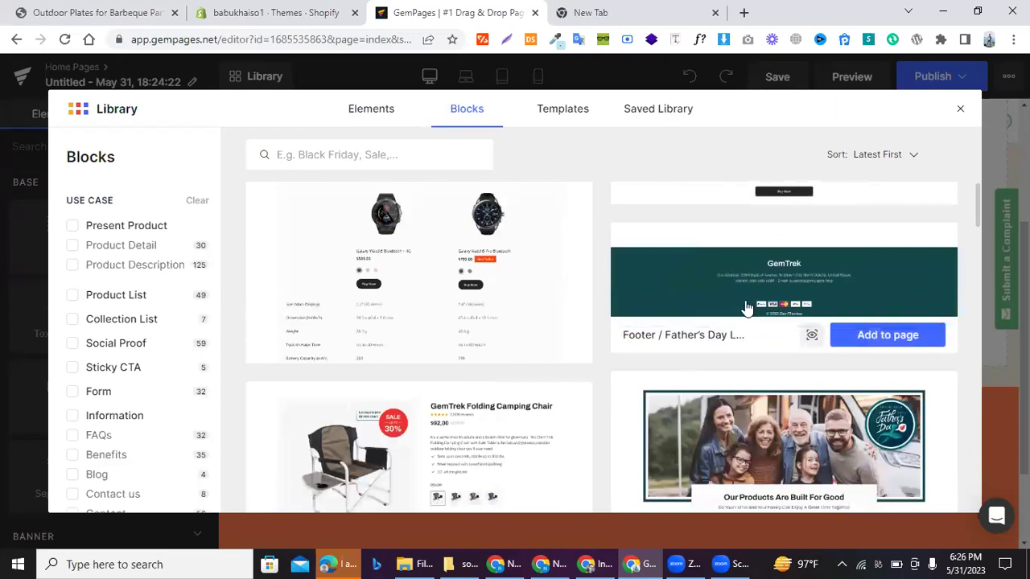
scroll(745, 306, down, 2)
scroll(706, 285, down, 1)
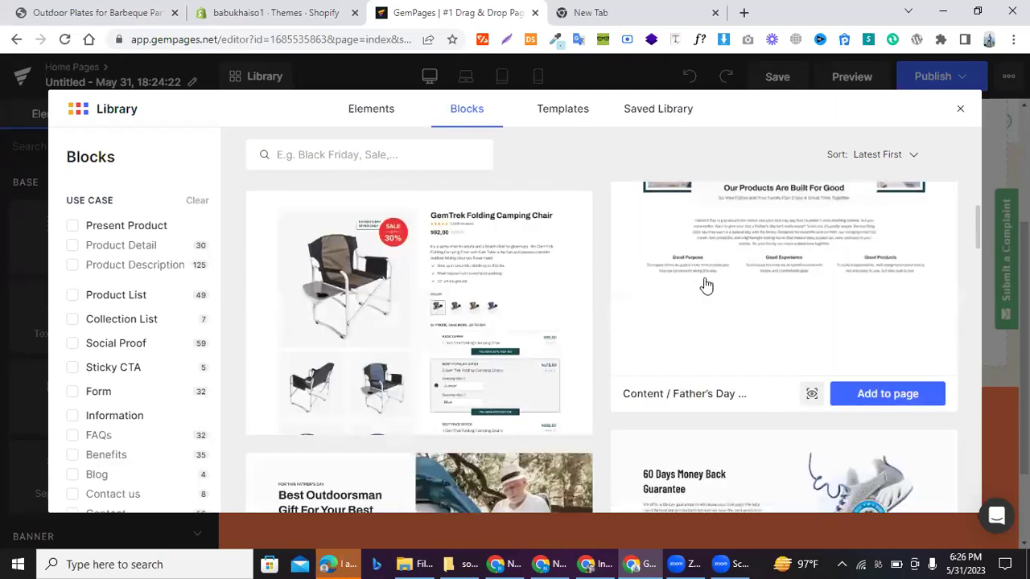
scroll(705, 286, down, 1)
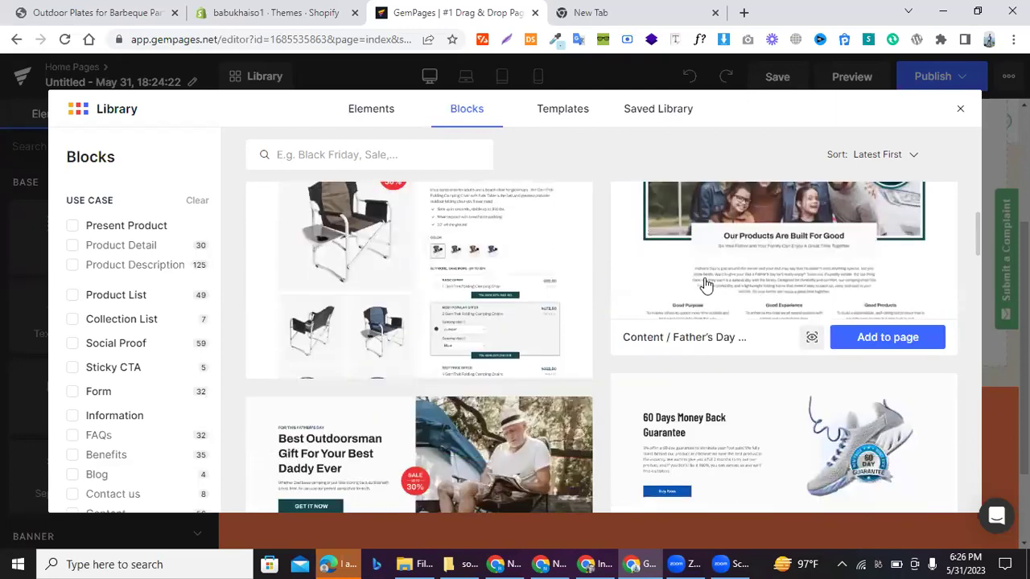
scroll(706, 285, up, 1)
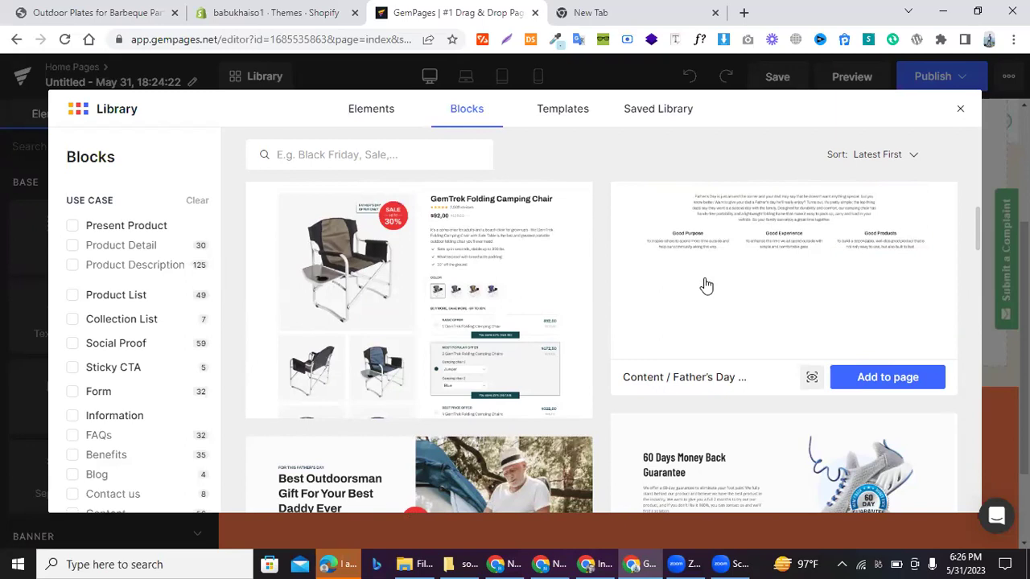
scroll(706, 285, down, 3)
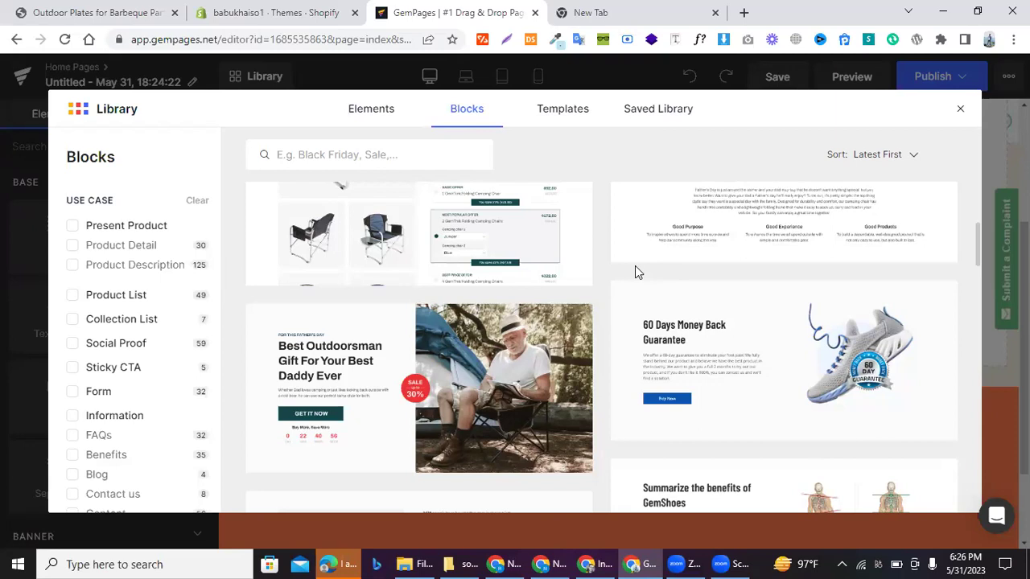
scroll(634, 265, down, 1)
scroll(713, 297, up, 3)
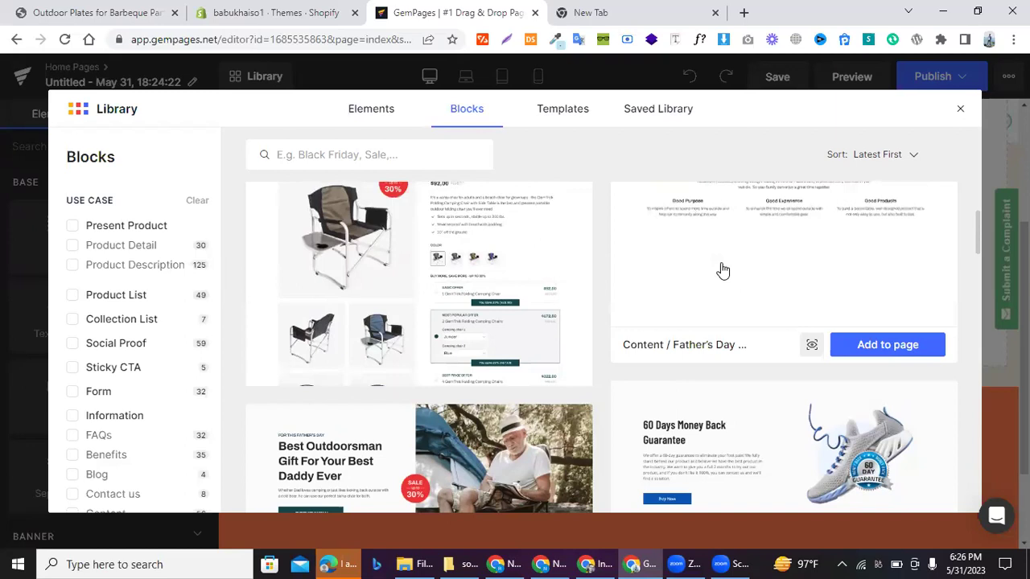
scroll(722, 271, up, 5)
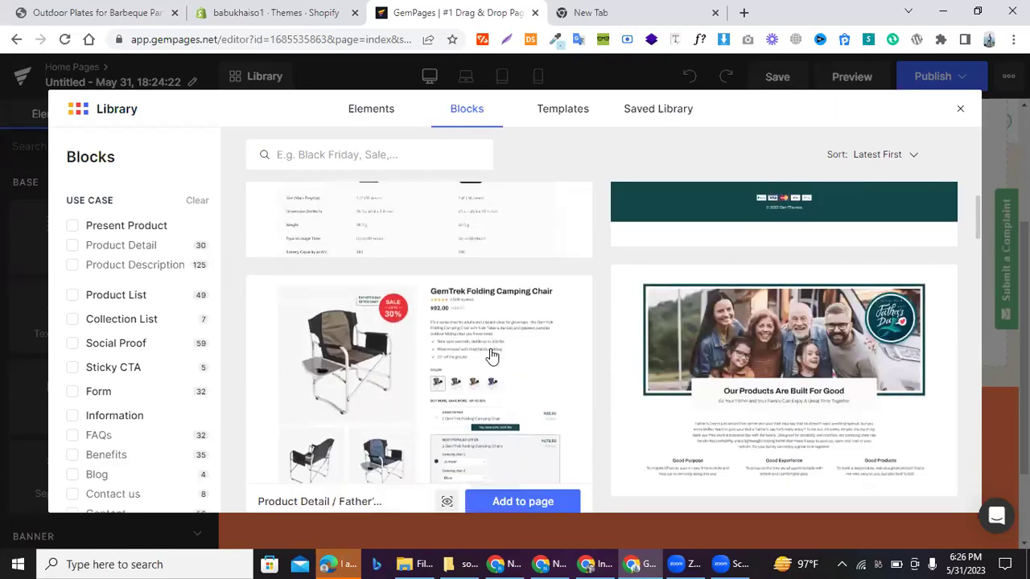
scroll(493, 355, down, 3)
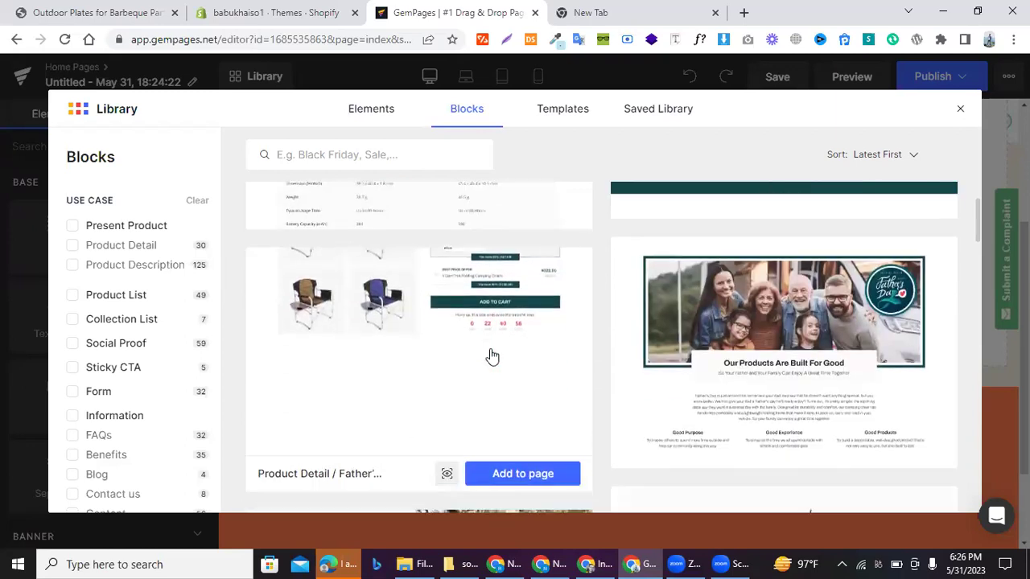
scroll(493, 355, down, 3)
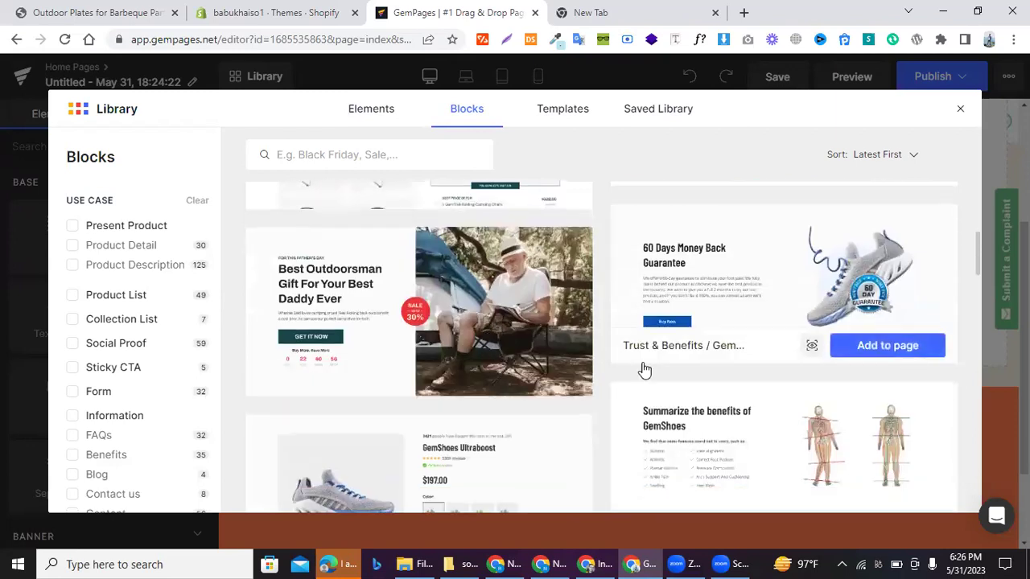
scroll(635, 363, down, 5)
scroll(522, 324, down, 6)
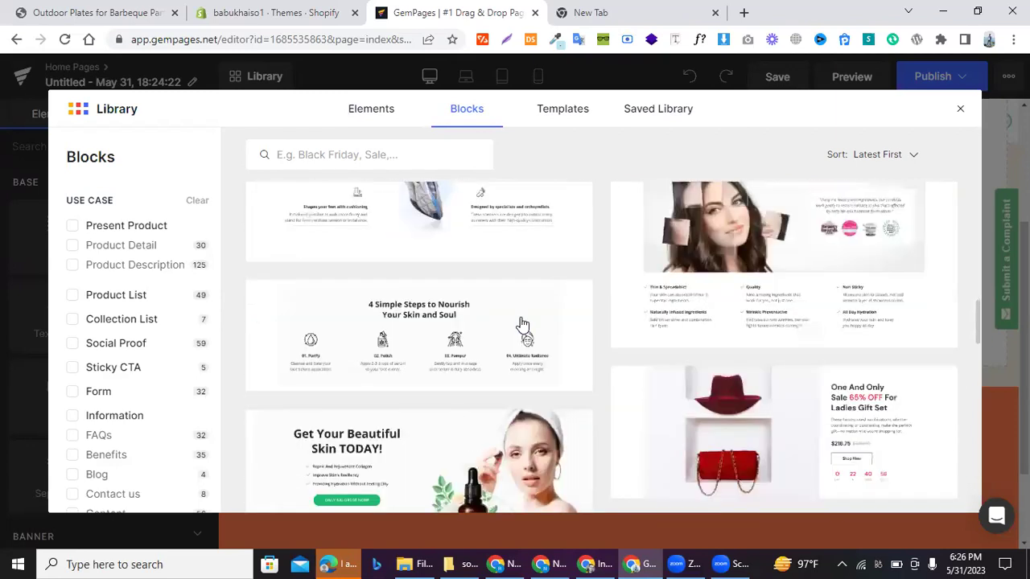
- Filter the library blocks by the Product Detail use case and examine the matching product layouts
click(129, 245)
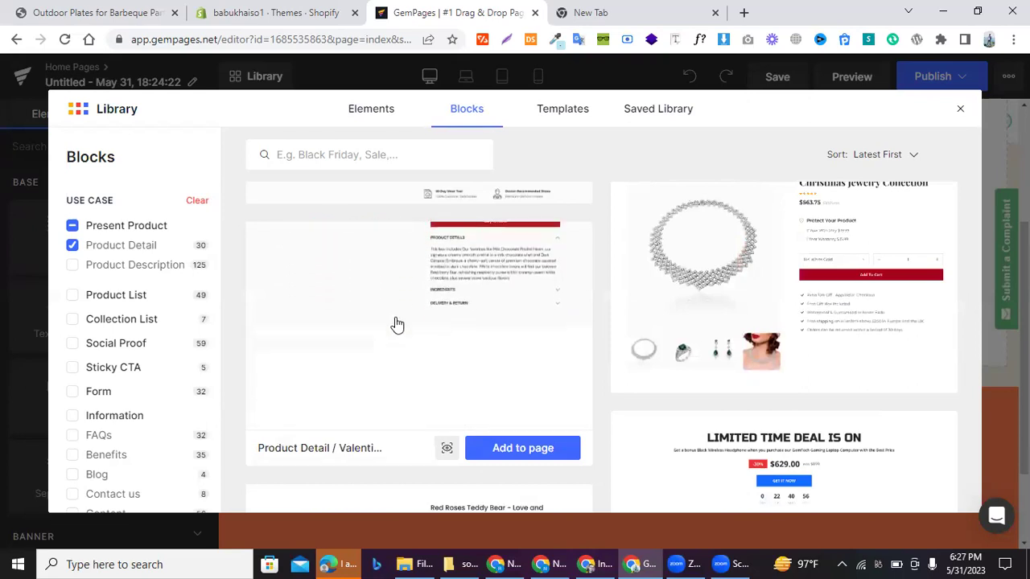
scroll(782, 326, down, 2)
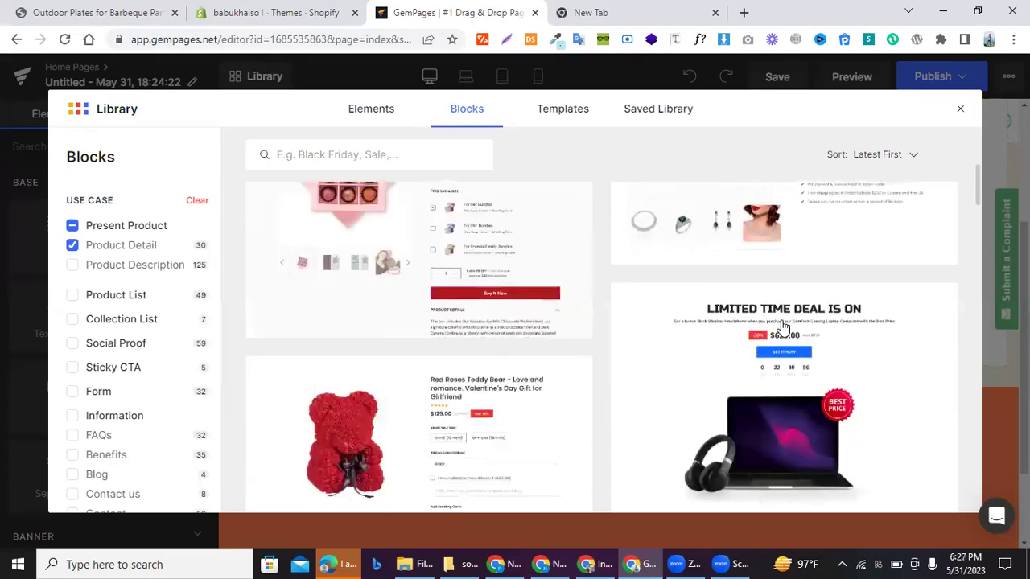
scroll(487, 364, down, 3)
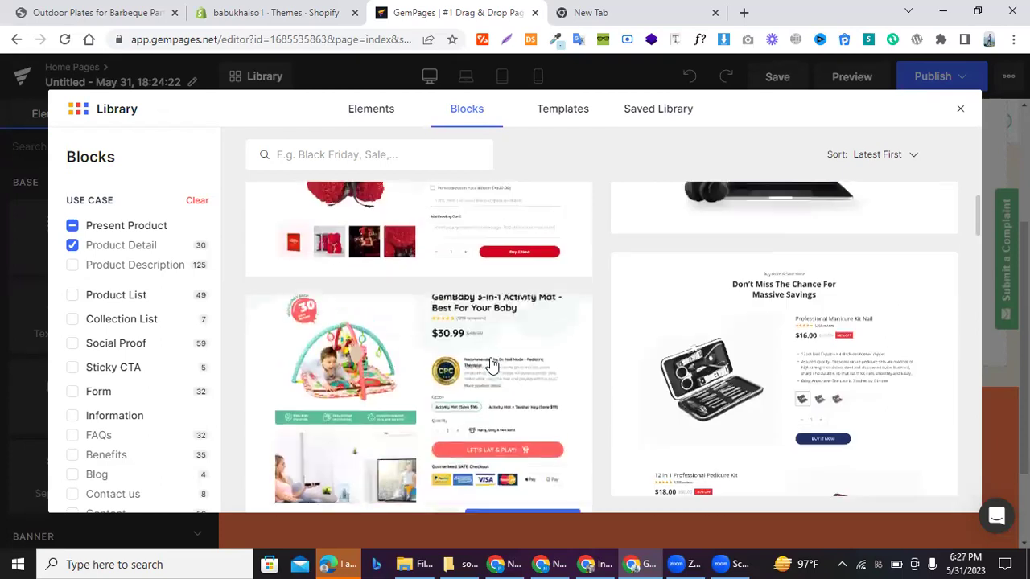
scroll(491, 363, down, 1)
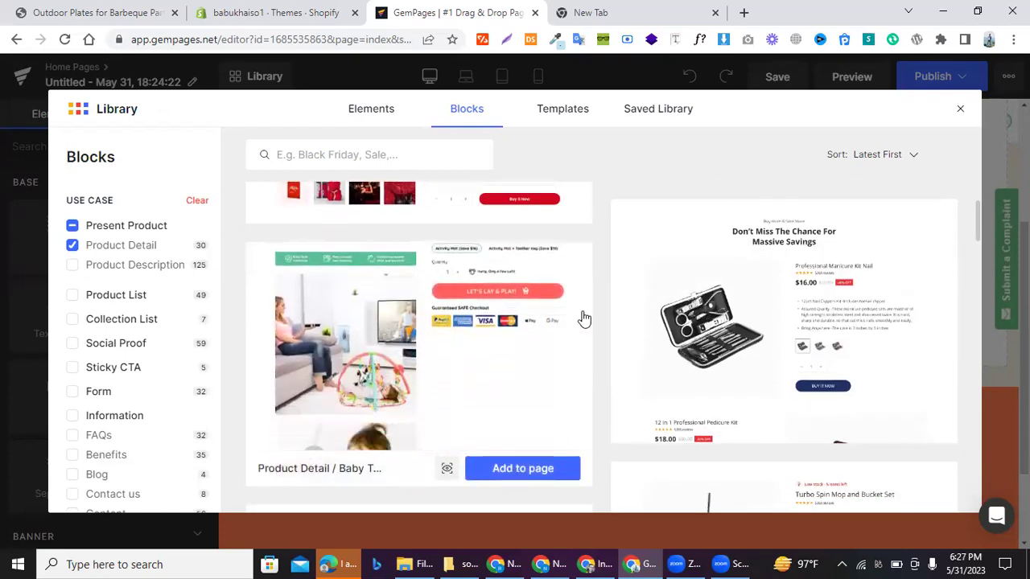
scroll(483, 318, down, 2)
scroll(483, 322, down, 2)
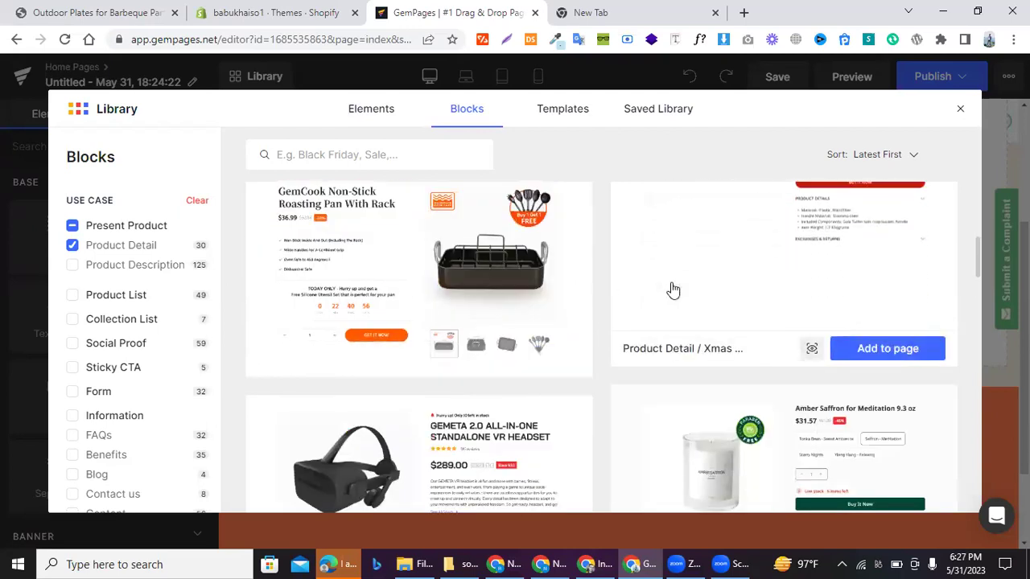
scroll(674, 289, down, 2)
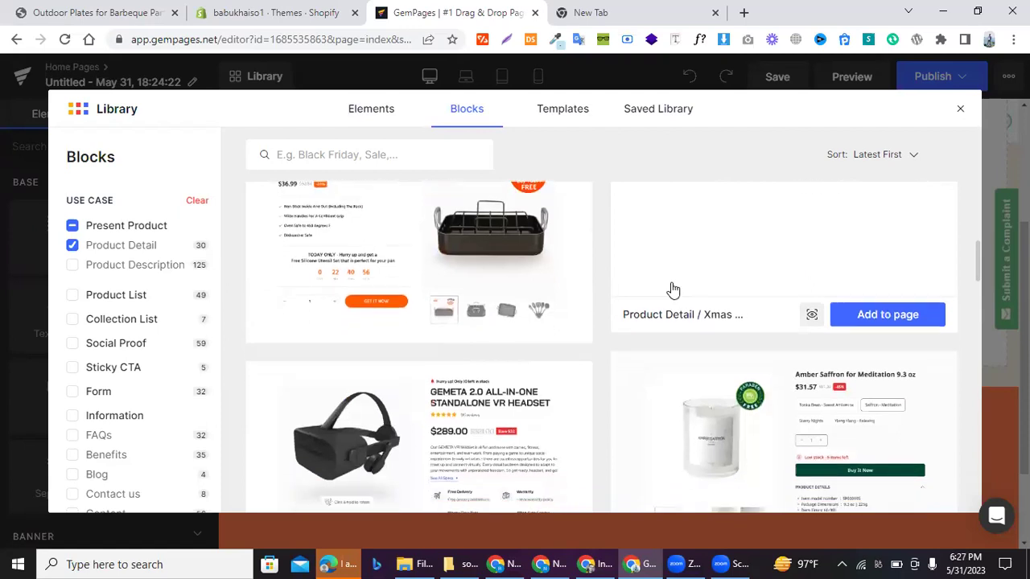
scroll(387, 274, down, 2)
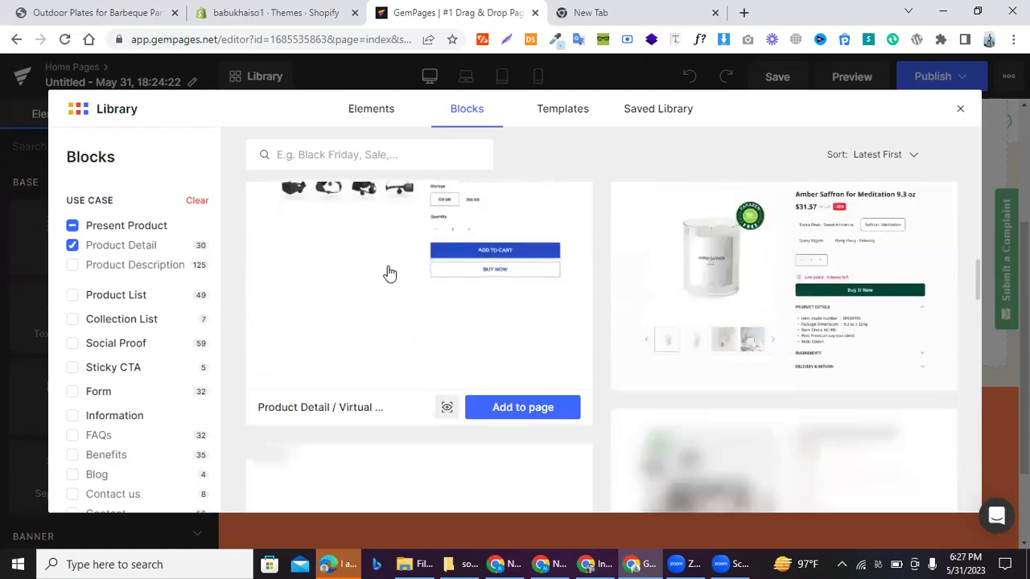
scroll(858, 329, up, 1)
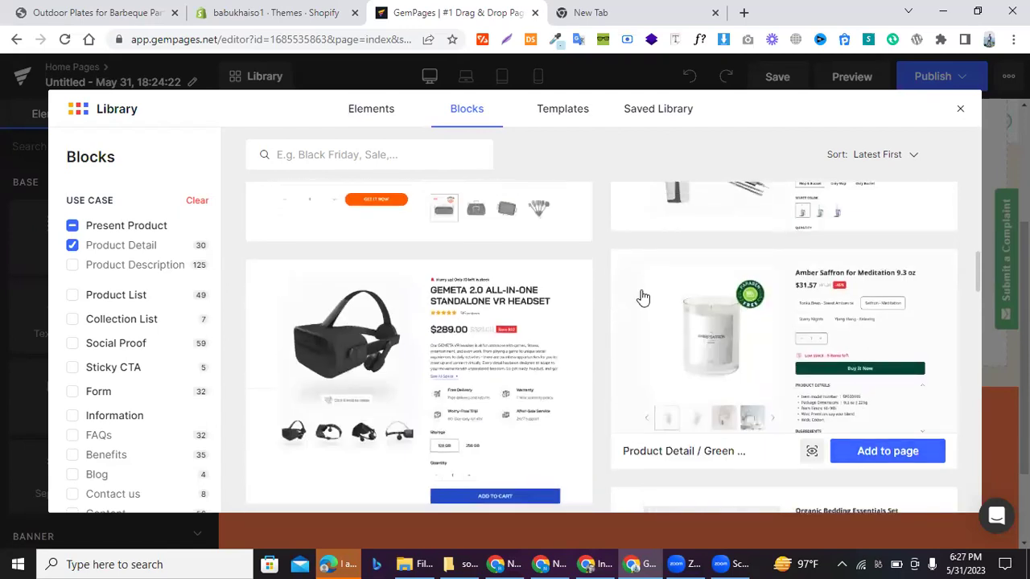
scroll(643, 298, down, 10)
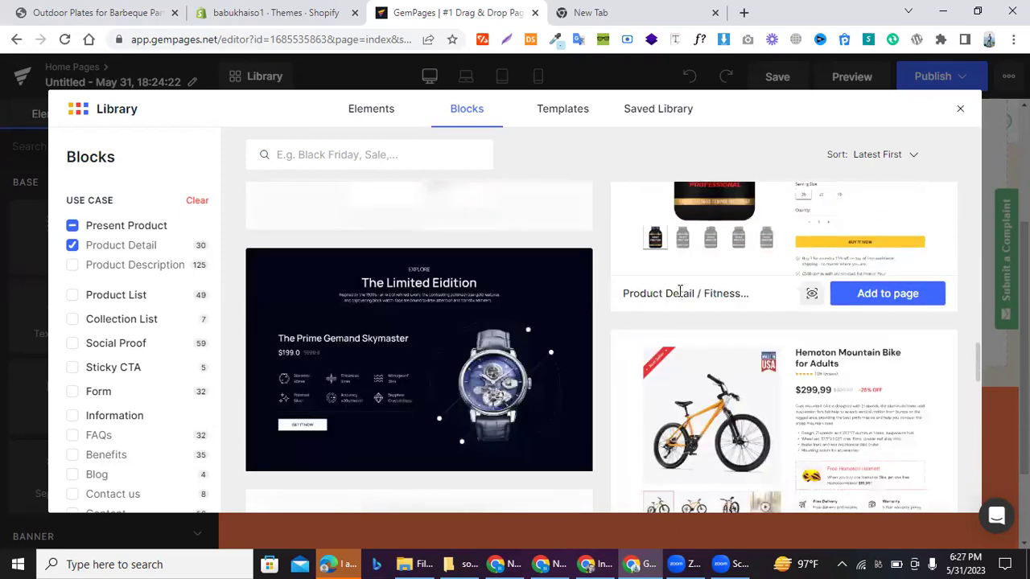
scroll(765, 382, down, 3)
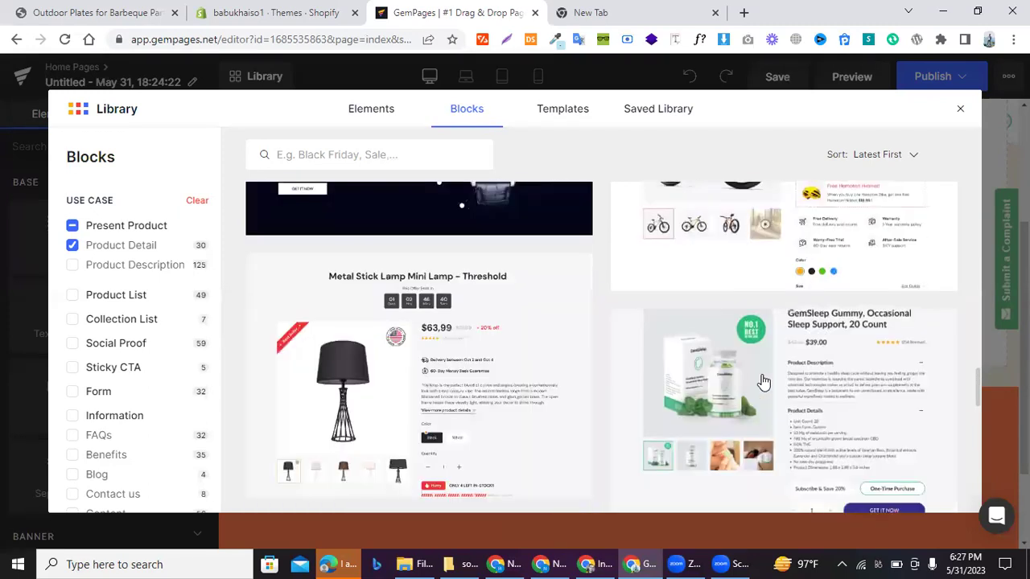
scroll(764, 382, down, 3)
scroll(142, 297, down, 2)
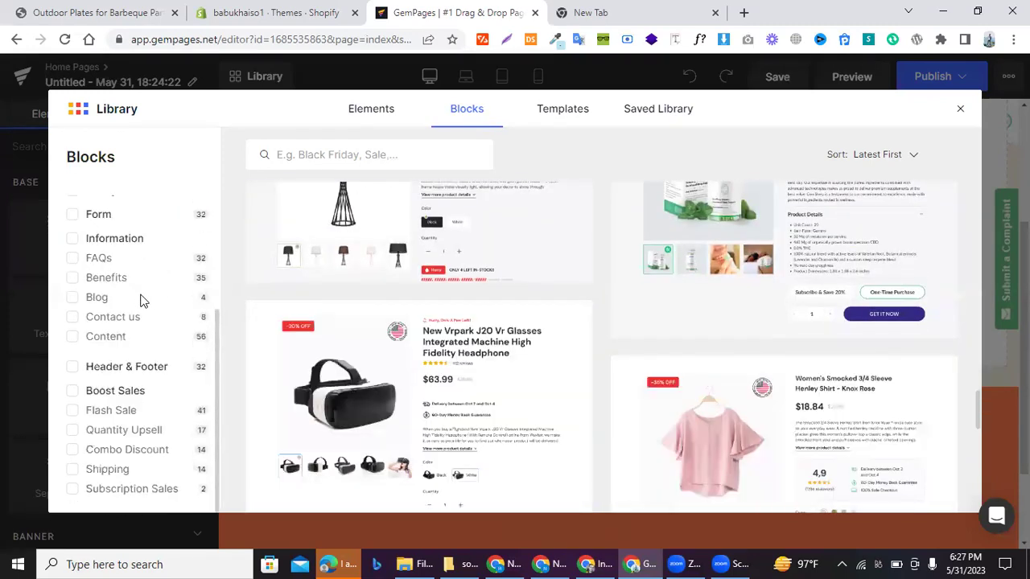
- Add the FAQs, Form, Blog and Contact us use cases to the block filter and look through the matching blocks
click(94, 259)
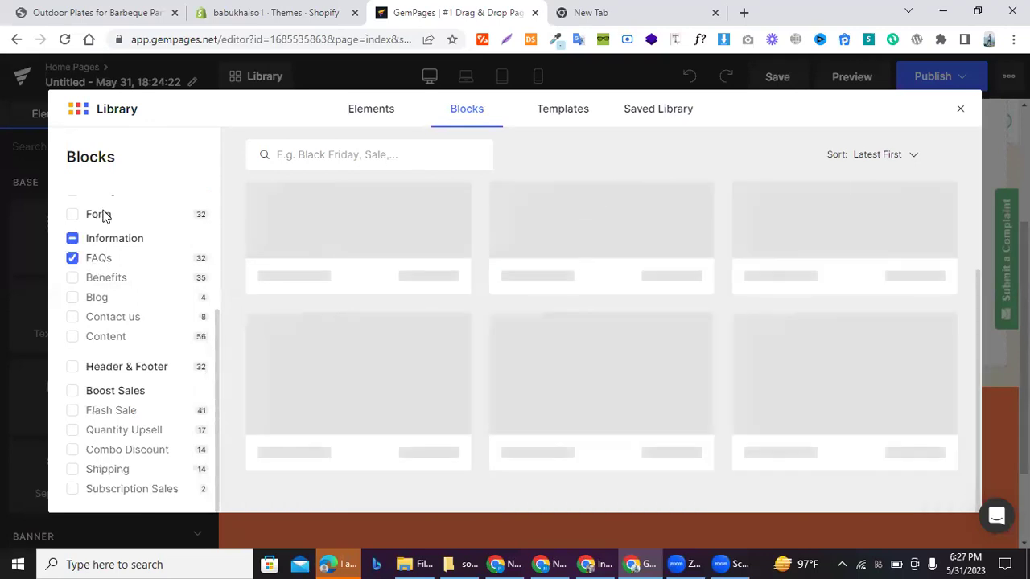
click(100, 214)
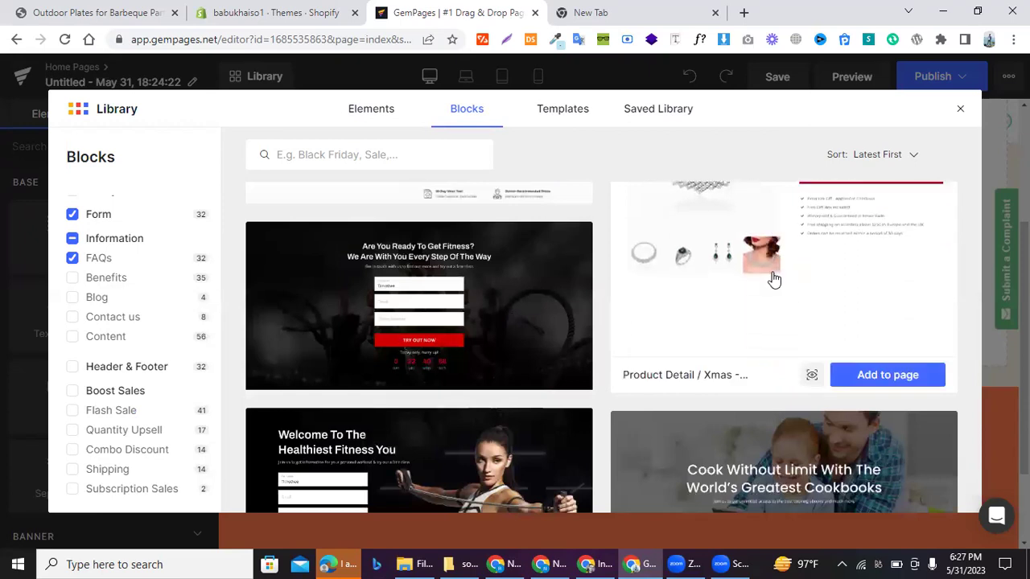
scroll(335, 301, down, 2)
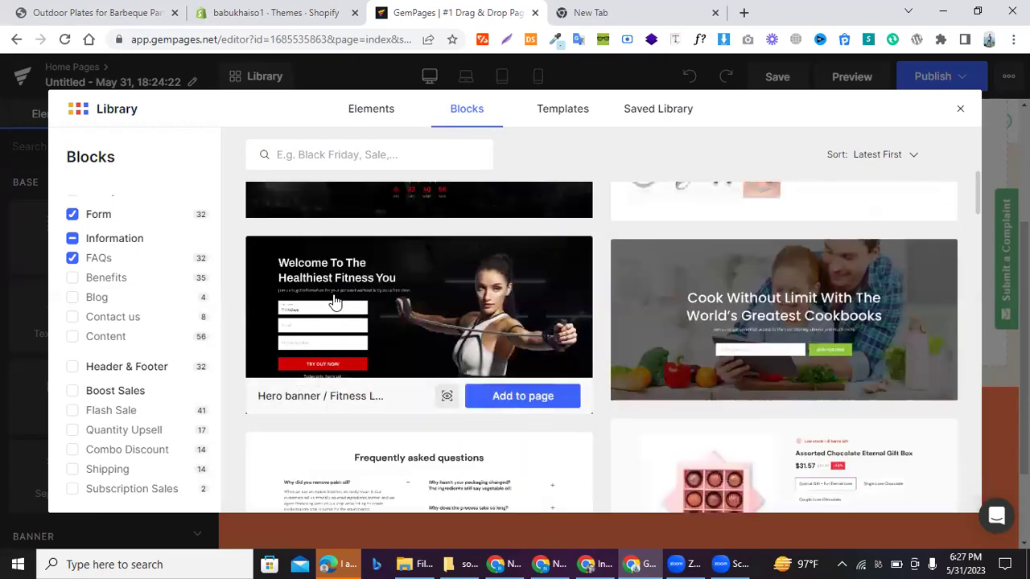
click(95, 298)
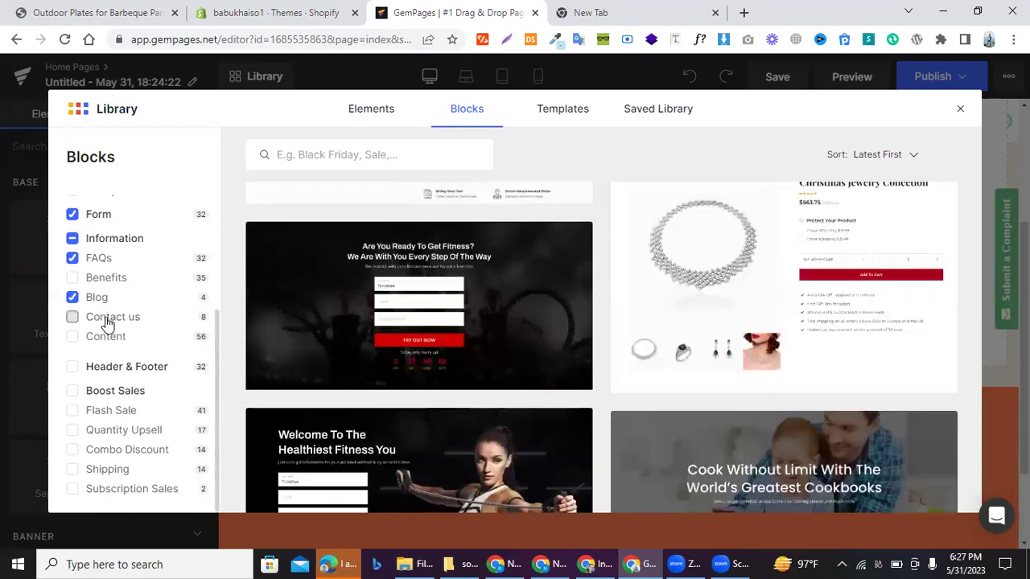
click(107, 321)
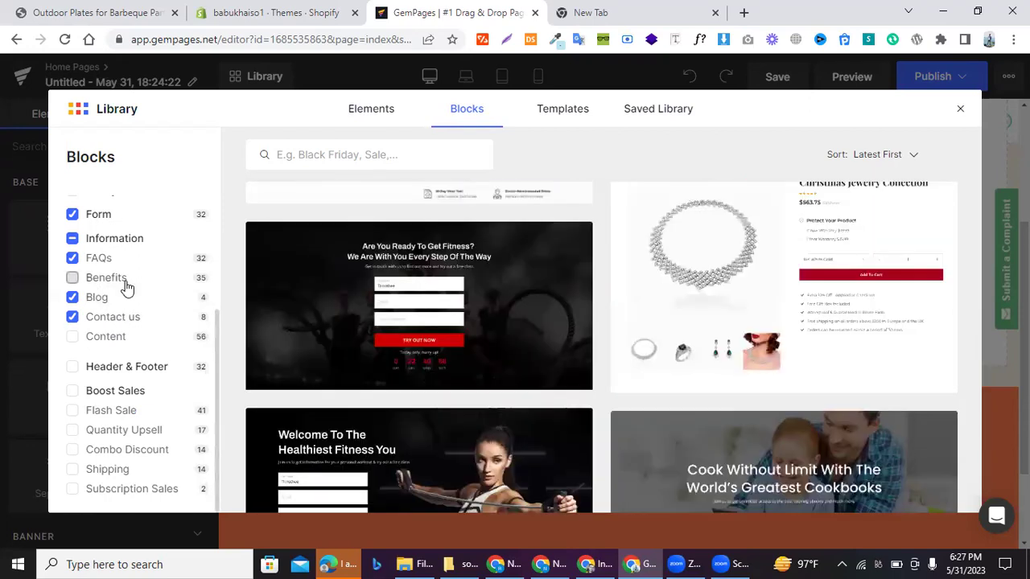
scroll(453, 331, down, 8)
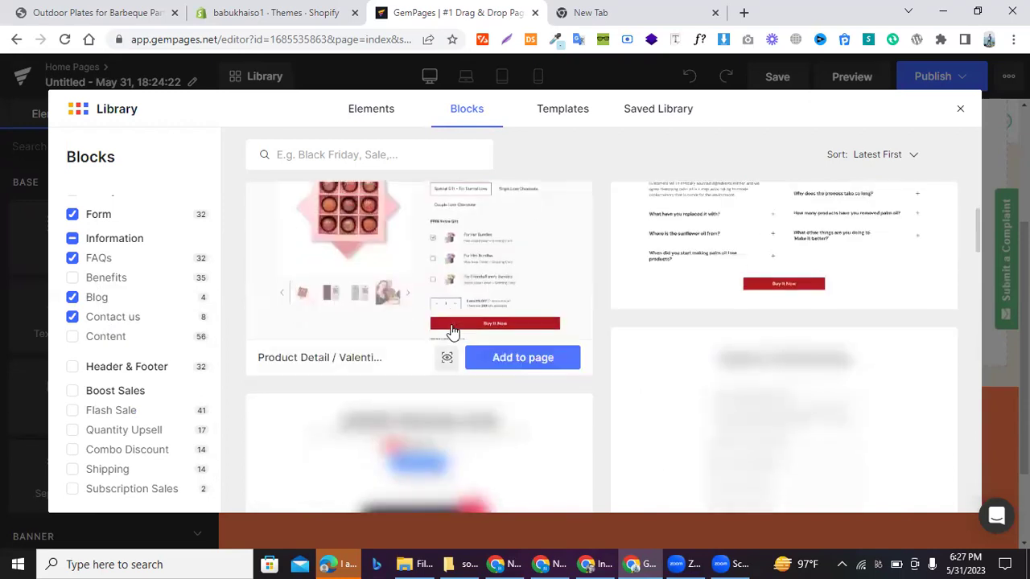
scroll(795, 276, up, 8)
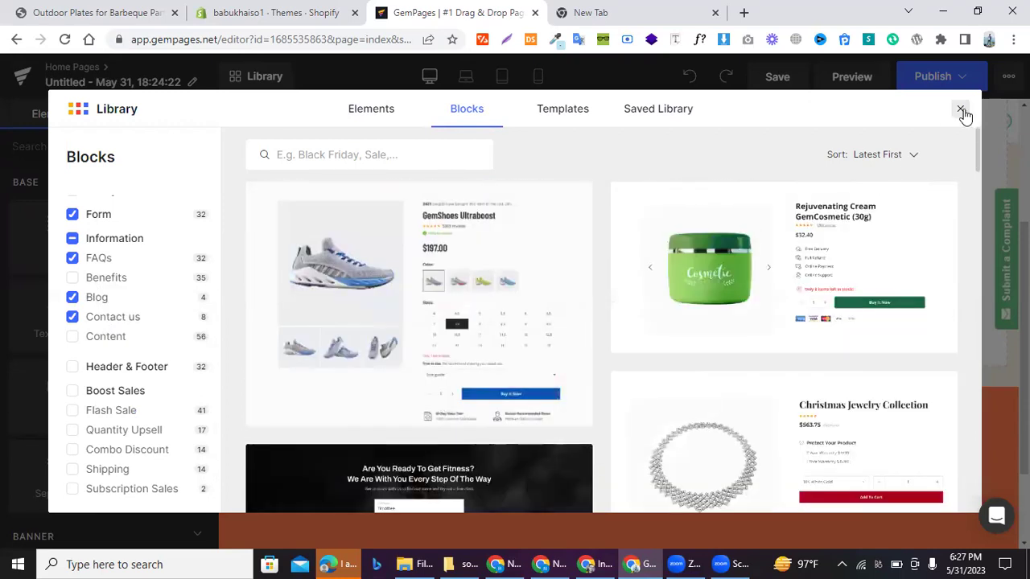
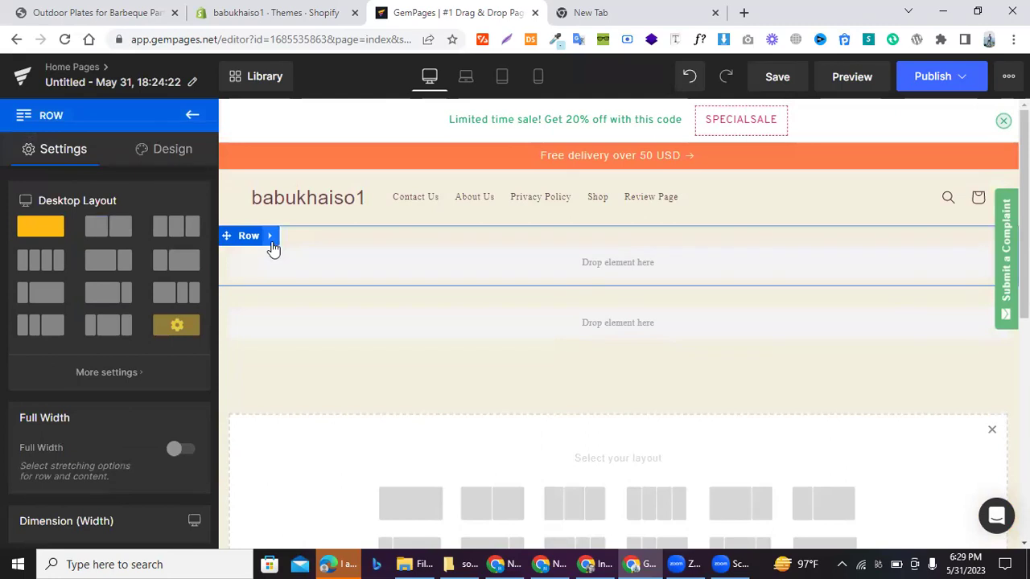
- Delete the upper of the two empty rows below the store header
click(271, 239)
click(309, 237)
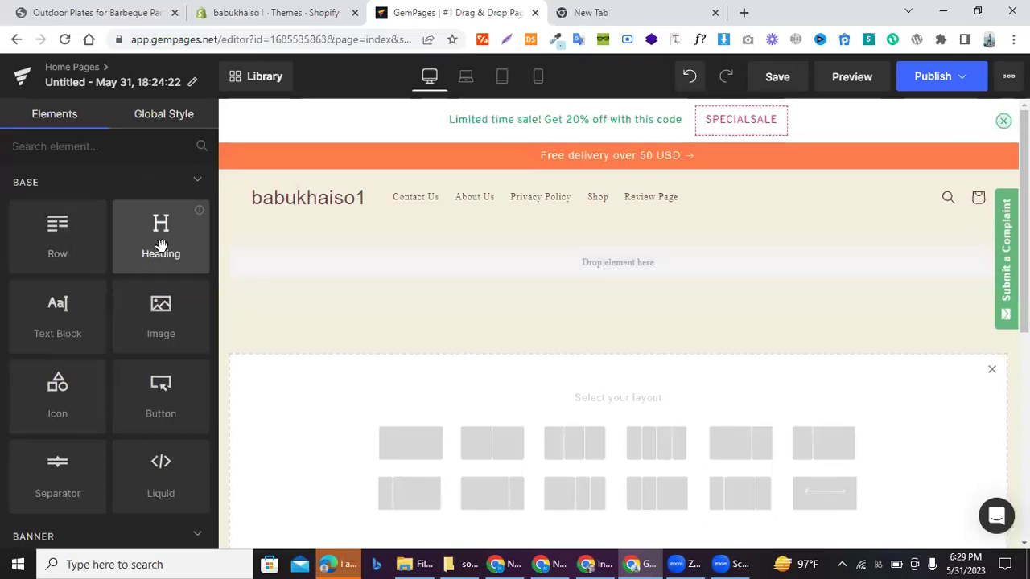
- Select the empty row below the store header and open its background design settings
click(351, 243)
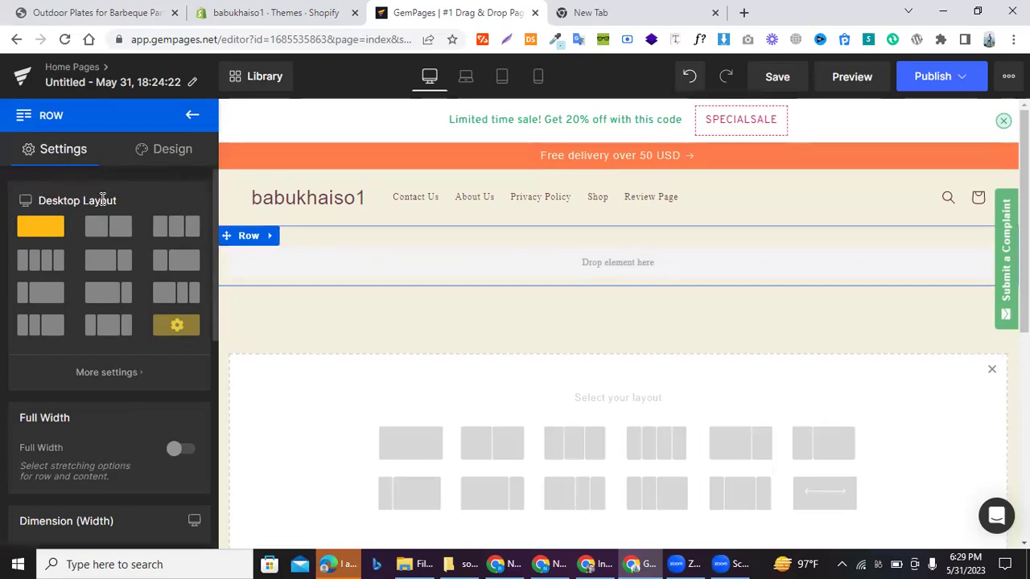
click(144, 150)
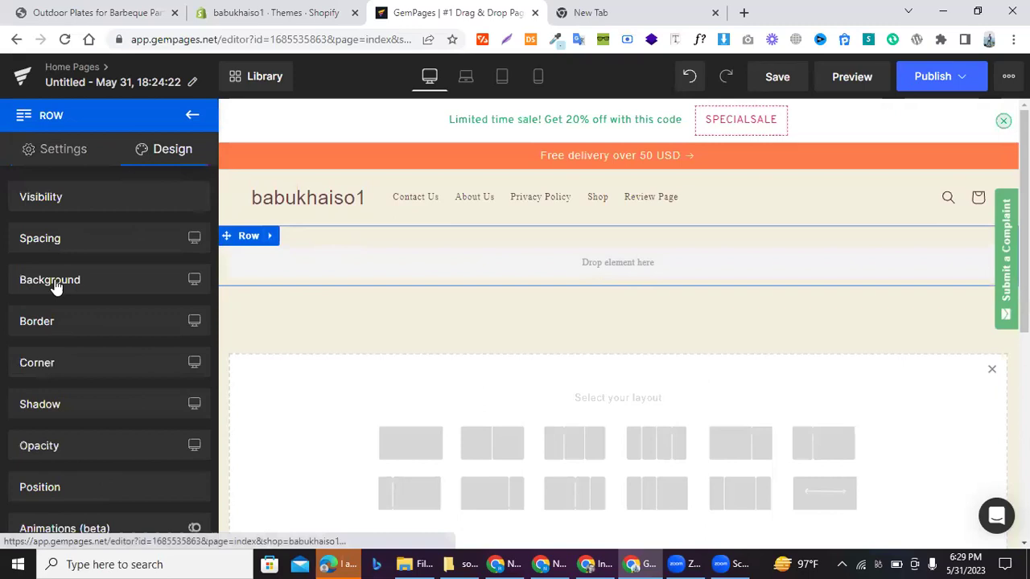
click(54, 286)
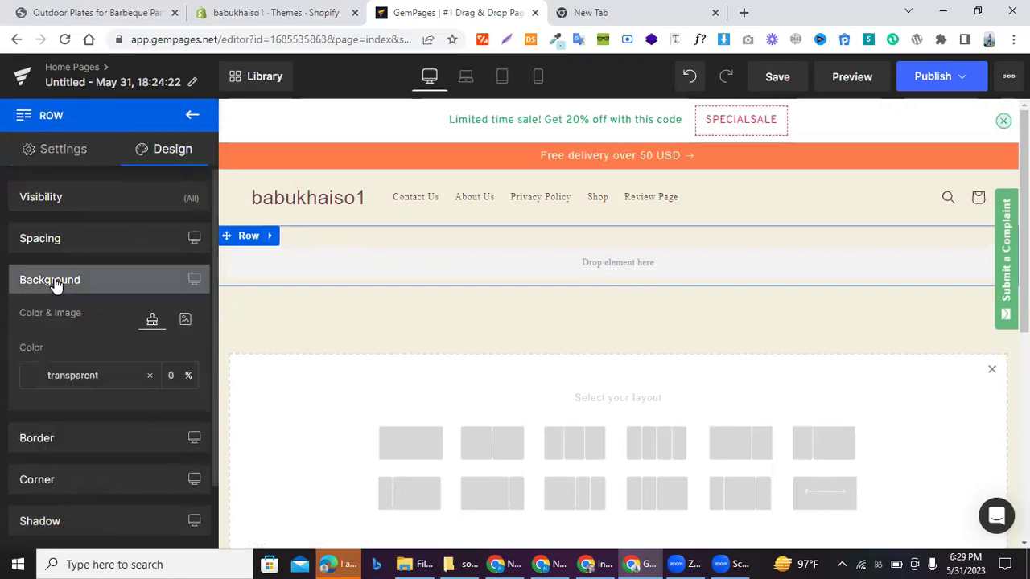
- Hide the row on laptops through its visibility options and check the page in the laptop preview
click(47, 206)
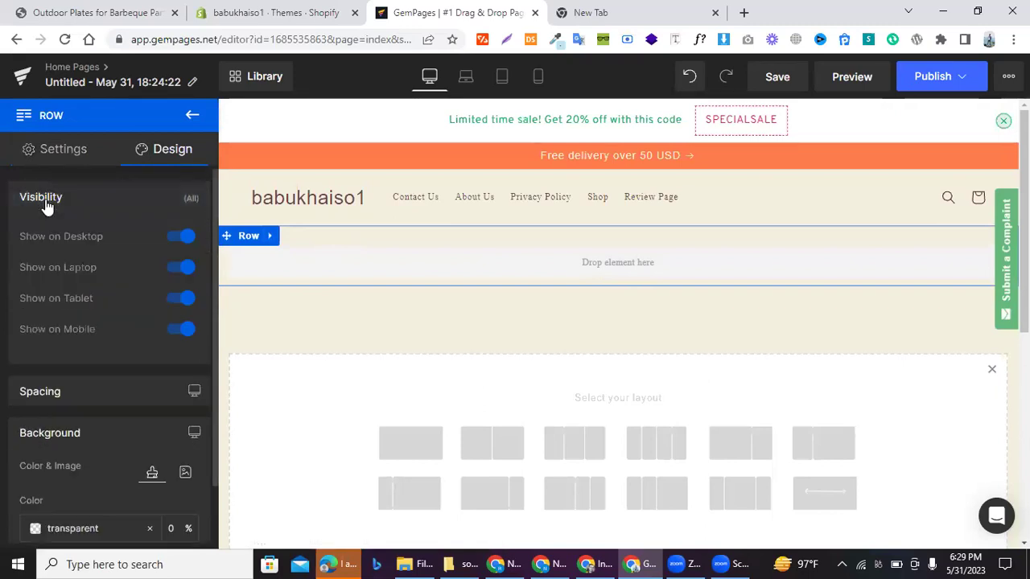
click(179, 236)
click(176, 238)
click(181, 275)
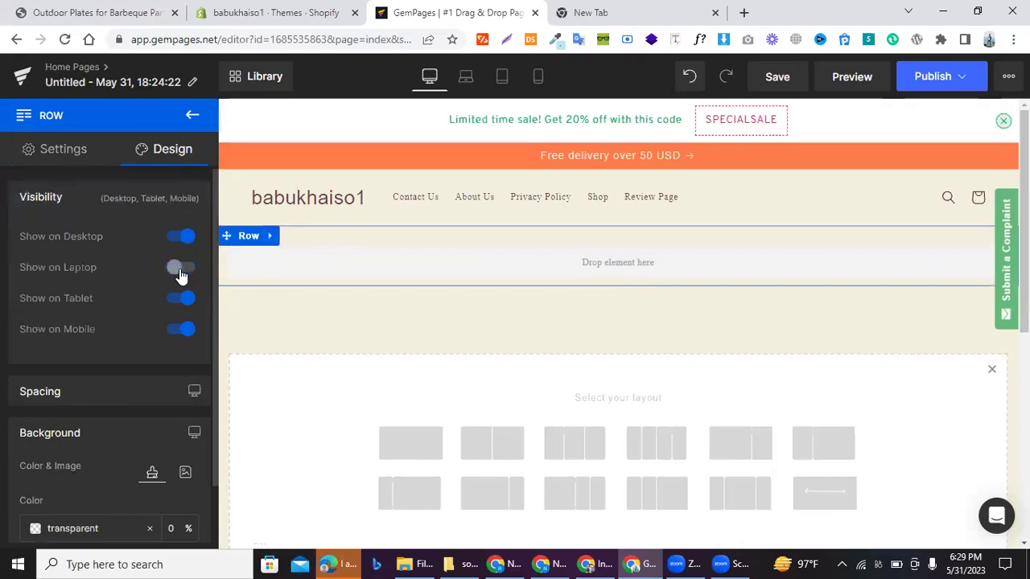
click(466, 80)
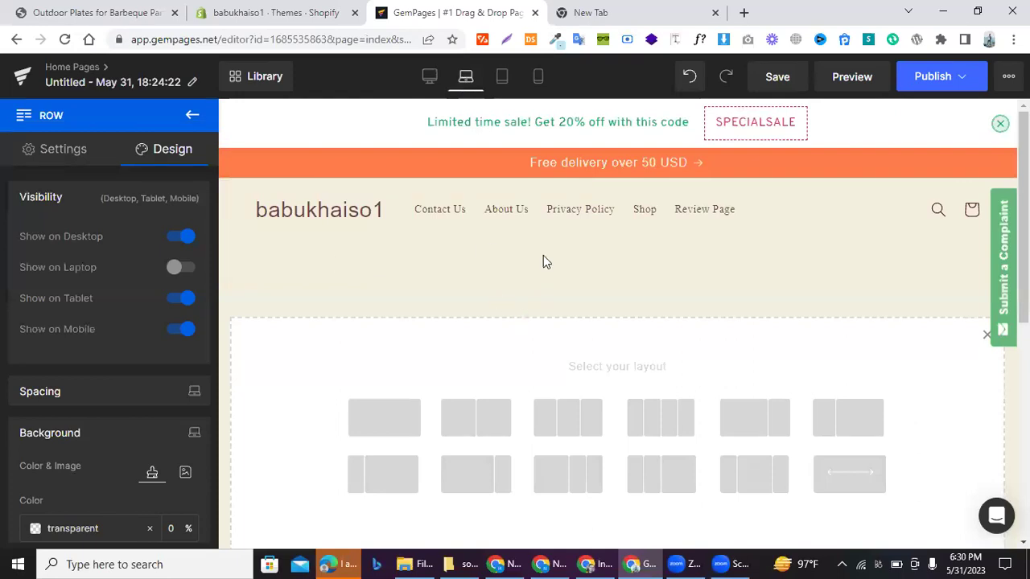
- Make the row show on laptops again and return the preview to desktop size
click(180, 267)
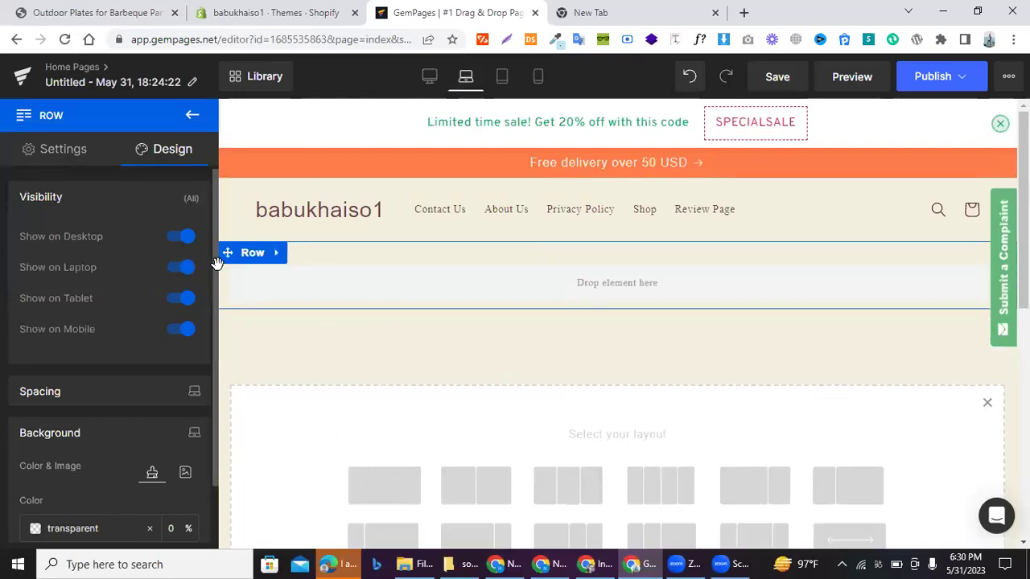
click(431, 78)
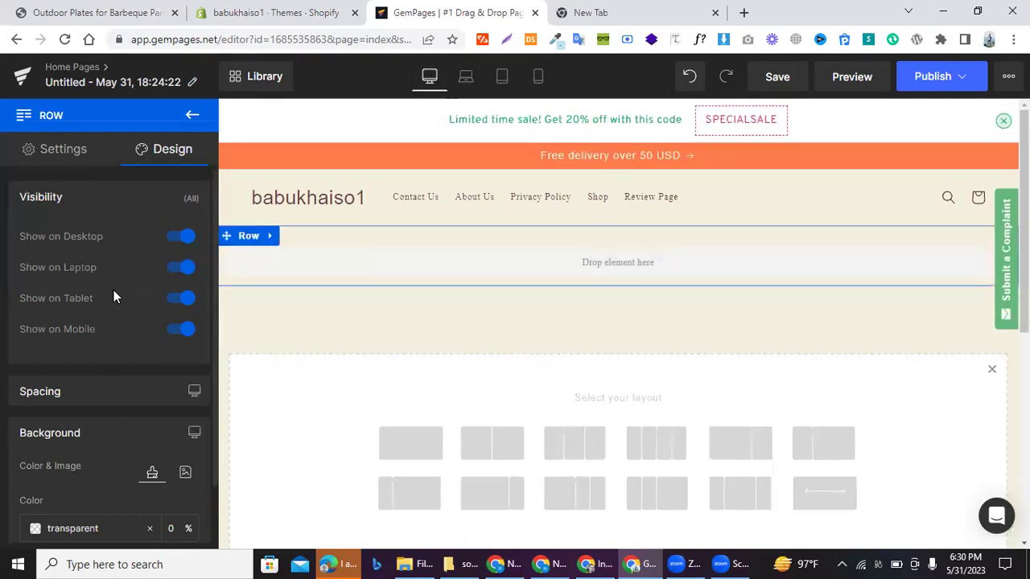
click(64, 201)
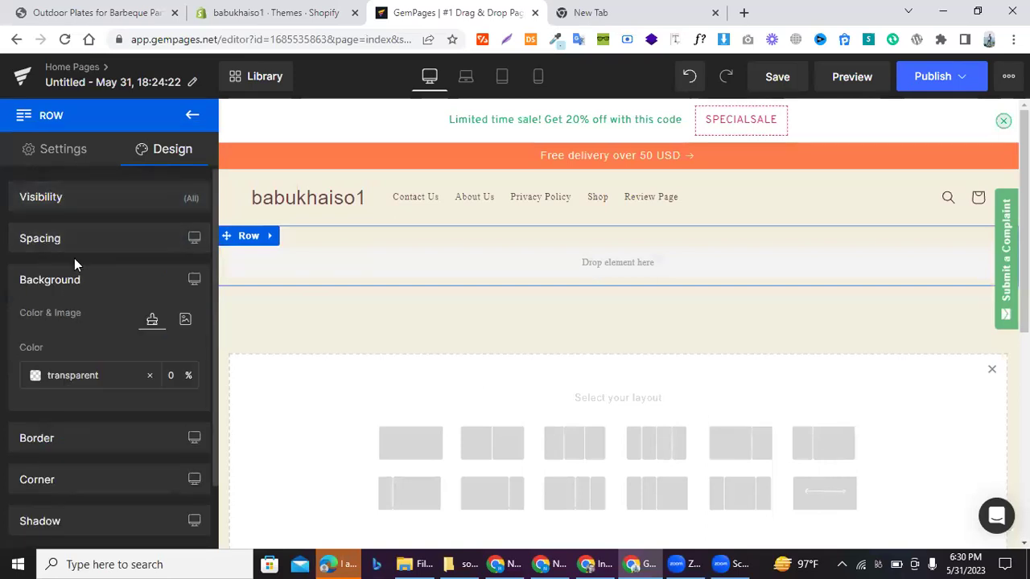
click(75, 283)
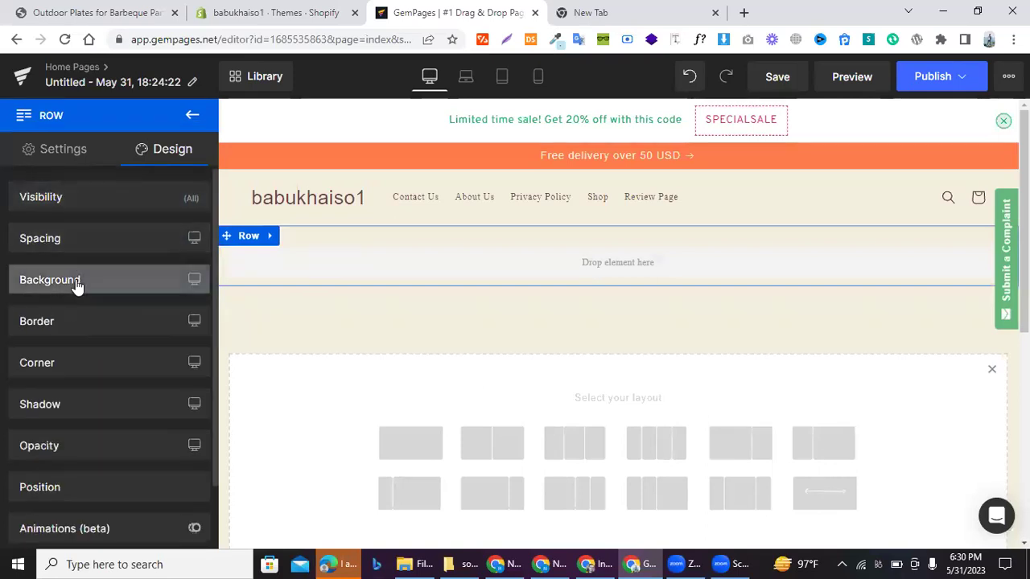
click(76, 283)
click(188, 320)
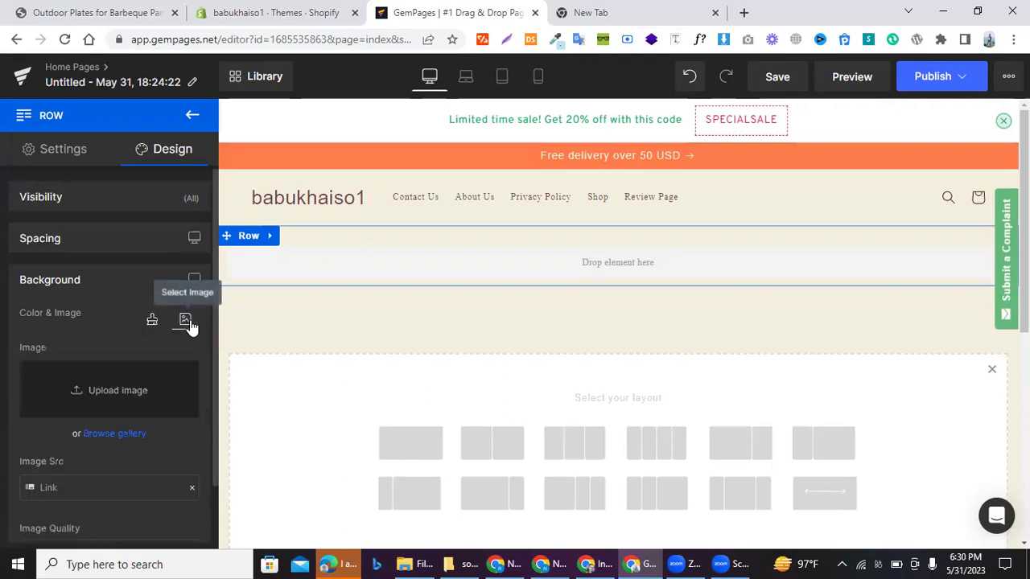
click(100, 398)
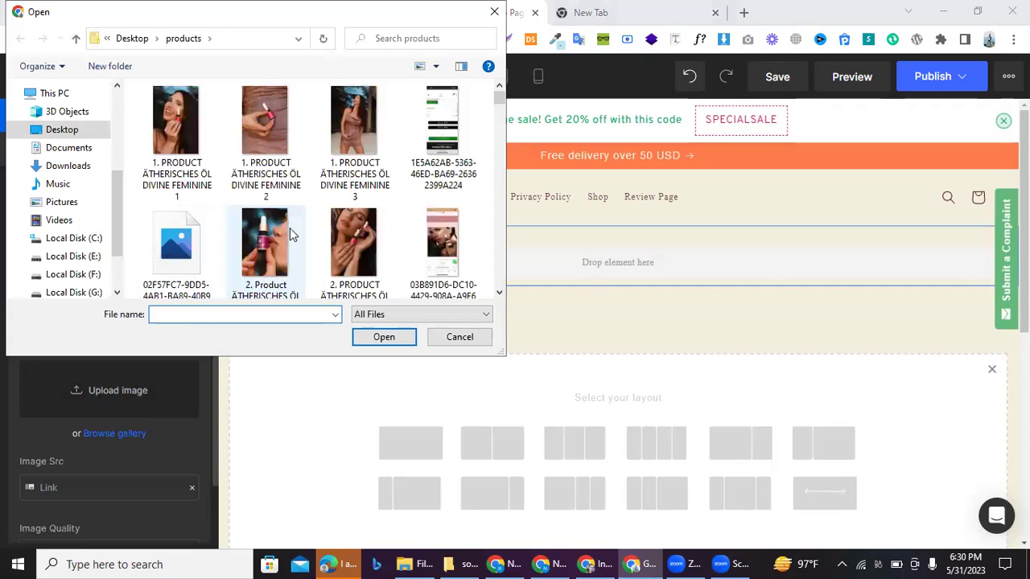
scroll(266, 221, down, 6)
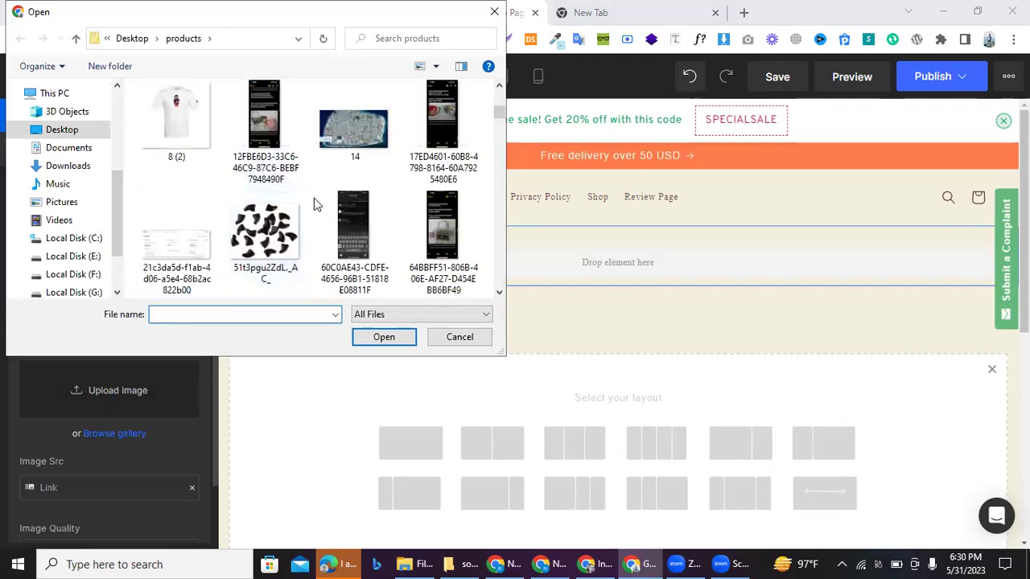
scroll(314, 201, down, 3)
scroll(314, 201, down, 3)
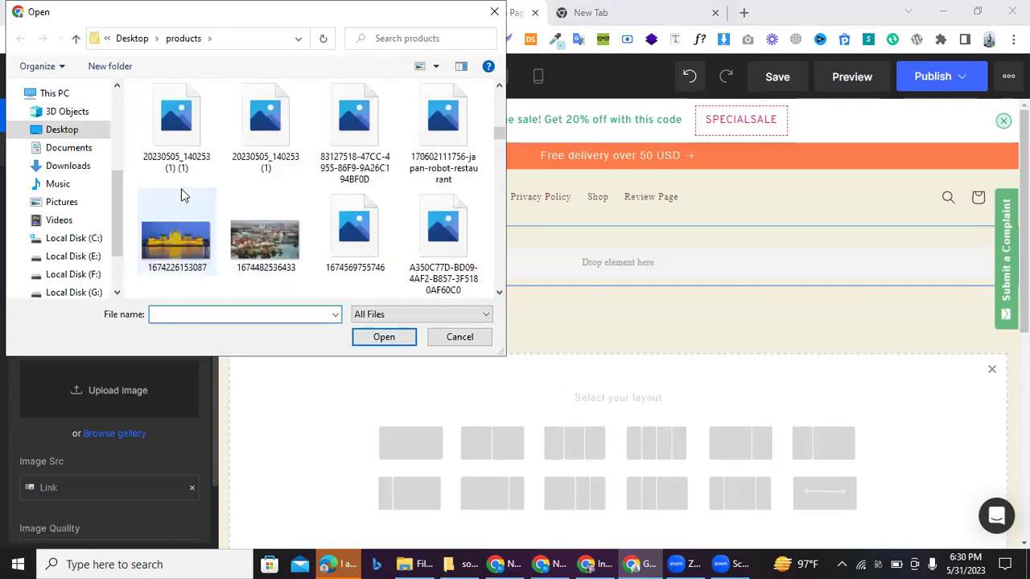
scroll(314, 205, down, 6)
scroll(314, 216, up, 3)
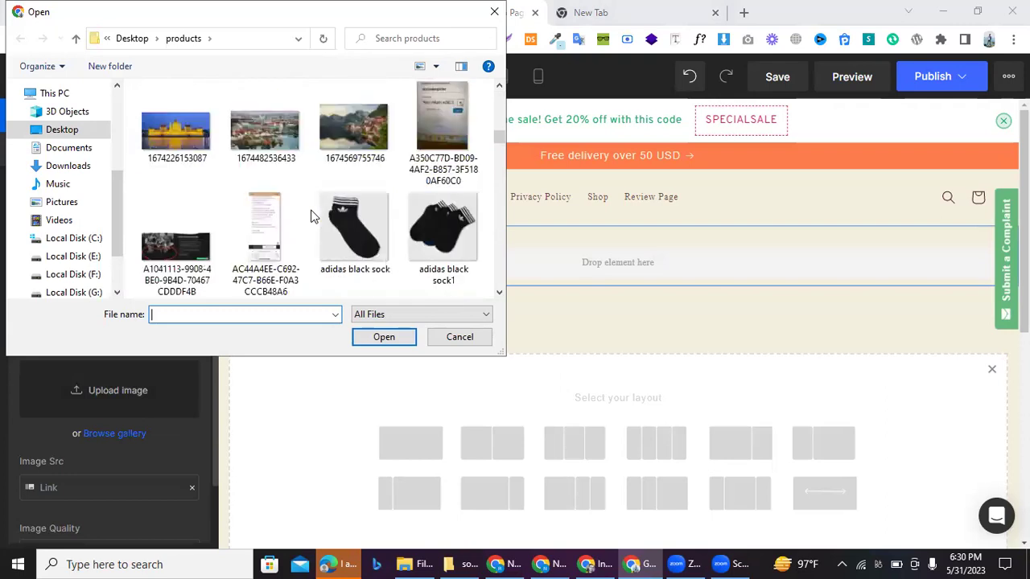
right_click(299, 193)
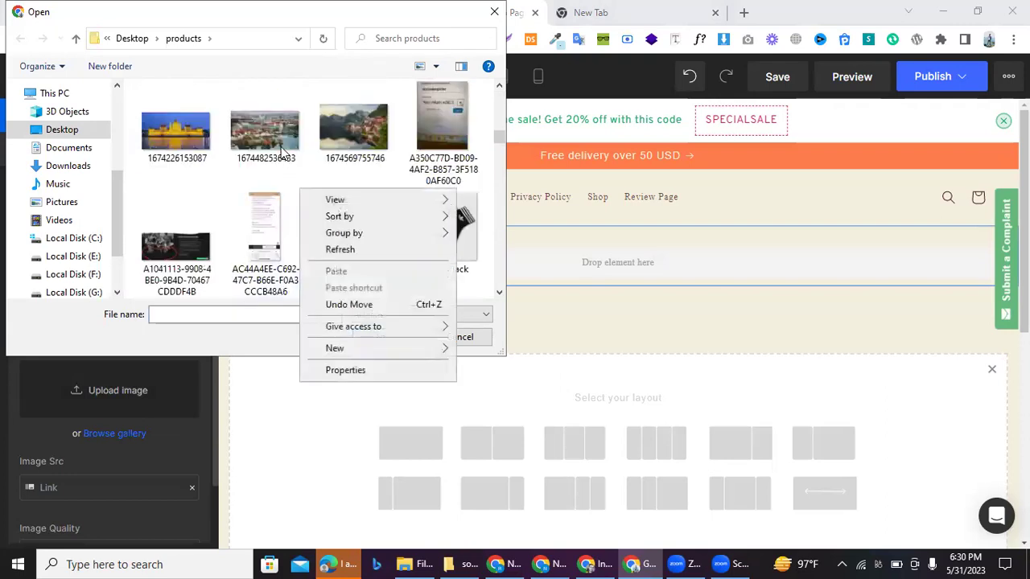
click(268, 143)
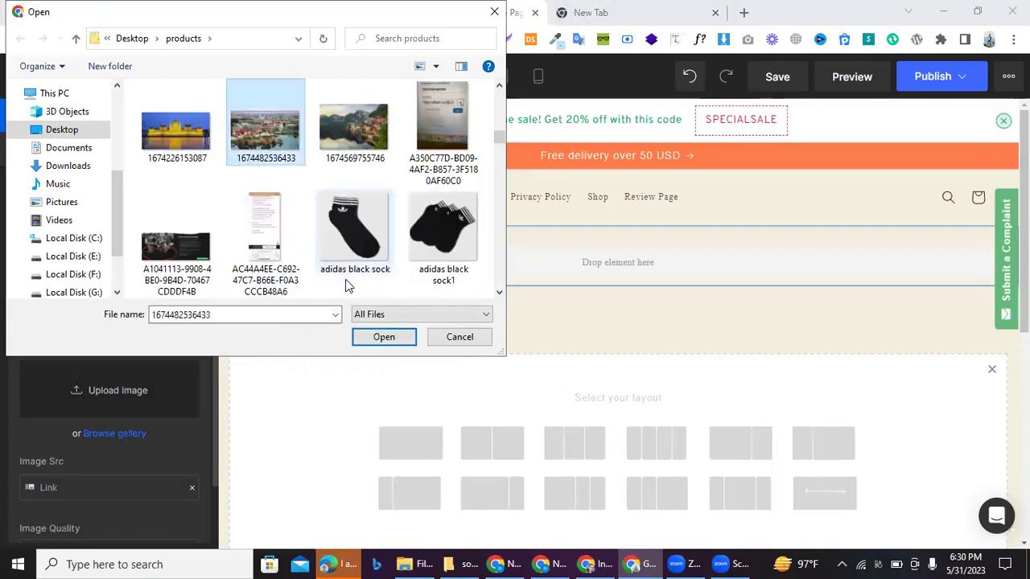
click(379, 337)
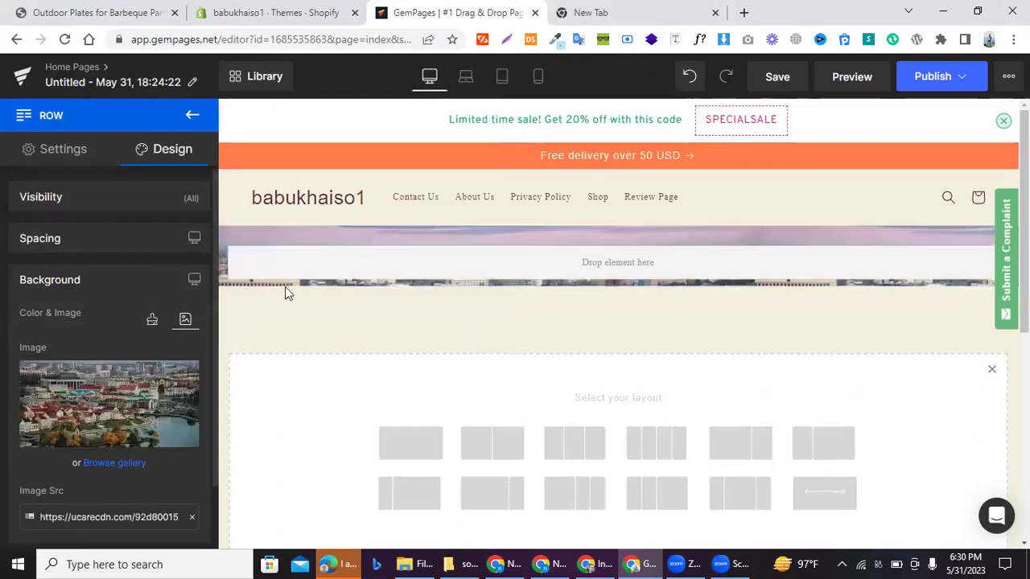
- Try the Lightest image quality for the row's background image and switch it back to Lighter
scroll(77, 330, down, 3)
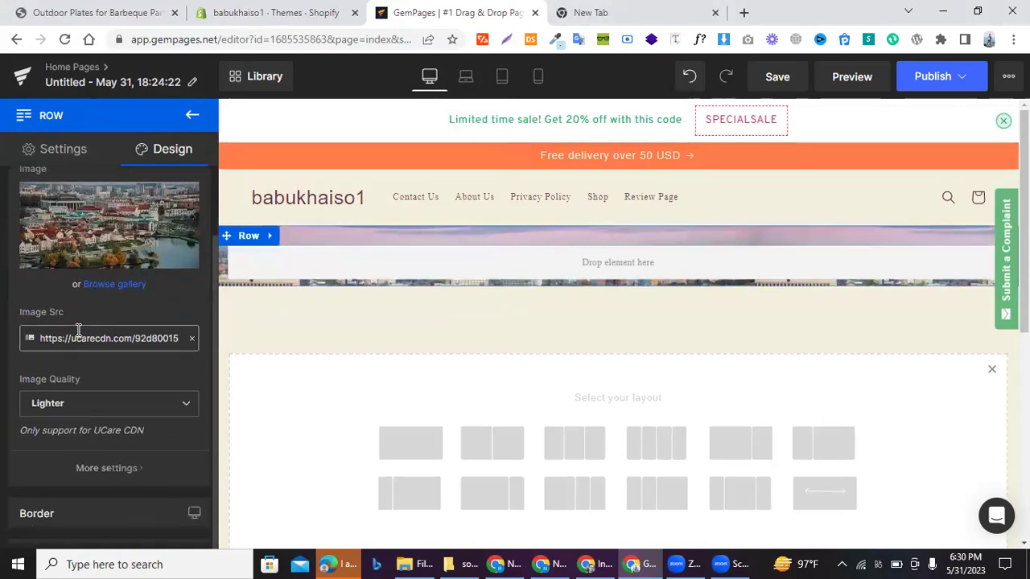
click(80, 399)
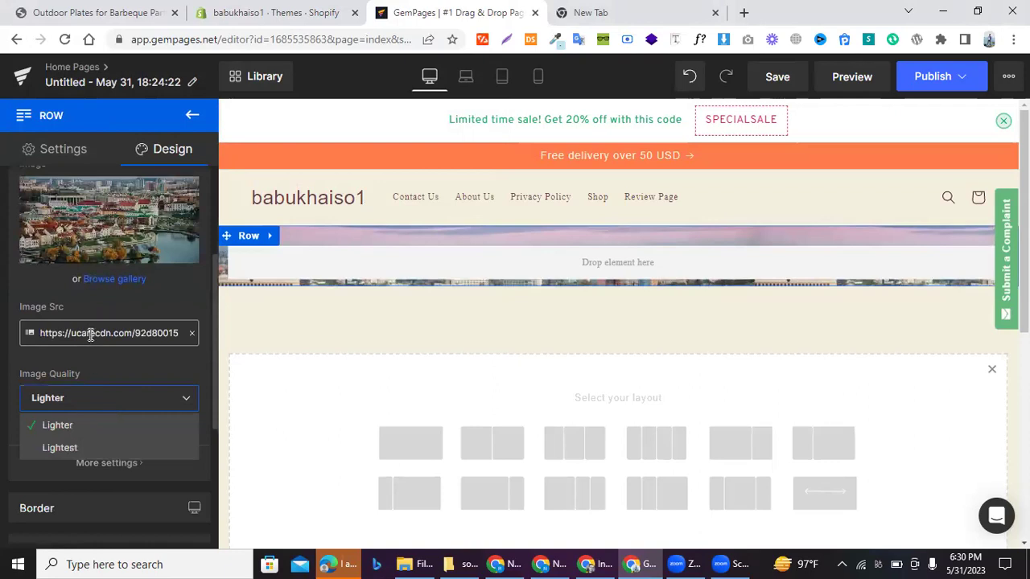
click(59, 445)
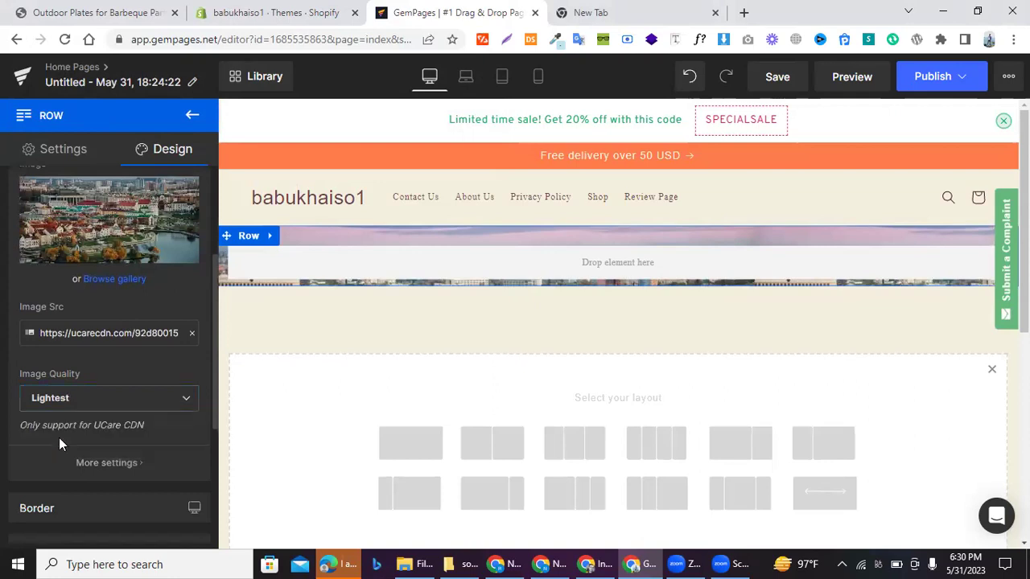
click(62, 400)
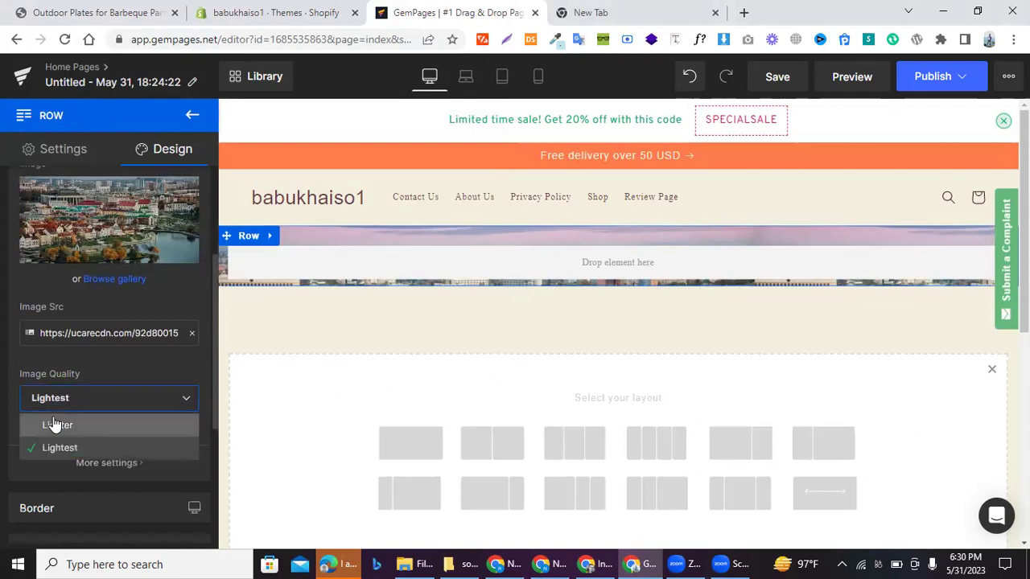
click(54, 424)
- Try Contain for the row's background size, settle on Cover, and turn off background repeat
scroll(102, 363, down, 3)
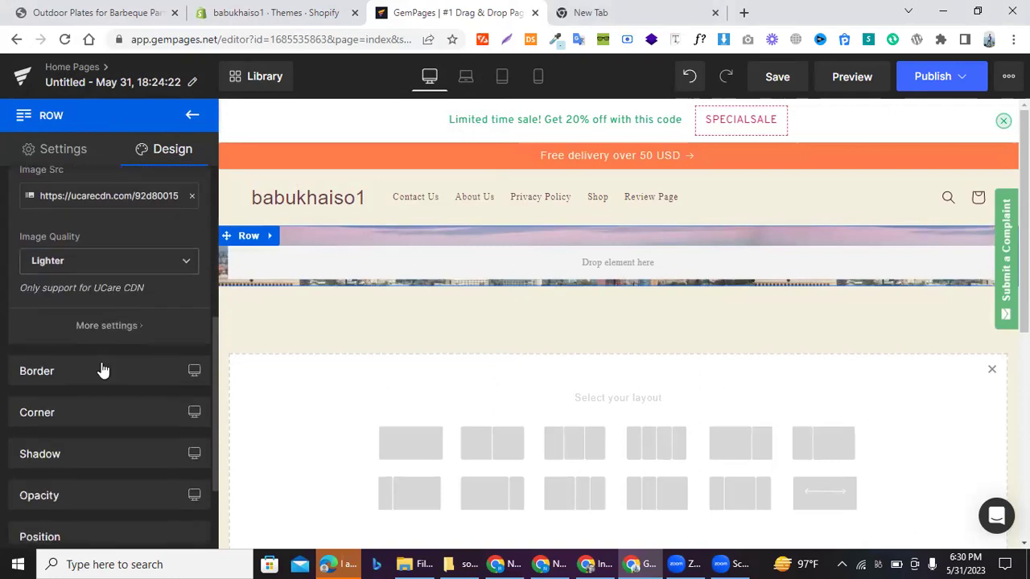
click(100, 321)
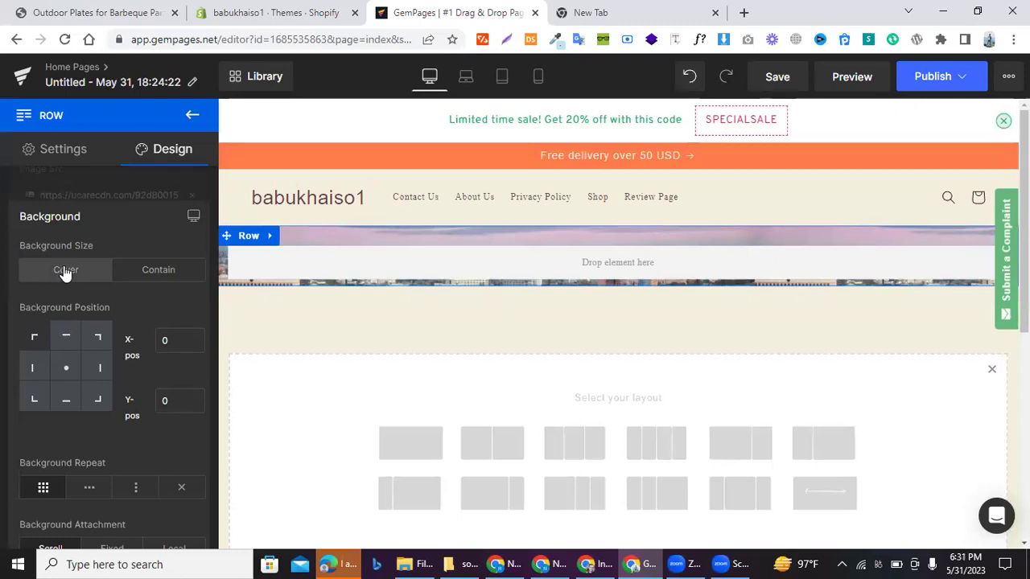
click(154, 273)
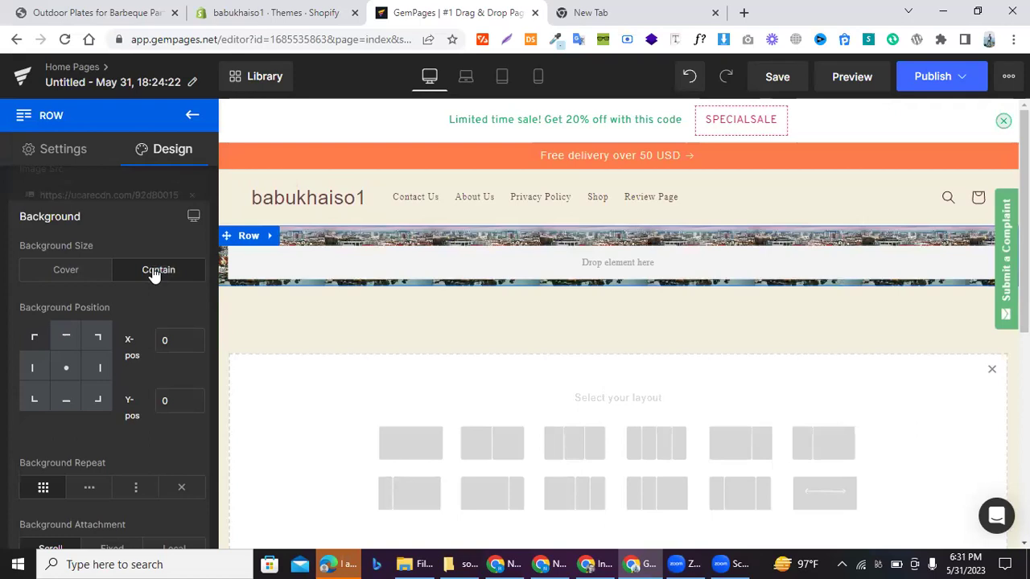
click(64, 277)
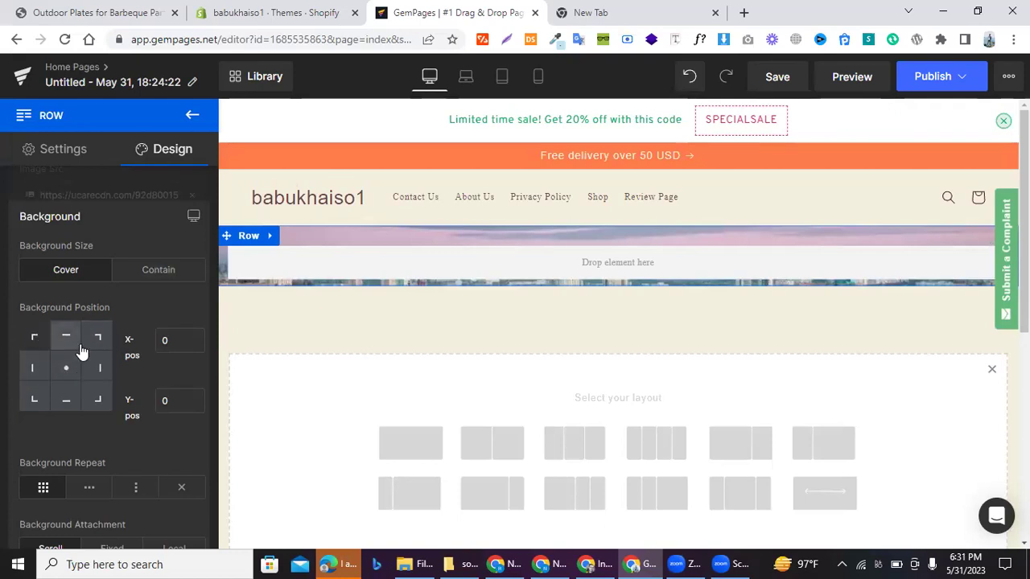
click(178, 490)
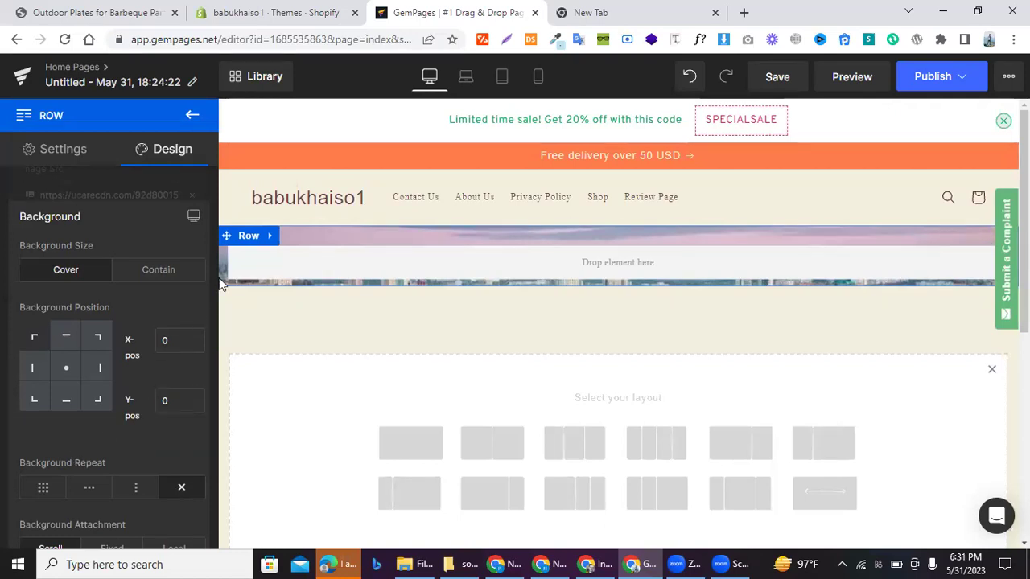
scroll(619, 322, down, 2)
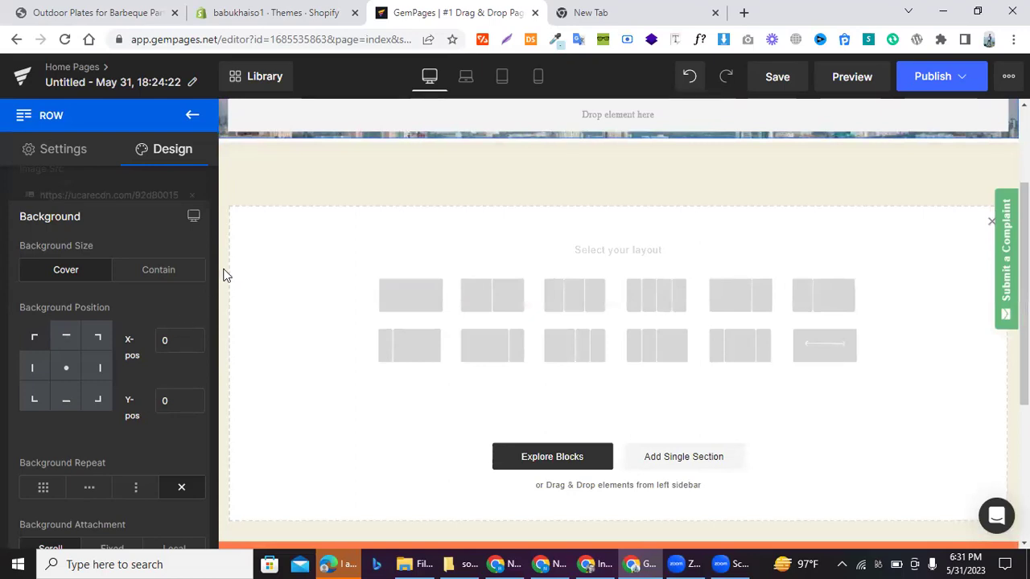
click(214, 405)
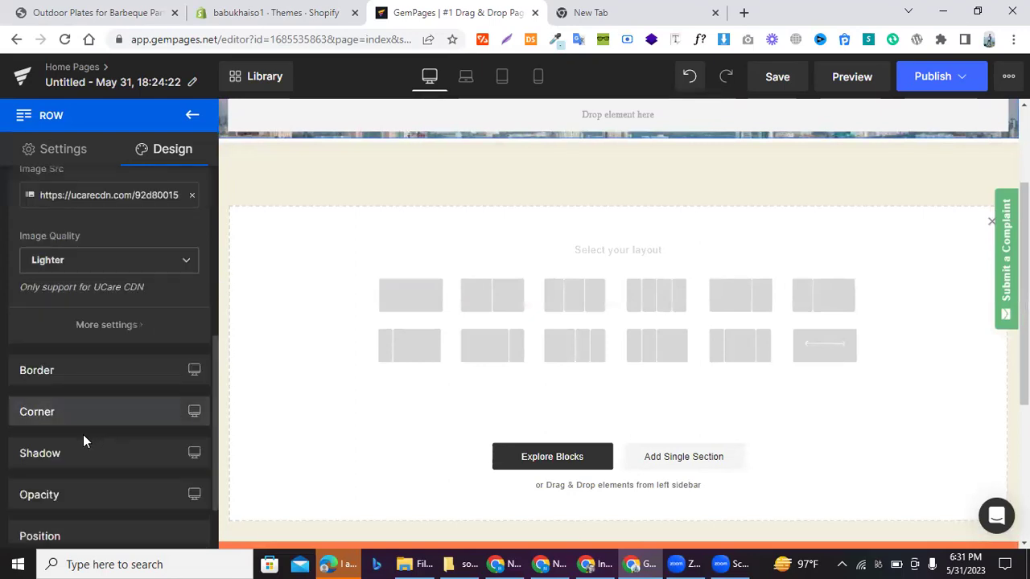
- Try the Local background attachment on the row and set it back to Scroll
click(87, 322)
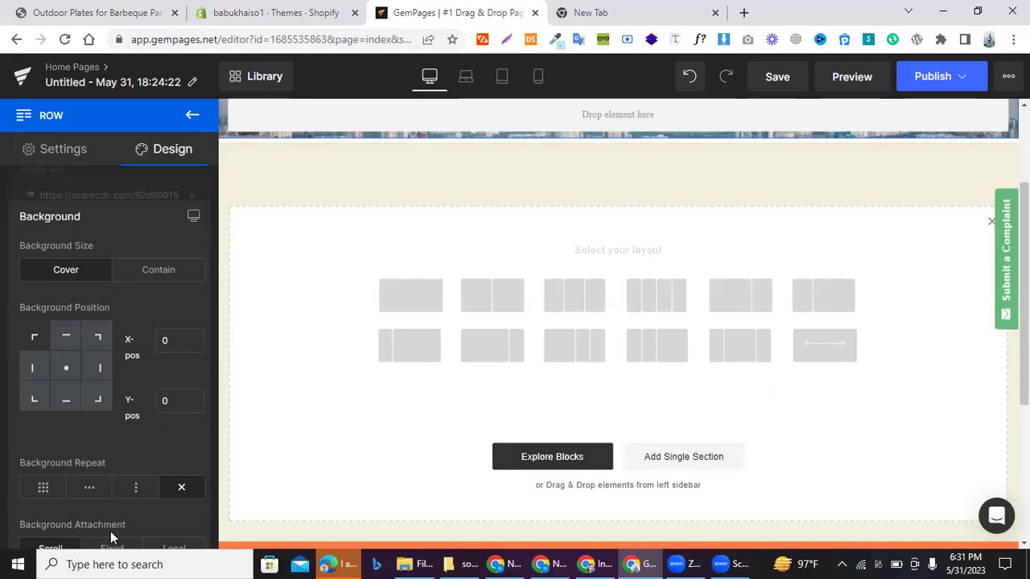
click(173, 549)
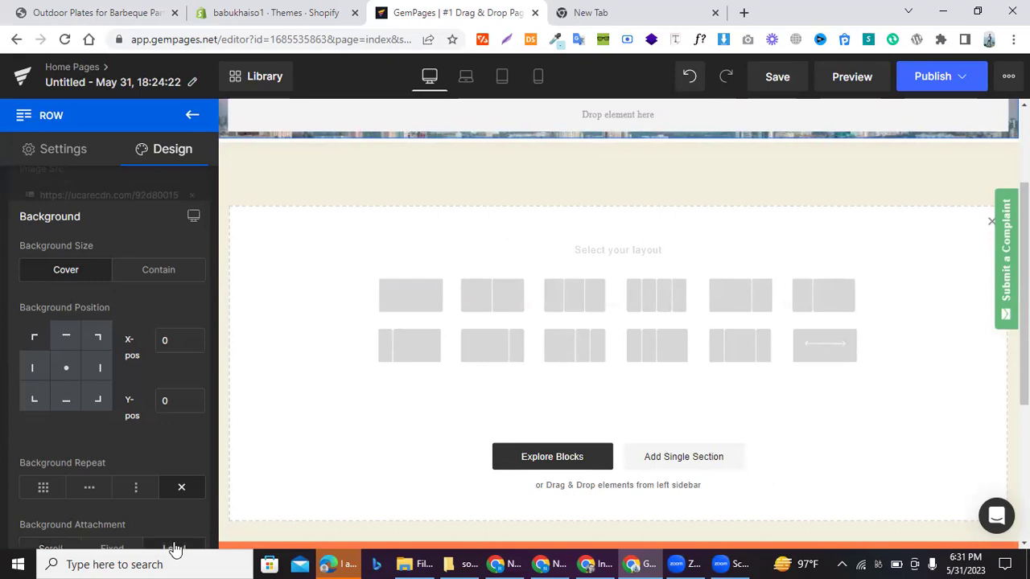
click(47, 549)
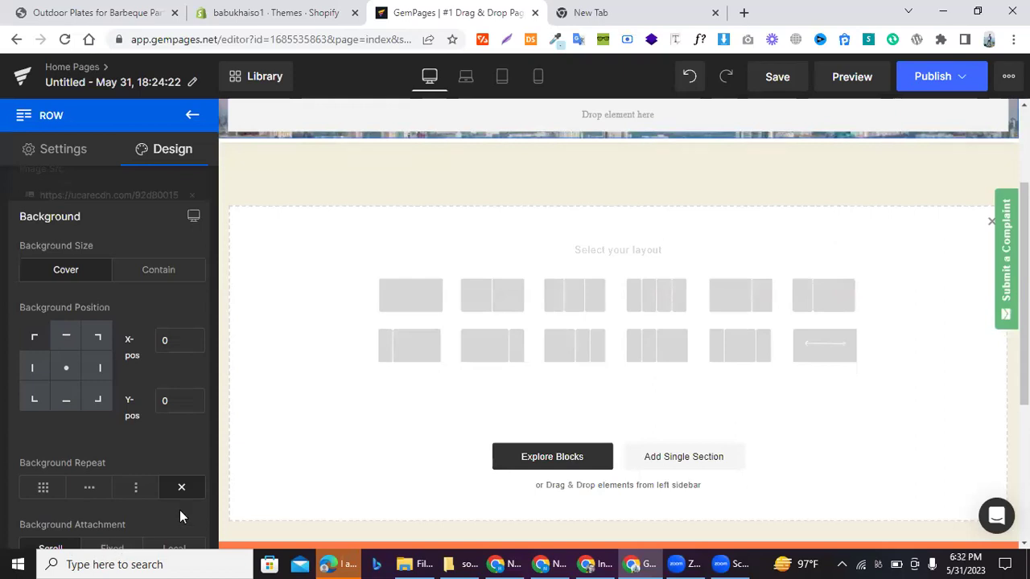
scroll(404, 322, up, 2)
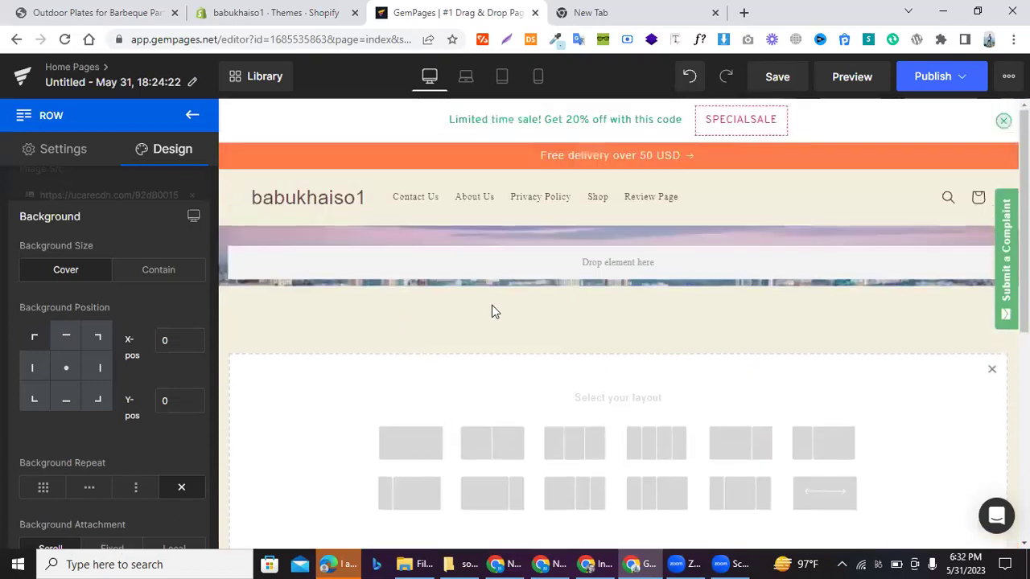
click(73, 163)
scroll(51, 299, down, 2)
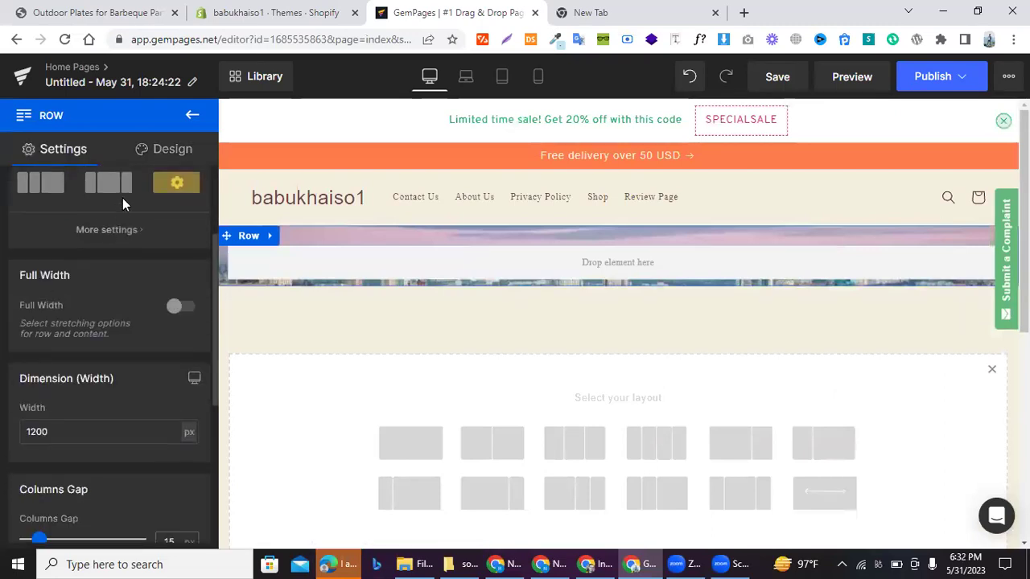
click(159, 150)
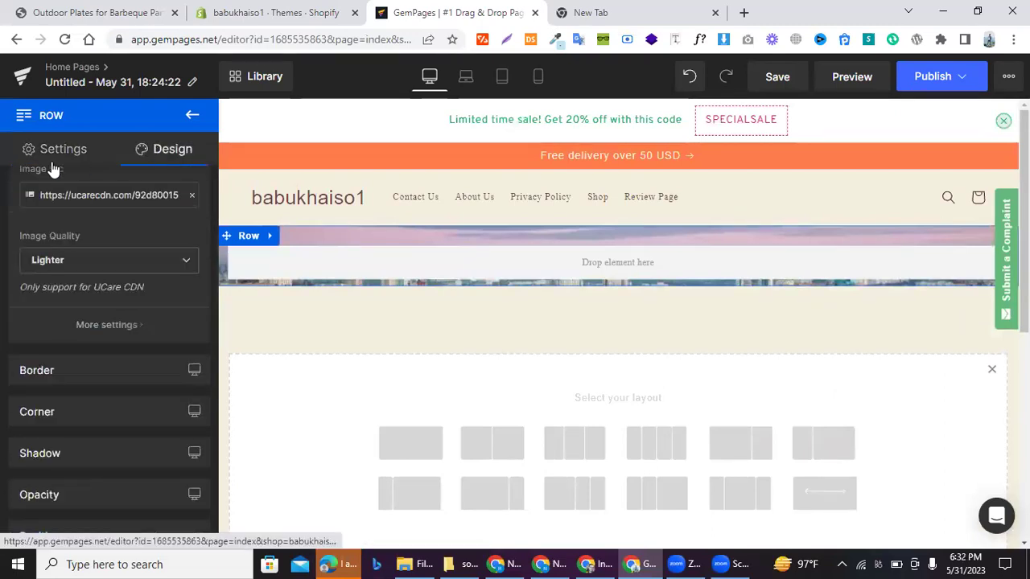
- Set the row's bottom margin to 50 px in its spacing options
scroll(88, 278, down, 1)
scroll(88, 285, down, 1)
scroll(89, 281, up, 3)
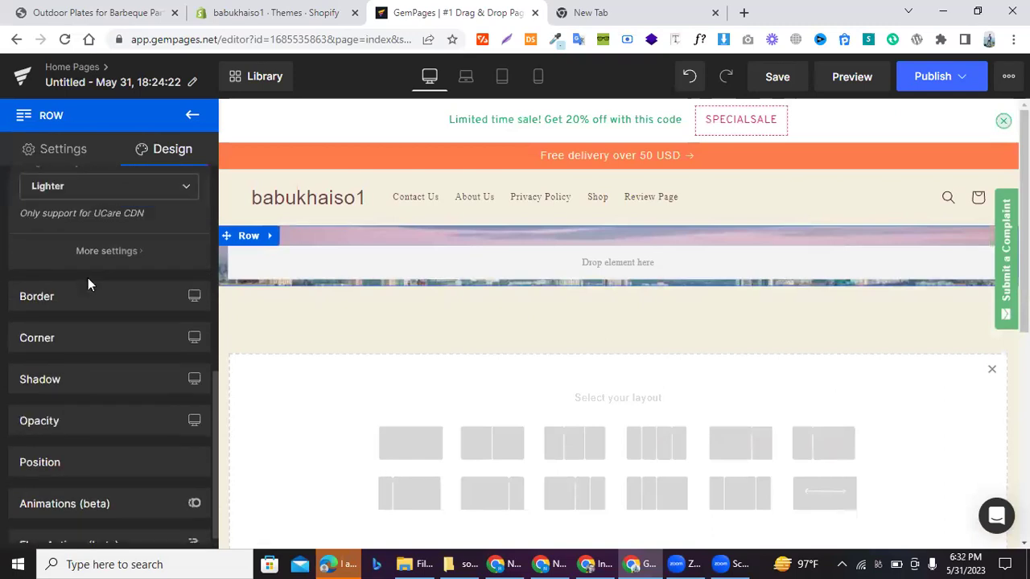
scroll(88, 282, up, 3)
scroll(88, 286, down, 1)
scroll(92, 283, up, 1)
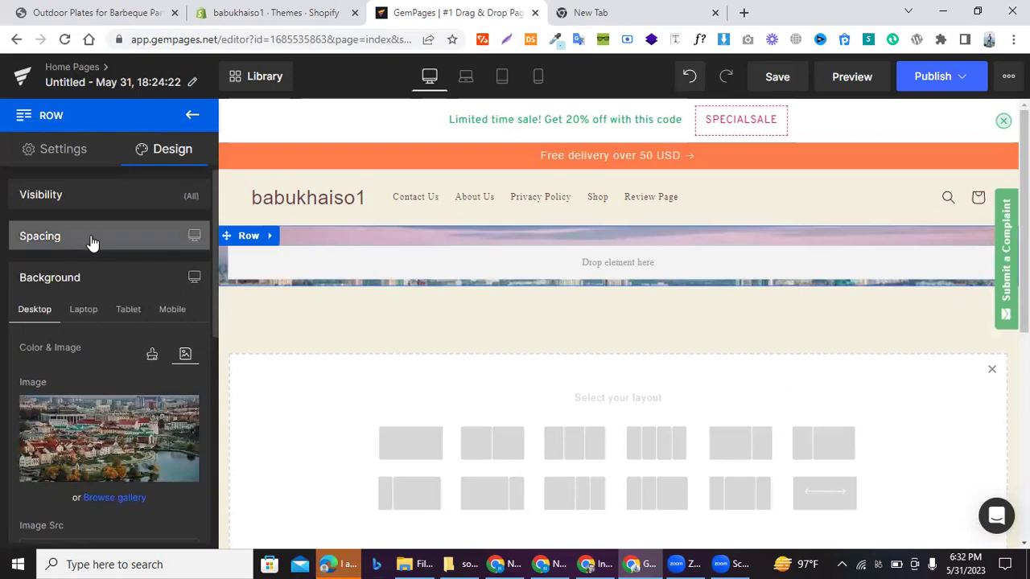
click(92, 239)
scroll(116, 380, down, 1)
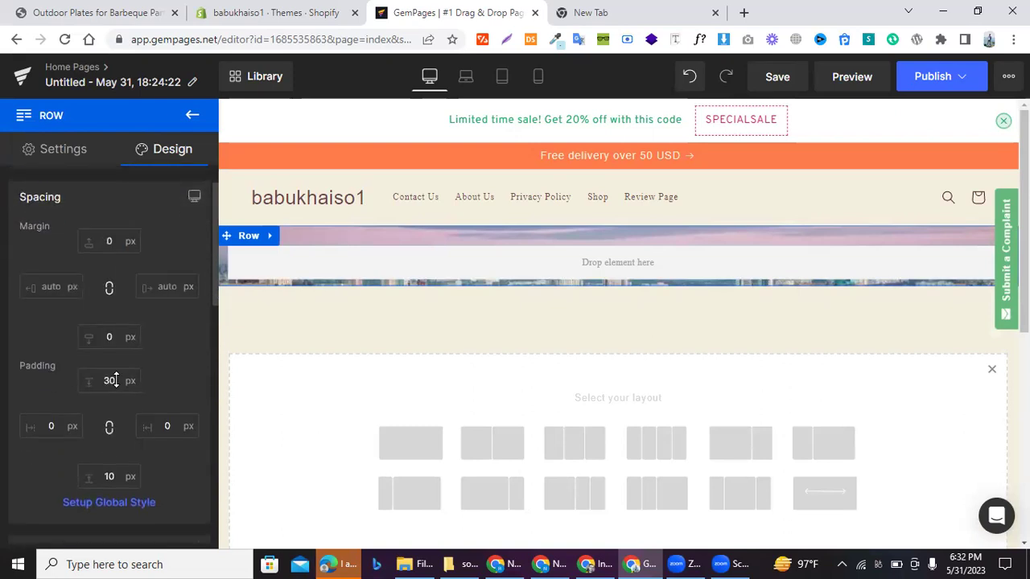
click(103, 332)
text(50)
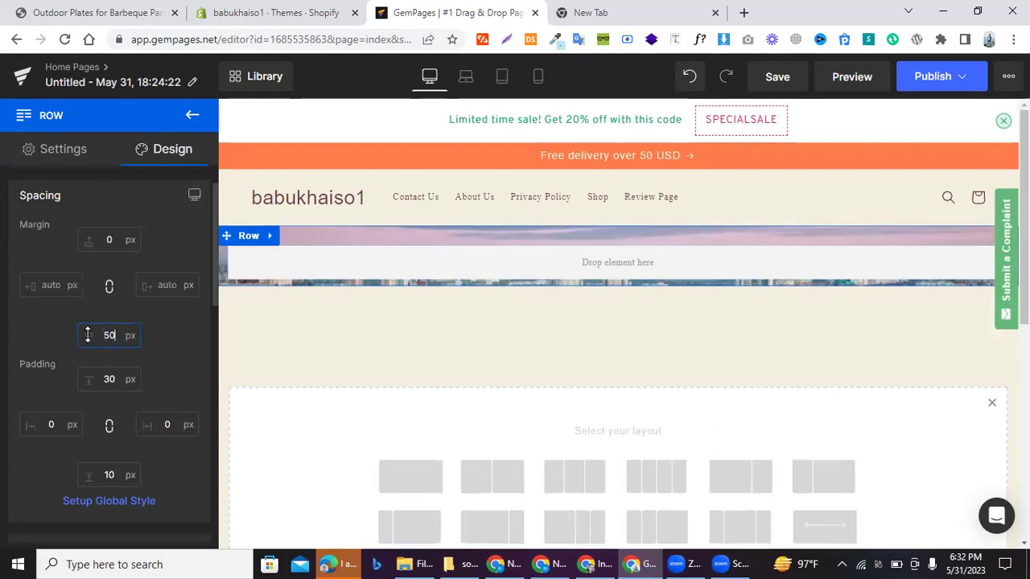
- Try 50 px for the row's top padding, then set it to 120 px
click(259, 239)
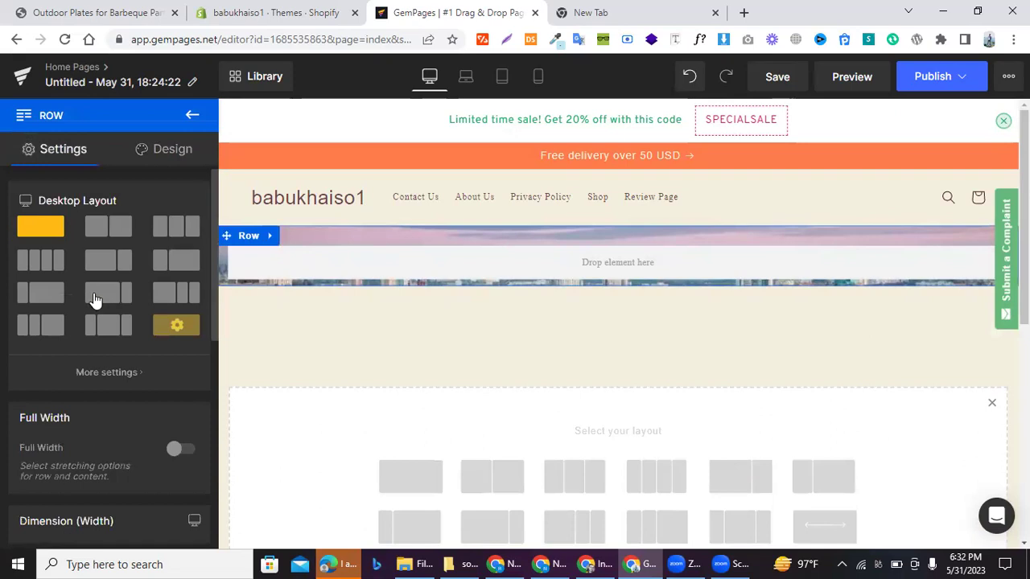
scroll(93, 296, down, 5)
scroll(93, 298, down, 3)
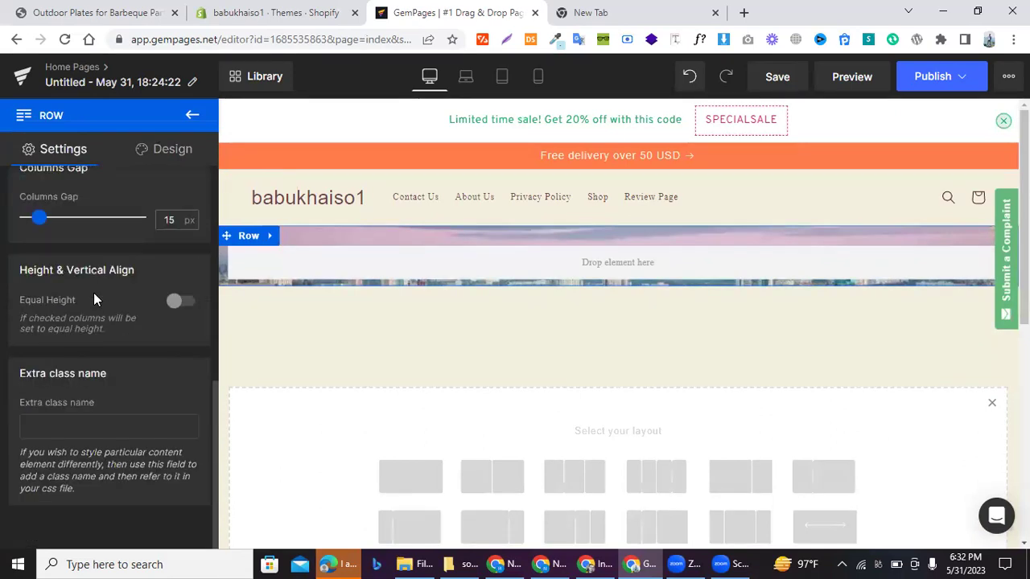
click(152, 165)
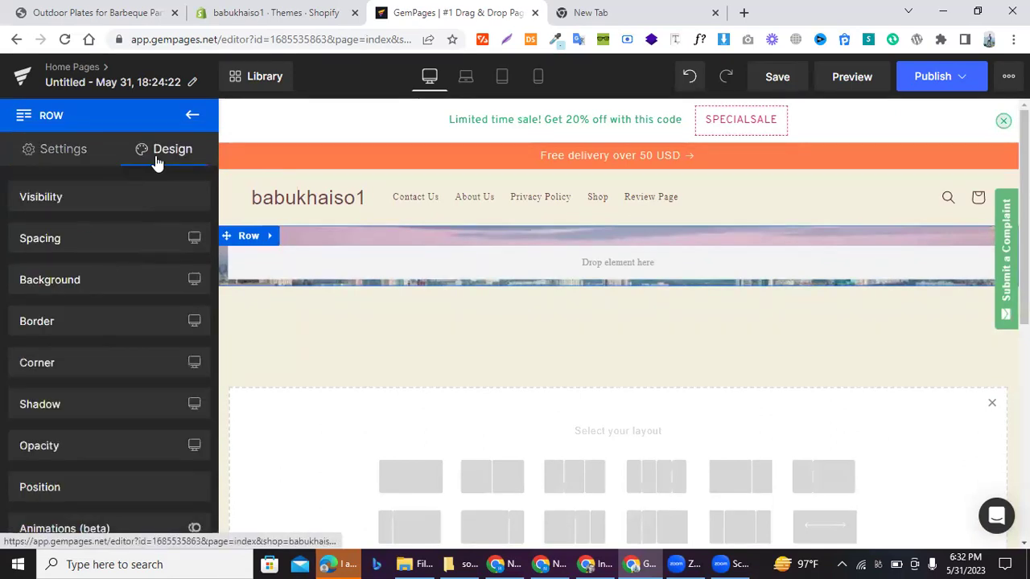
click(47, 240)
click(110, 422)
double_click(110, 422)
text(0)
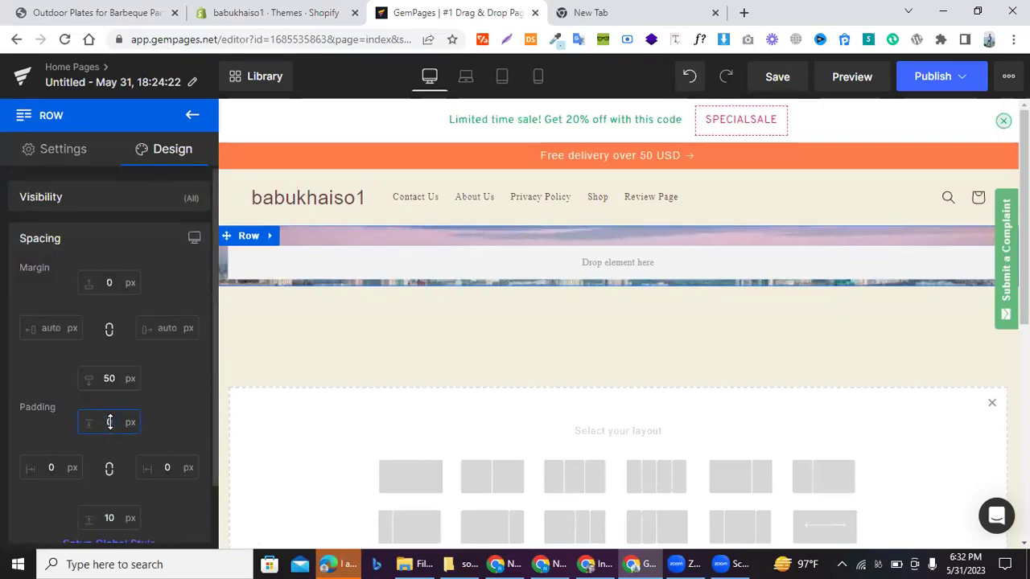
text(0)
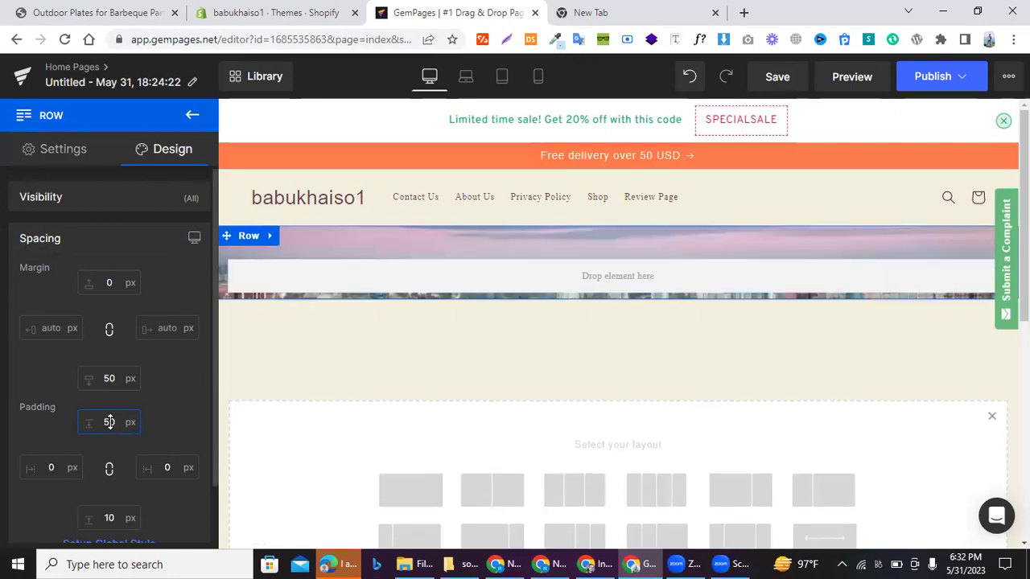
double_click(110, 423)
text(120)
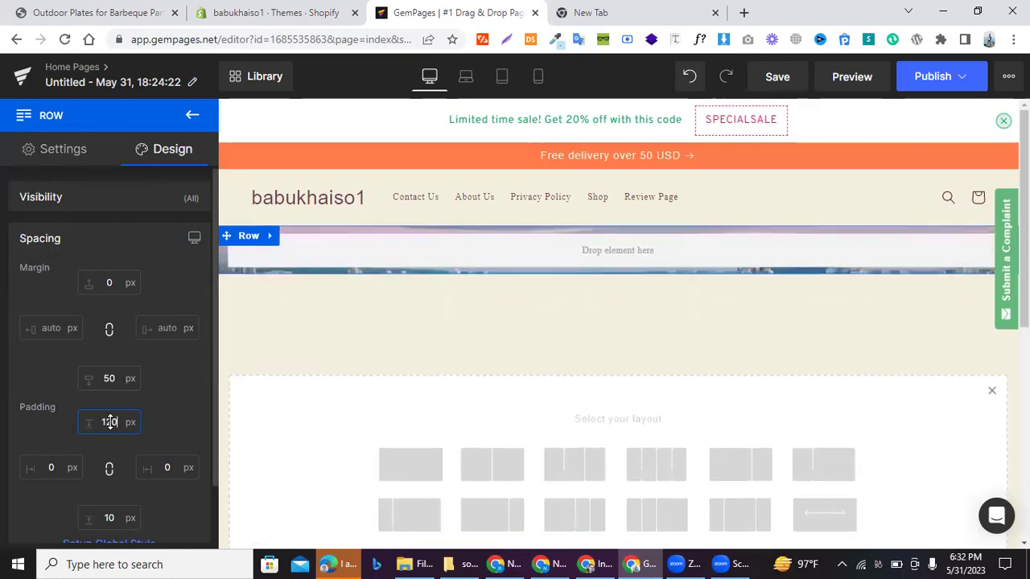
- Try 220 px for the row's bottom padding, then set it to 120 px
click(109, 518)
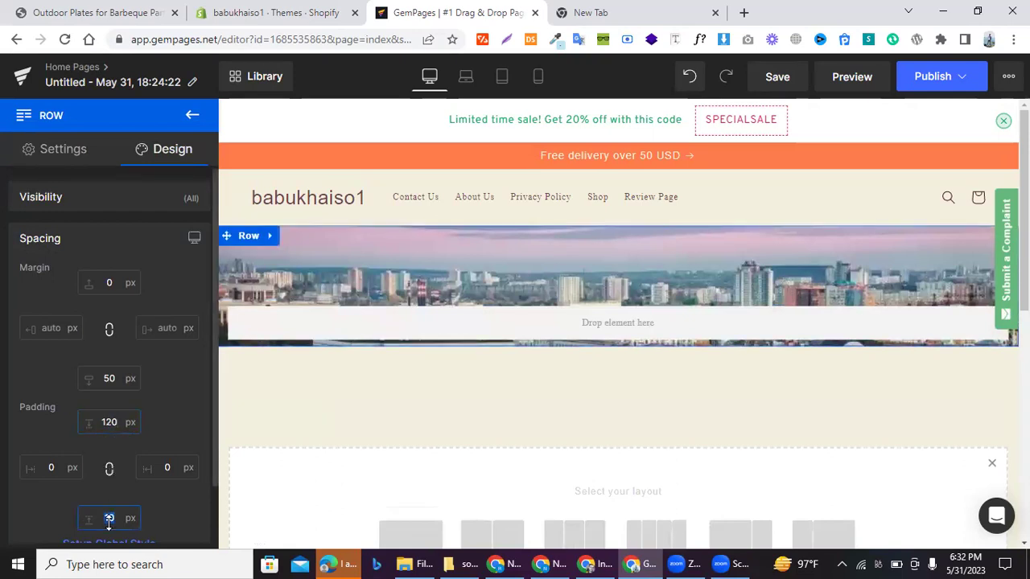
key(BackSpace)
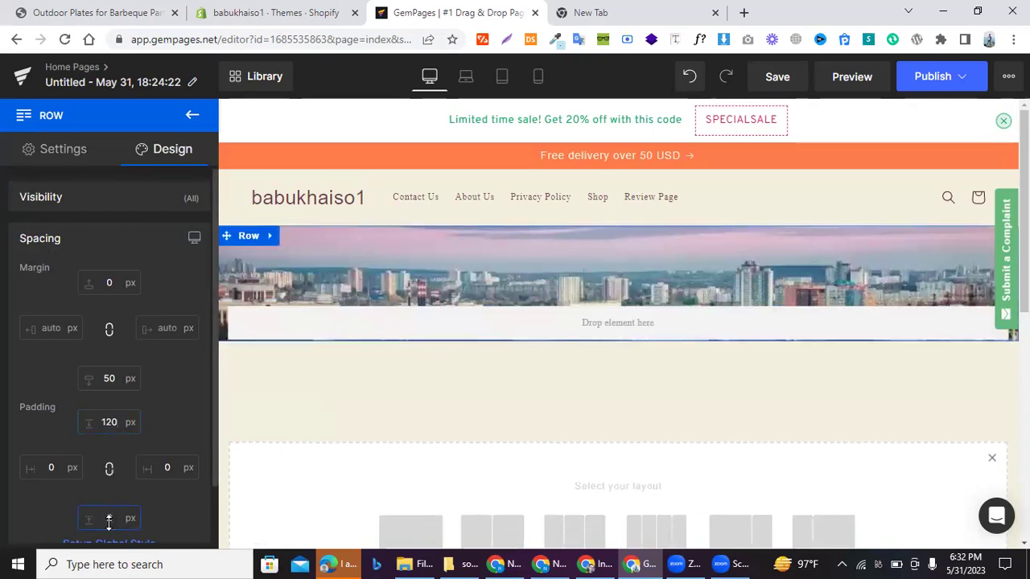
key(BackSpace)
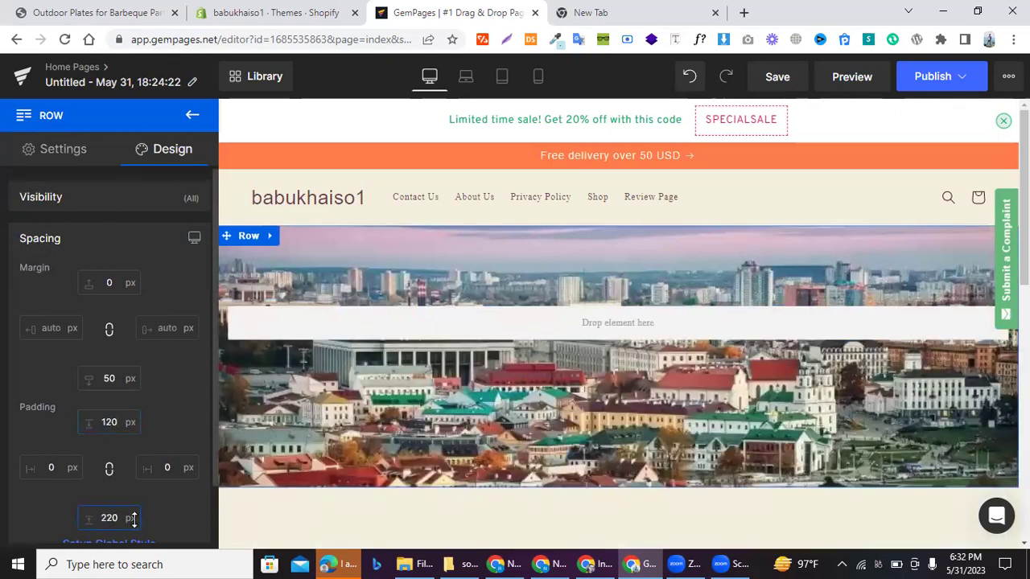
text(0)
key(BackSpace)
text(120)
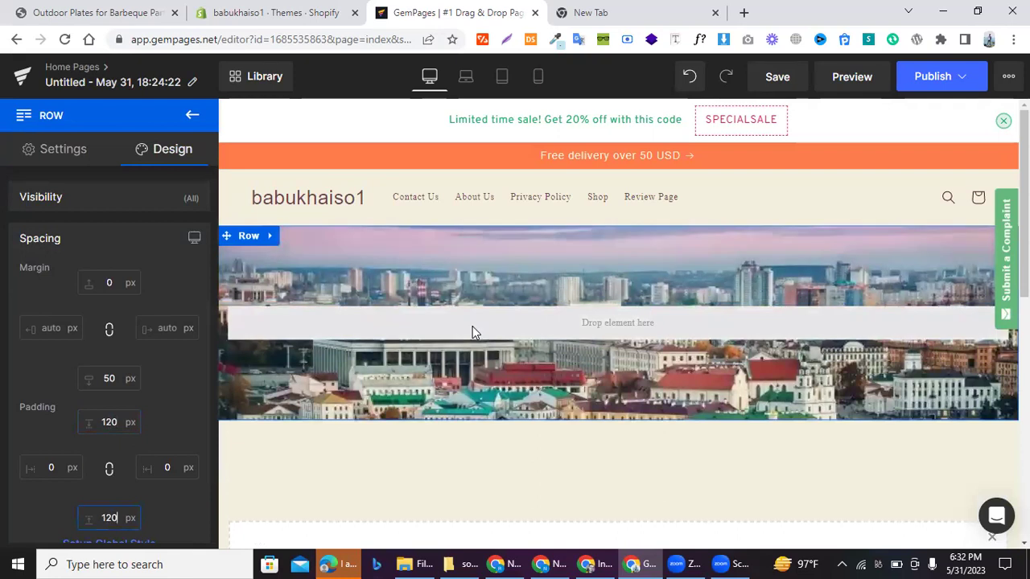
click(316, 336)
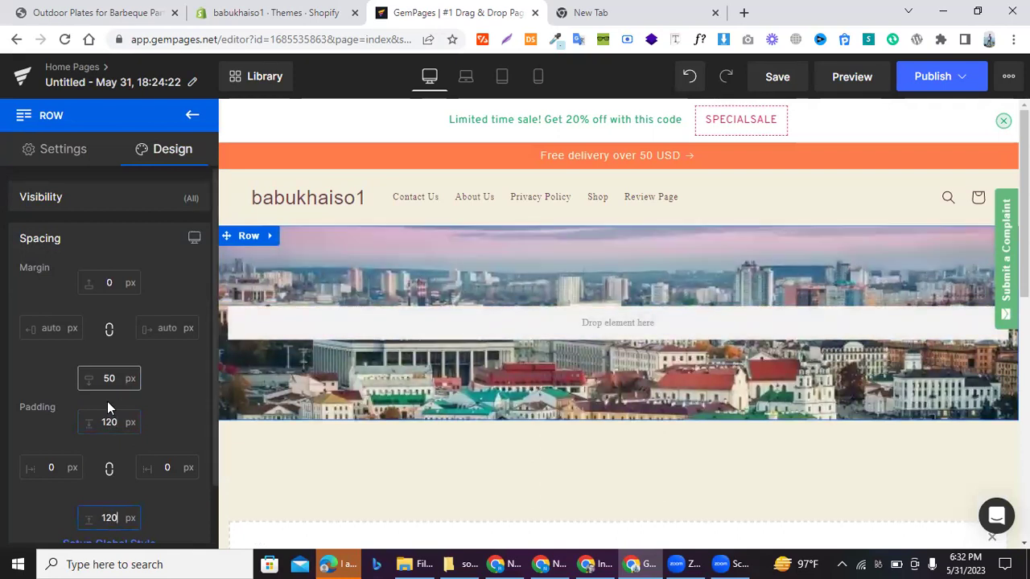
- Examine the row's border, shadow and opacity design options
scroll(44, 436, down, 4)
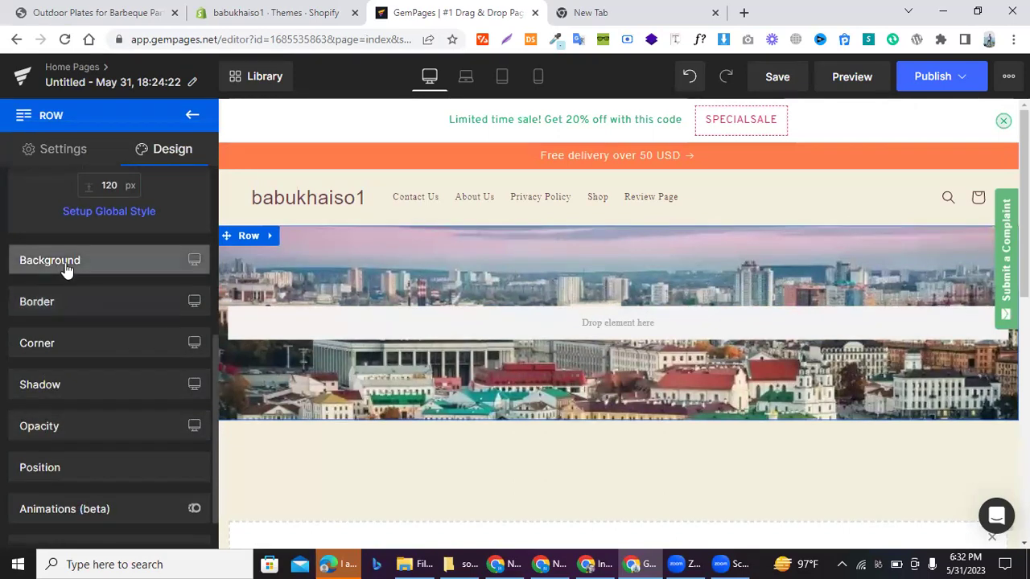
click(57, 301)
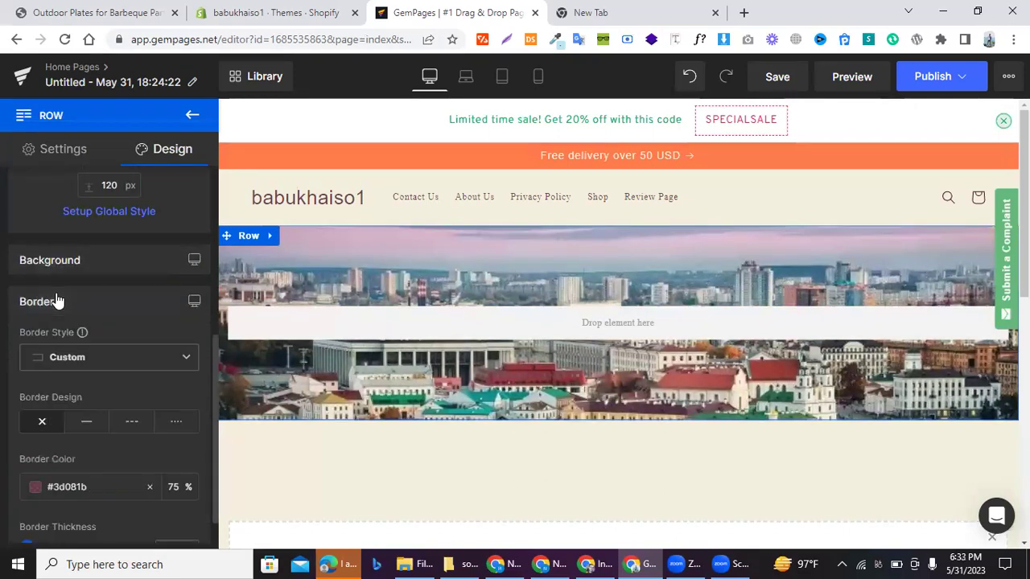
click(58, 301)
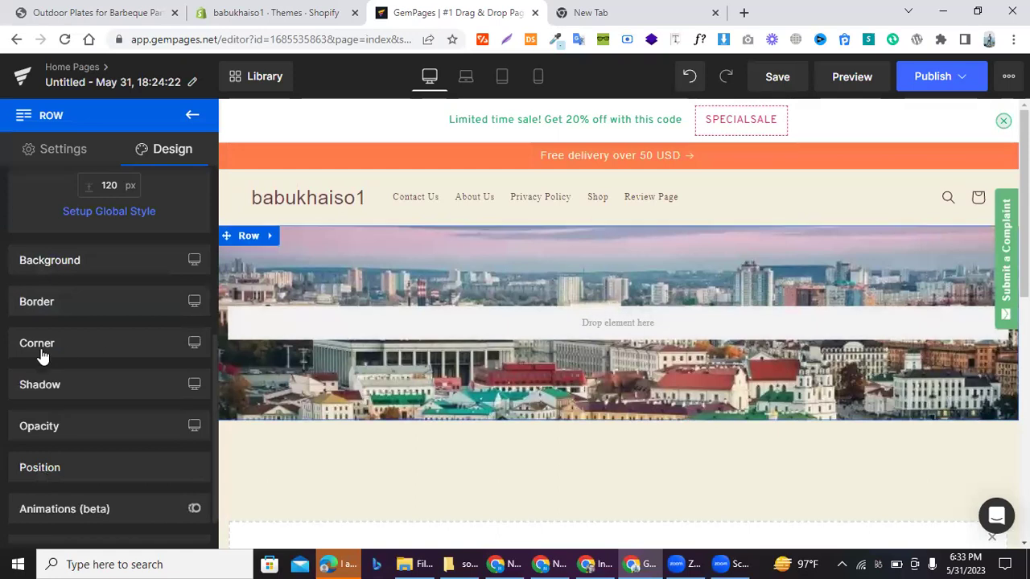
click(41, 386)
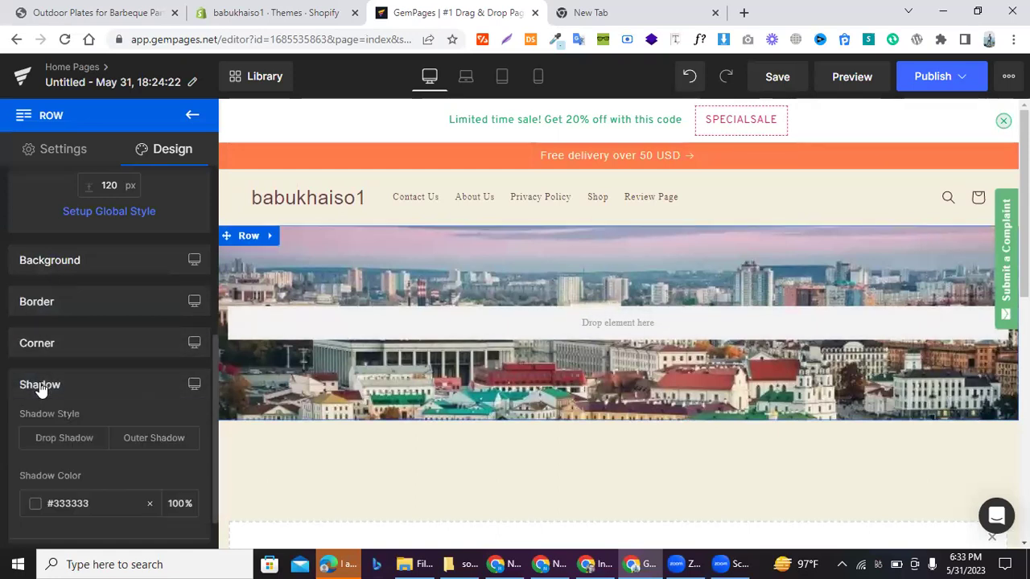
scroll(80, 391, down, 2)
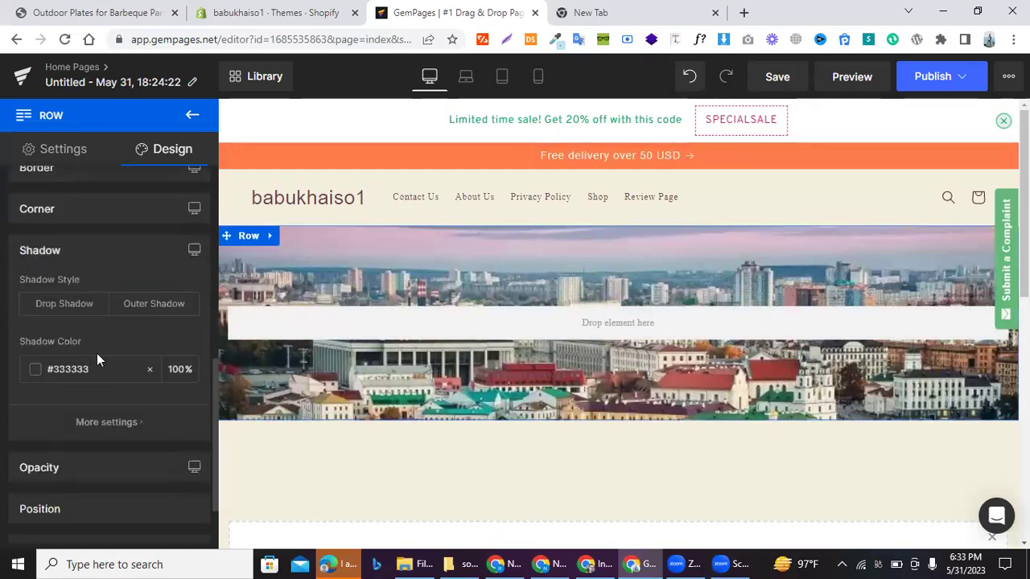
scroll(97, 357, down, 2)
click(72, 368)
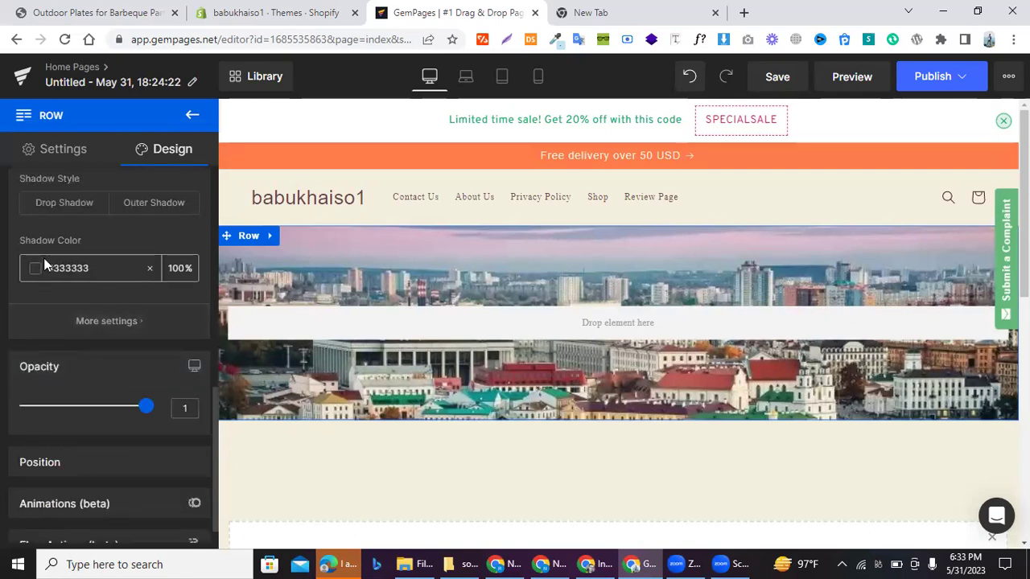
scroll(44, 257, down, 1)
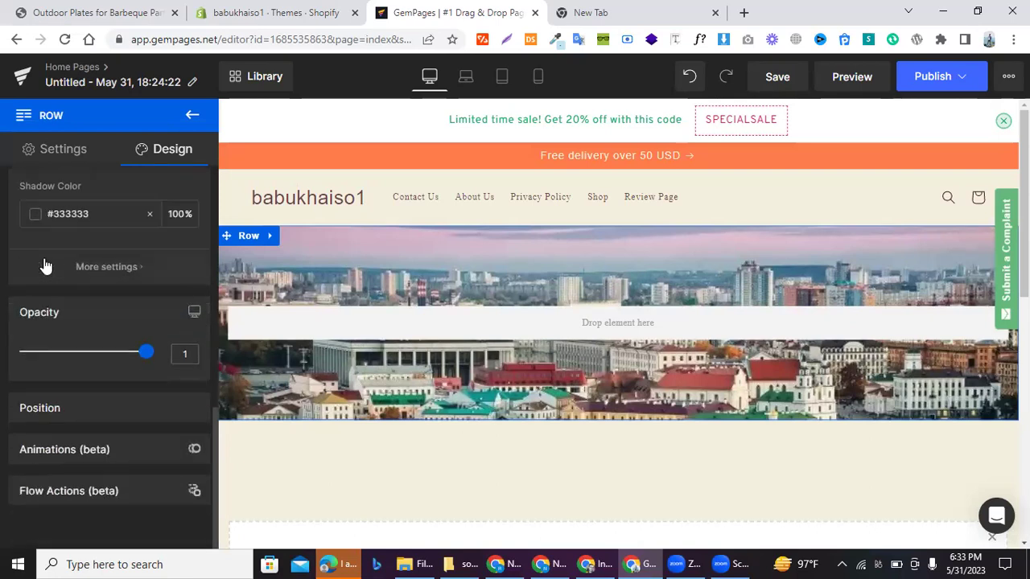
- Try the Sticky to the screen (Fixed) position on the row and set it back to Relative
click(39, 410)
scroll(78, 432, down, 2)
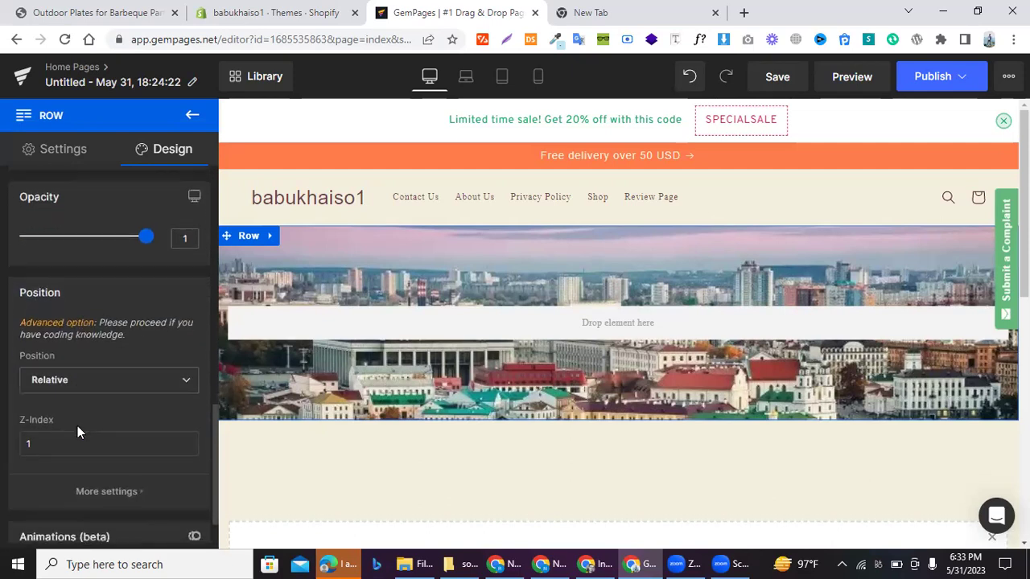
click(76, 378)
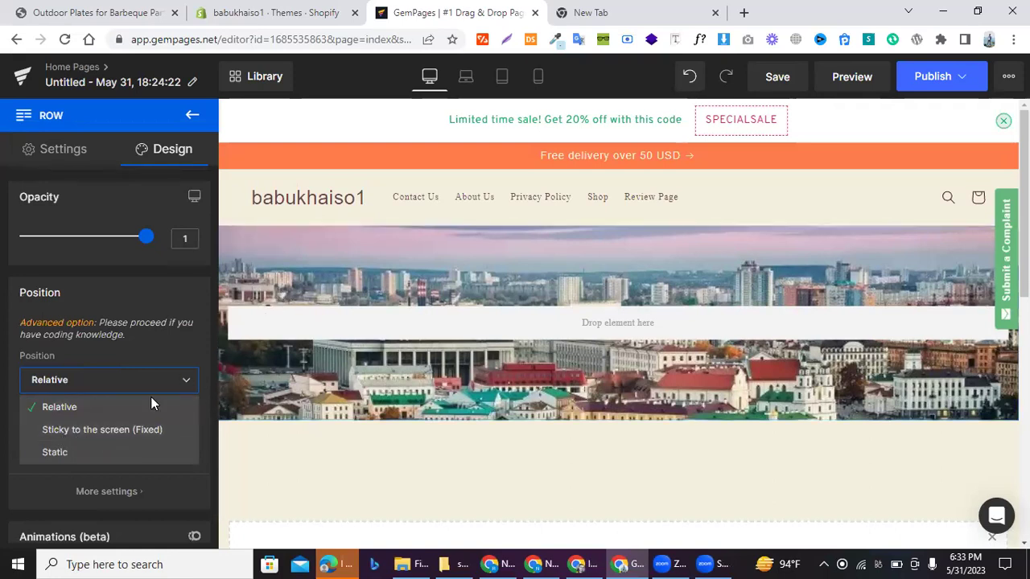
click(90, 428)
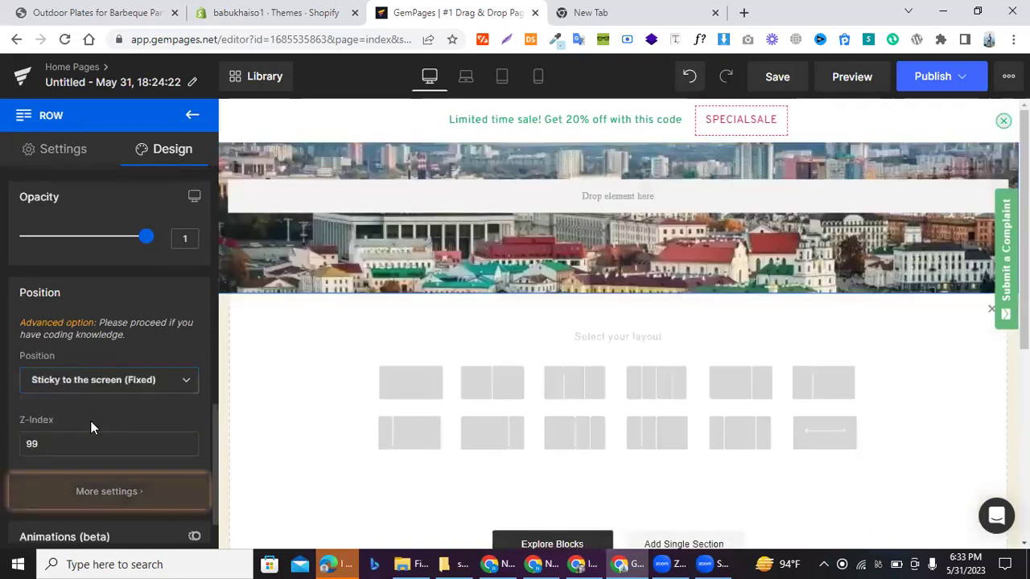
scroll(459, 216, down, 3)
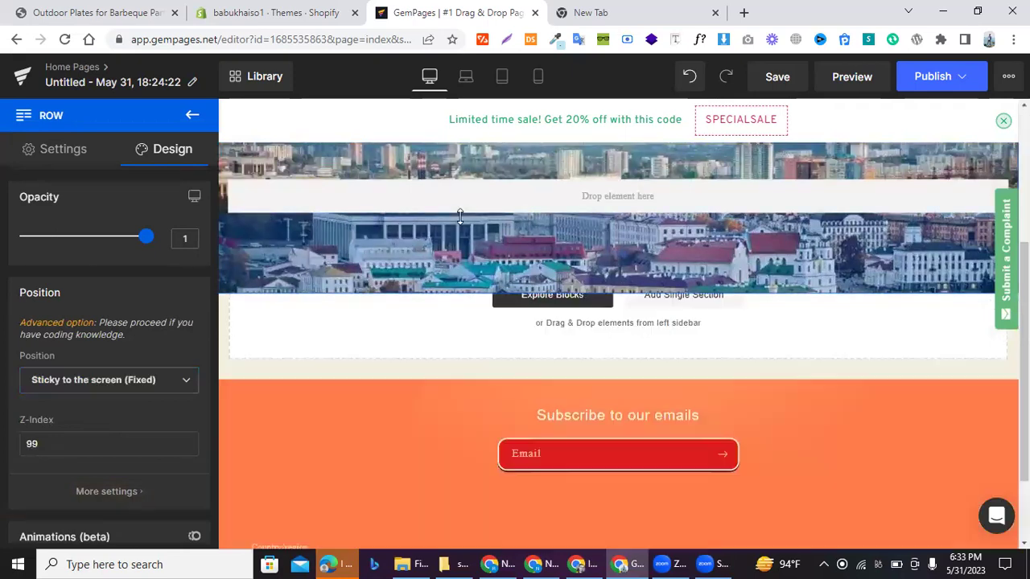
scroll(459, 215, up, 3)
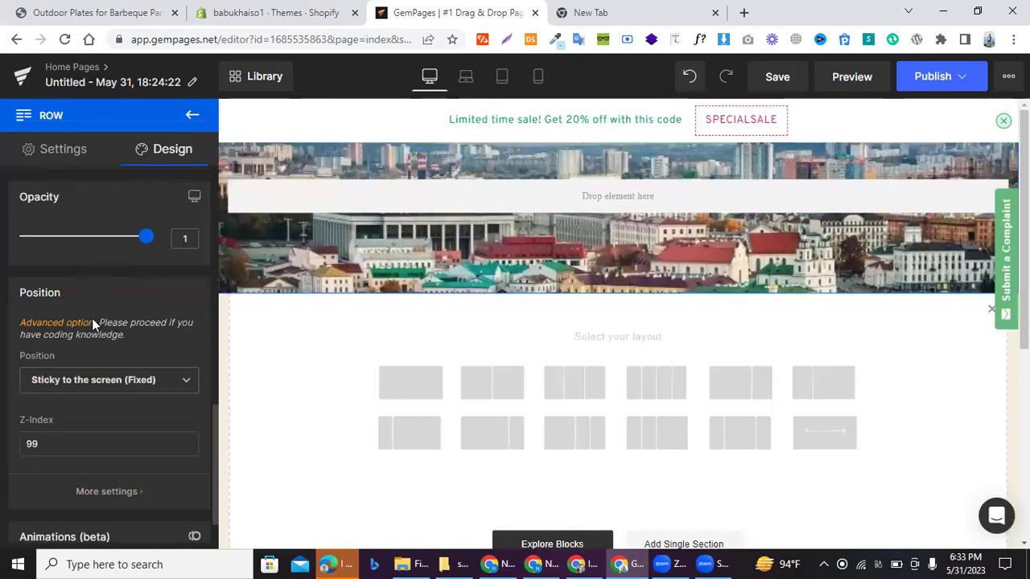
click(148, 376)
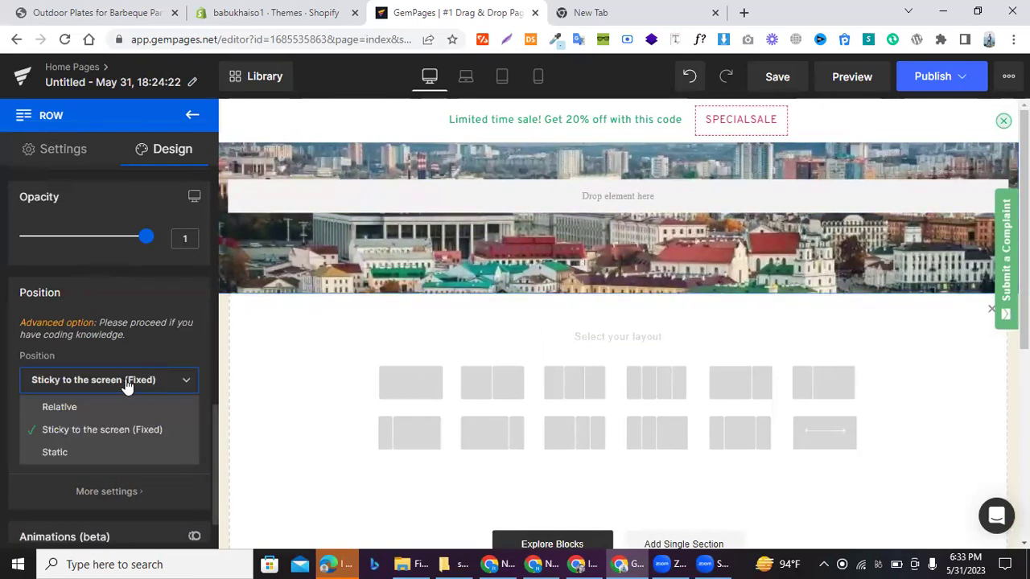
click(59, 407)
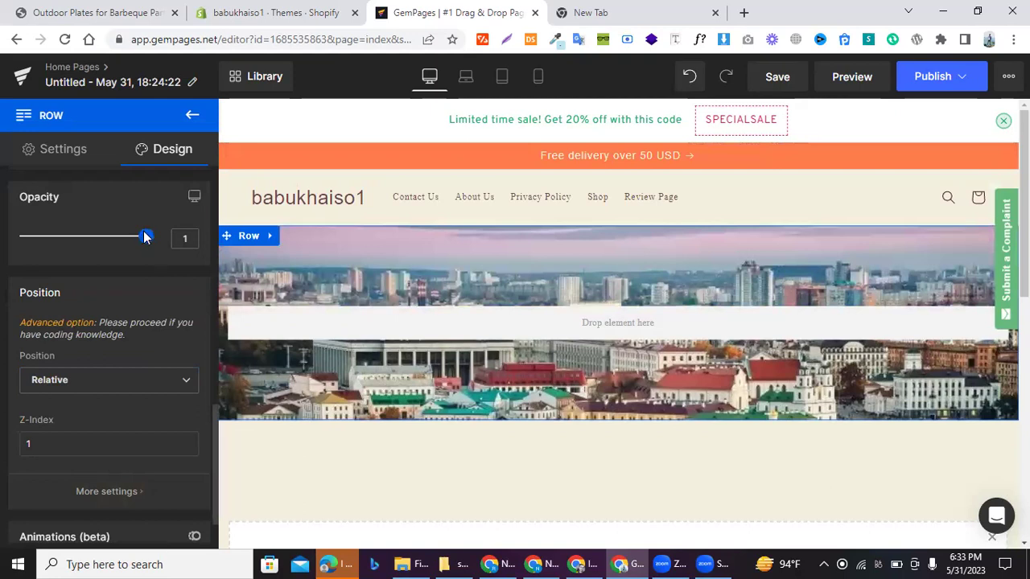
- Set the row's top padding to 150 px
scroll(144, 230, down, 5)
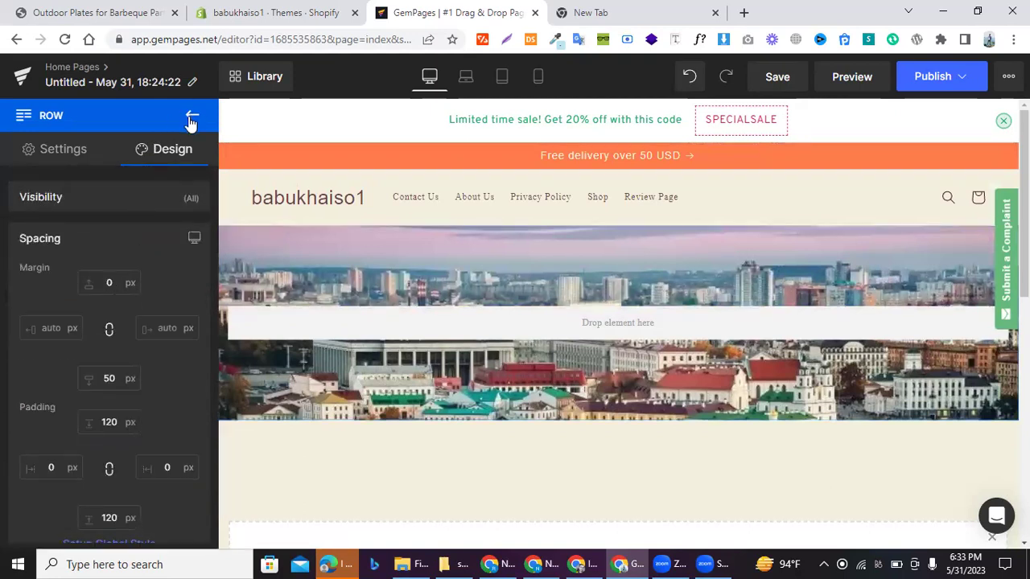
scroll(61, 407, down, 1)
double_click(110, 378)
key(BackSpace)
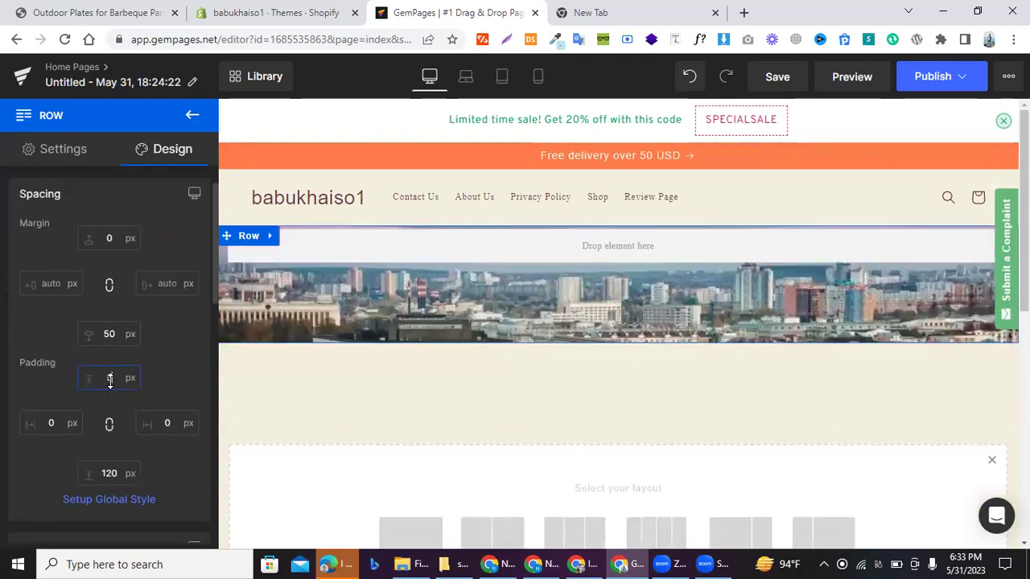
text(150)
- Try 50 px for the row's bottom padding, settle on 150 px, and return to the element list
click(109, 473)
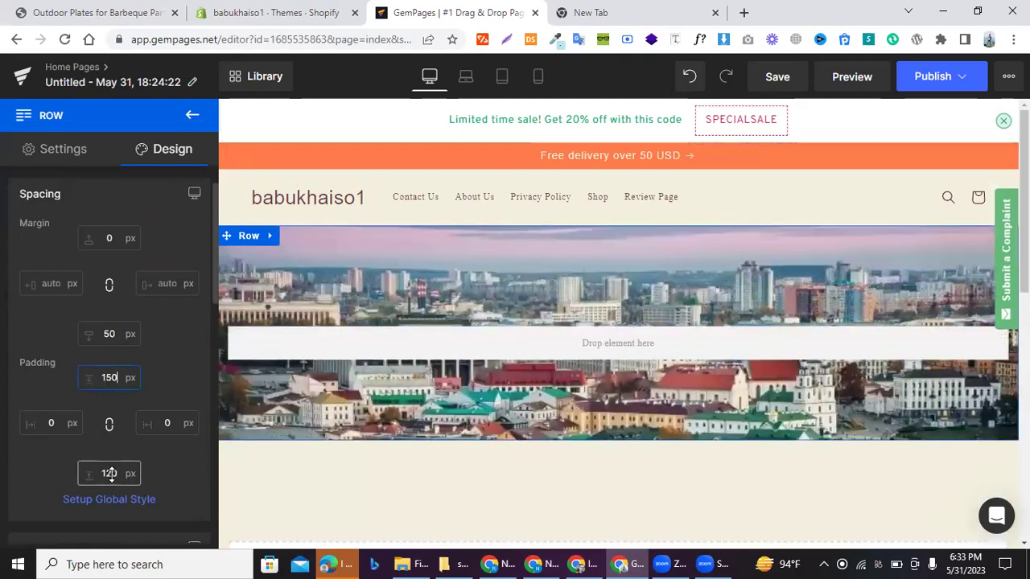
double_click(109, 473)
key(BackSpace)
text(50)
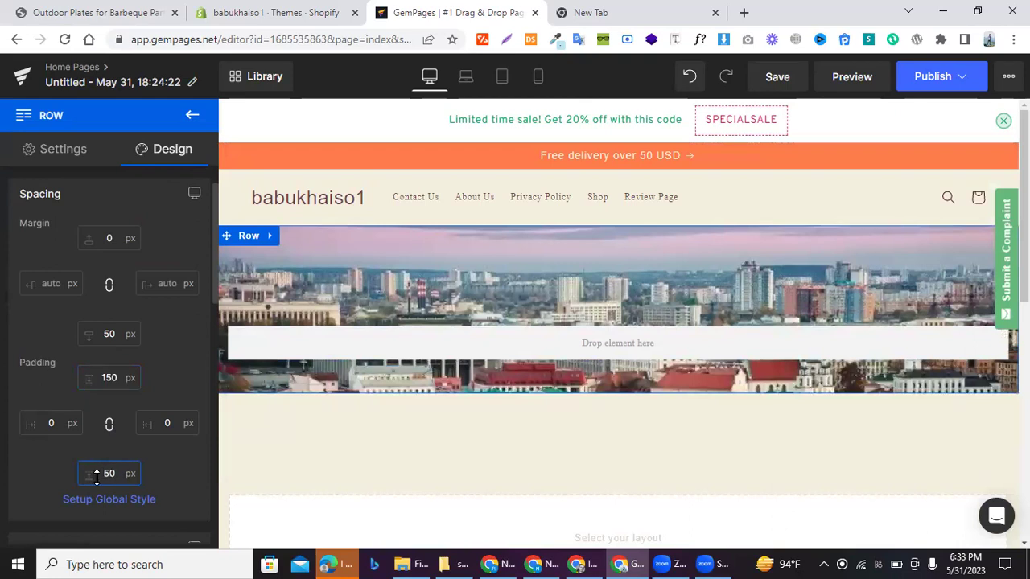
click(106, 473)
text(1)
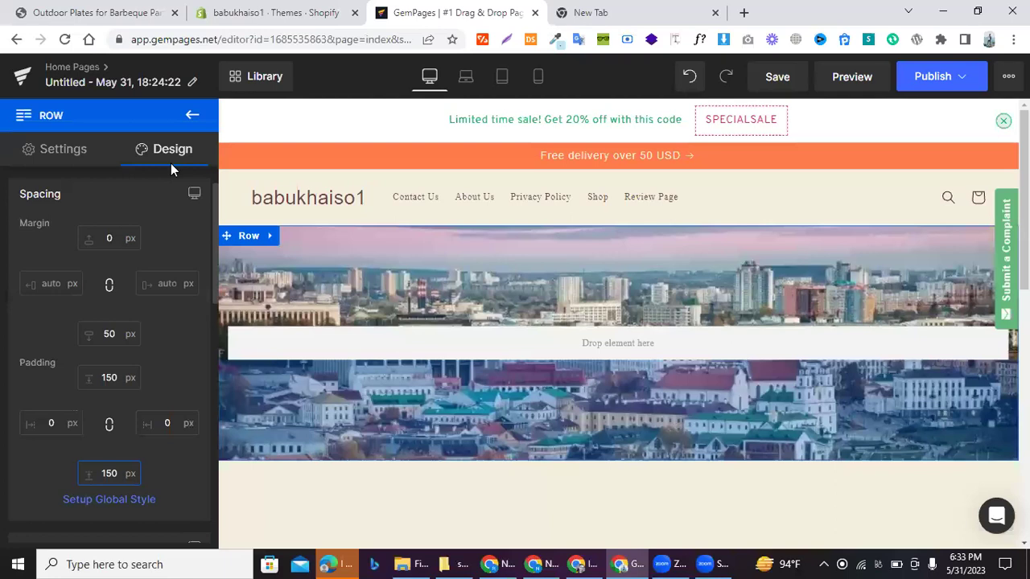
click(191, 119)
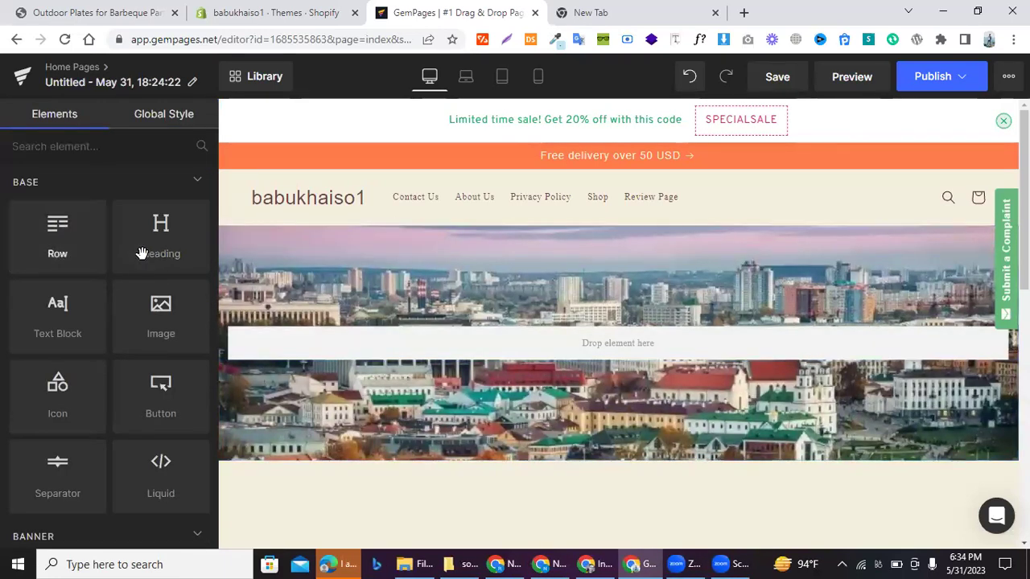
- Add a Heading element inside the row, try the H2 title tag on it and set it back to H1
drag(137, 243, 559, 348)
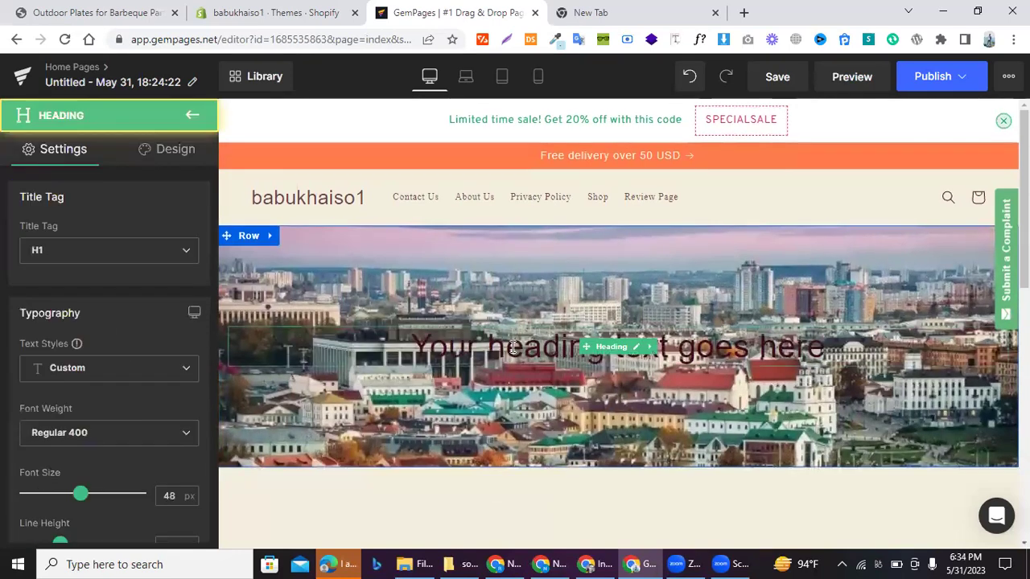
click(80, 263)
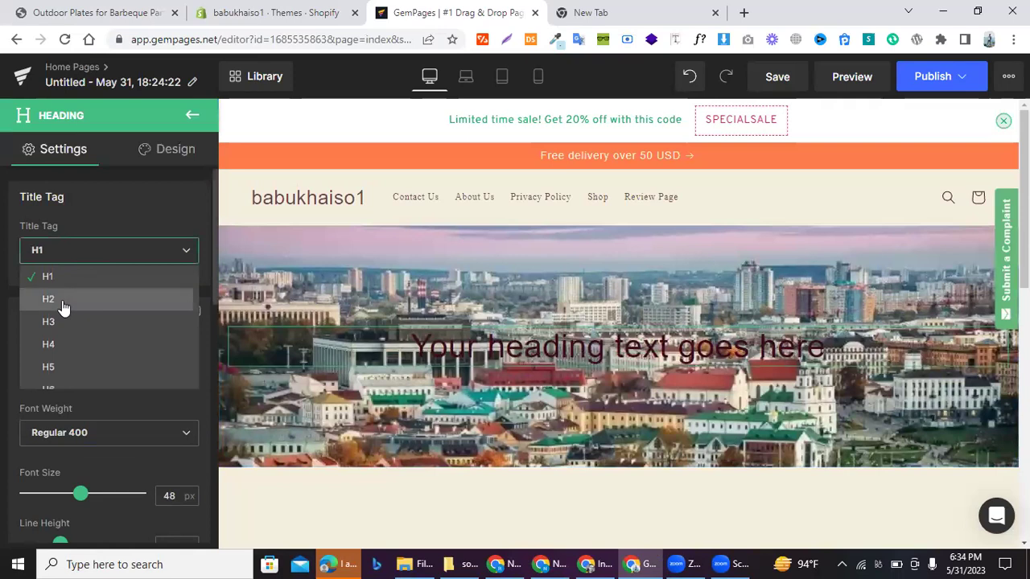
click(63, 302)
click(68, 255)
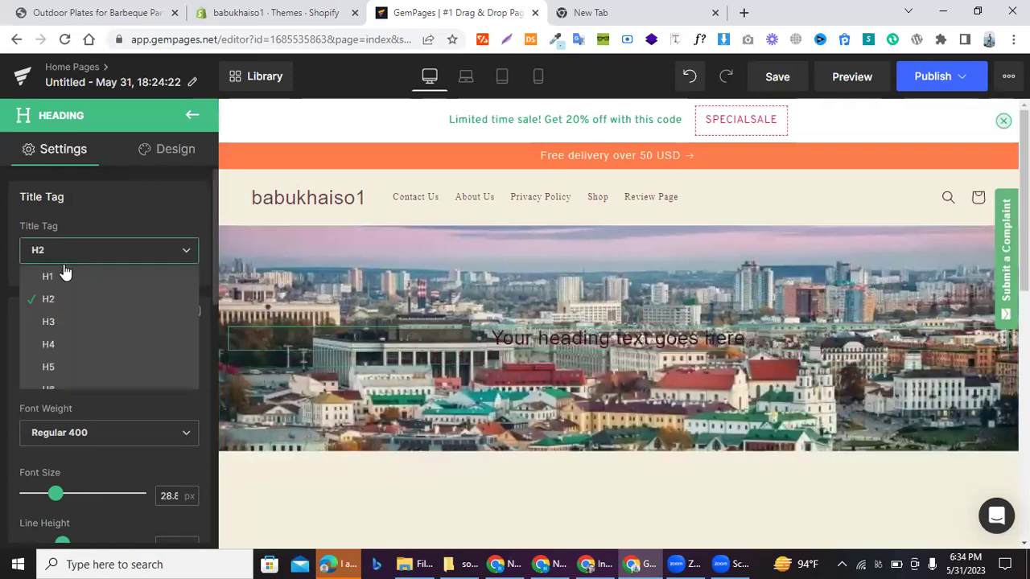
click(61, 277)
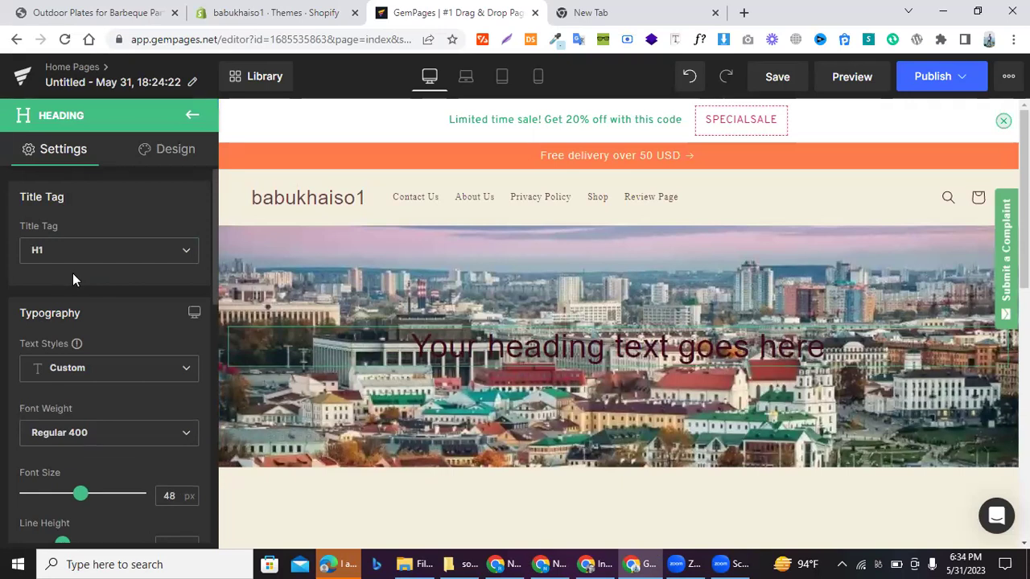
- Open the global style setup from the heading's text styles and examine the color settings and suggested palettes of Live Preset 0
scroll(72, 280, down, 1)
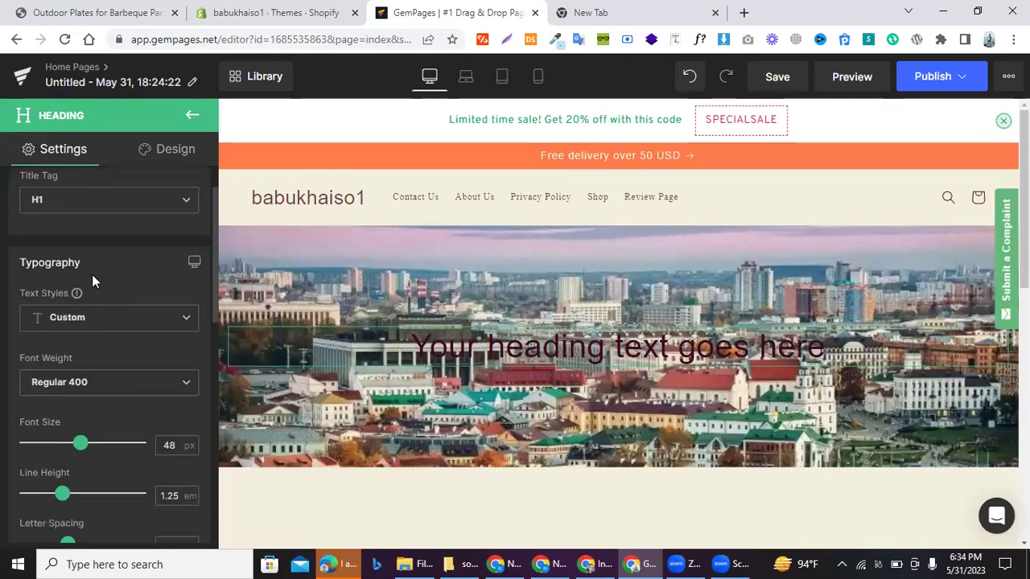
click(92, 335)
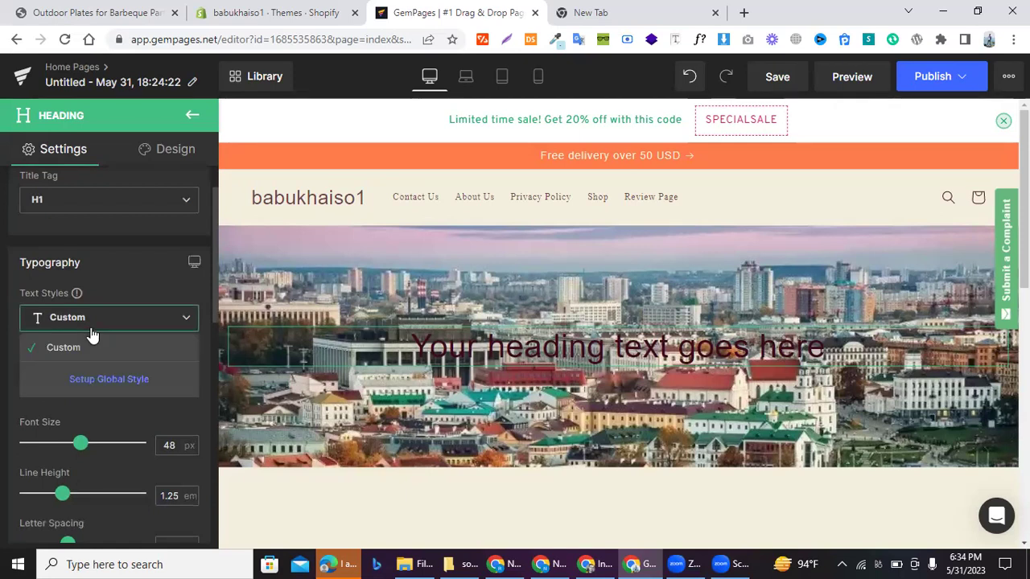
click(103, 390)
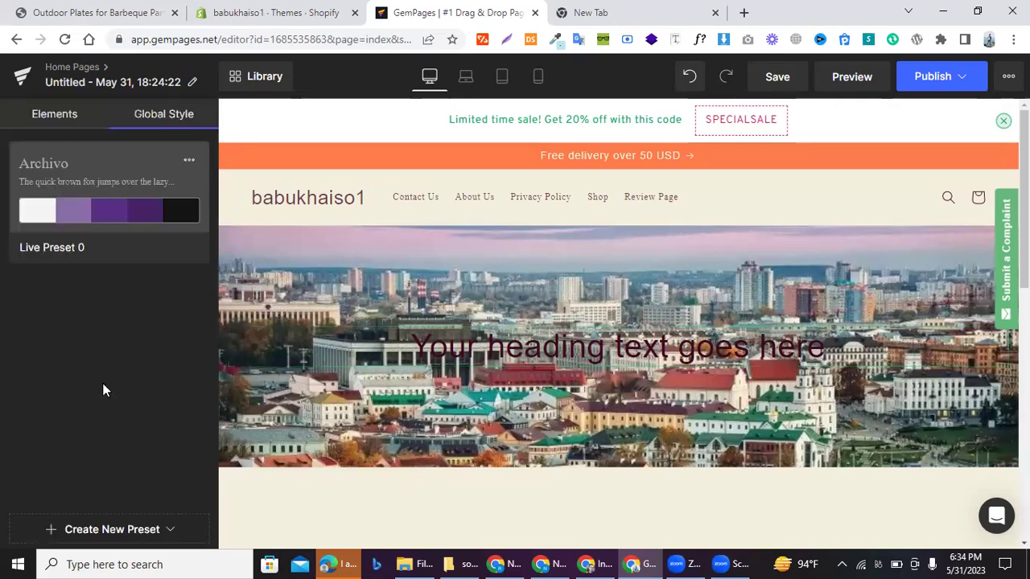
click(76, 197)
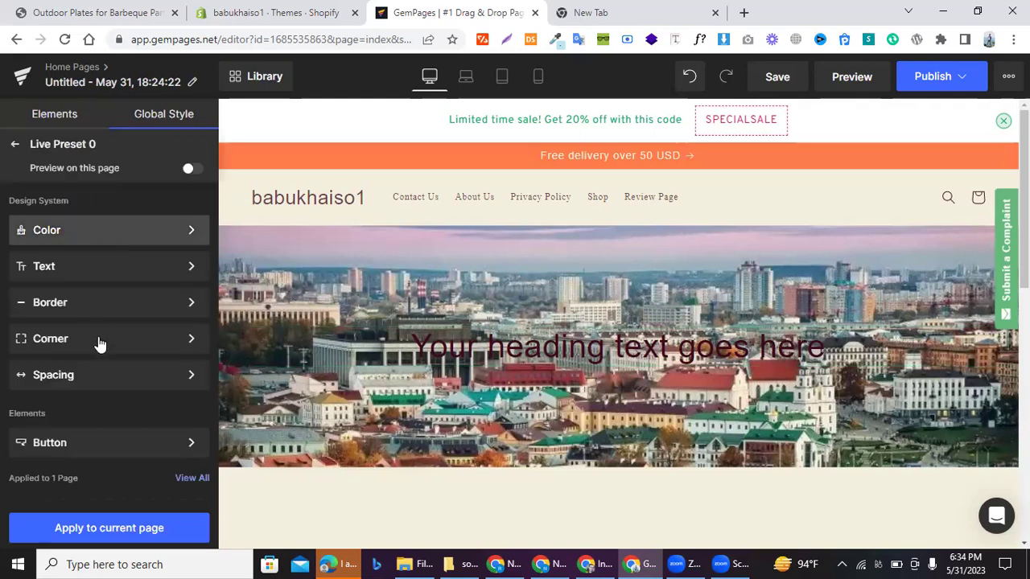
click(69, 237)
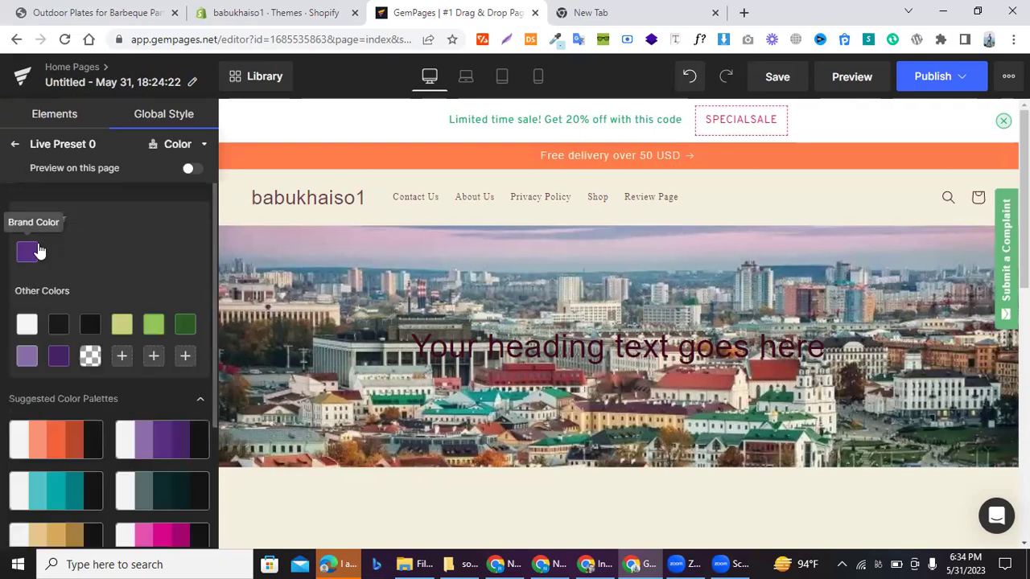
scroll(74, 257, down, 3)
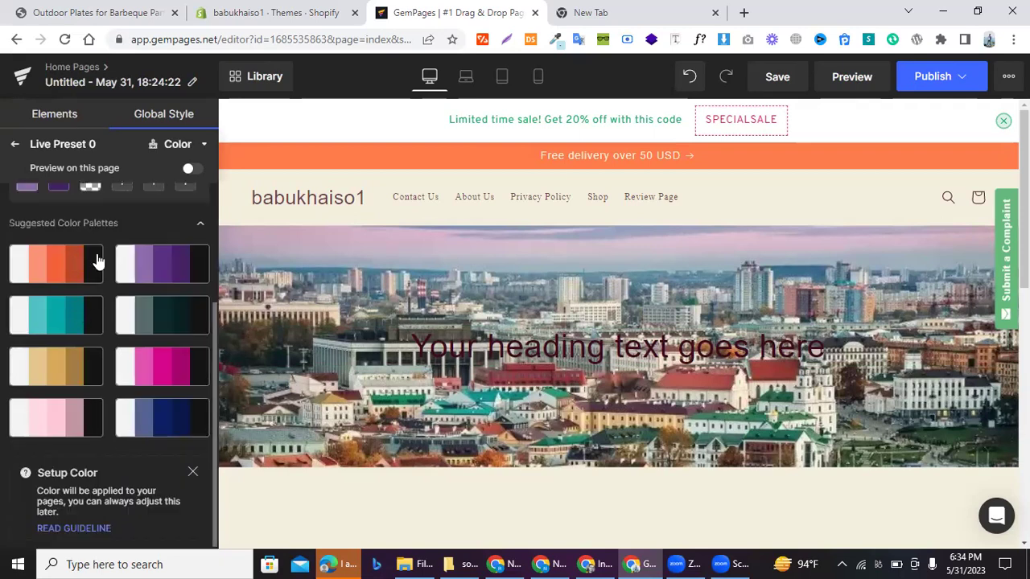
scroll(97, 223, up, 3)
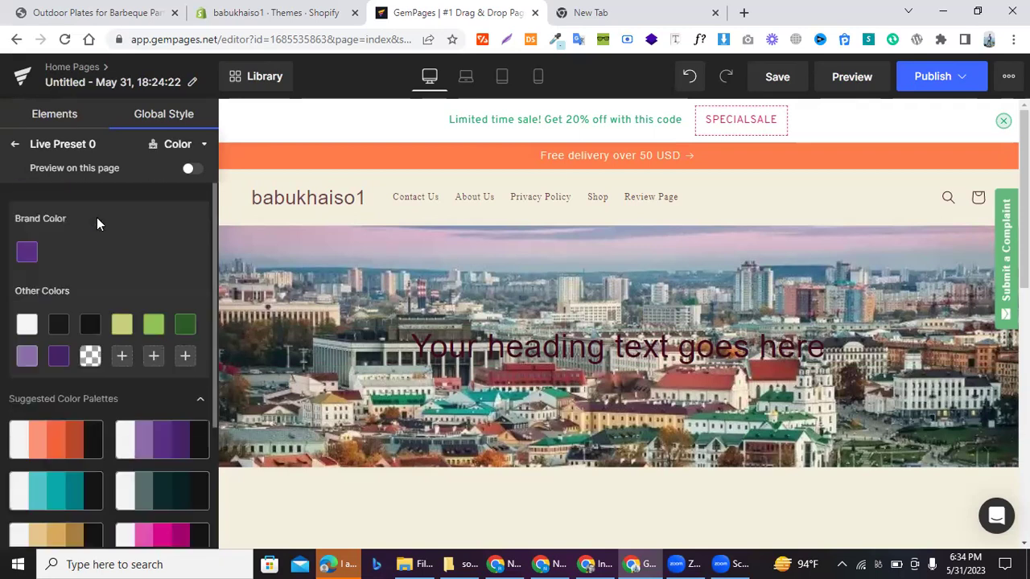
click(14, 144)
- Set the preset's heading font to Advent Pro and its paragraph font to Akaya Telivigala
click(63, 269)
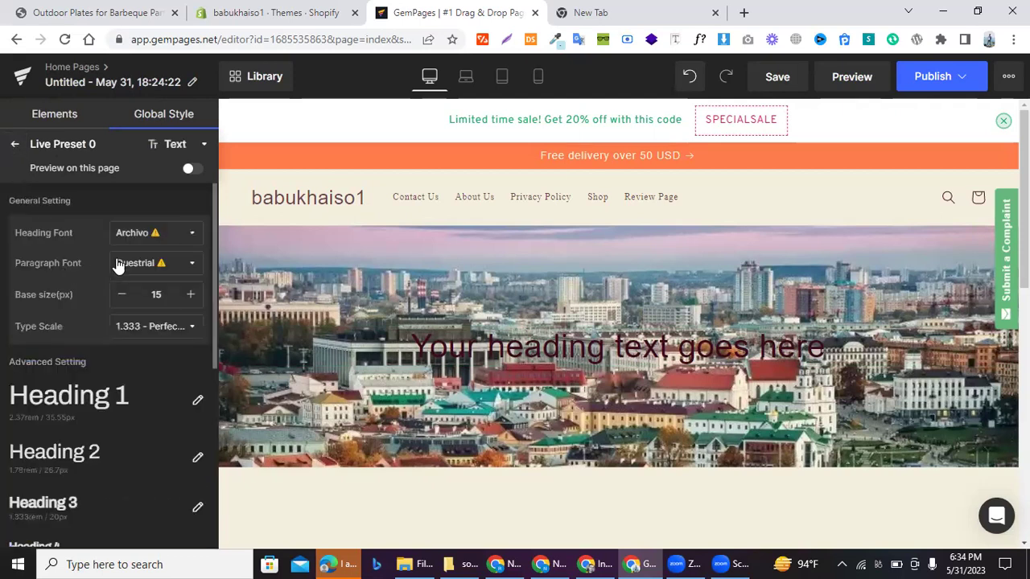
mouse_move(129, 242)
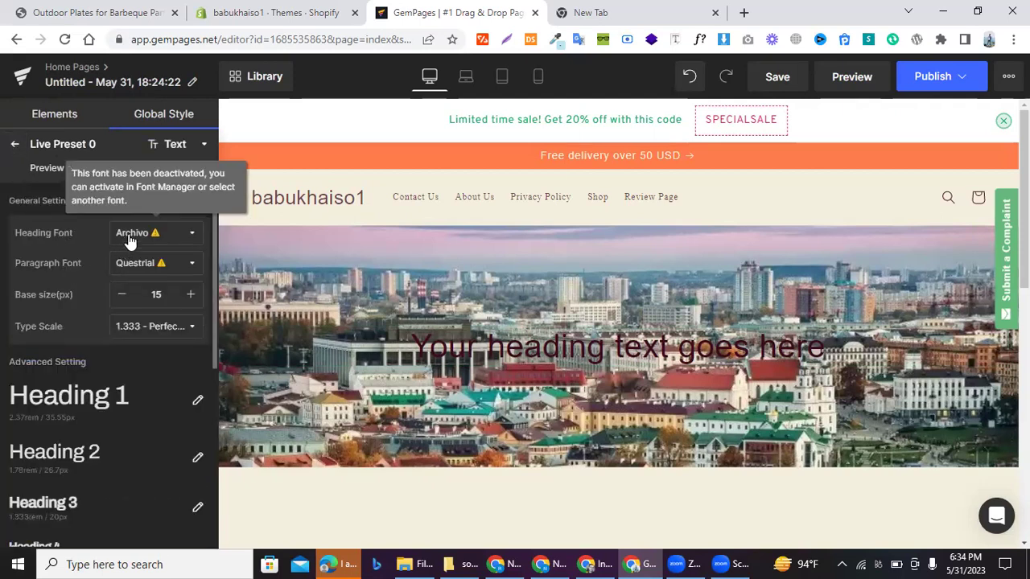
click(129, 237)
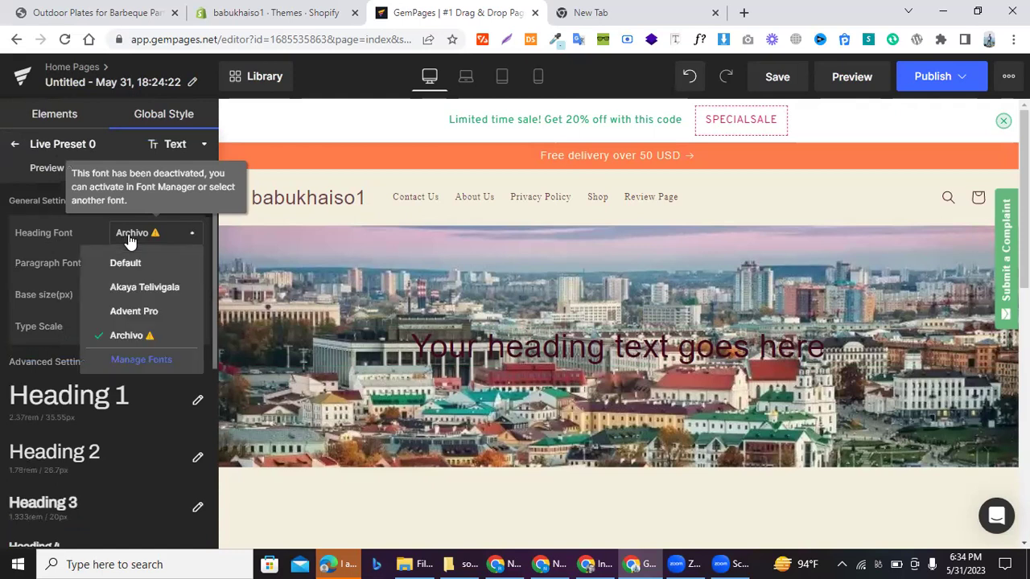
click(115, 314)
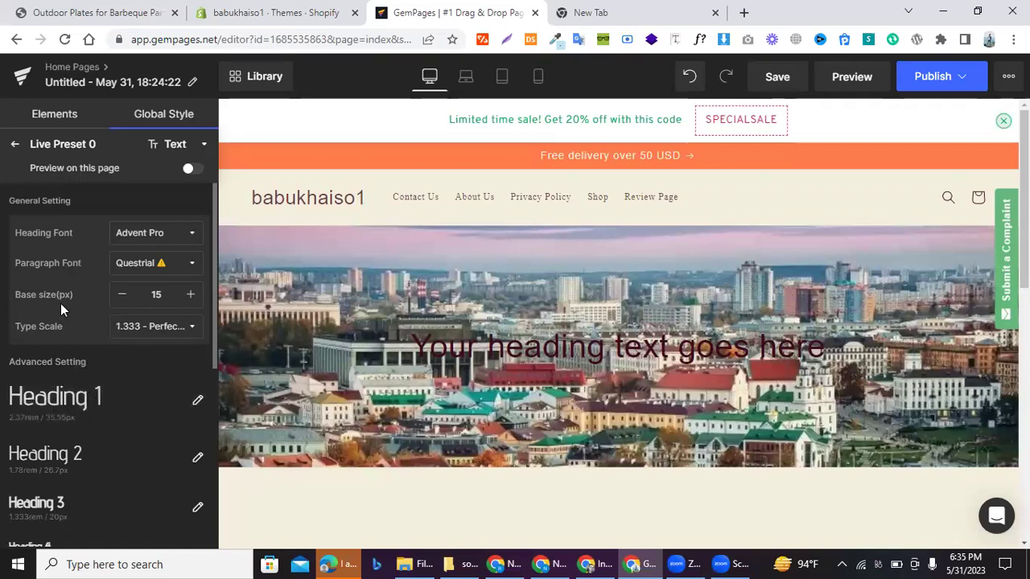
click(129, 266)
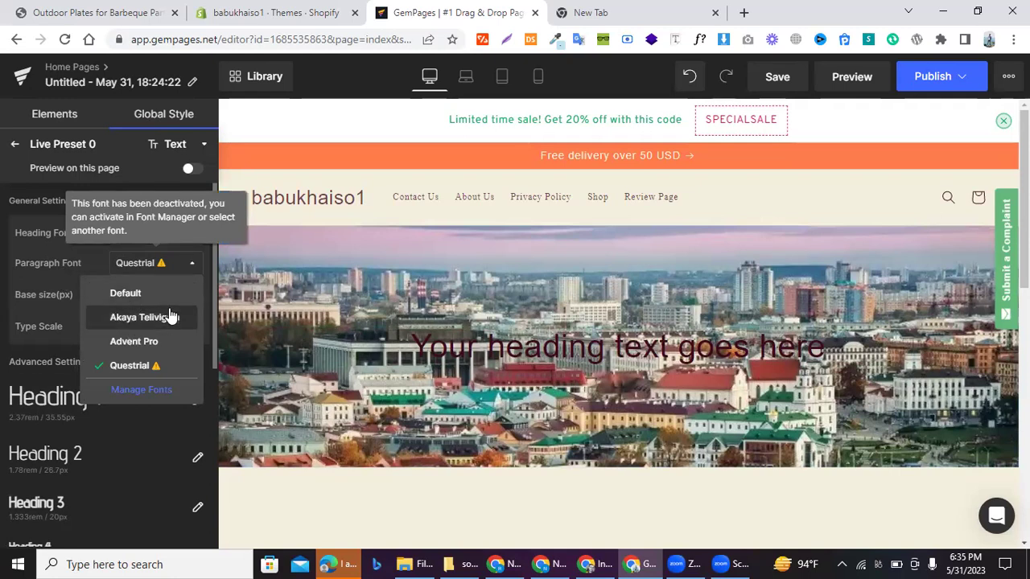
click(124, 320)
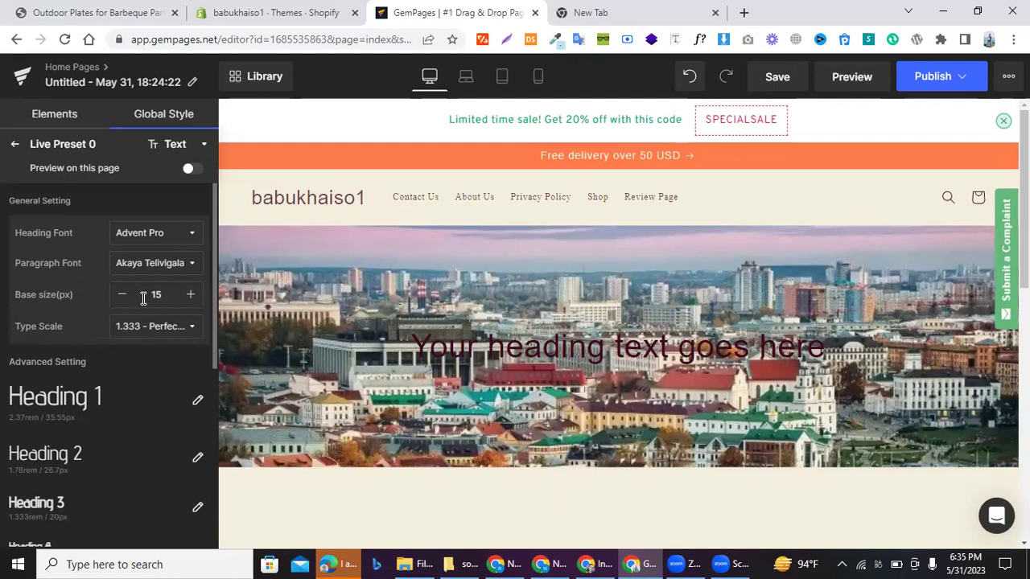
- Examine the preset's heading and paragraph text styles, the Heading 1 settings, and the border styles
scroll(143, 297, down, 5)
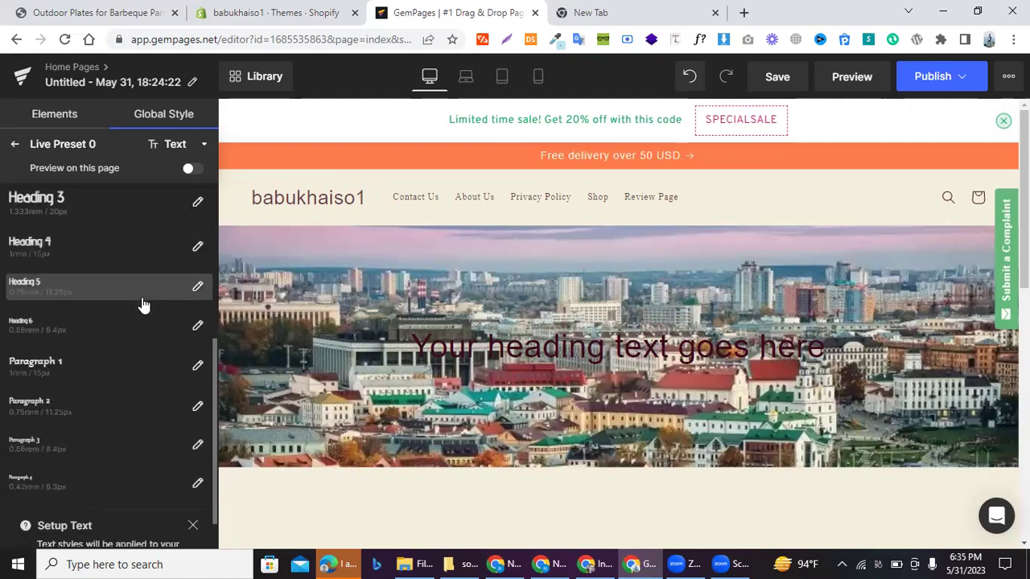
scroll(142, 297, up, 3)
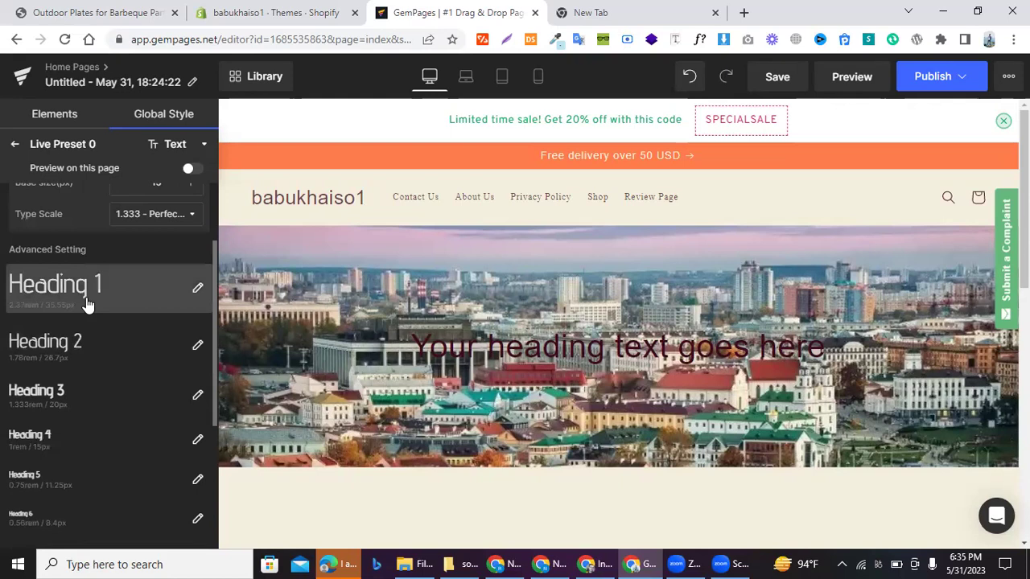
click(87, 305)
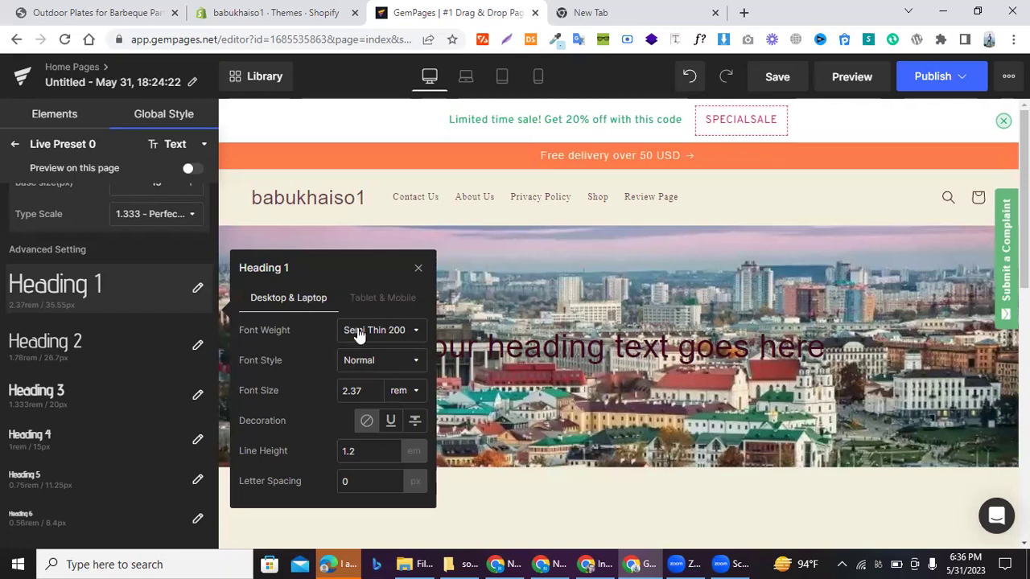
click(419, 269)
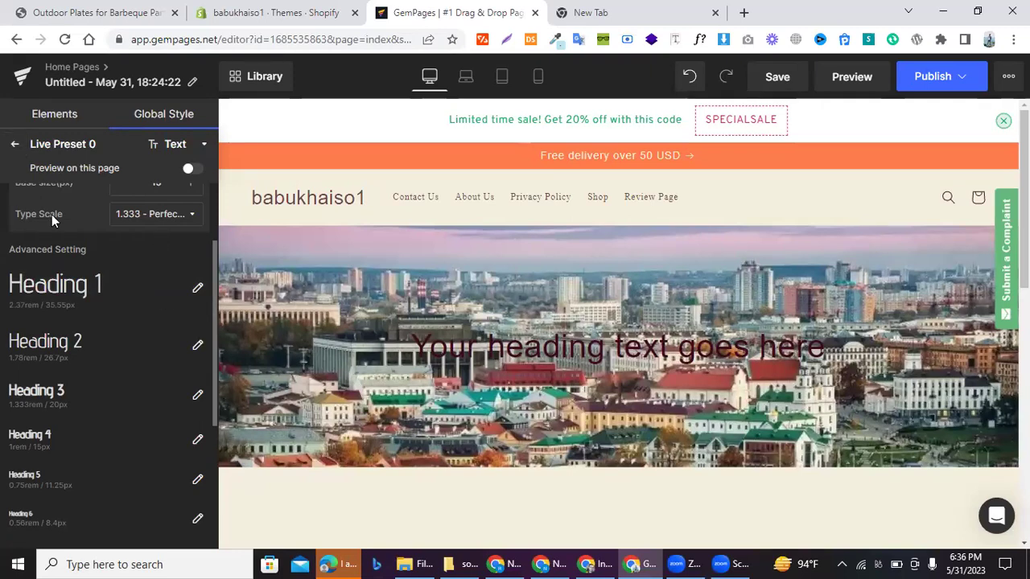
click(14, 145)
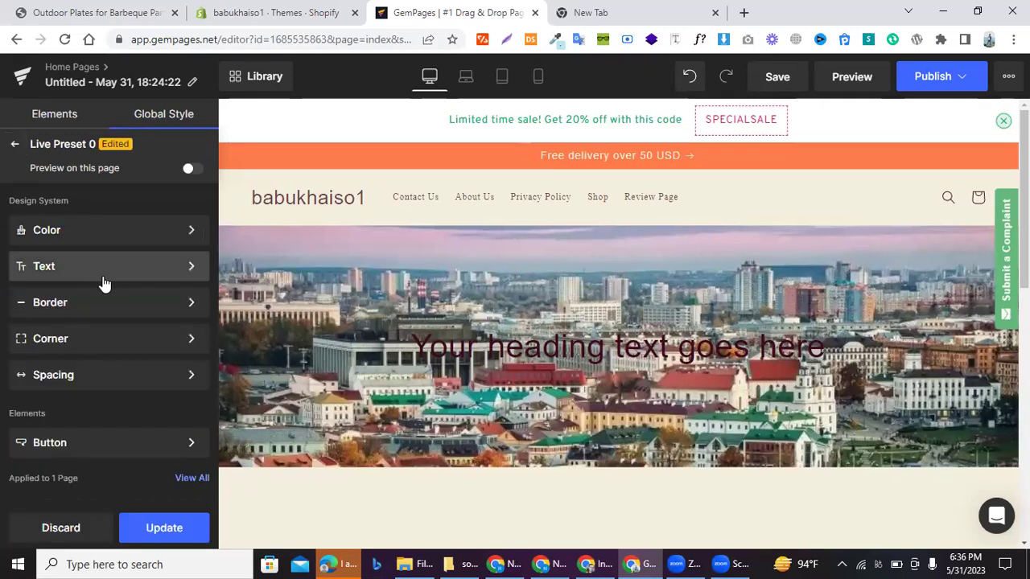
click(142, 310)
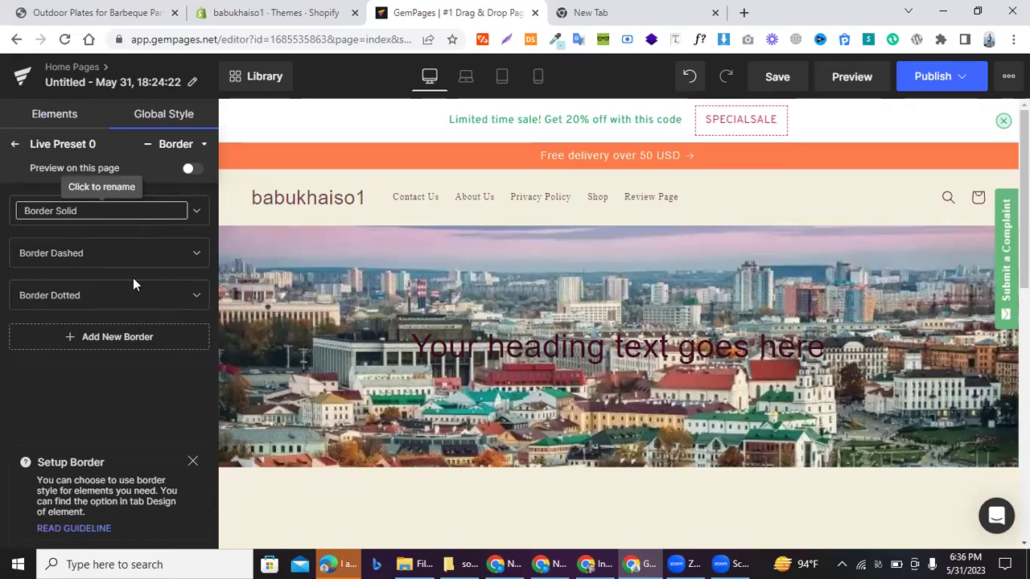
click(14, 144)
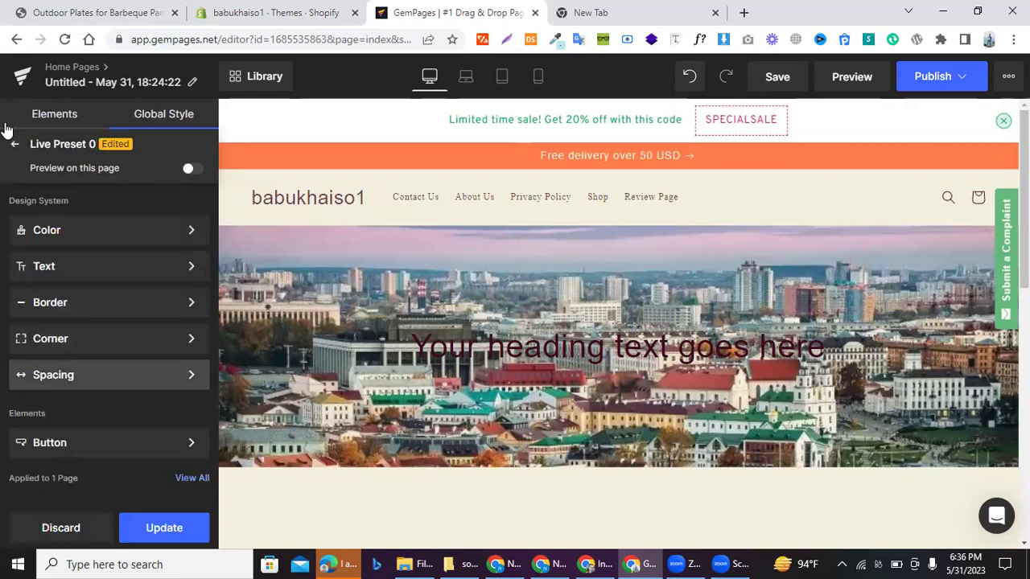
- Discard the unsaved font changes made to Live Preset 0
click(436, 267)
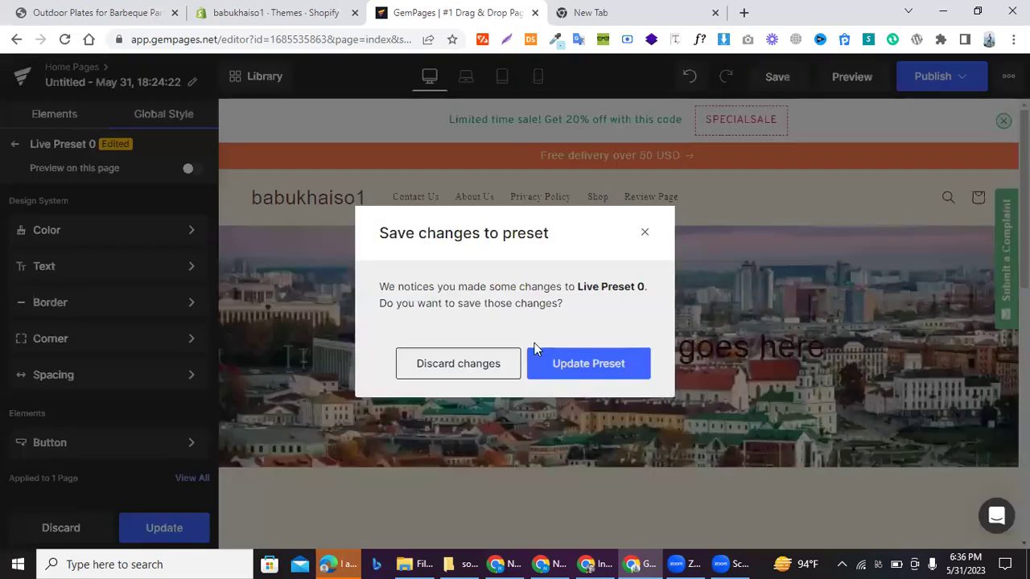
click(643, 235)
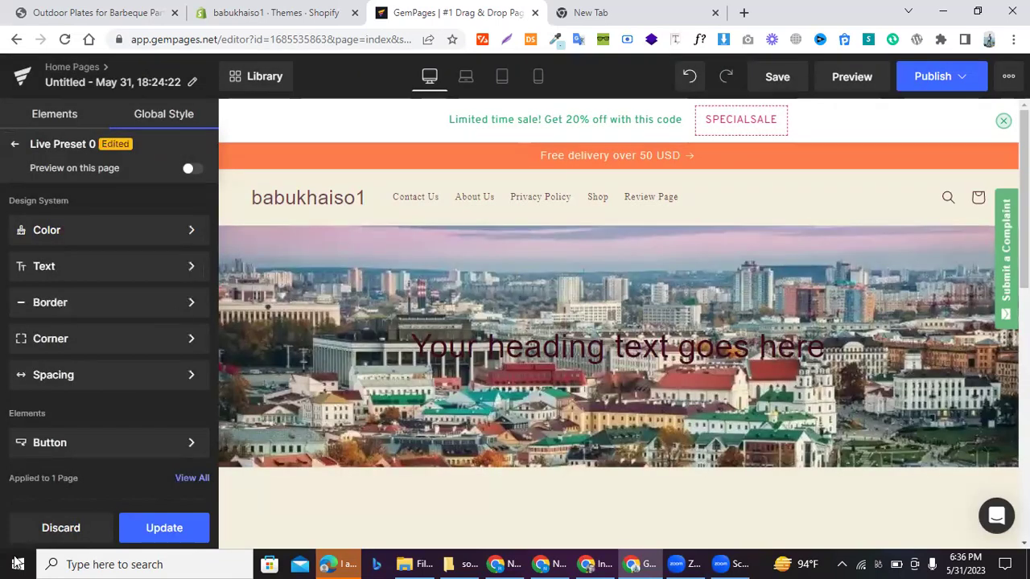
click(81, 527)
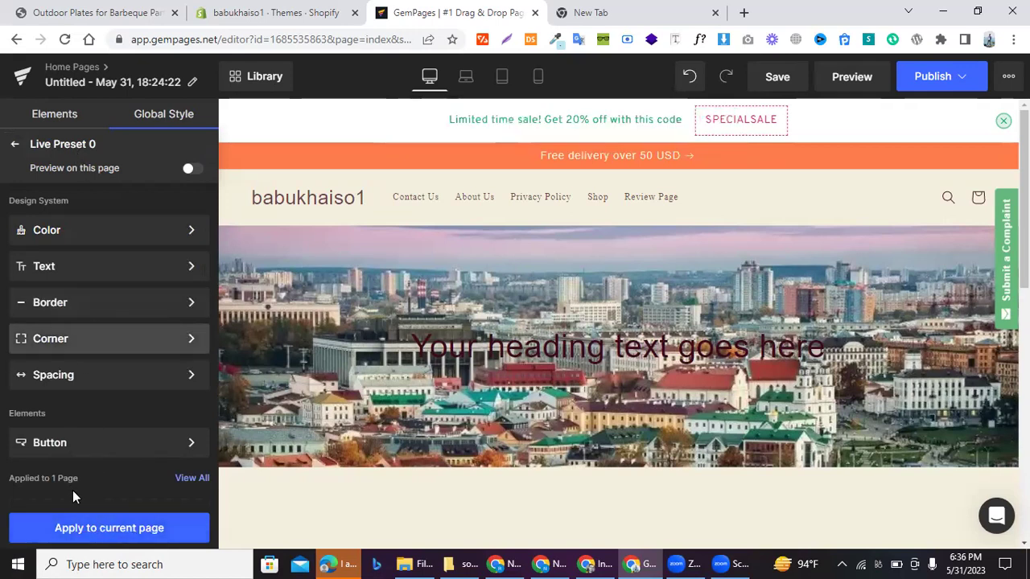
- Apply Live Preset 0 to the current page and return to the heading's settings
click(116, 527)
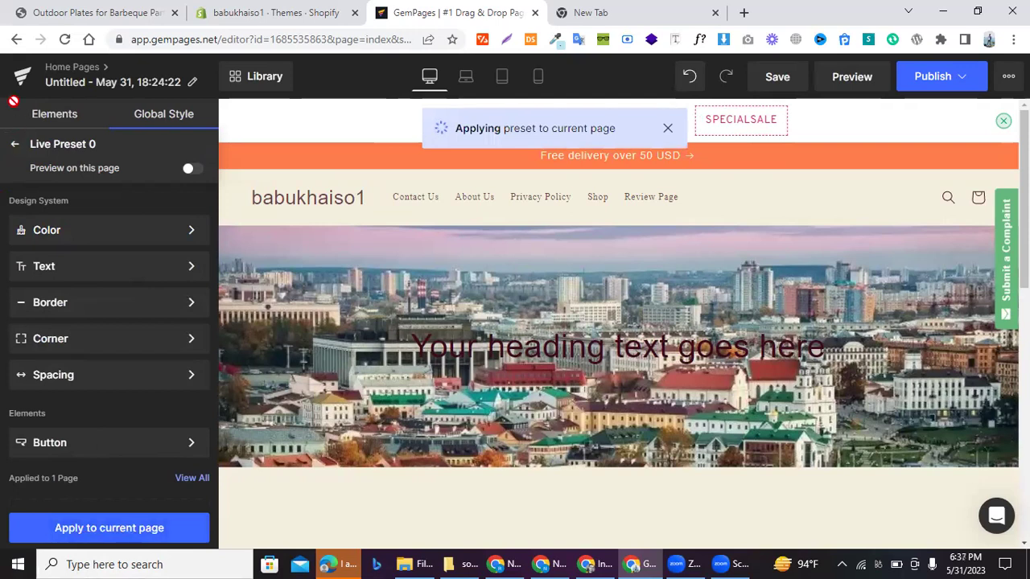
click(16, 146)
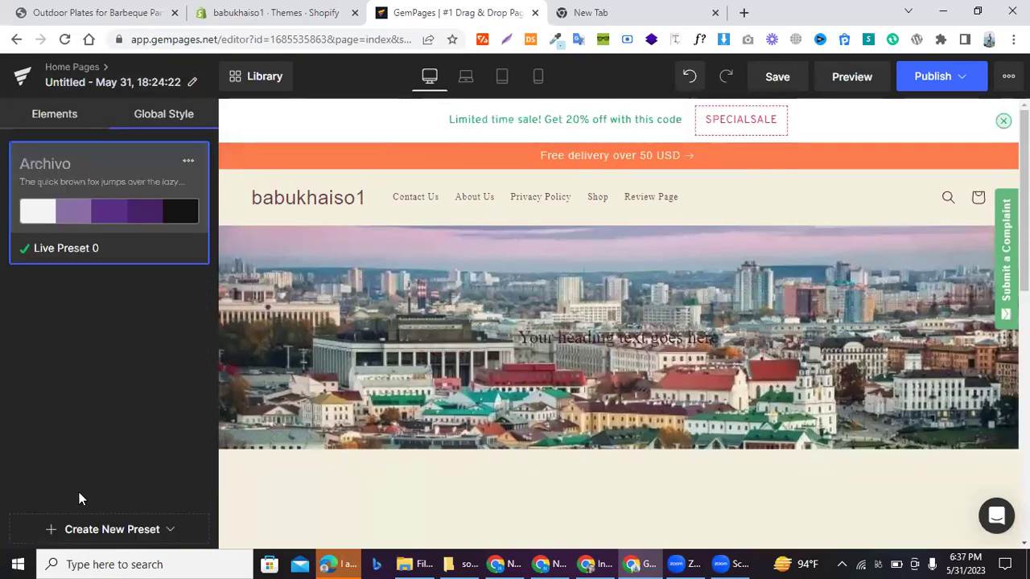
click(34, 120)
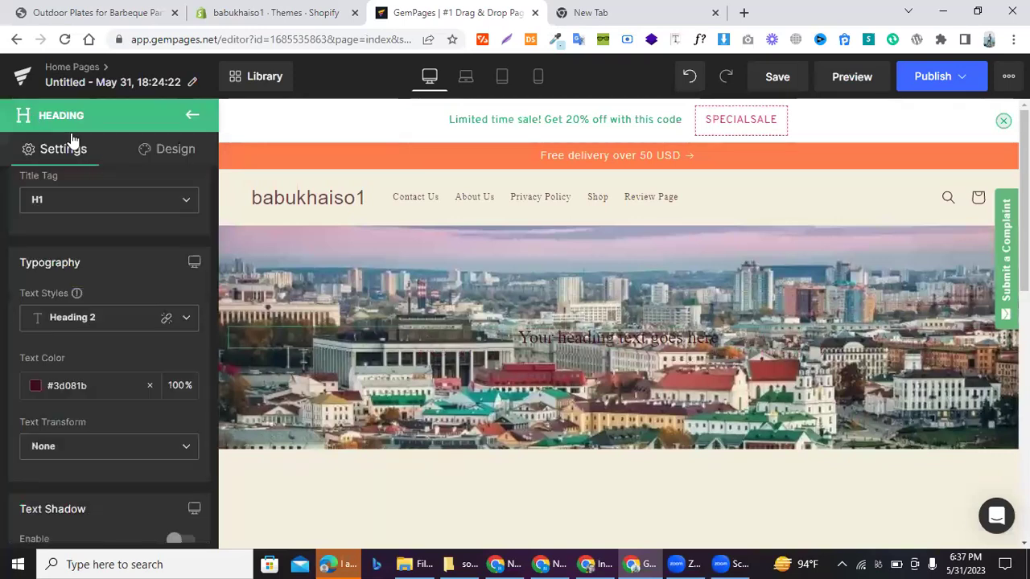
- Examine the heading's title tag and text style choices, keeping H1 and Heading 2
click(89, 209)
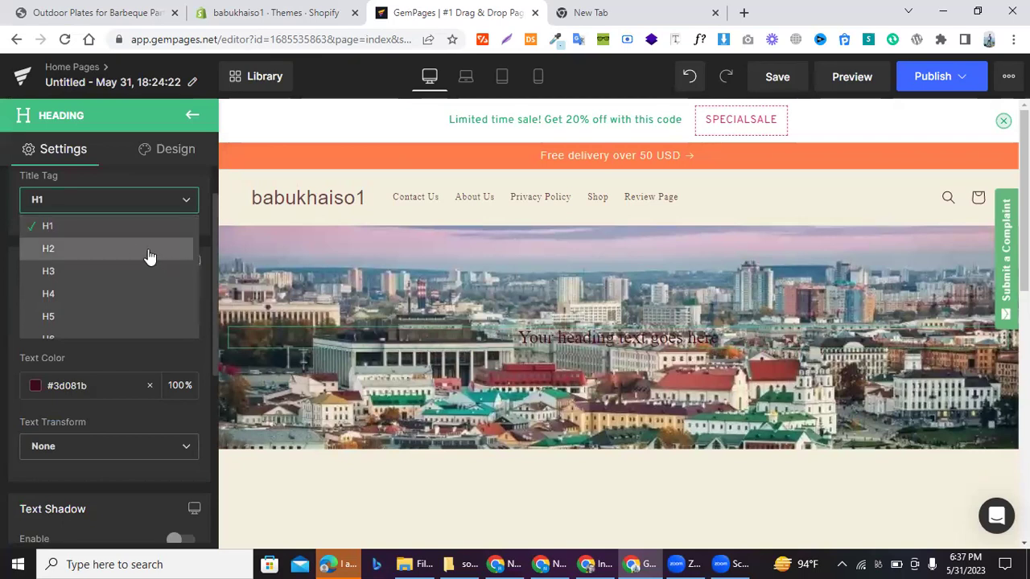
click(88, 229)
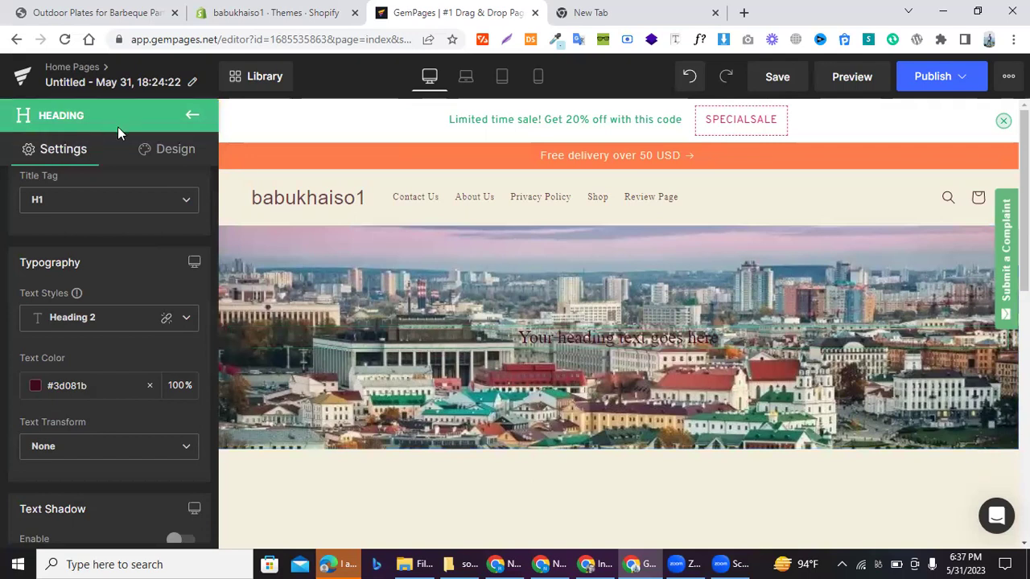
click(70, 319)
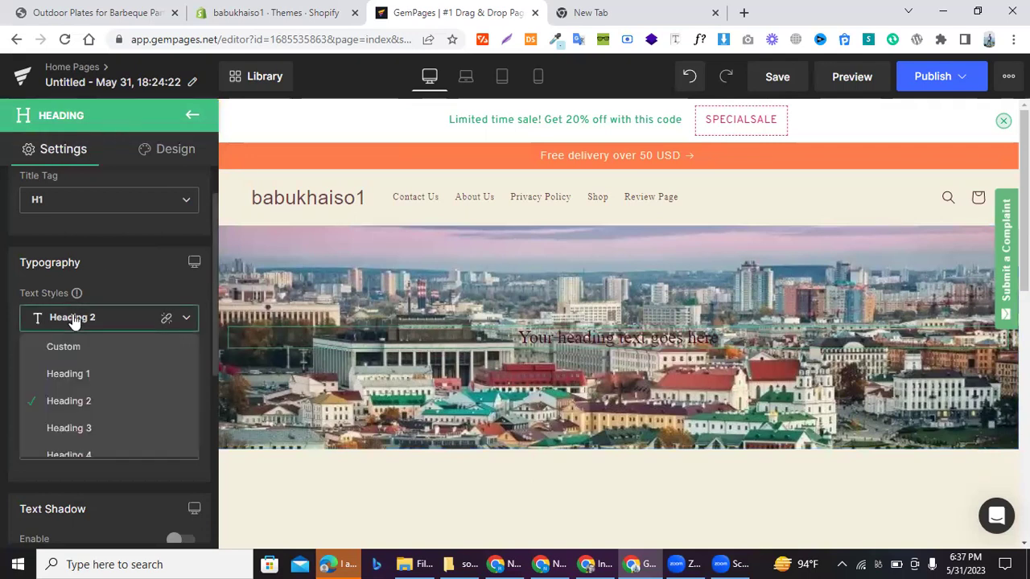
scroll(68, 396, down, 2)
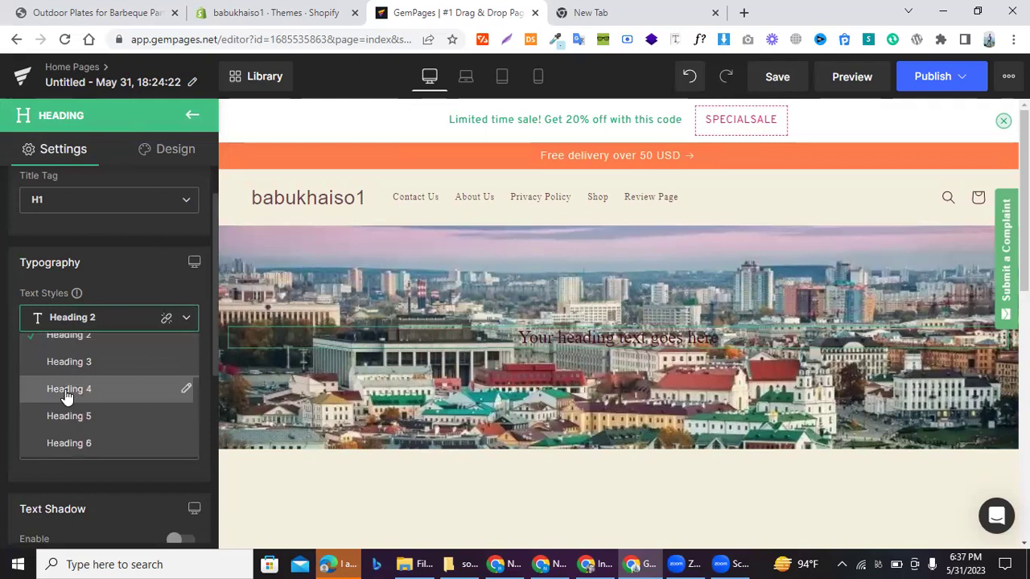
click(103, 256)
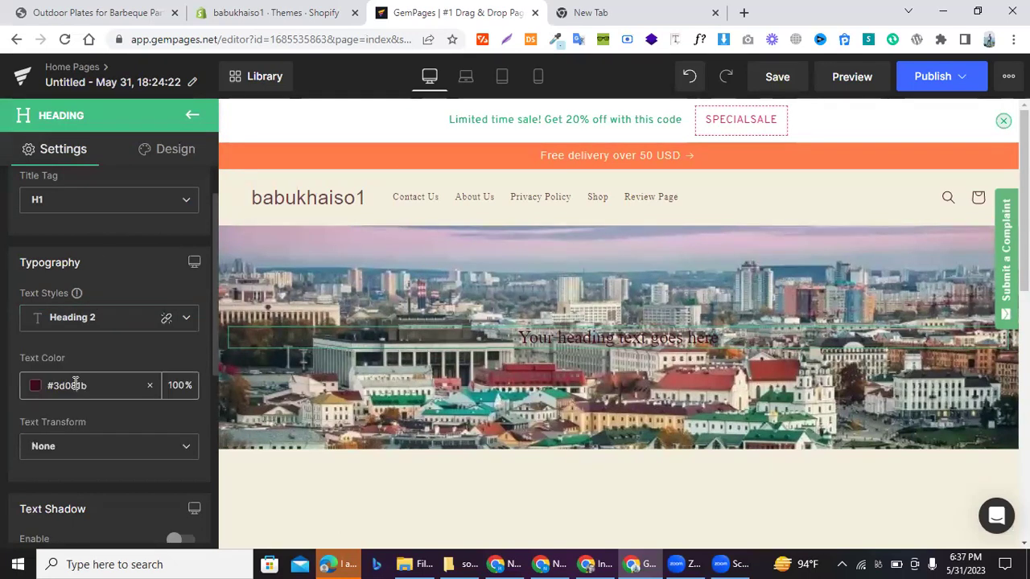
- Set the heading's text color to white (#ffffff)
click(36, 387)
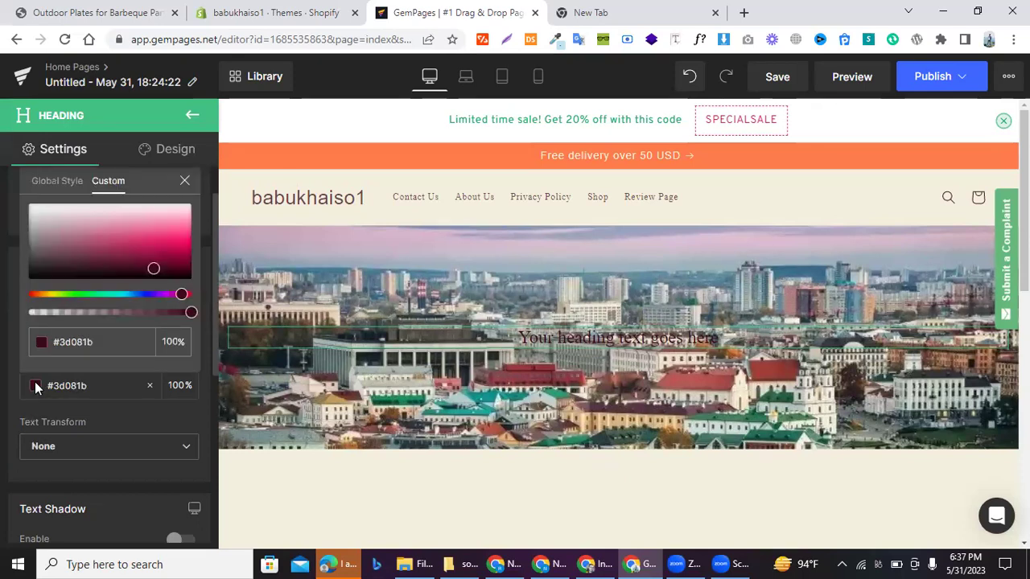
drag(109, 246, 193, 202)
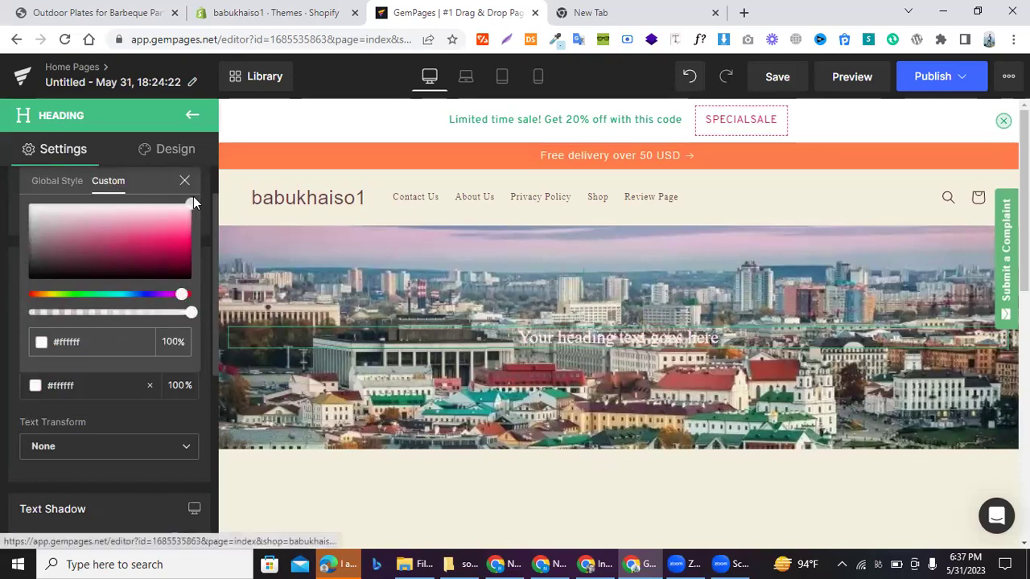
click(77, 420)
- Examine the heading's text transform choices, its design categories, and its text shadow and alignment settings, keeping the transform at None
scroll(92, 416, down, 1)
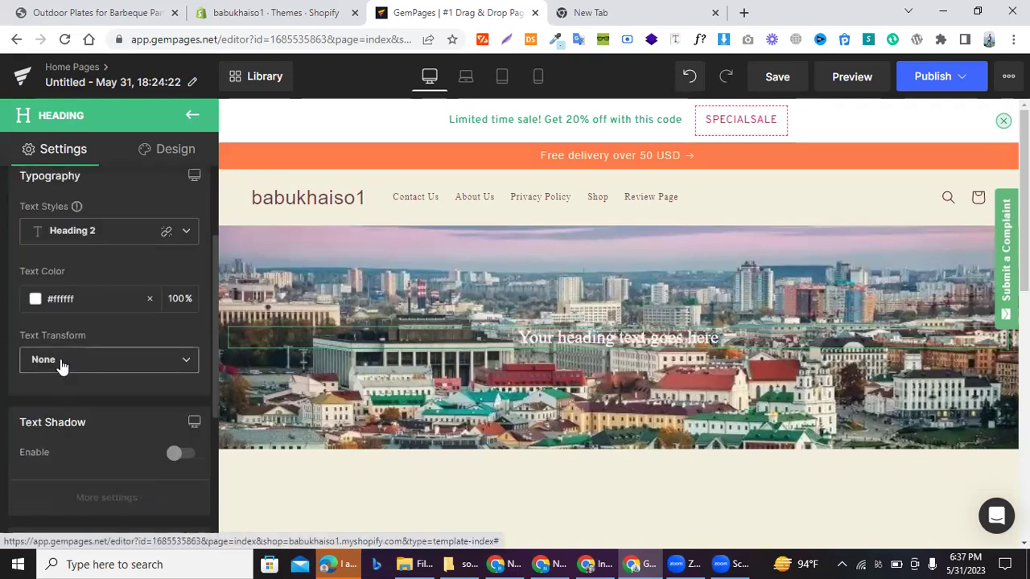
click(62, 363)
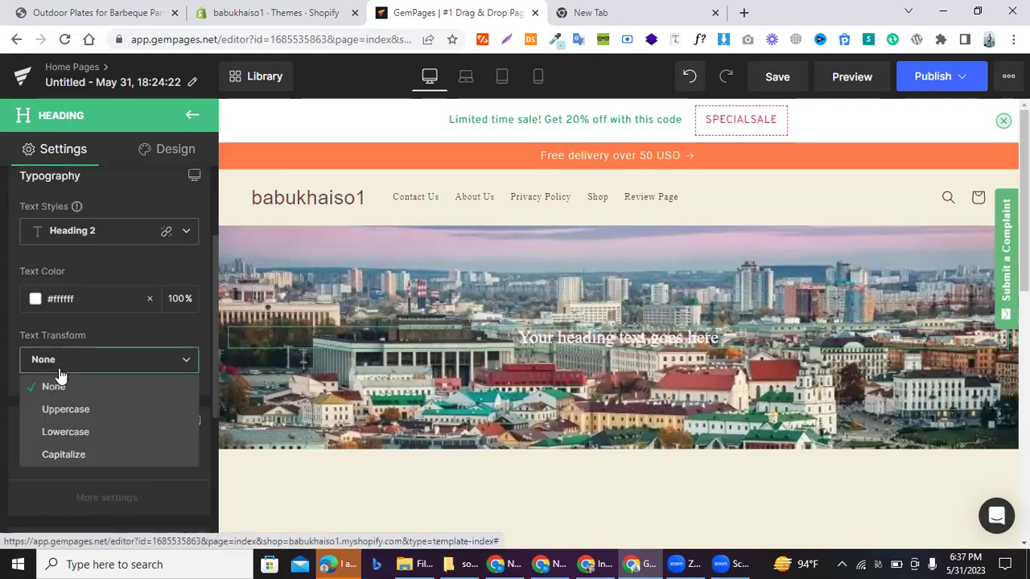
click(18, 394)
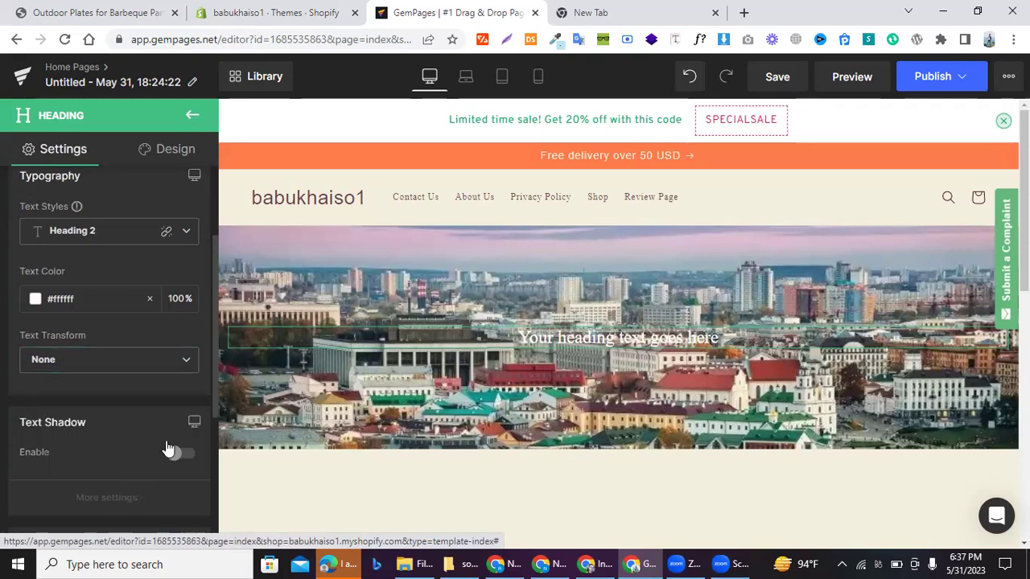
click(545, 342)
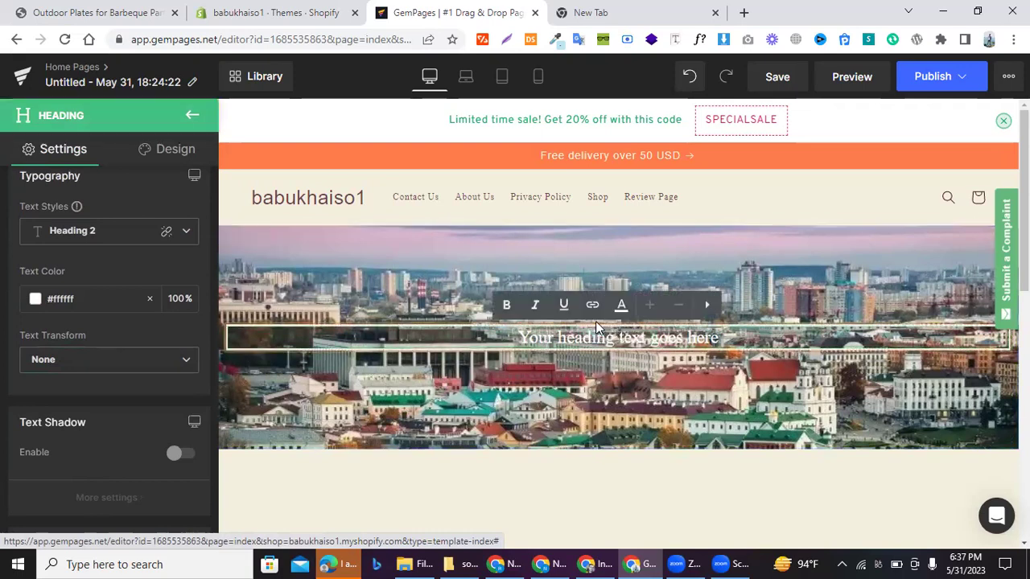
click(168, 161)
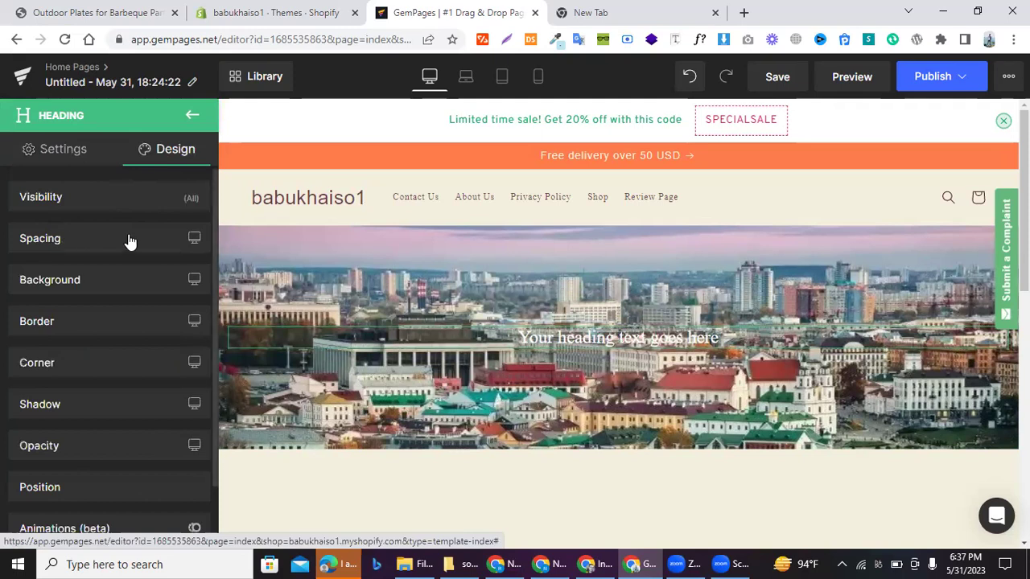
scroll(129, 239, down, 2)
scroll(125, 230, up, 2)
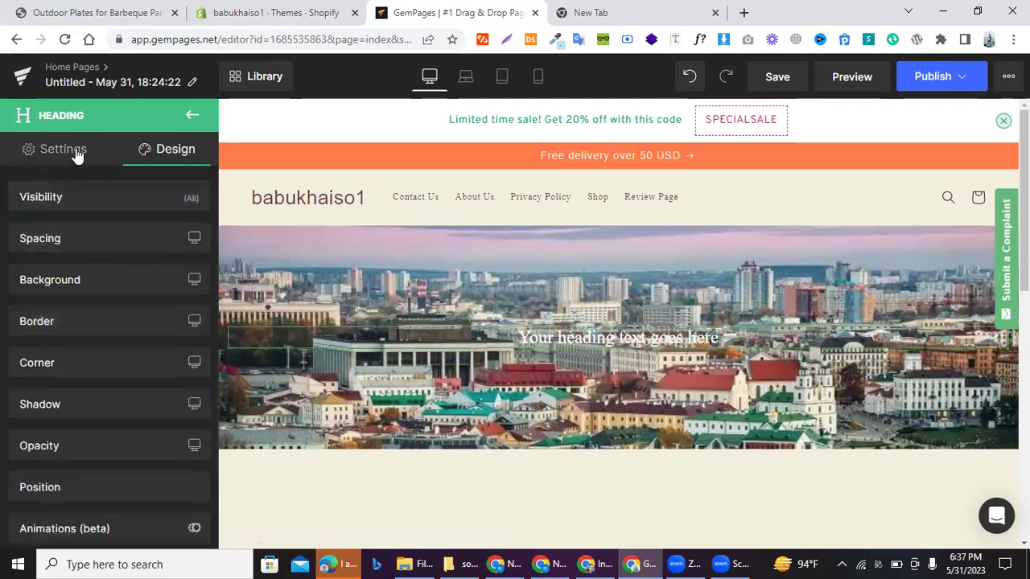
click(74, 152)
scroll(102, 280, down, 4)
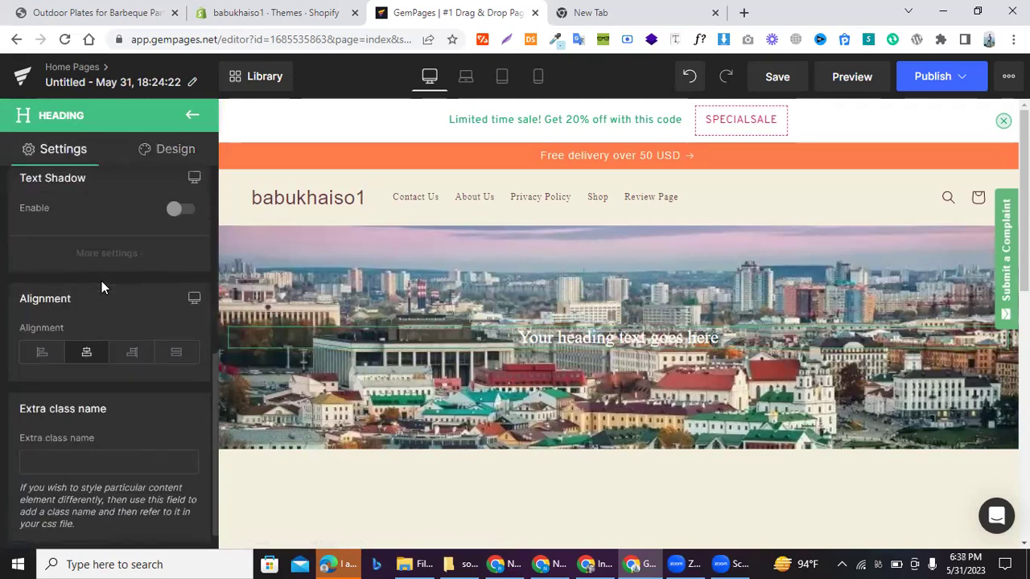
scroll(102, 281, up, 5)
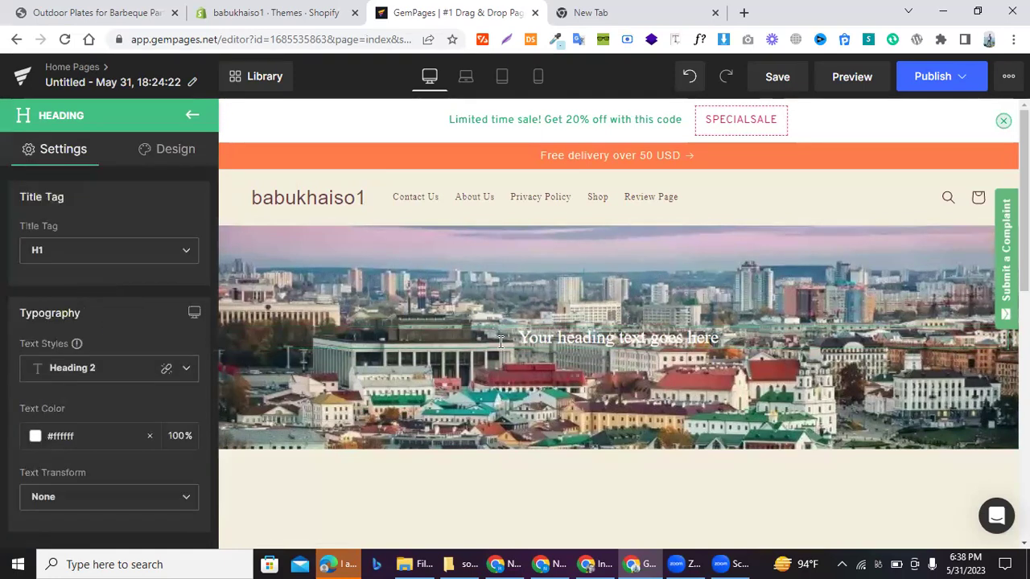
- Replace the placeholder heading text with "we are 171 batch"
click(536, 338)
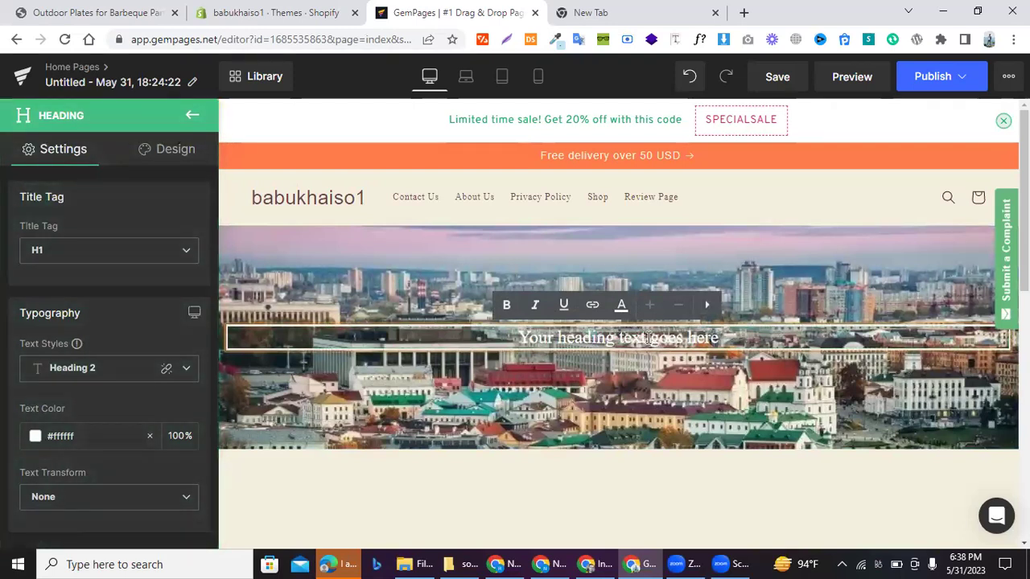
triple_click(648, 339)
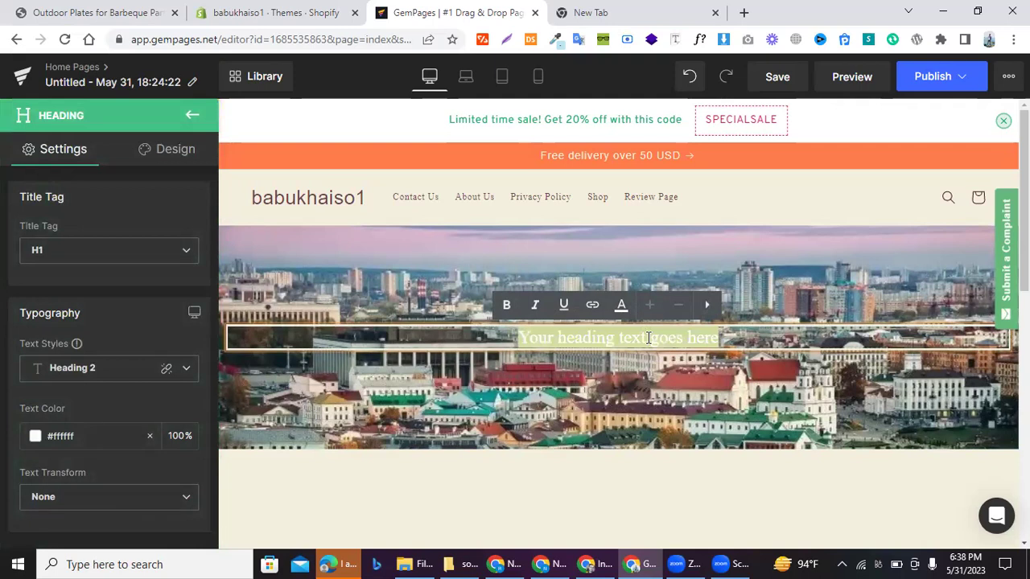
triple_click(649, 338)
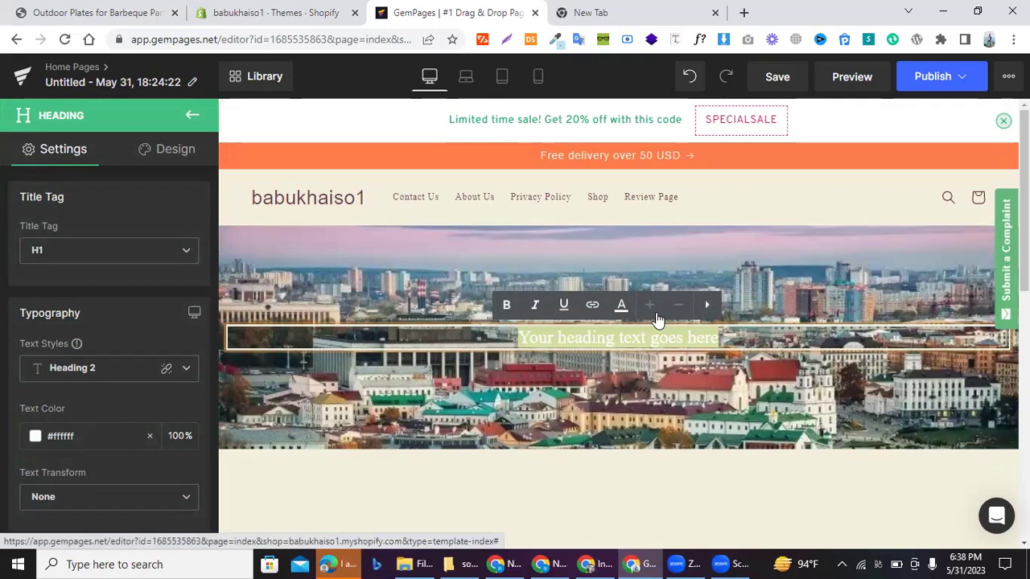
triple_click(656, 338)
text(we)
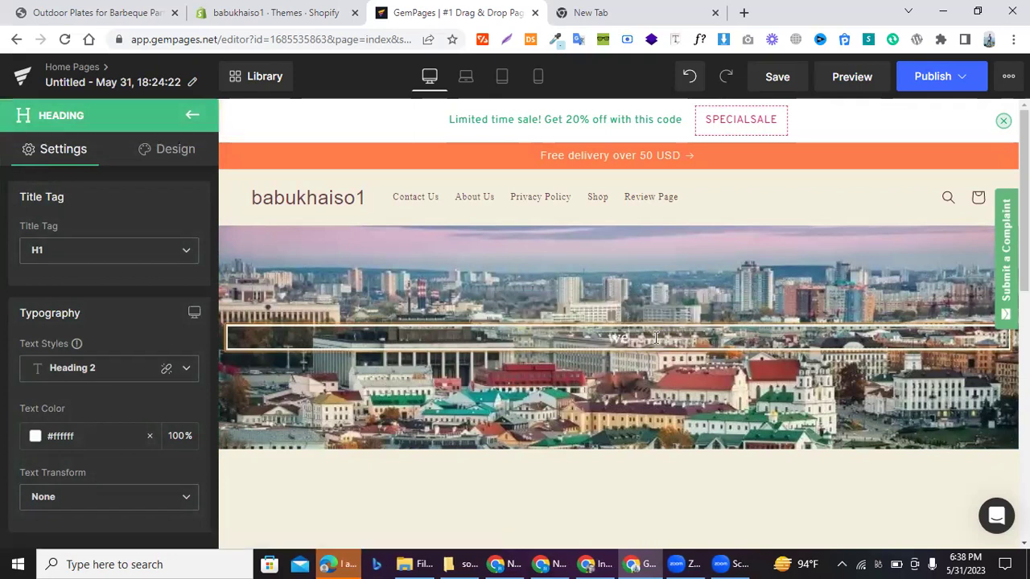
text( are 17)
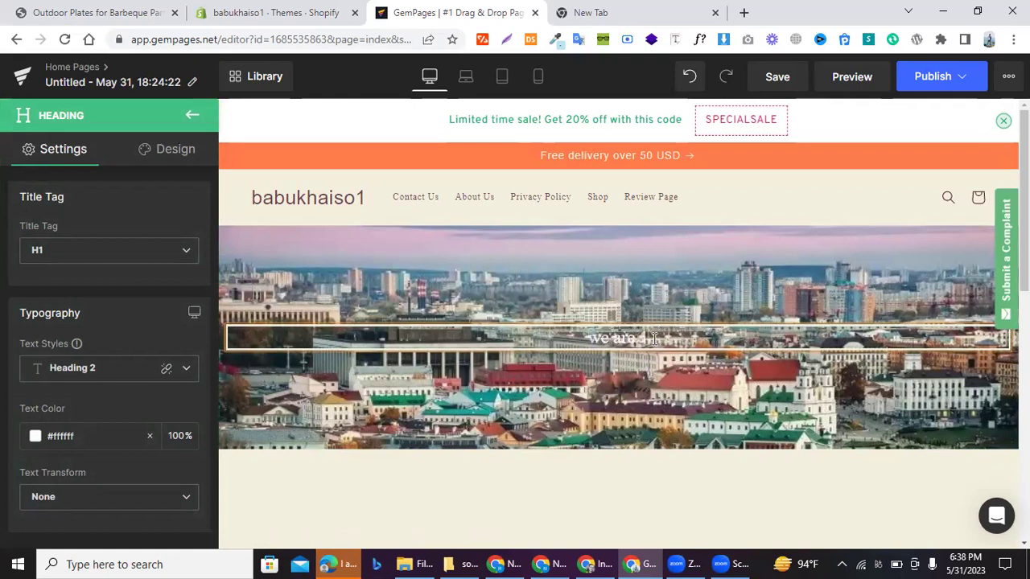
text( y batch)
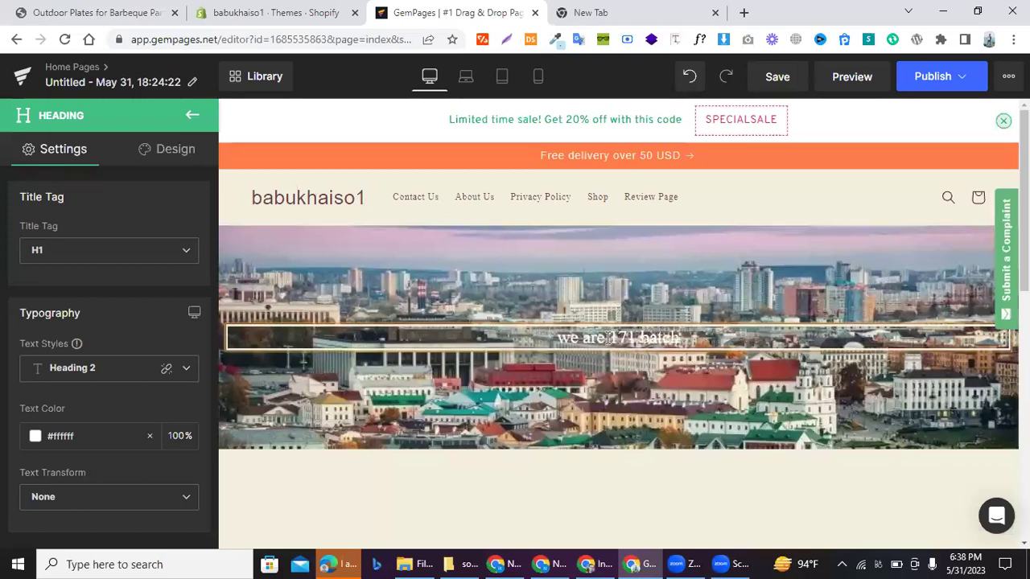
- Select the background-image row and examine its layout settings and its background and shadow design options
click(485, 281)
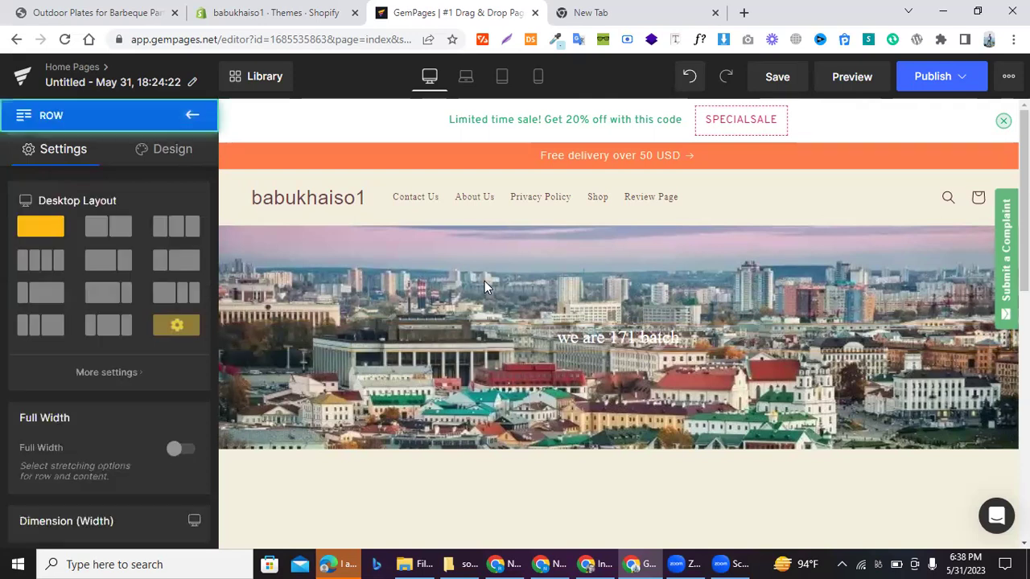
scroll(136, 189, down, 6)
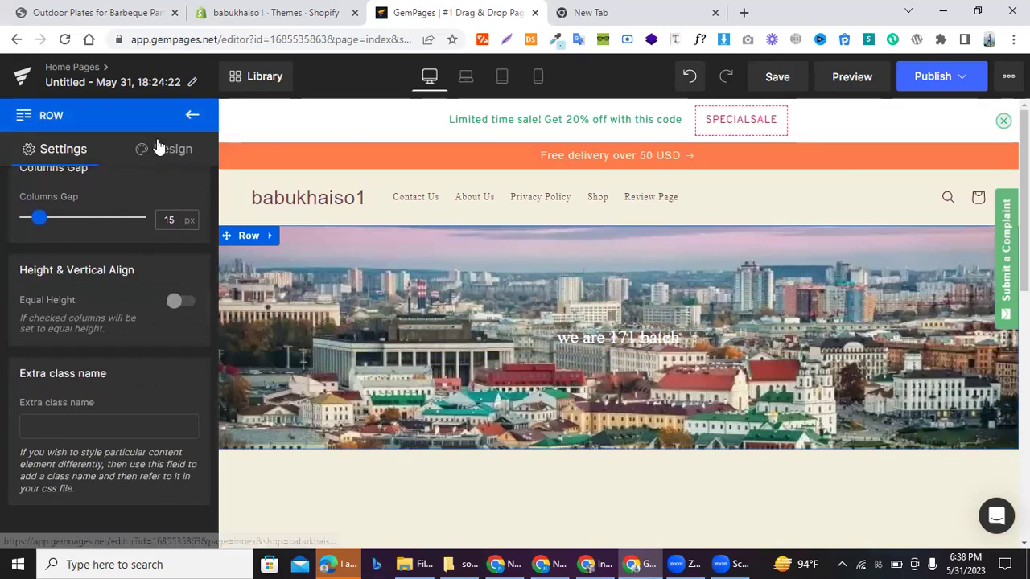
click(139, 150)
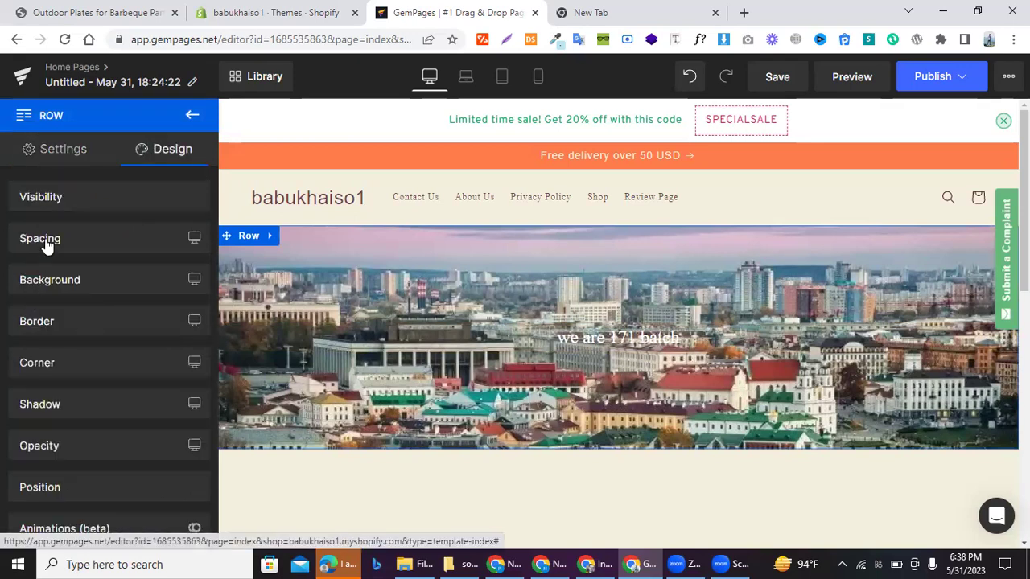
click(47, 280)
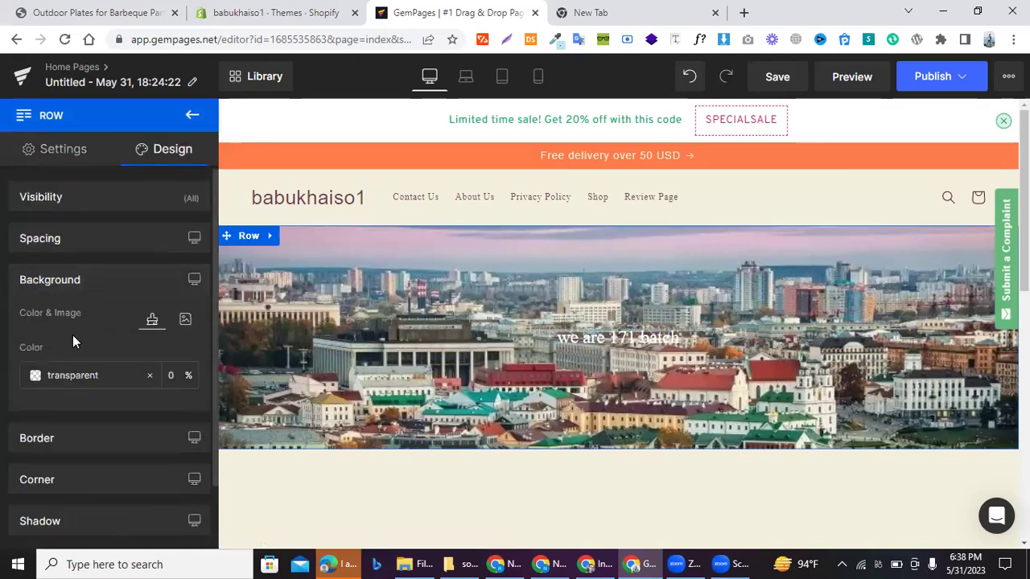
scroll(72, 335, down, 1)
scroll(170, 295, down, 2)
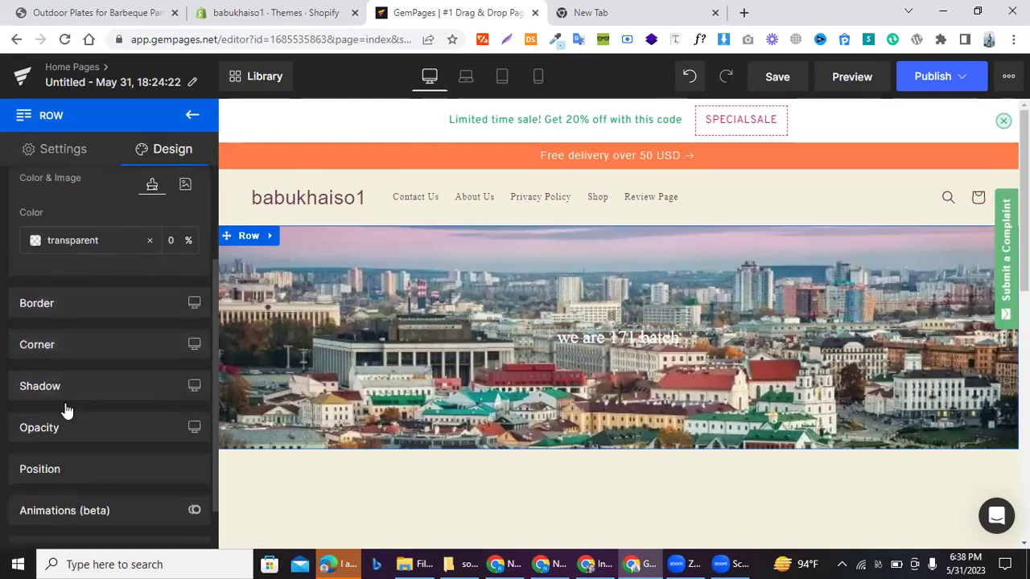
scroll(64, 402, down, 1)
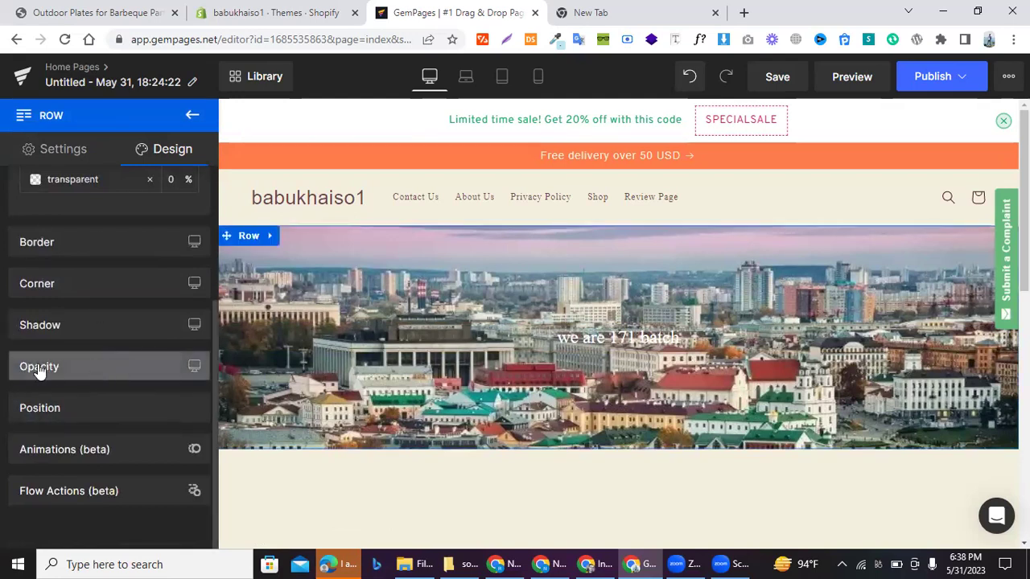
click(83, 330)
scroll(82, 421, down, 2)
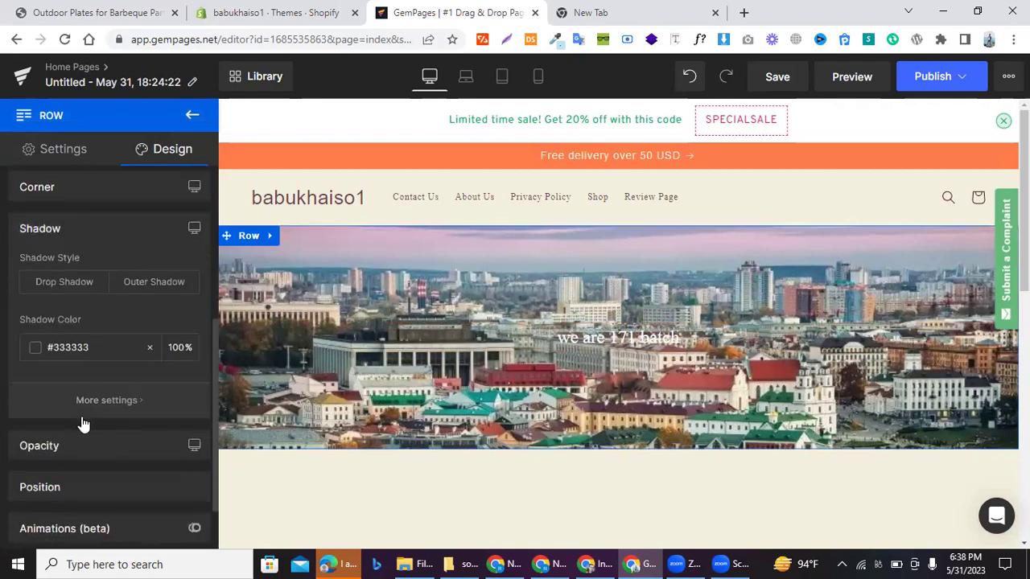
- Try reducing the row's opacity to 0.8, check the per-device opacity options, and return the opacity to 1
click(56, 391)
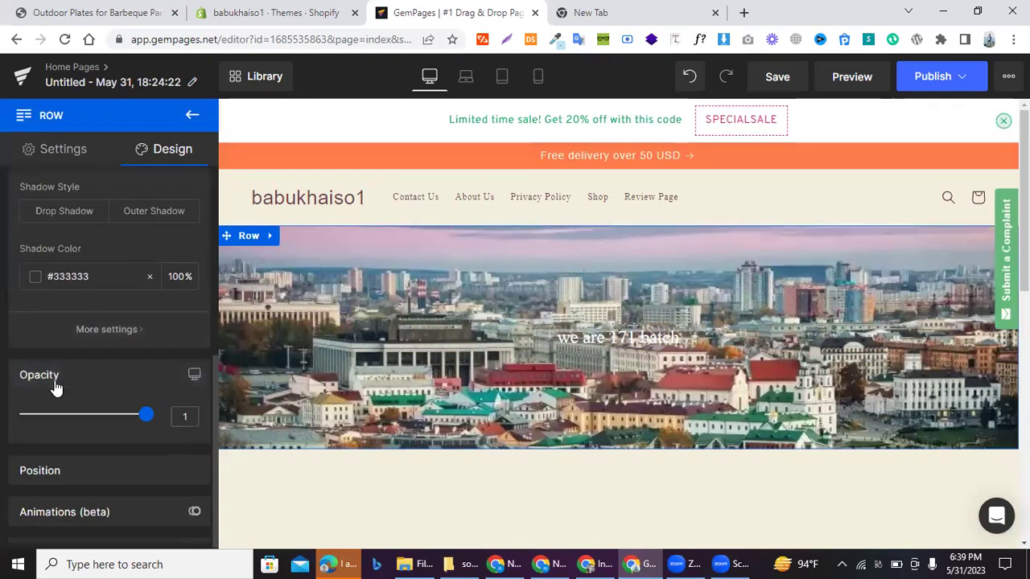
drag(147, 412, 8, 419)
drag(86, 422, 111, 418)
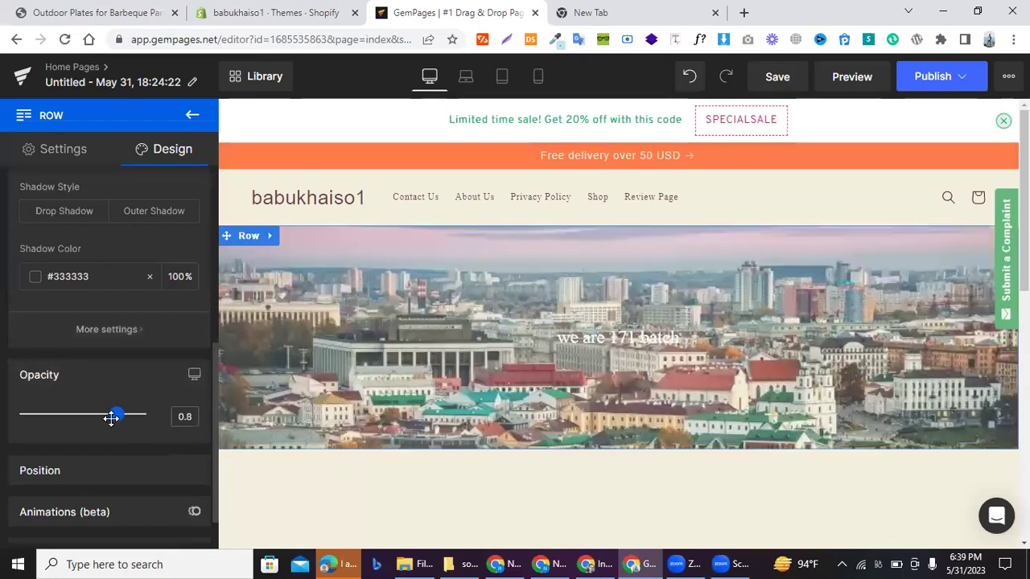
click(193, 376)
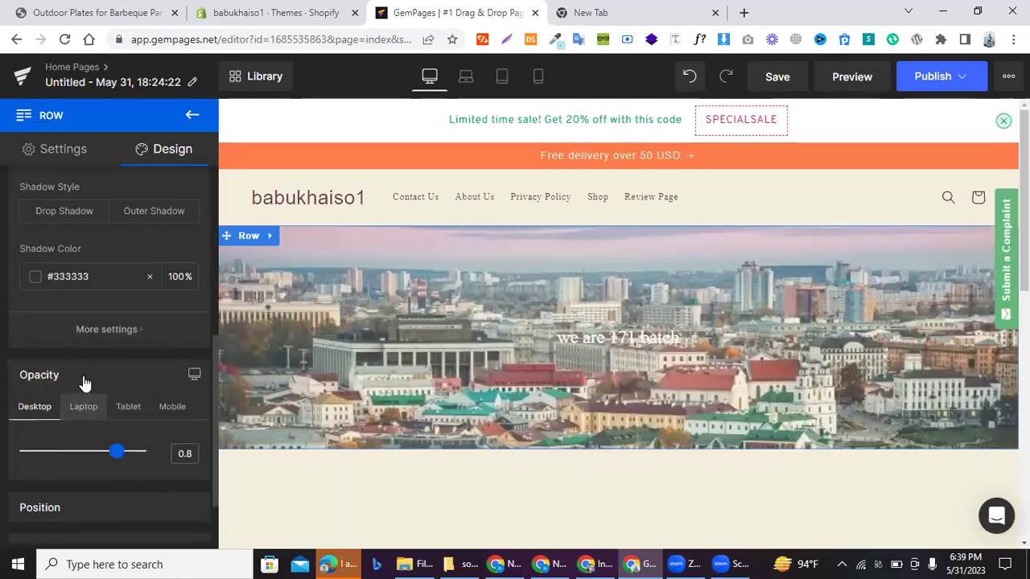
click(193, 376)
drag(116, 414, 143, 413)
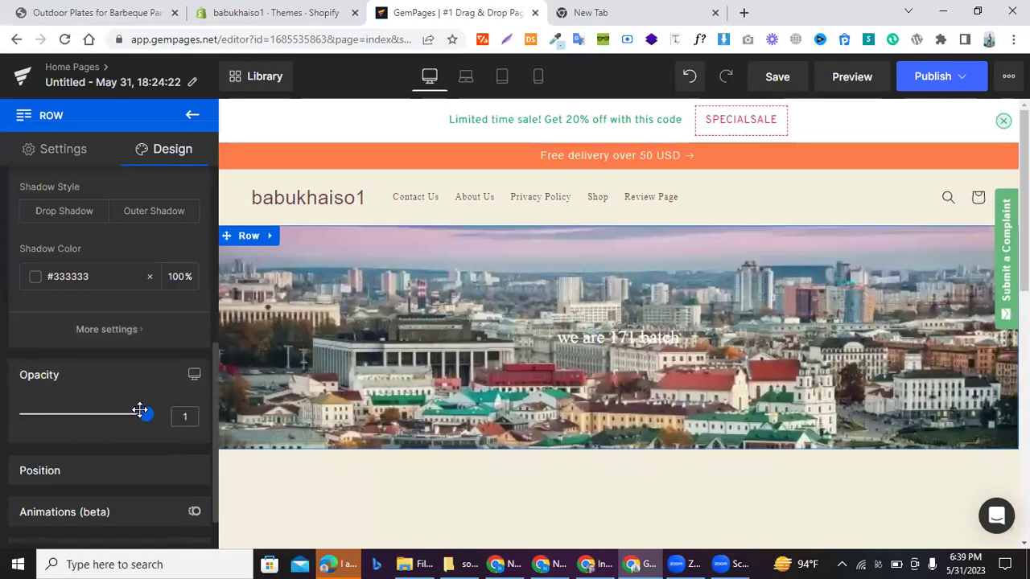
- Set the row's background color to a custom near-black, #121111
scroll(90, 309, up, 3)
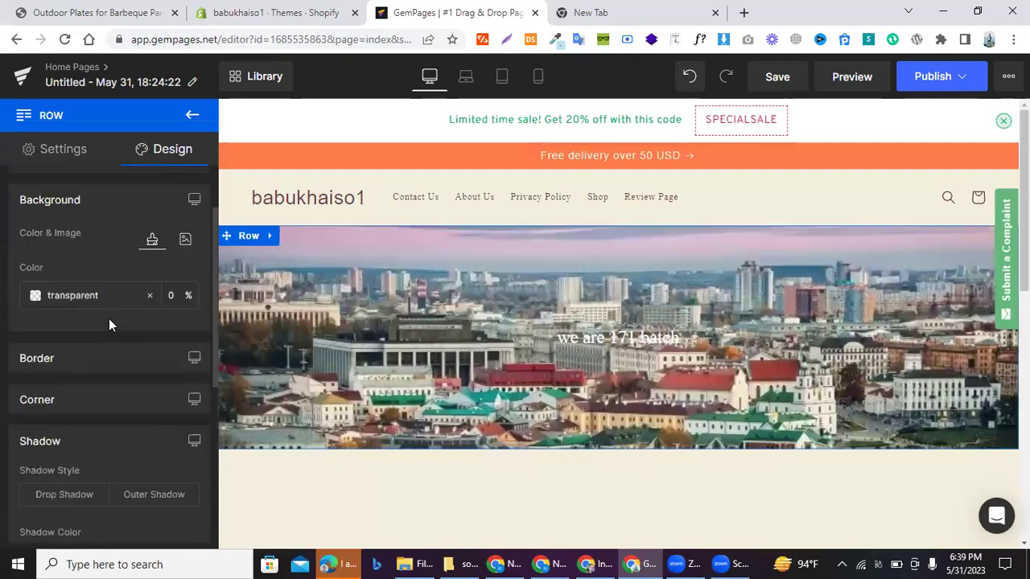
click(37, 295)
click(81, 375)
drag(36, 415, 30, 424)
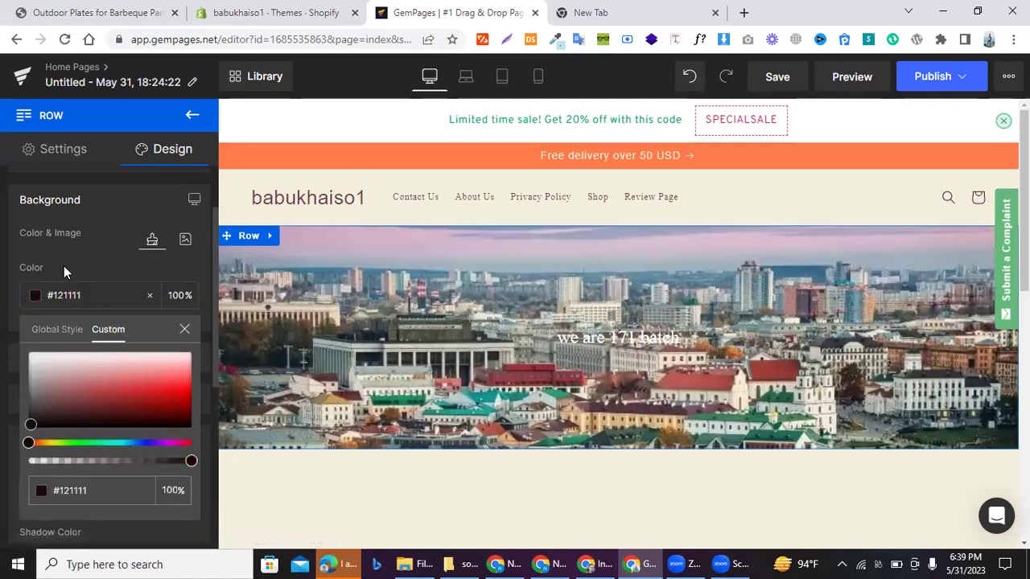
click(64, 268)
- Test a lower row opacity over the dark background color and bring it back to 1
scroll(73, 457, down, 1)
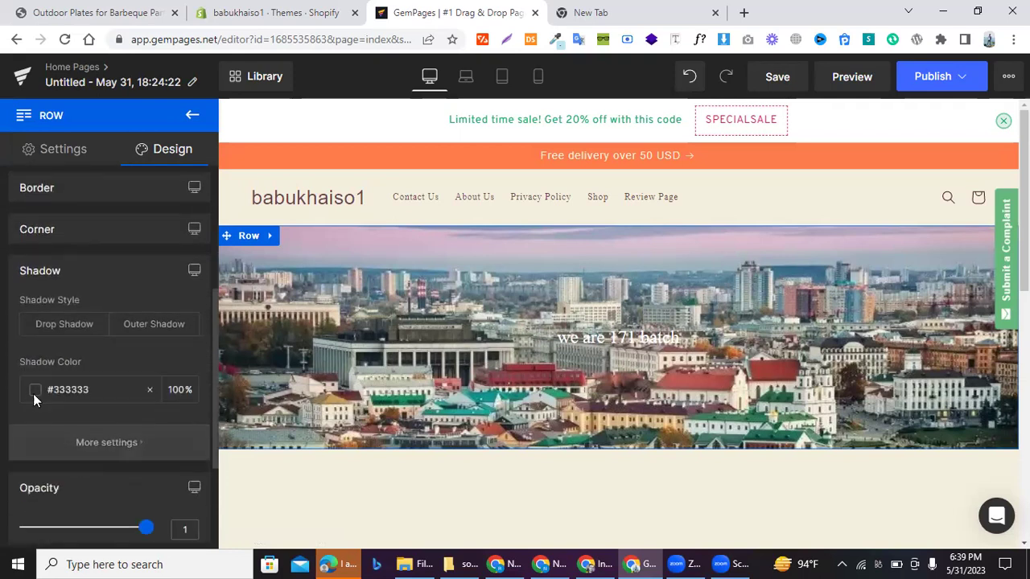
scroll(65, 470, down, 3)
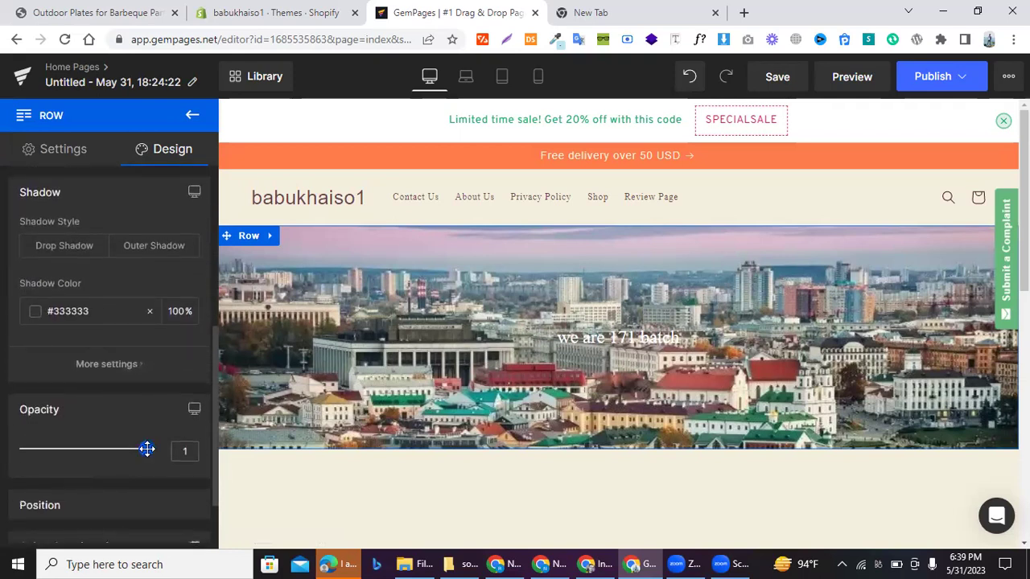
drag(85, 446, 166, 454)
- Open the image settings of the row's background
scroll(91, 273, up, 4)
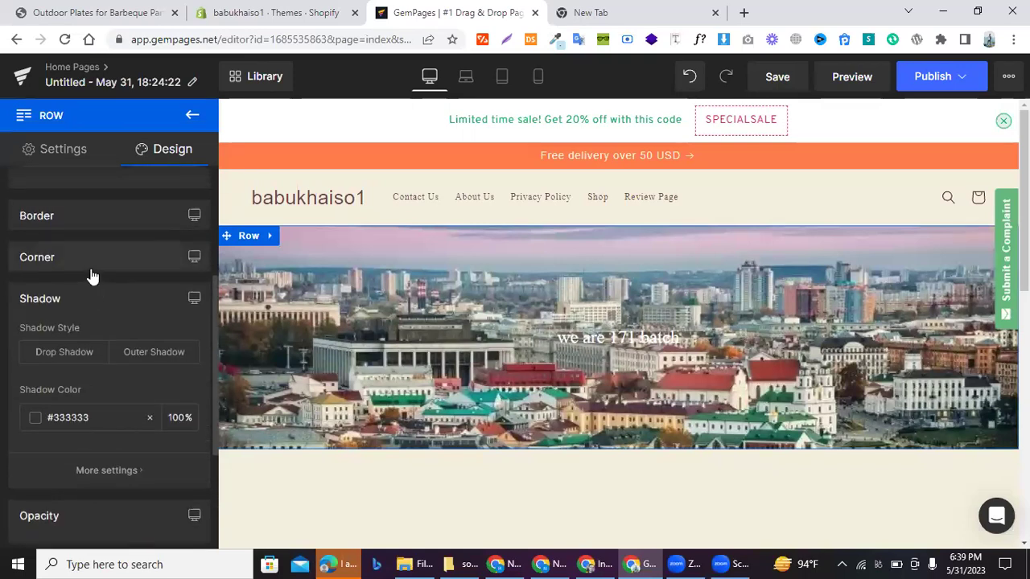
scroll(91, 275, up, 3)
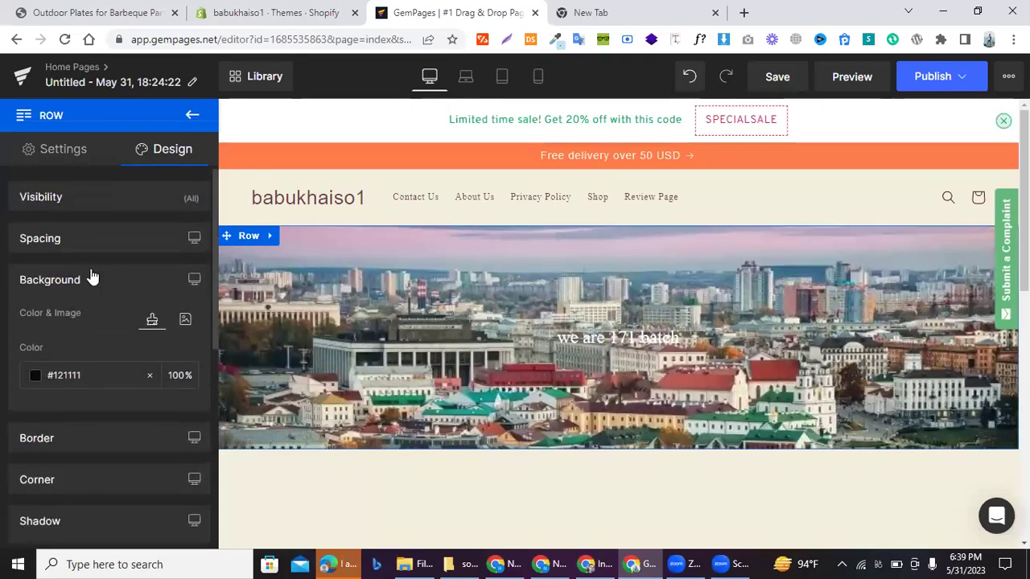
scroll(99, 310, down, 1)
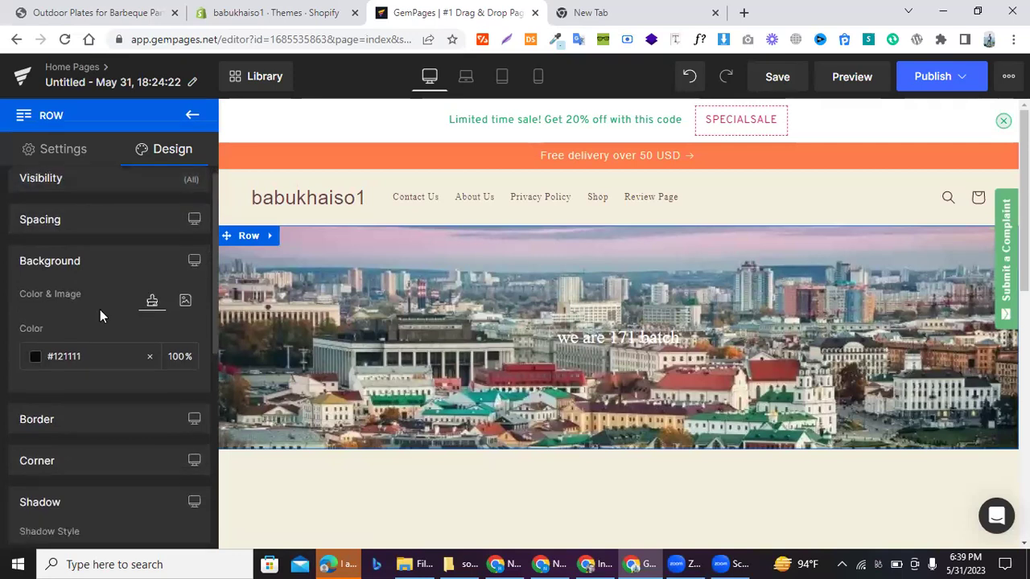
click(185, 278)
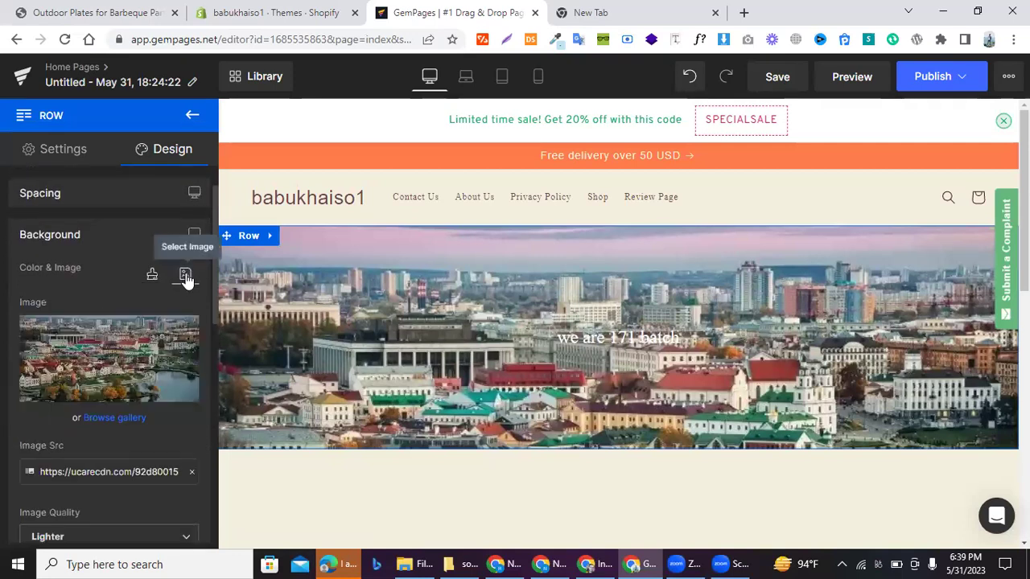
- Try the Lightest image quality for the row's background image and return it to Lighter
scroll(112, 378, down, 3)
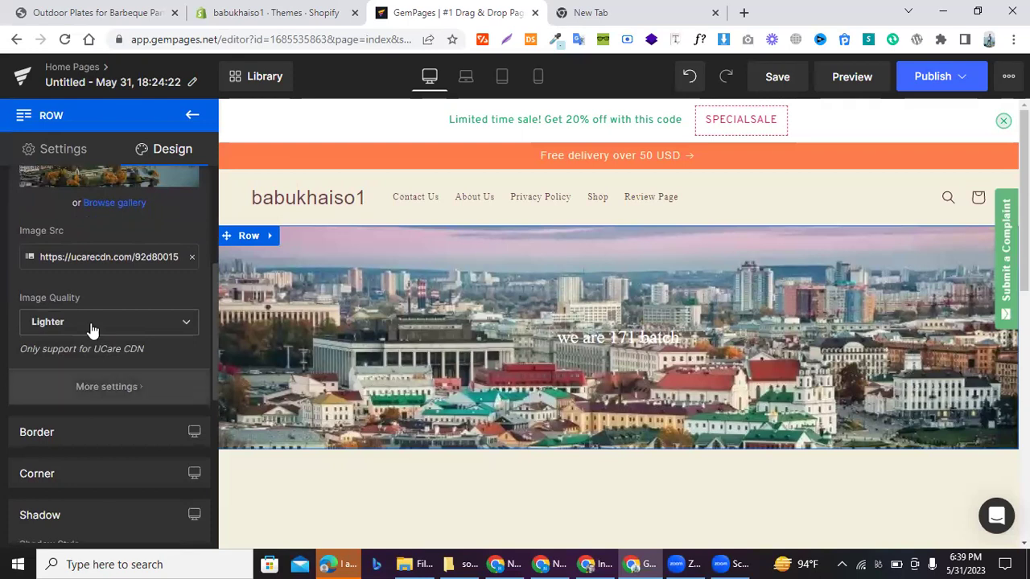
click(91, 323)
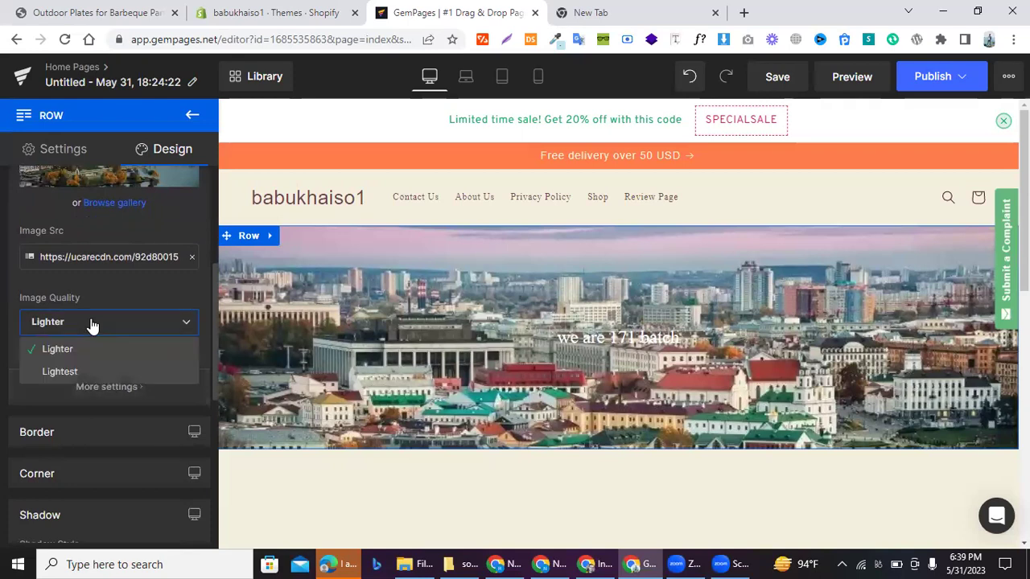
click(71, 372)
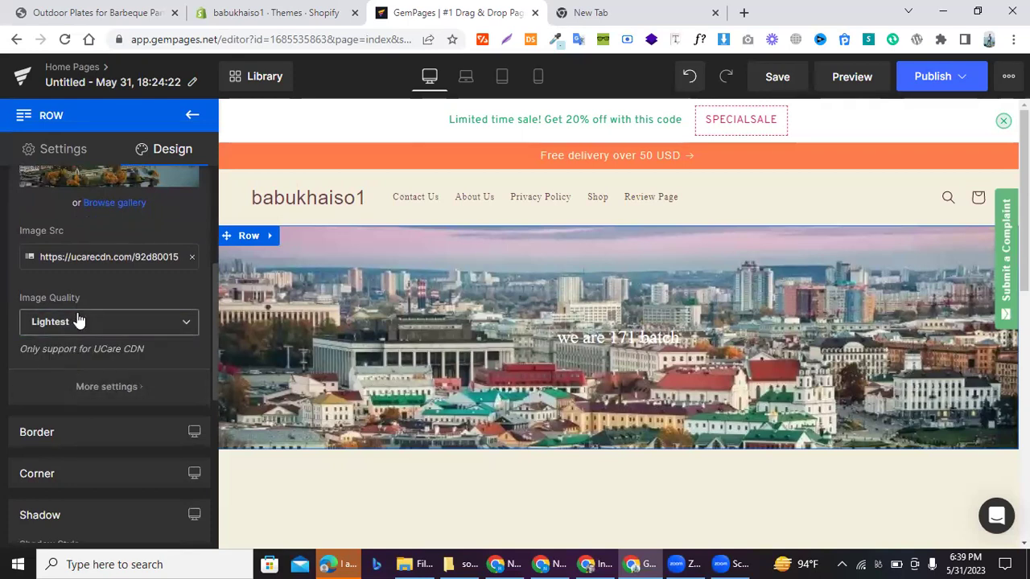
click(78, 321)
click(69, 350)
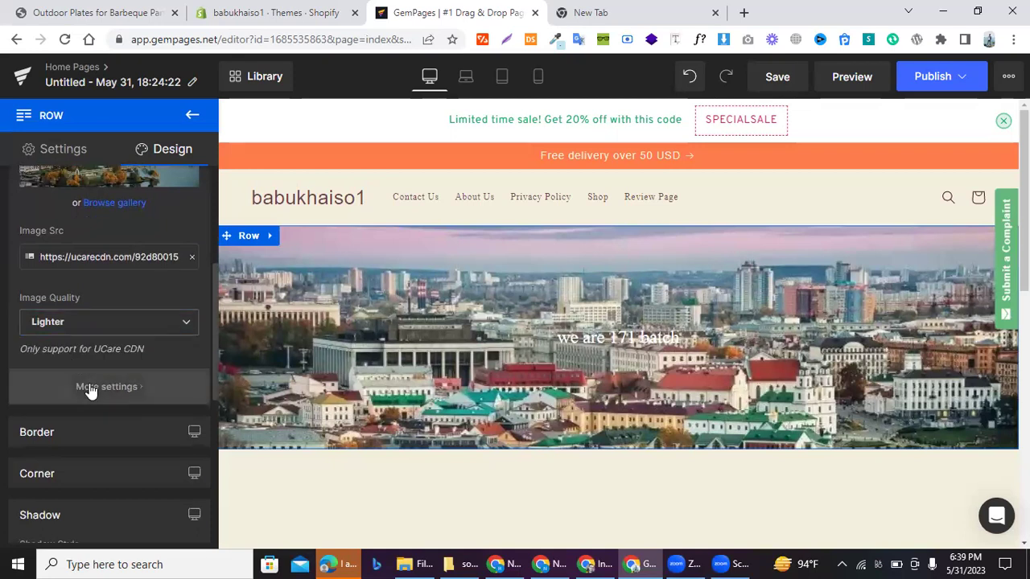
- Examine the advanced options for the row's background image and its shadow
click(90, 387)
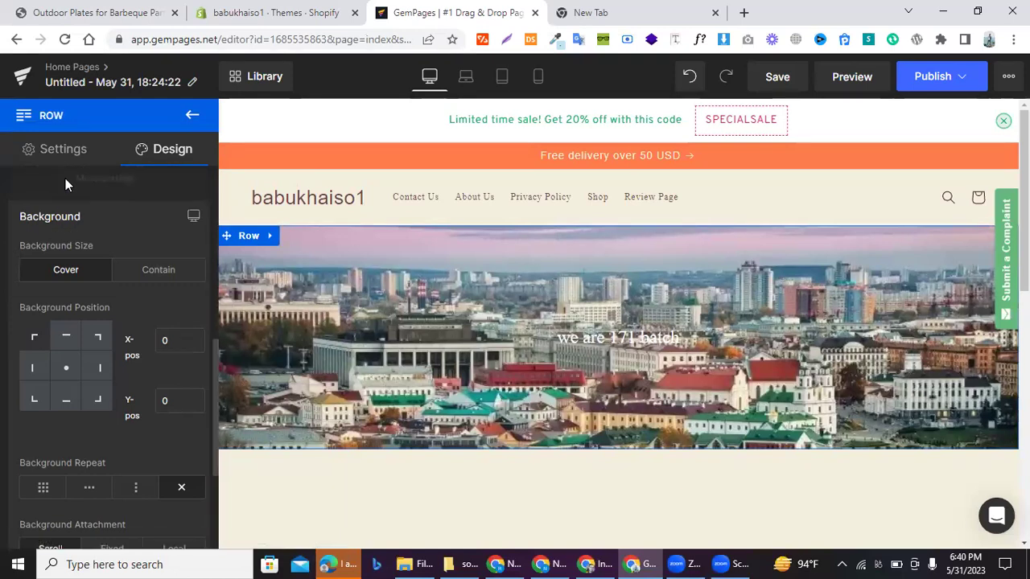
scroll(66, 184, down, 5)
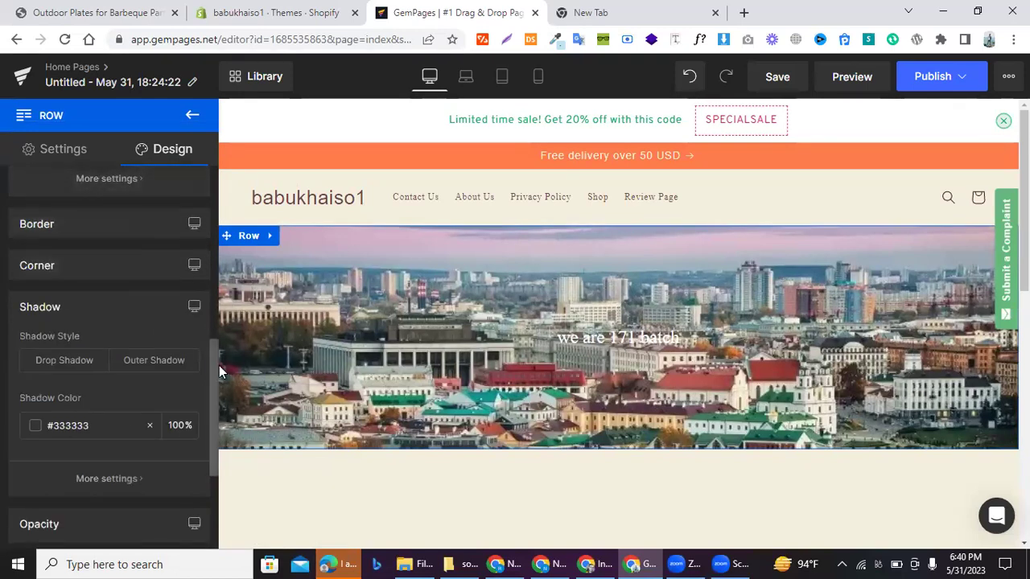
scroll(198, 469, down, 3)
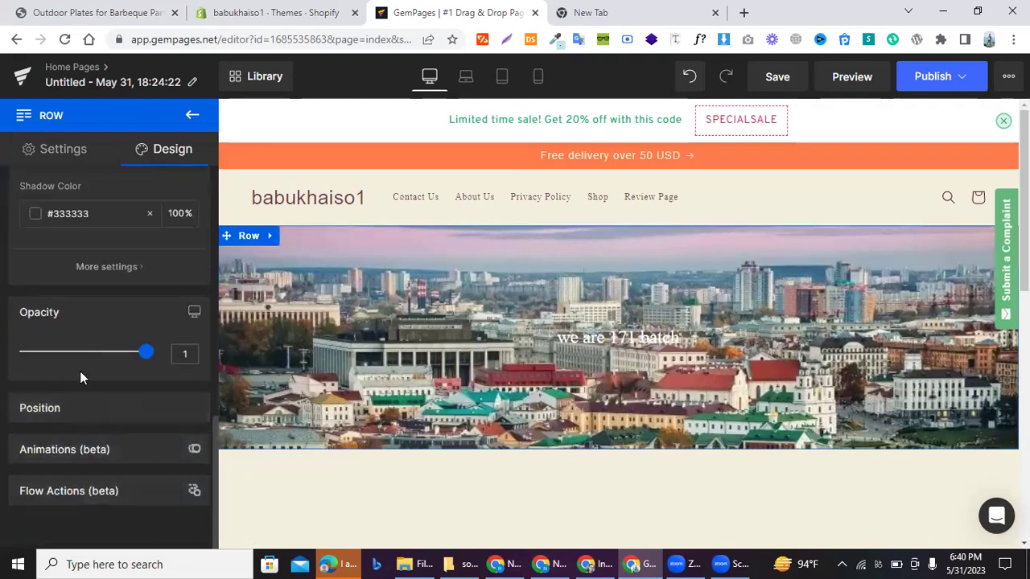
scroll(86, 286, up, 1)
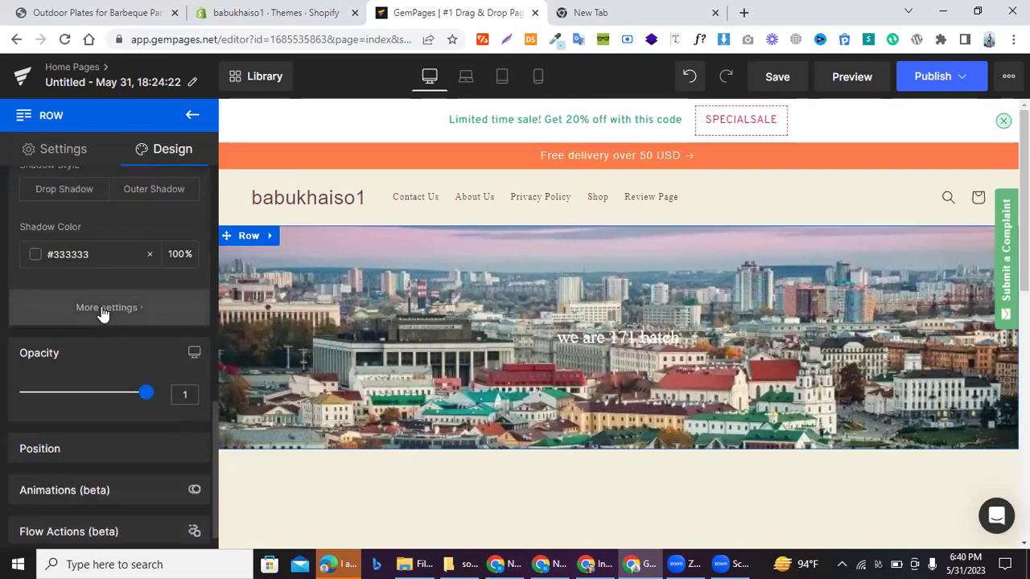
click(103, 311)
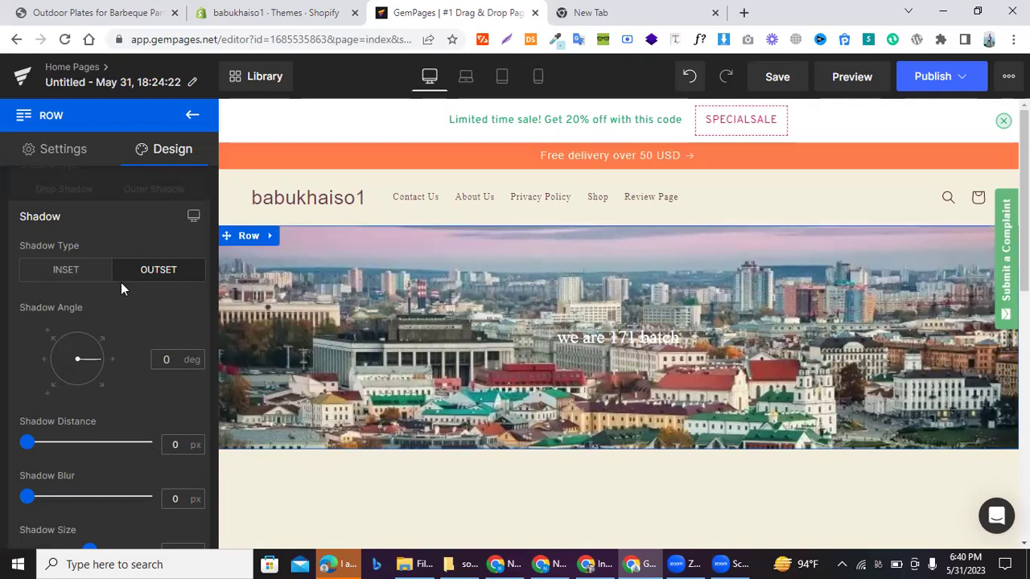
click(115, 186)
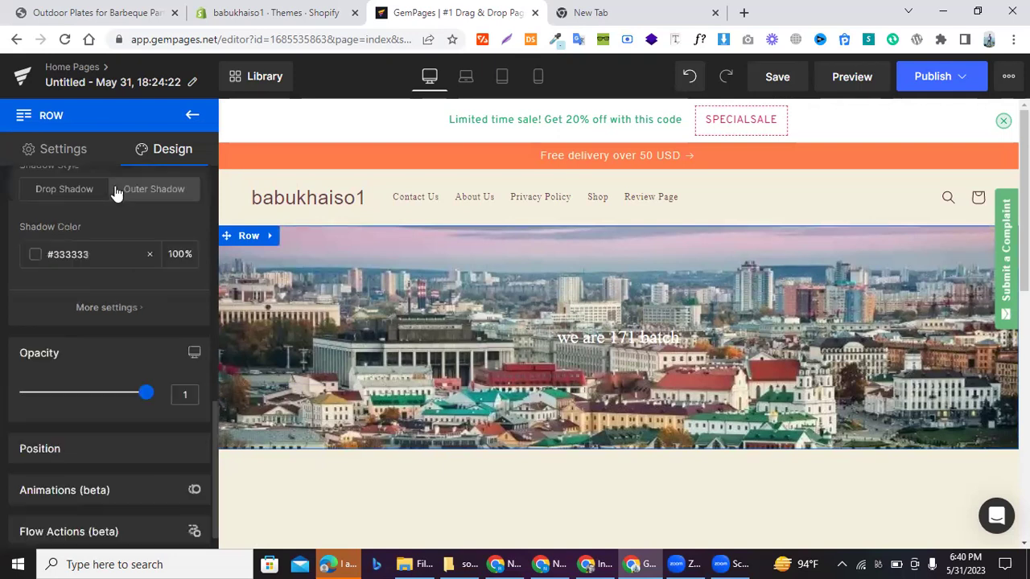
- Replace the row's background image with the file image4-1024x685 from the products folder
scroll(122, 222, up, 1)
scroll(122, 222, up, 5)
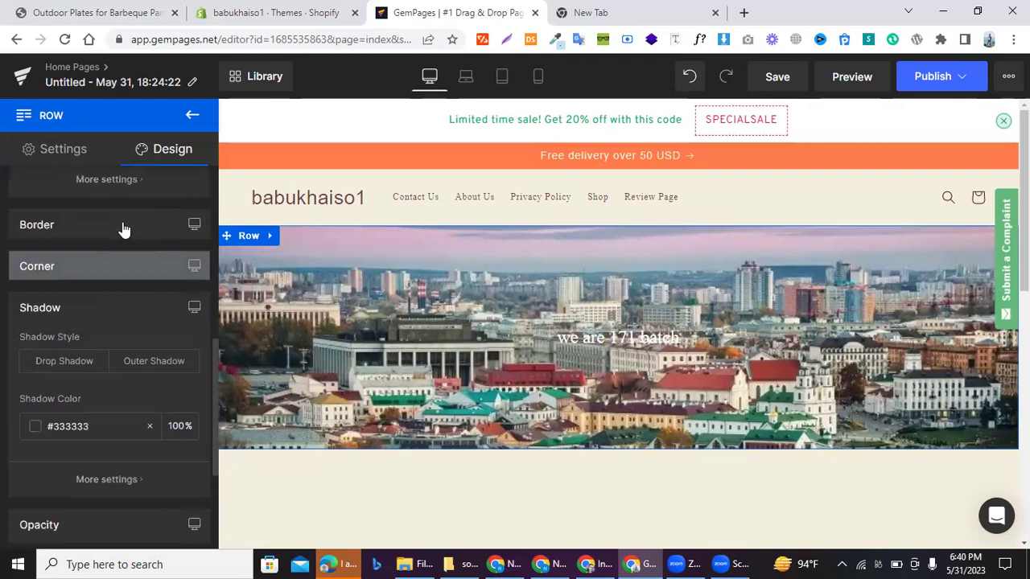
scroll(88, 255, up, 3)
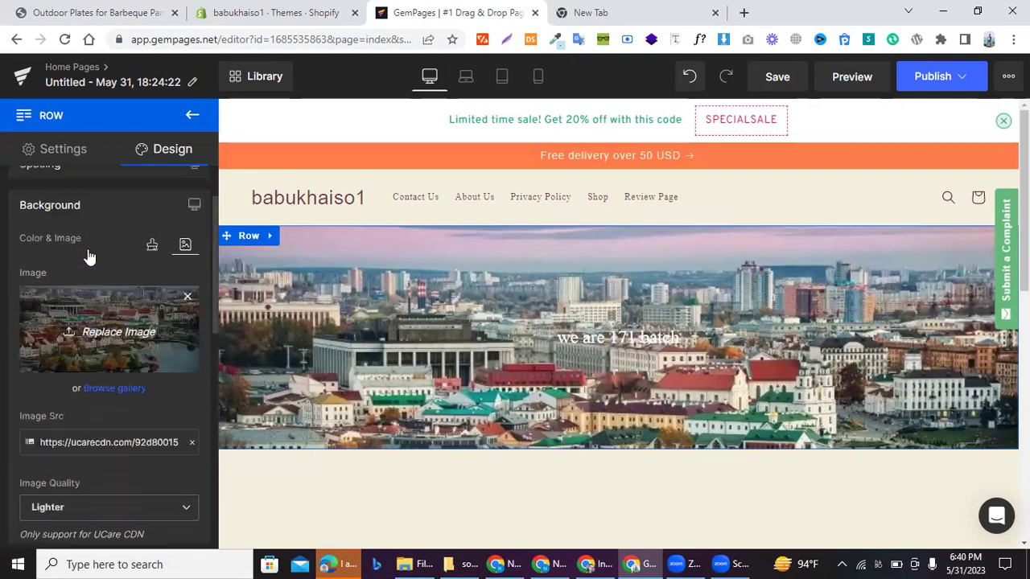
click(126, 333)
scroll(219, 234, down, 2)
scroll(219, 234, down, 5)
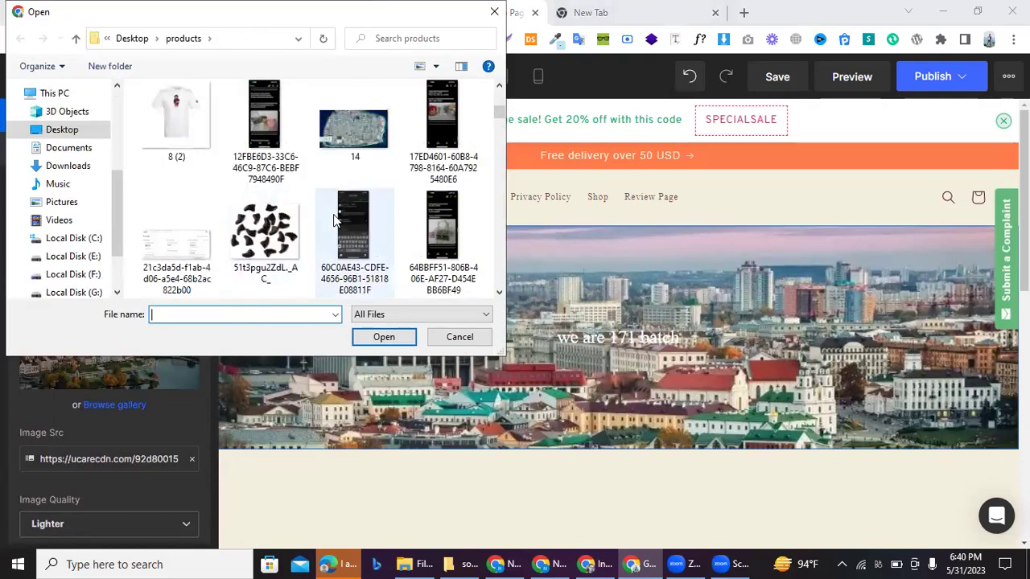
scroll(322, 217, down, 3)
scroll(276, 181, down, 2)
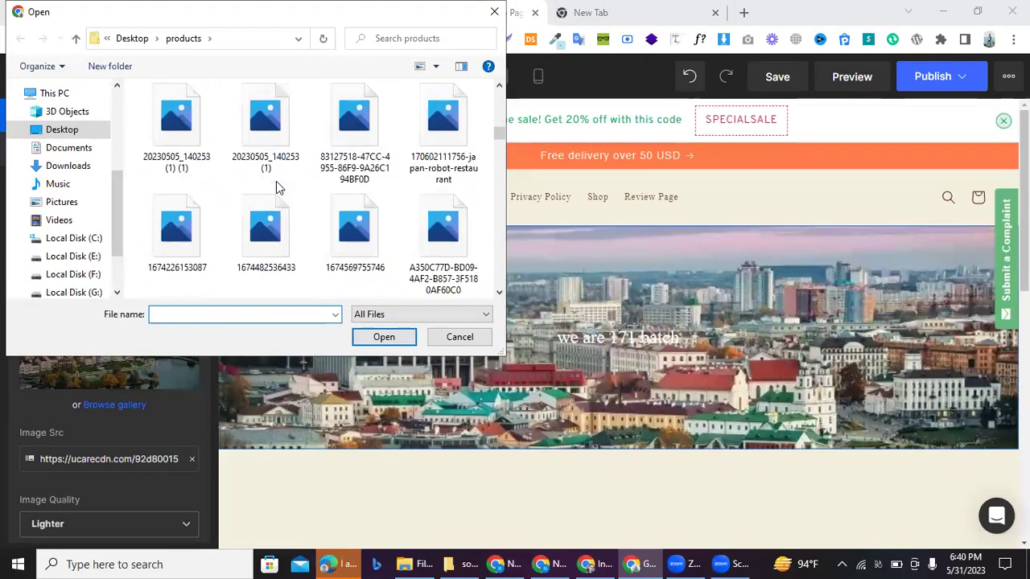
scroll(276, 181, down, 3)
scroll(291, 189, down, 6)
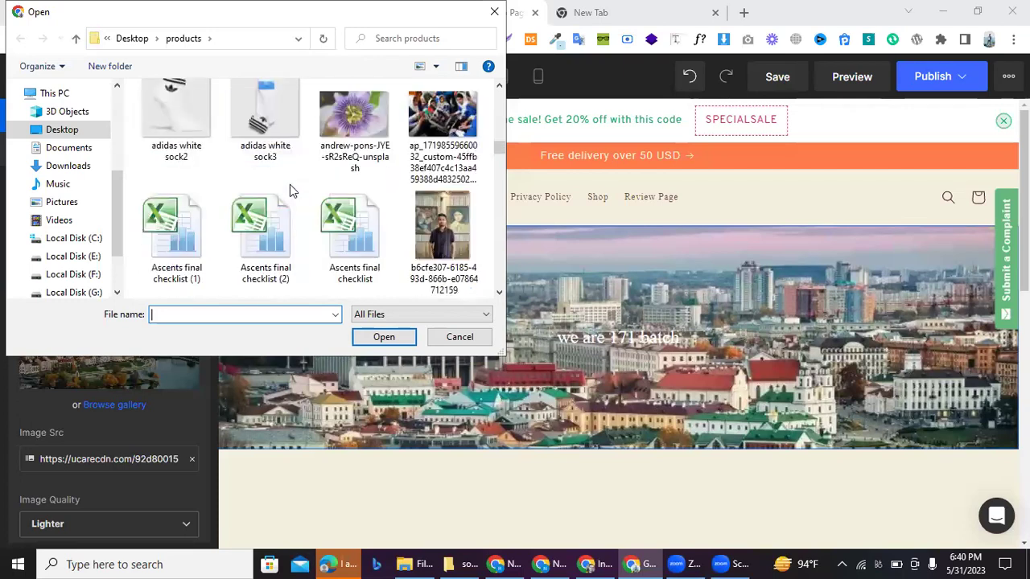
scroll(290, 184, down, 3)
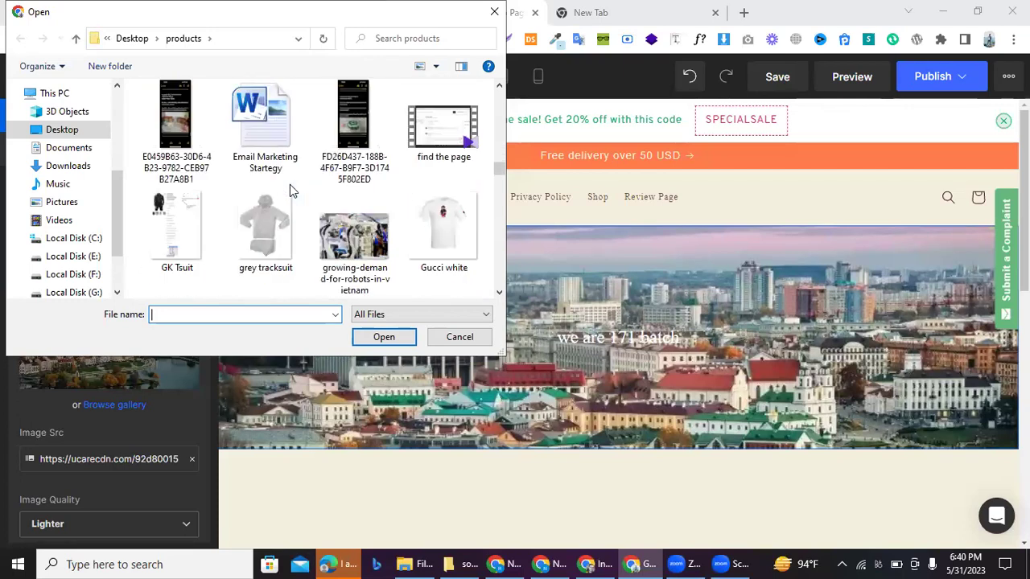
scroll(289, 186, down, 2)
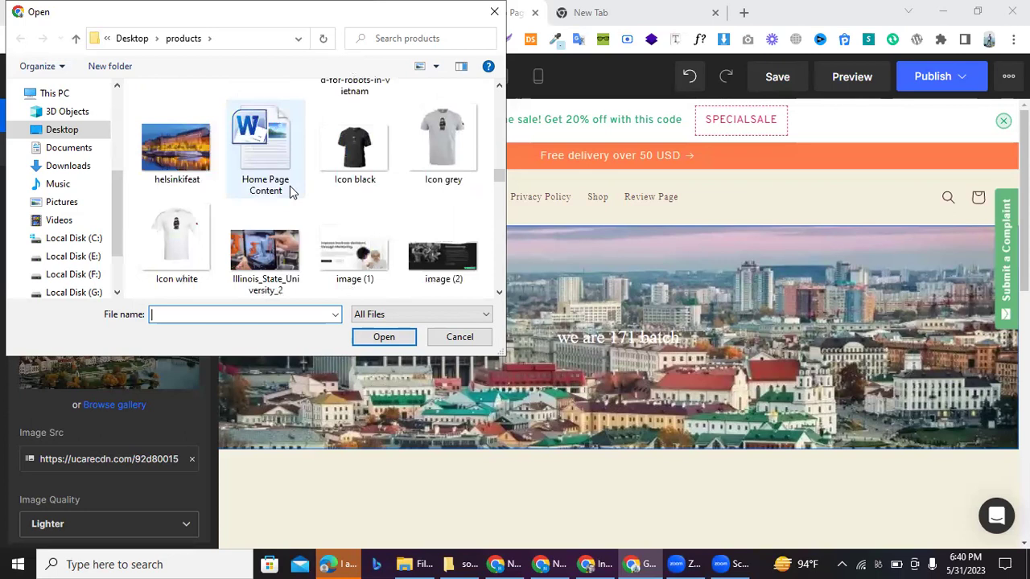
scroll(292, 190, down, 2)
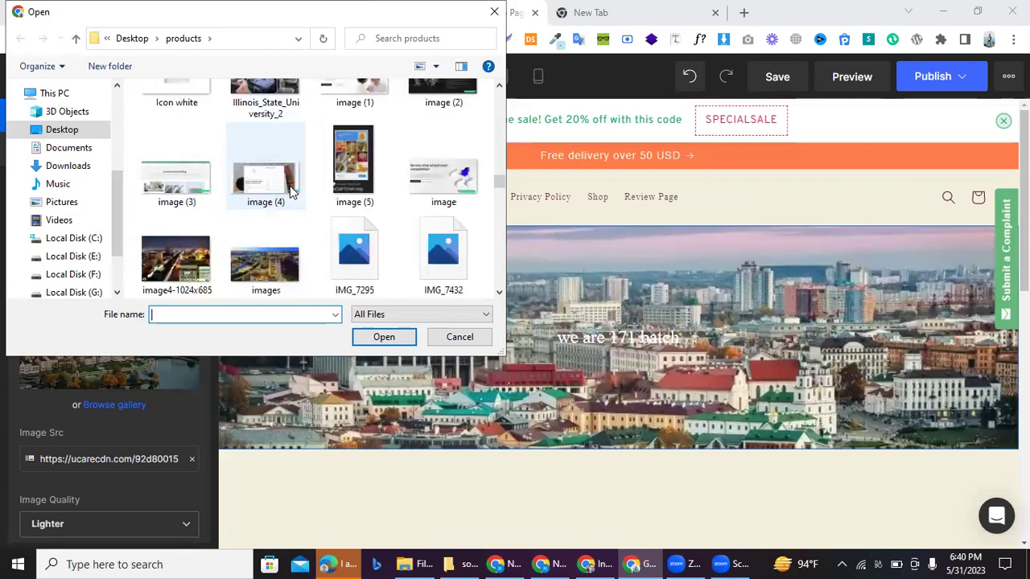
click(157, 256)
click(380, 341)
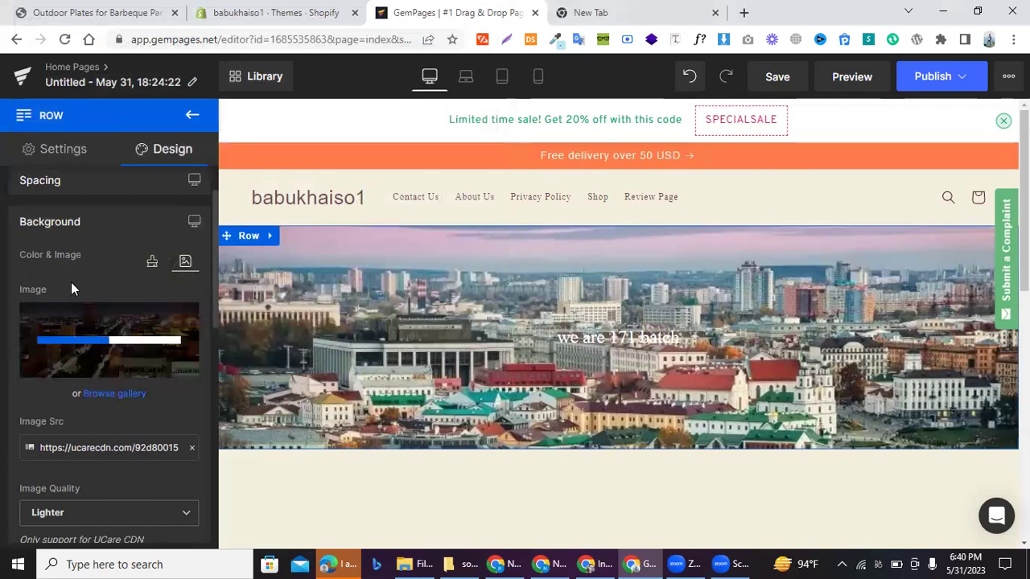
- Examine the new background image's size, position, repeat and attachment options and the row's remaining design settings
scroll(71, 289, down, 3)
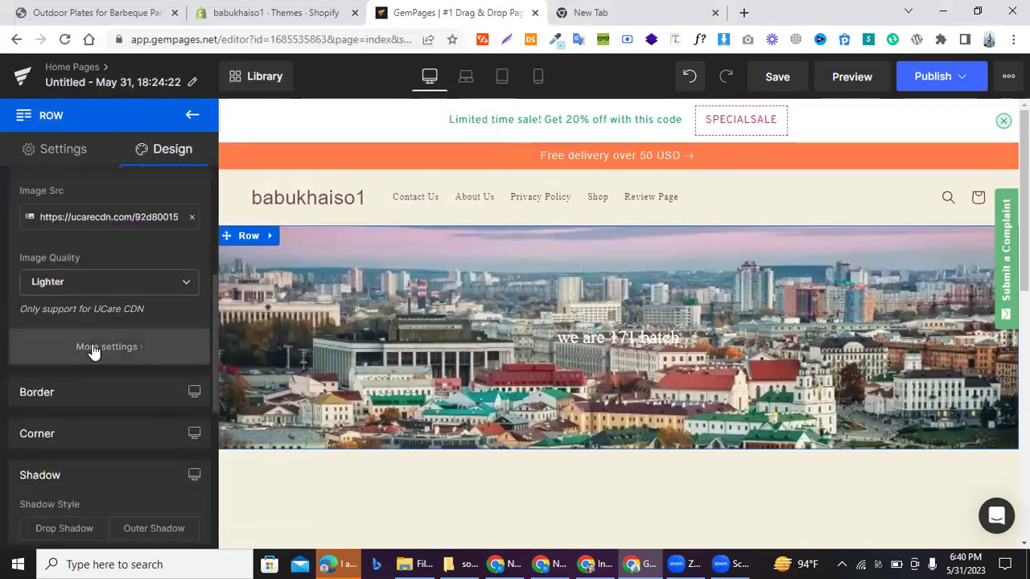
click(94, 348)
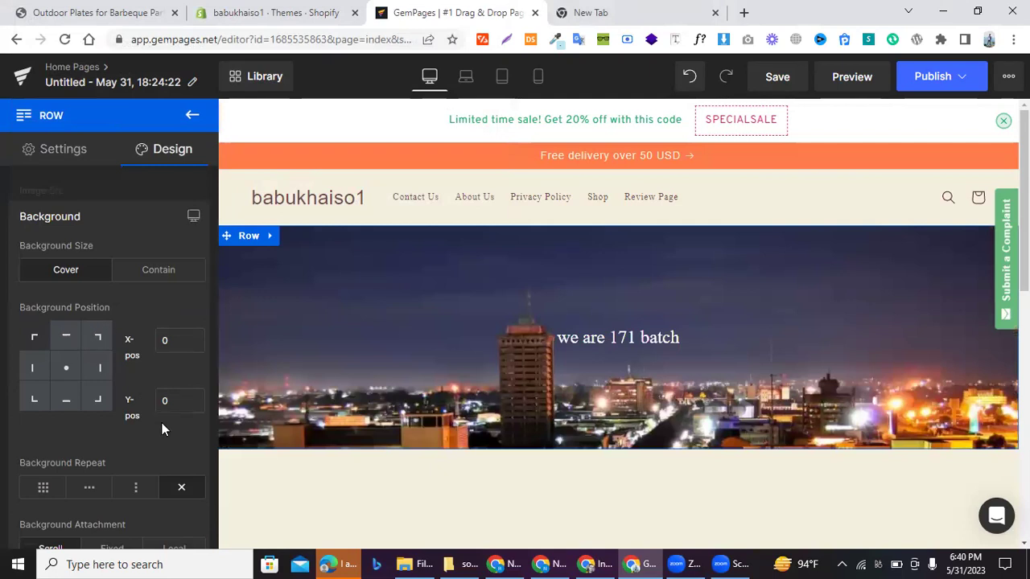
right_click(158, 435)
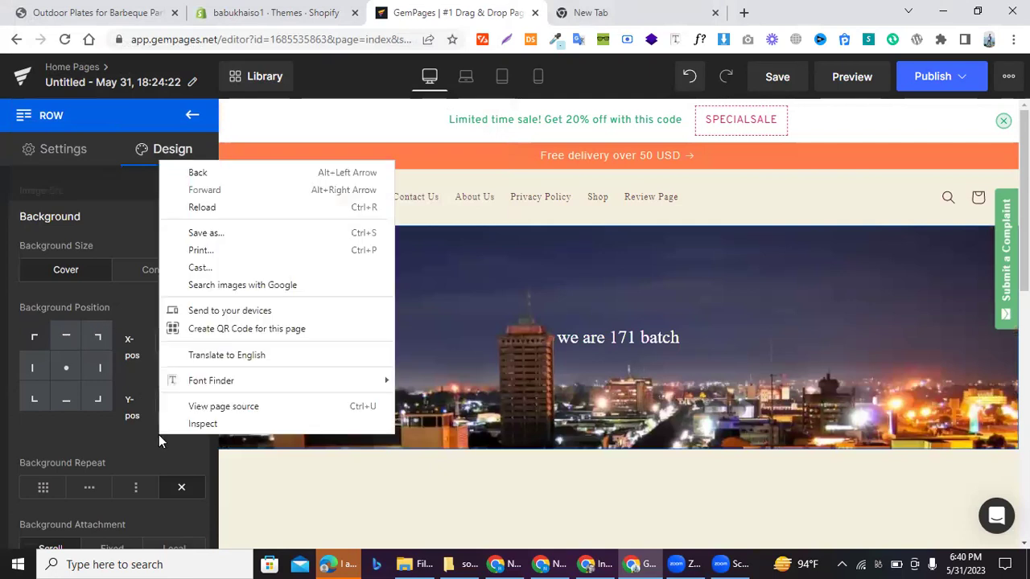
key(Escape)
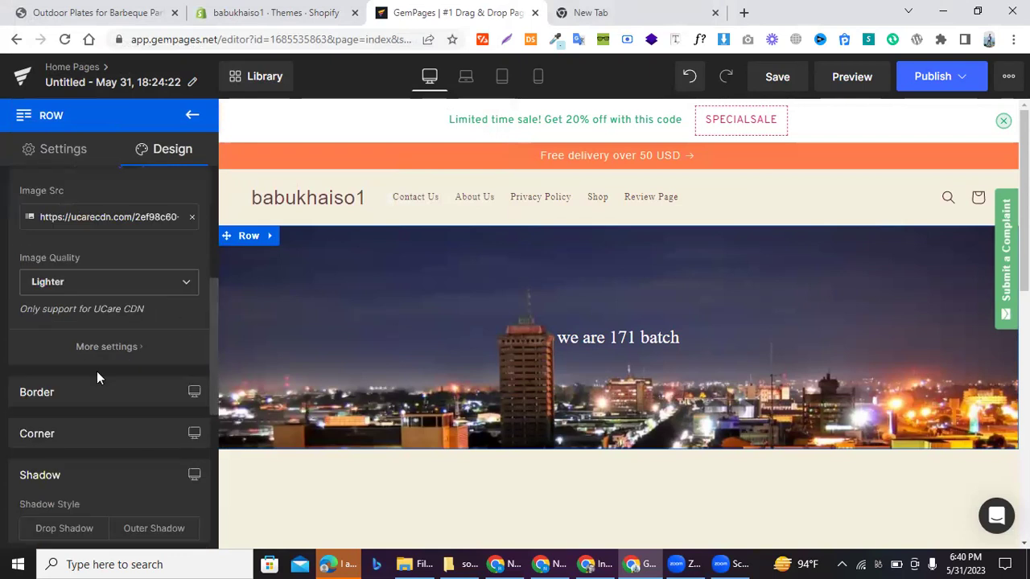
click(62, 347)
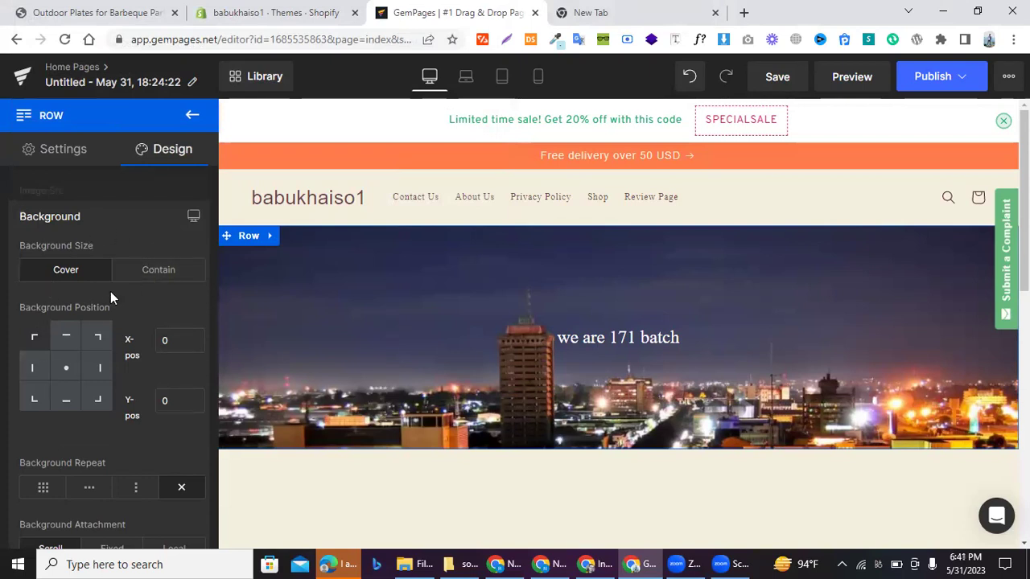
drag(210, 302, 201, 415)
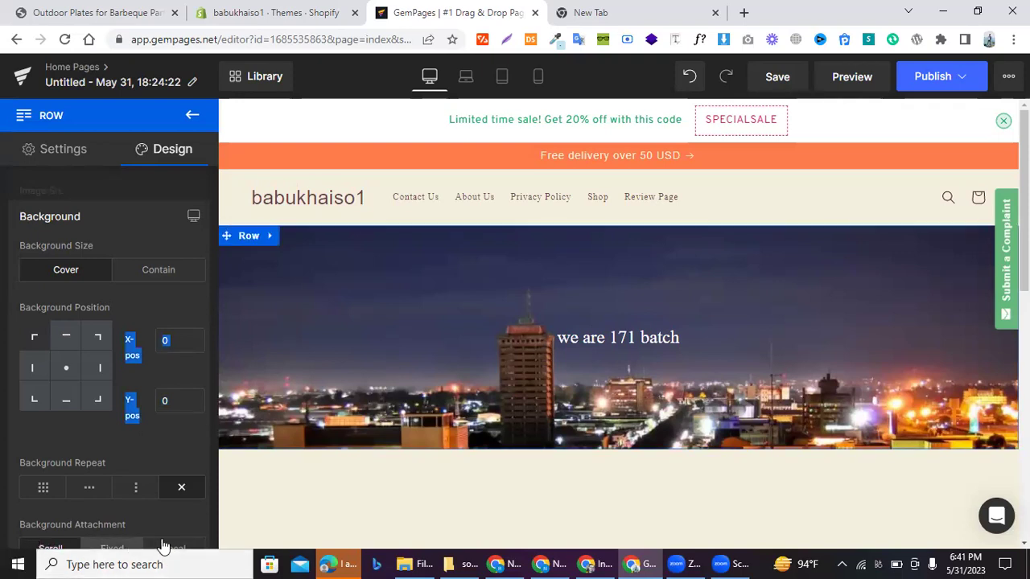
click(107, 511)
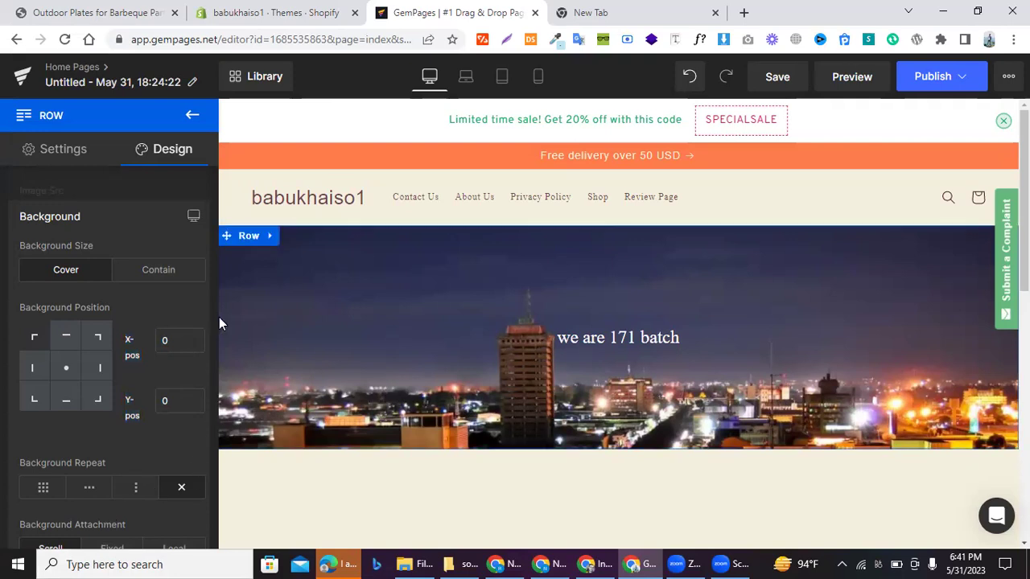
drag(212, 318, 214, 449)
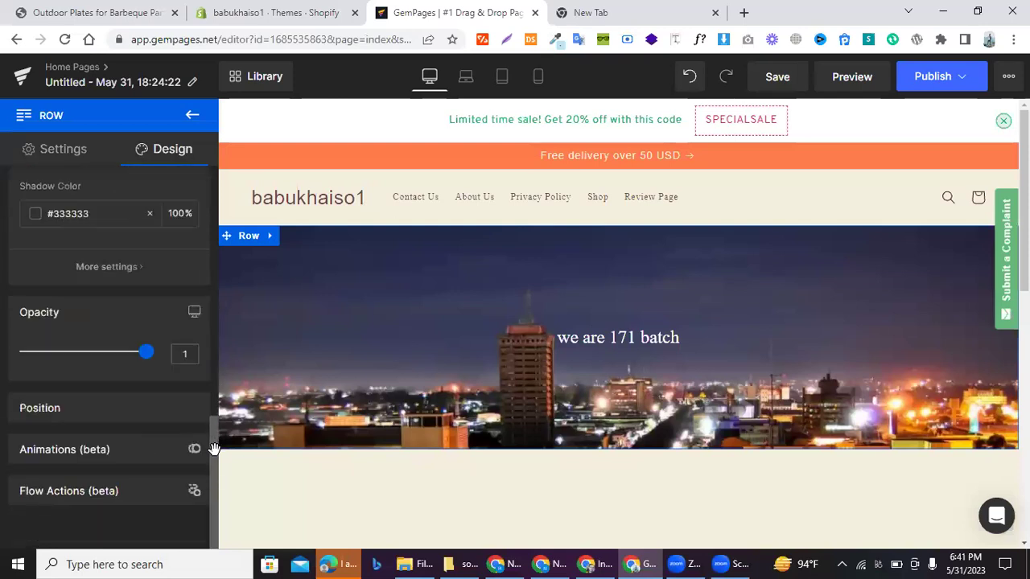
scroll(106, 216, up, 10)
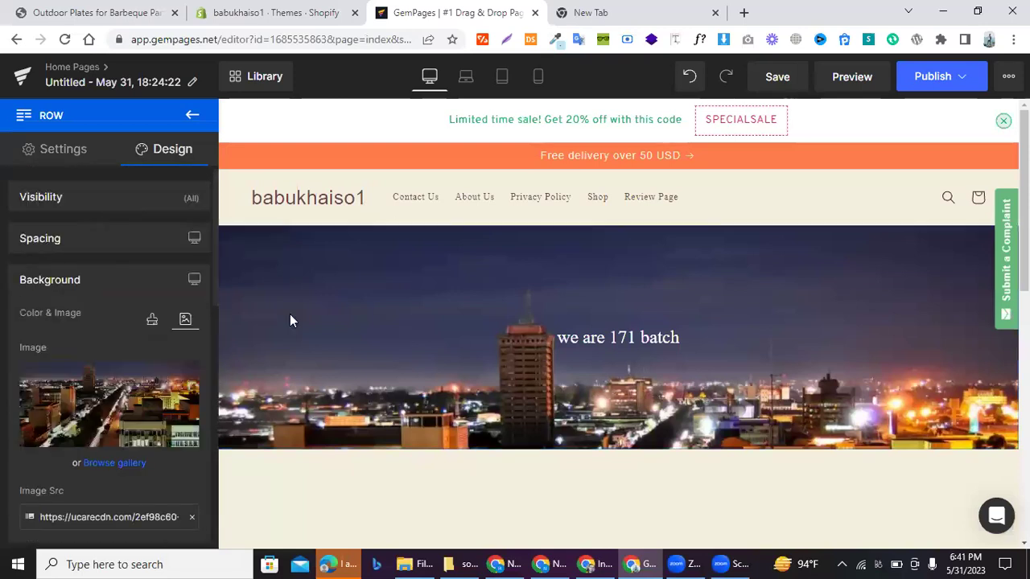
- Try left alignment on the "we are 171 batch" heading and return it to centered
click(629, 340)
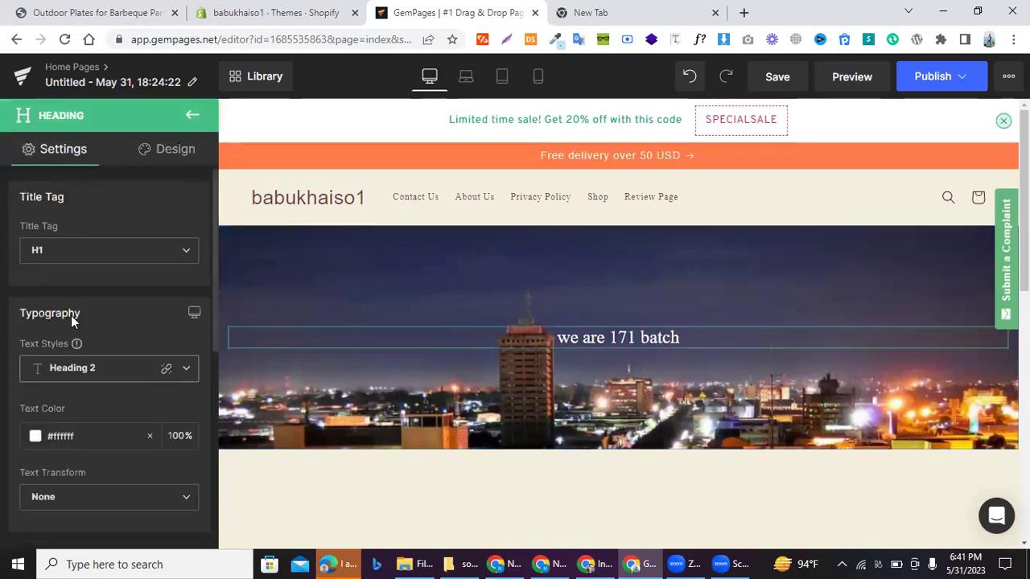
scroll(84, 370, down, 9)
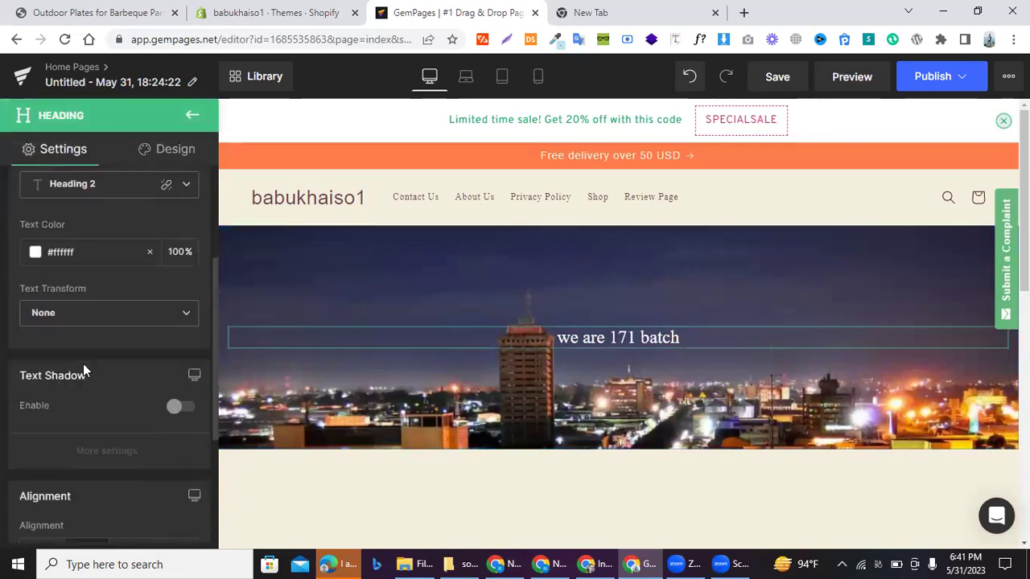
click(85, 371)
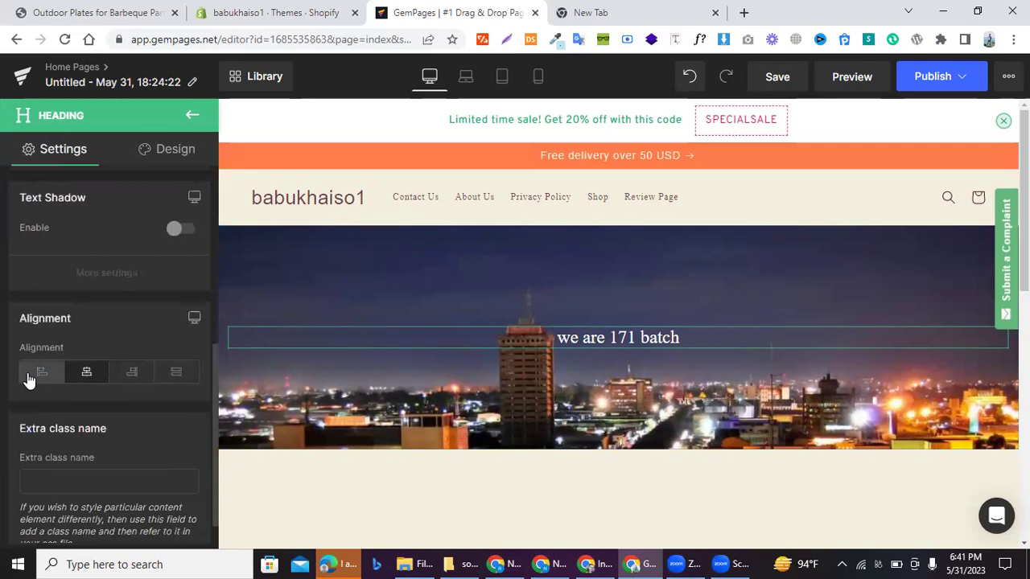
click(29, 380)
click(86, 378)
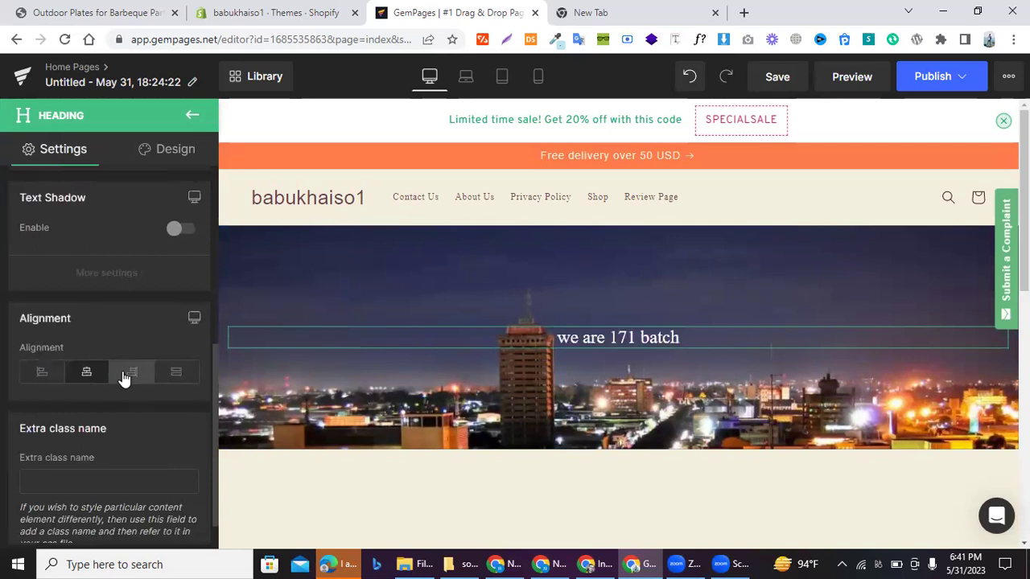
- Review the heading's typography and text shadow settings and open its design options
scroll(69, 268, up, 5)
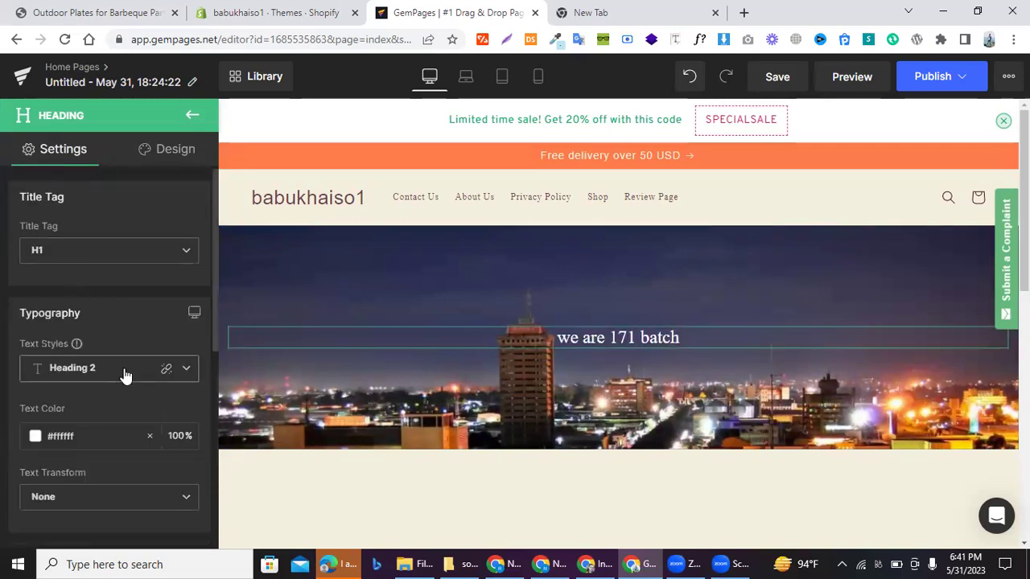
scroll(116, 371, down, 3)
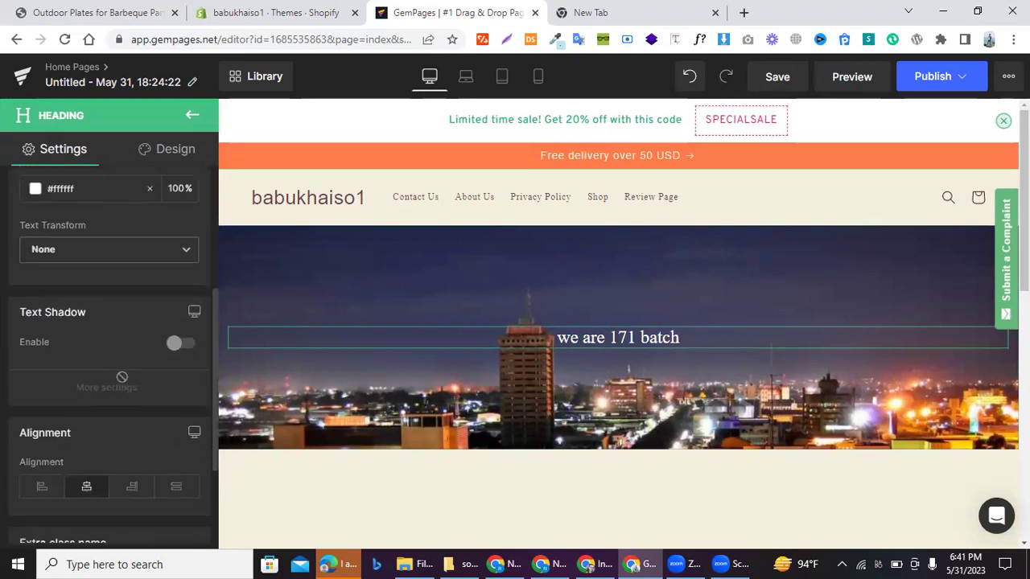
scroll(116, 375, up, 3)
click(152, 151)
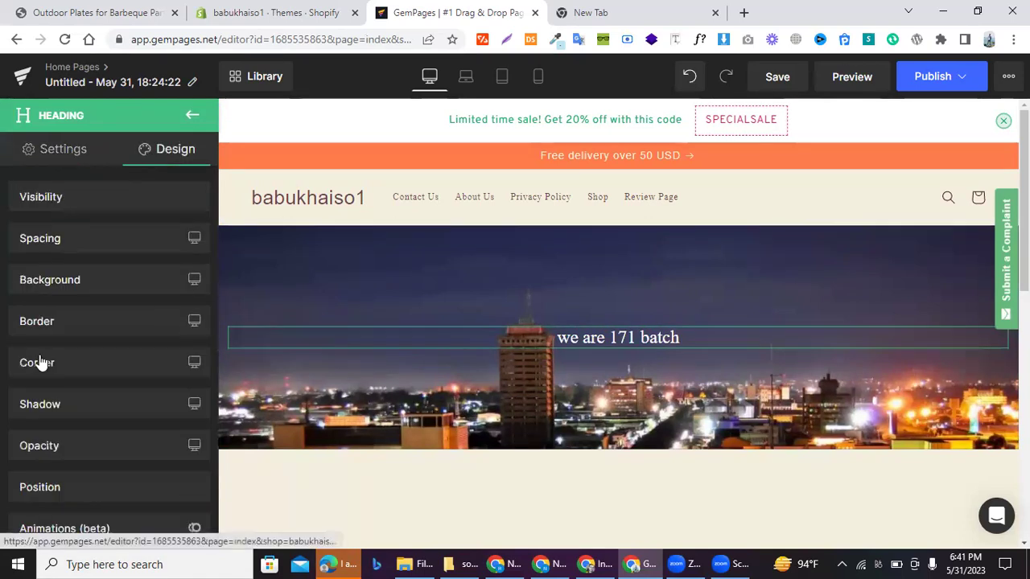
scroll(50, 214, down, 1)
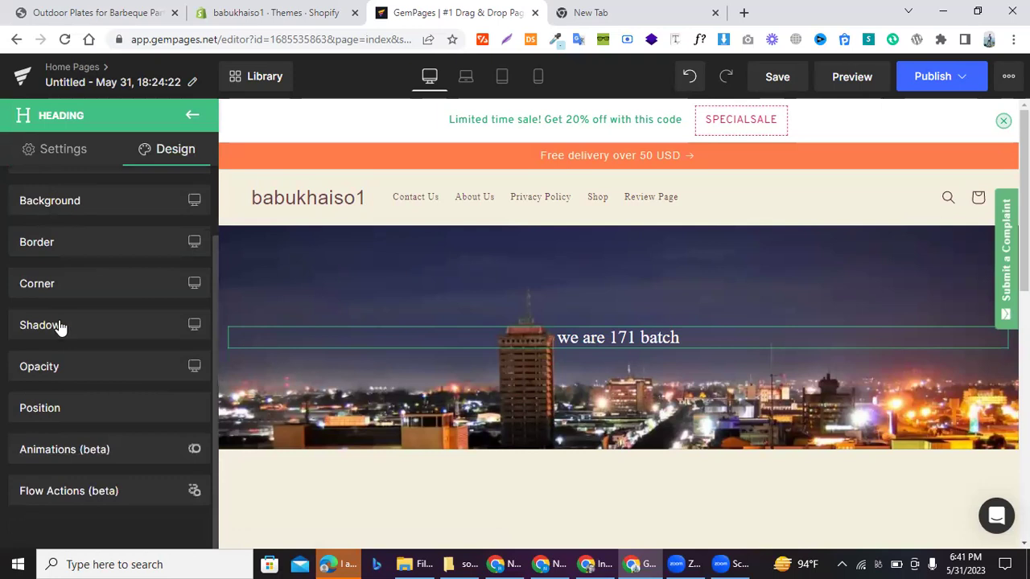
scroll(59, 326, up, 1)
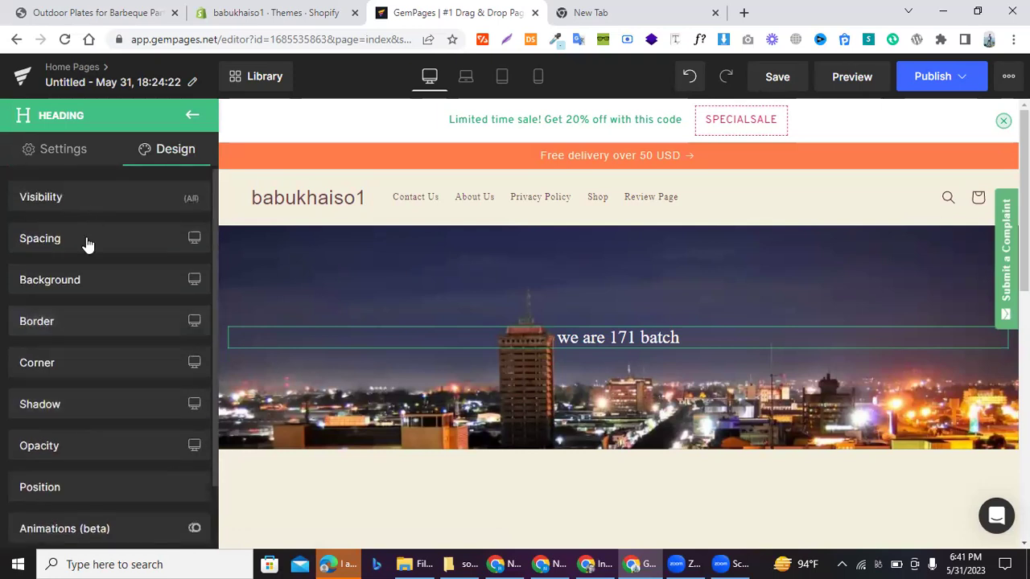
scroll(80, 214, down, 1)
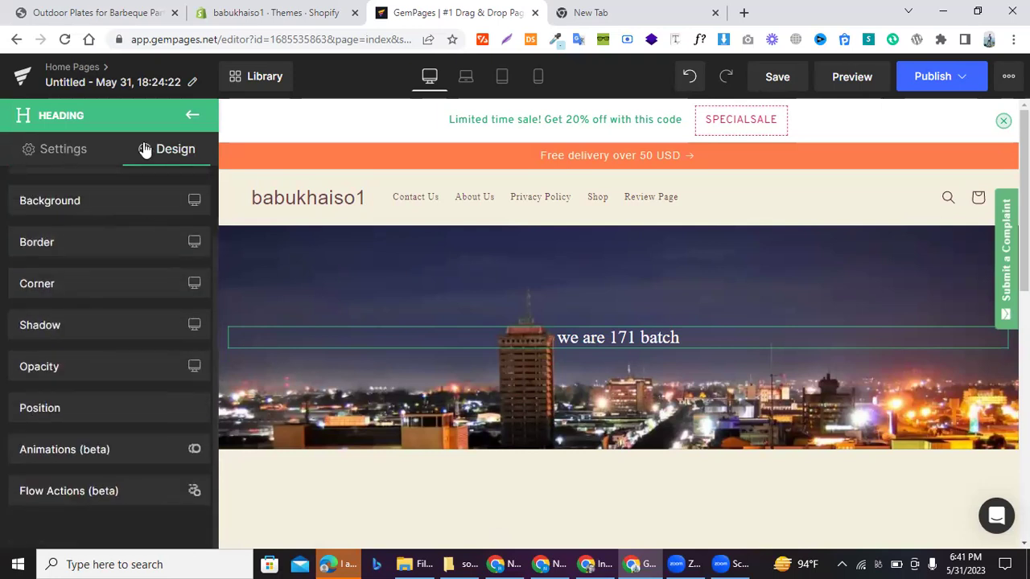
- Add a text block below the "we are 171 batch" heading and set its text color to white (#ffffff)
click(191, 118)
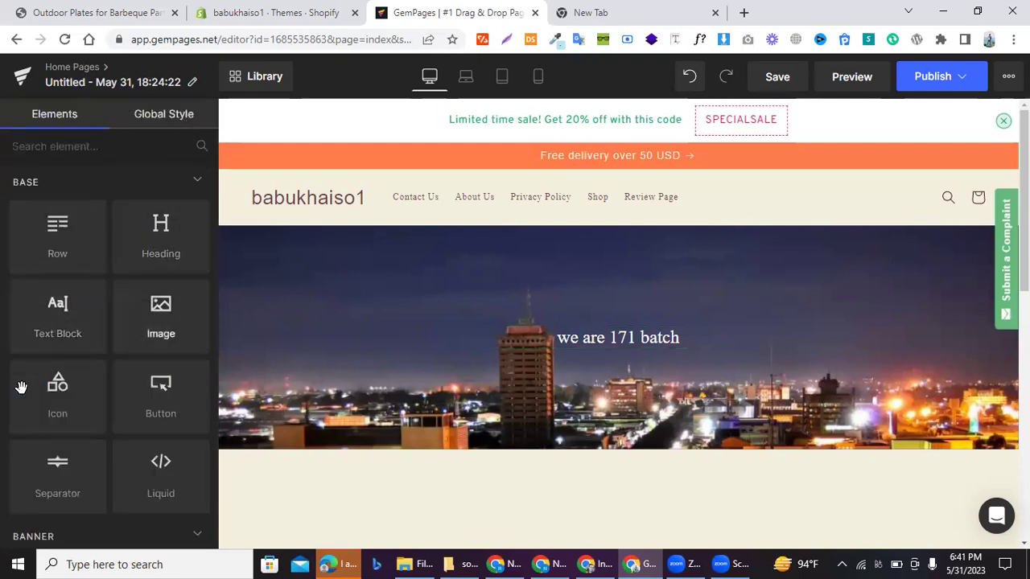
scroll(109, 265, down, 1)
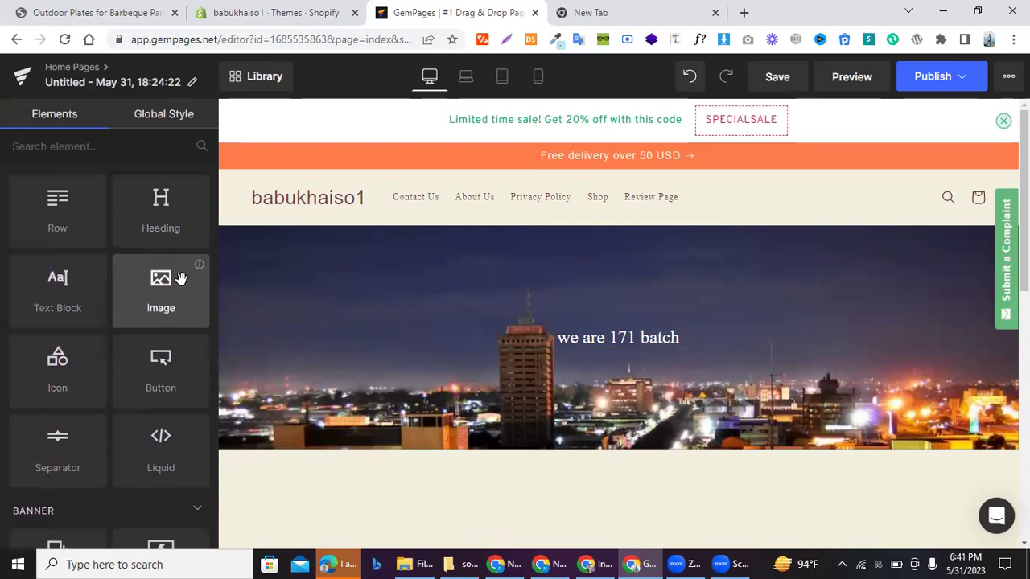
drag(40, 315, 559, 357)
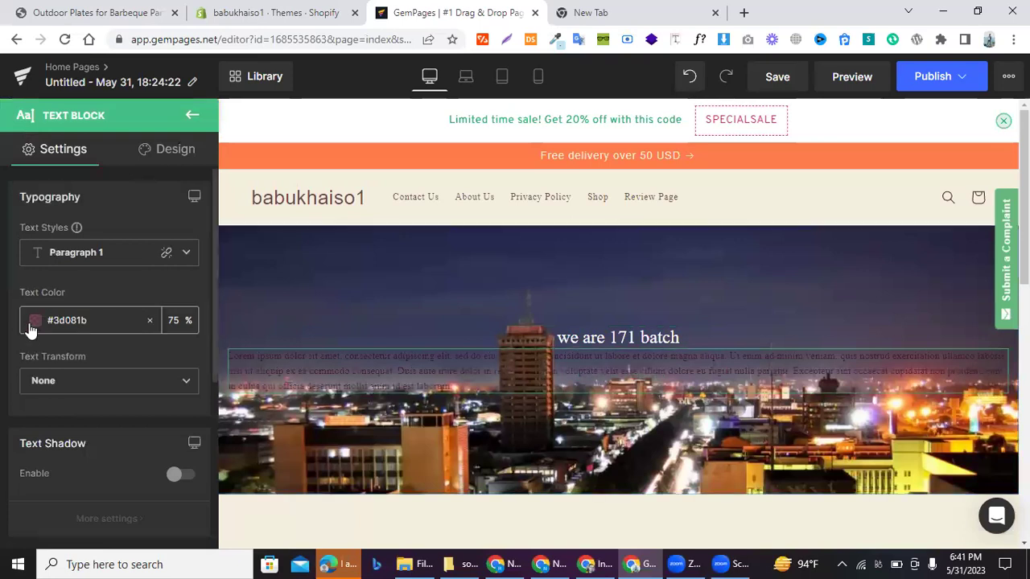
click(33, 321)
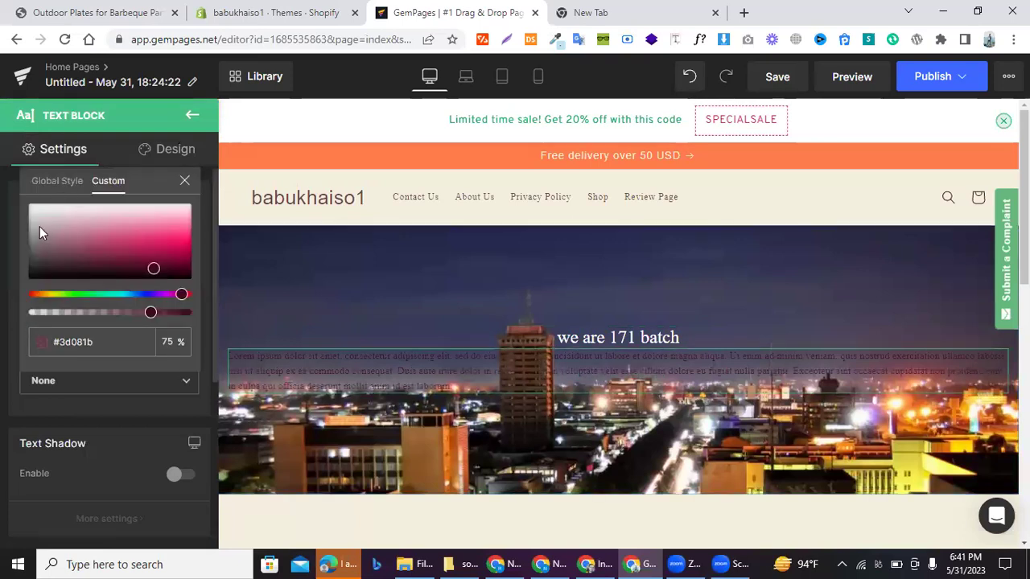
click(28, 204)
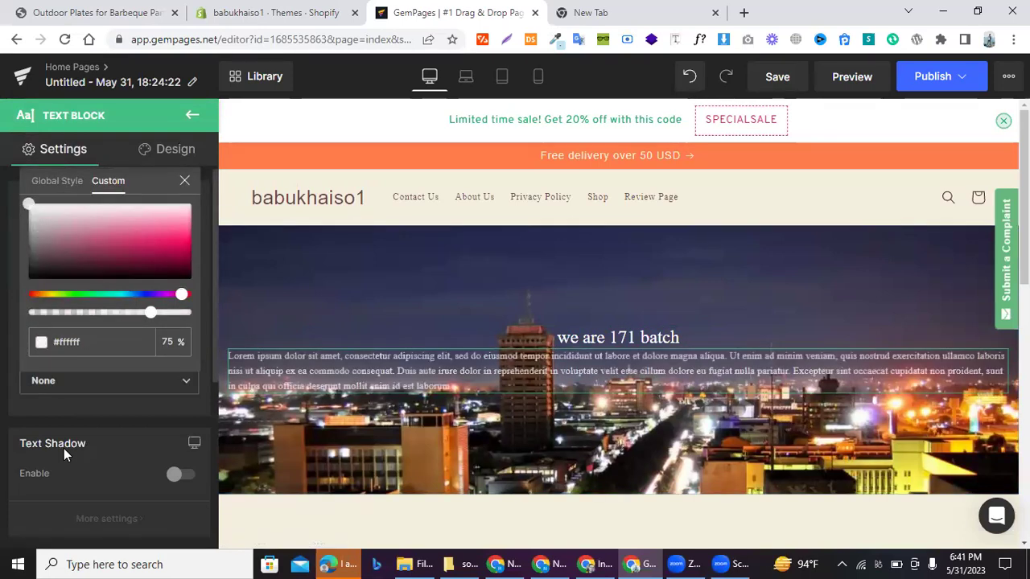
- Switch to the empty browser tab, search Google for "lorem lipsum" and open the lipsum.com generator site
click(581, 12)
text(o)
key(BackSpace)
key(BackSpace)
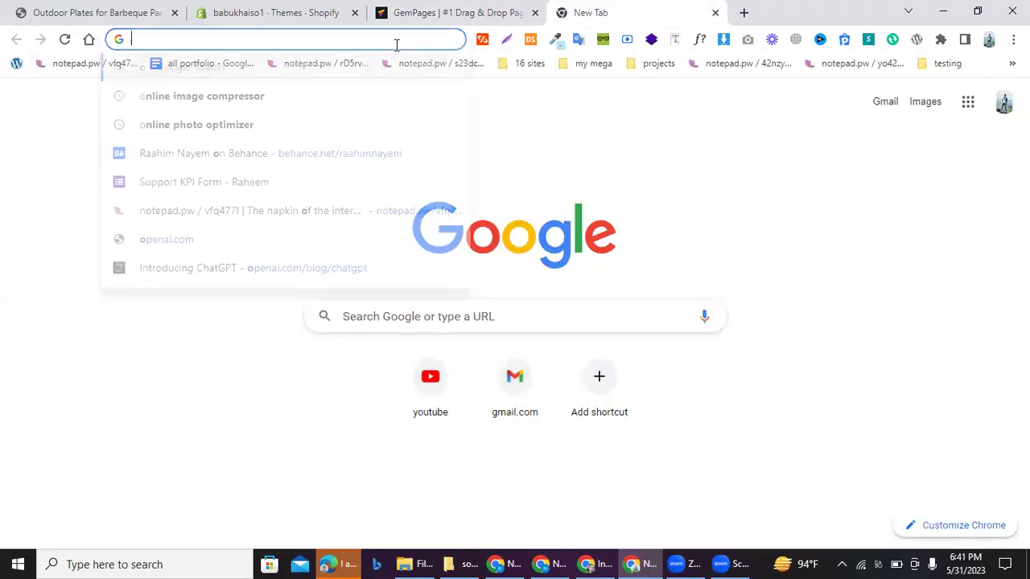
text(lorem i)
key(Return)
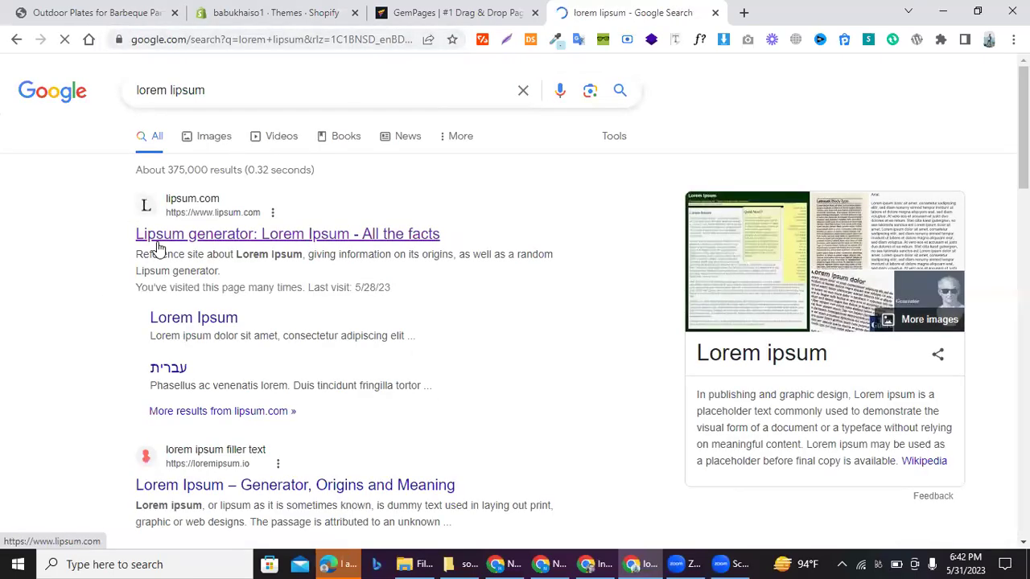
click(158, 247)
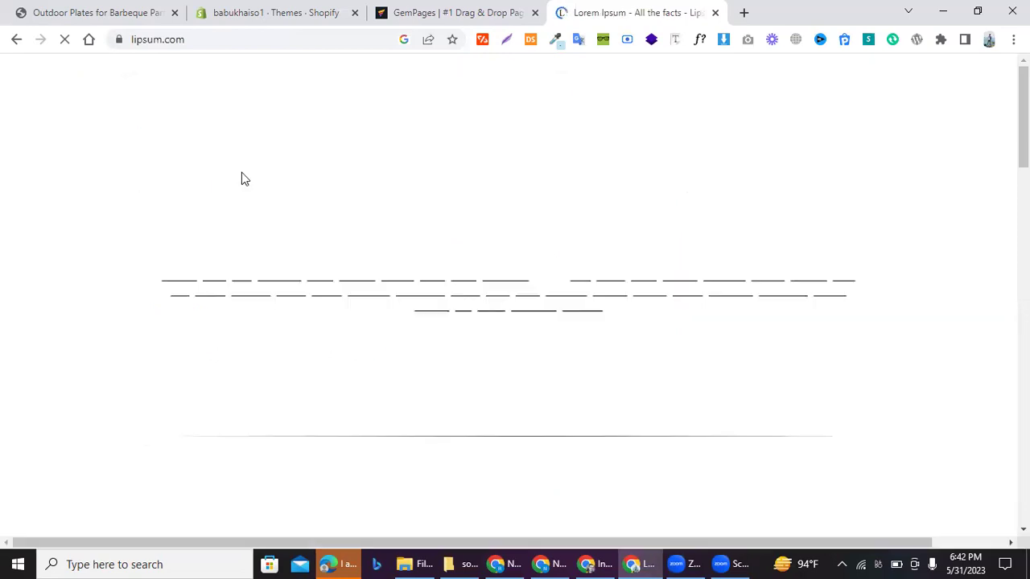
- Copy the "What is Lorem Ipsum?" paragraph from its beginning through "survived not only five centuries,"
scroll(163, 345, down, 3)
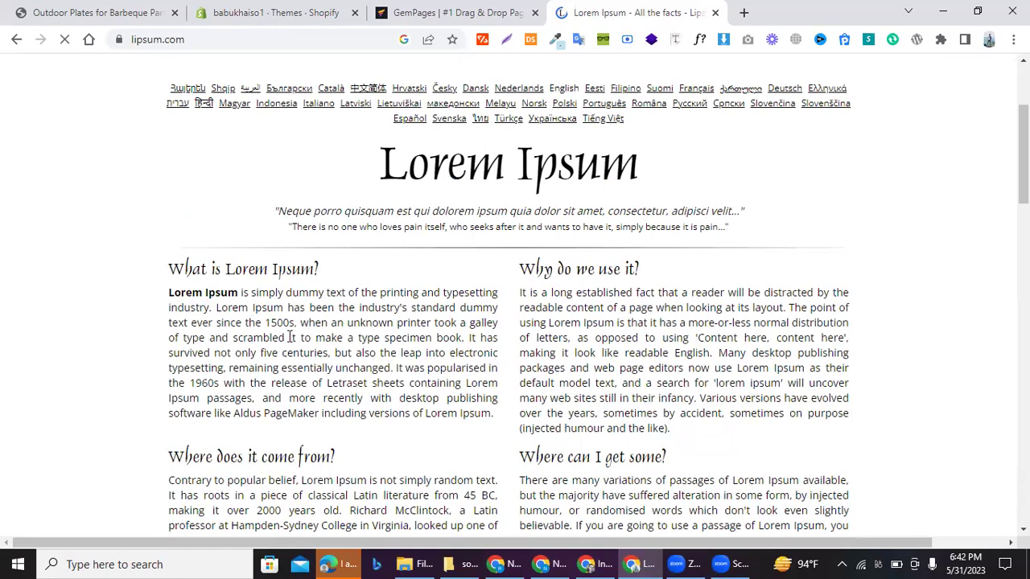
drag(291, 337, 269, 323)
click(194, 299)
drag(168, 293, 332, 353)
key(ctrl+c)
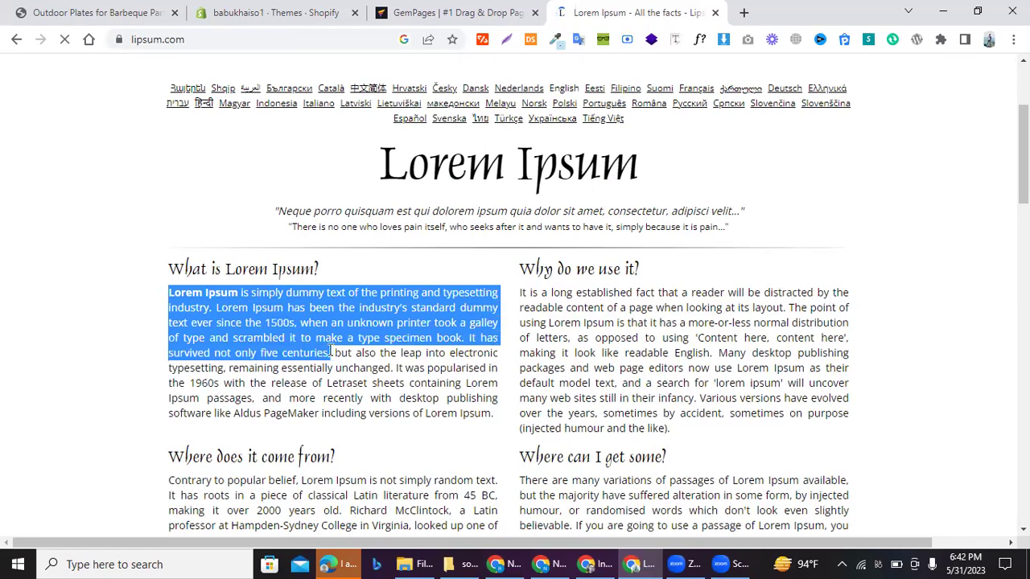
- Return to the GemPages editor and try replacing the text block's placeholder with the copied passage, keeping its source formatting
click(451, 13)
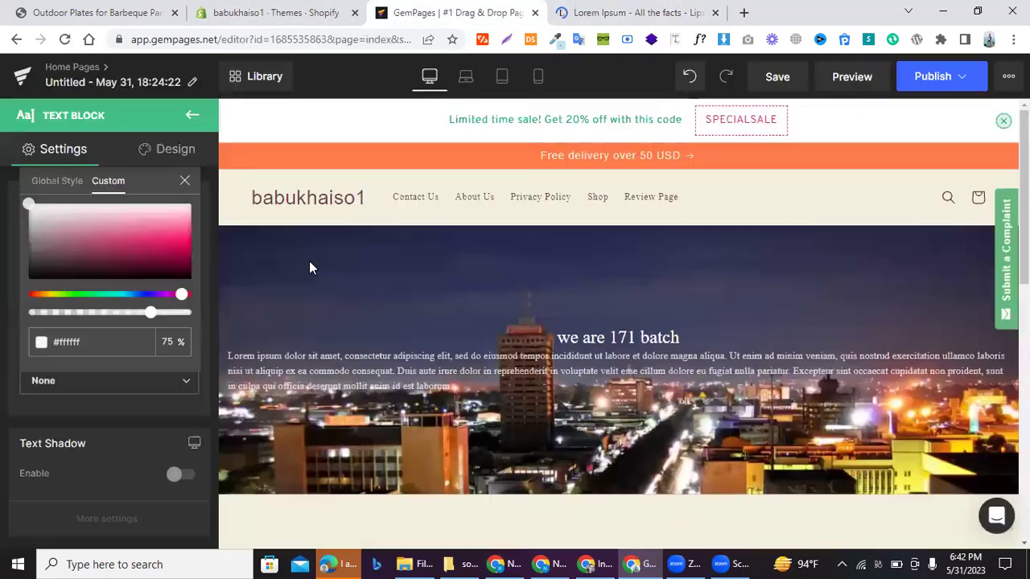
click(331, 364)
double_click(330, 356)
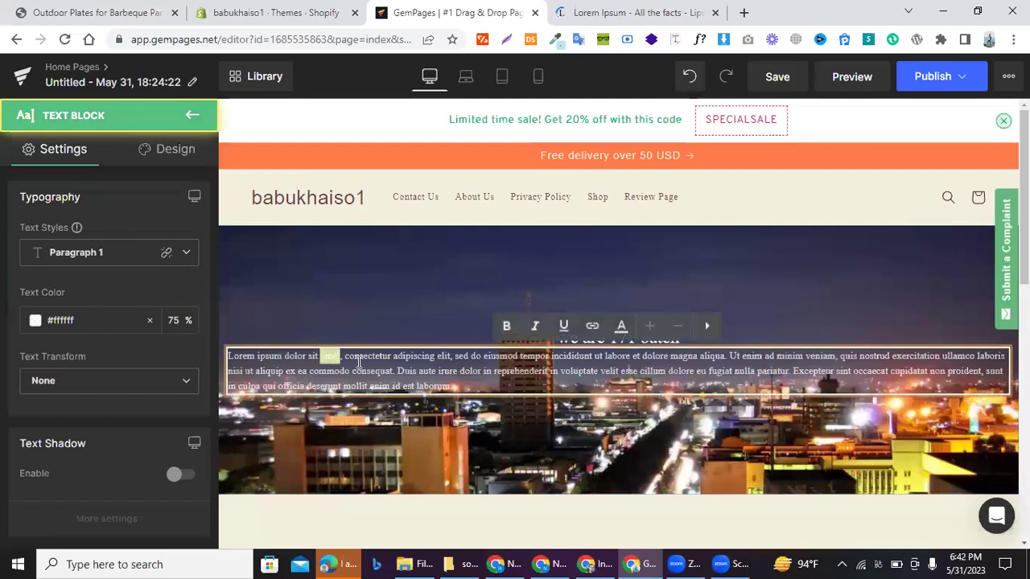
key(ctrl+a)
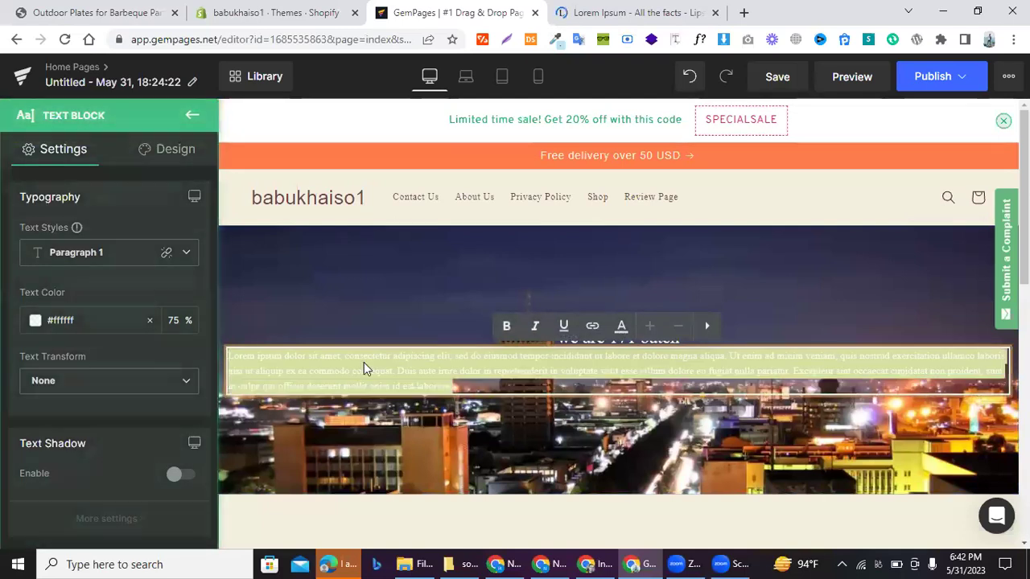
key(ctrl+v)
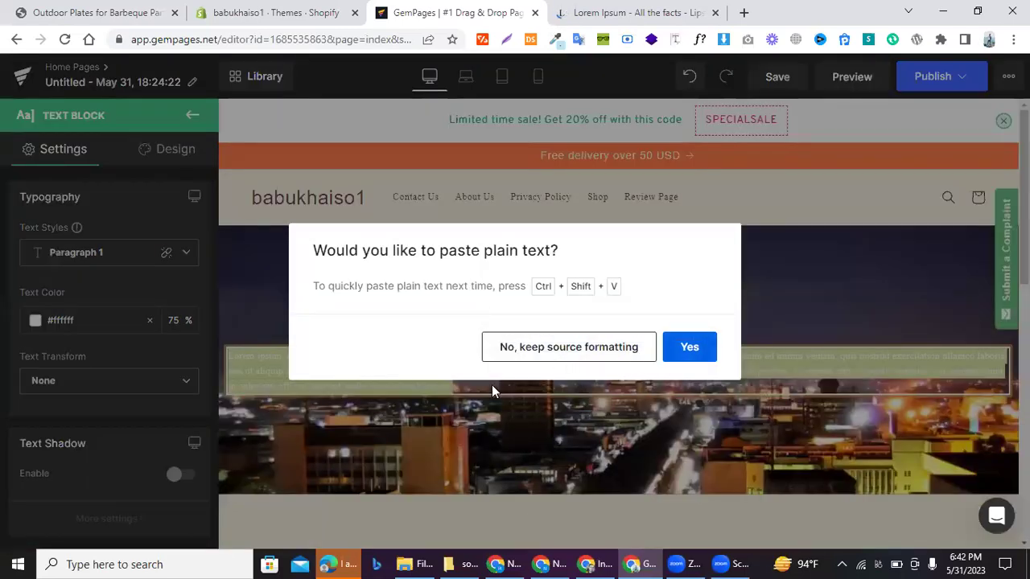
click(505, 350)
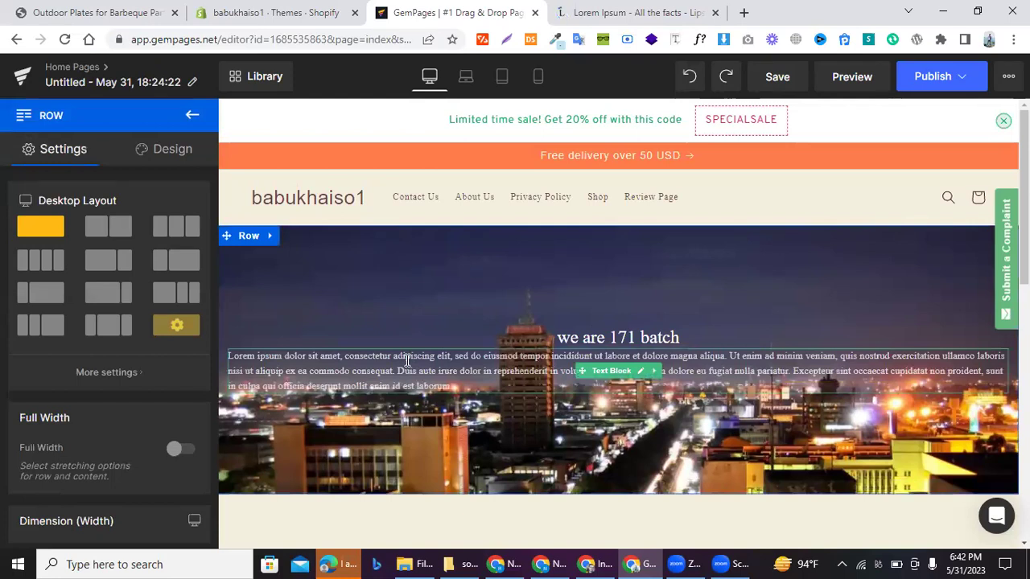
- Replace all of the text block's placeholder text with the copied Lorem Ipsum passage as plain text
double_click(441, 365)
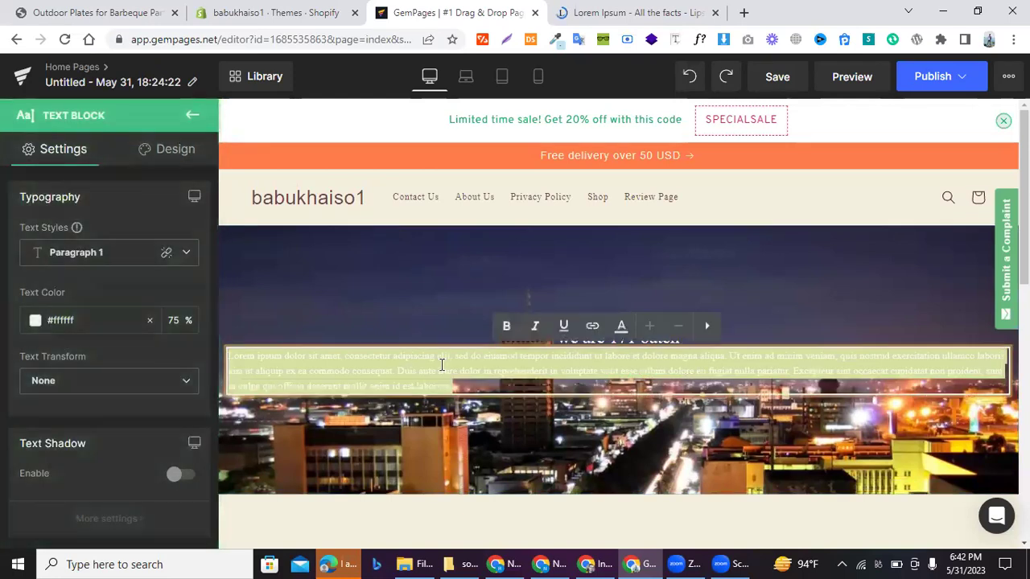
key(ctrl+v)
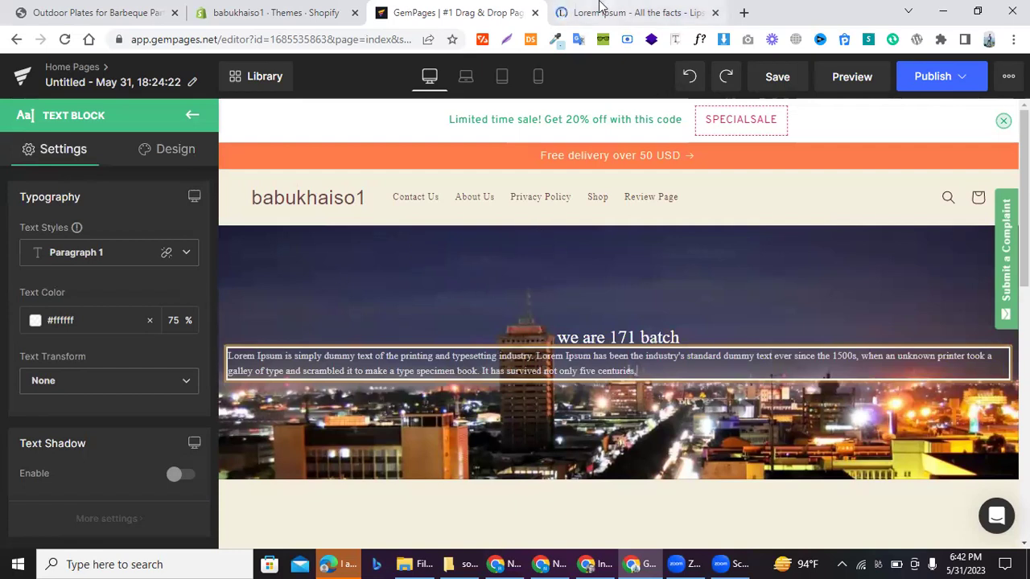
key(ctrl+Tab)
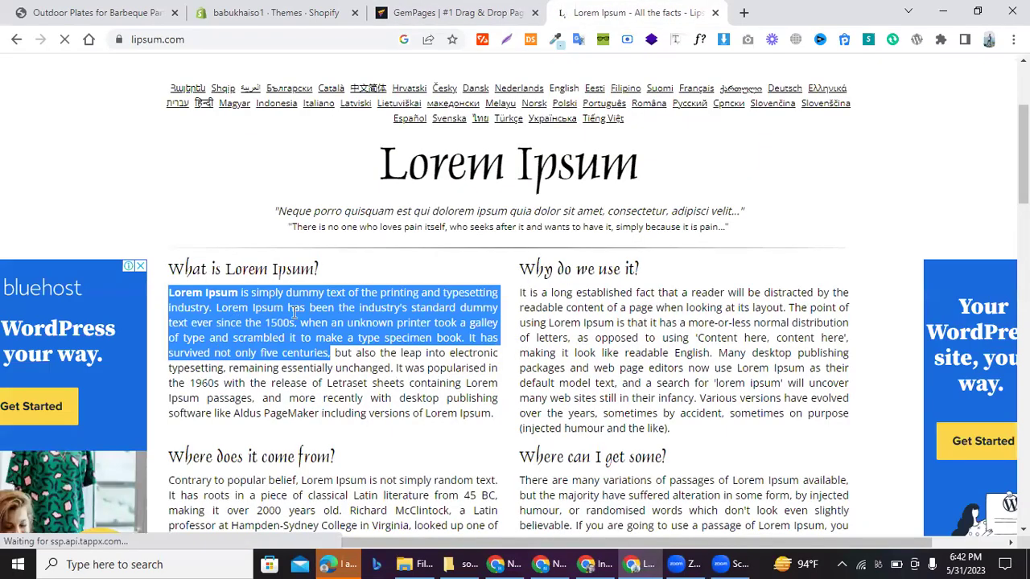
click(295, 312)
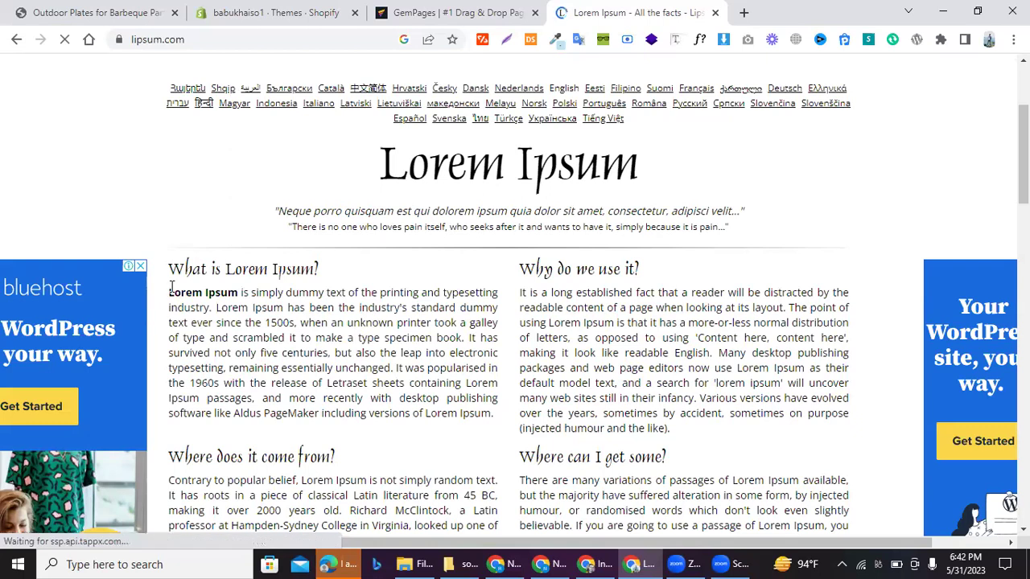
drag(168, 293, 338, 336)
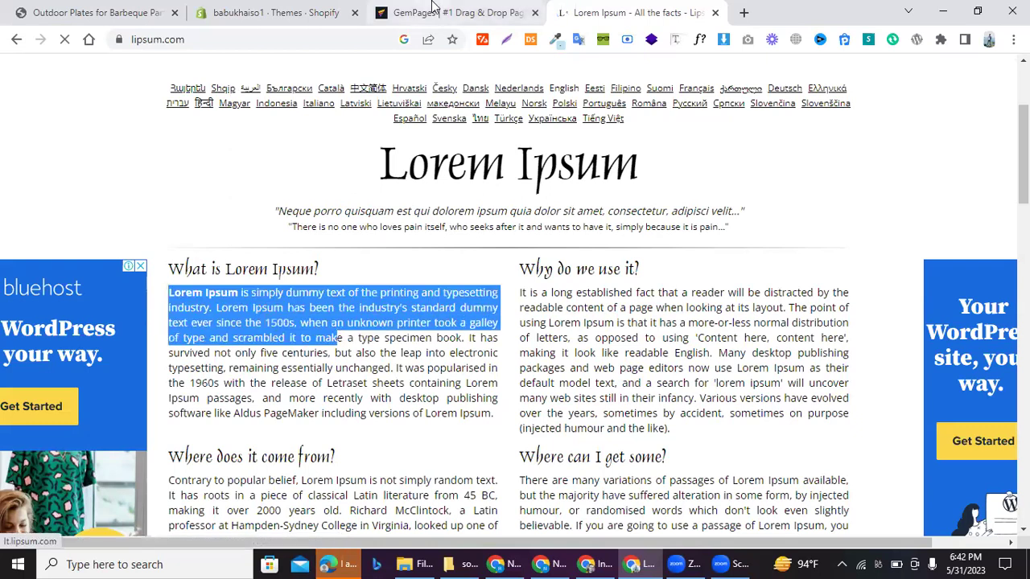
click(426, 11)
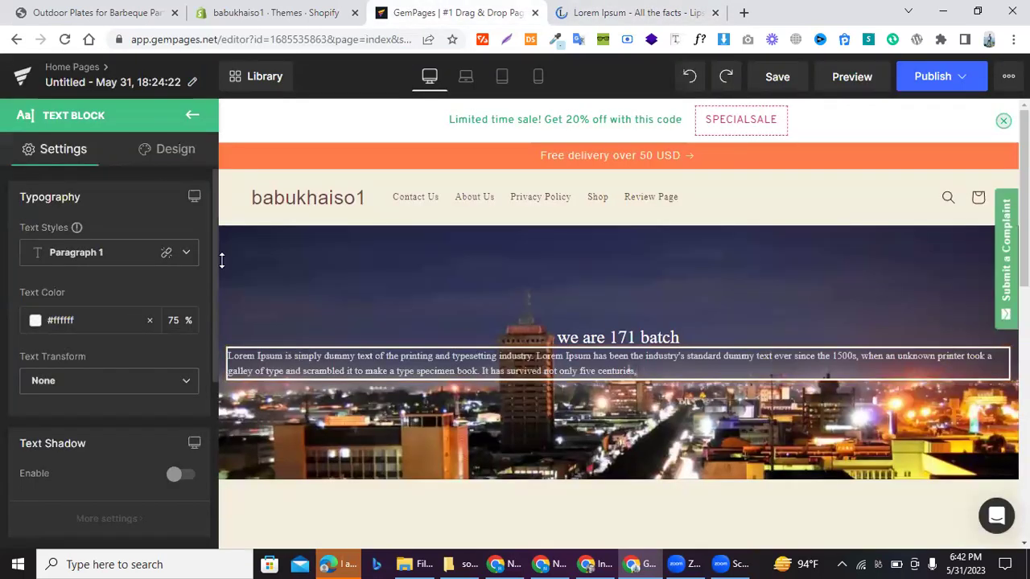
- Open the text block's spacing design settings and examine the preset sizes offered for its left margin
click(169, 156)
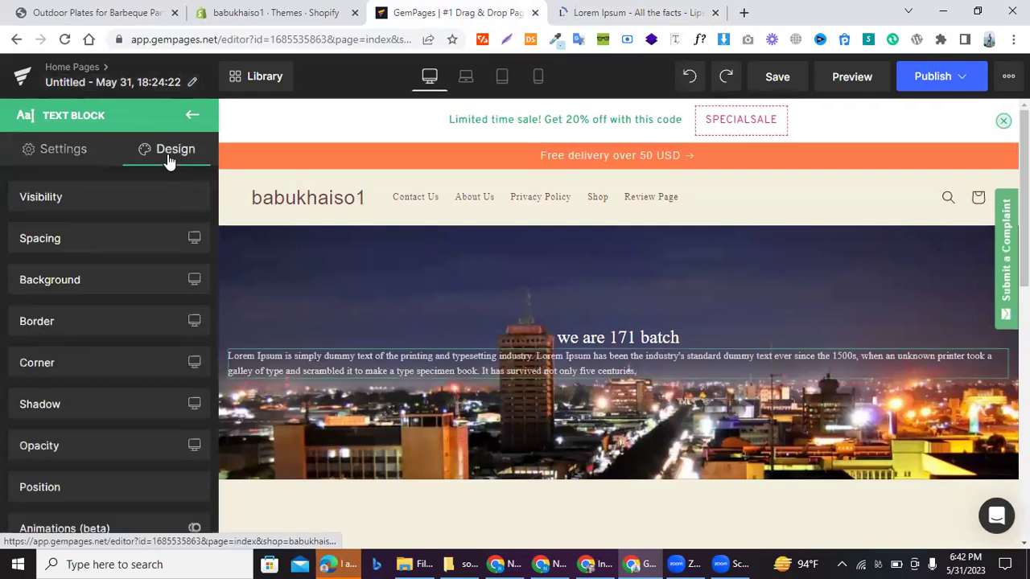
click(57, 251)
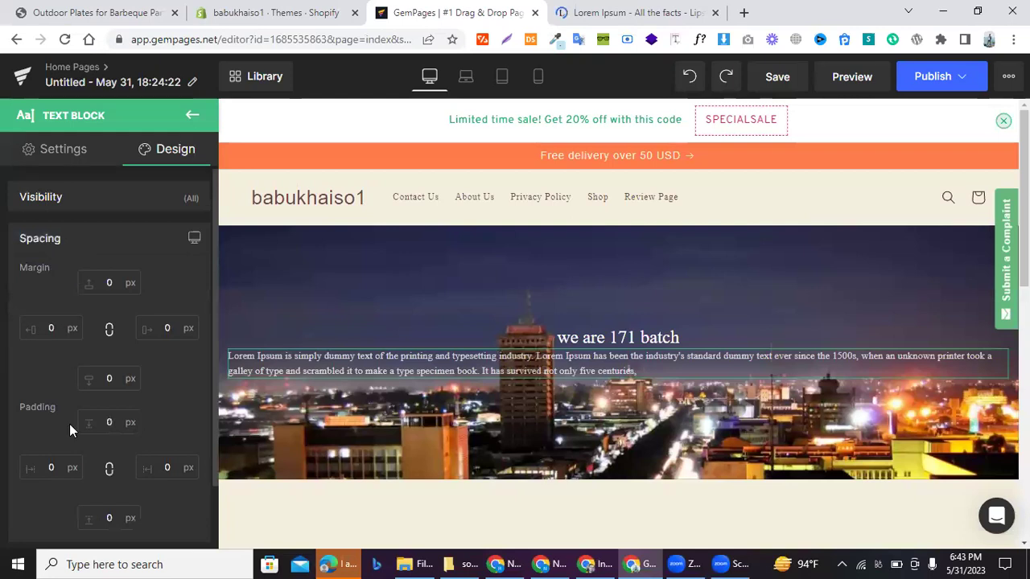
click(48, 328)
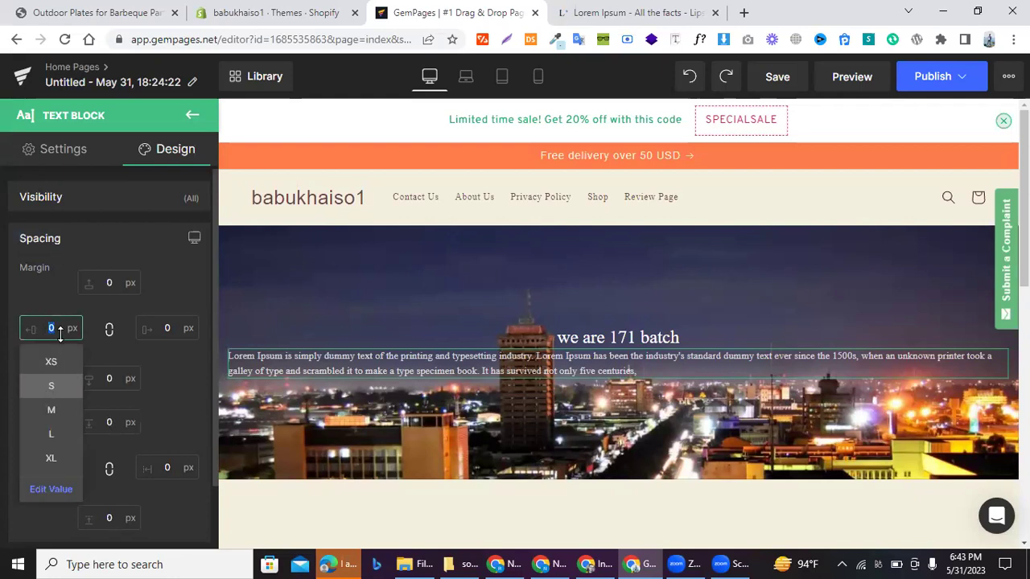
click(57, 297)
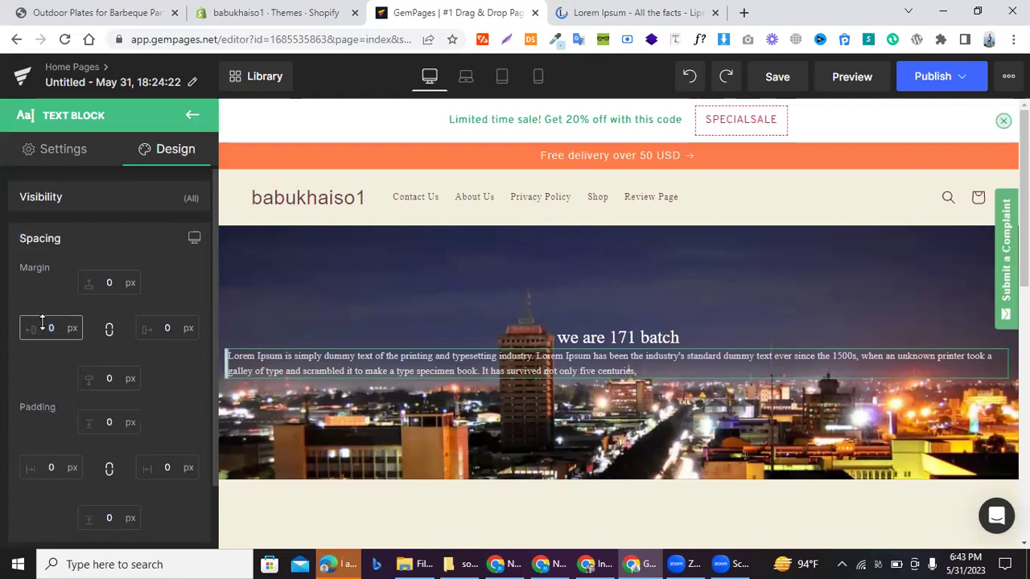
click(43, 324)
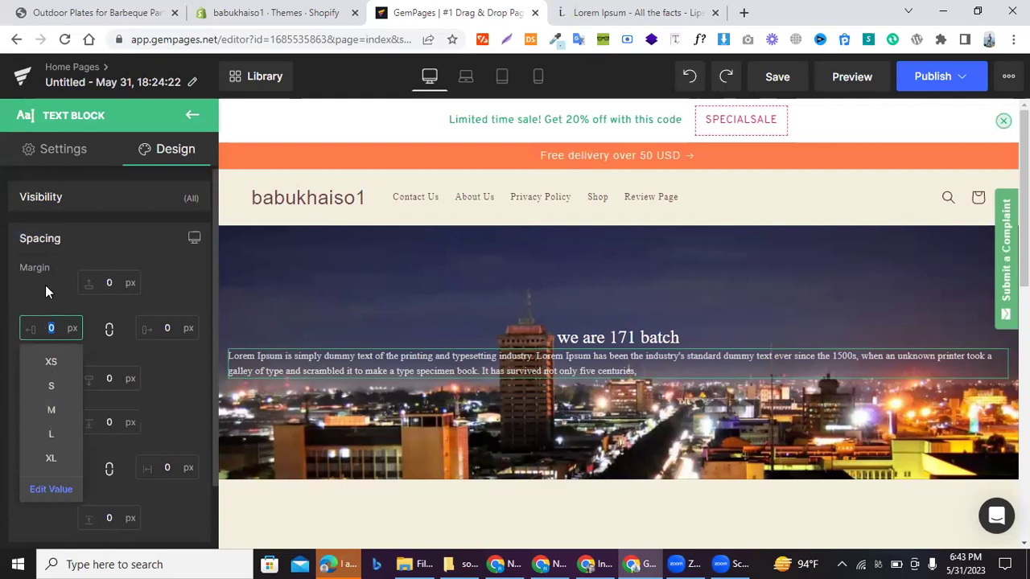
click(46, 285)
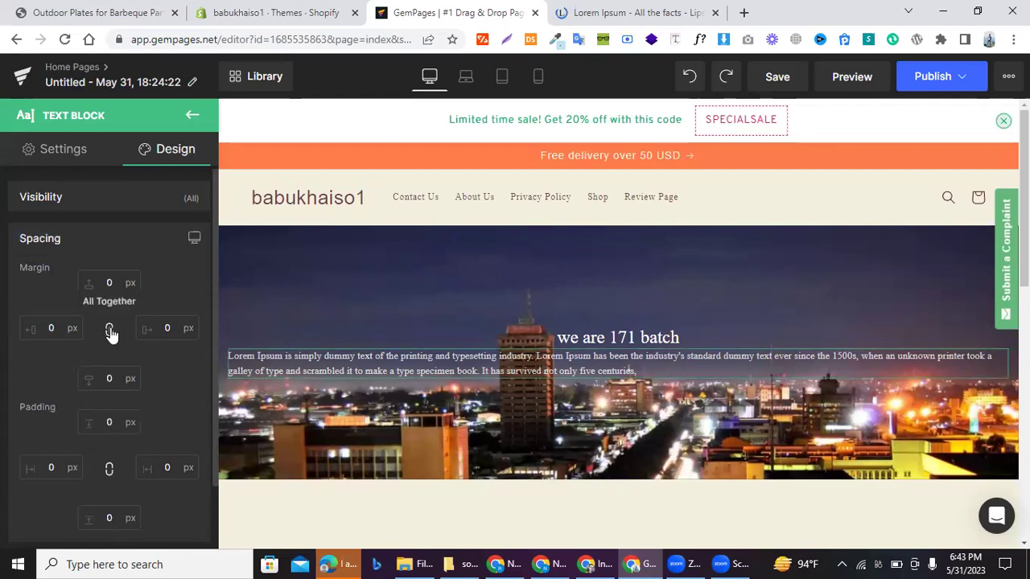
- Try a larger top margin on the text block and clear it back to 0 px
click(110, 330)
click(106, 282)
text(49)
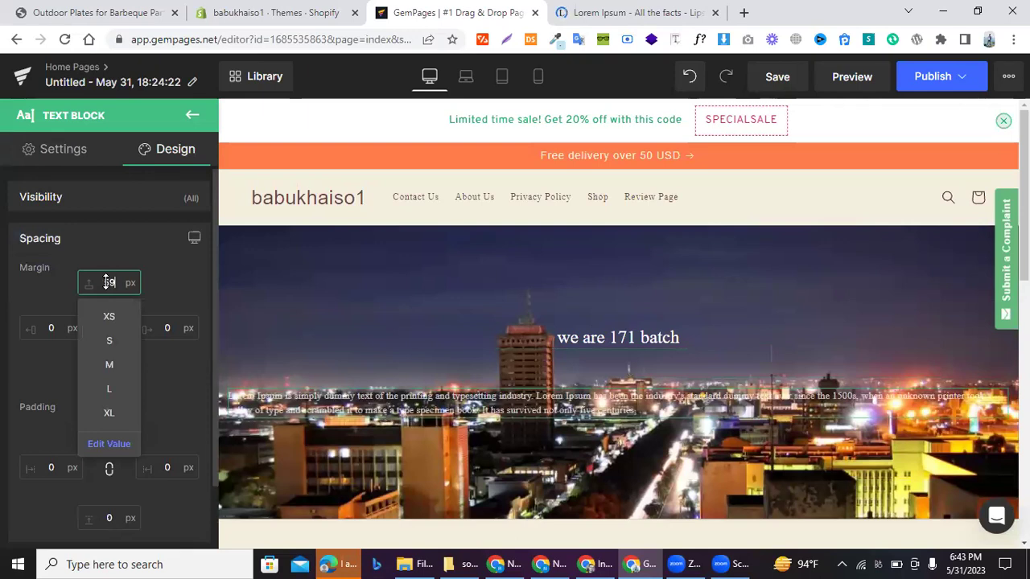
key(BackSpace)
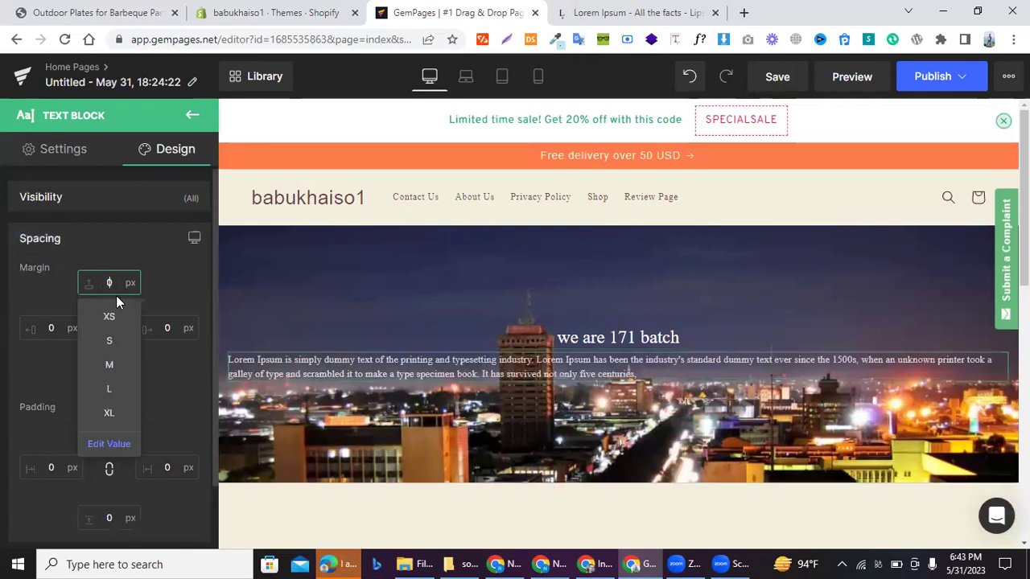
click(32, 288)
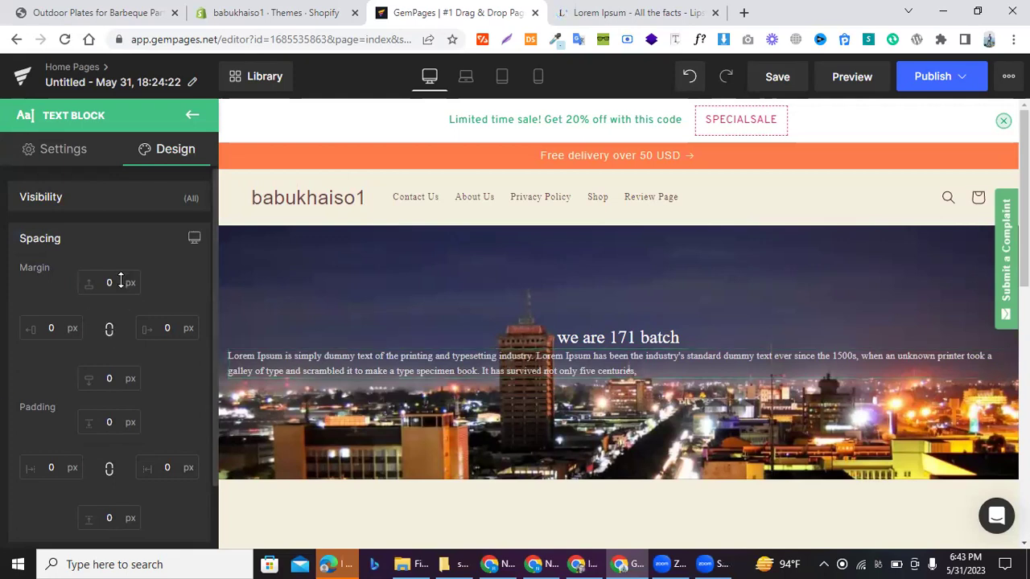
- Link the text block's four margins together and try 50 px on all sides
click(109, 329)
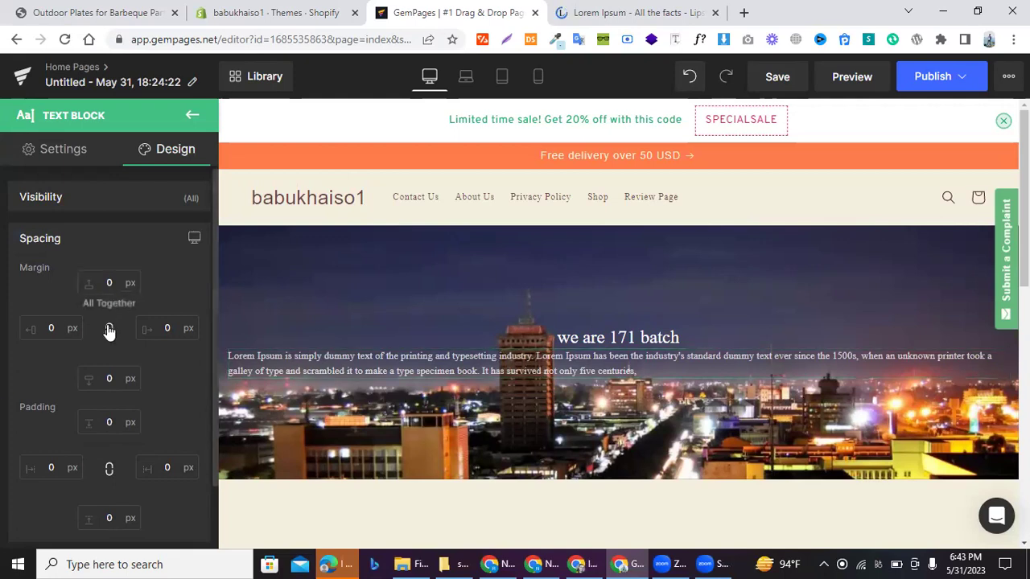
click(108, 283)
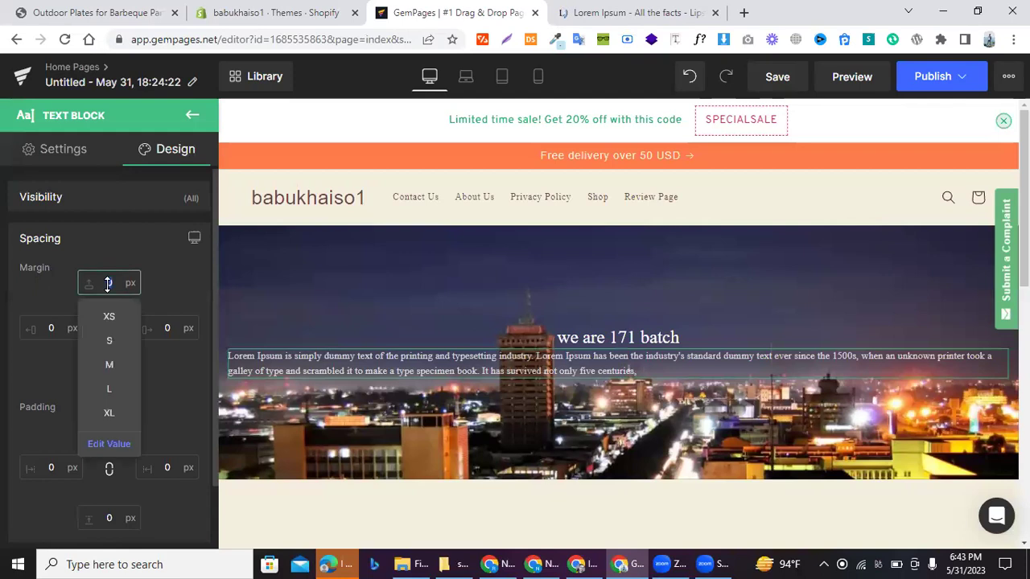
text(50)
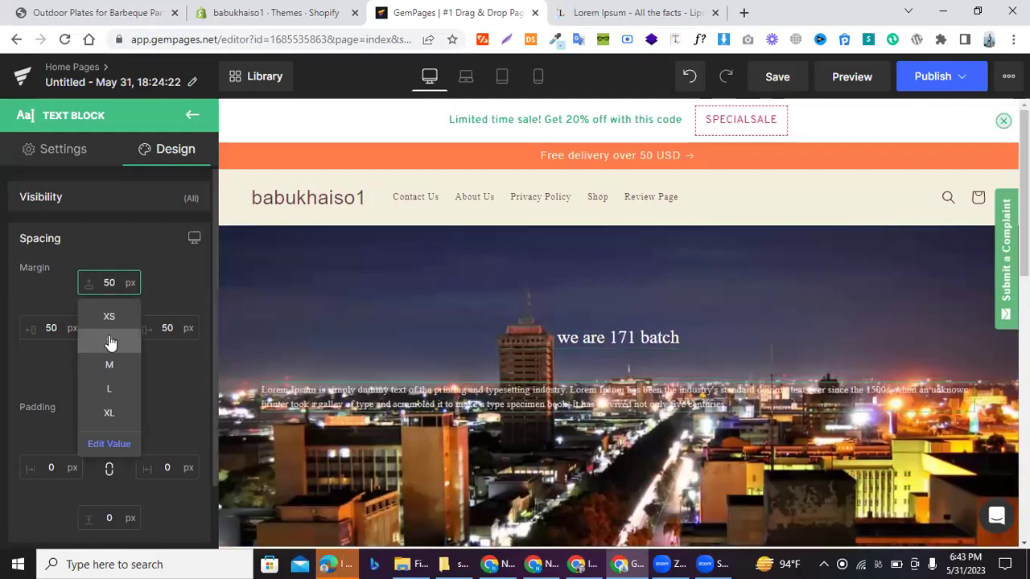
click(57, 278)
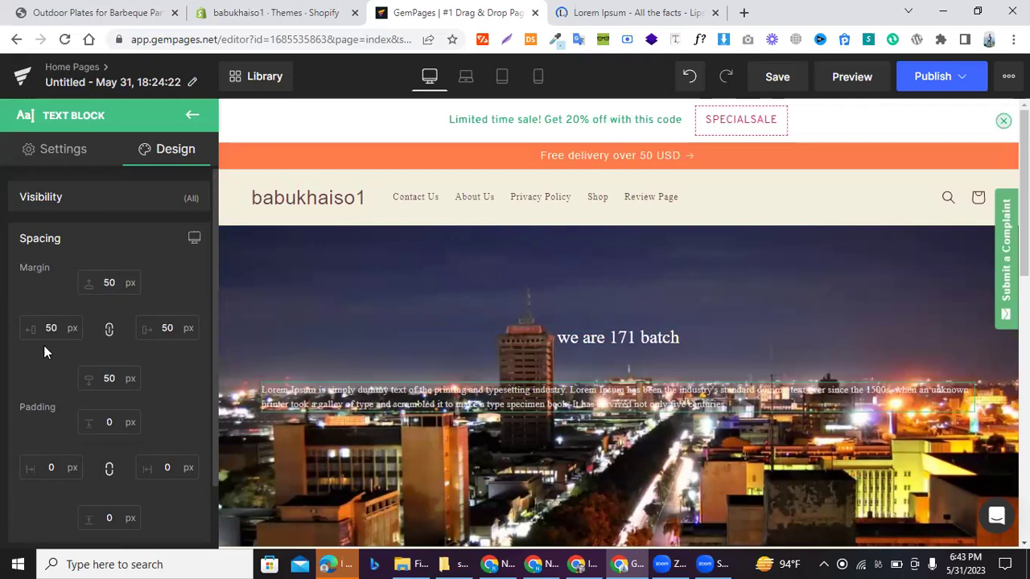
- Reset all of the text block's linked margins to 0 px and unlink them for individual editing
click(109, 330)
click(110, 332)
click(105, 283)
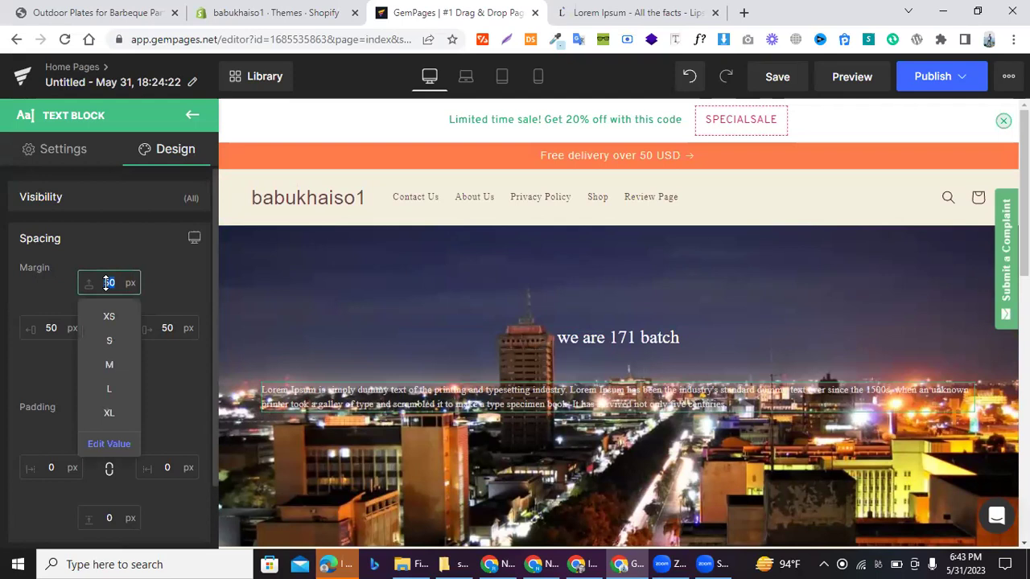
text(0)
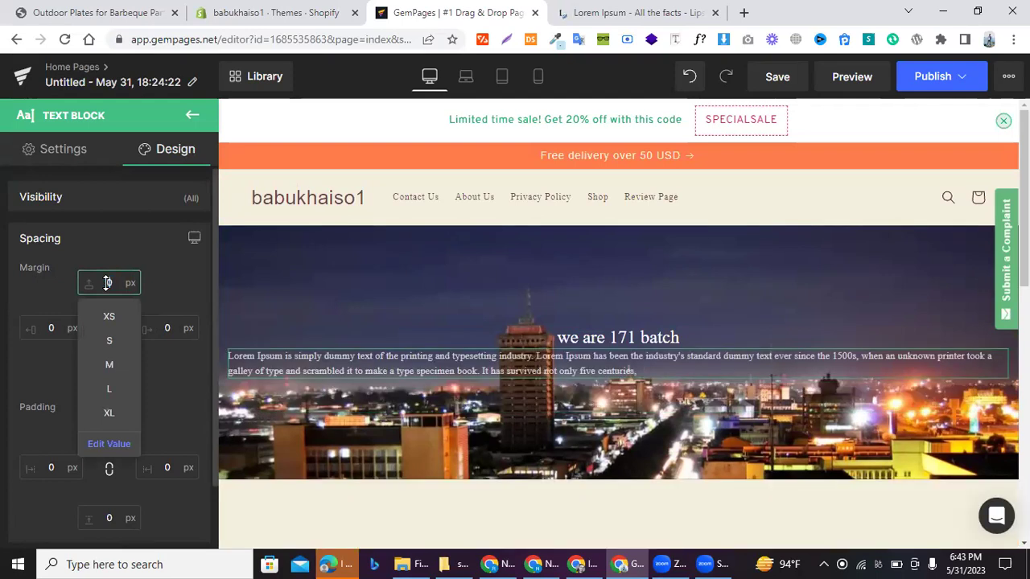
click(54, 382)
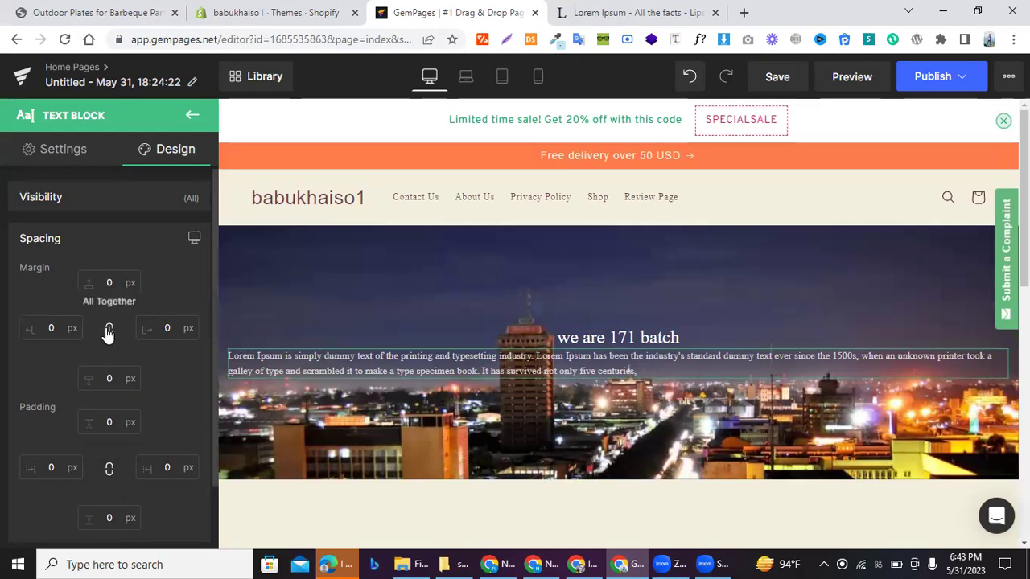
- Set the text block's left and right margins individually to 50 px each
click(48, 329)
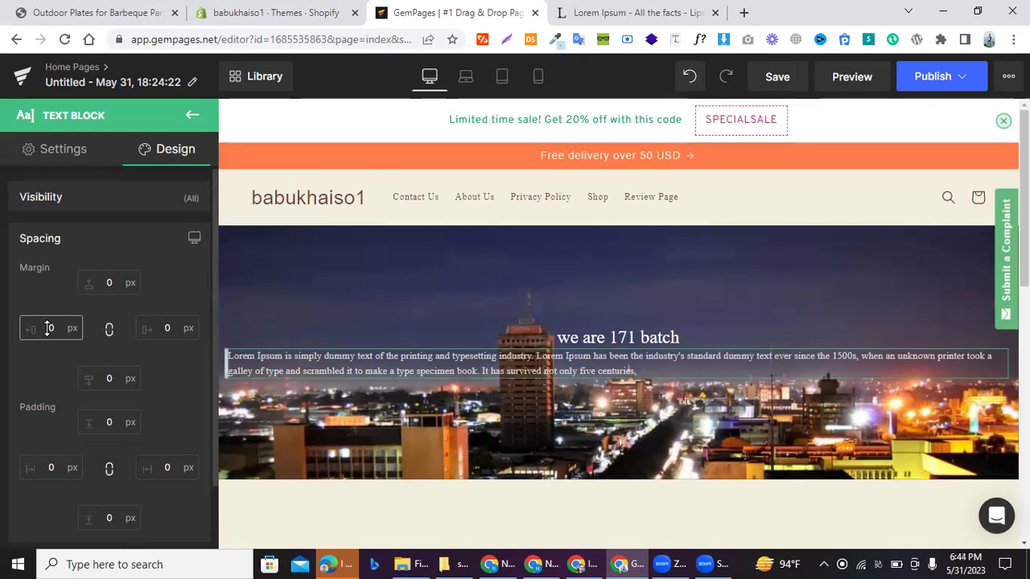
click(48, 329)
text(5)
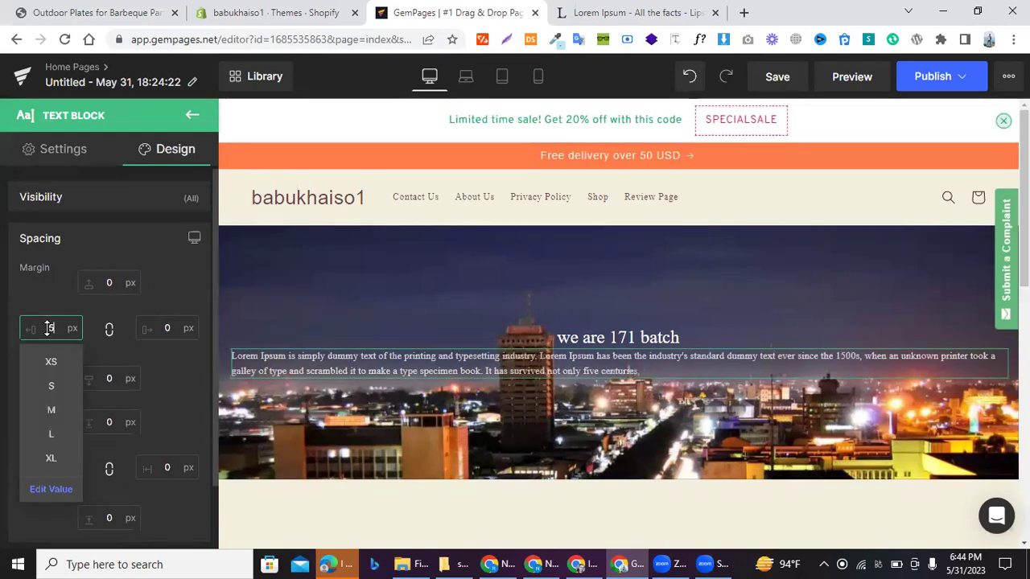
text(0)
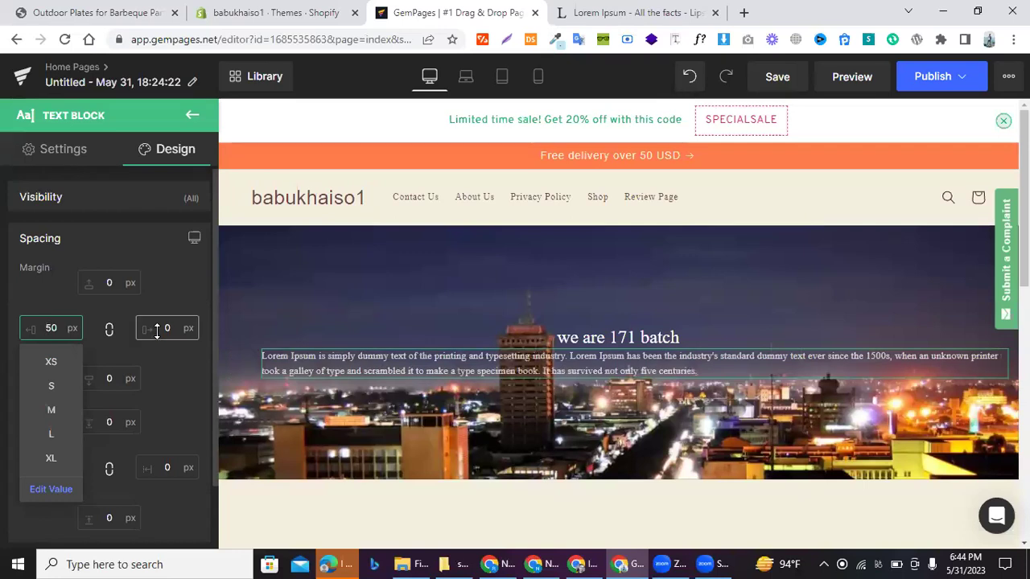
click(157, 332)
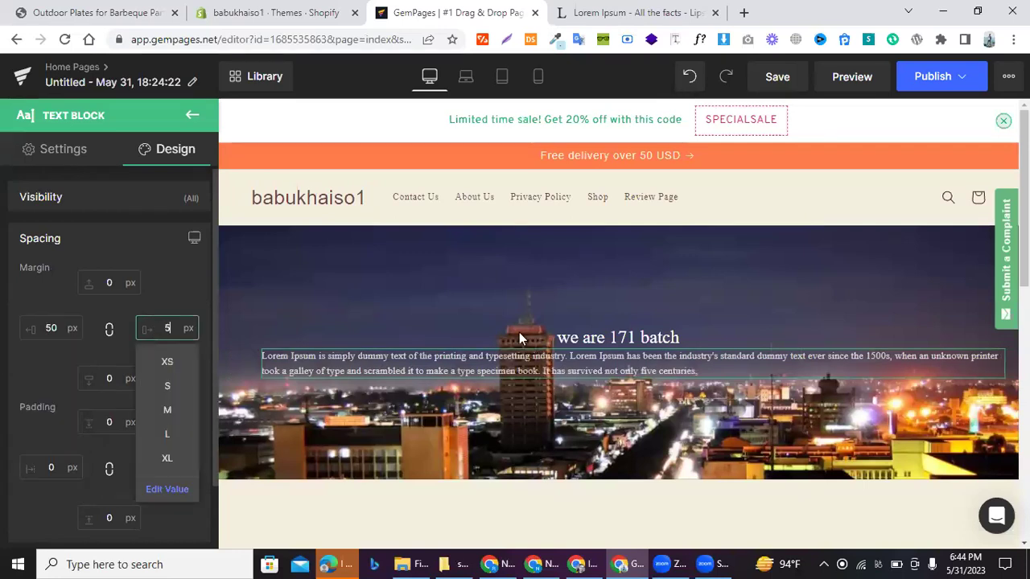
text(50)
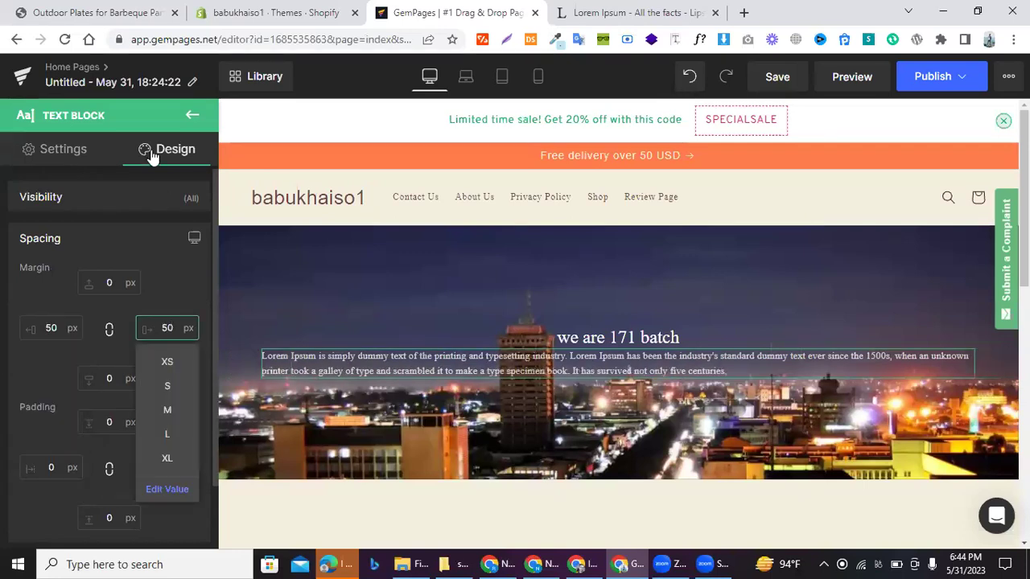
- Center-align the Lorem Ipsum text in the text block's alignment settings
click(94, 154)
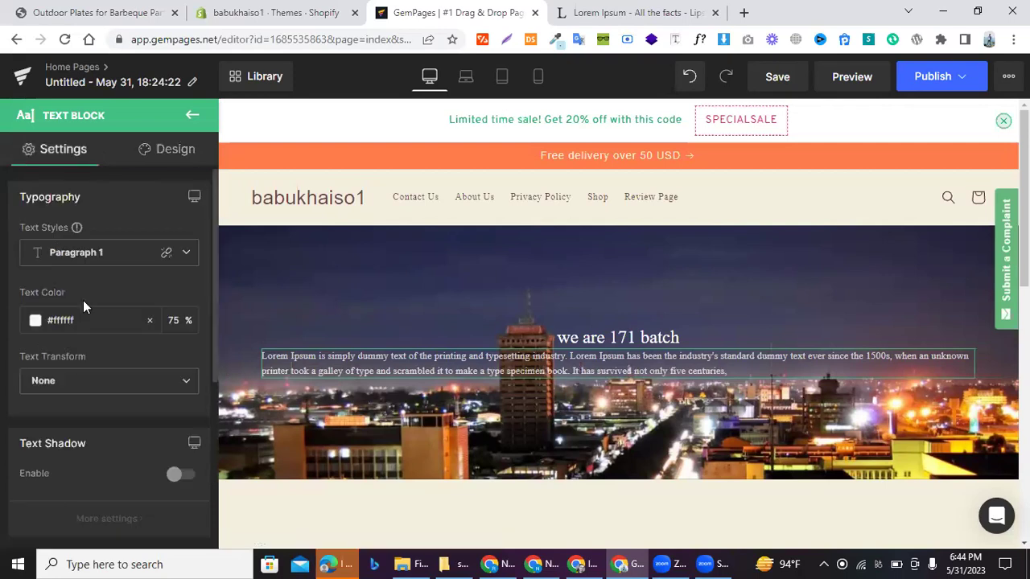
scroll(83, 300, down, 2)
scroll(81, 346, down, 2)
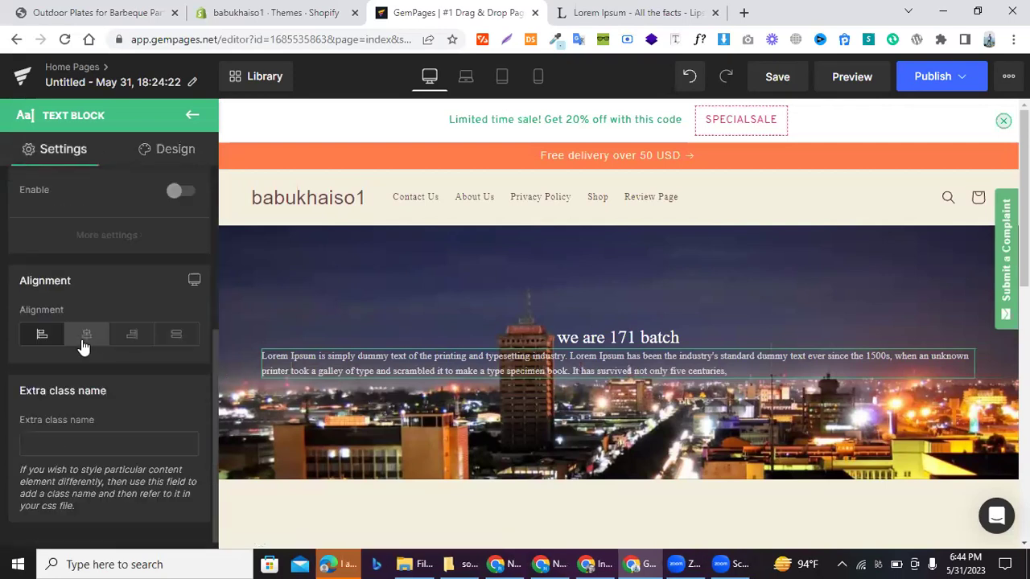
click(86, 334)
- Open the list of text styles in the text block's typography settings
scroll(86, 352, up, 3)
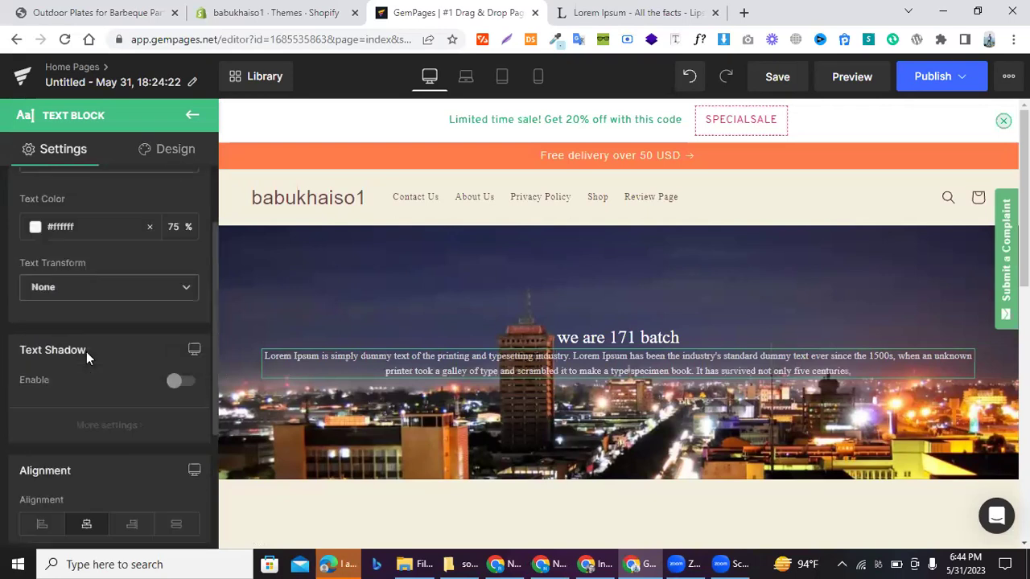
scroll(86, 352, up, 1)
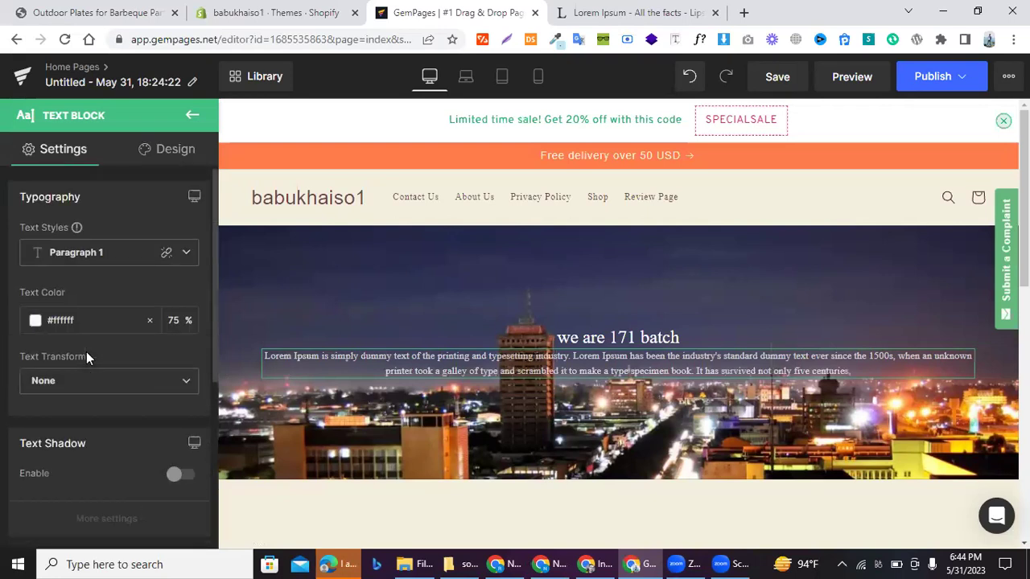
click(94, 254)
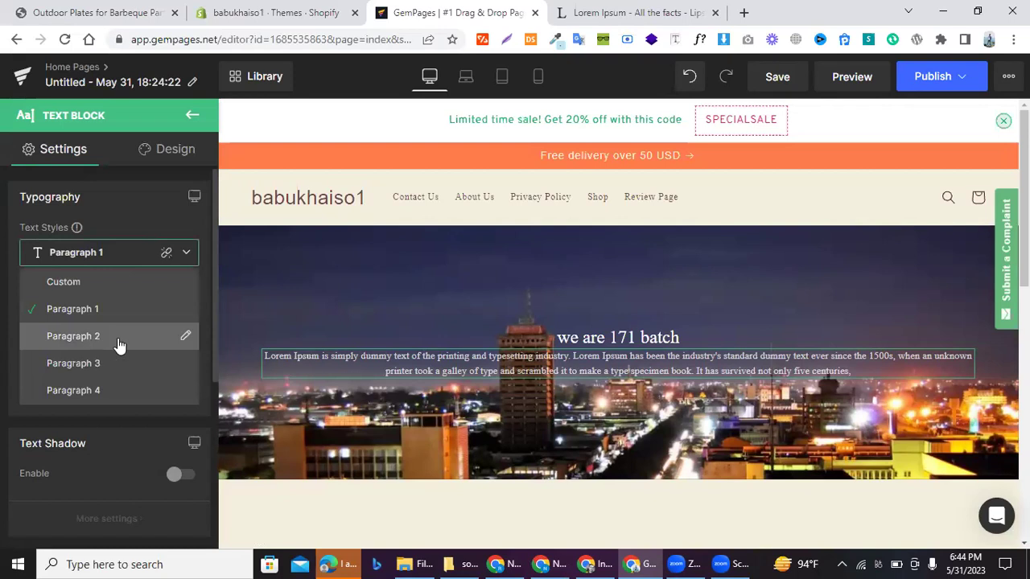
- Set the Lorem Ipsum text block's text style back to Paragraph 1
click(185, 256)
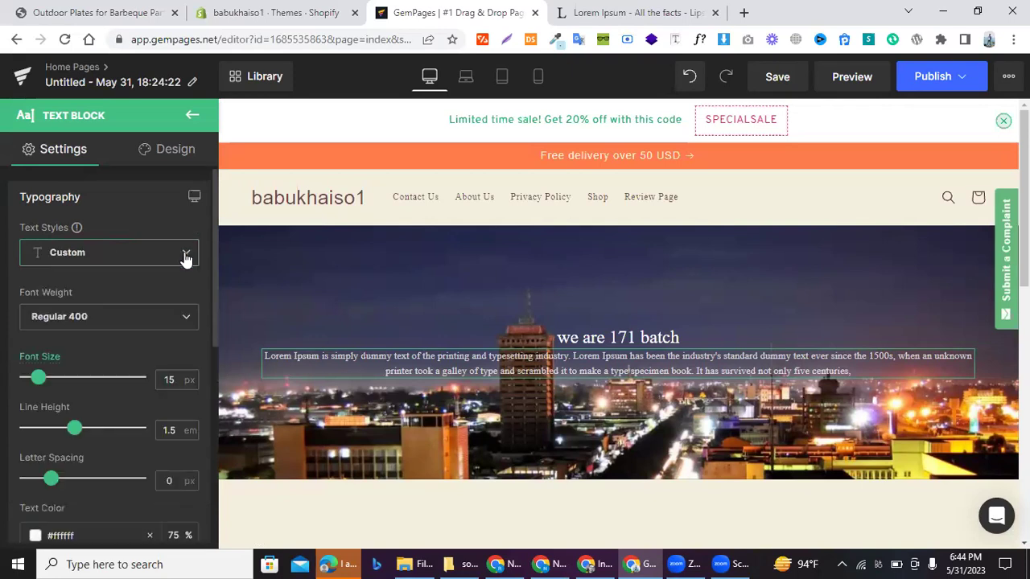
click(186, 256)
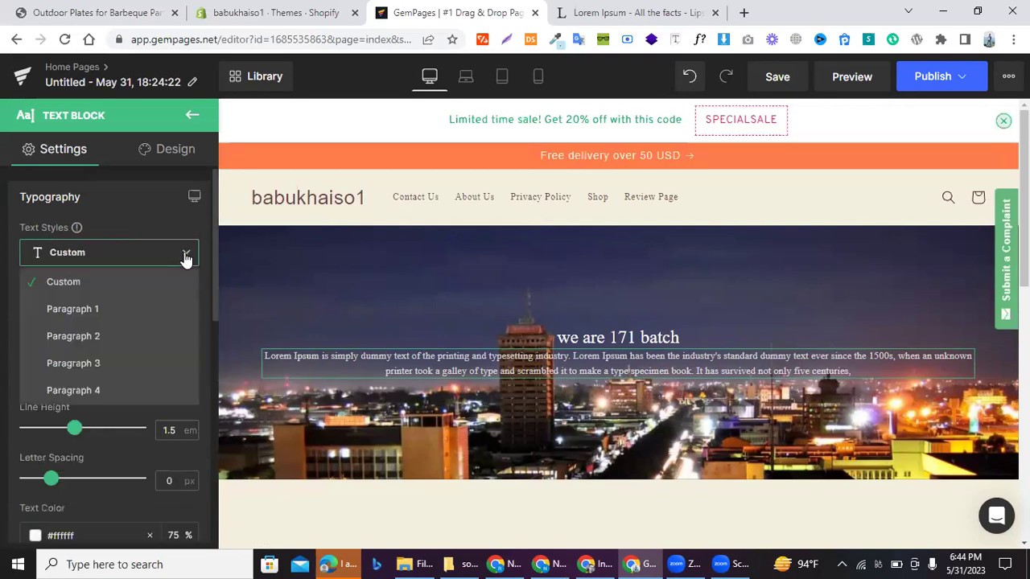
click(72, 313)
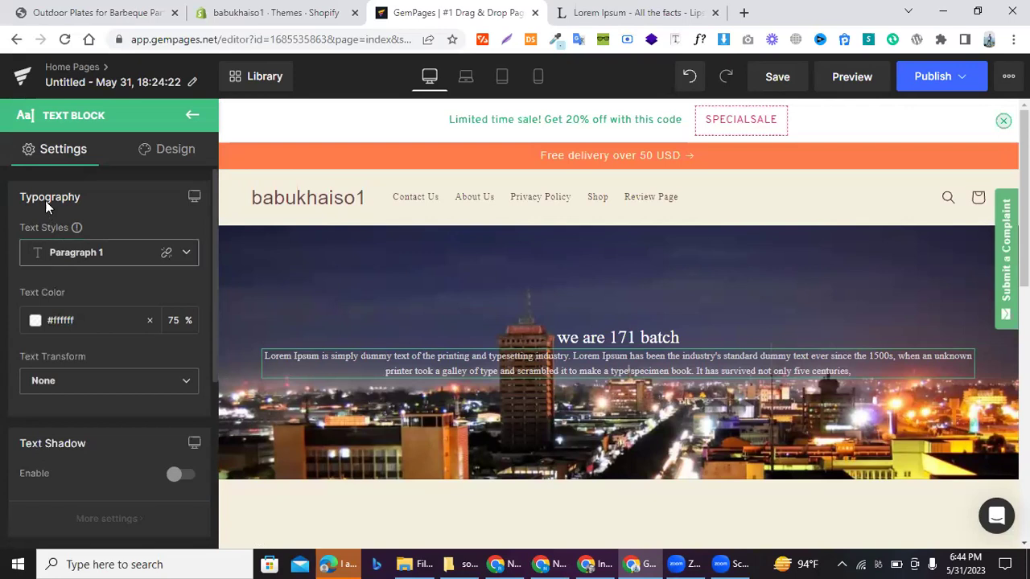
- Look through the Lorem Ipsum text block's design options, from spacing to animations, and expand its border options
click(158, 151)
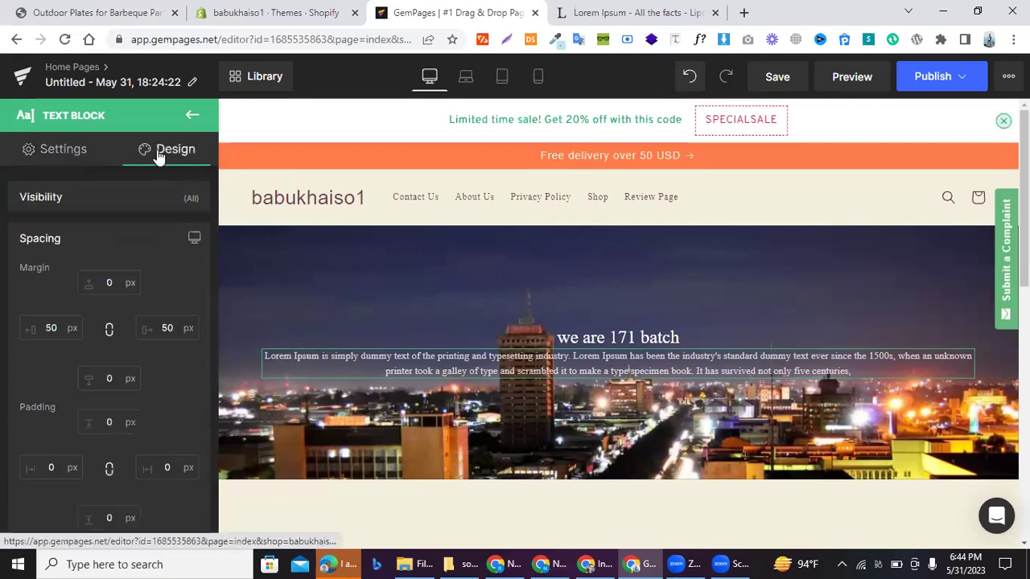
scroll(74, 335, down, 5)
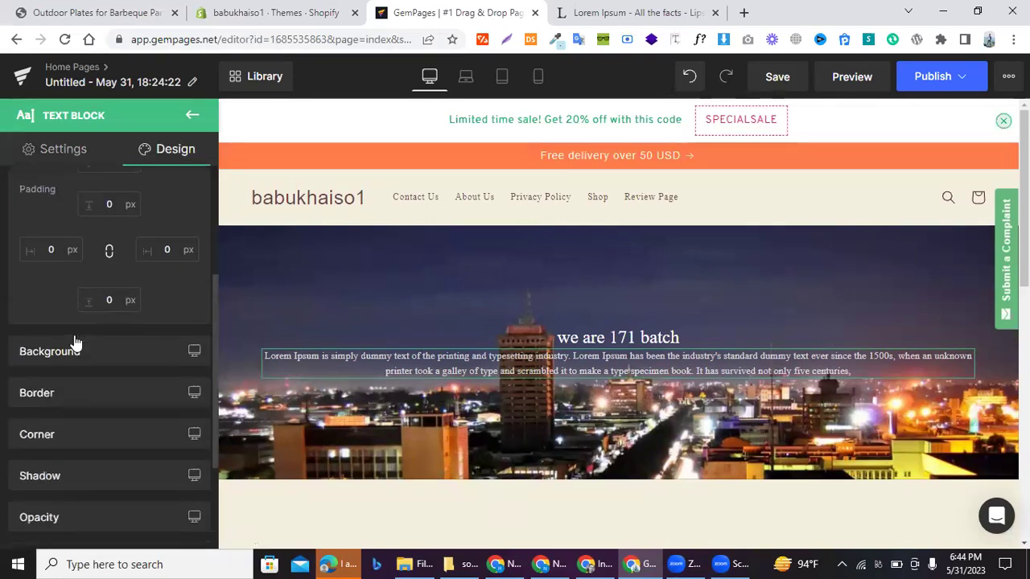
scroll(57, 438, down, 3)
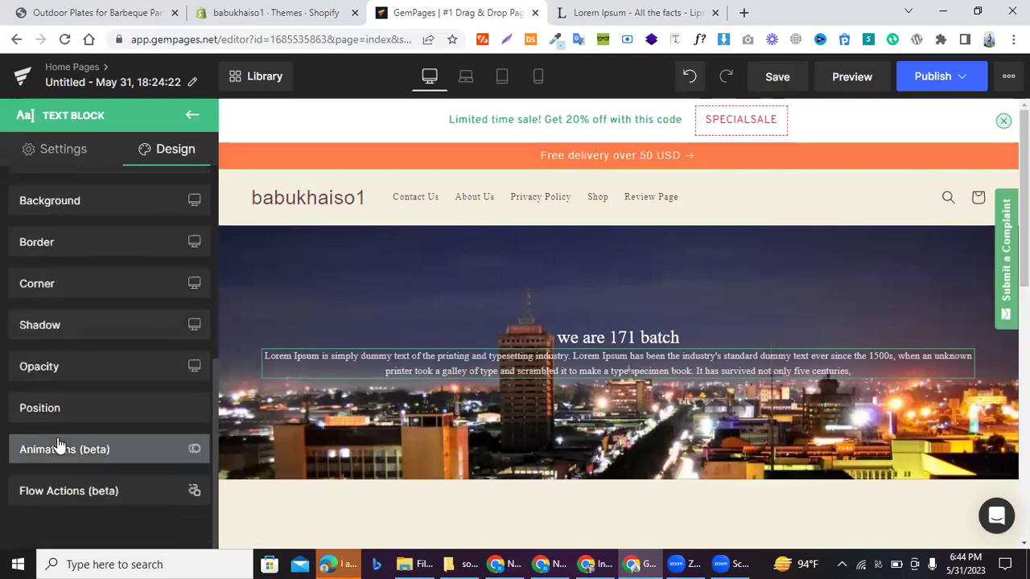
scroll(58, 445, up, 3)
scroll(57, 439, up, 3)
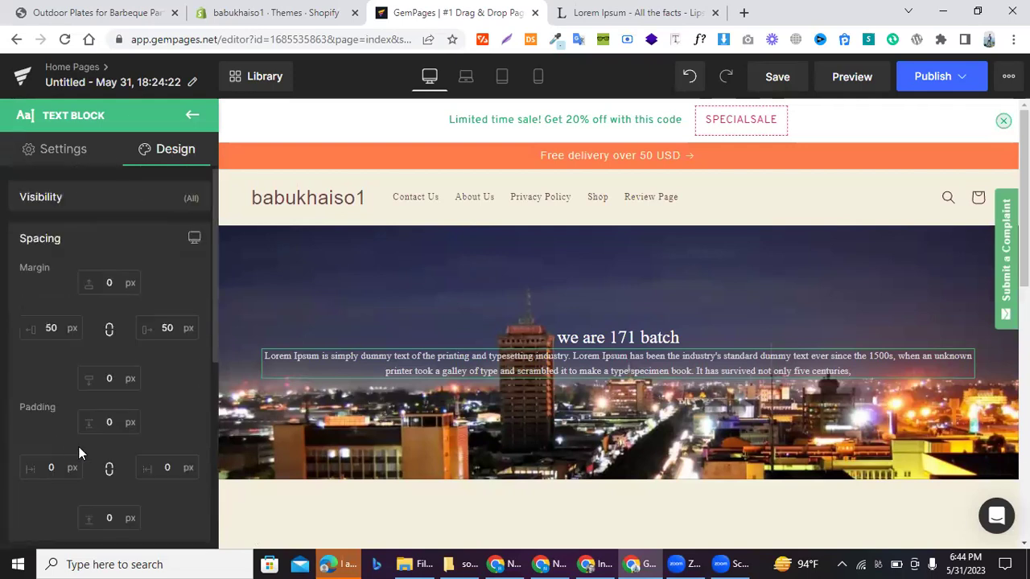
scroll(76, 391, down, 3)
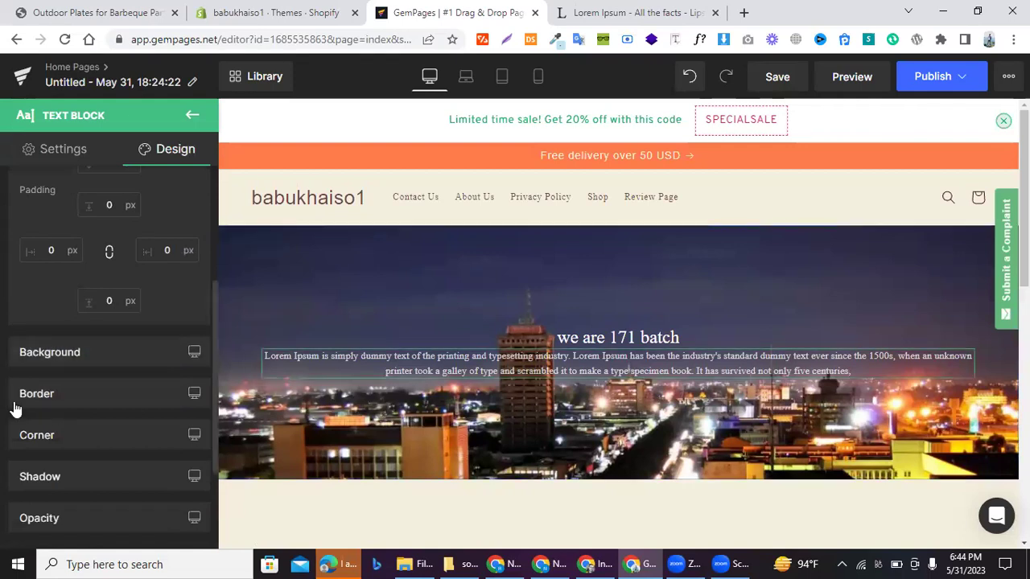
click(40, 394)
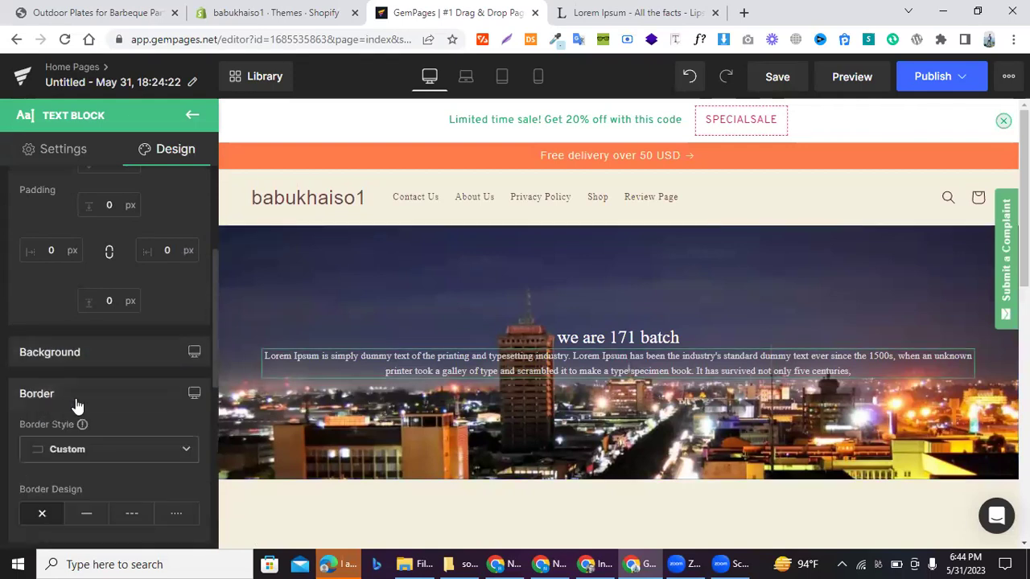
scroll(75, 398, down, 2)
scroll(76, 398, up, 5)
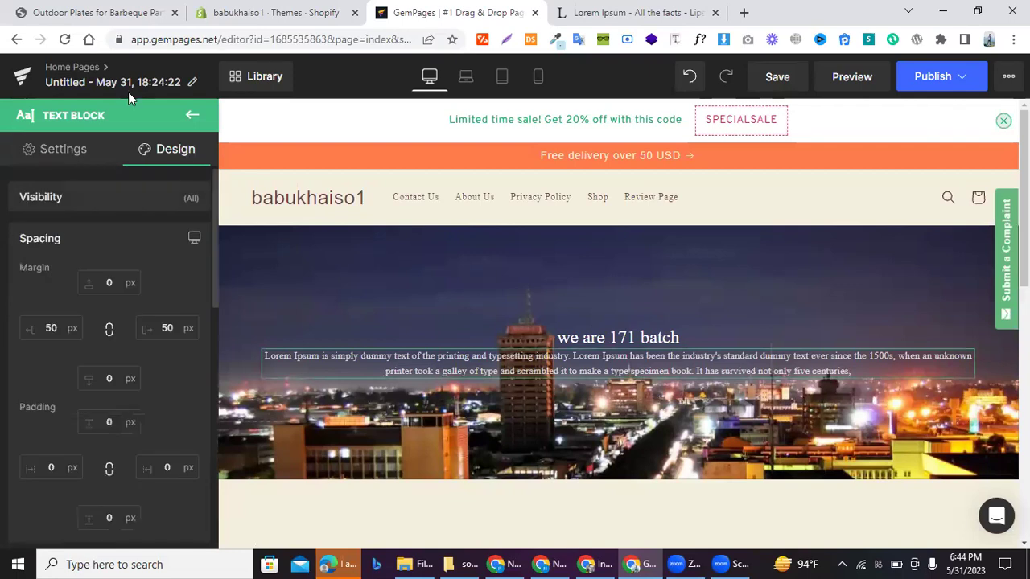
- Check the text block's typography and alignment settings and the per-side width settings of its border
click(63, 150)
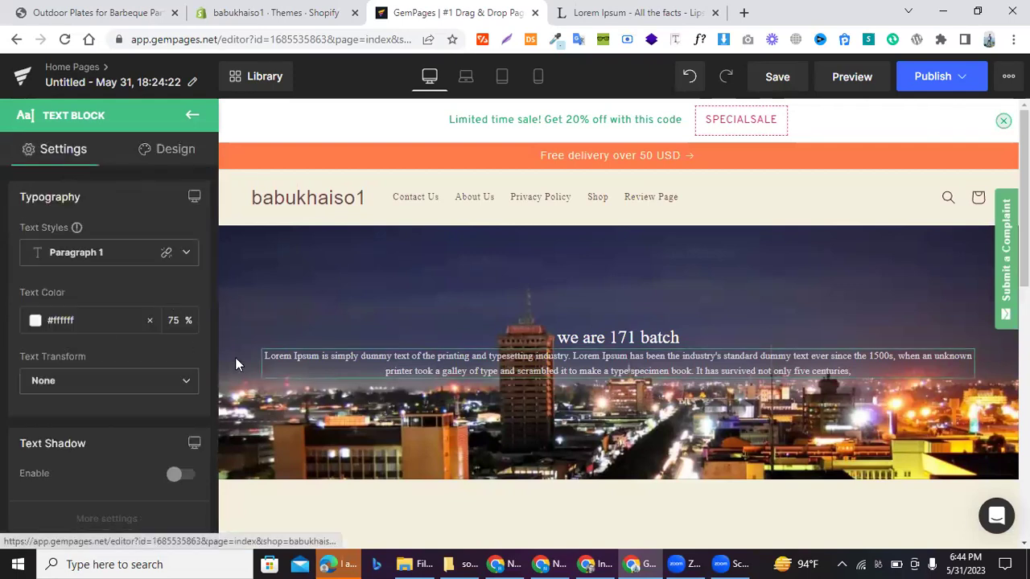
scroll(55, 331, down, 4)
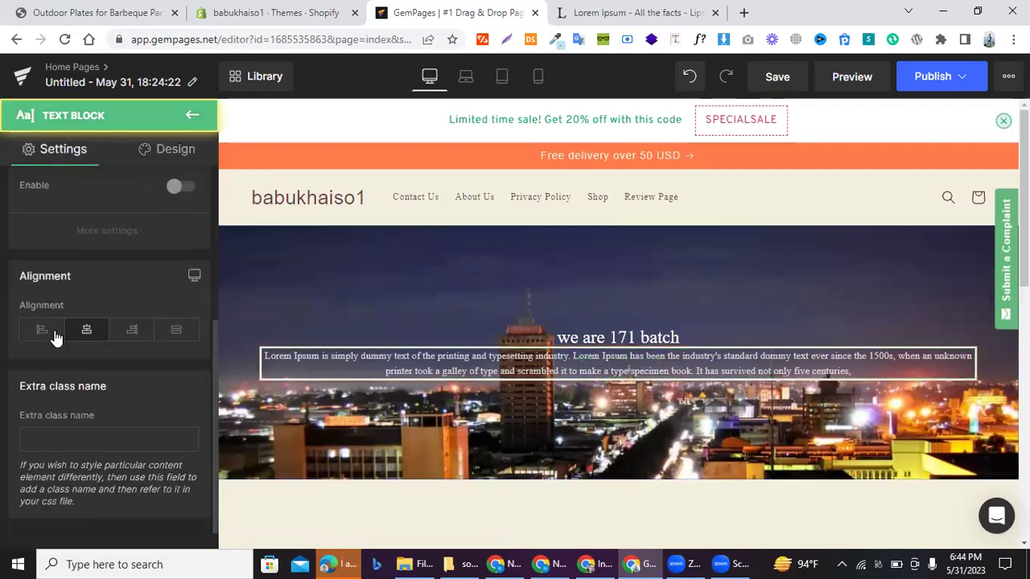
scroll(54, 330, up, 4)
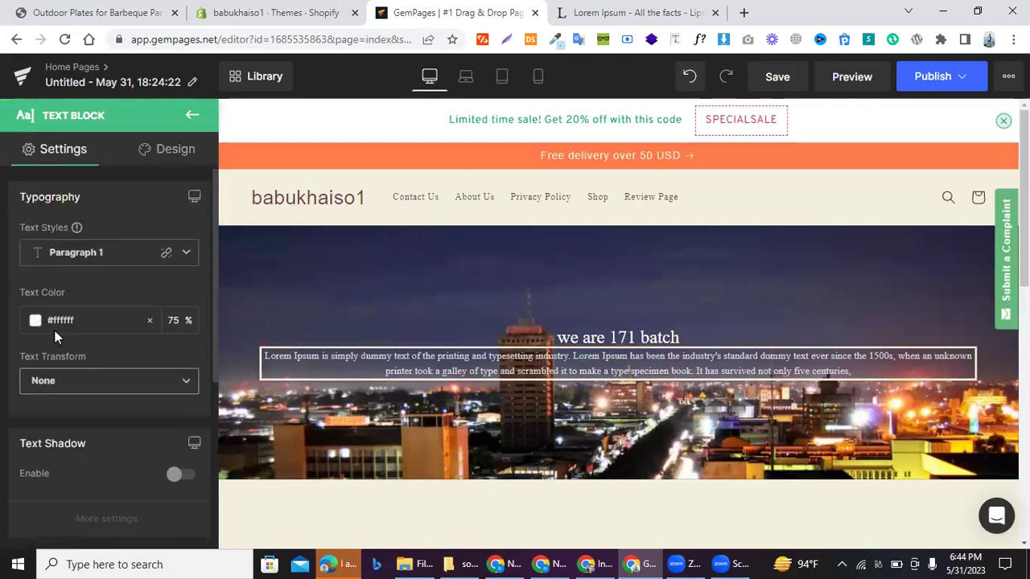
click(159, 159)
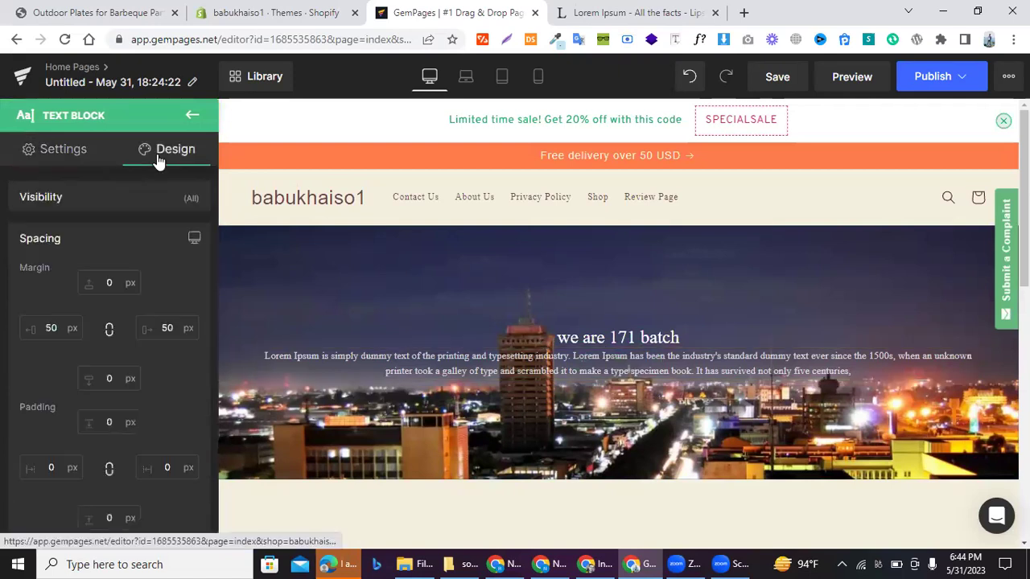
scroll(73, 359, down, 3)
scroll(73, 359, down, 3)
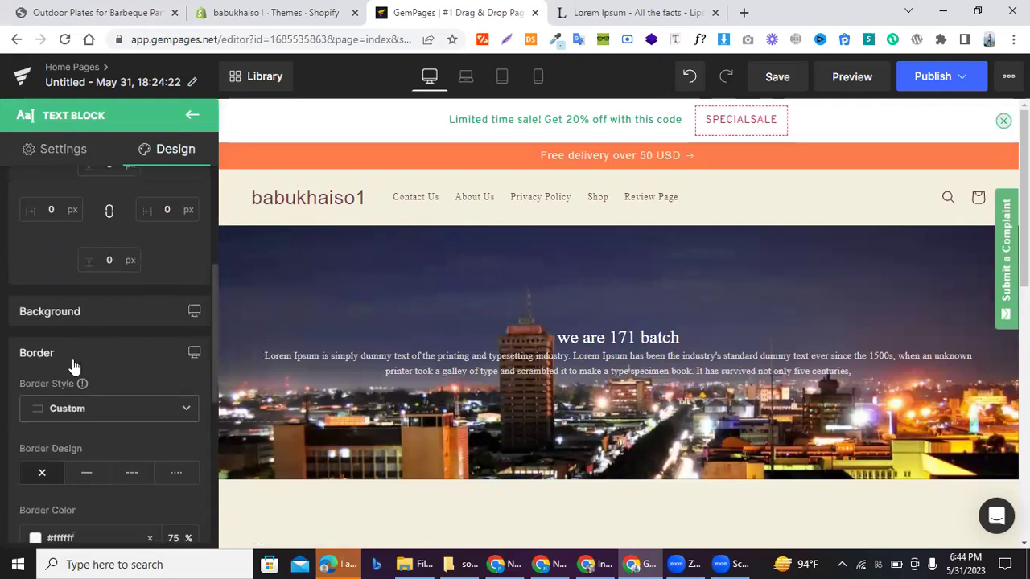
scroll(73, 358, down, 1)
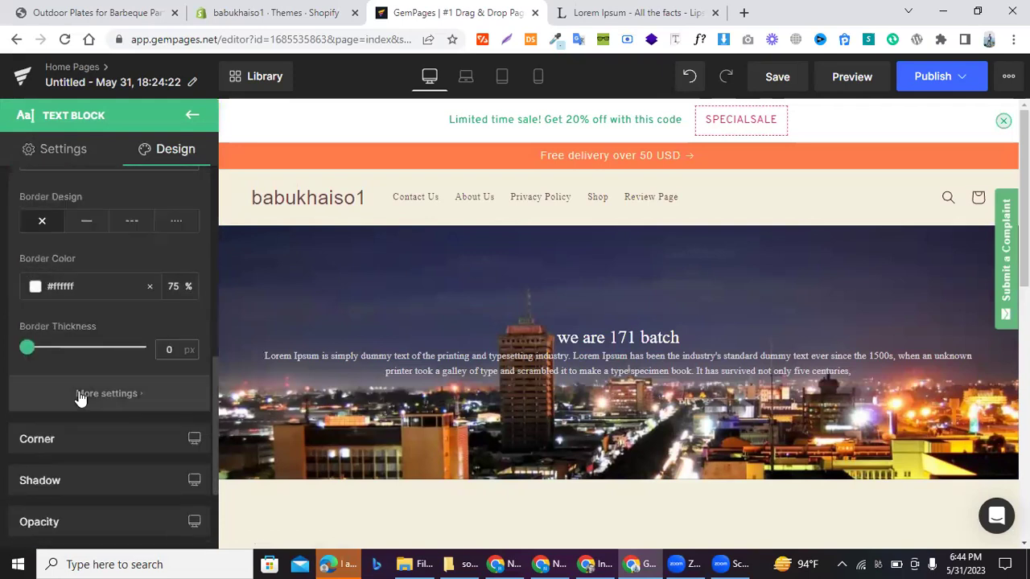
click(83, 394)
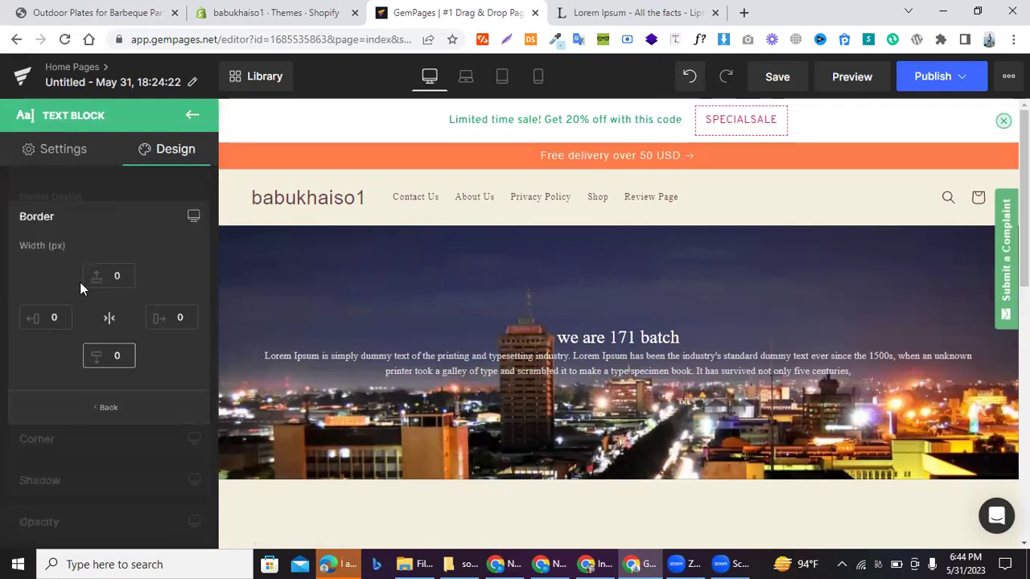
- Select the whole Lorem Ipsum paragraph in the banner to show its typography settings
click(452, 352)
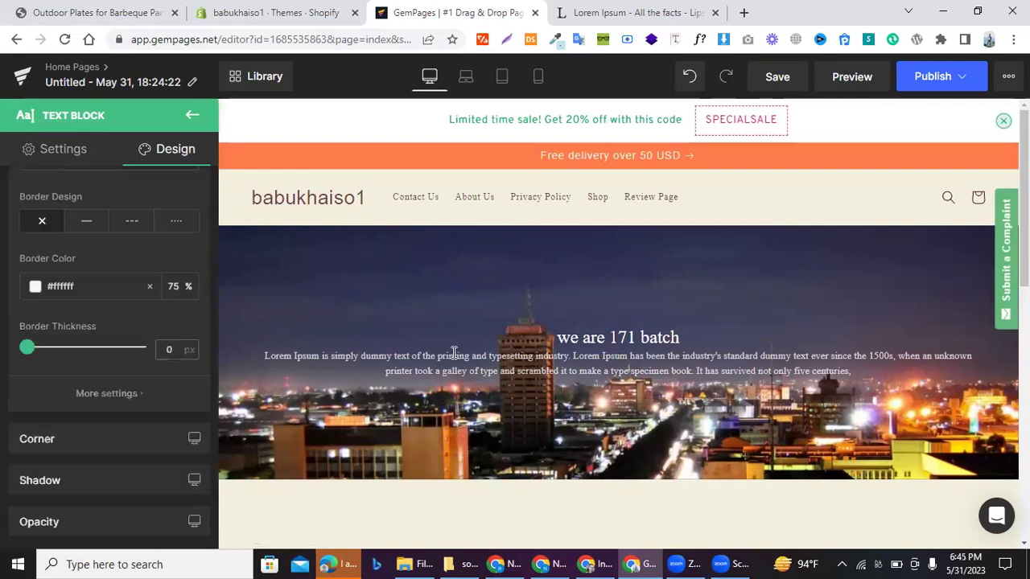
triple_click(451, 359)
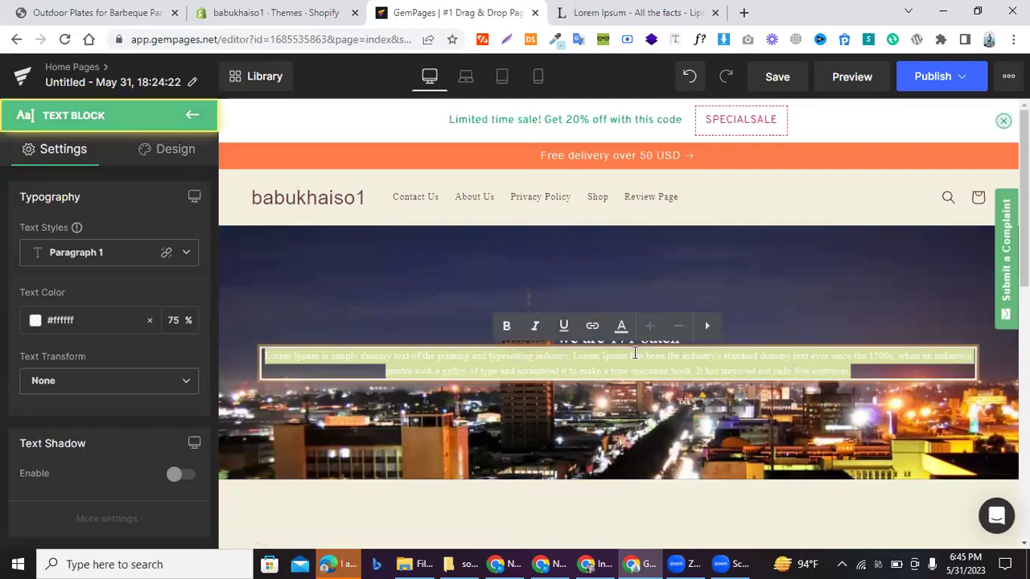
click(107, 216)
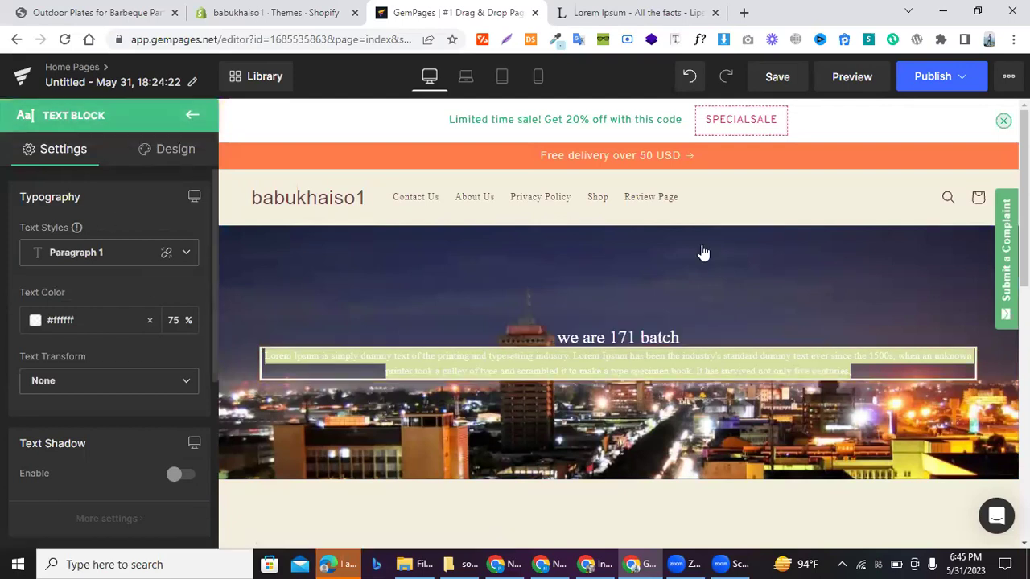
- Save the home page without publishing it and reload the page editor
click(932, 77)
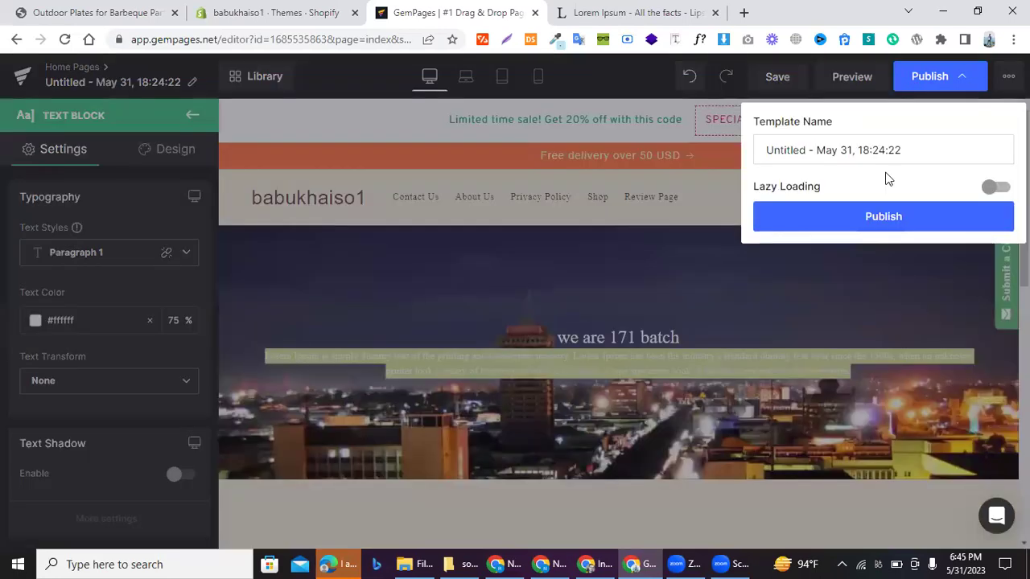
click(874, 325)
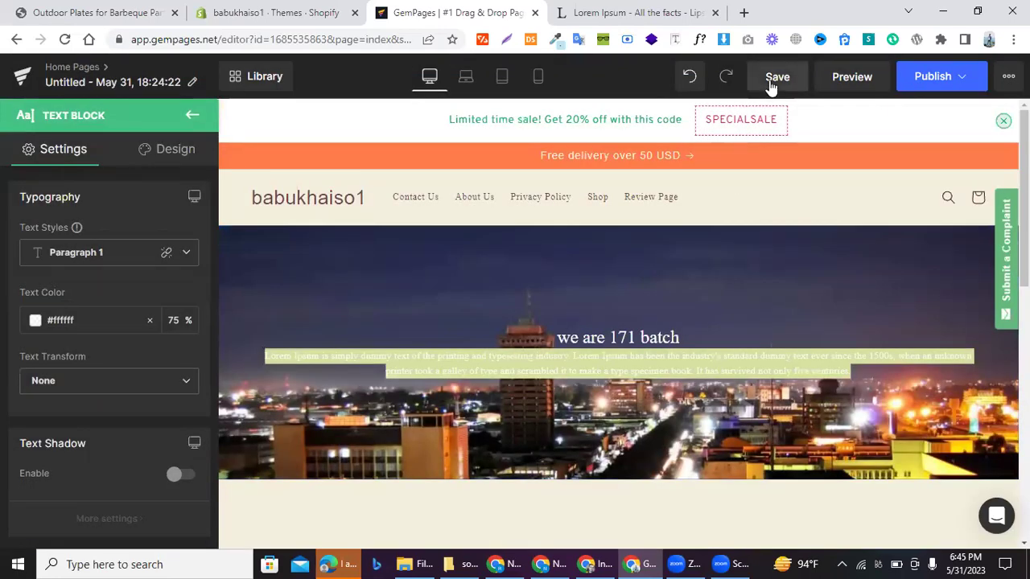
click(774, 83)
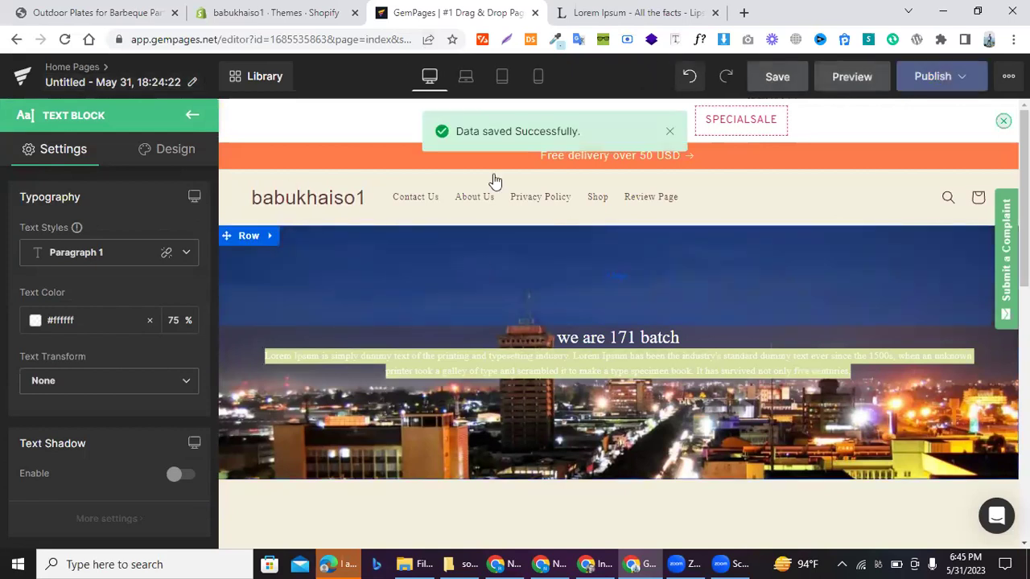
click(65, 40)
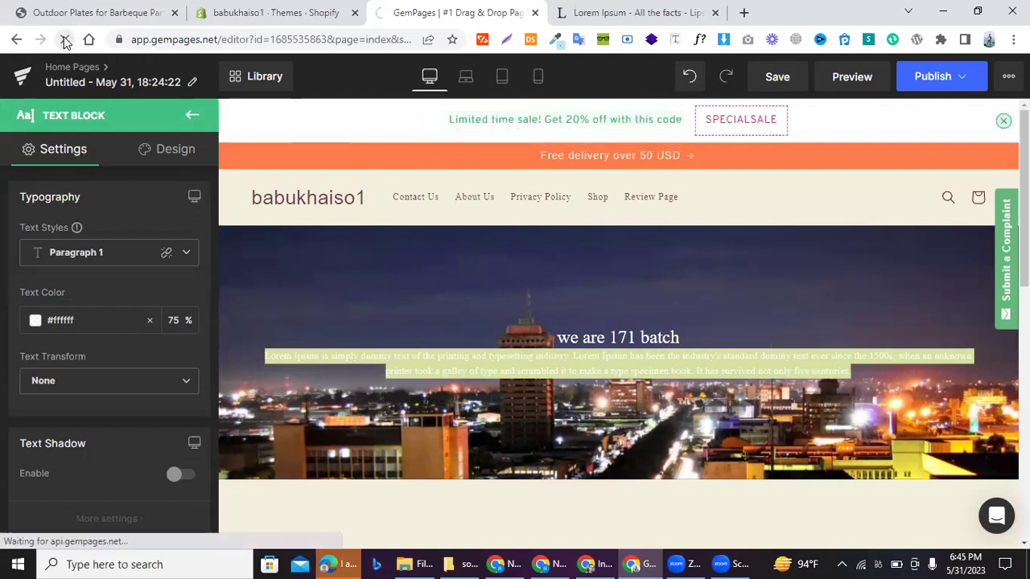
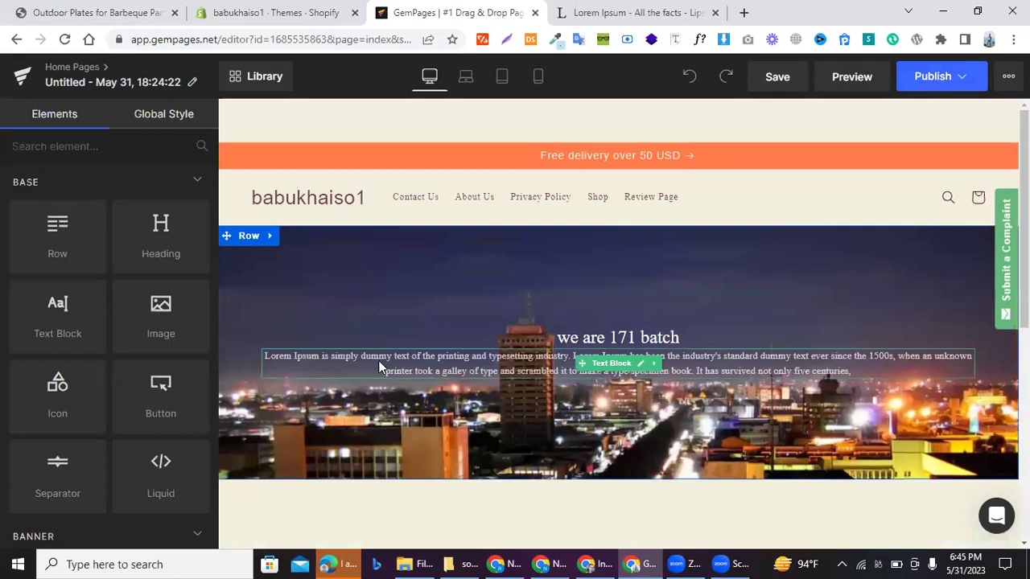
- Clear the Lorem Ipsum paragraph's text color and replace it with custom off-white #faf9f9 at 100% opacity
click(378, 361)
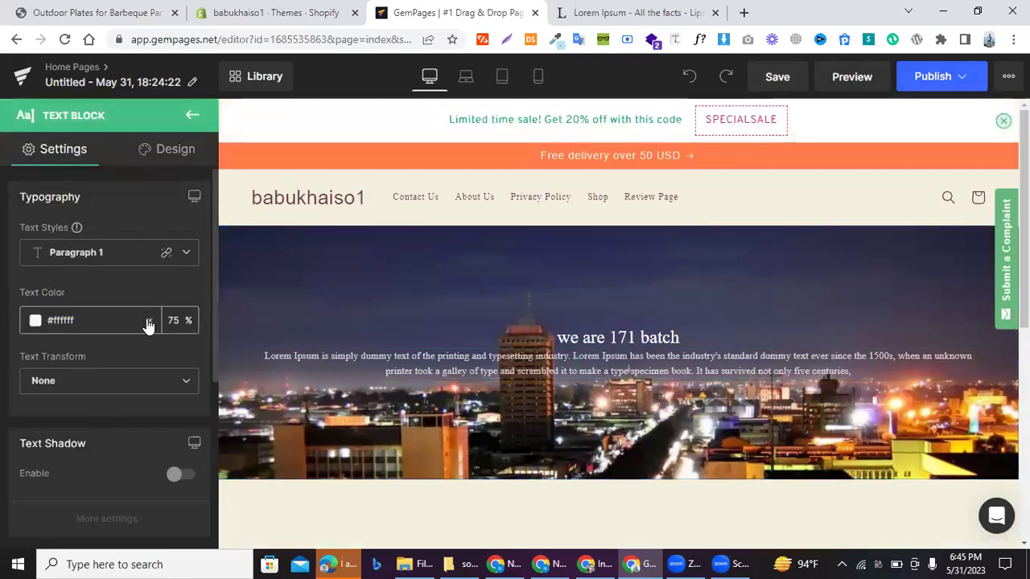
click(149, 321)
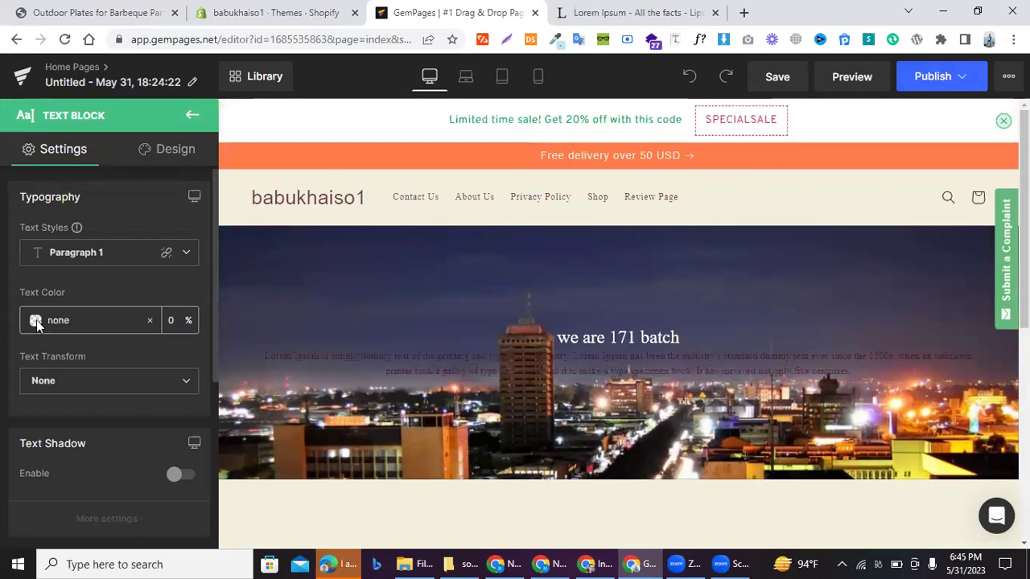
click(37, 320)
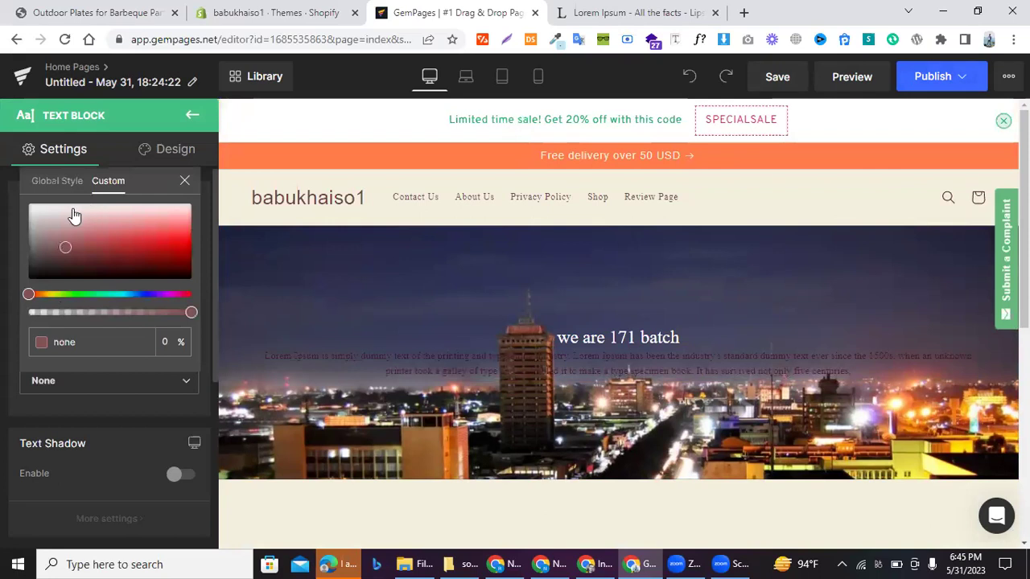
click(39, 214)
drag(38, 214, 32, 203)
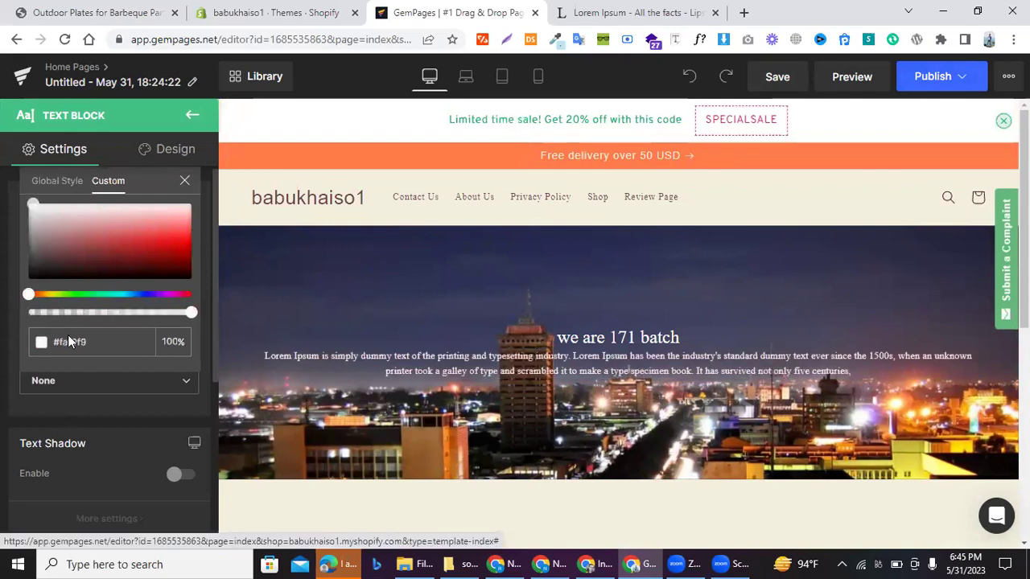
key(Escape)
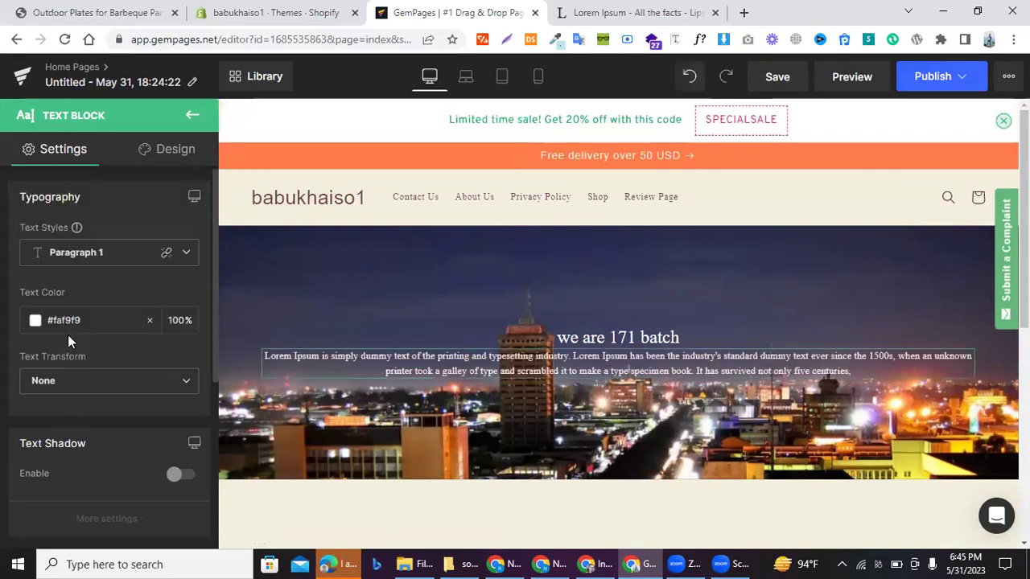
- Review the recolored paragraph's design categories, typography and alignment settings for further styling options
click(179, 159)
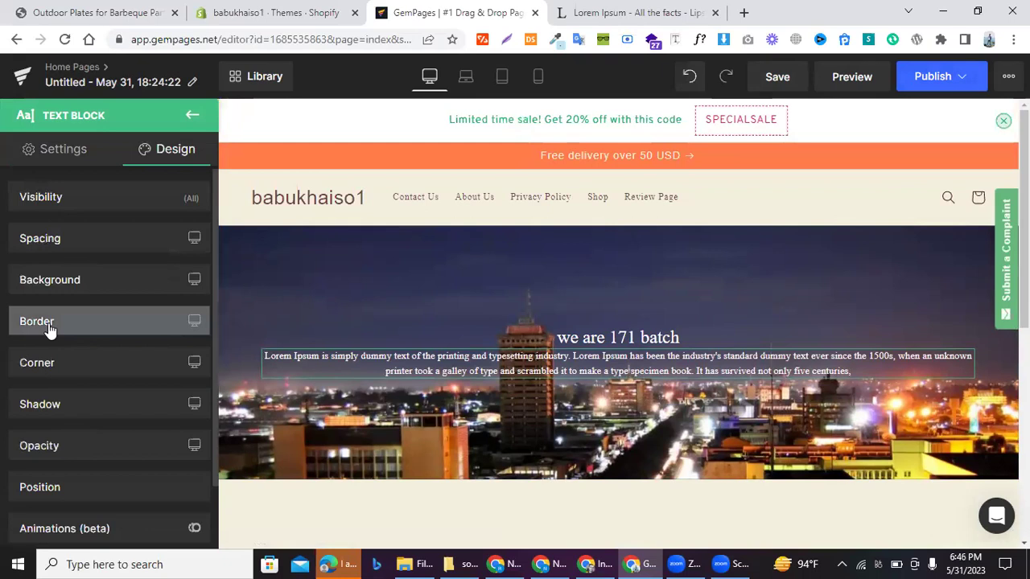
scroll(42, 515, down, 2)
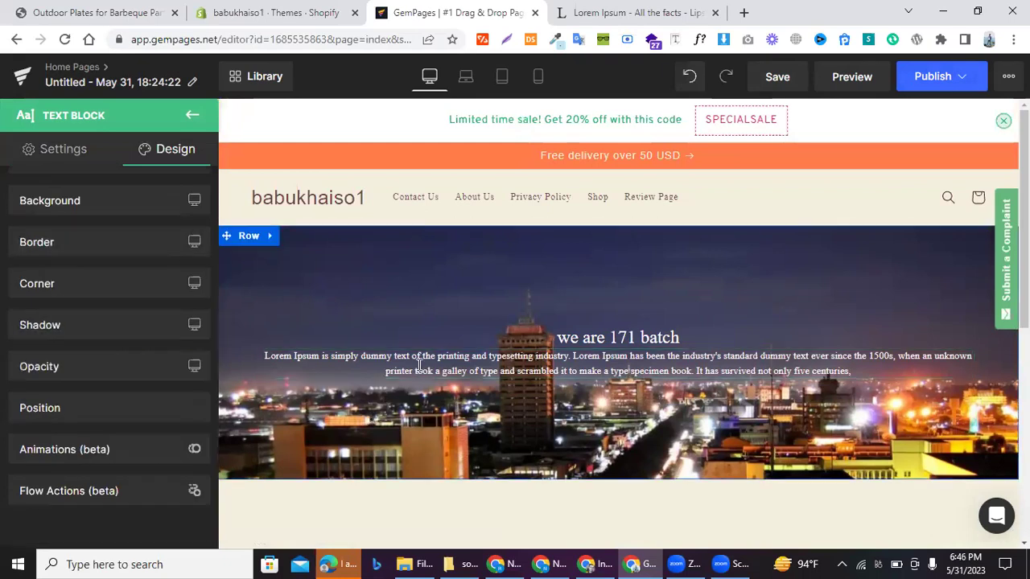
click(609, 353)
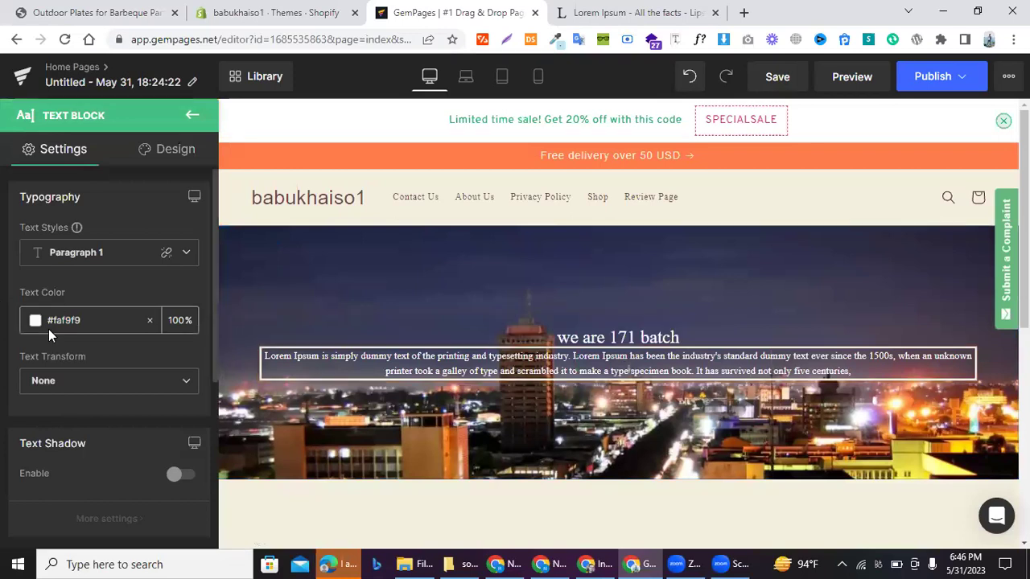
scroll(48, 329, down, 2)
scroll(55, 300, down, 1)
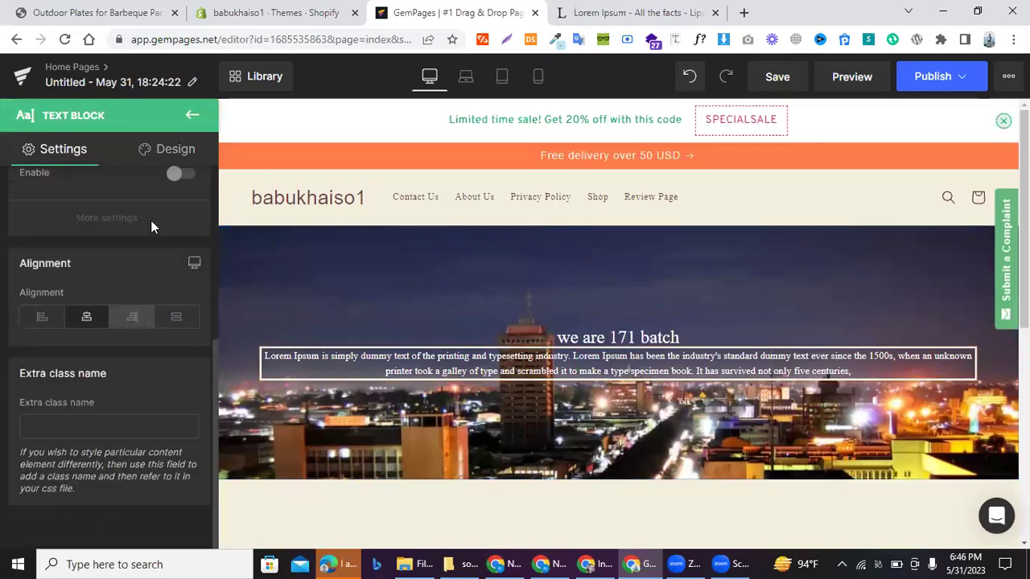
scroll(153, 226, up, 3)
click(165, 152)
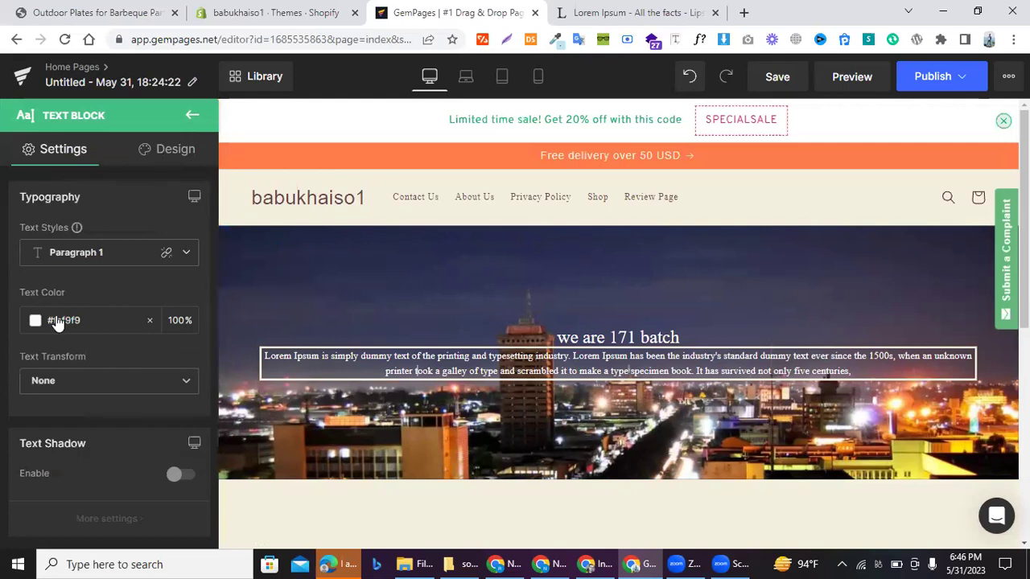
- Review the Lorem Ipsum paragraph's spacing, background and border design settings
click(53, 252)
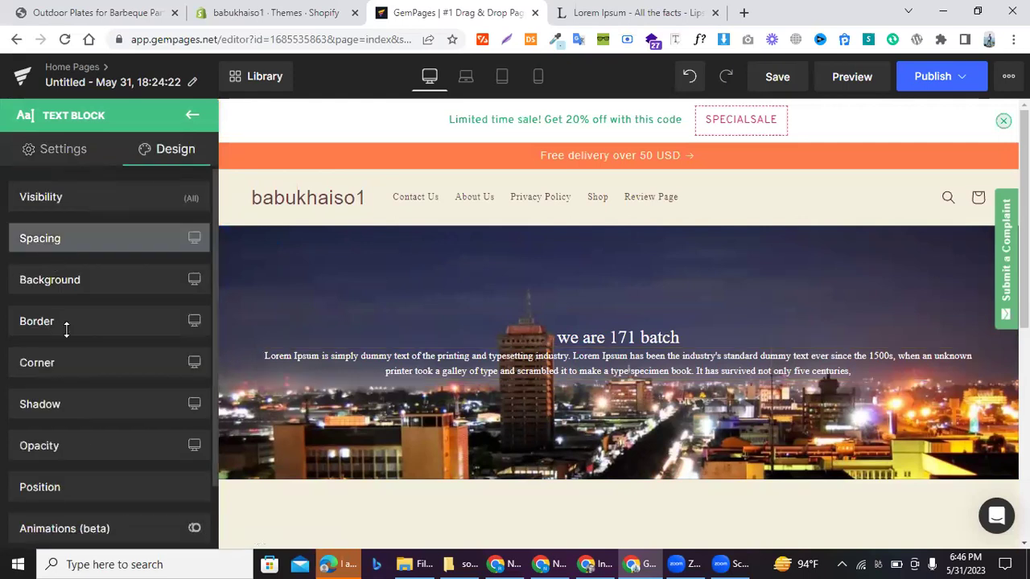
scroll(60, 322, down, 3)
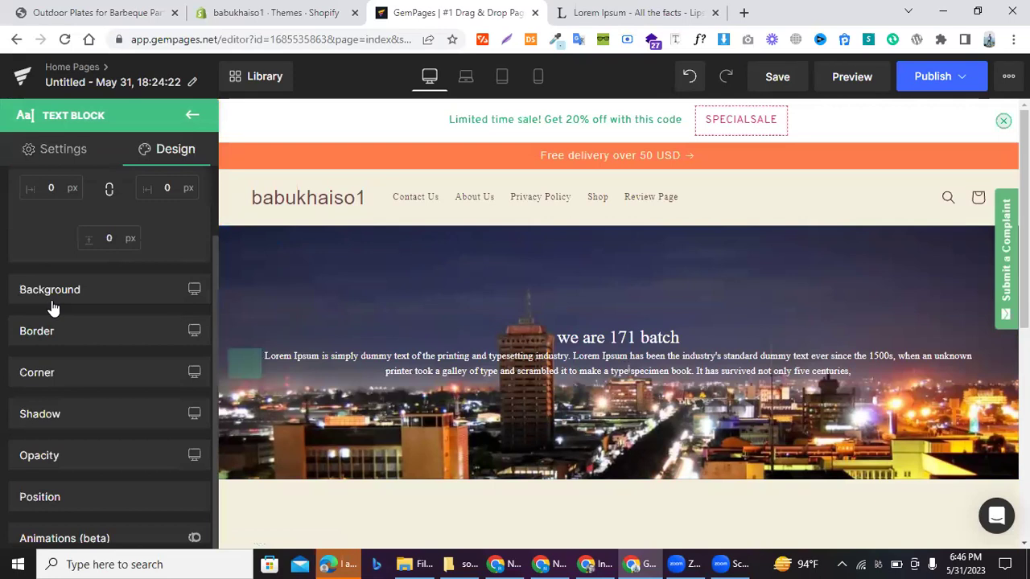
click(52, 306)
scroll(57, 255, down, 3)
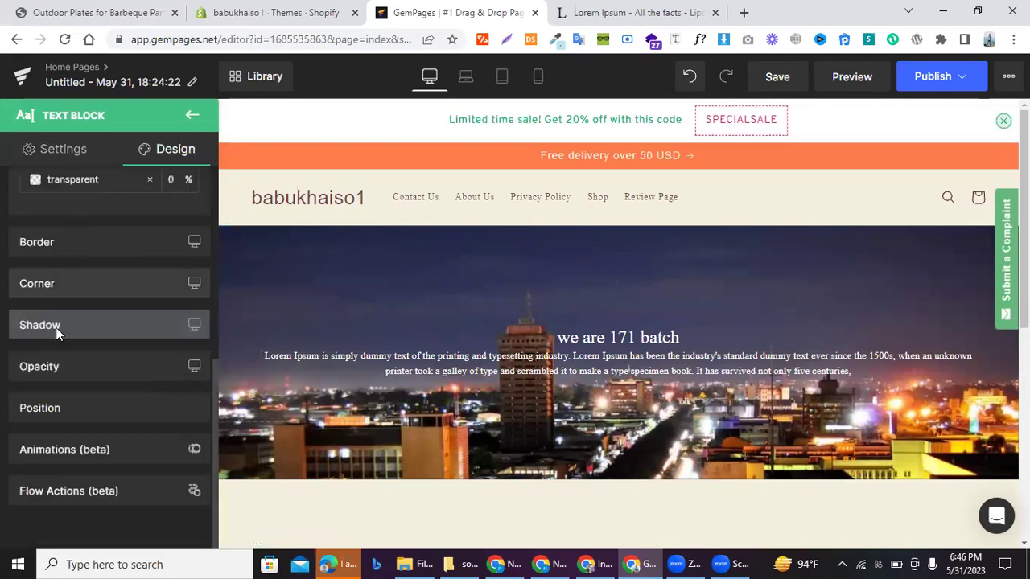
scroll(54, 346, down, 3)
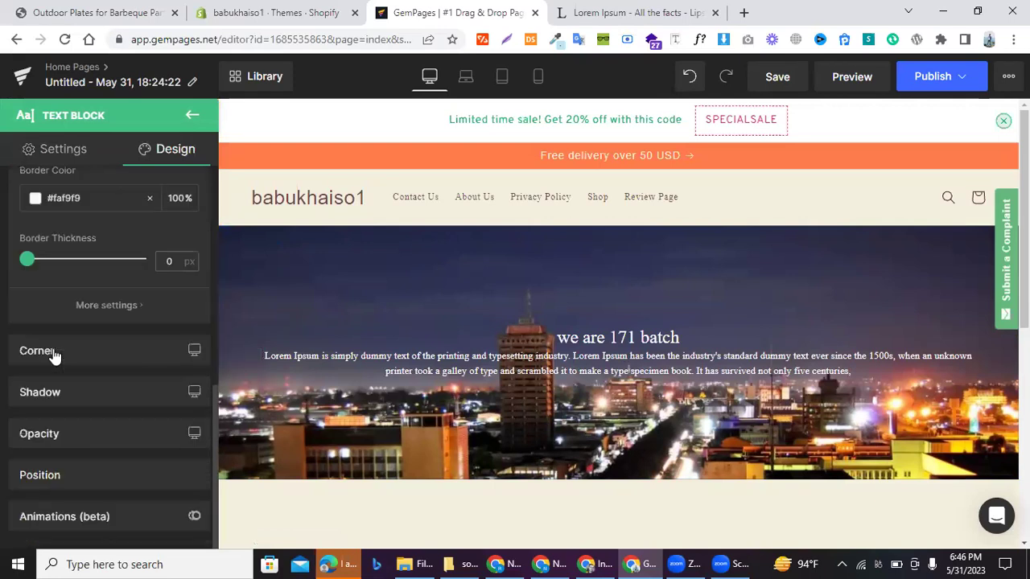
scroll(51, 391, down, 1)
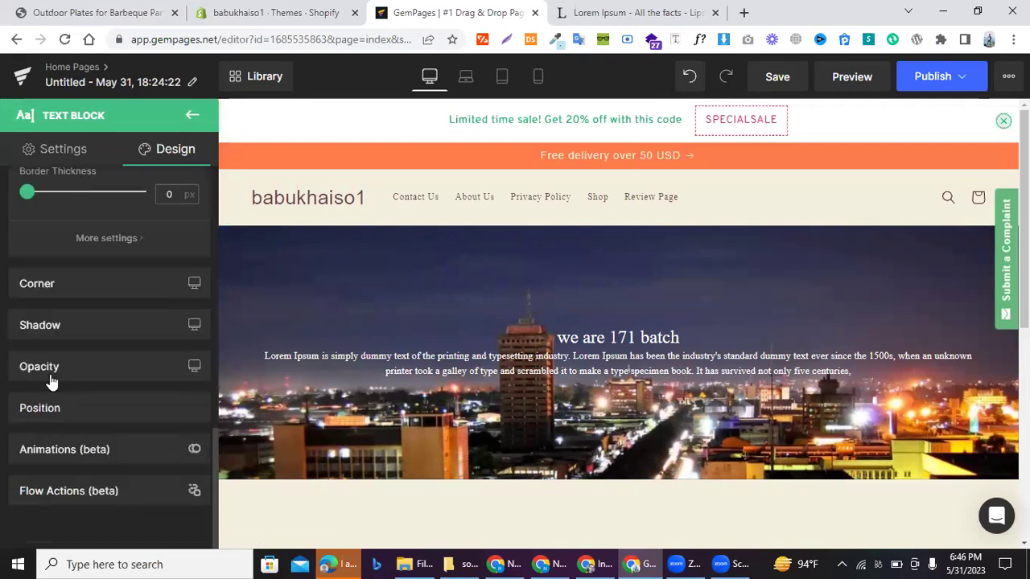
- Switch the Lorem Ipsum paragraph's text style to Custom
click(519, 360)
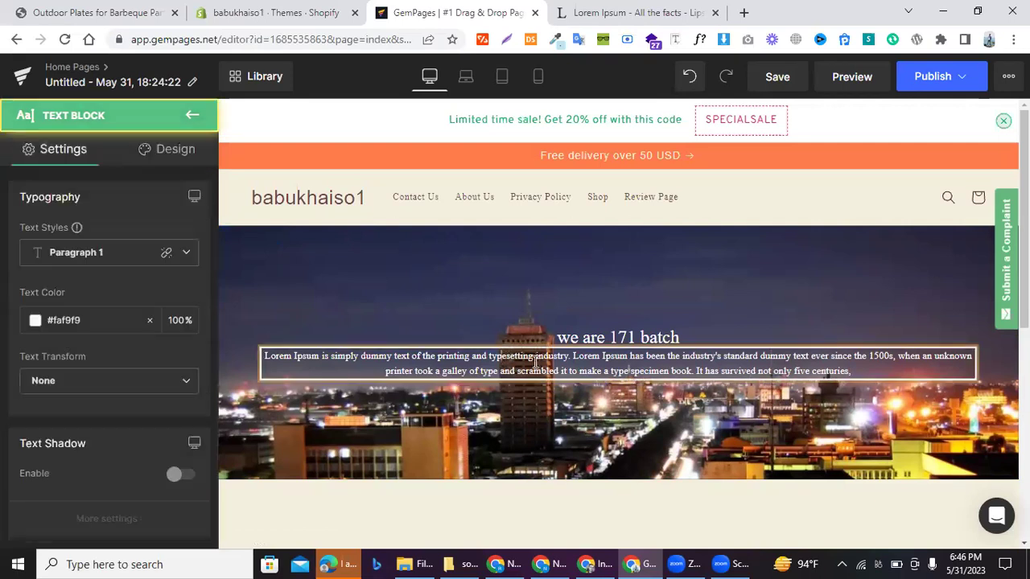
click(55, 264)
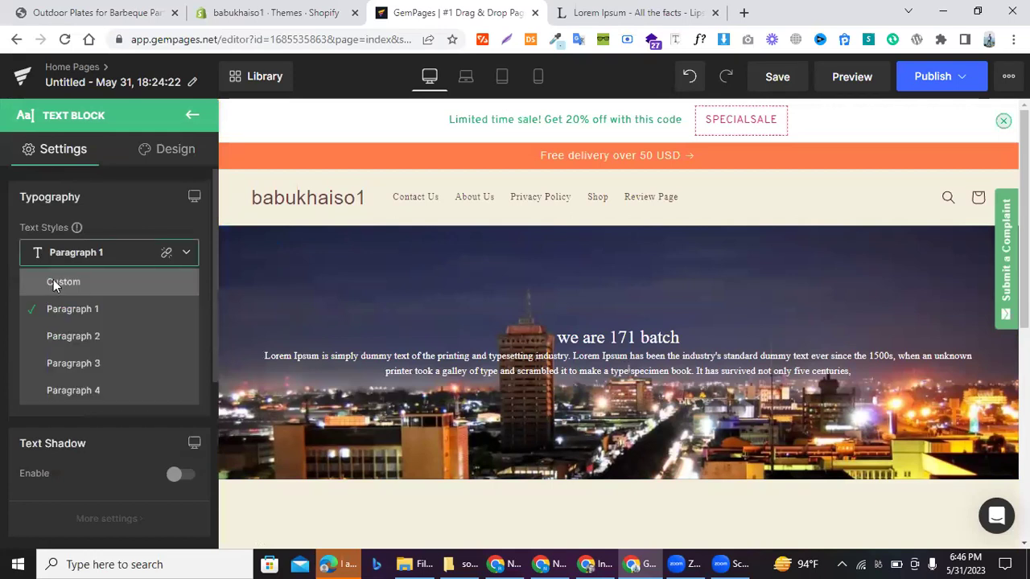
click(52, 280)
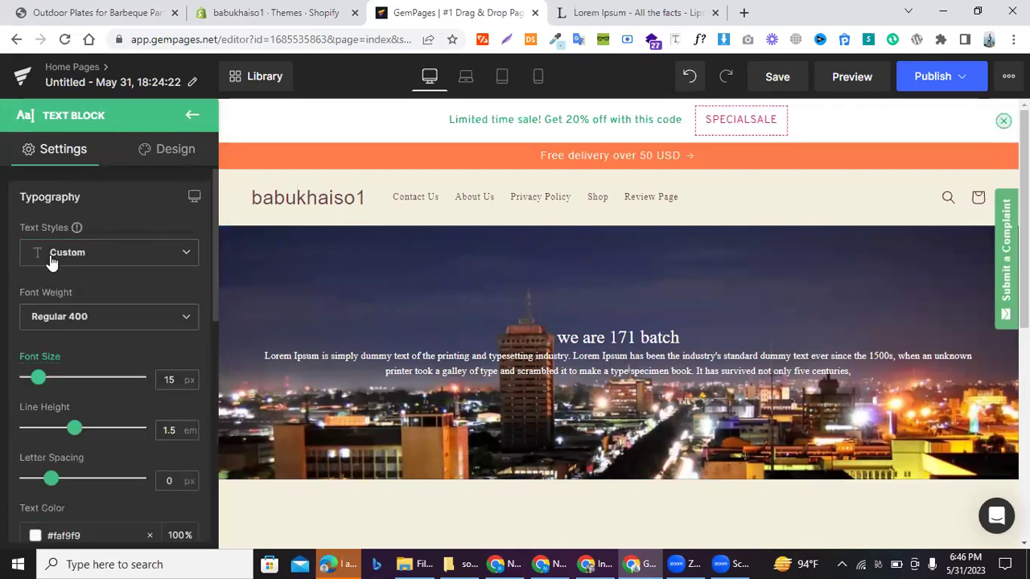
click(53, 258)
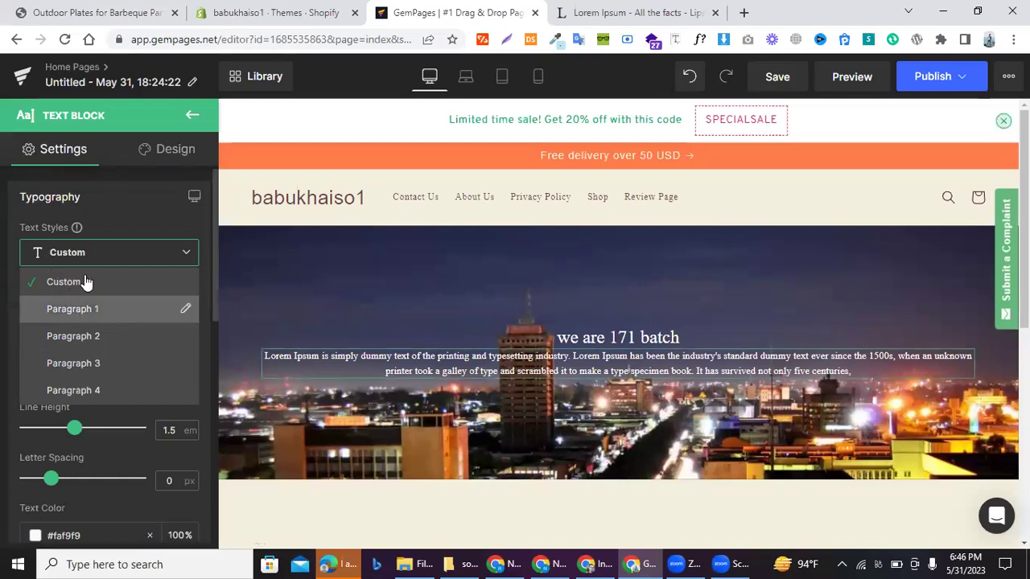
click(102, 228)
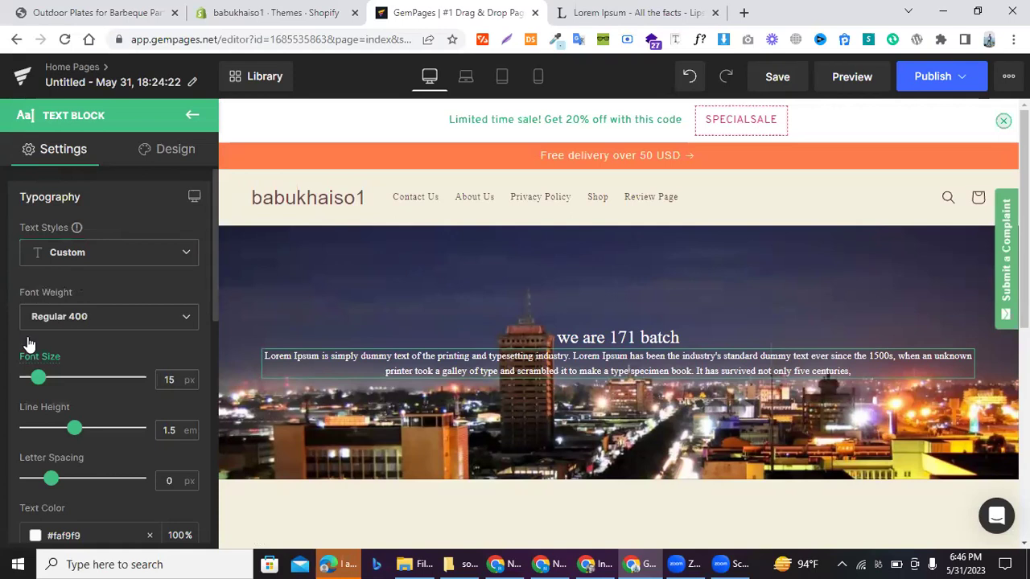
click(73, 253)
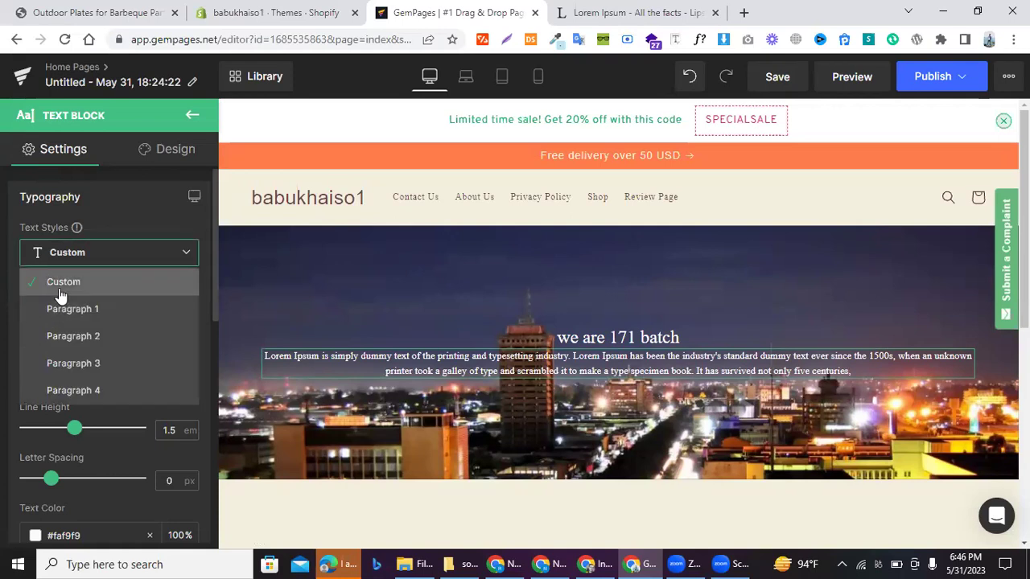
- Set the paragraph's font weight to Semi Thin 200, font size to 25 px, line height to 2.1 em and letter spacing to 0.1 px
click(64, 336)
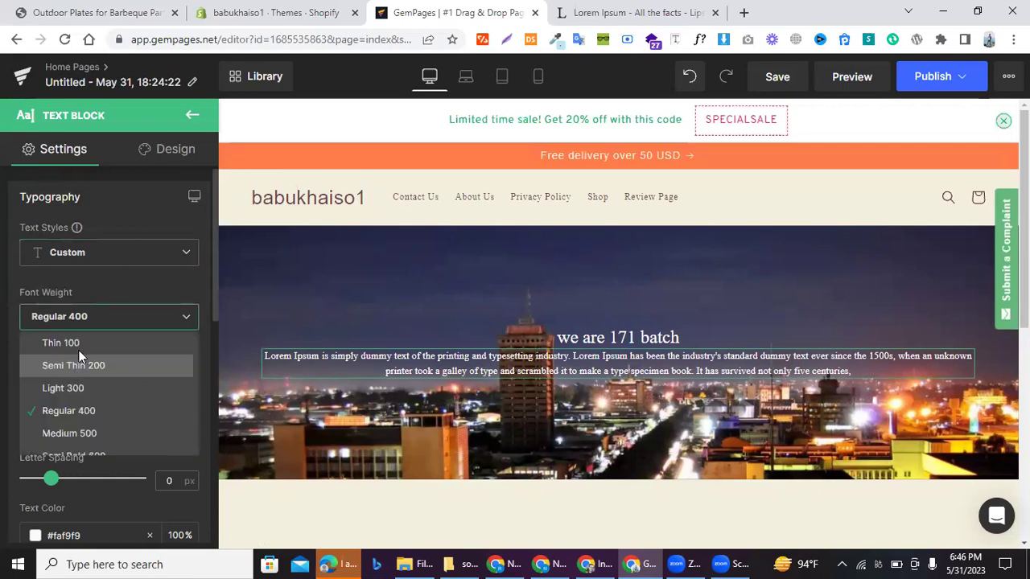
click(81, 366)
mouse_move(34, 374)
mouse_down()
mouse_move(70, 375)
mouse_move(49, 378)
mouse_up()
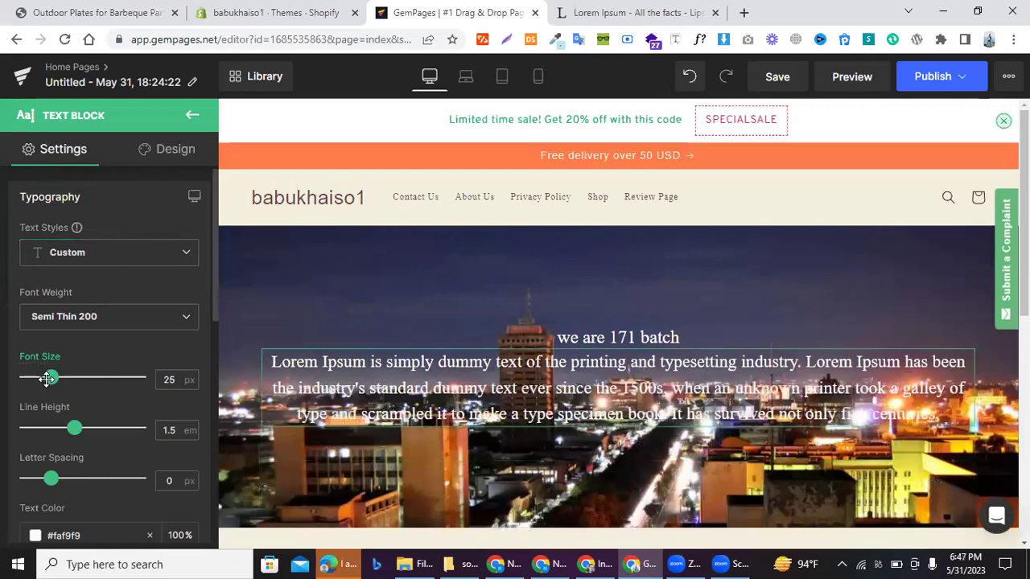
drag(79, 428, 104, 427)
mouse_move(51, 480)
mouse_down()
mouse_move(80, 479)
mouse_move(53, 480)
mouse_up()
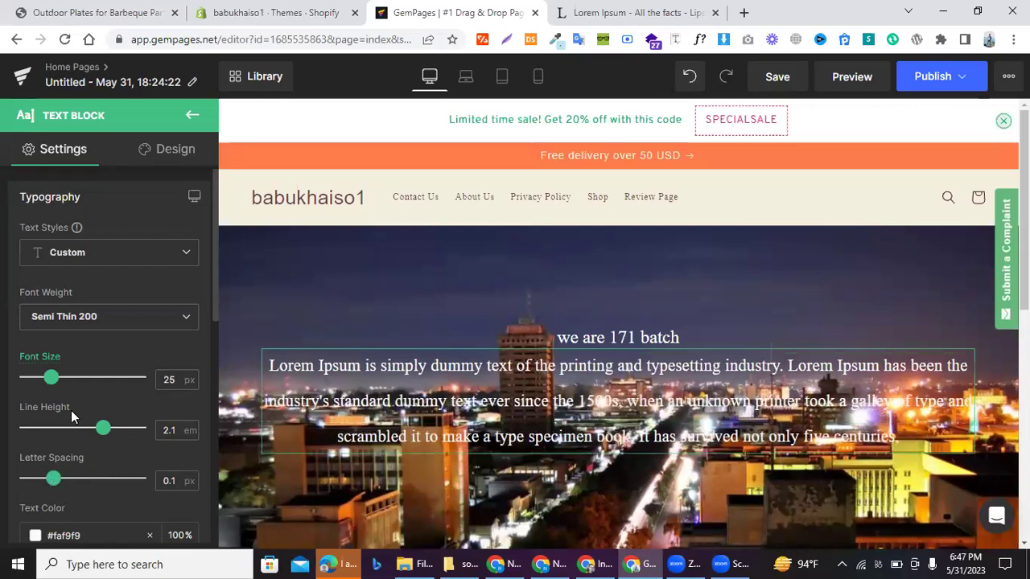
- Change the Lorem Ipsum paragraph's font to Default
scroll(71, 410, down, 2)
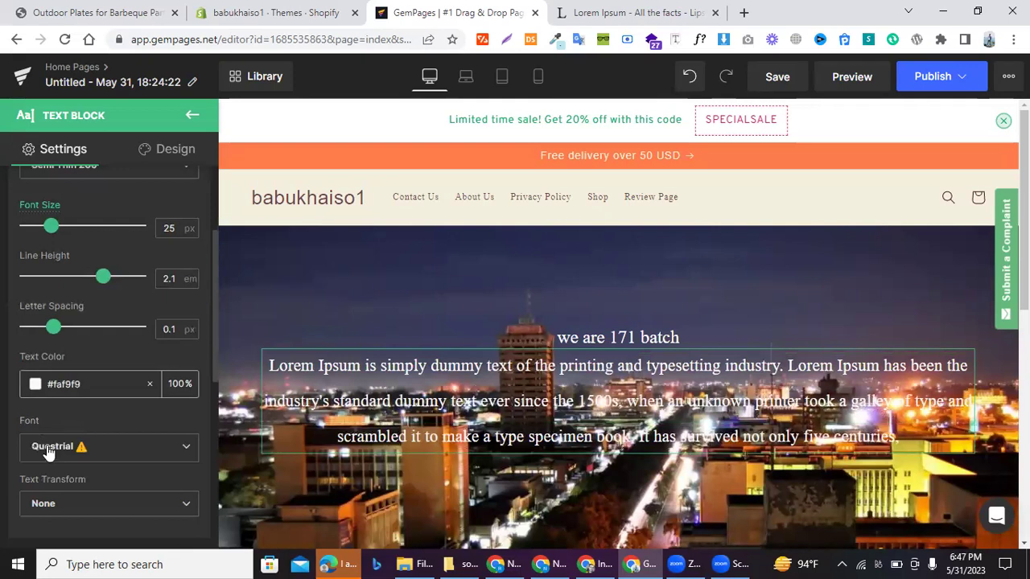
click(71, 445)
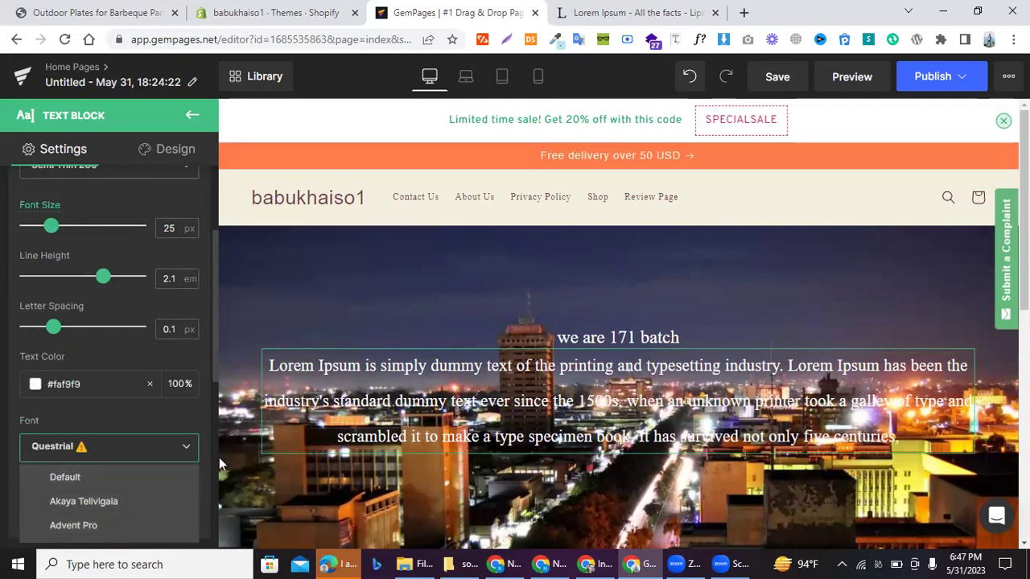
click(64, 476)
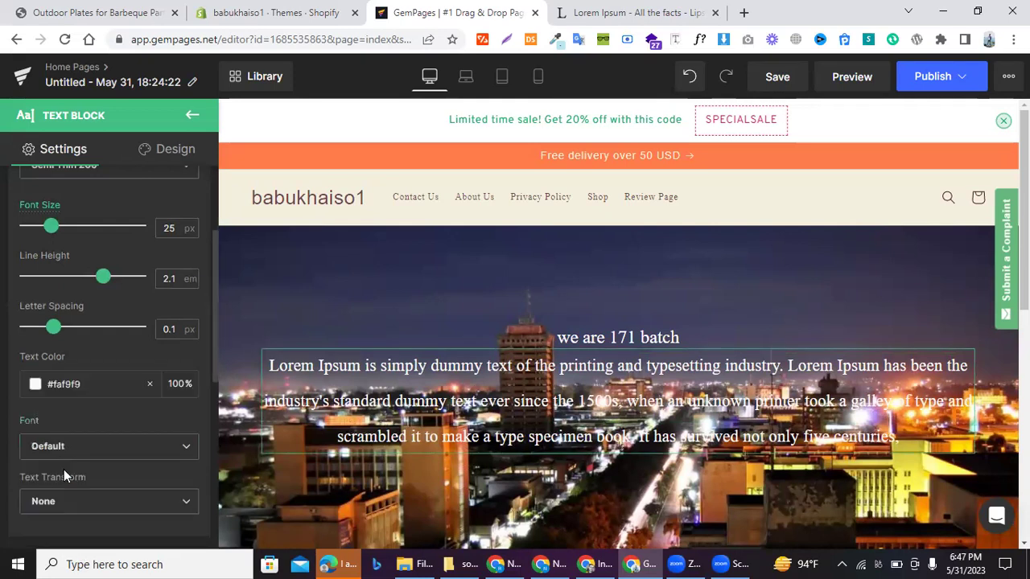
- Browse the Google Fonts library in the Font Manager and examine the form for adding theme fonts
scroll(64, 475, down, 1)
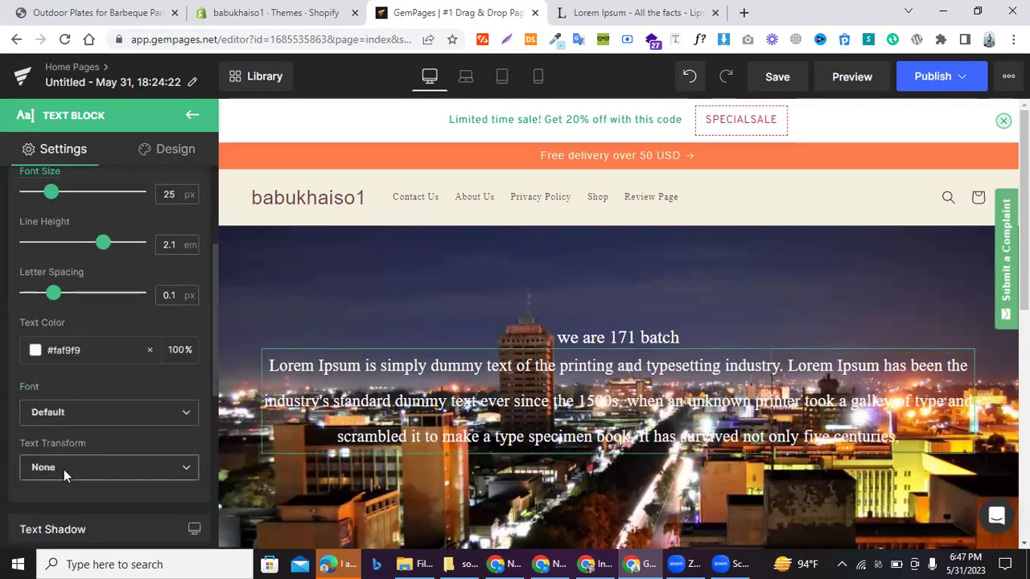
click(63, 394)
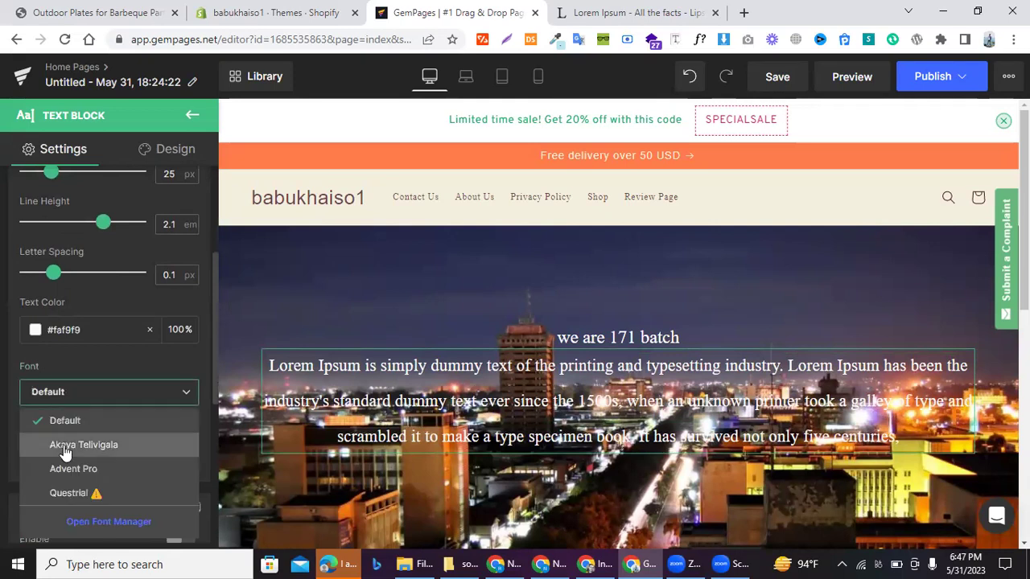
click(102, 523)
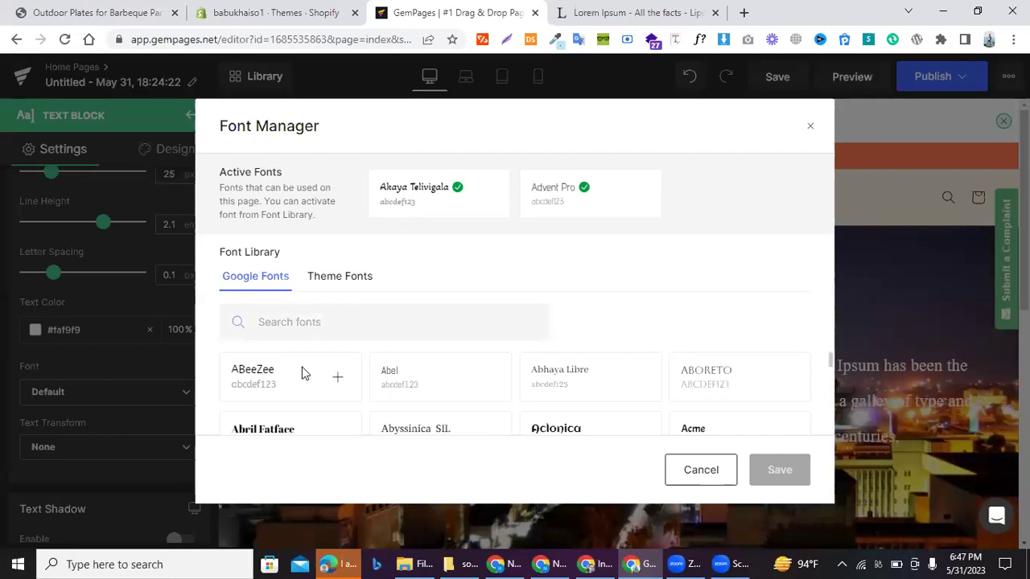
scroll(430, 382, down, 1)
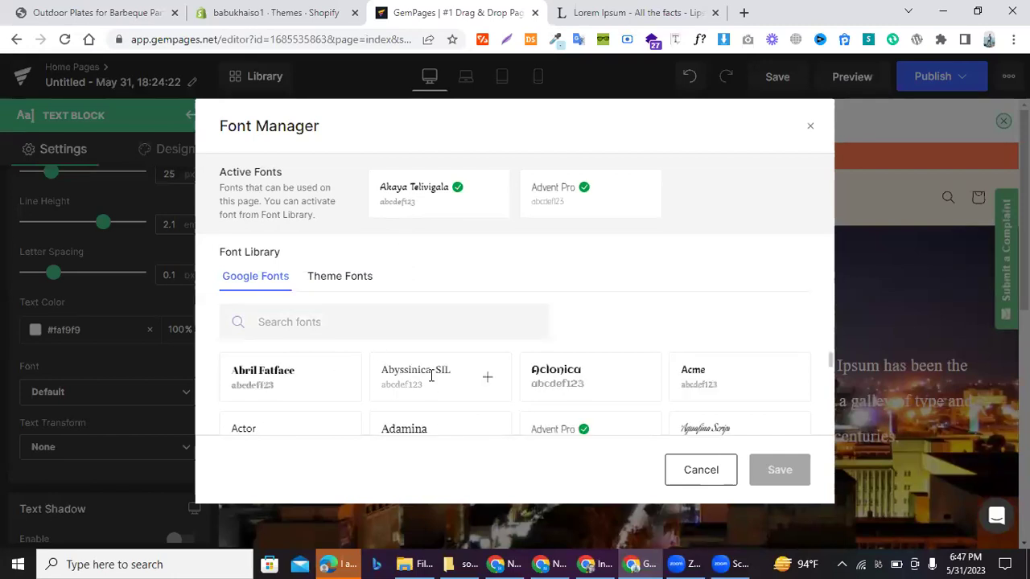
scroll(515, 391, down, 3)
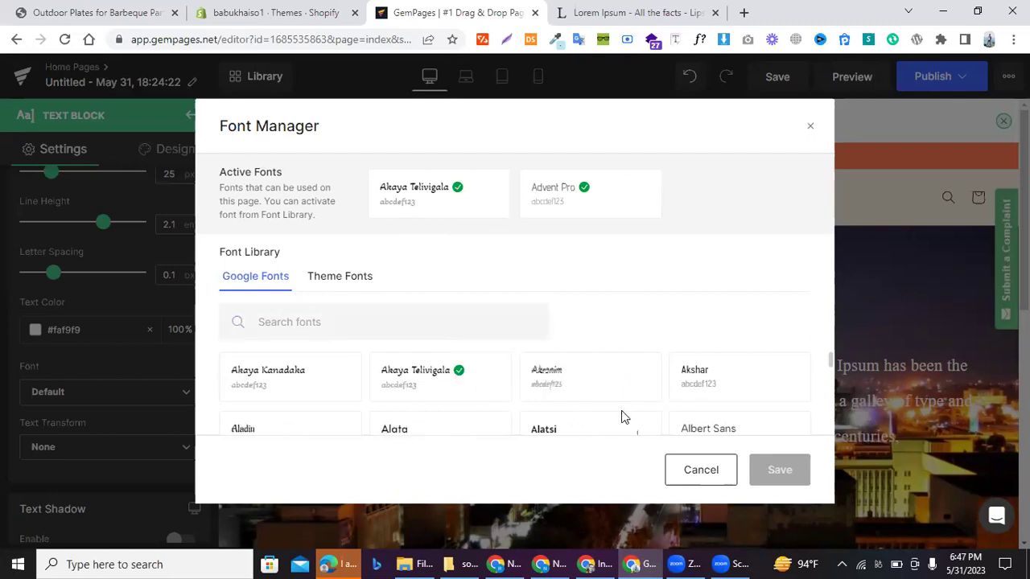
click(345, 278)
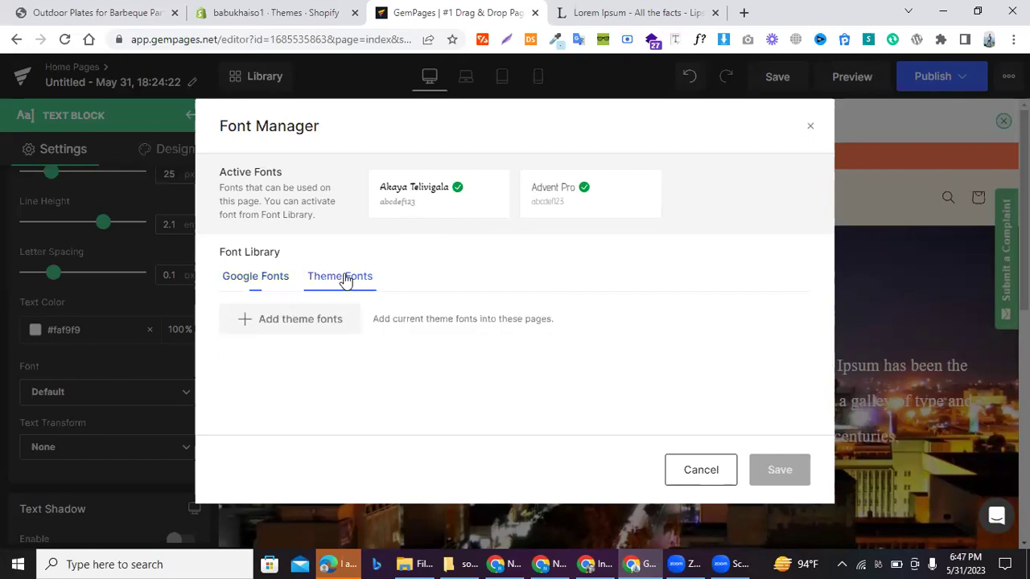
click(276, 321)
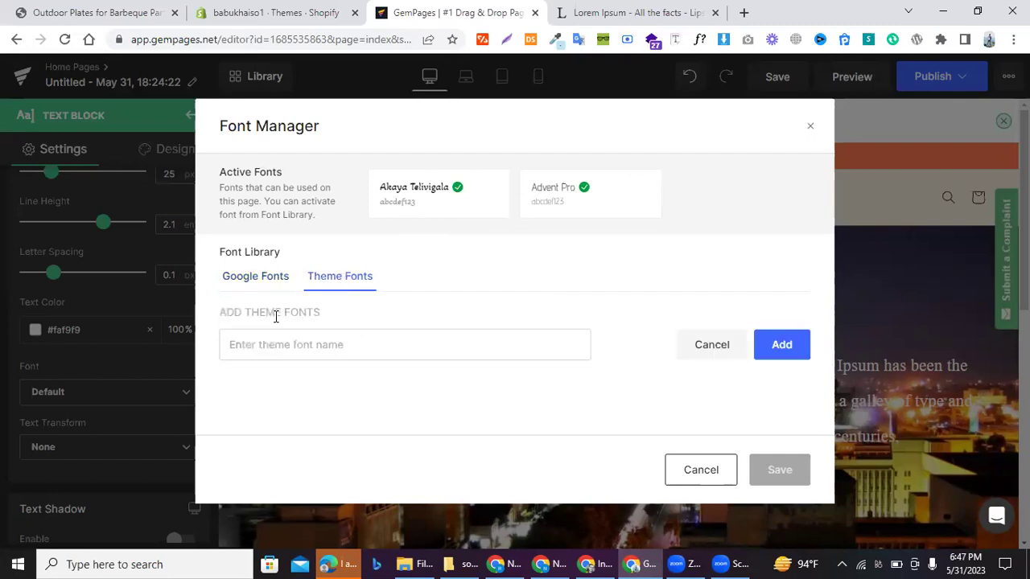
click(457, 338)
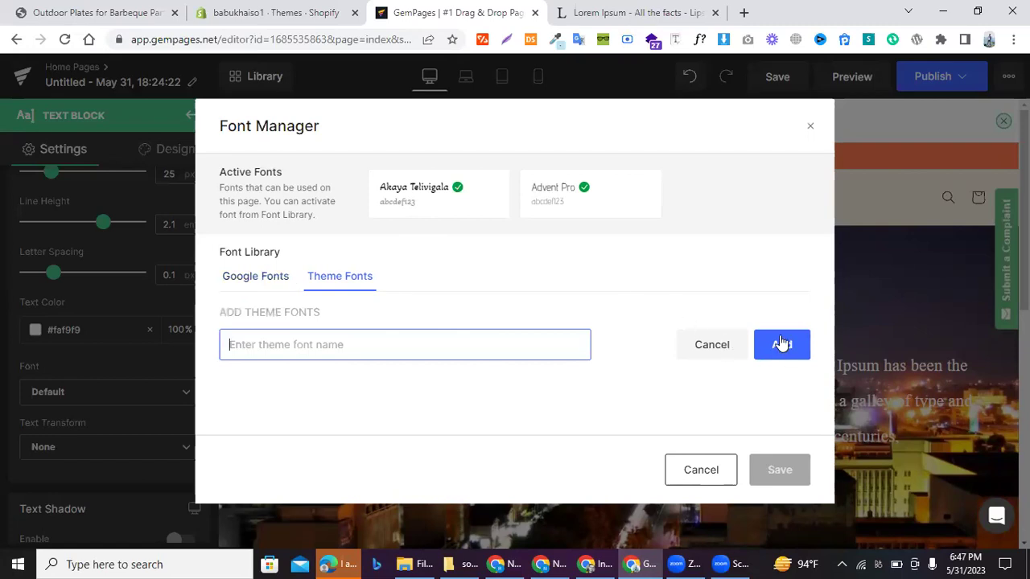
- Activate the Google font Abel for the page and save the Font Manager changes
click(239, 276)
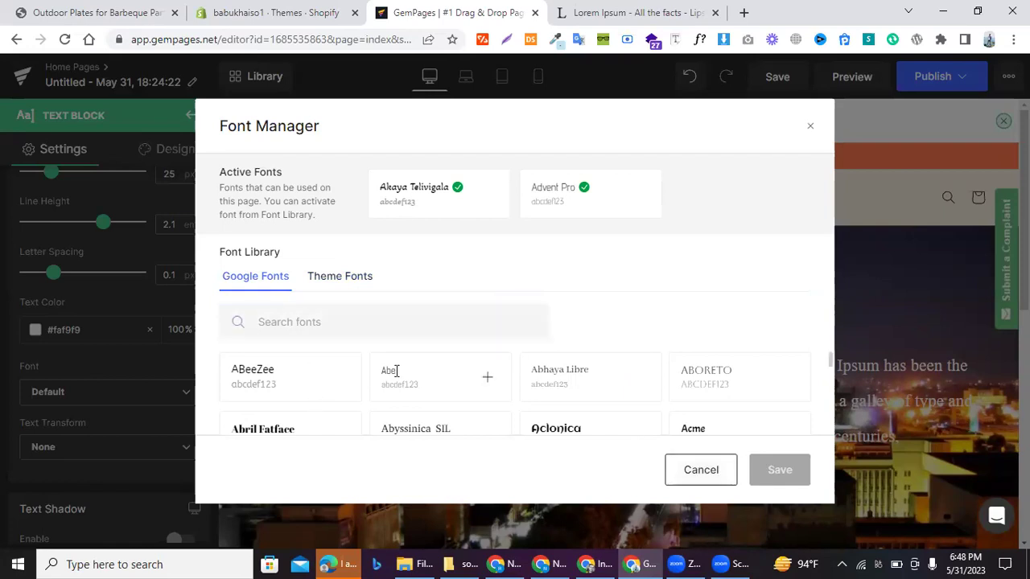
click(487, 378)
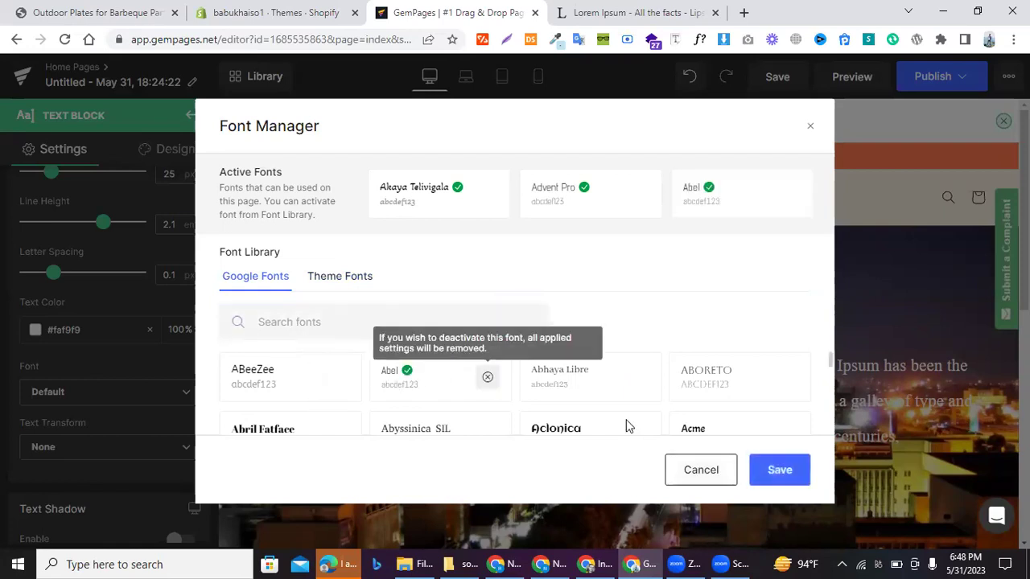
click(758, 473)
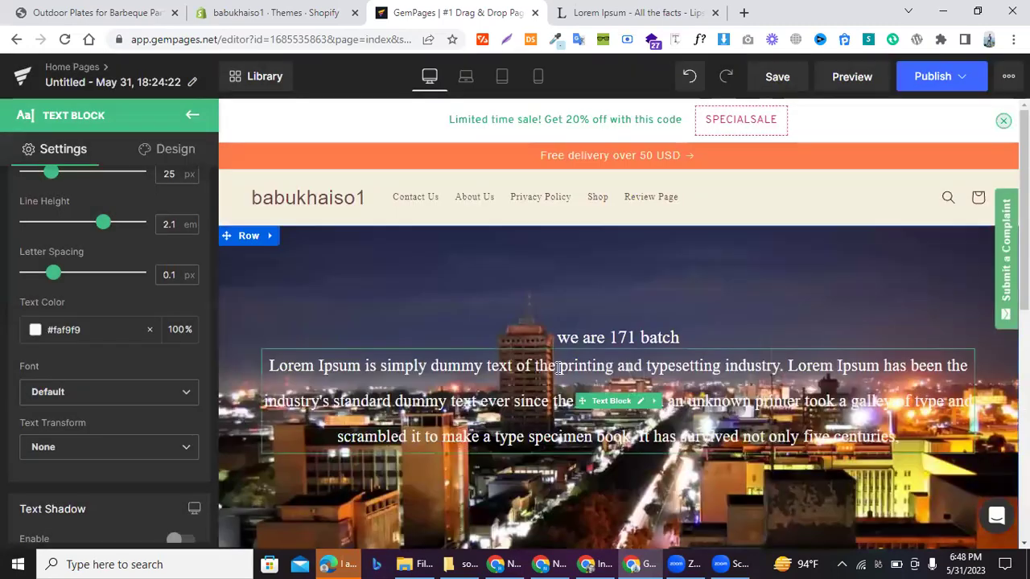
- Align the Lorem Ipsum paragraph's text to the right
scroll(117, 373, down, 3)
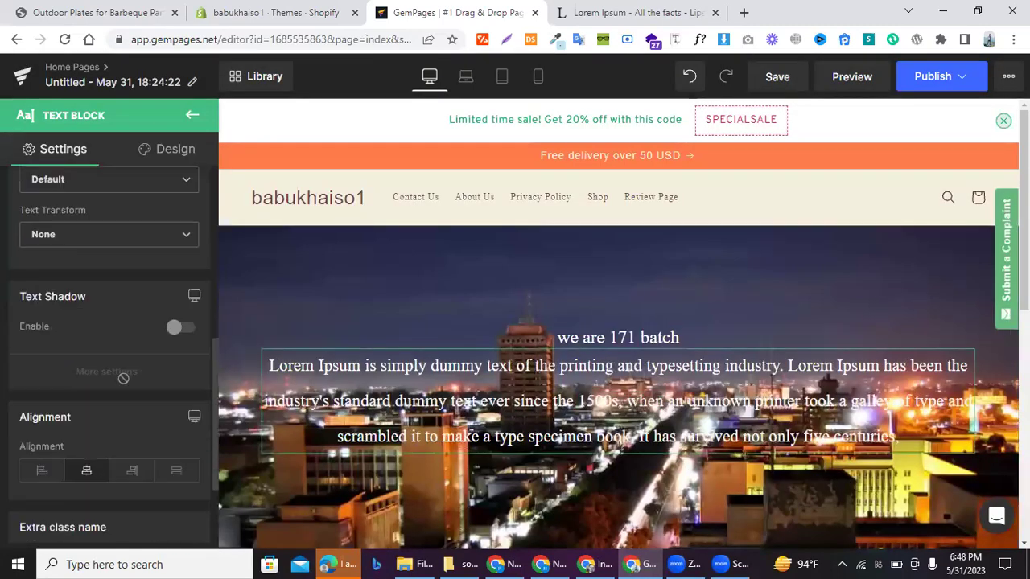
scroll(118, 373, down, 2)
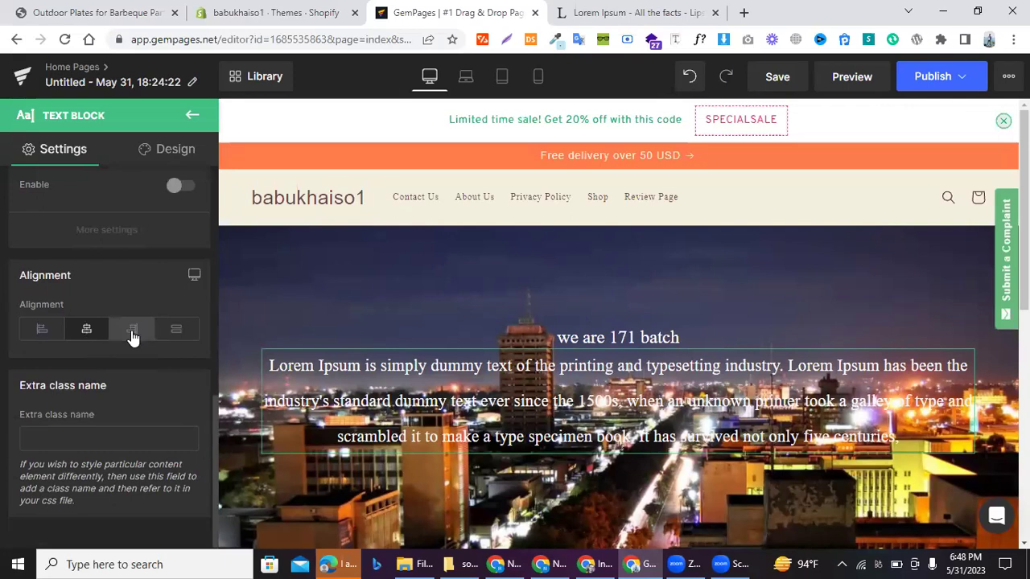
click(133, 336)
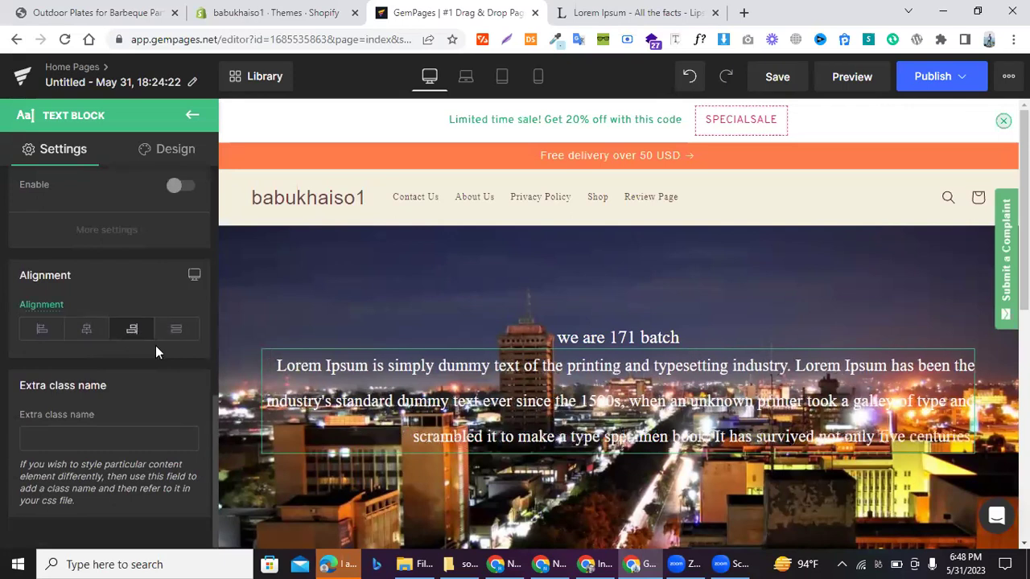
scroll(128, 347, down, 1)
- Switch the "we are 171 batch" heading to the Custom text style and set its font size to 40 px
scroll(128, 347, up, 10)
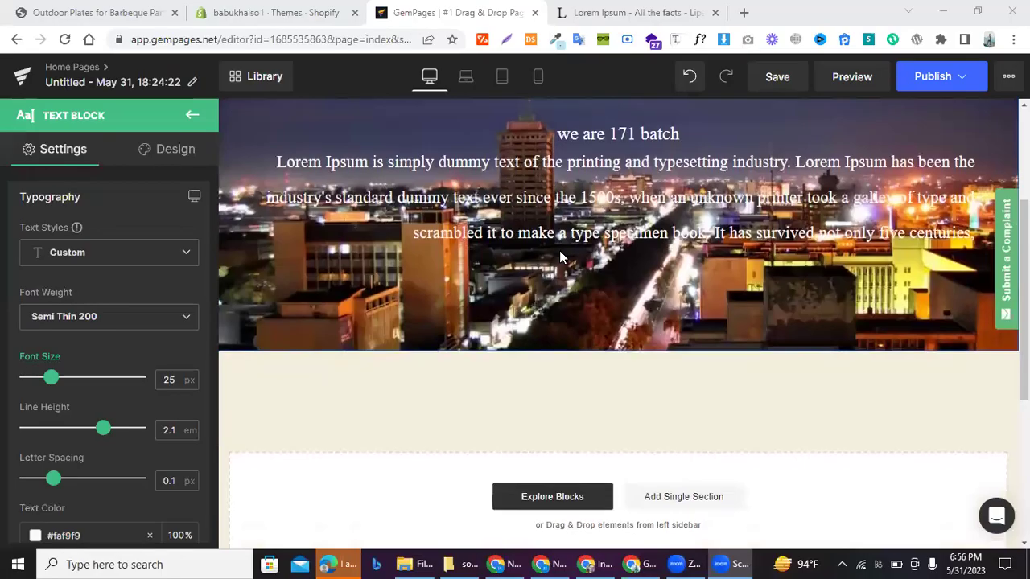
scroll(561, 256, up, 1)
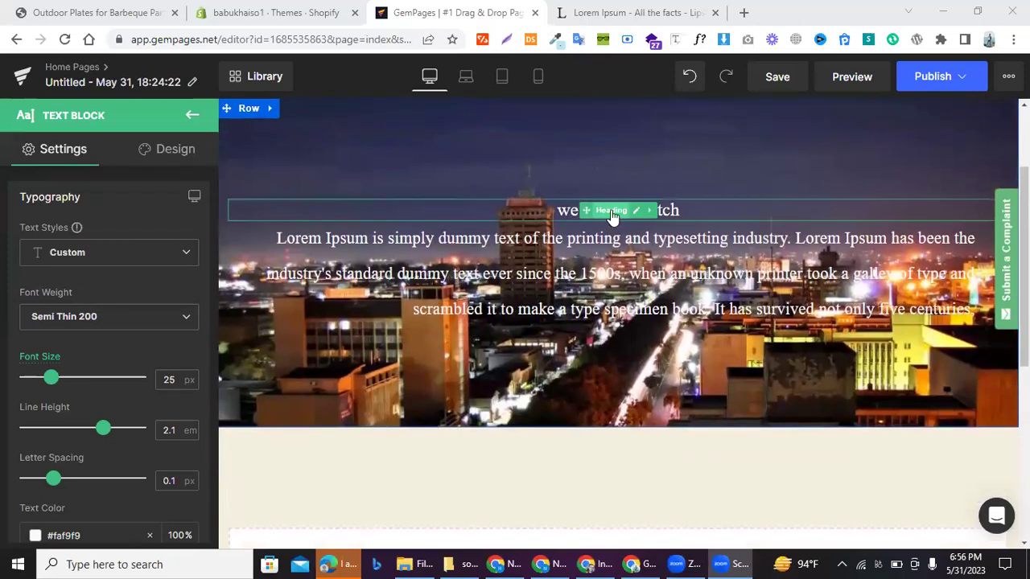
click(612, 213)
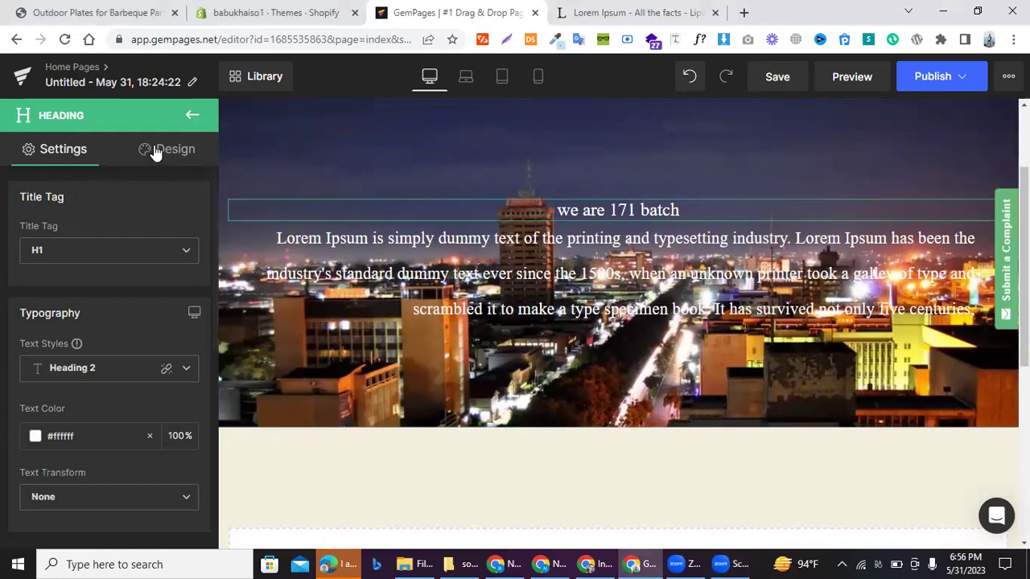
click(186, 369)
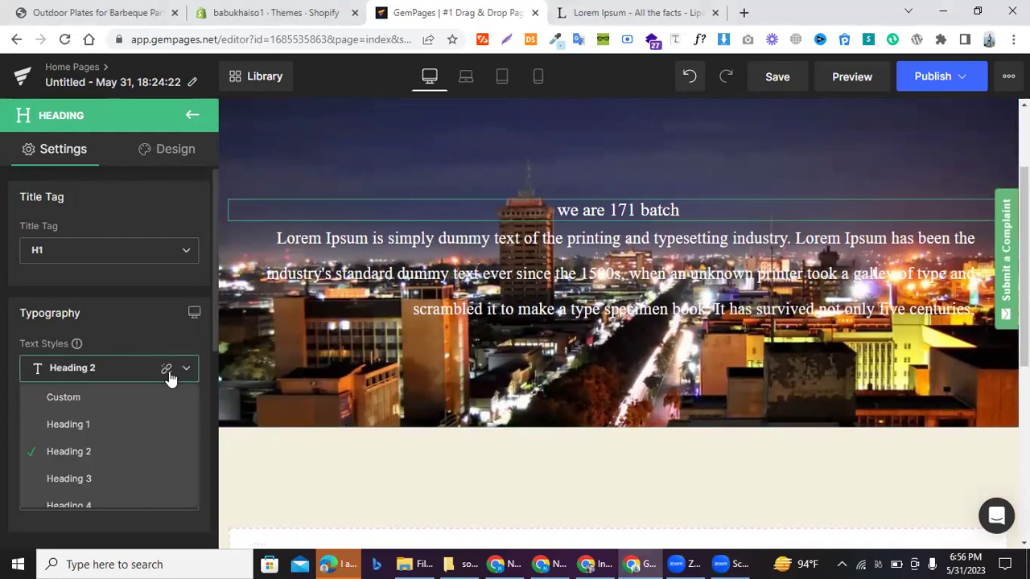
click(50, 399)
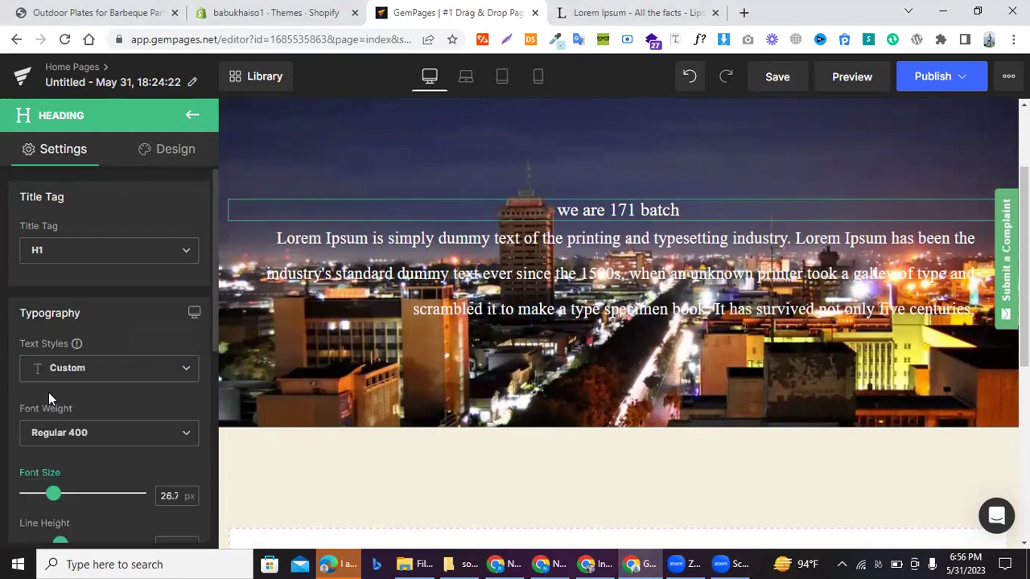
scroll(52, 397, down, 1)
drag(55, 418, 70, 418)
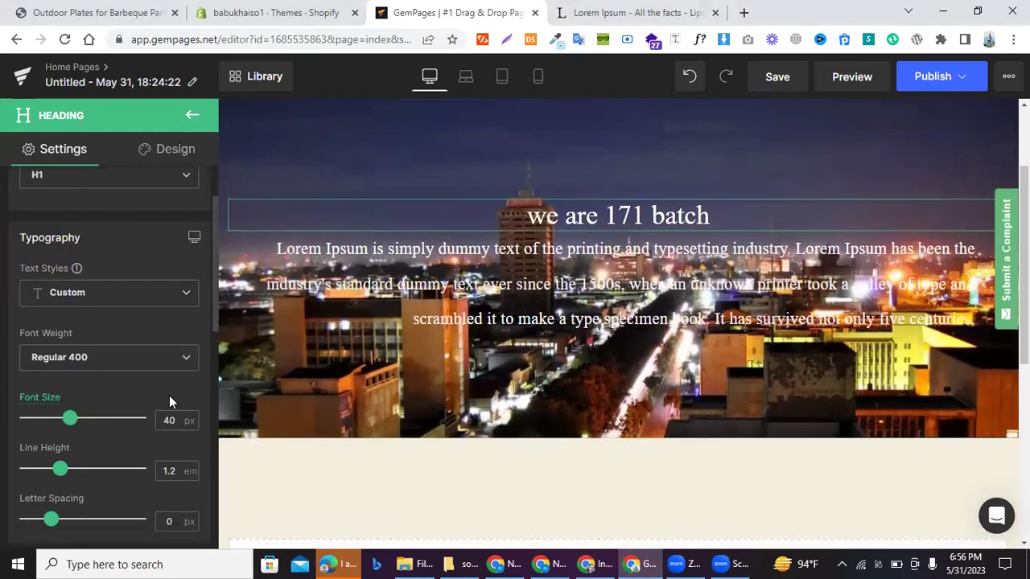
- Add a Button element directly below the Lorem Ipsum paragraph in the banner and set its button style to Custom
click(191, 120)
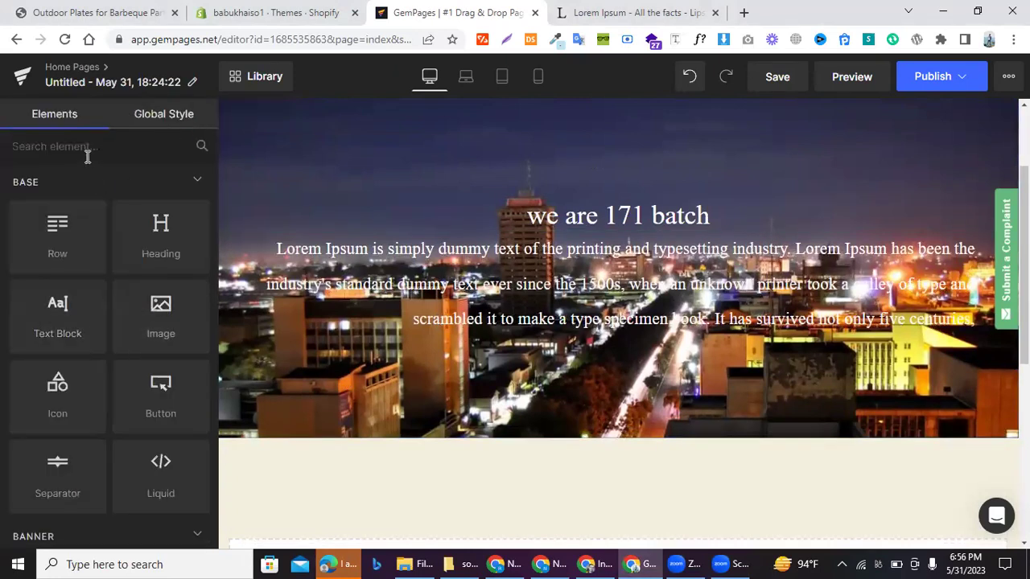
drag(160, 395, 536, 341)
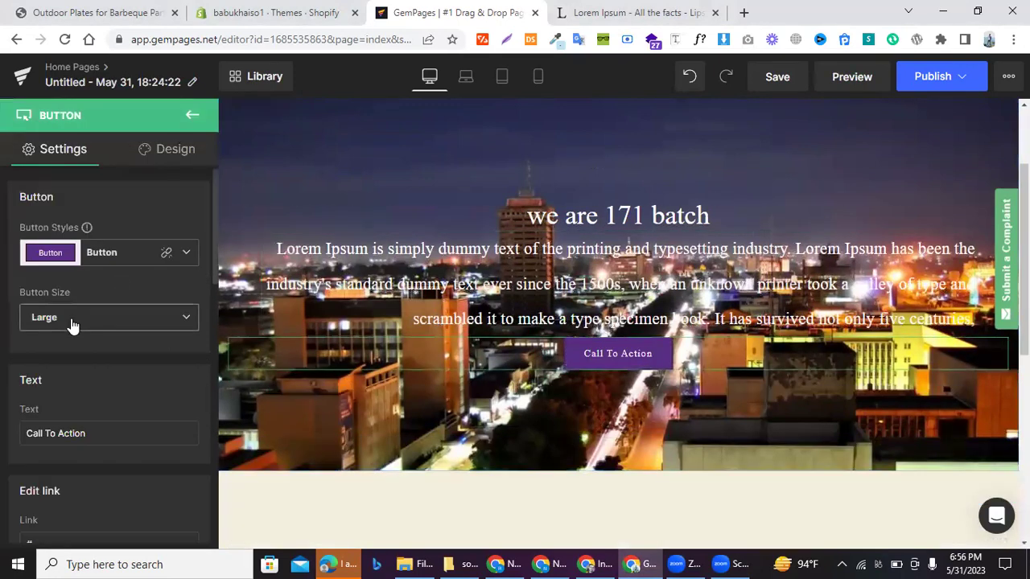
click(166, 252)
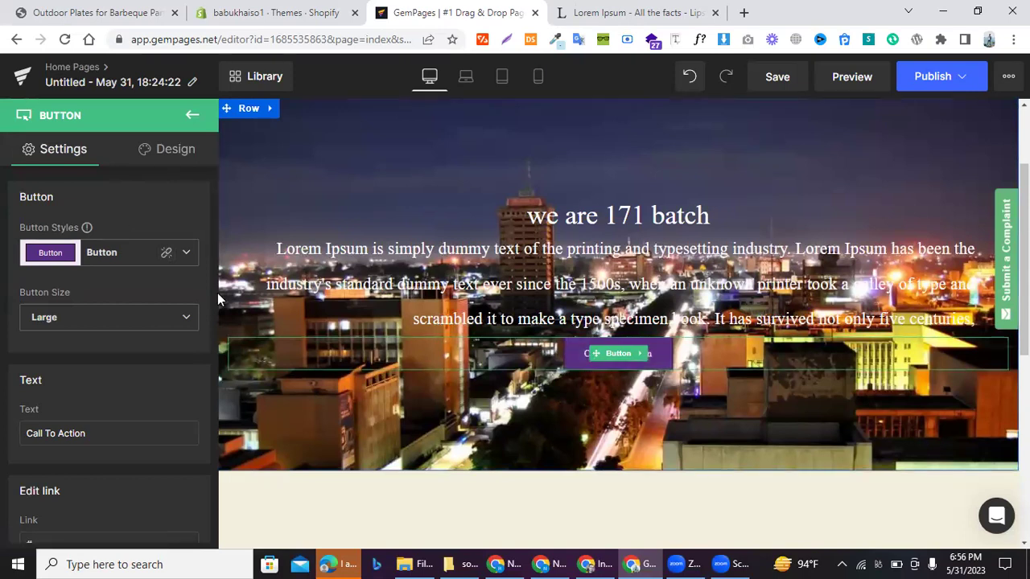
click(186, 253)
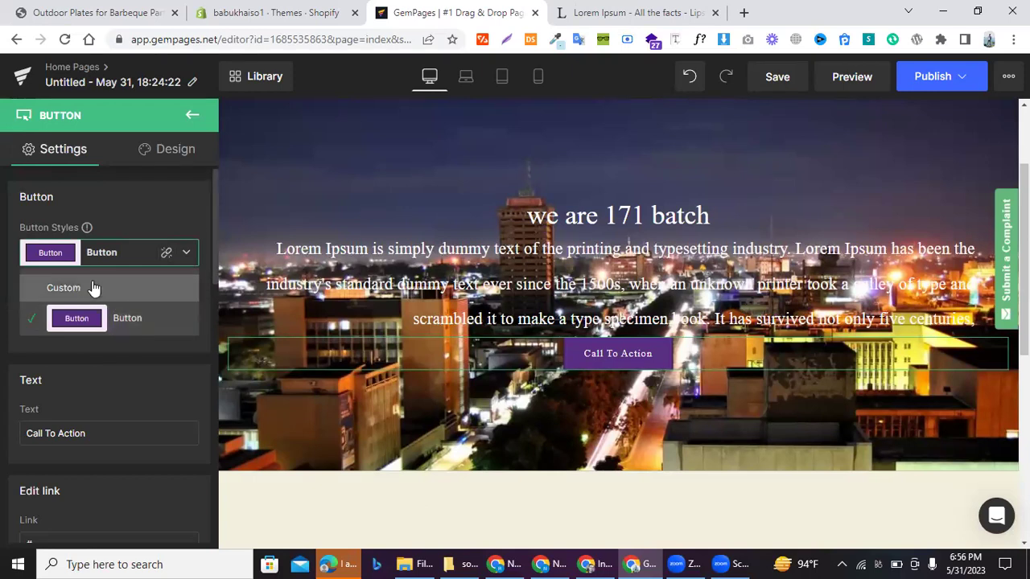
click(86, 433)
- Replace the new button's label with "Shop NOw"
click(55, 369)
triple_click(55, 369)
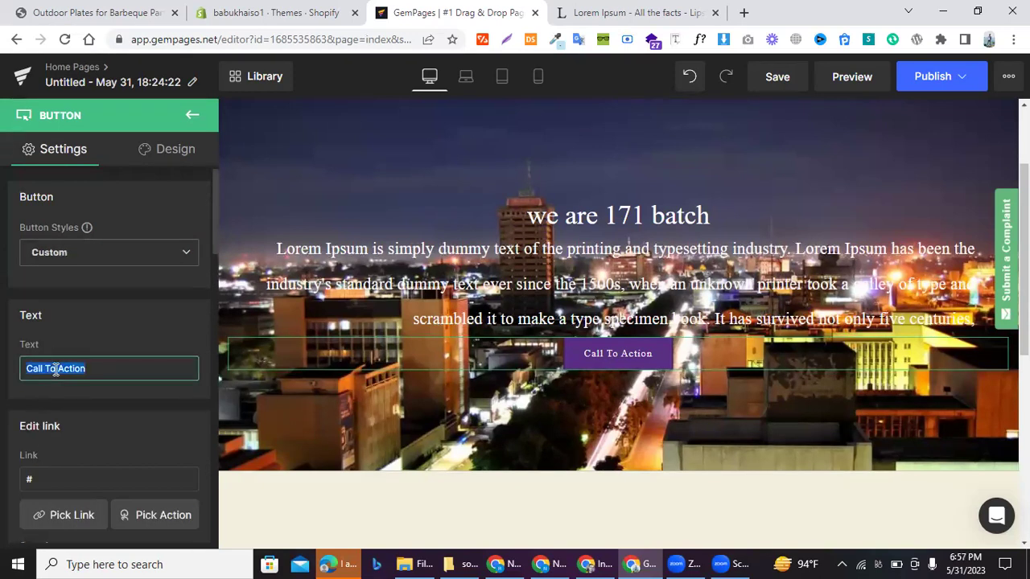
key(BackSpace)
text(Shop NOw)
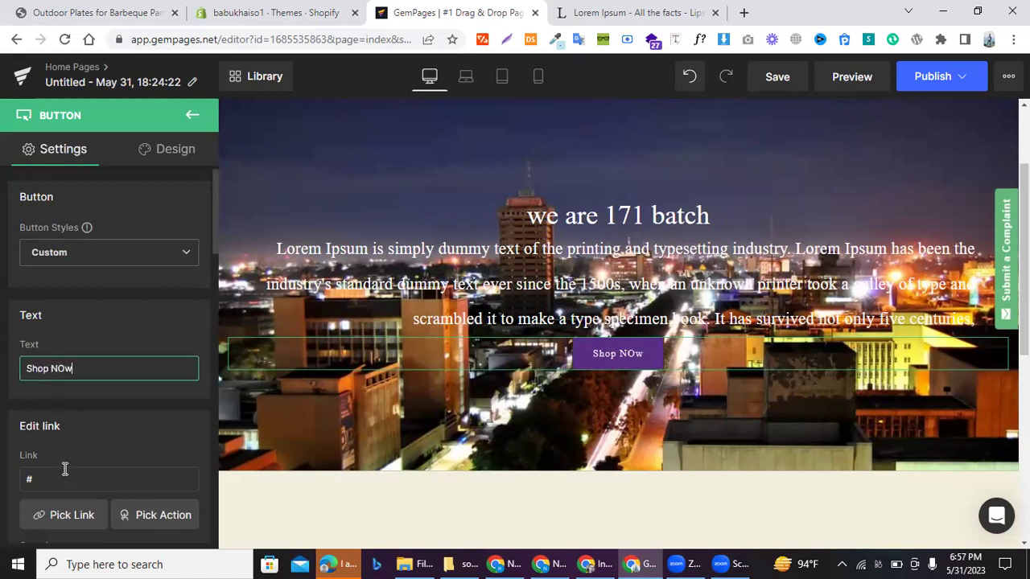
- Switch to the Shopify admin, dismiss the suggested apps dialog and open the live online store
scroll(64, 474, down, 1)
scroll(56, 451, down, 1)
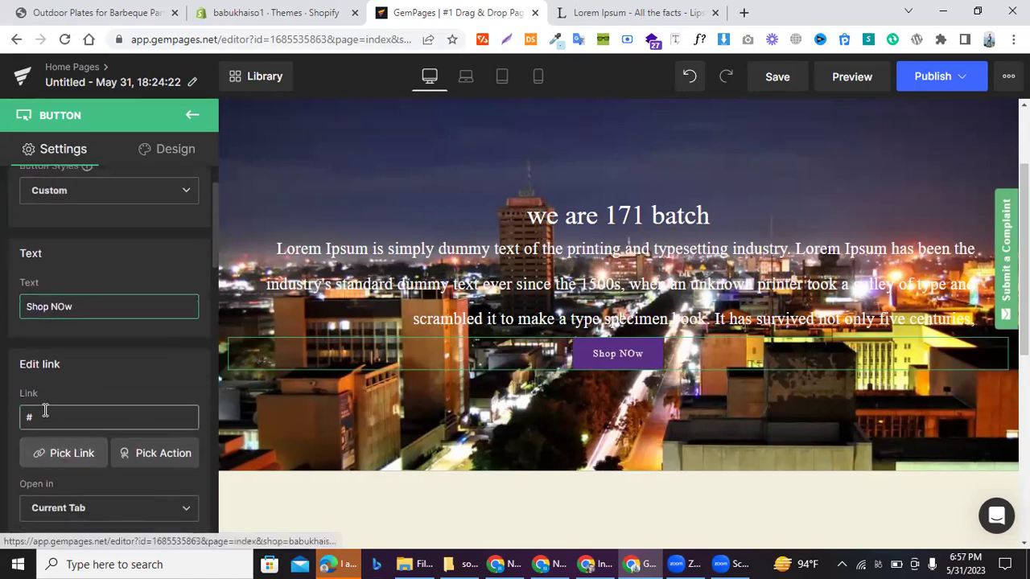
scroll(45, 408, down, 4)
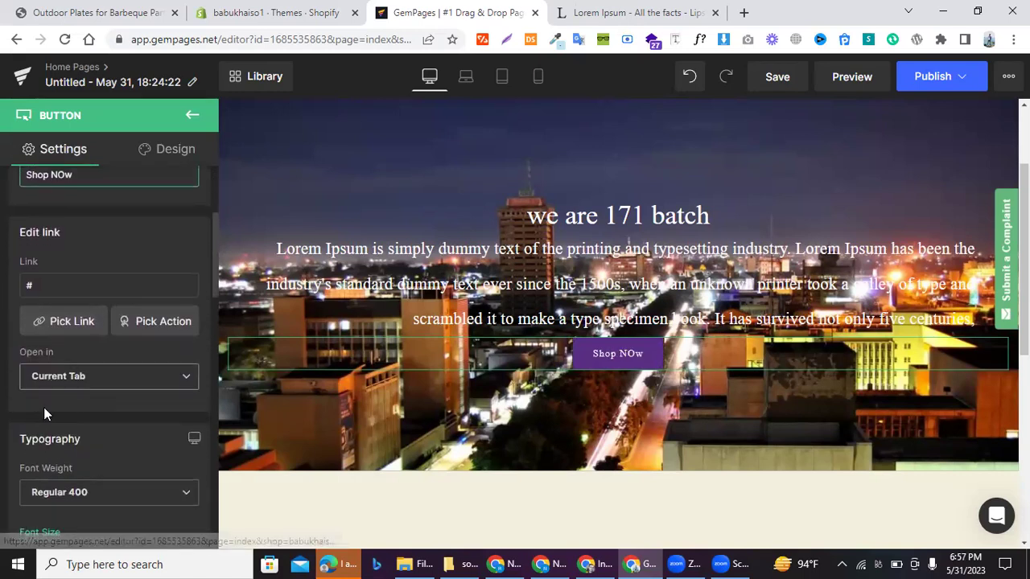
scroll(62, 478, down, 2)
scroll(62, 477, down, 1)
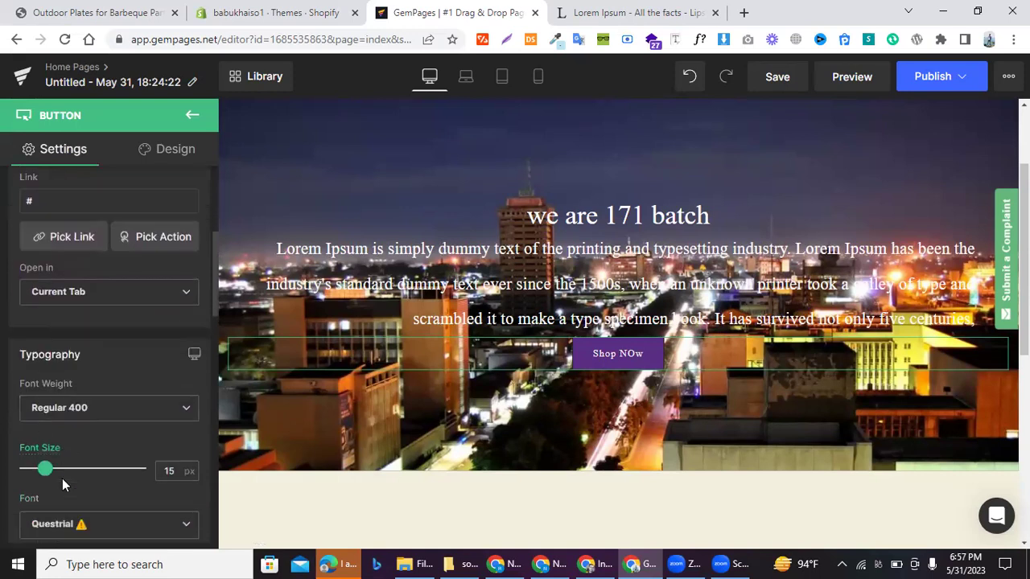
scroll(62, 480, up, 4)
click(215, 7)
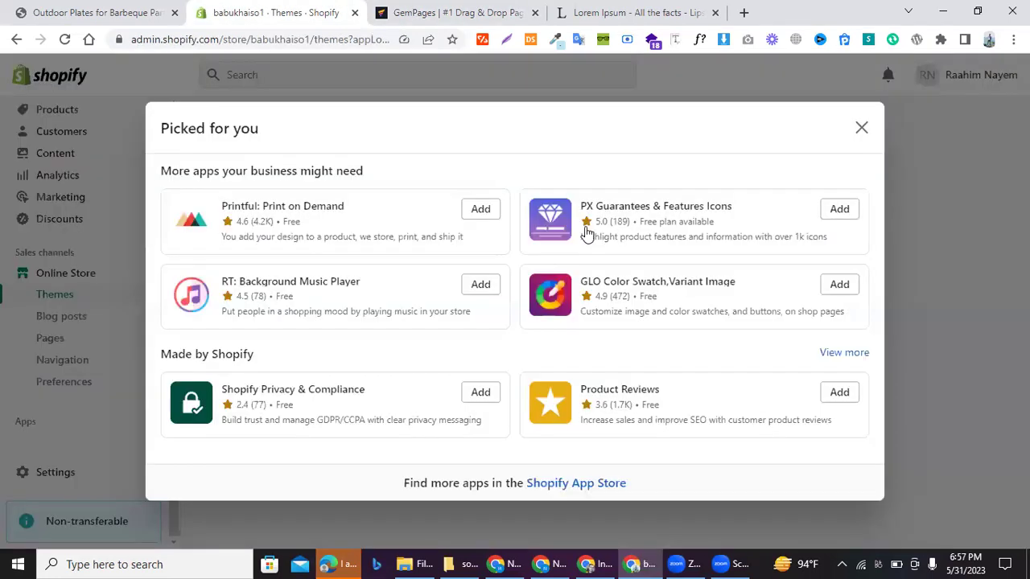
click(861, 128)
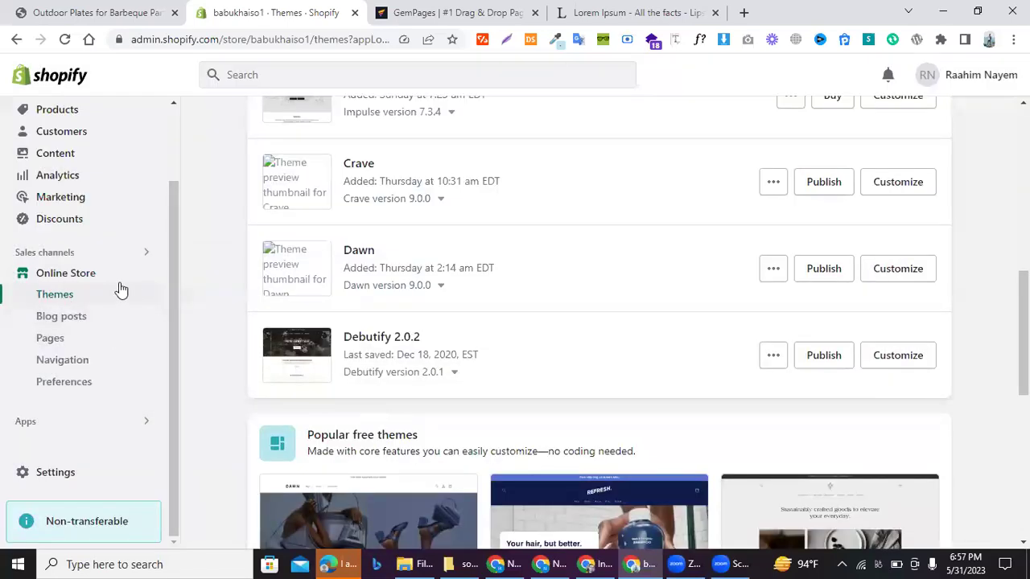
click(145, 275)
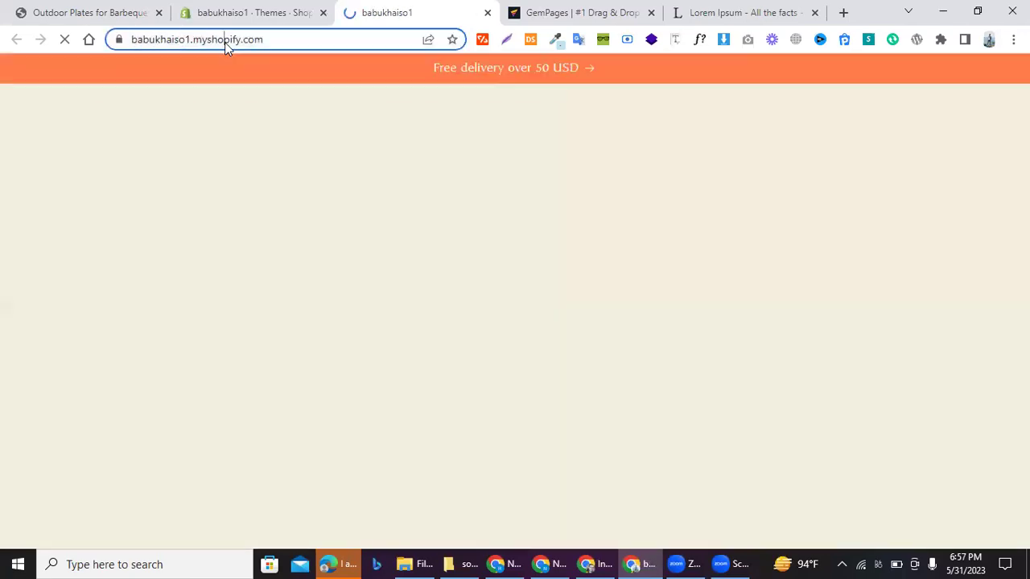
click(226, 41)
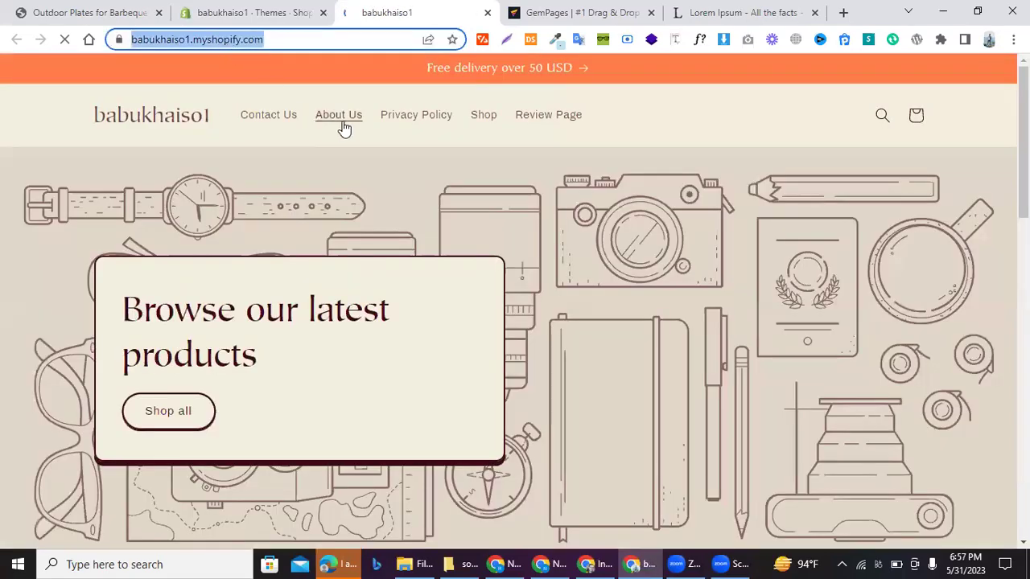
click(481, 116)
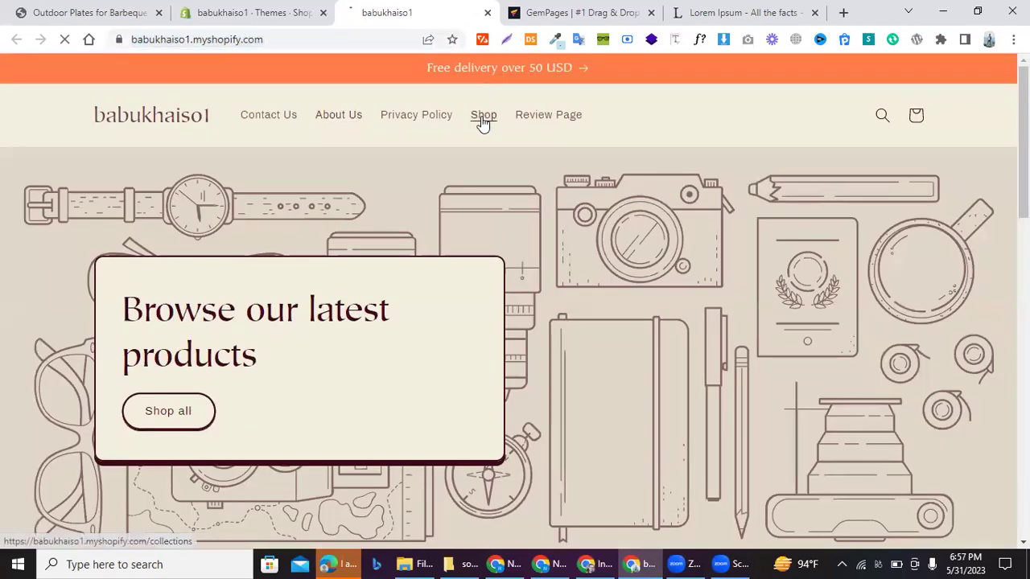
click(304, 42)
key(ctrl+c)
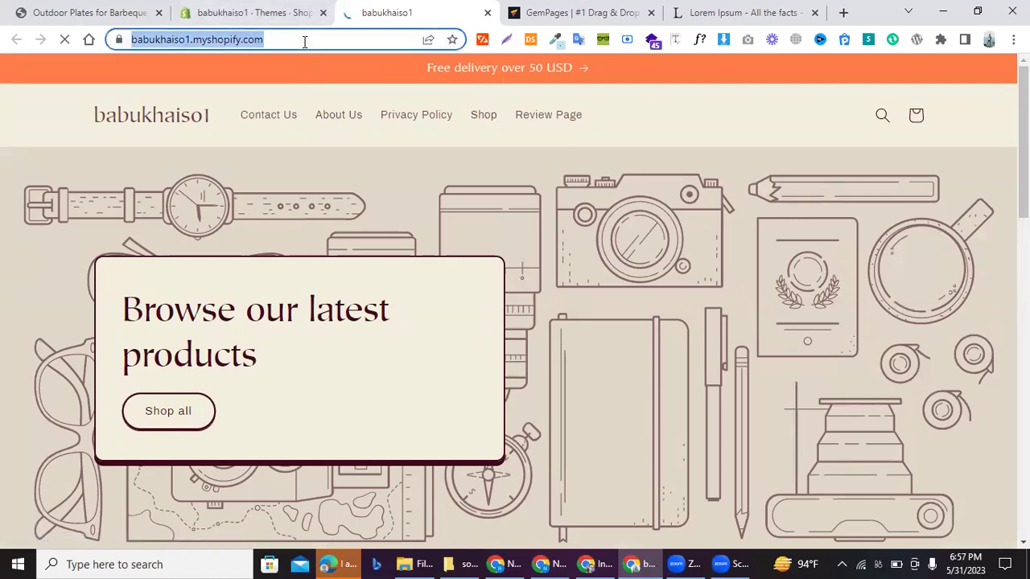
click(596, 12)
click(56, 336)
key(BackSpace)
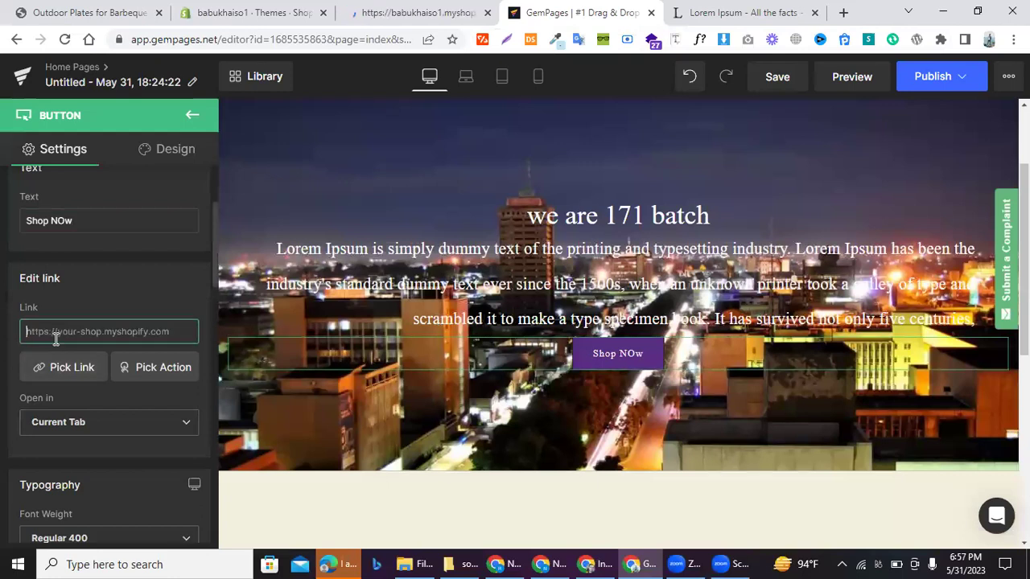
key(ctrl+v)
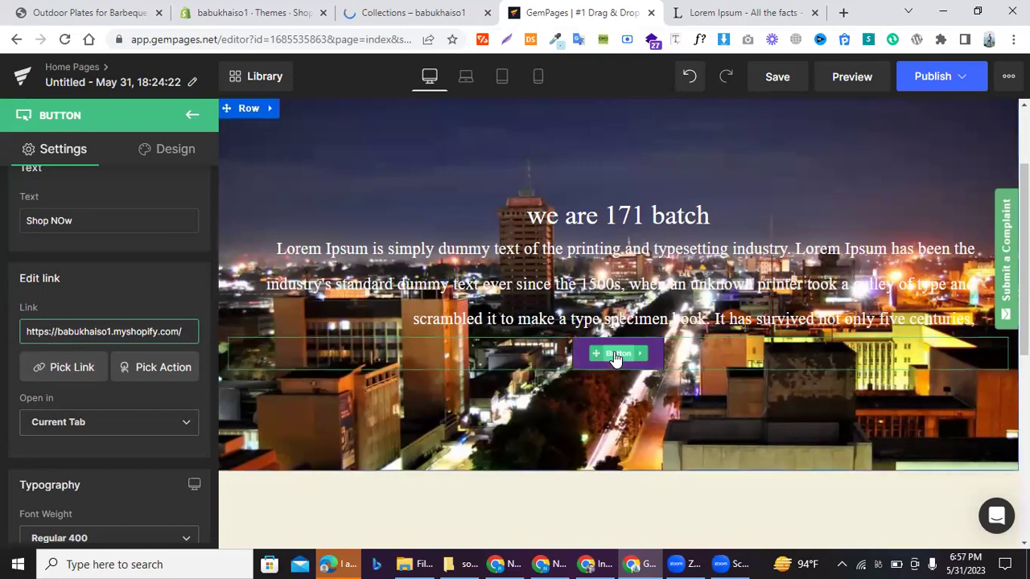
- Set the Shop NOw button's top and bottom padding to 20 px
click(165, 149)
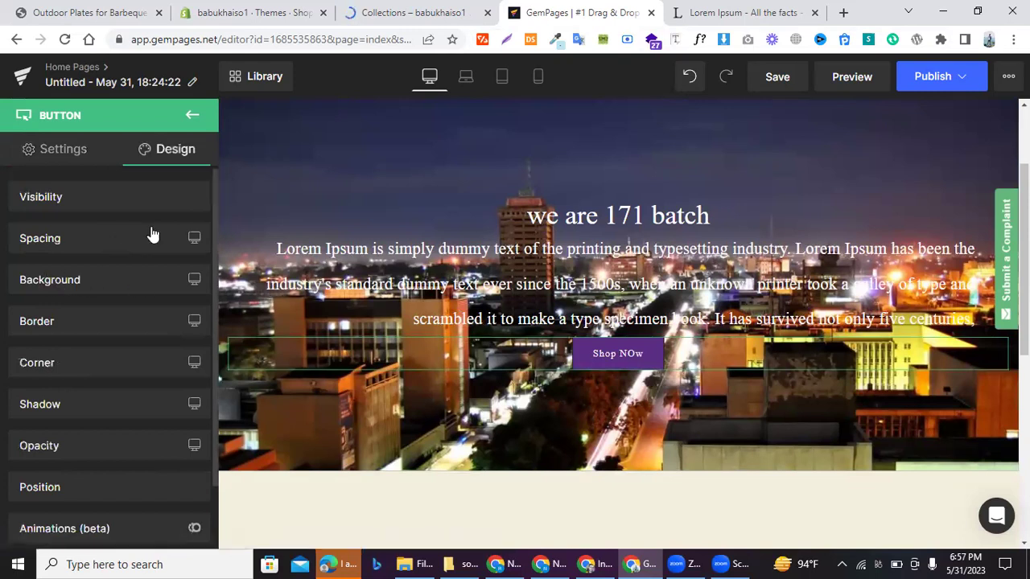
click(52, 241)
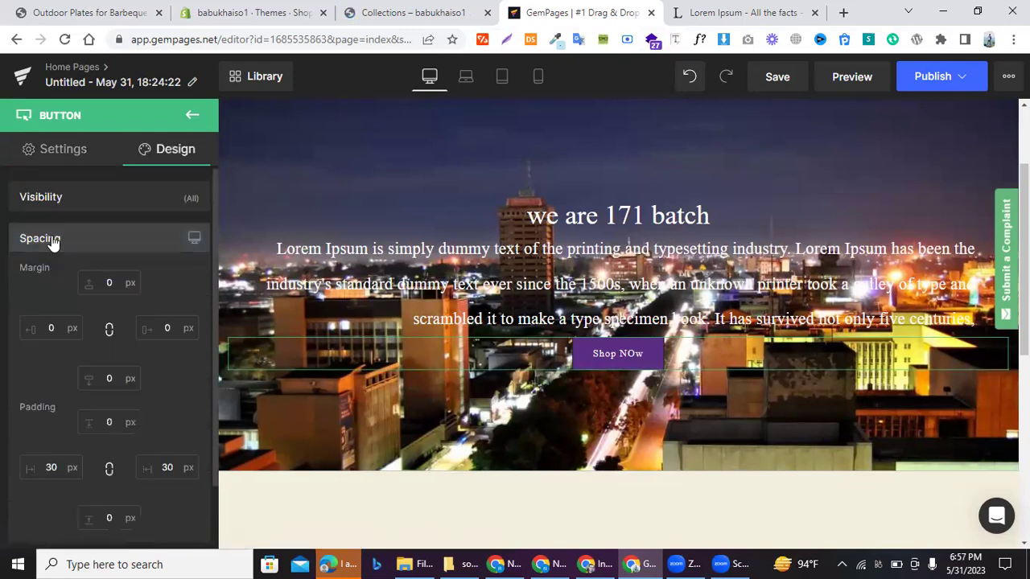
click(51, 240)
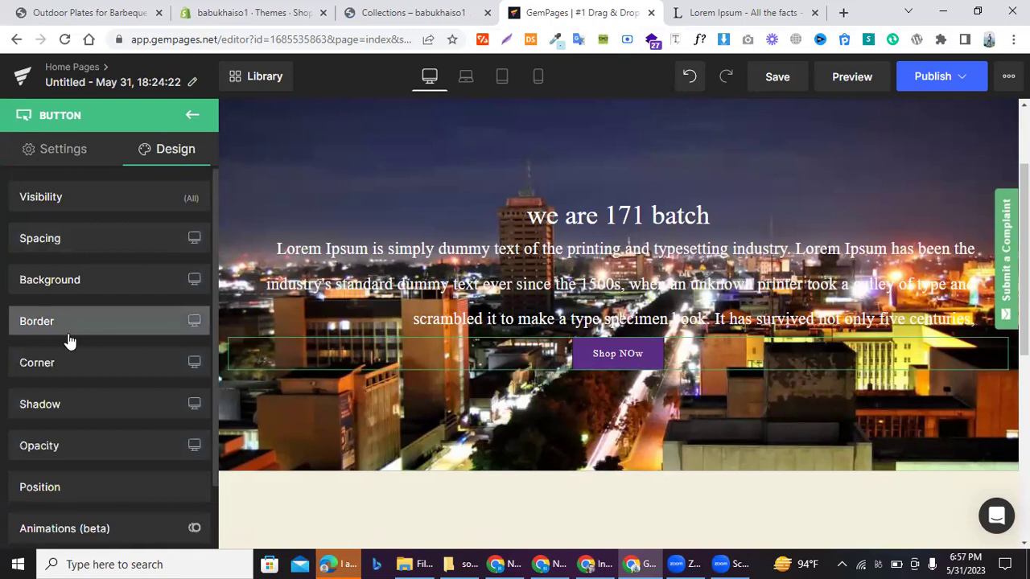
scroll(69, 341, down, 1)
scroll(66, 340, up, 1)
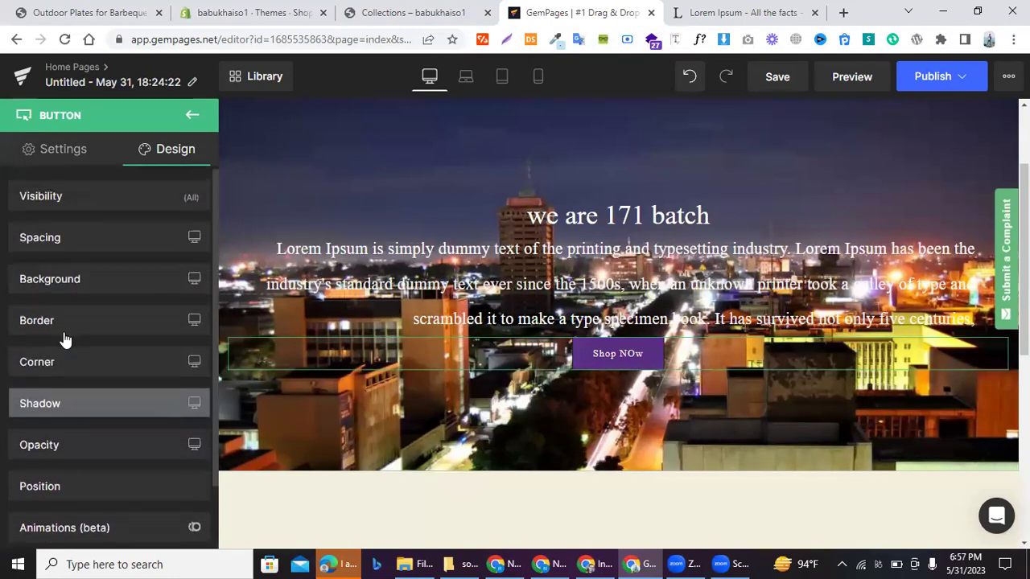
click(34, 239)
scroll(75, 329, down, 1)
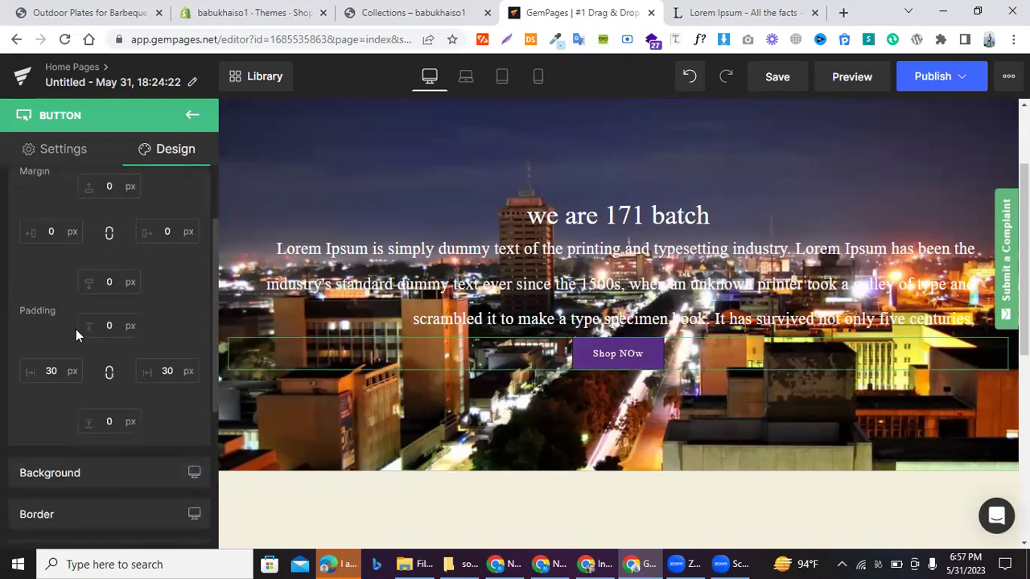
click(112, 325)
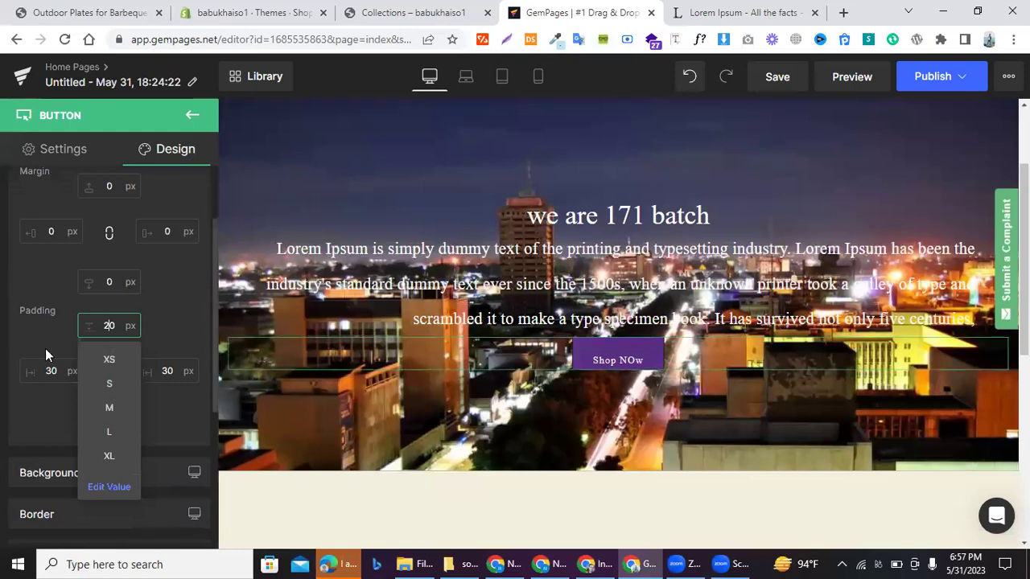
click(45, 349)
click(106, 422)
text(20)
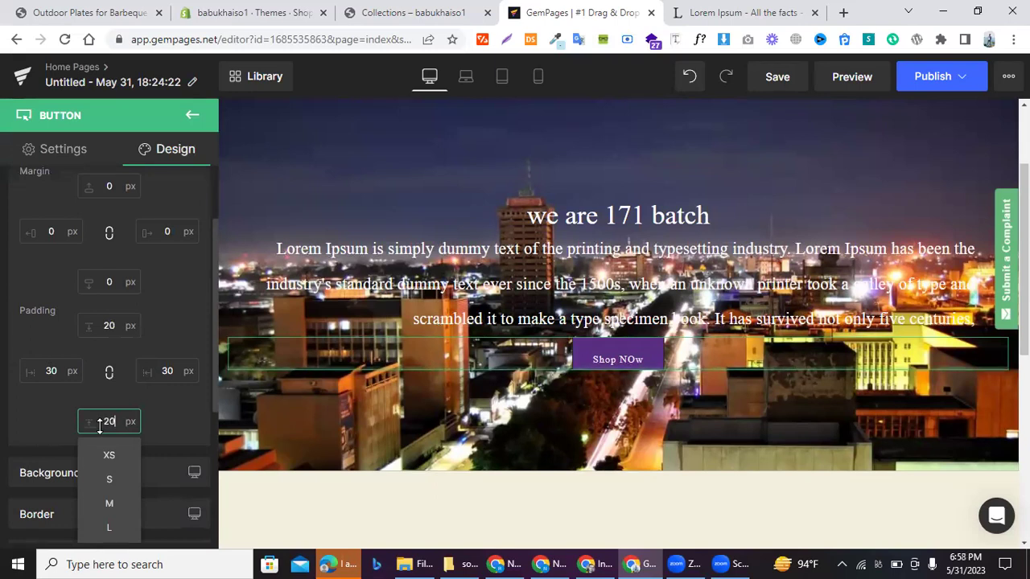
click(30, 424)
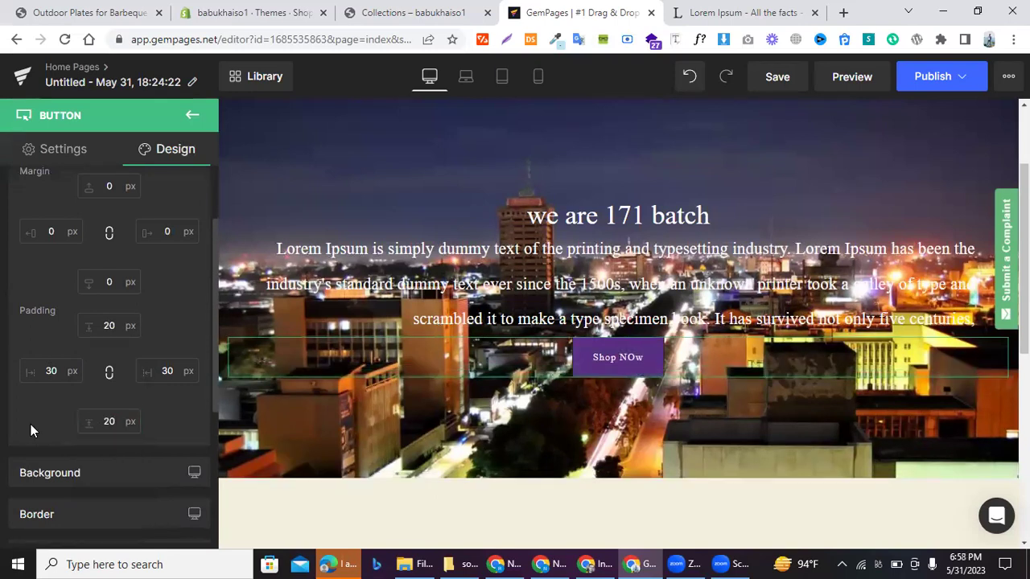
- Set the Shop NOw button's left and right padding to 50 px
click(50, 372)
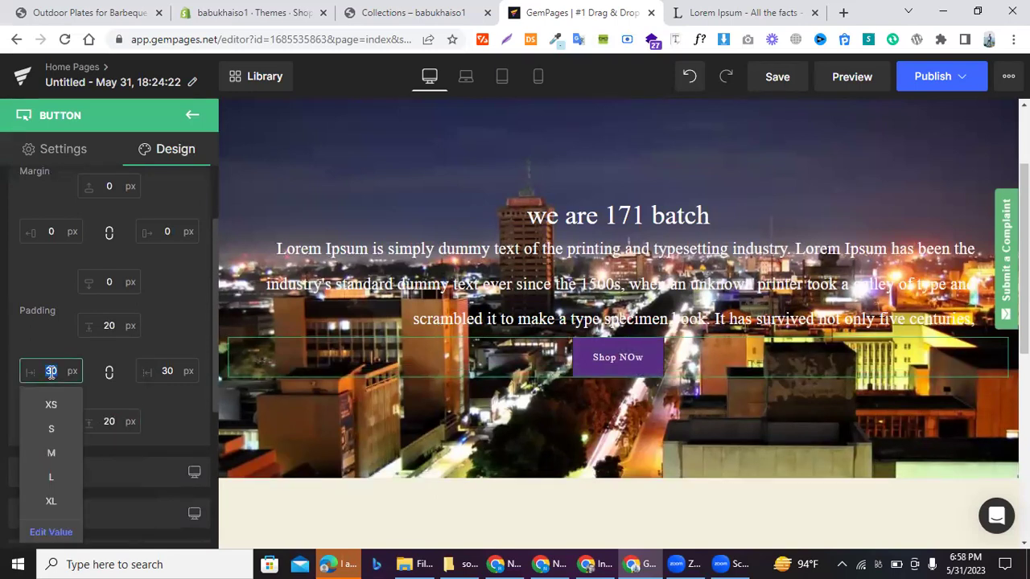
text(5)
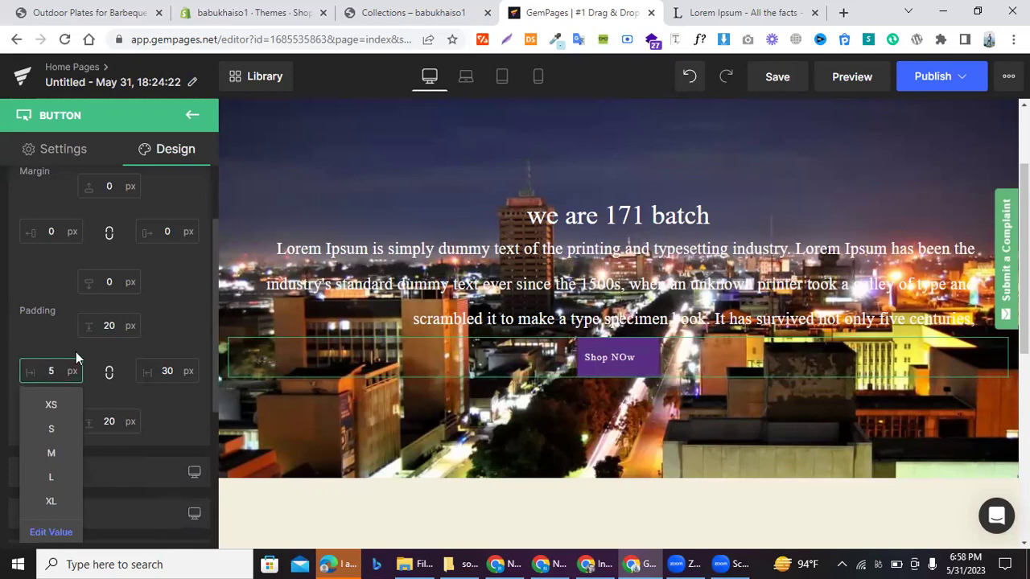
text(0)
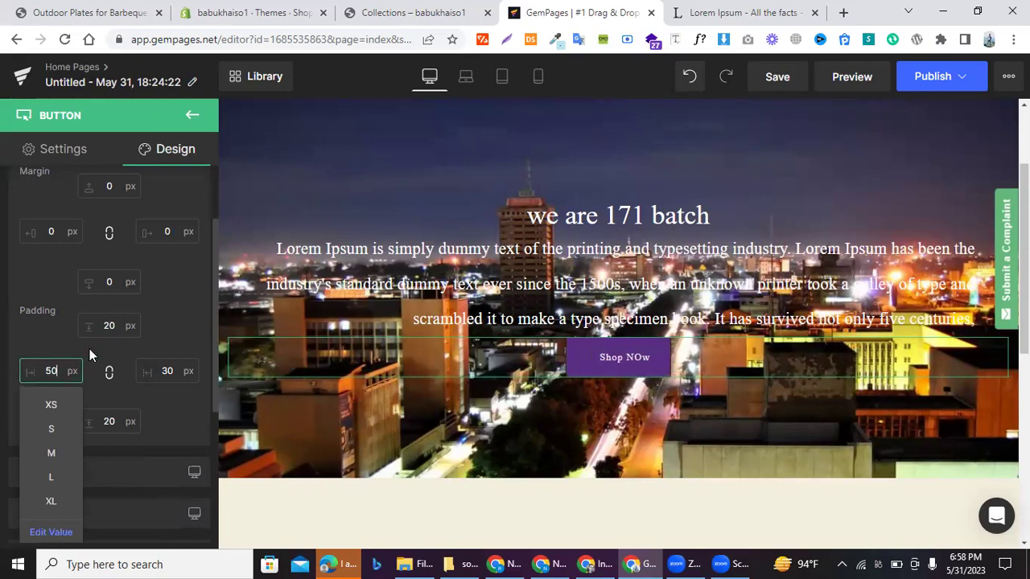
click(166, 370)
text(50)
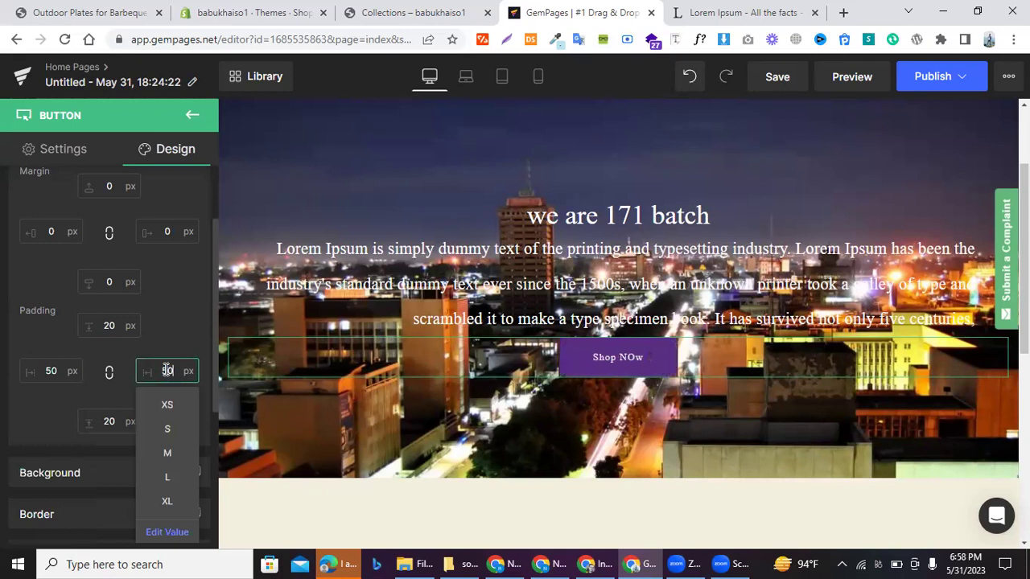
- Set the Shop NOw button's background color to the white global swatch, Color 1
click(51, 346)
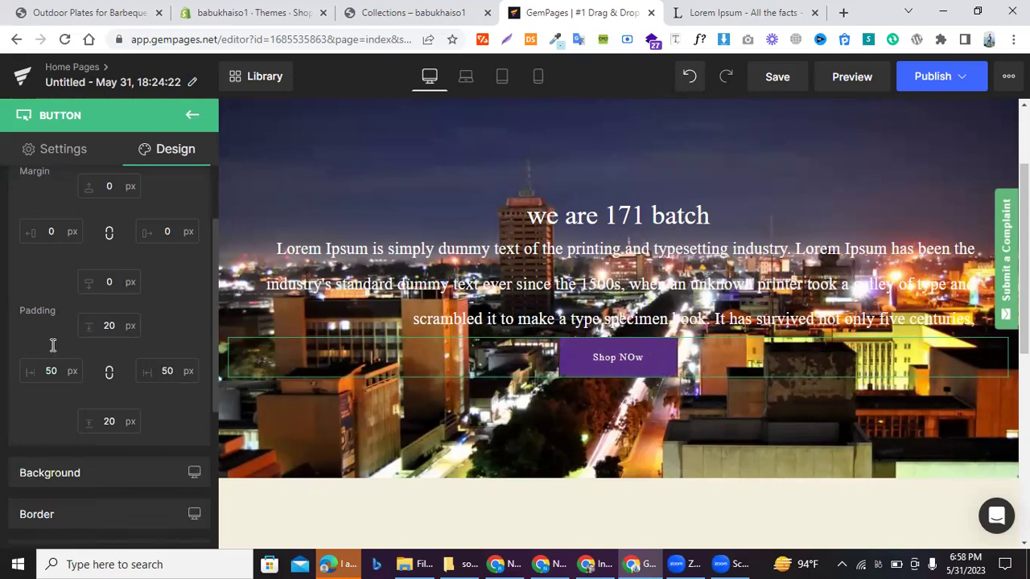
scroll(51, 346, down, 1)
click(51, 392)
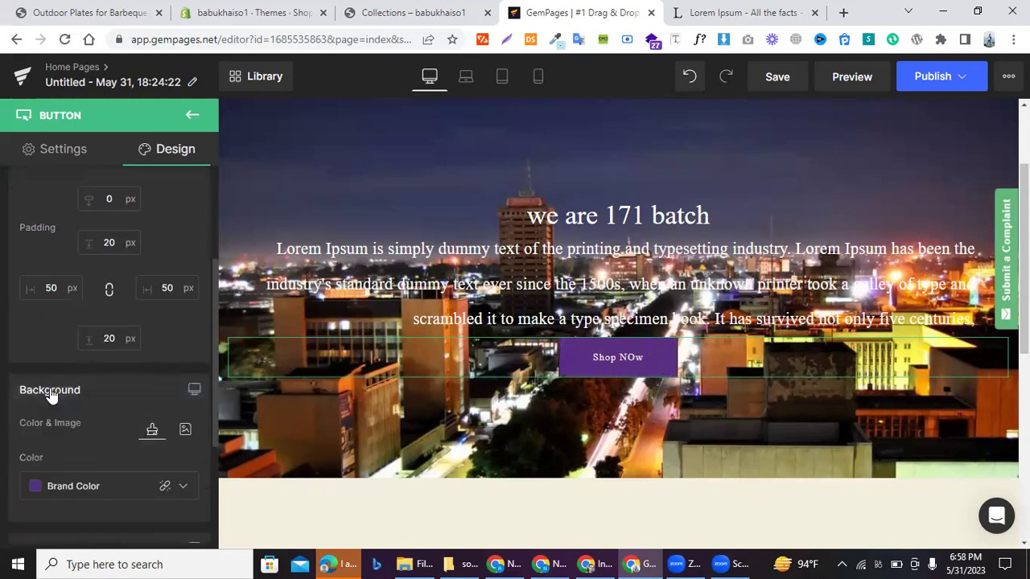
scroll(53, 396, down, 1)
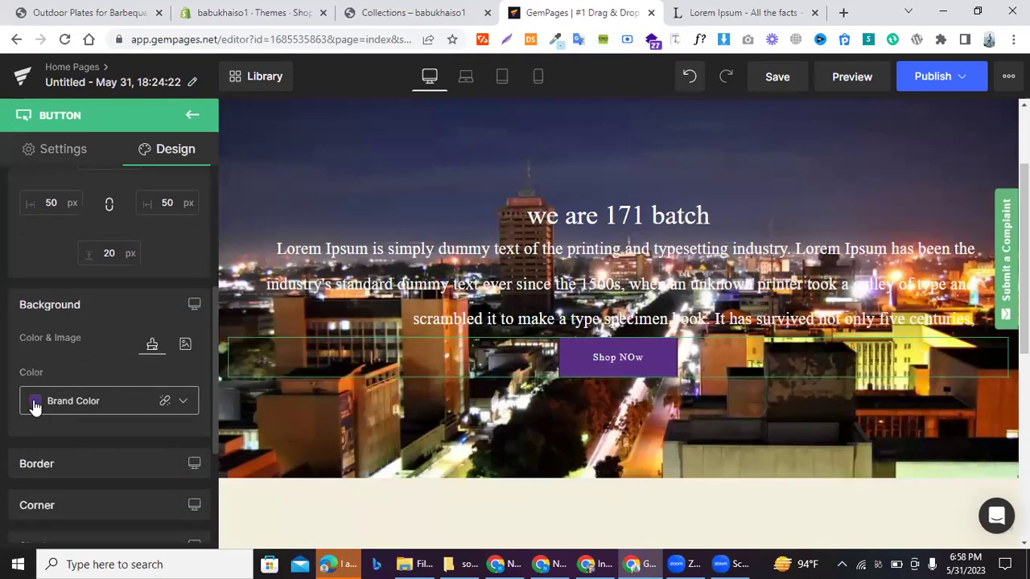
click(34, 406)
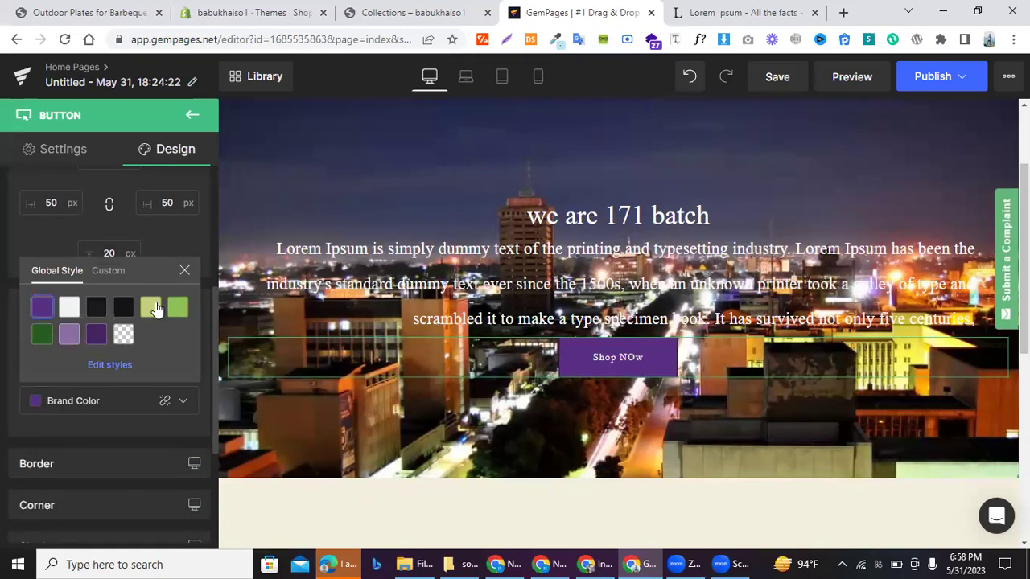
click(68, 308)
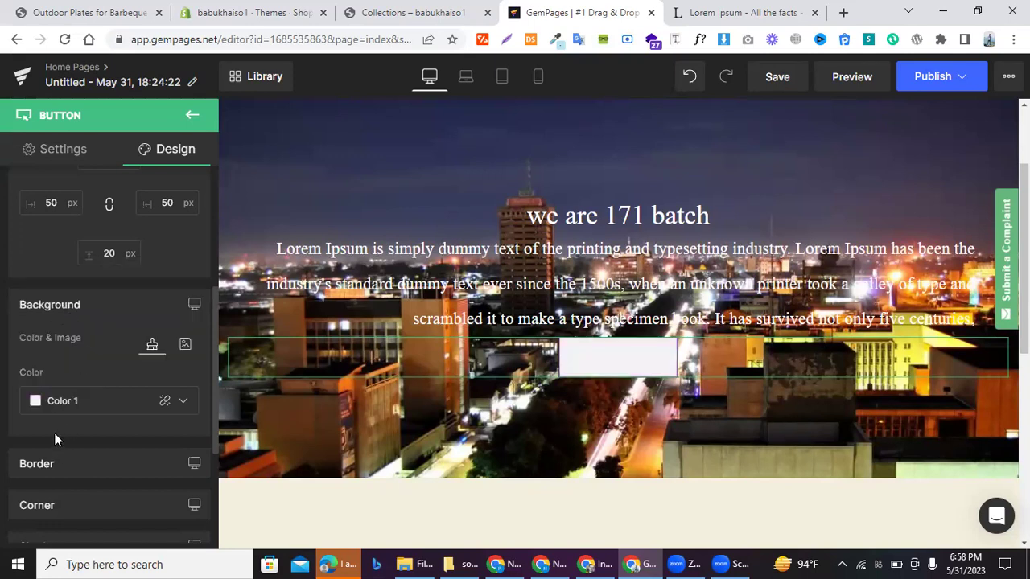
- Set the Shop NOw button's background color to the transparent global swatch, Color 9
scroll(55, 438, down, 2)
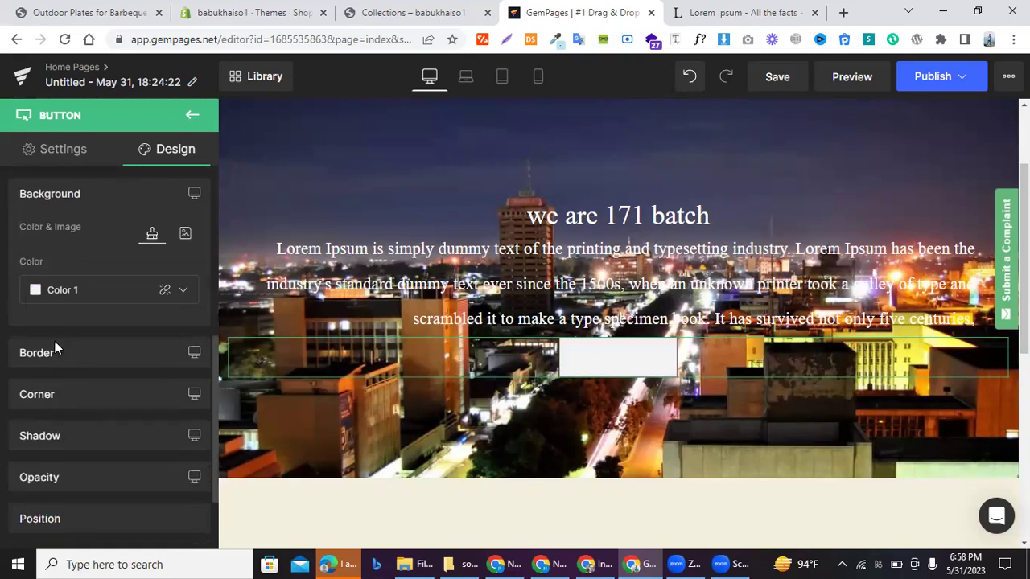
click(181, 292)
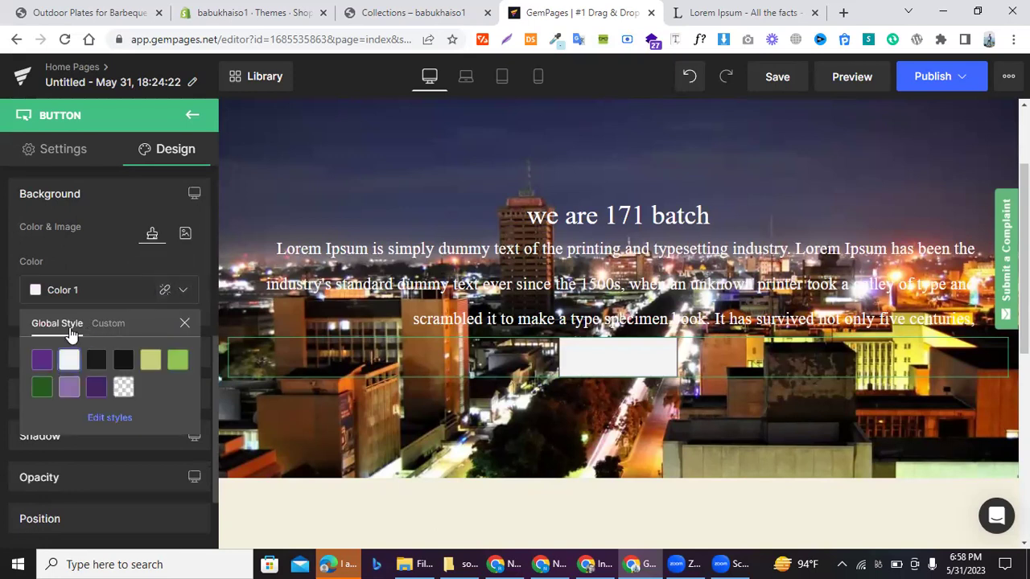
click(182, 294)
click(183, 294)
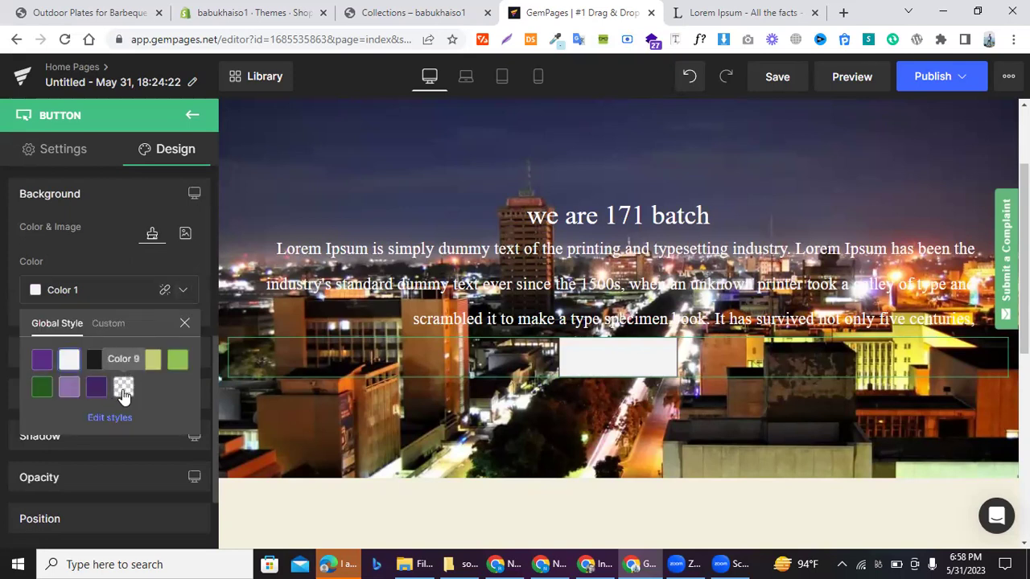
click(123, 390)
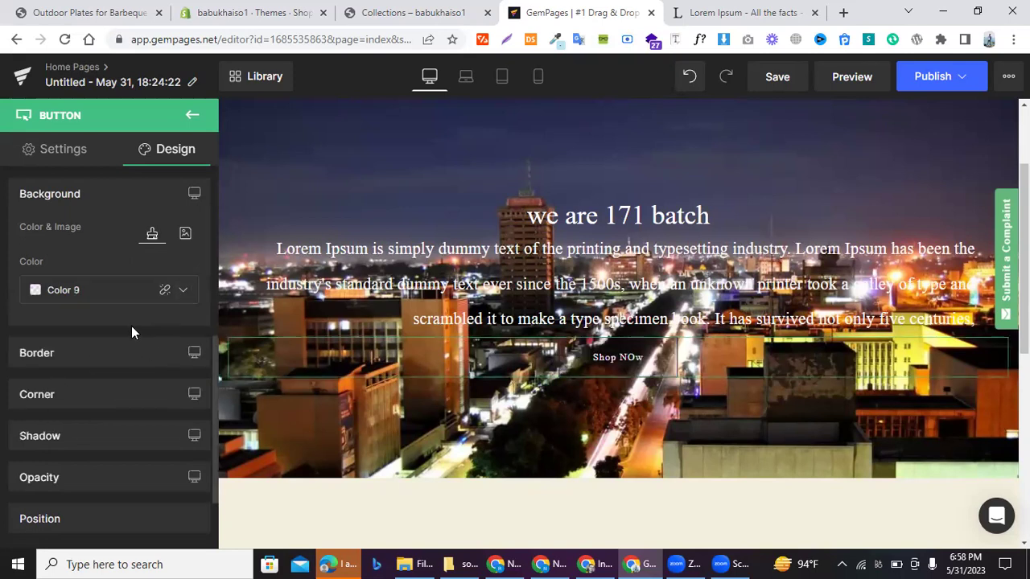
- Add a yellow, #FFFB00 at 100% opacity, to the other colors of the Live Preset 0 global style
click(183, 291)
click(94, 417)
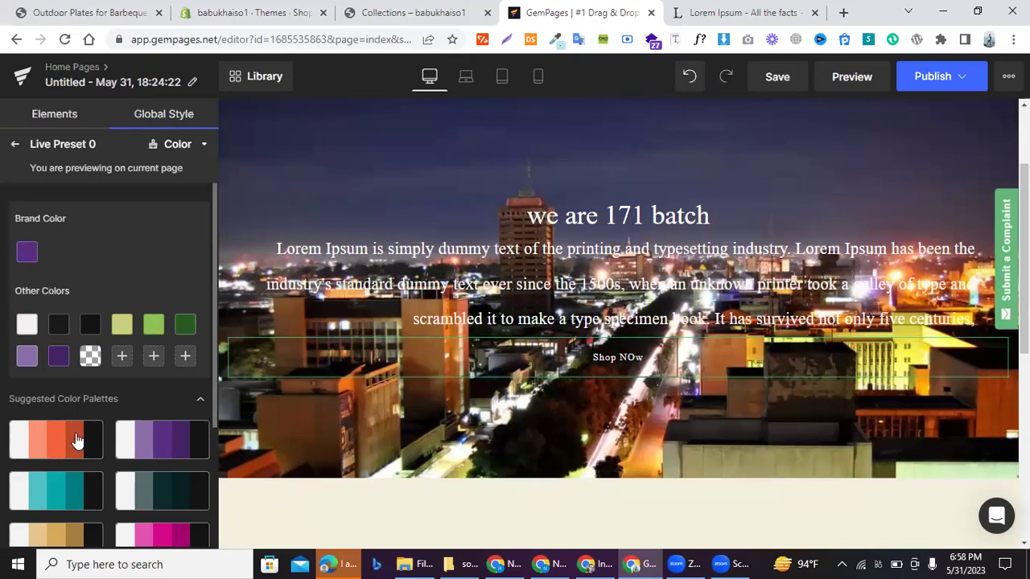
click(118, 356)
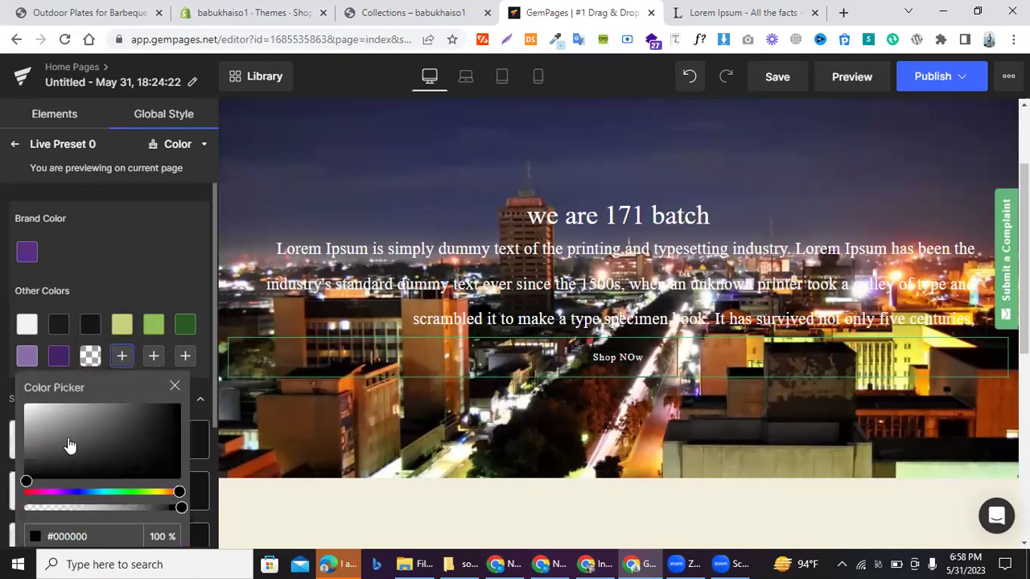
click(159, 492)
click(139, 462)
click(173, 407)
scroll(97, 429, down, 2)
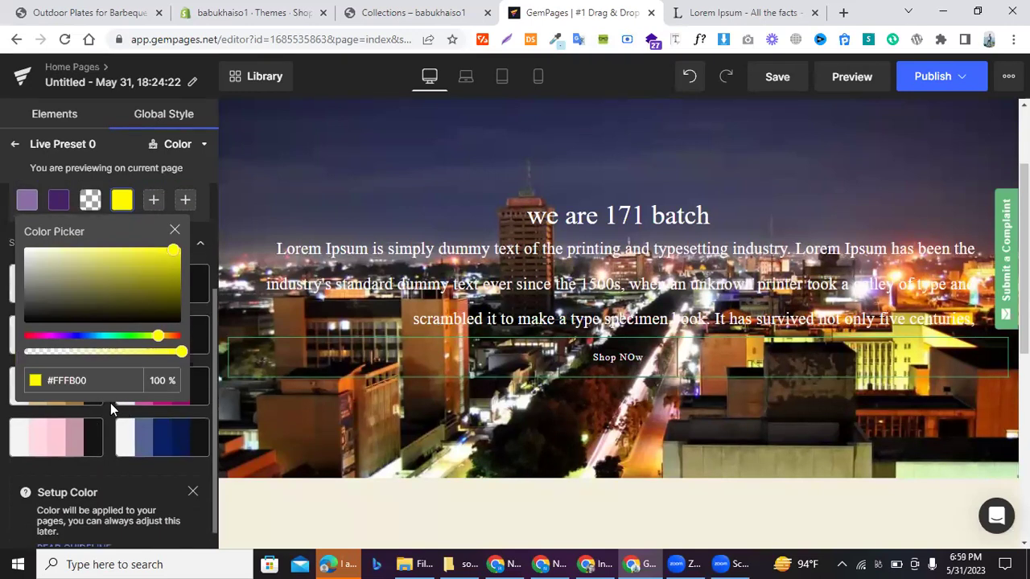
click(110, 403)
scroll(79, 252, up, 2)
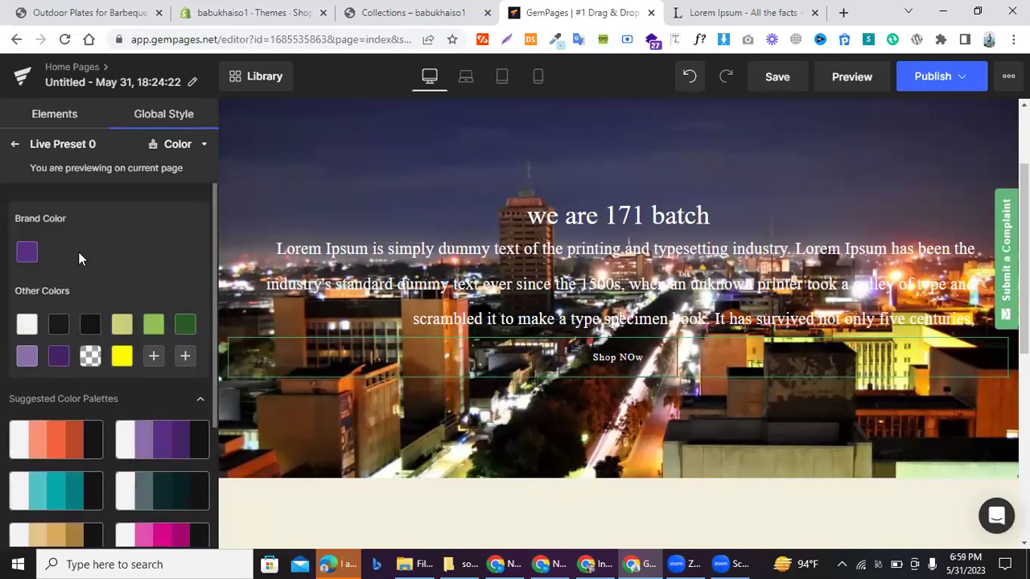
- Examine the preset's new yellow swatch and its first two other colors in the color picker
click(16, 145)
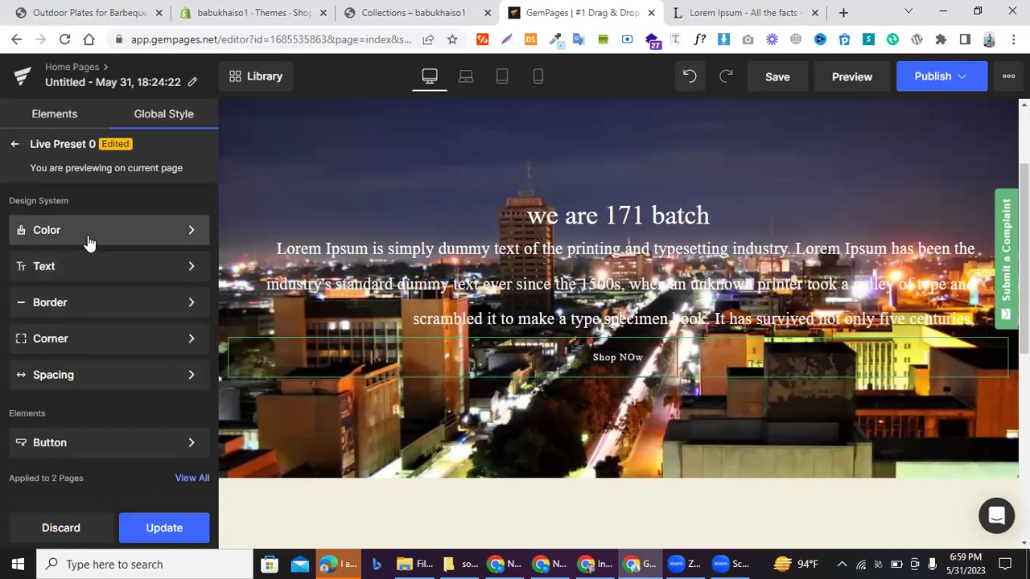
click(88, 233)
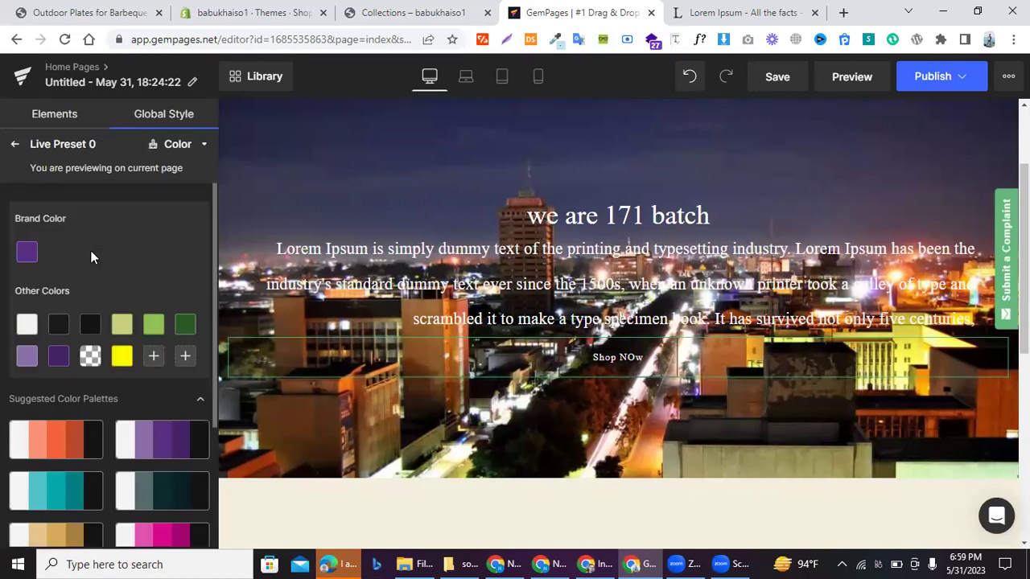
click(123, 358)
scroll(123, 364, down, 1)
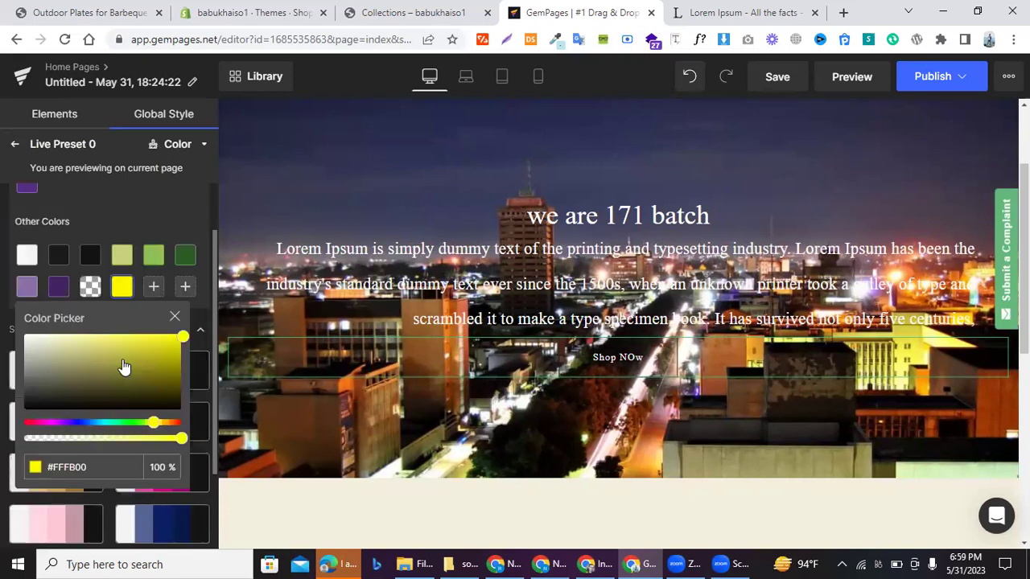
scroll(126, 458, down, 1)
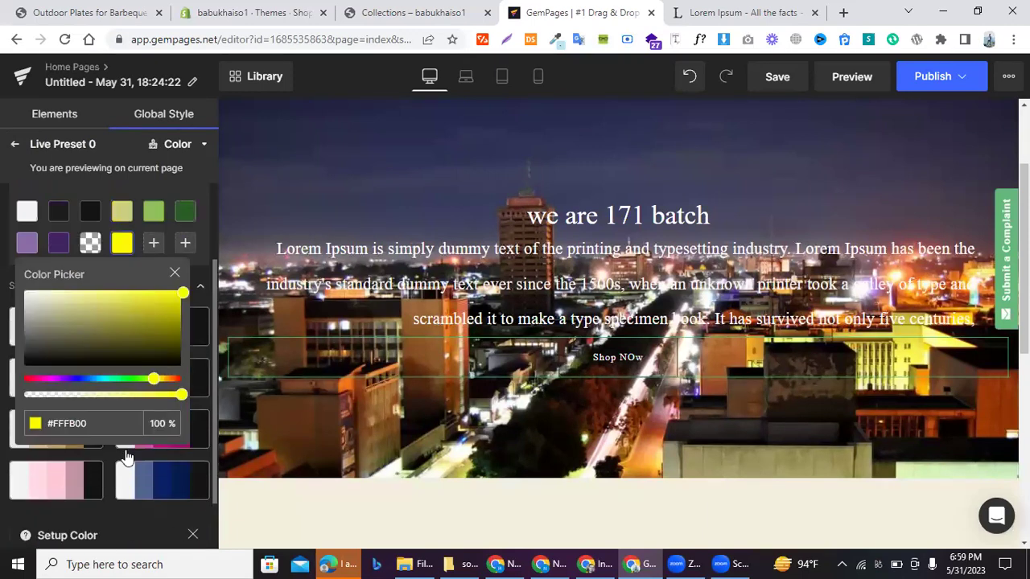
scroll(104, 403, up, 1)
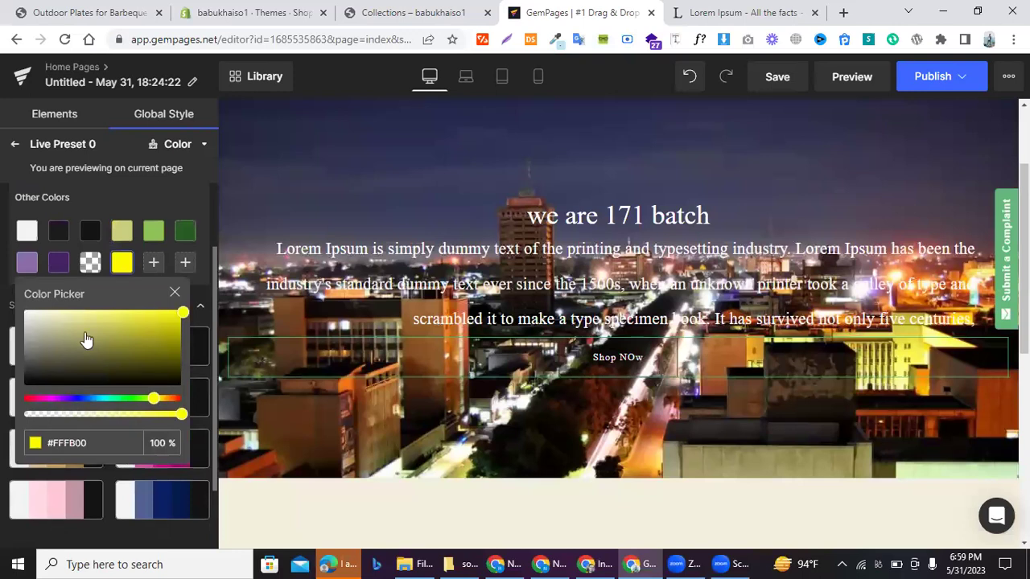
click(175, 295)
scroll(153, 267, up, 2)
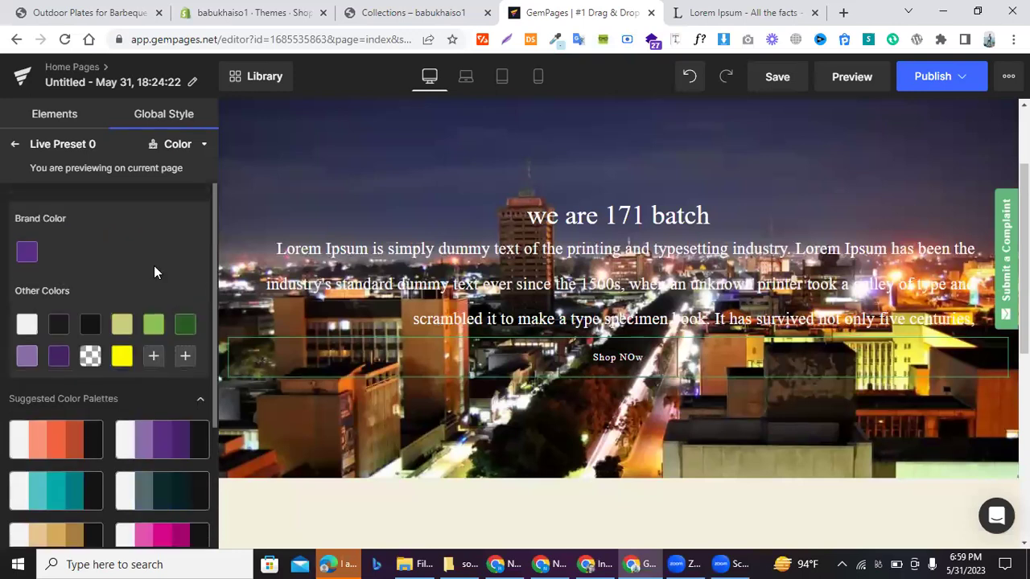
click(23, 324)
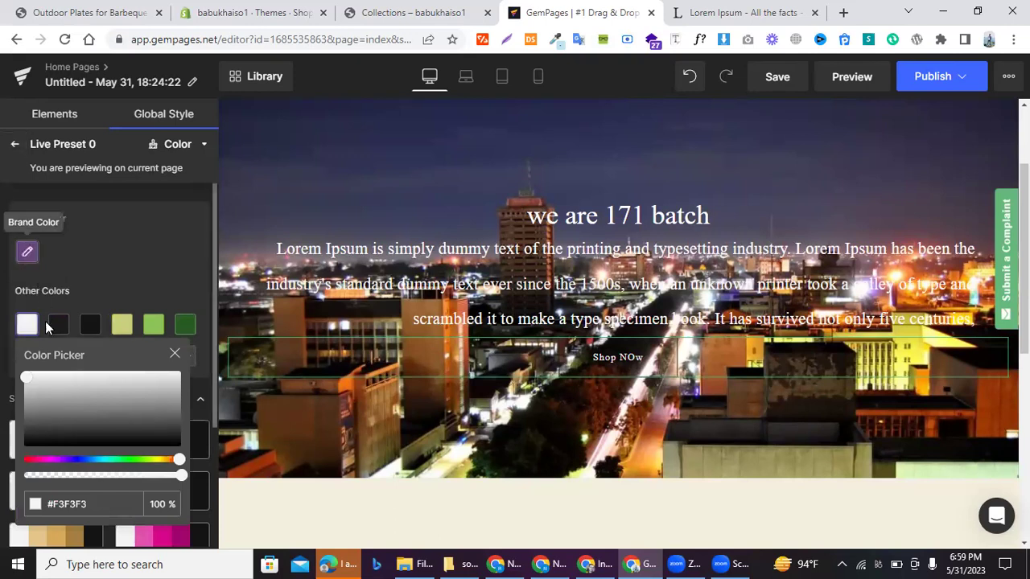
click(53, 329)
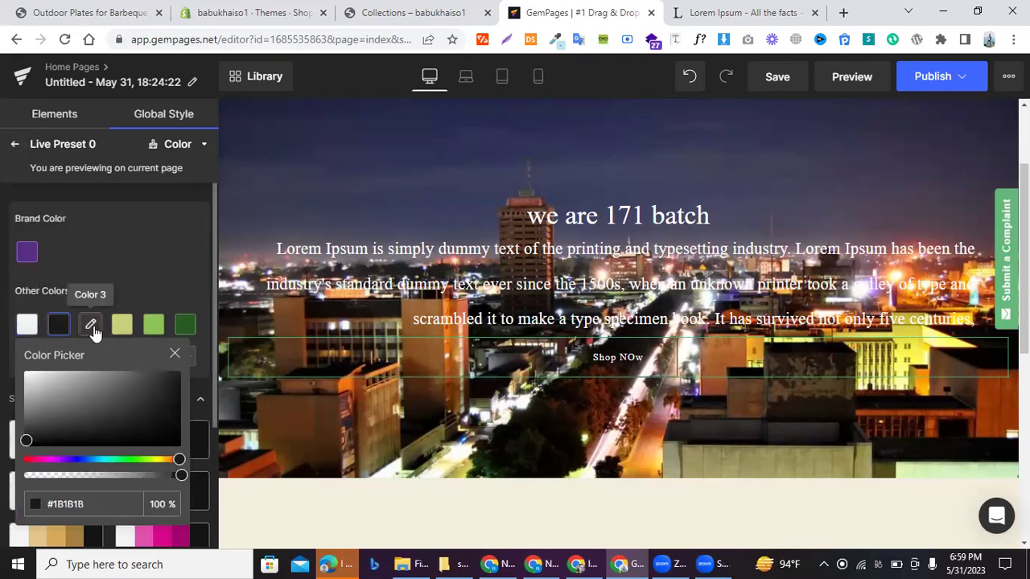
- Leave the global color settings and save the changes to Live Preset 0
click(16, 145)
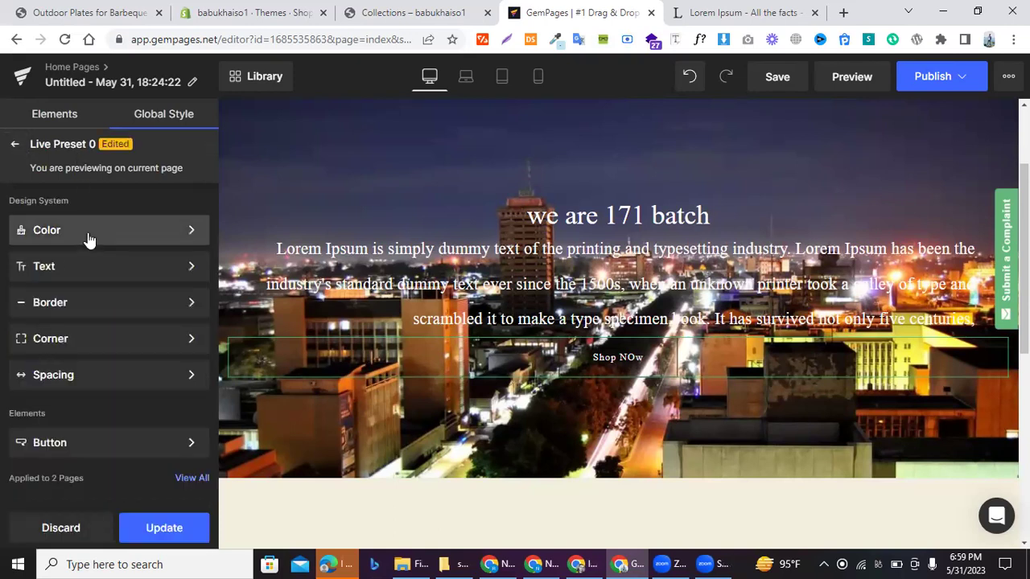
click(15, 148)
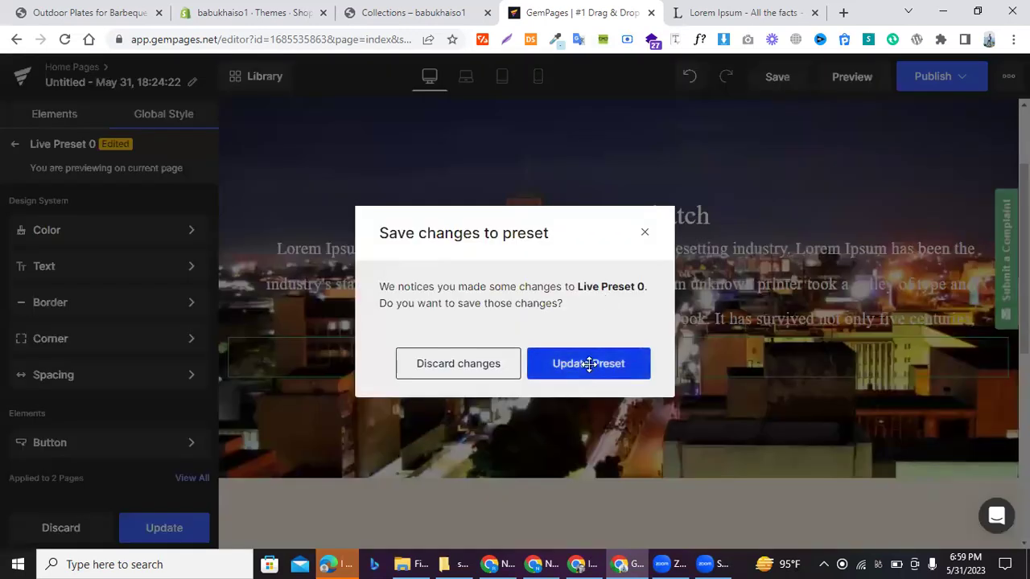
click(589, 364)
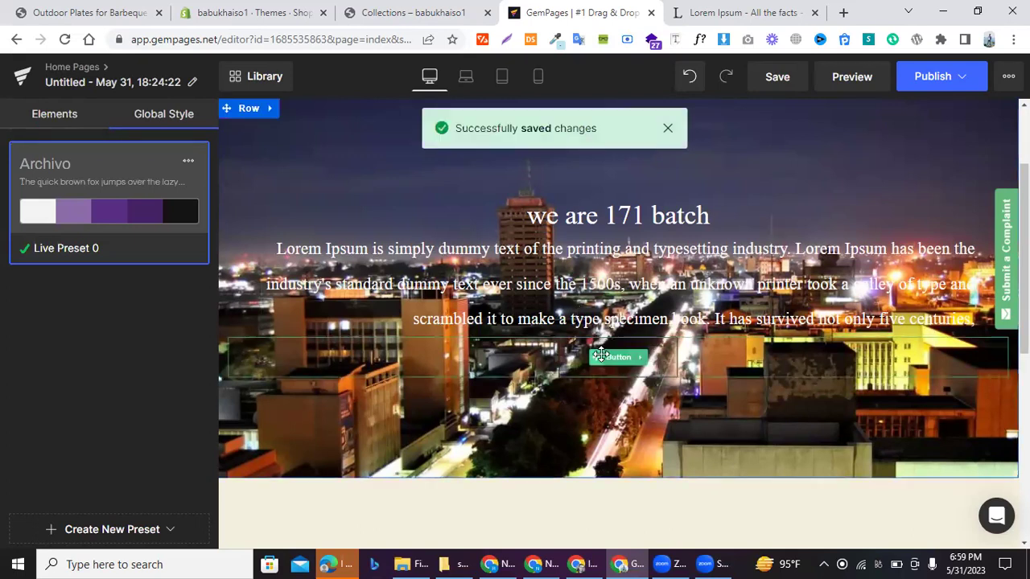
- Set the Shop NOw button's background color to the new yellow global swatch, Color 10
click(601, 356)
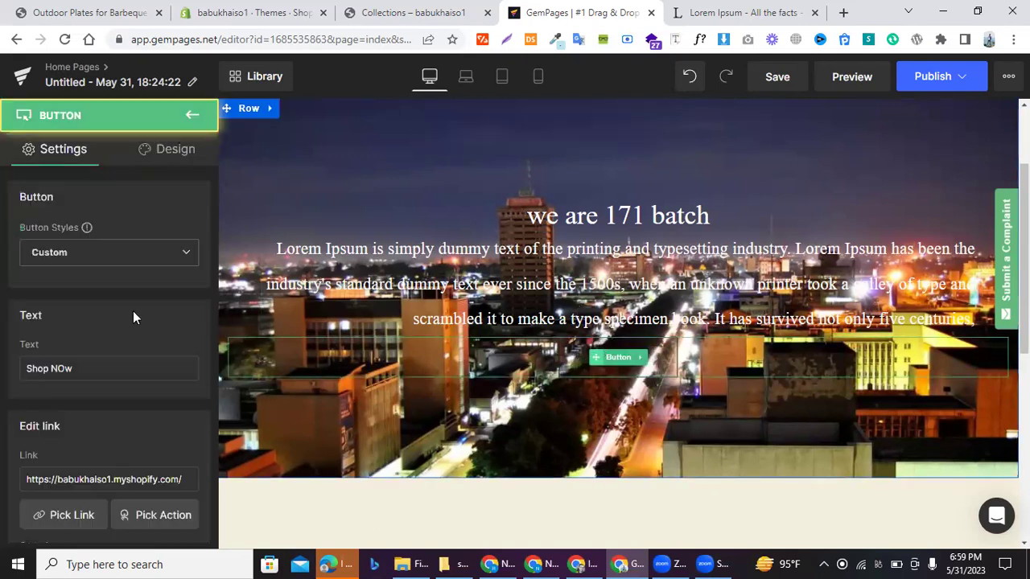
click(165, 151)
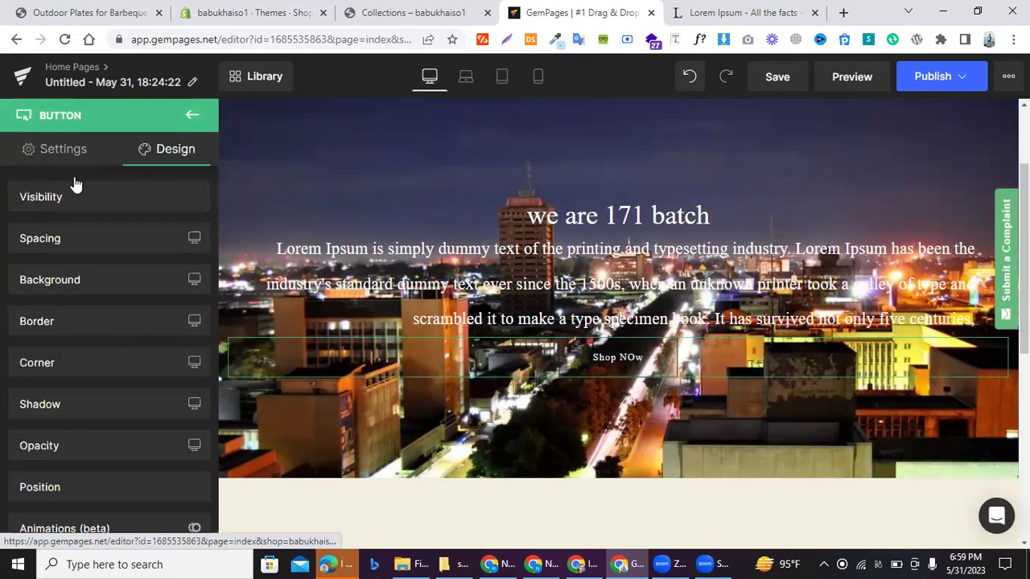
click(48, 282)
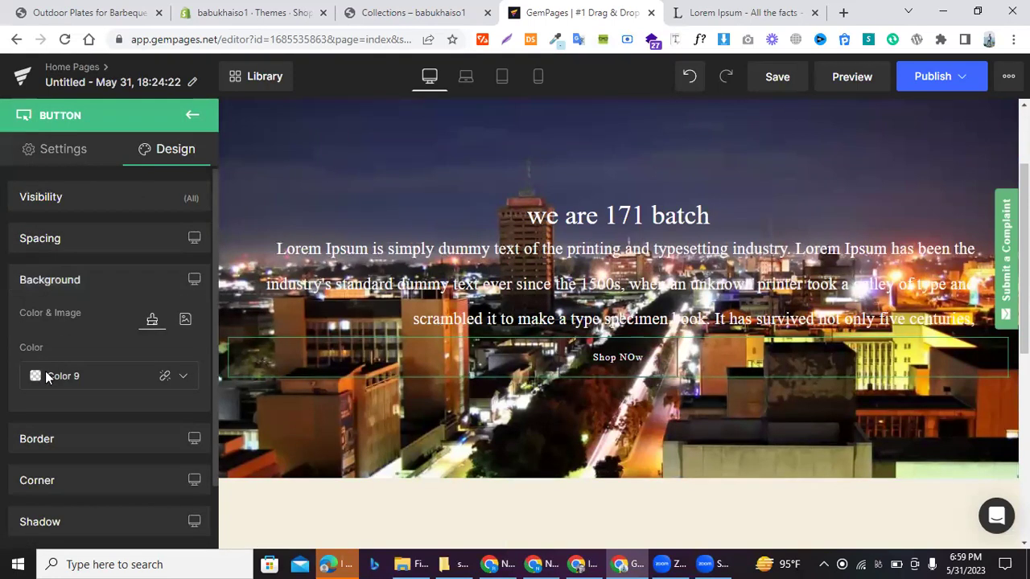
click(182, 378)
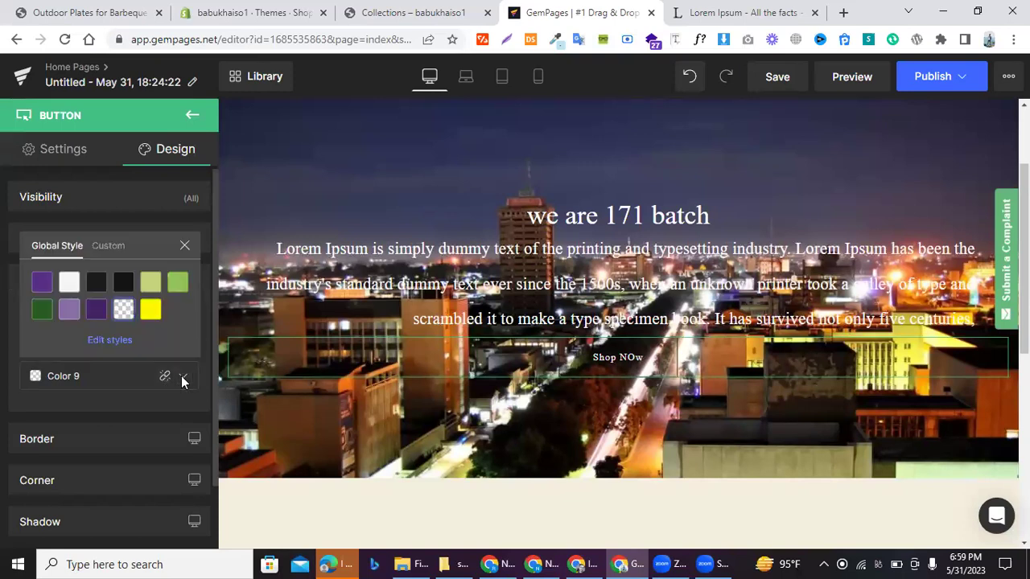
click(151, 310)
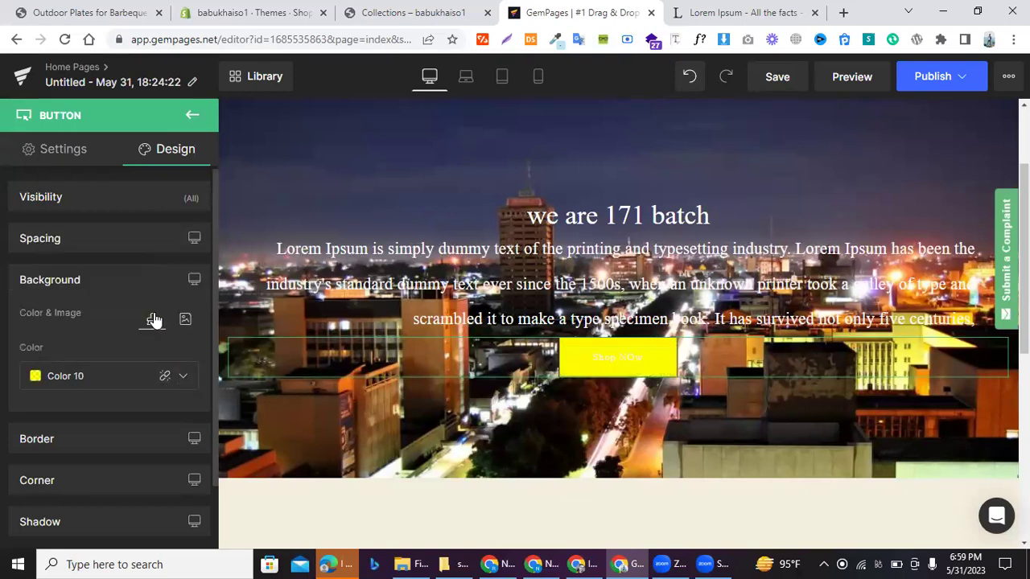
- Review the Shop NOw button's border settings and its remaining design options
click(42, 435)
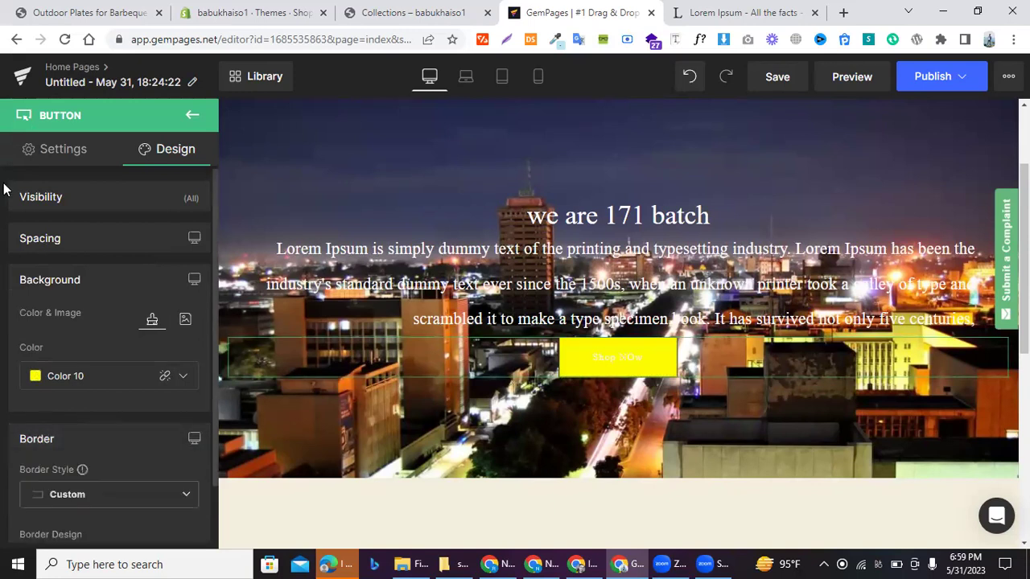
click(63, 278)
click(63, 277)
scroll(55, 412, down, 5)
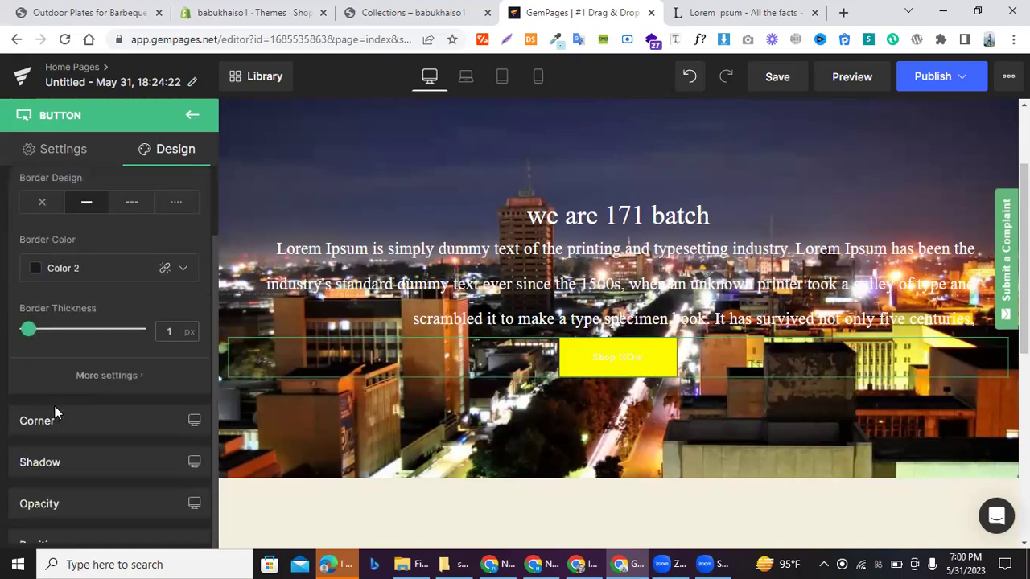
scroll(54, 413, down, 2)
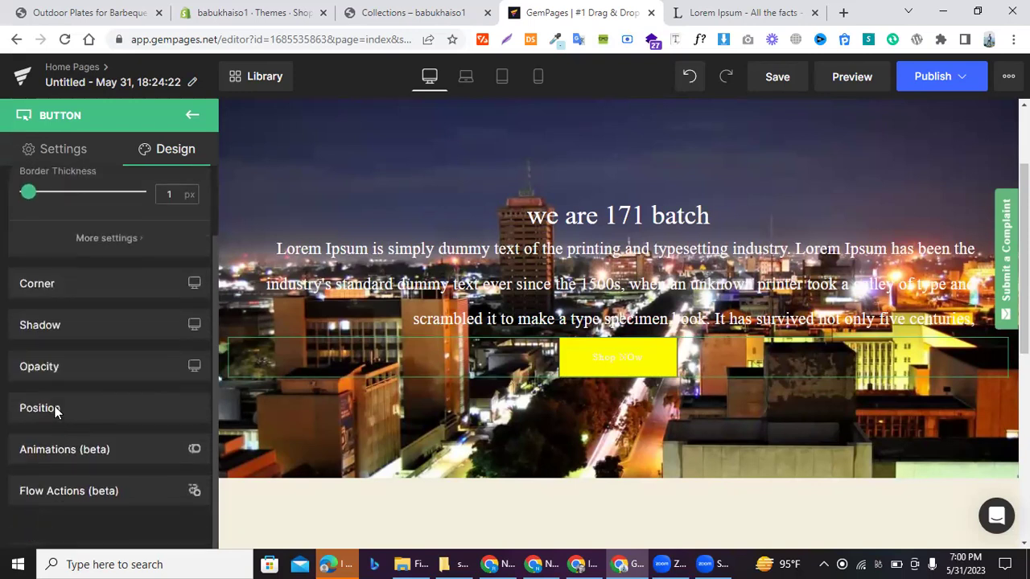
scroll(54, 411, up, 6)
scroll(55, 412, down, 3)
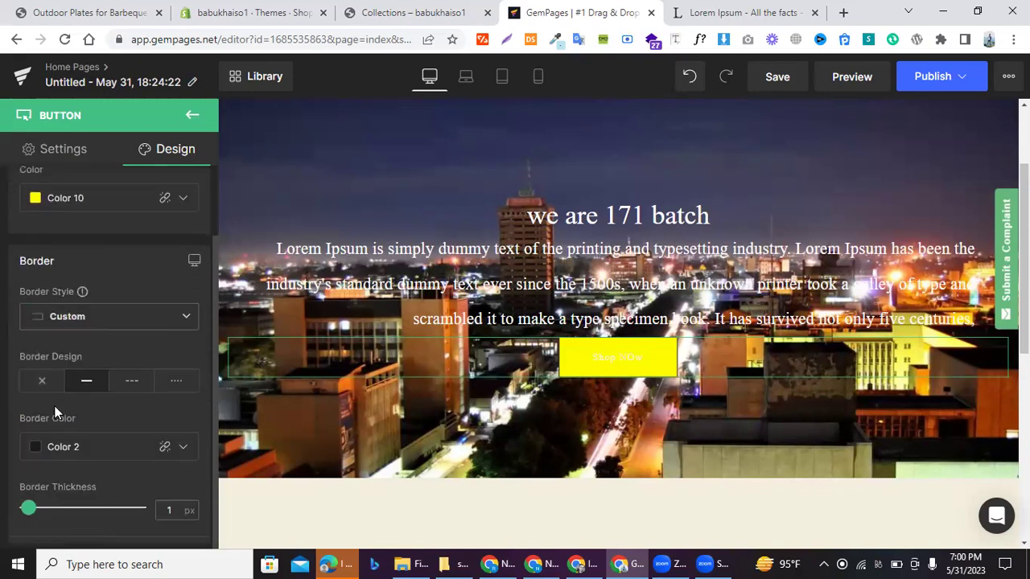
- Set the Shop NOw button's background color to the light purple global swatch, Color 7
scroll(54, 412, up, 3)
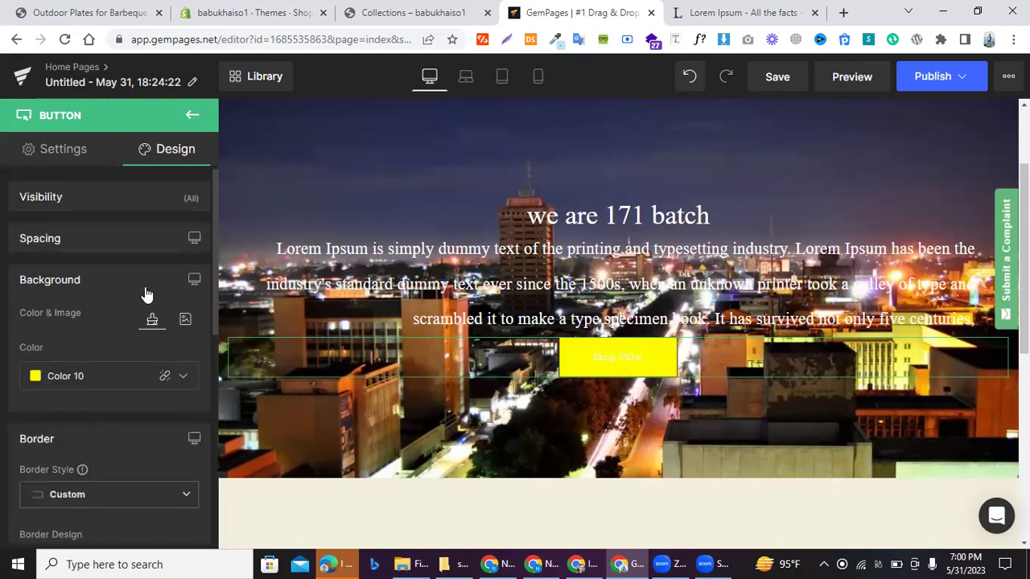
click(35, 378)
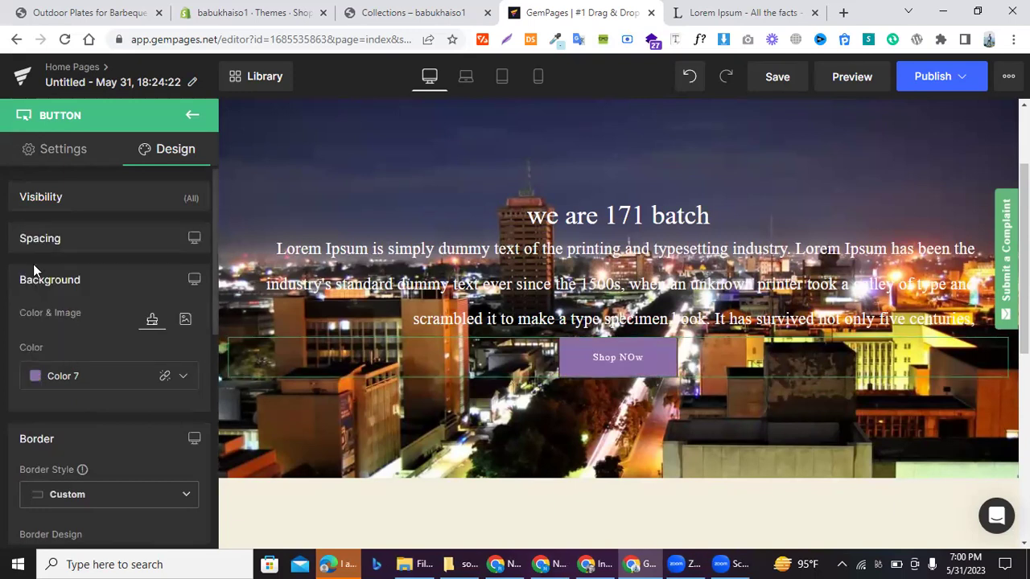
- Add a two-column section below the hero banner and place an Image element in its right column
scroll(483, 372, down, 3)
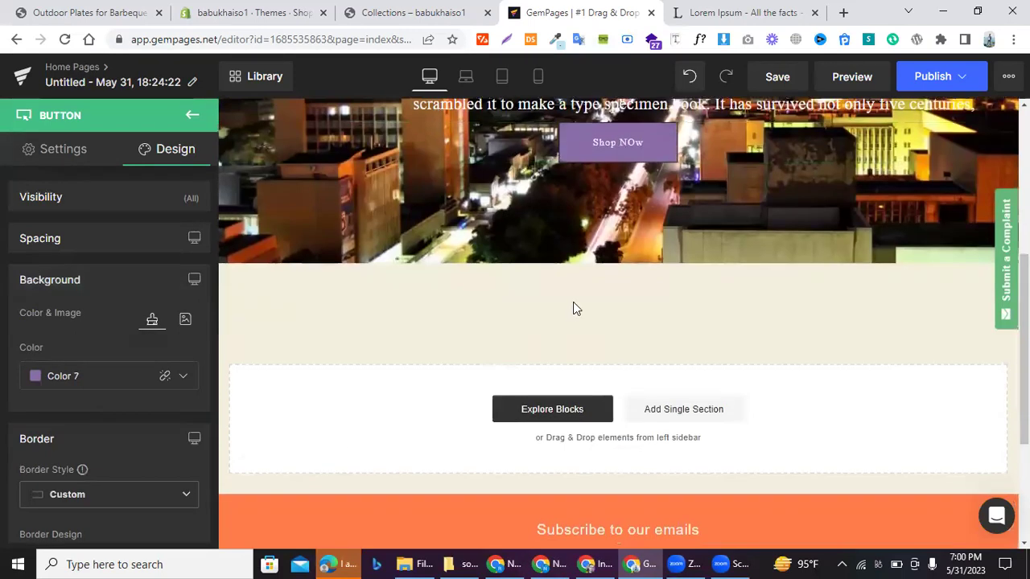
click(252, 230)
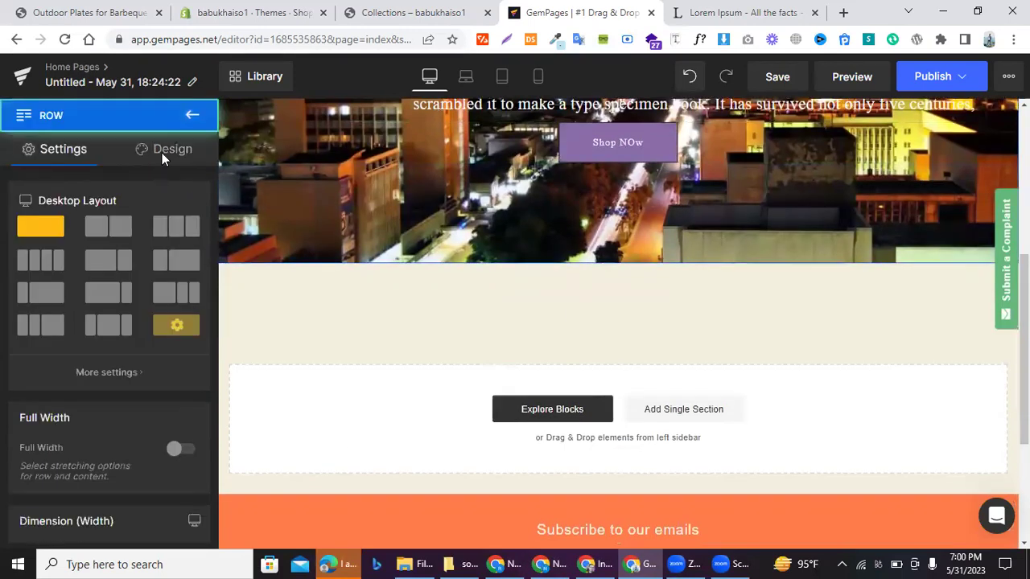
click(193, 116)
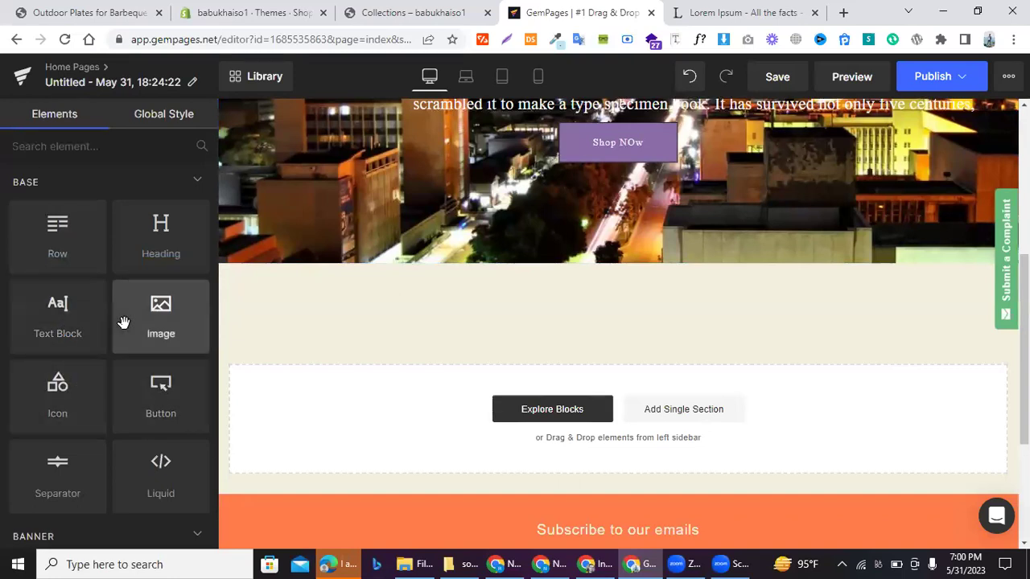
scroll(122, 321, down, 1)
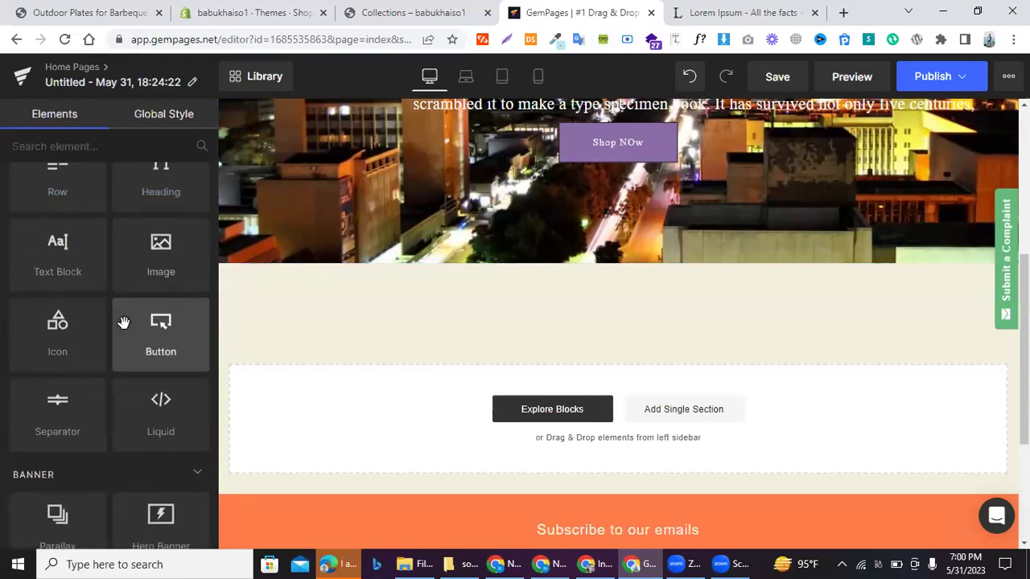
click(640, 411)
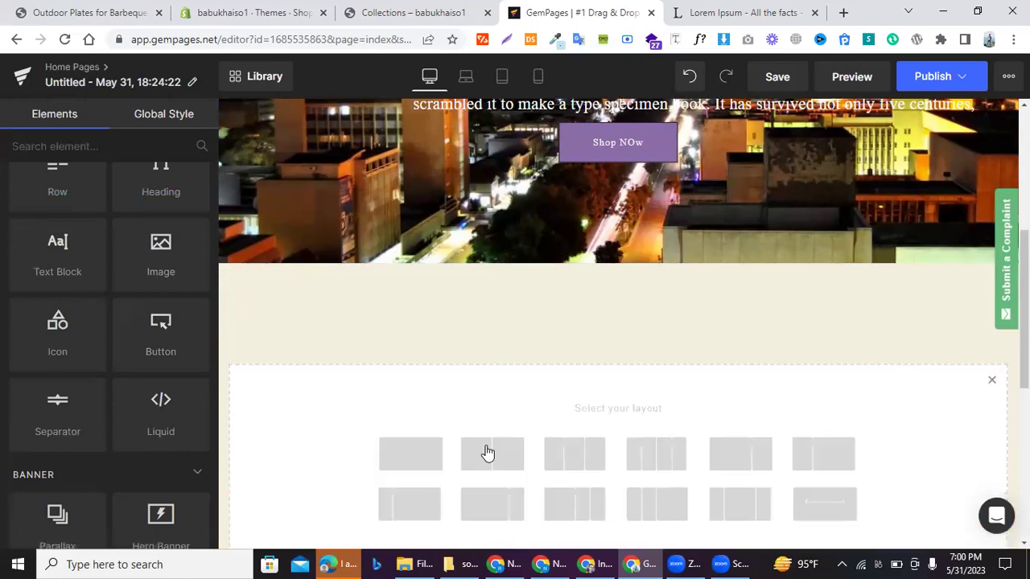
scroll(487, 453, down, 1)
click(492, 414)
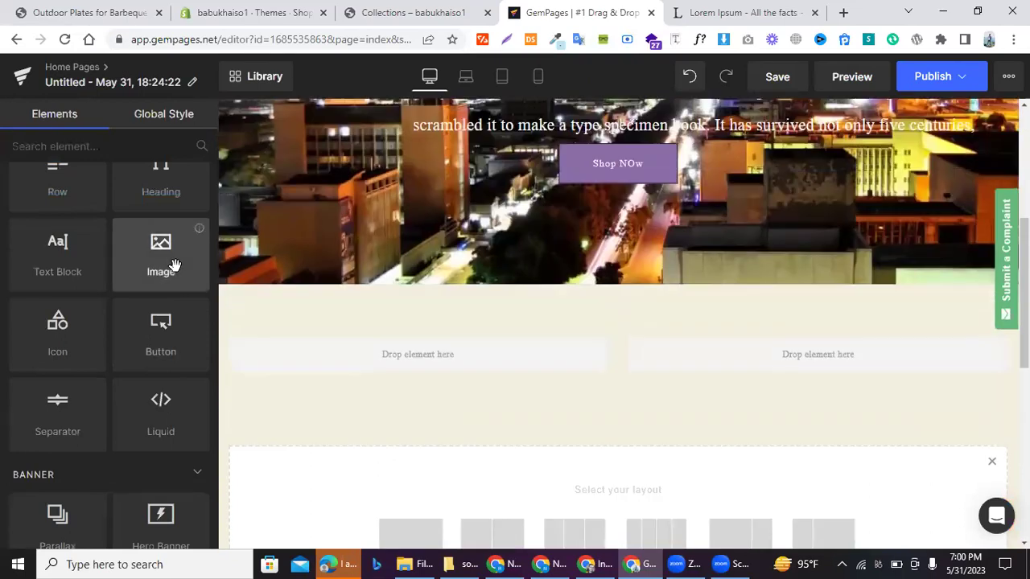
drag(175, 266, 680, 357)
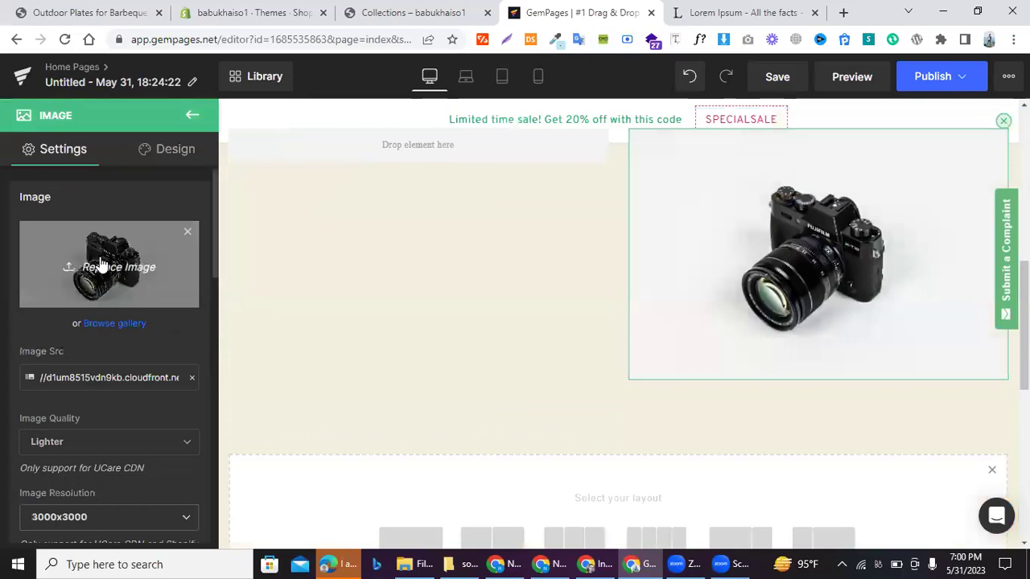
- Try to replace the placeholder camera image with the product photo "3. Product Anti-Aging-Rosenserum 1" from the products folder
click(100, 257)
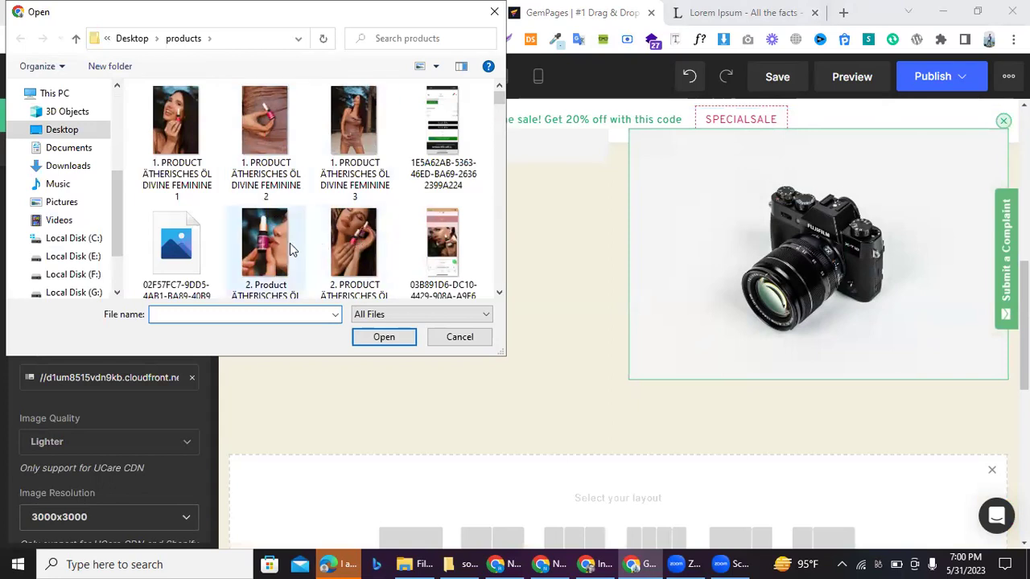
scroll(278, 245, down, 2)
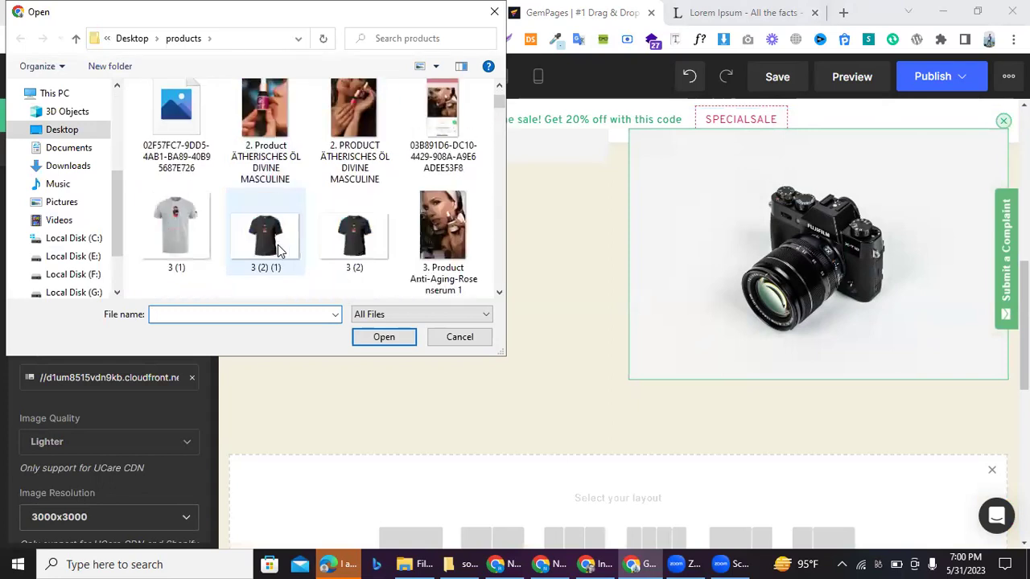
click(421, 230)
click(384, 336)
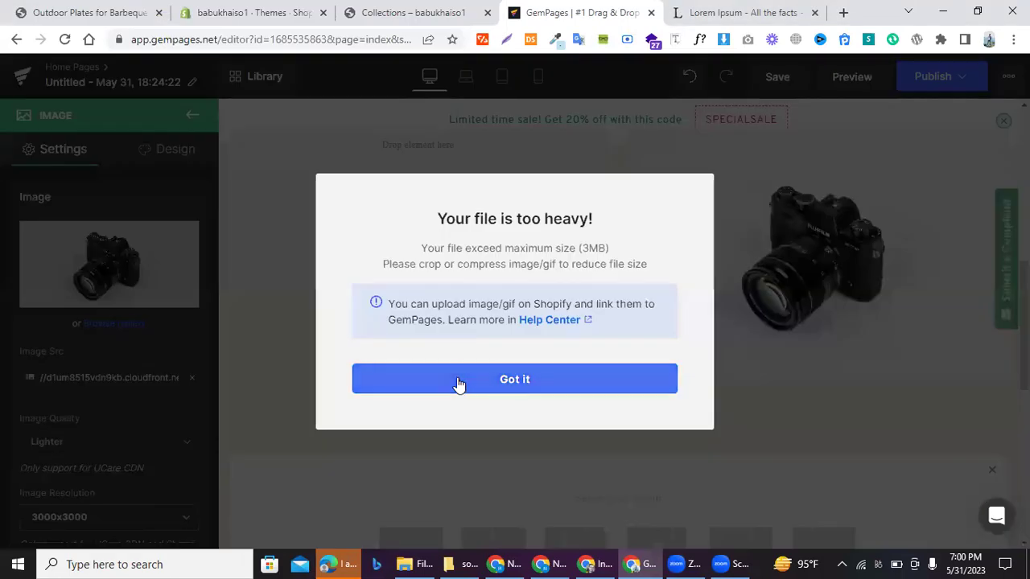
click(457, 382)
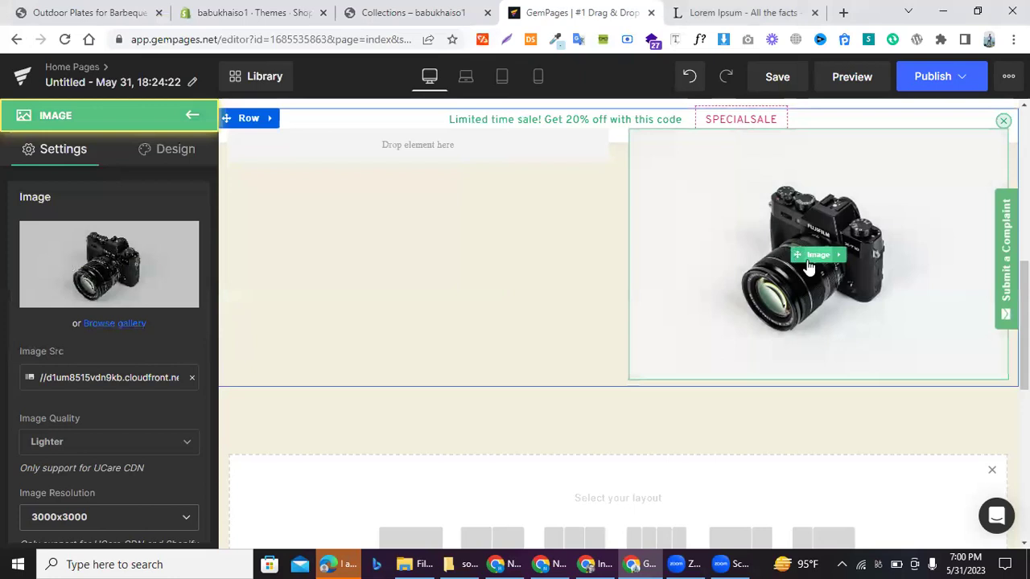
- Replace the placeholder camera image with the backpack photo "20230505_140253 (1) (1)" from the products folder
mouse_move(162, 284)
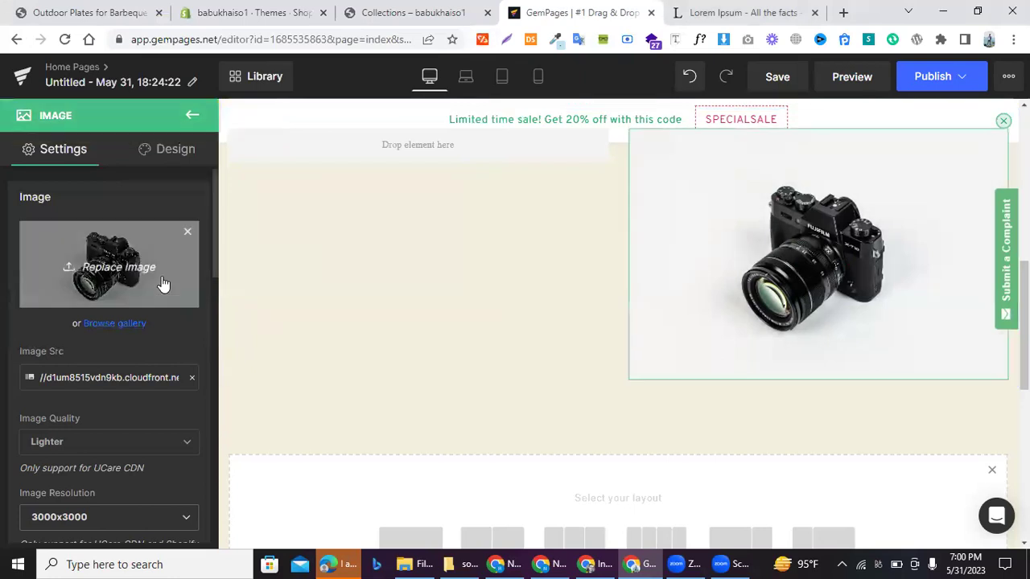
click(114, 272)
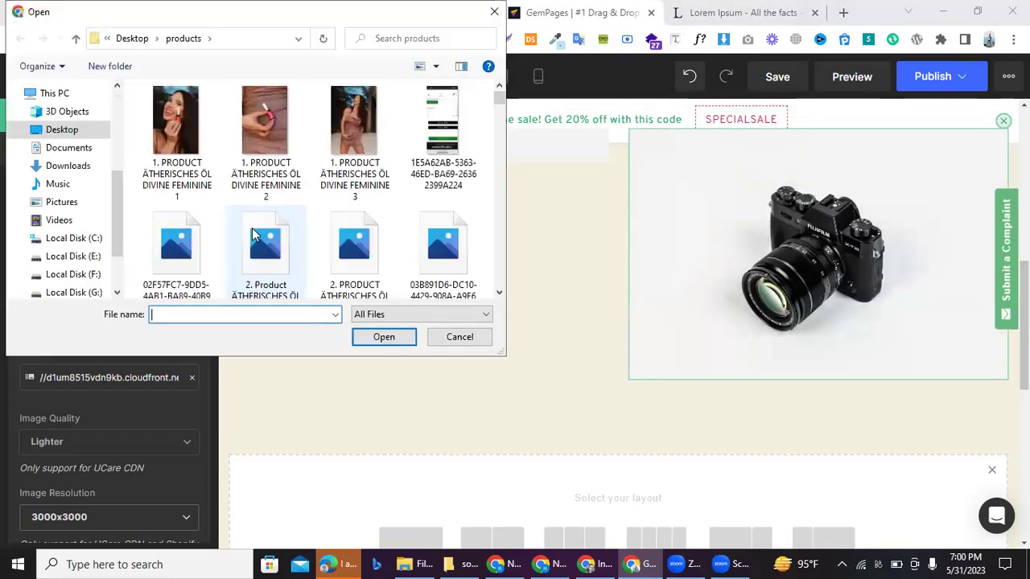
scroll(252, 229, down, 1)
scroll(320, 237, down, 3)
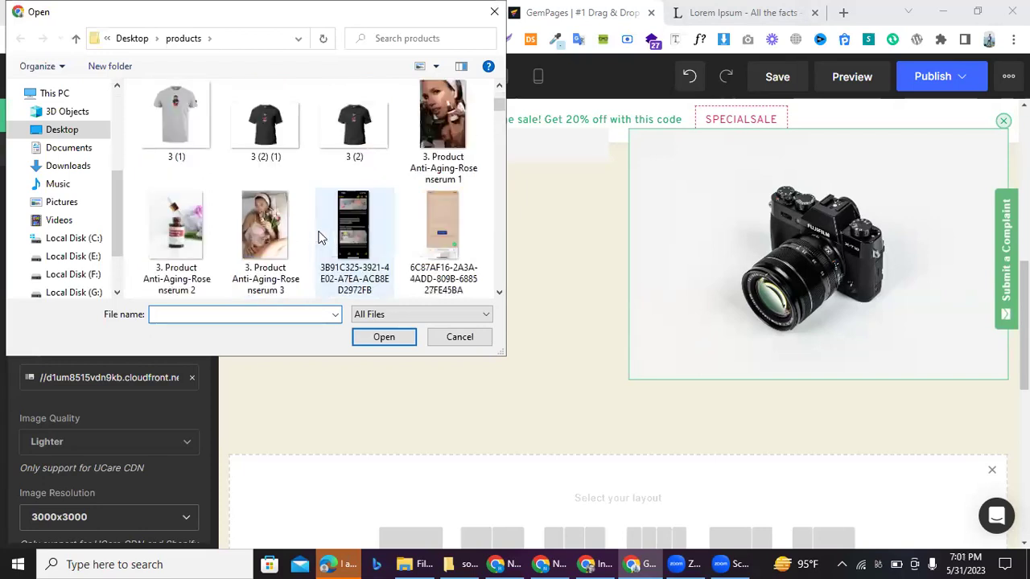
scroll(320, 237, down, 5)
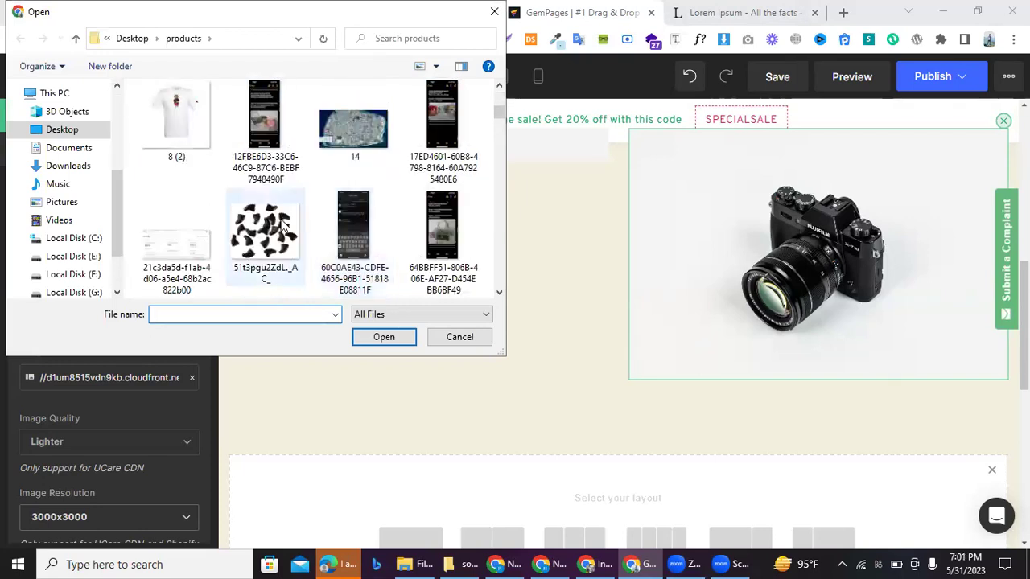
scroll(289, 213, down, 2)
scroll(278, 201, down, 2)
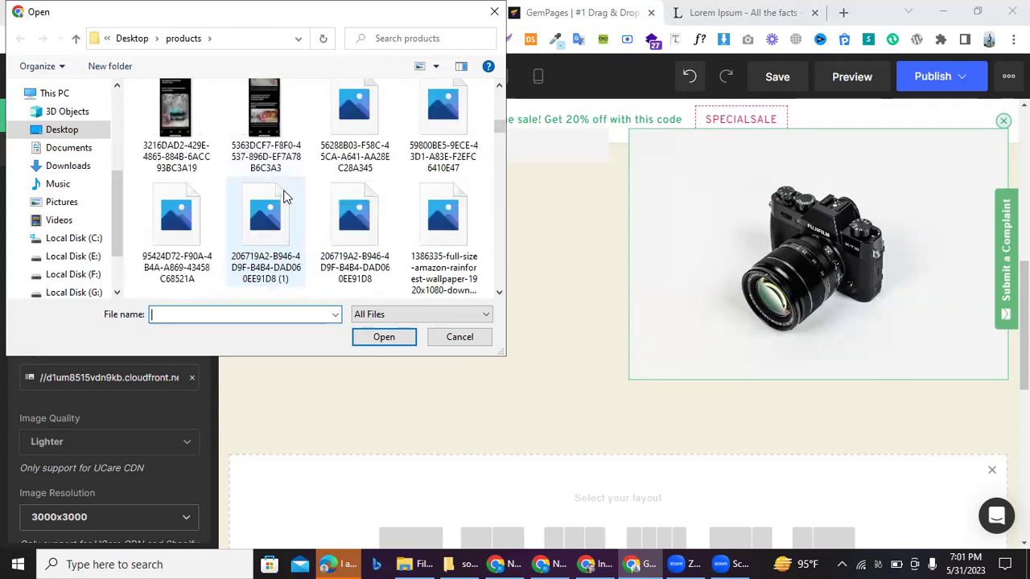
scroll(276, 205, down, 3)
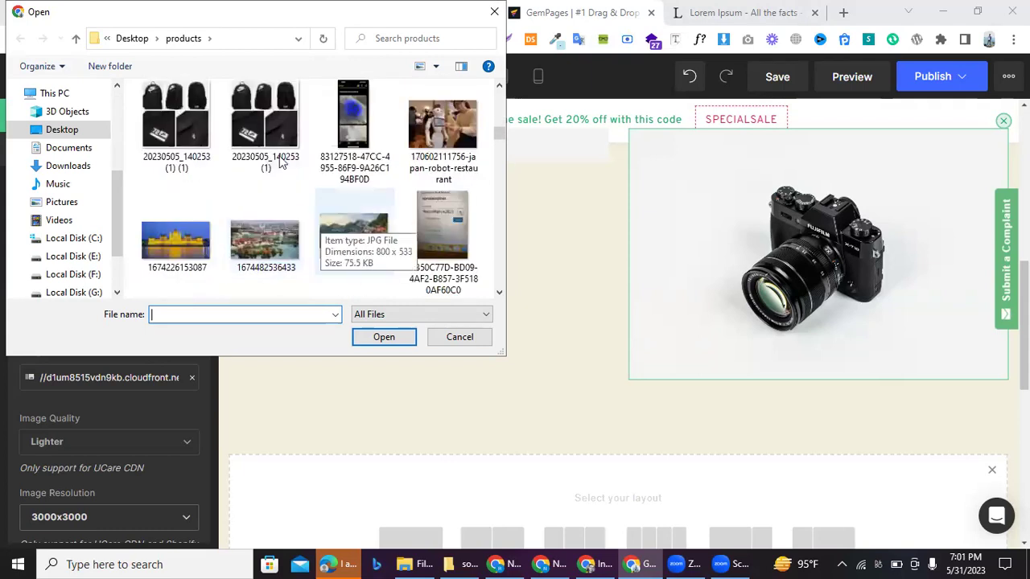
click(160, 153)
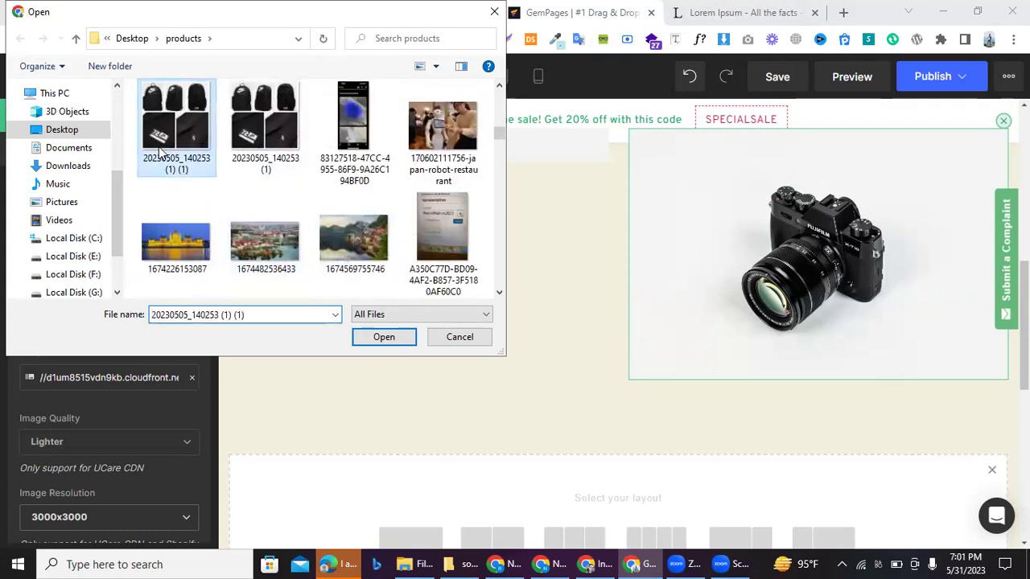
click(380, 337)
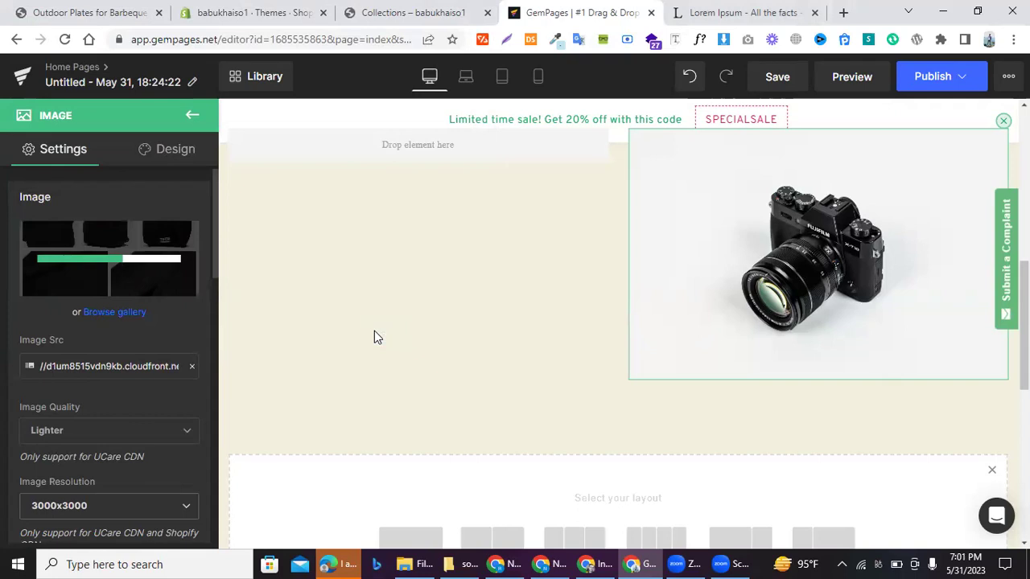
scroll(462, 316, up, 2)
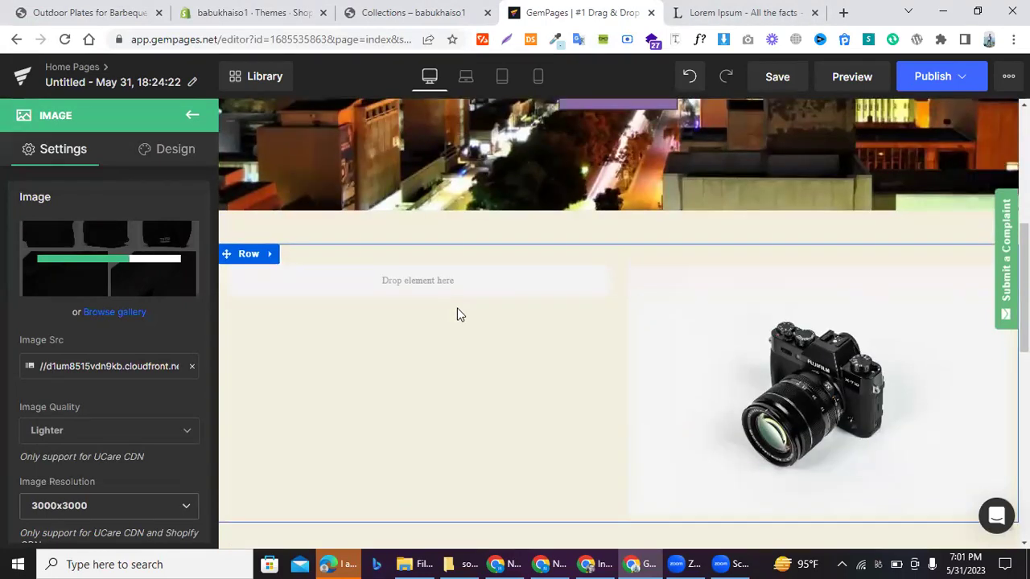
scroll(457, 315, up, 2)
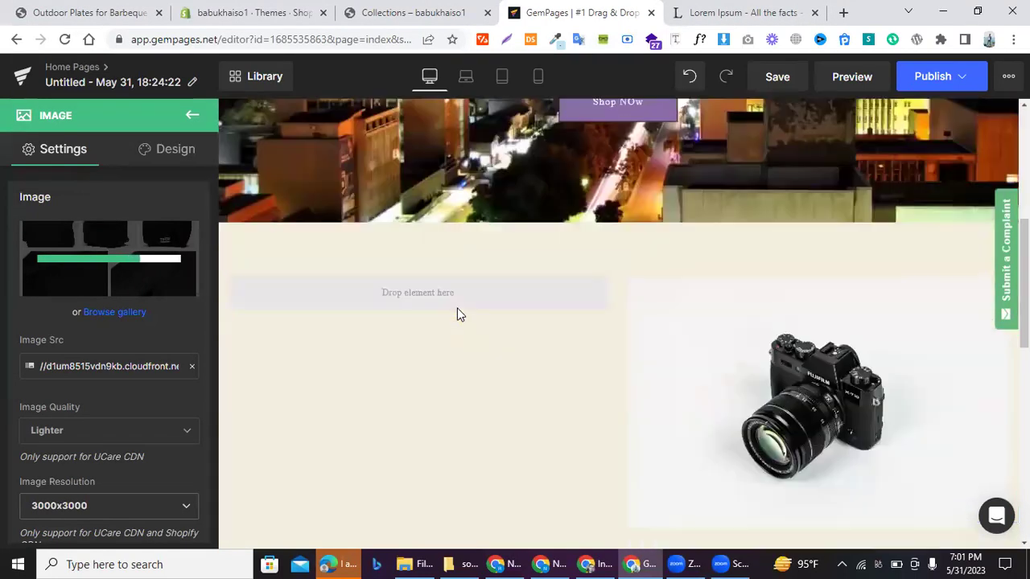
scroll(457, 314, up, 4)
scroll(457, 314, down, 5)
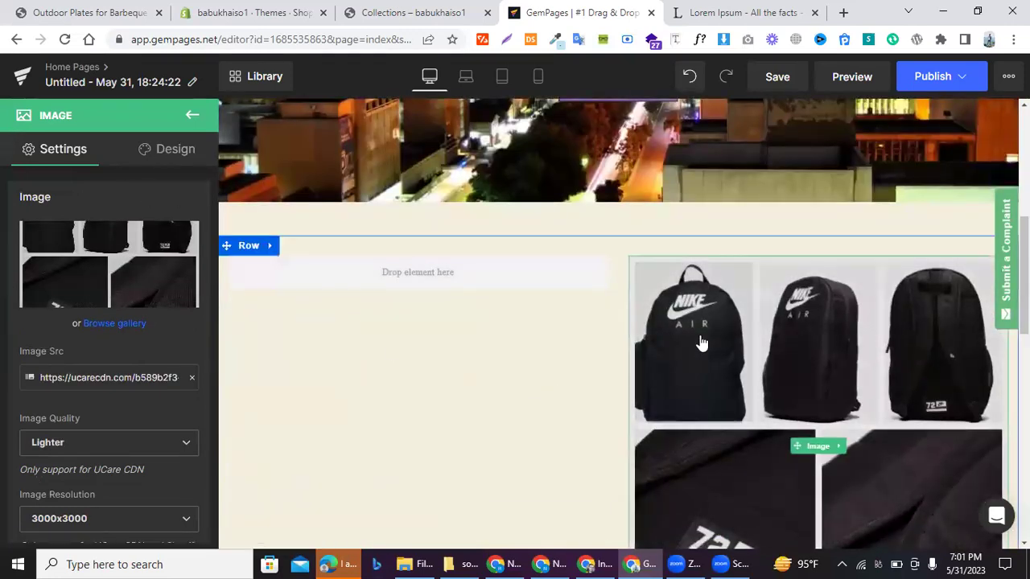
scroll(697, 340, down, 2)
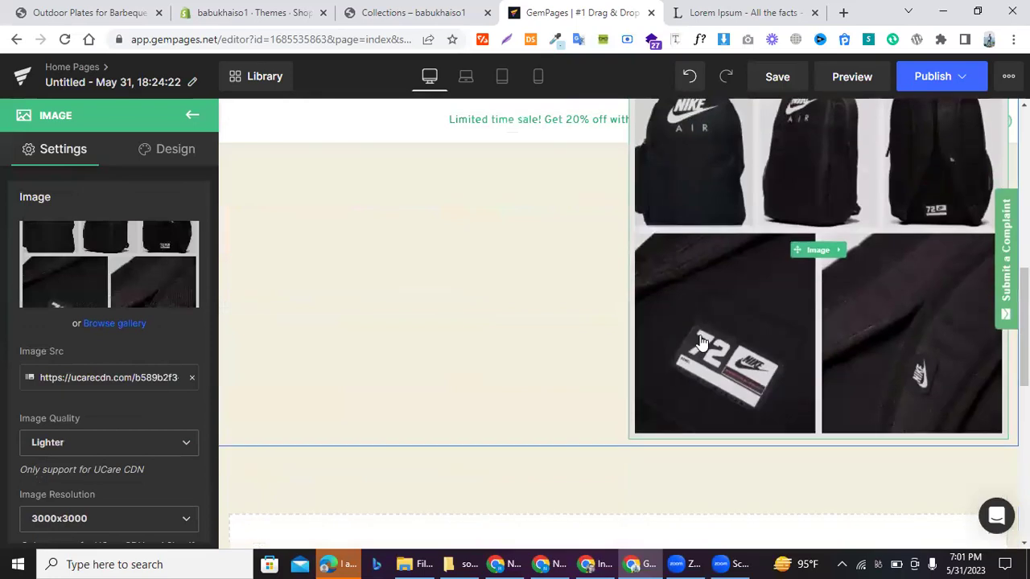
- Add a Heading element to the section's empty left column and a Text Block directly beneath it
click(191, 117)
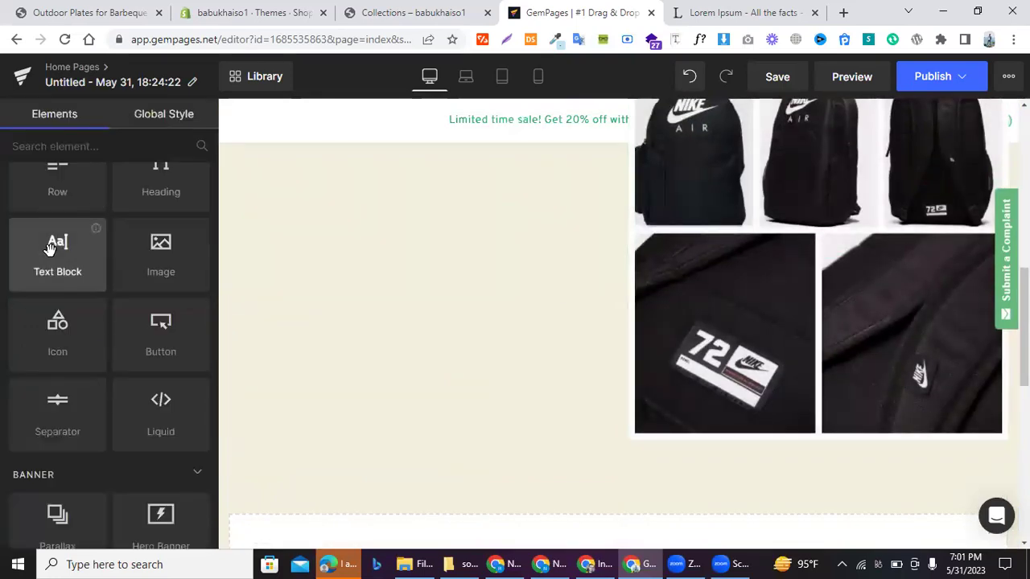
drag(49, 248, 470, 364)
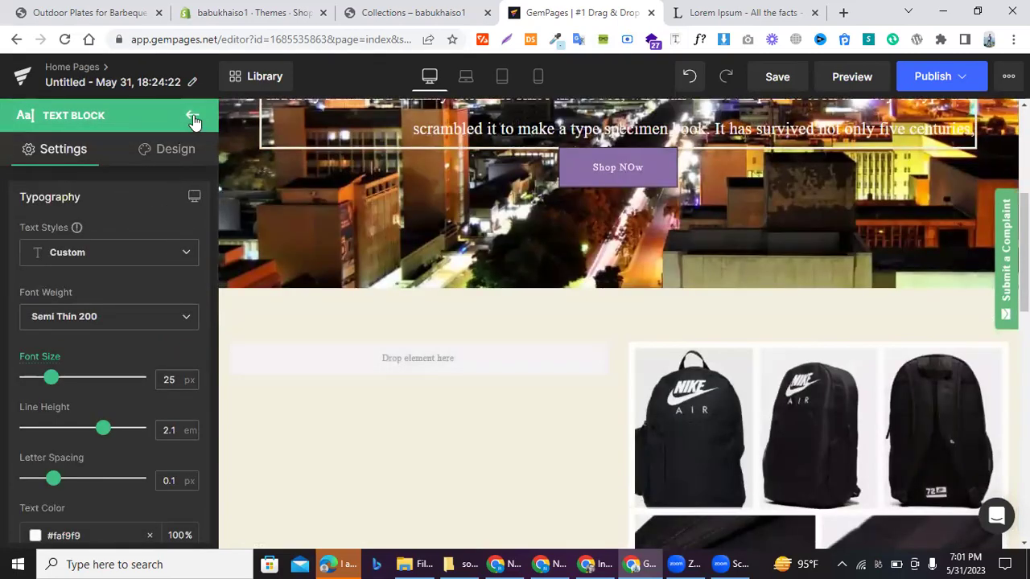
click(192, 116)
drag(170, 197, 386, 355)
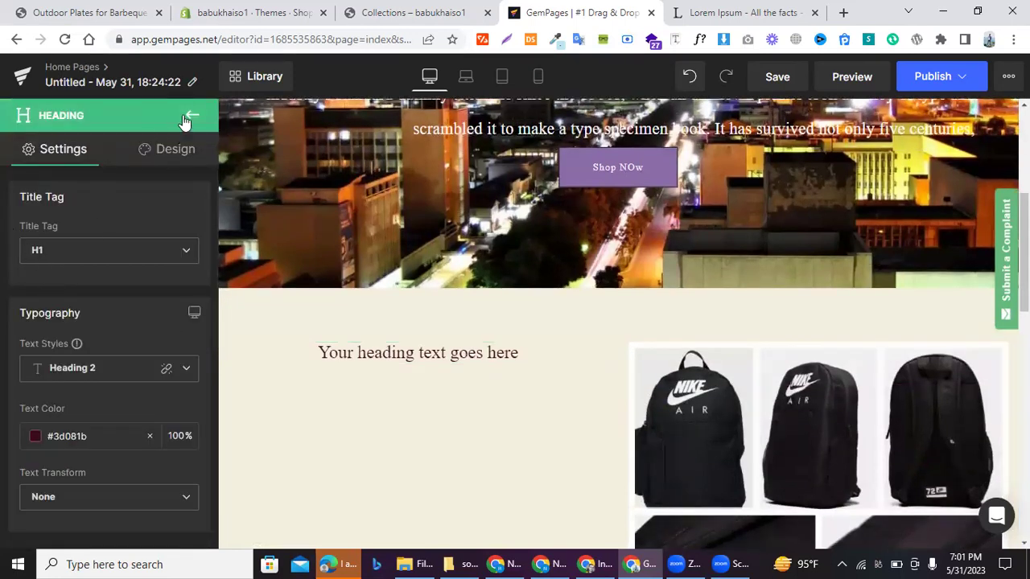
click(183, 120)
drag(41, 269, 344, 385)
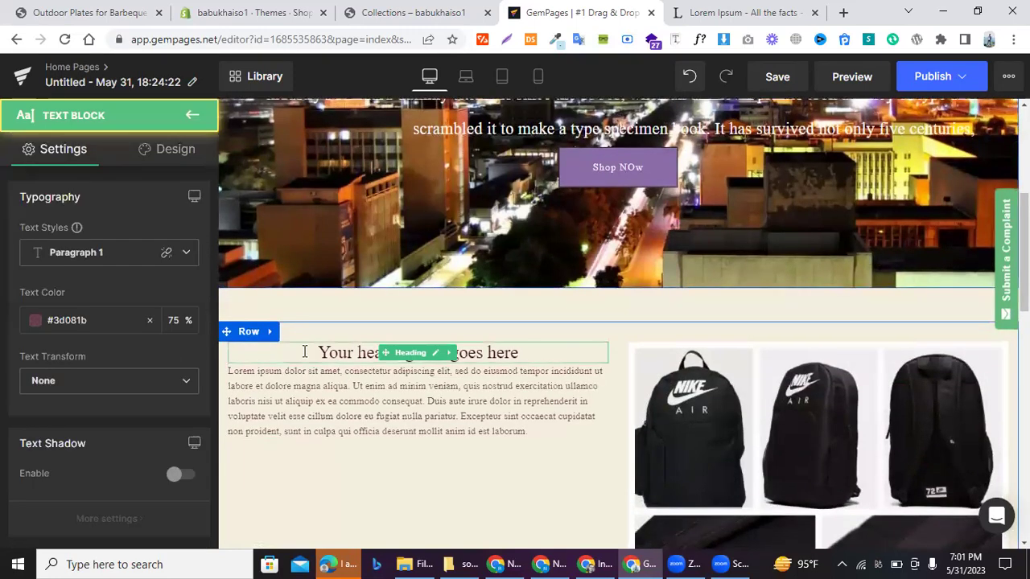
- Left-align the new heading above the Lorem Ipsum text block
click(350, 352)
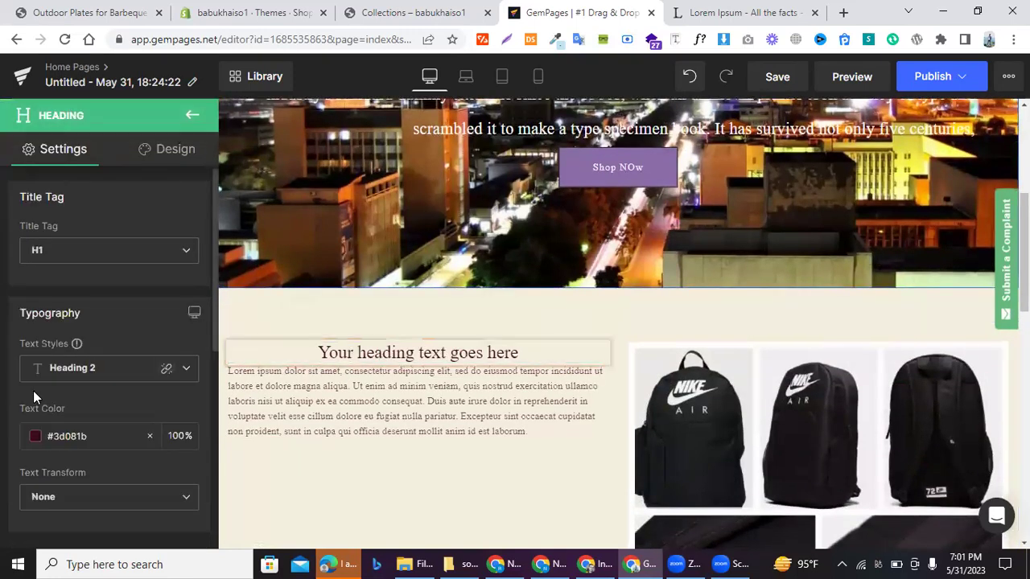
scroll(33, 390, down, 3)
scroll(33, 390, down, 2)
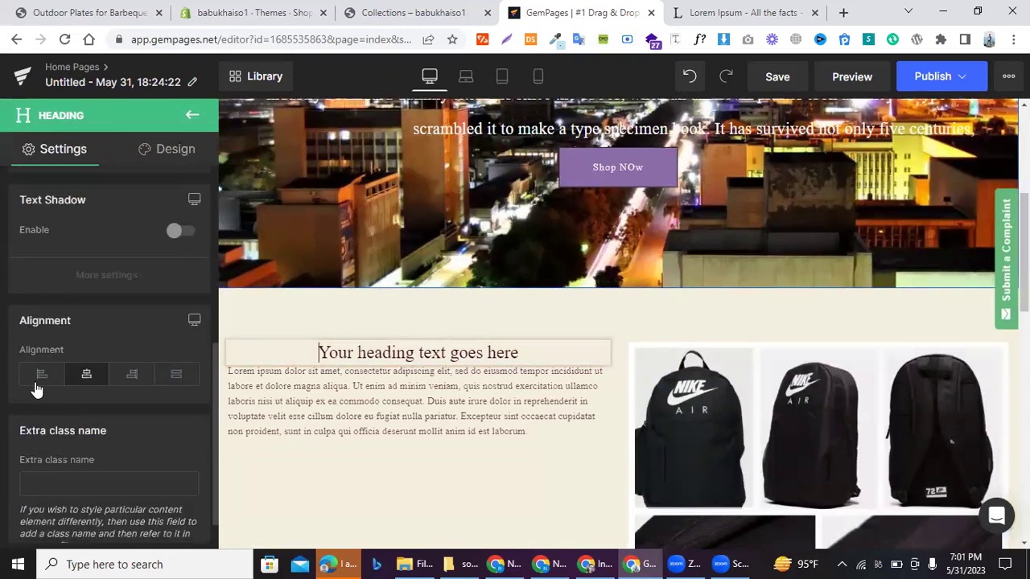
click(41, 375)
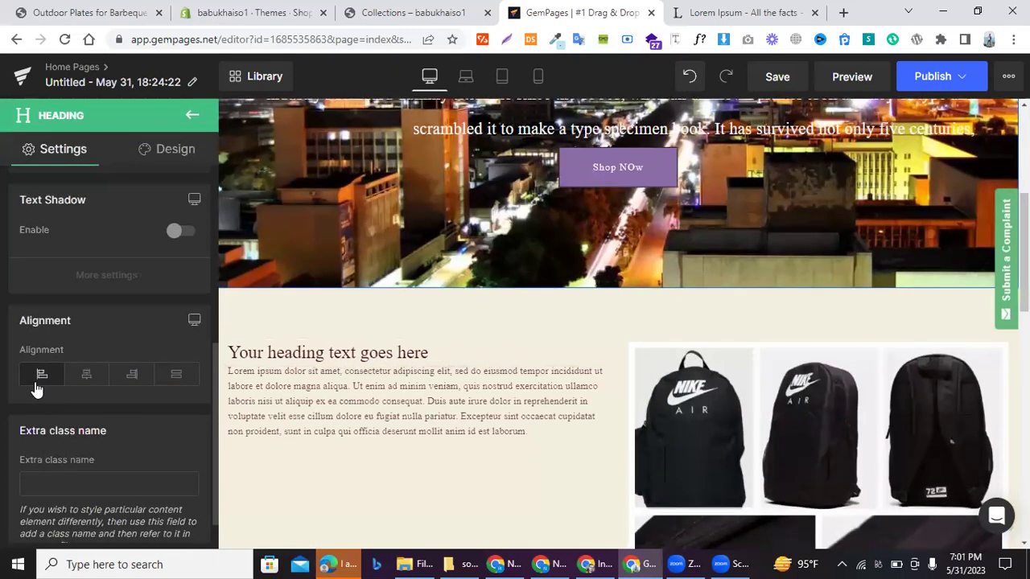
- Set the top margin of the text block under the new heading to 10 px
click(293, 370)
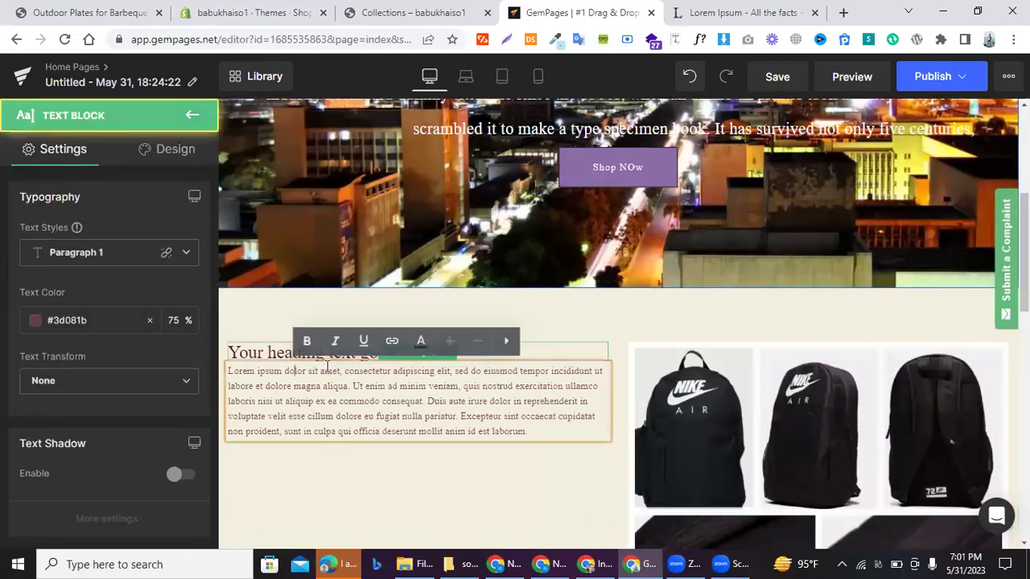
click(166, 151)
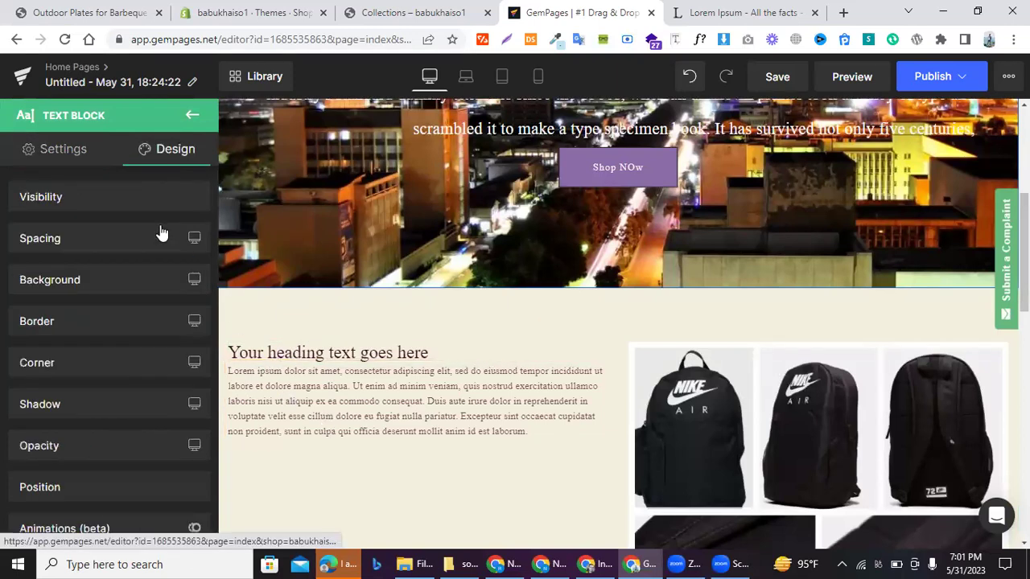
click(58, 248)
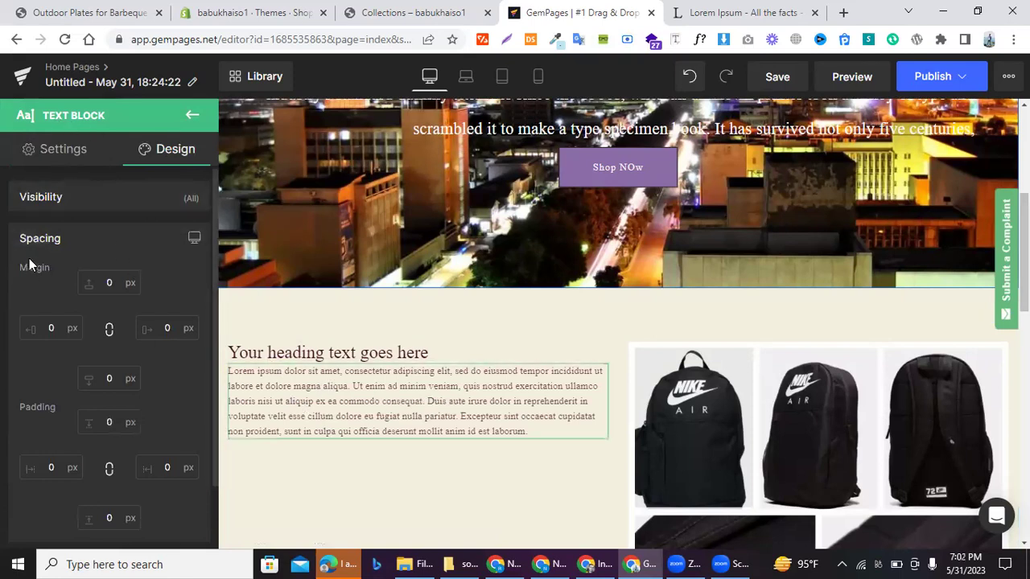
click(103, 283)
text(19)
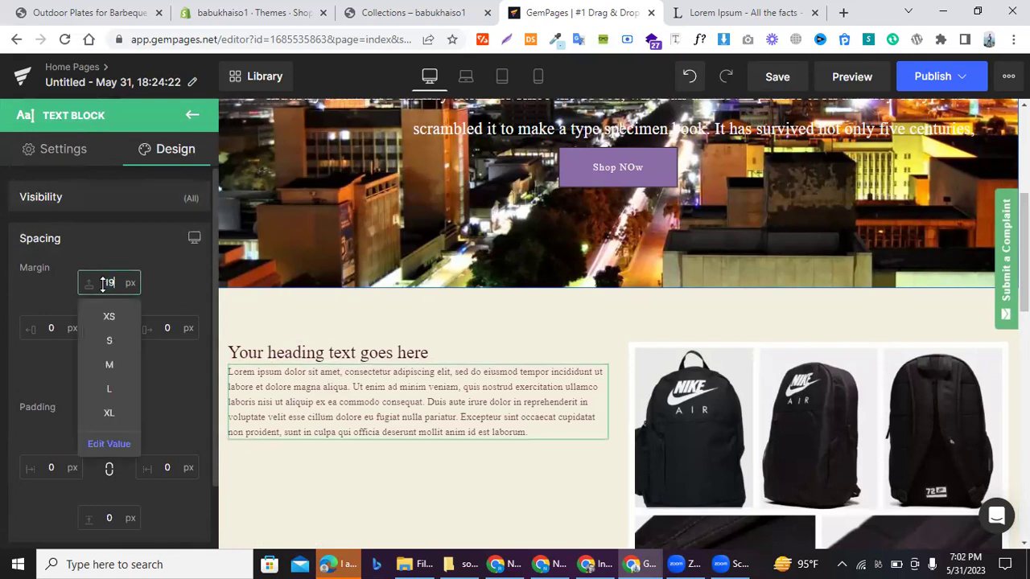
key(BackSpace)
text(0)
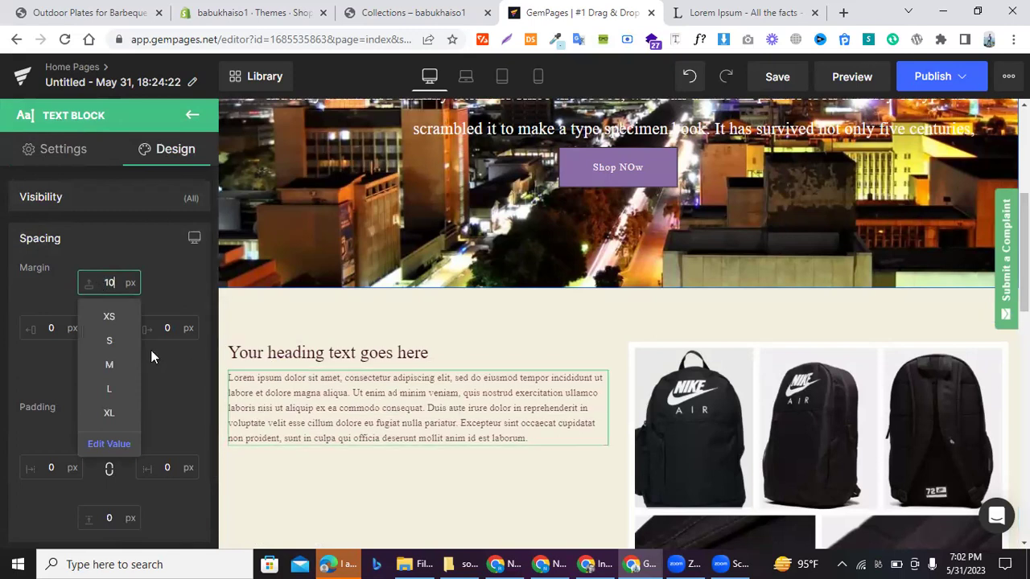
- Switch the Lorem Ipsum text block beside the backpack image to the Custom text style and set its font size to 20 px
click(63, 294)
scroll(63, 295, down, 3)
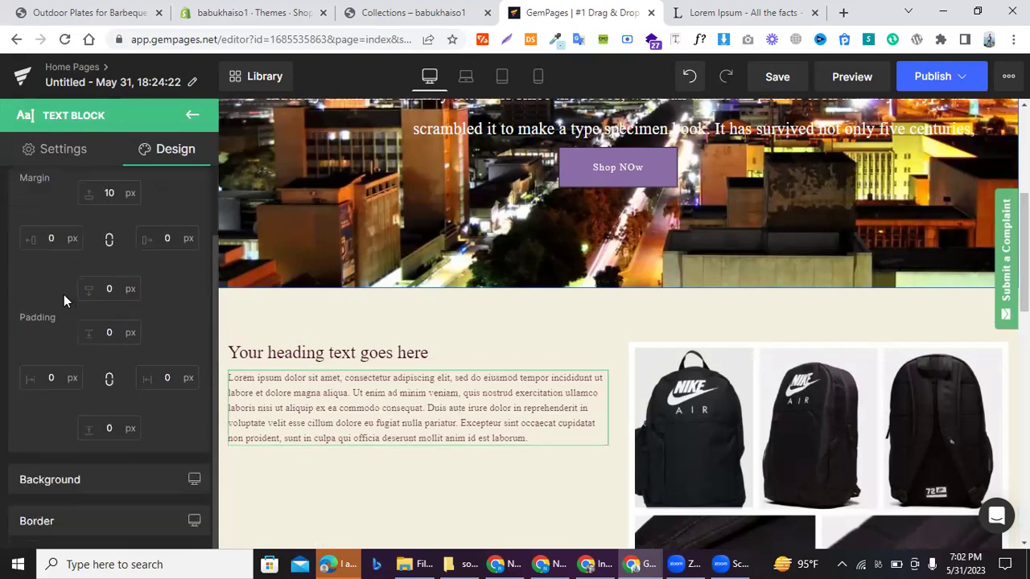
click(254, 396)
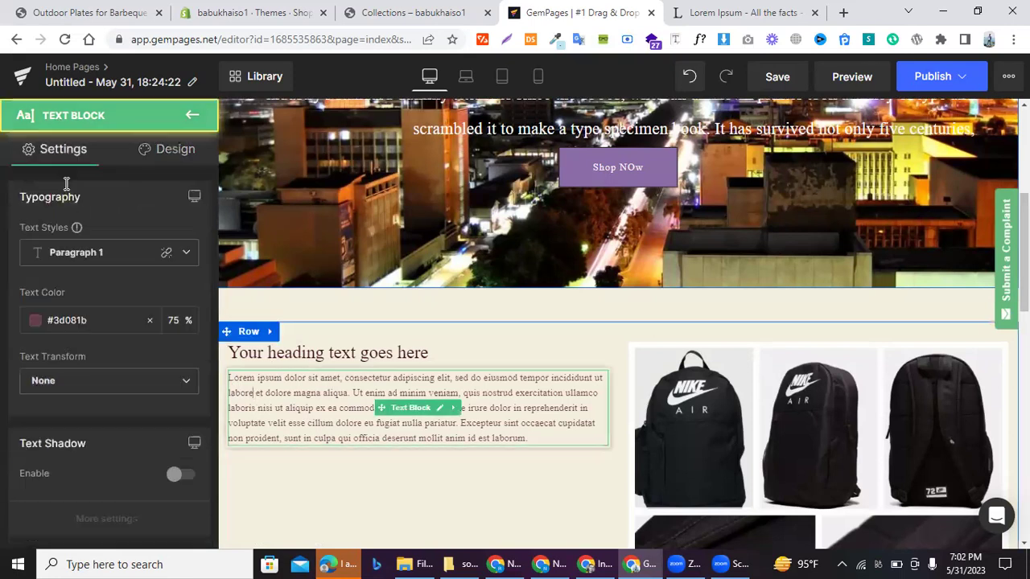
click(188, 257)
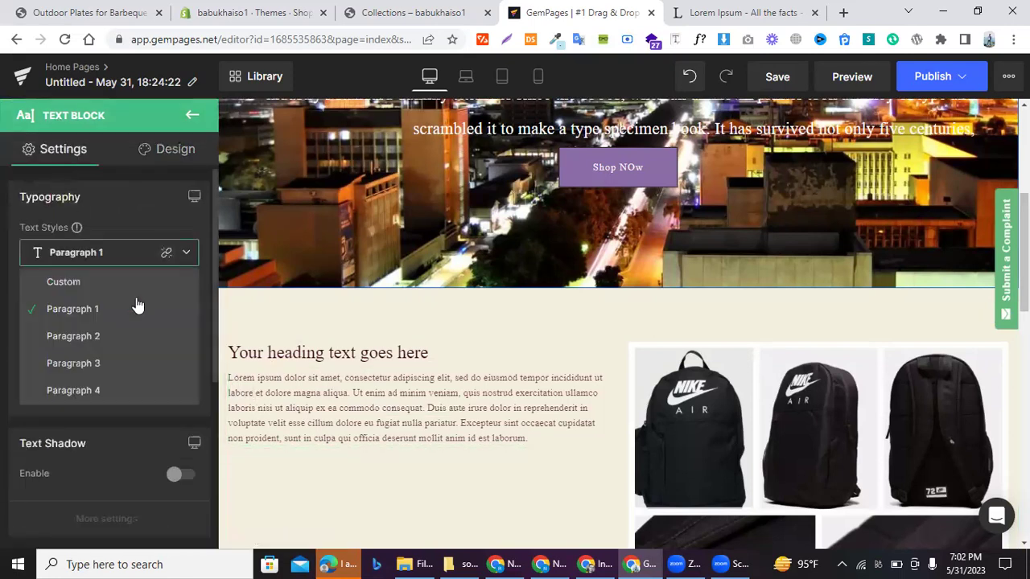
click(64, 284)
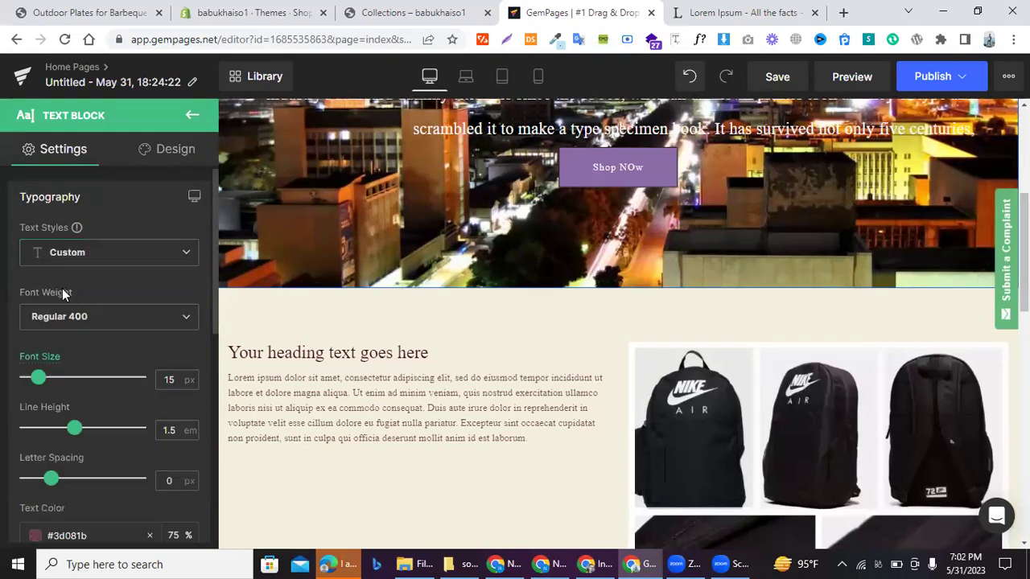
click(52, 373)
drag(48, 373, 44, 376)
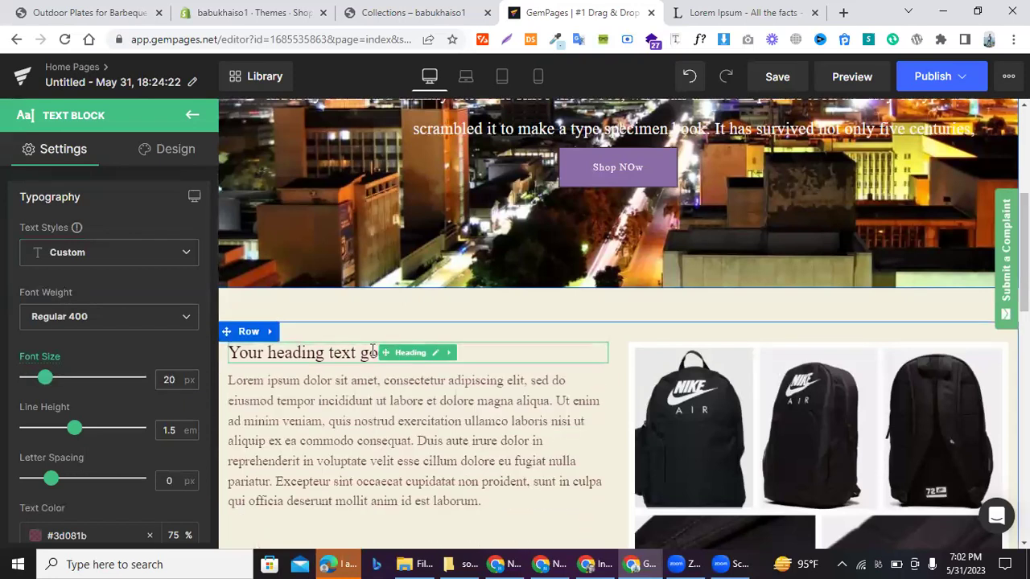
- Duplicate the hero banner's "Shop NOw" button and move the copy directly beneath the Lorem Ipsum text block in the two-column section
scroll(372, 350, down, 3)
scroll(290, 312, up, 5)
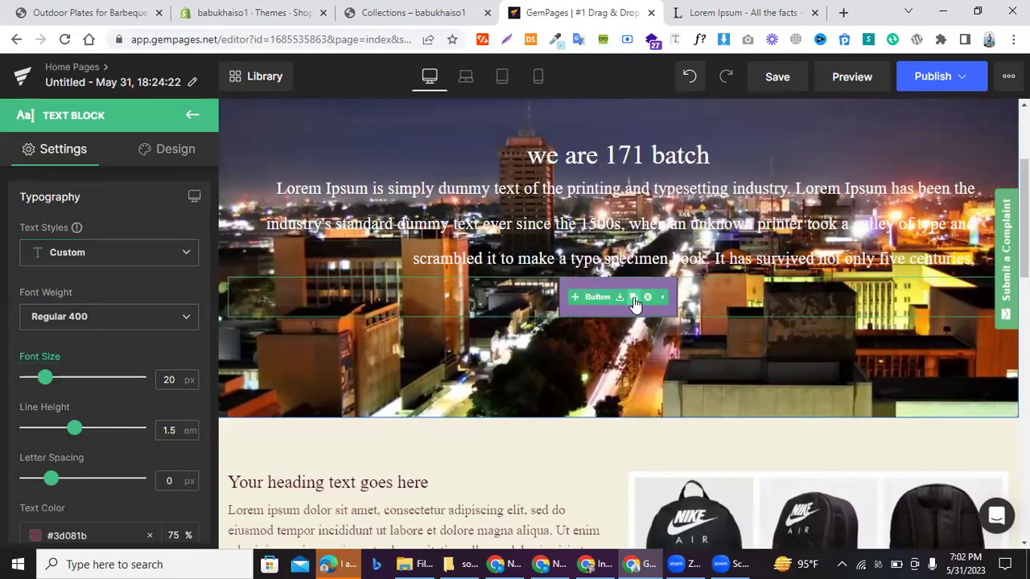
click(634, 298)
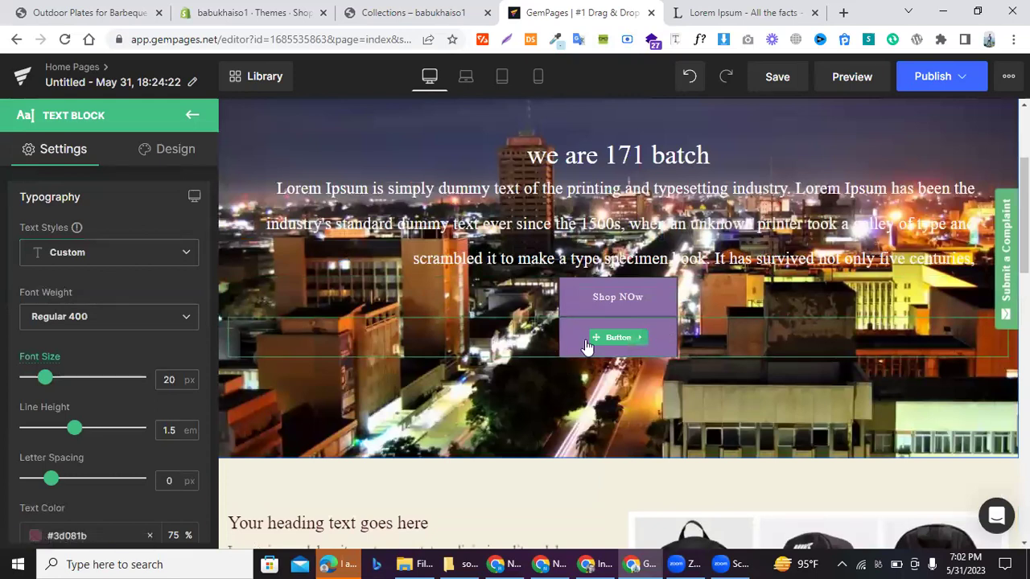
drag(596, 337, 291, 400)
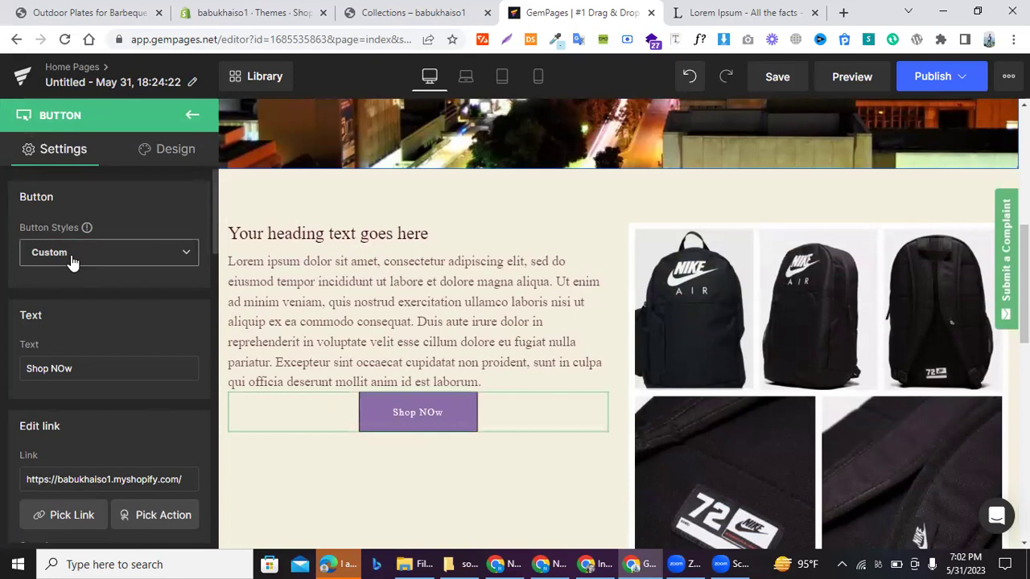
- Left-align the copied "Shop NOw" button under the text block
scroll(81, 341, down, 2)
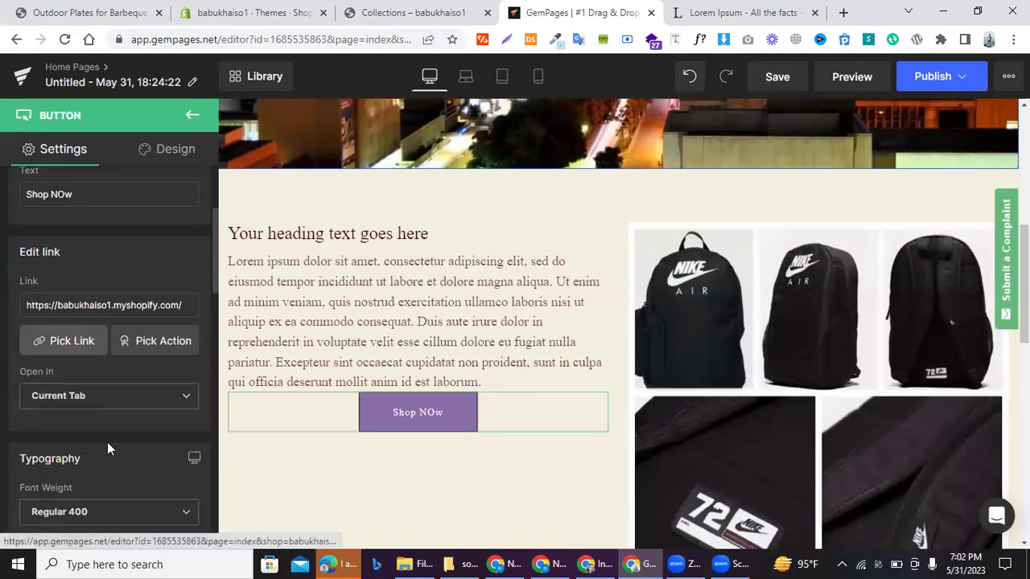
scroll(107, 442, down, 3)
scroll(26, 405, down, 3)
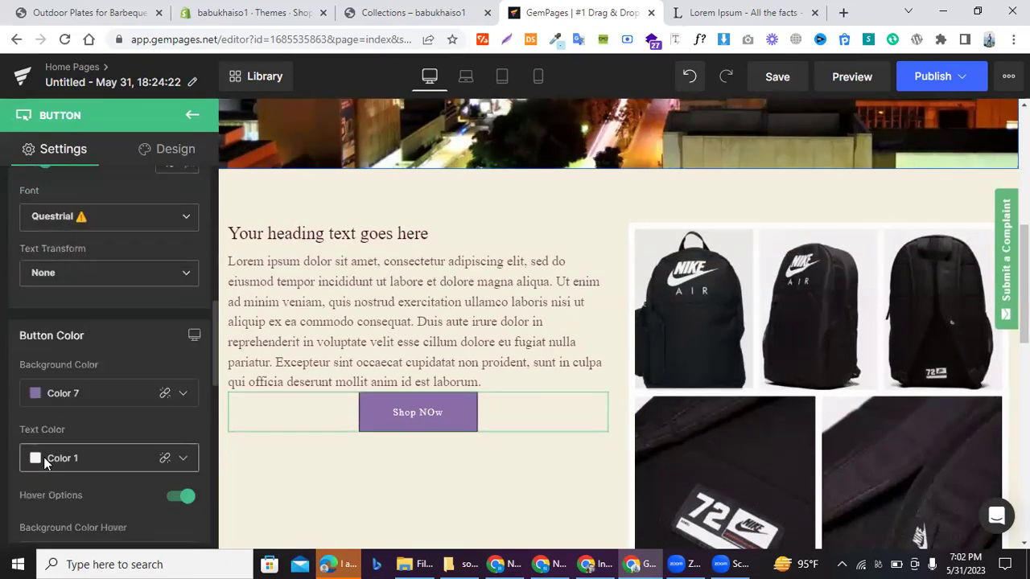
scroll(43, 457, down, 2)
scroll(39, 458, down, 2)
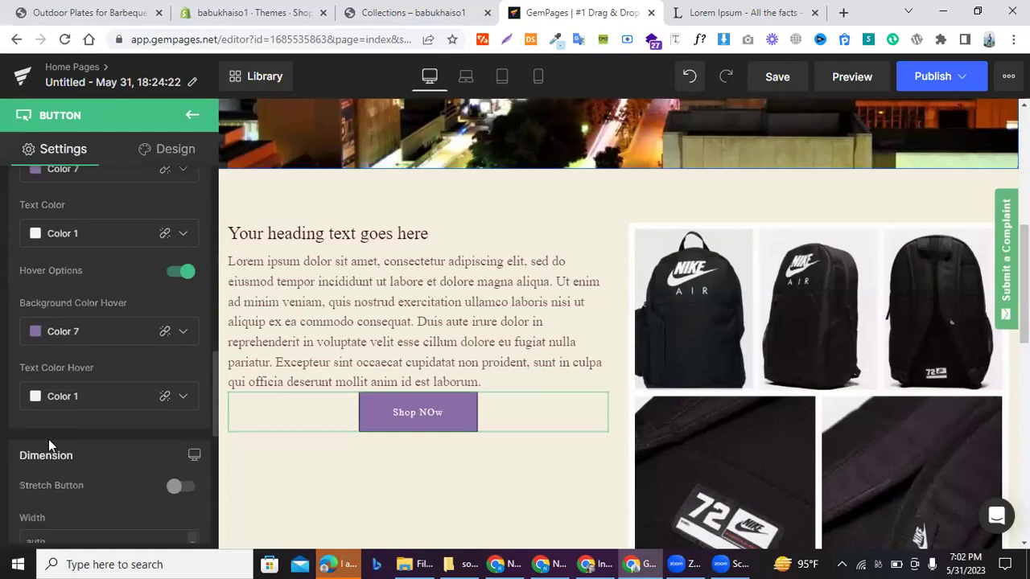
scroll(48, 440, down, 3)
scroll(48, 439, down, 3)
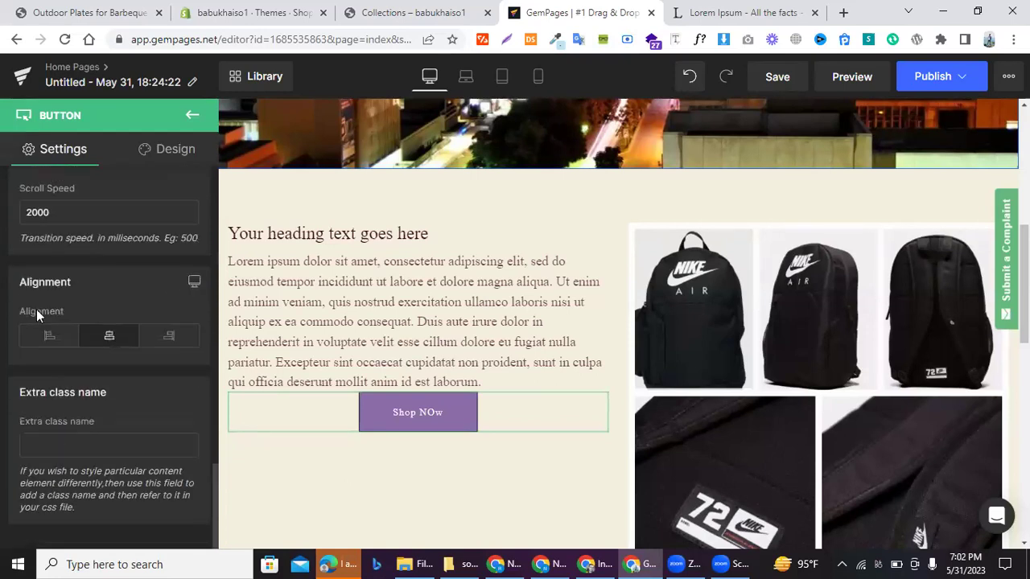
click(32, 336)
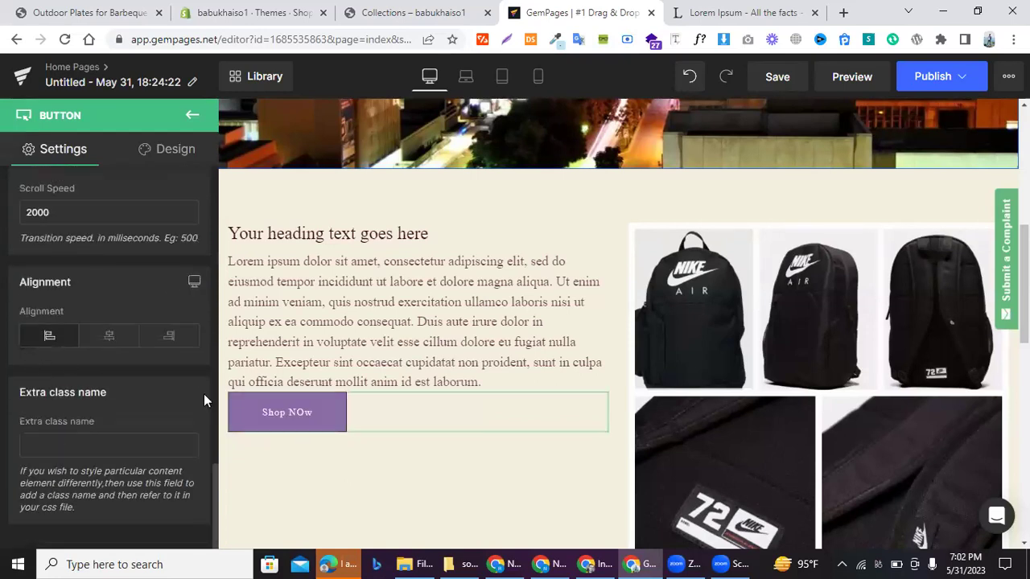
- Set the copied button's hover background to yellow Color 10 and its hover text colour to black Color 3
scroll(102, 362, up, 4)
scroll(103, 362, down, 2)
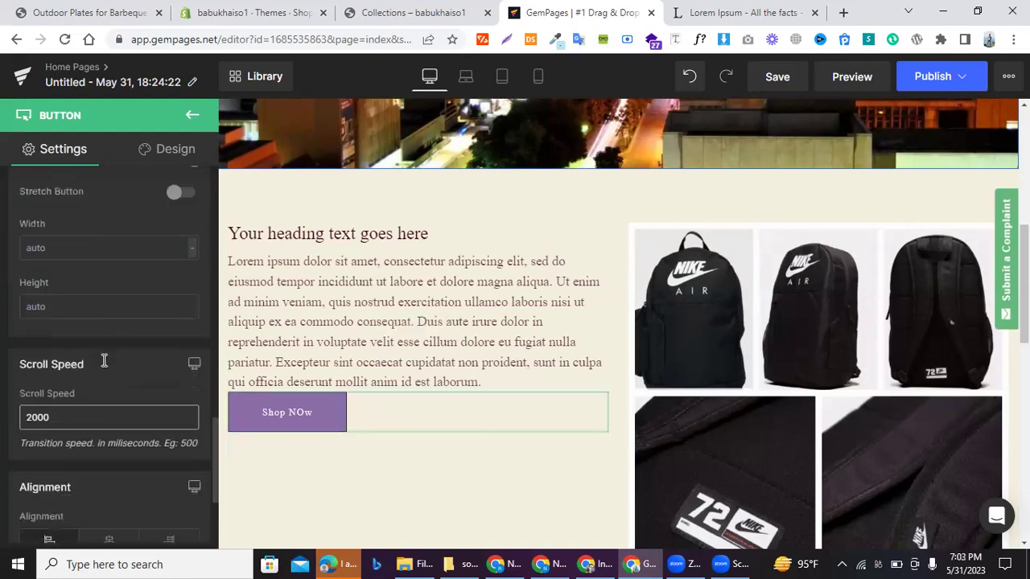
scroll(83, 350, up, 5)
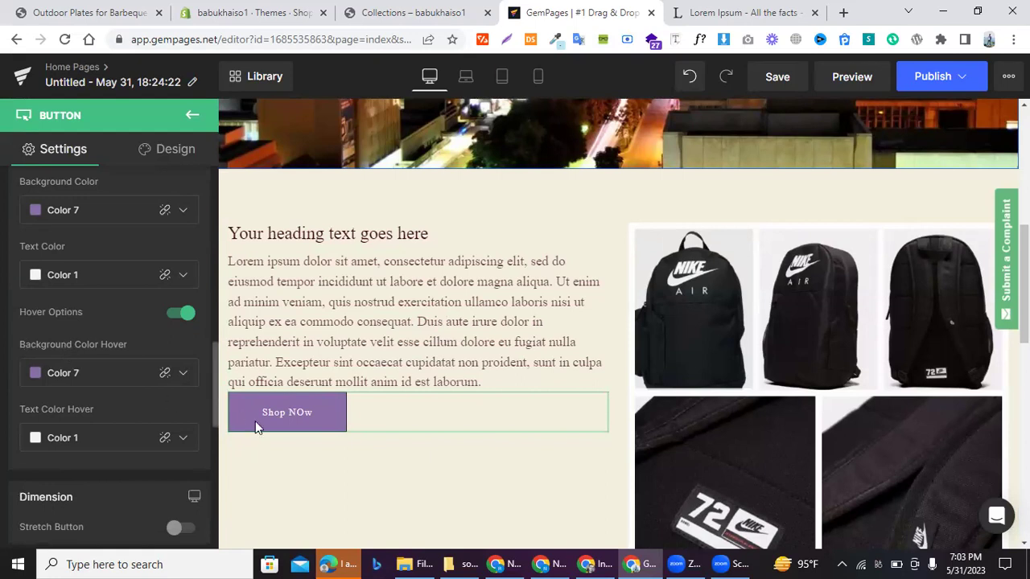
click(181, 373)
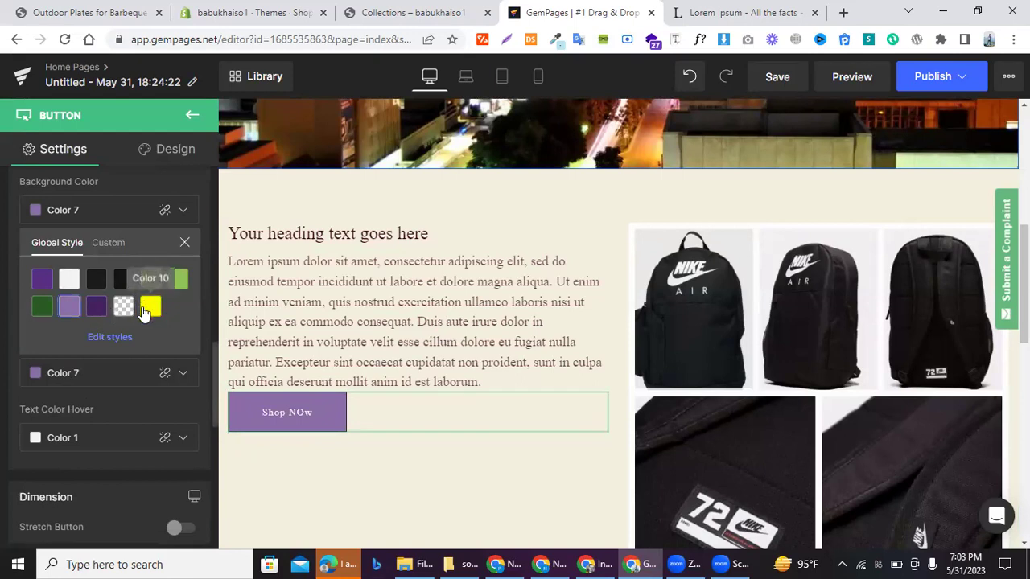
click(144, 308)
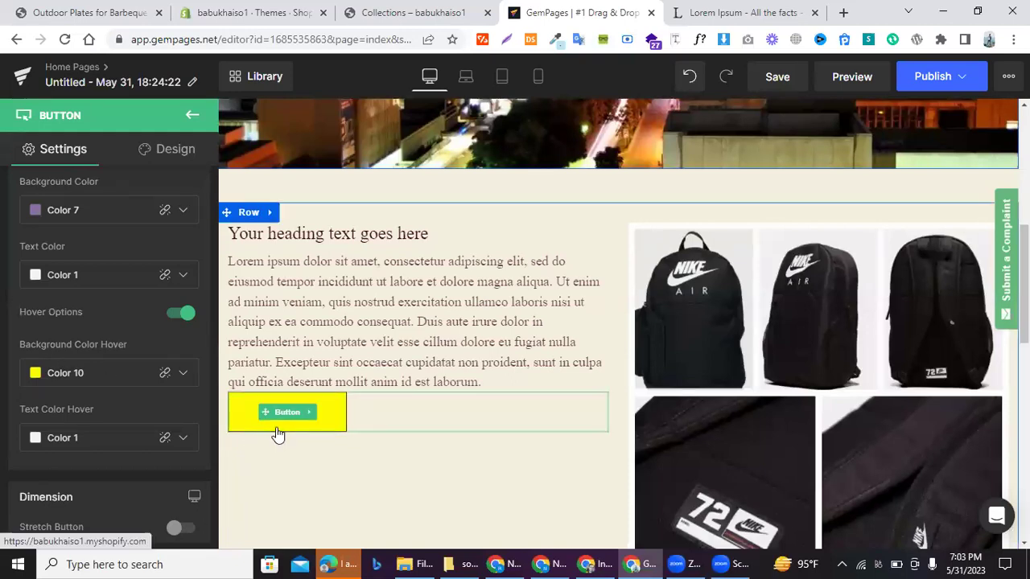
click(34, 439)
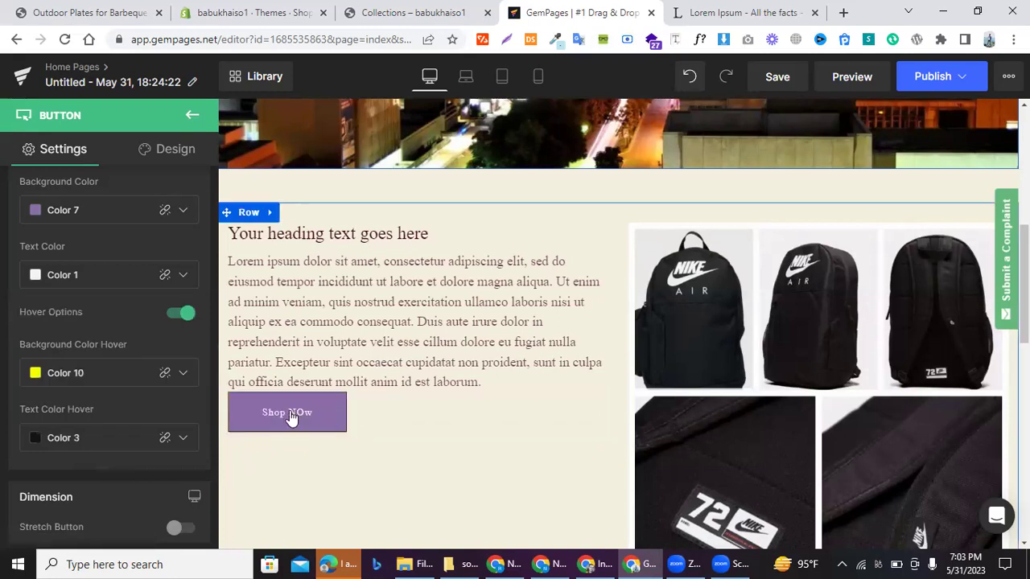
- Add the GemShoes Product Detail block from the block library below the two-column section
scroll(317, 414, down, 2)
scroll(317, 414, up, 1)
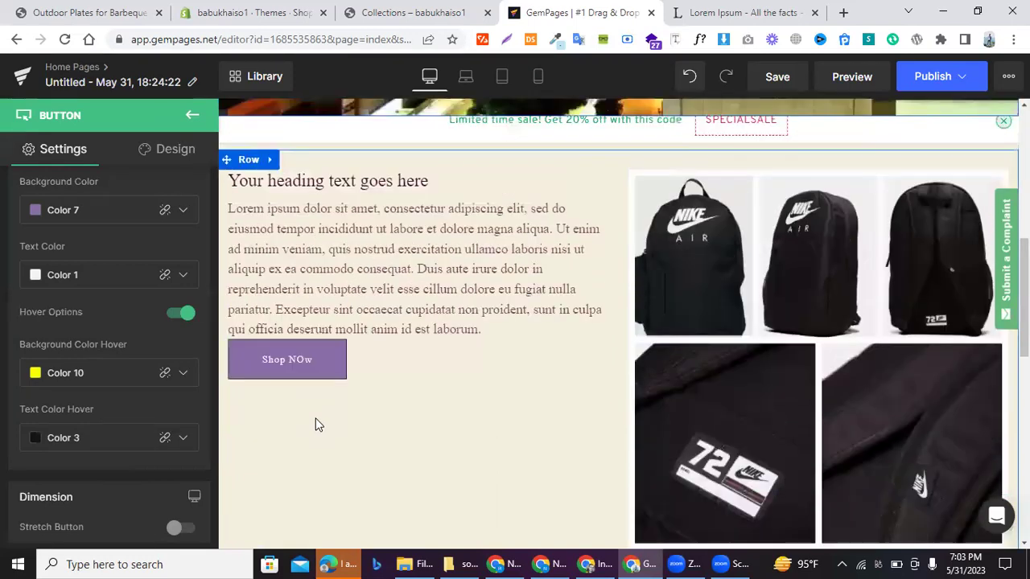
click(229, 211)
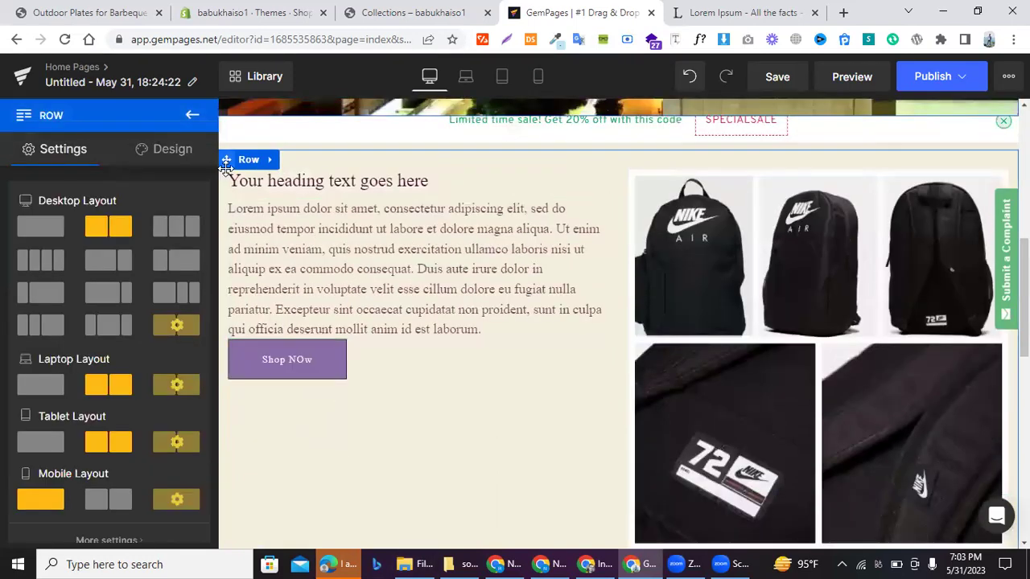
scroll(338, 205, down, 4)
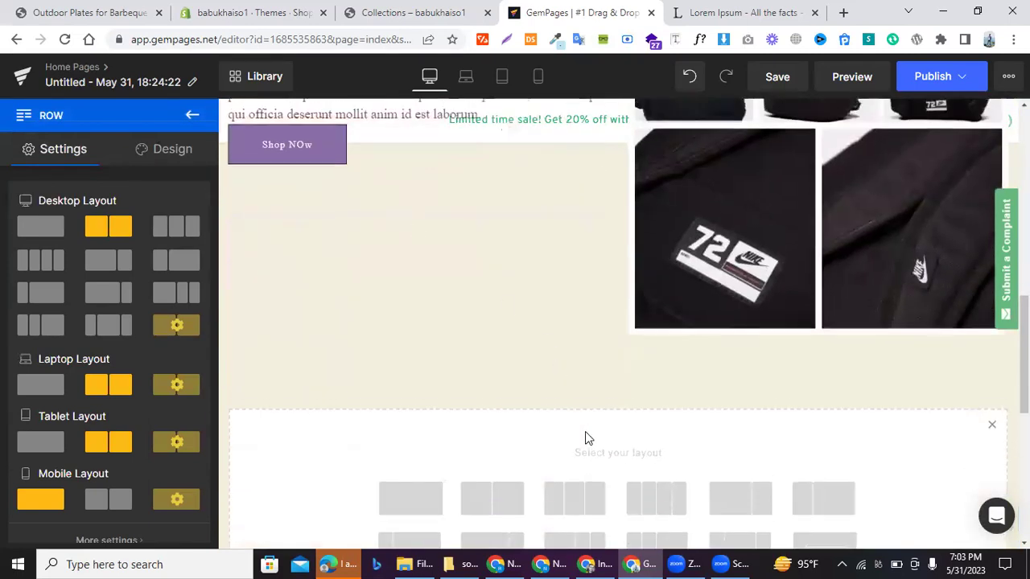
scroll(585, 437, down, 3)
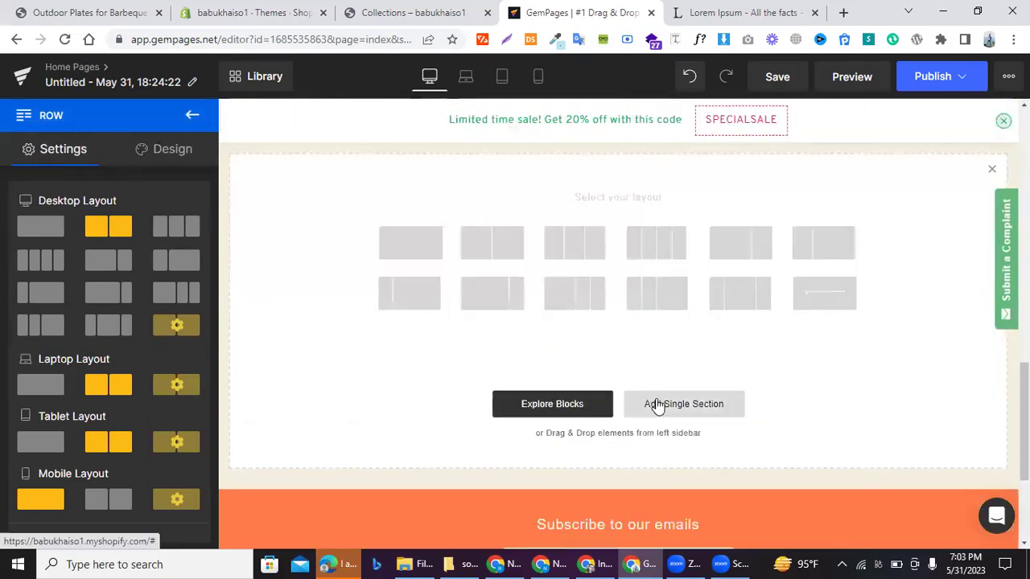
click(552, 404)
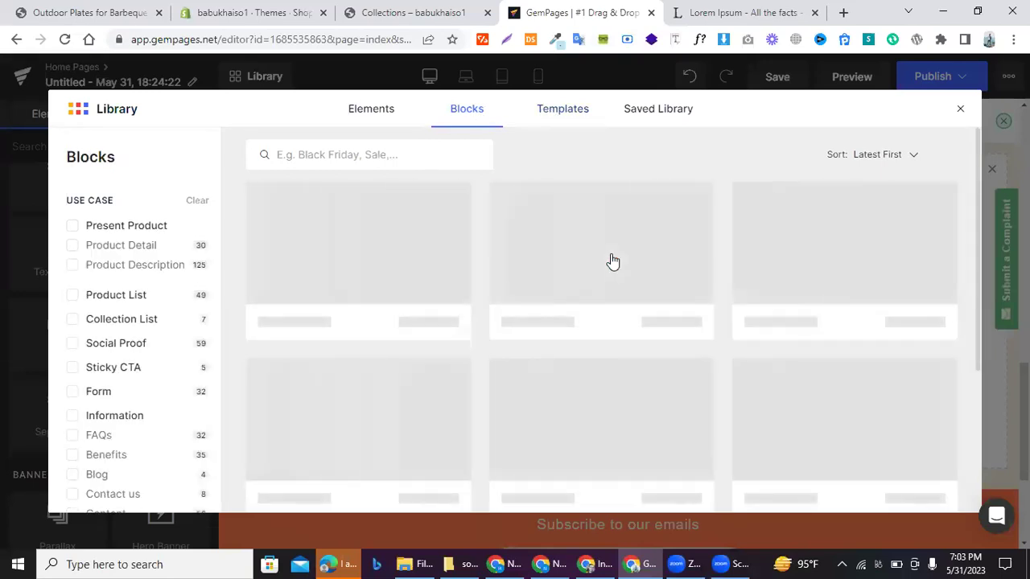
scroll(613, 260, down, 10)
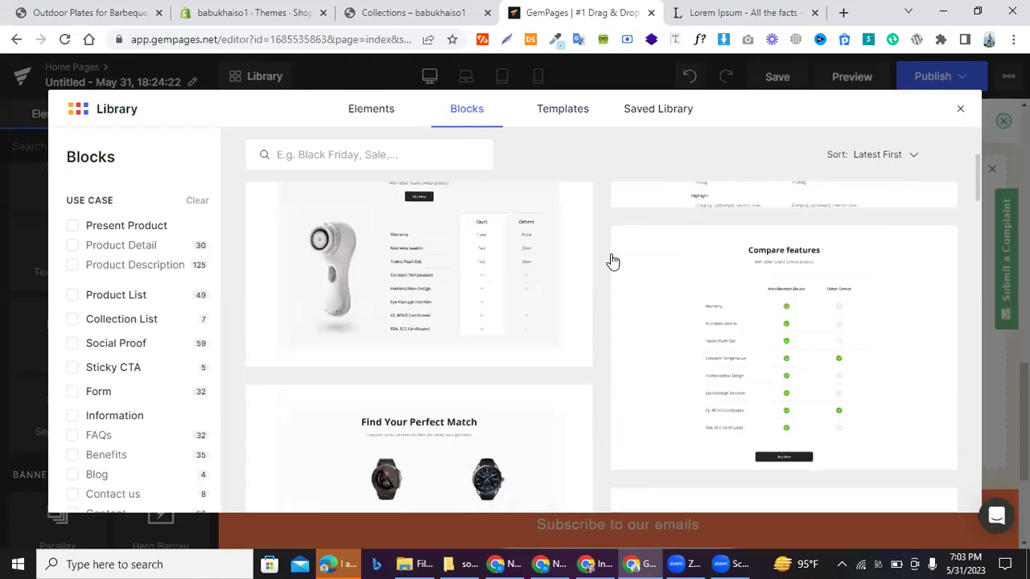
scroll(612, 260, down, 5)
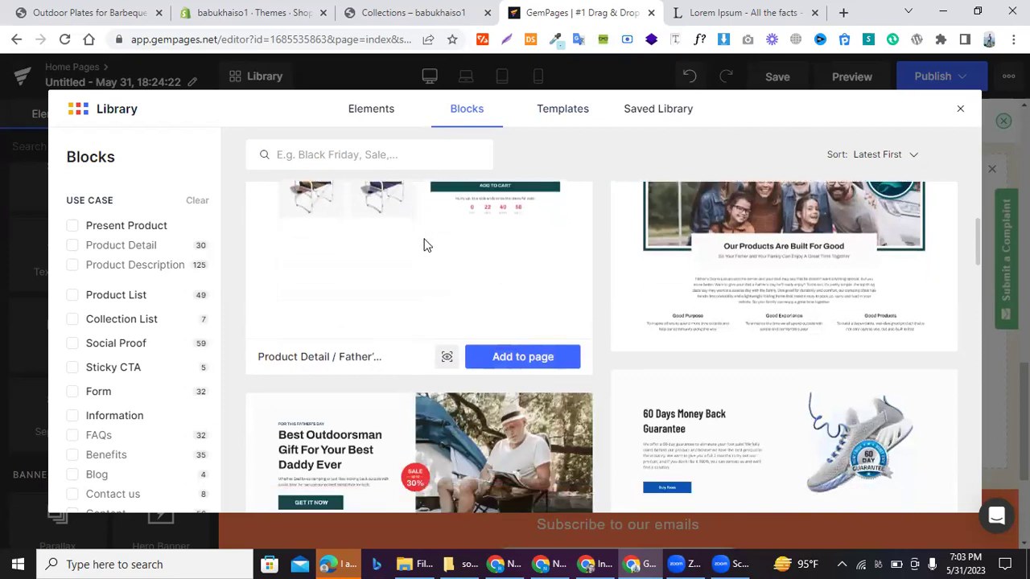
scroll(425, 246, down, 3)
mouse_move(708, 301)
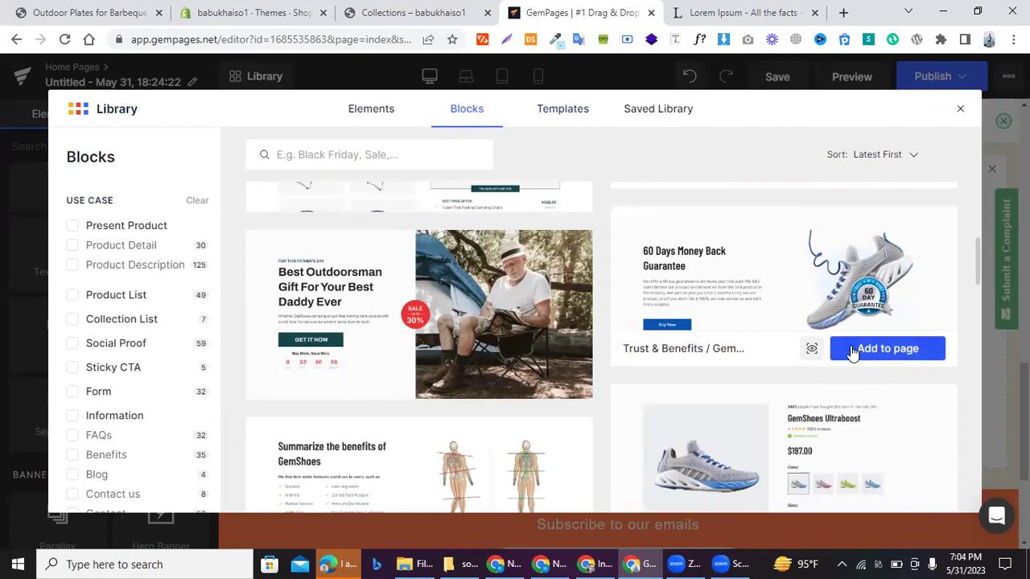
scroll(853, 354, down, 3)
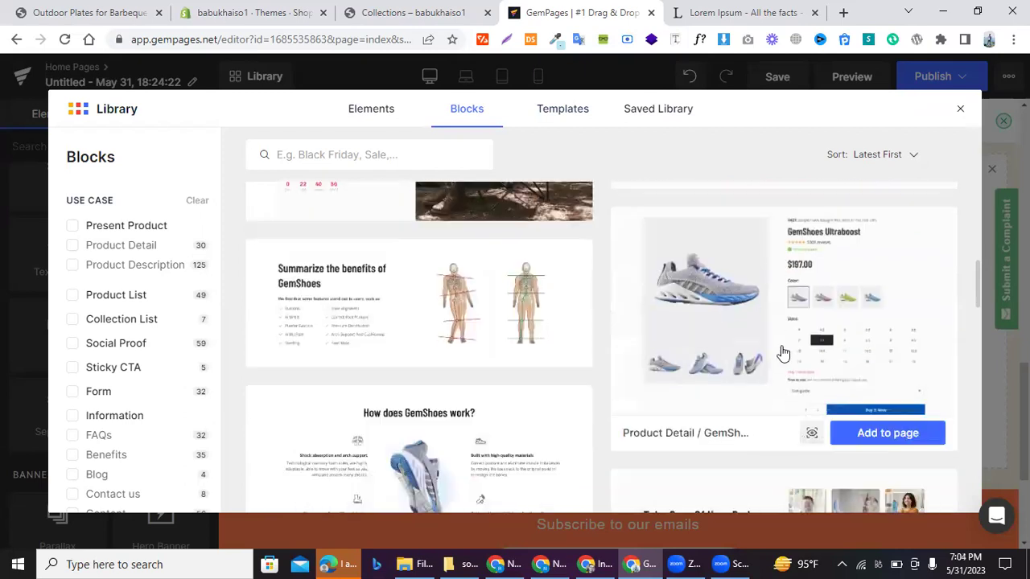
click(888, 435)
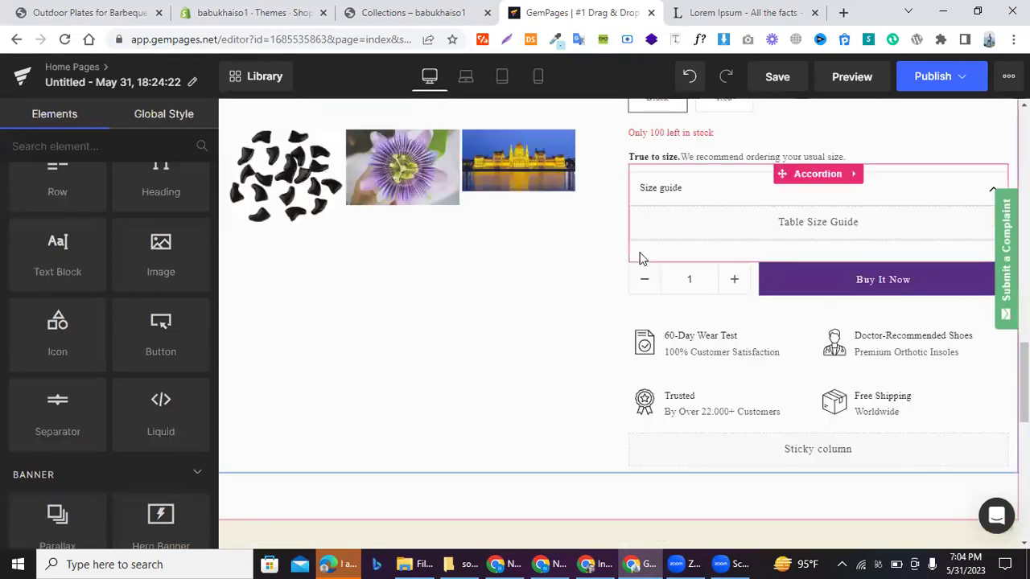
- Assign the product "10 Day Juice Cleanse" to the new product block and review its image gallery and details
scroll(642, 258, down, 1)
scroll(643, 260, up, 6)
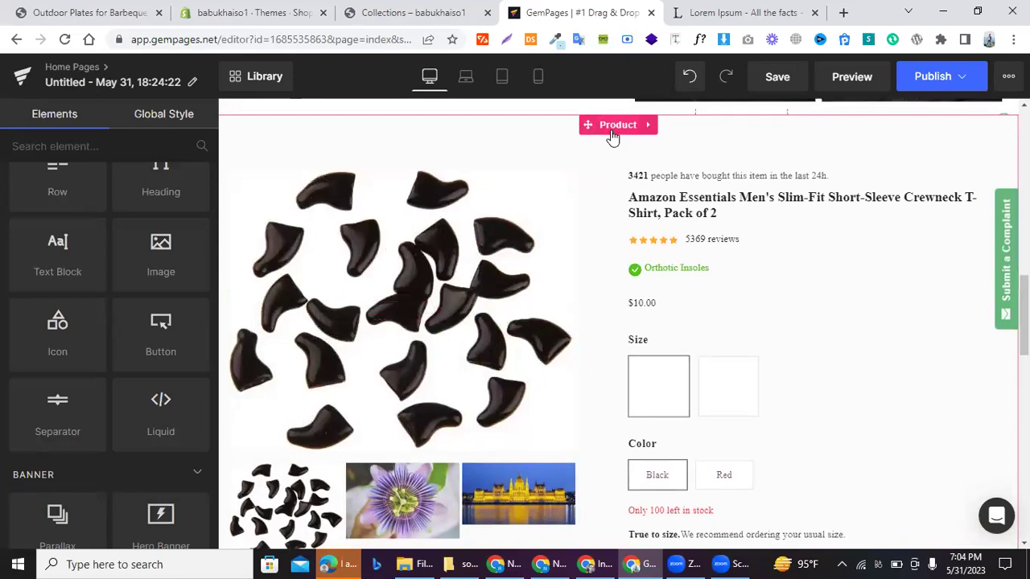
click(613, 136)
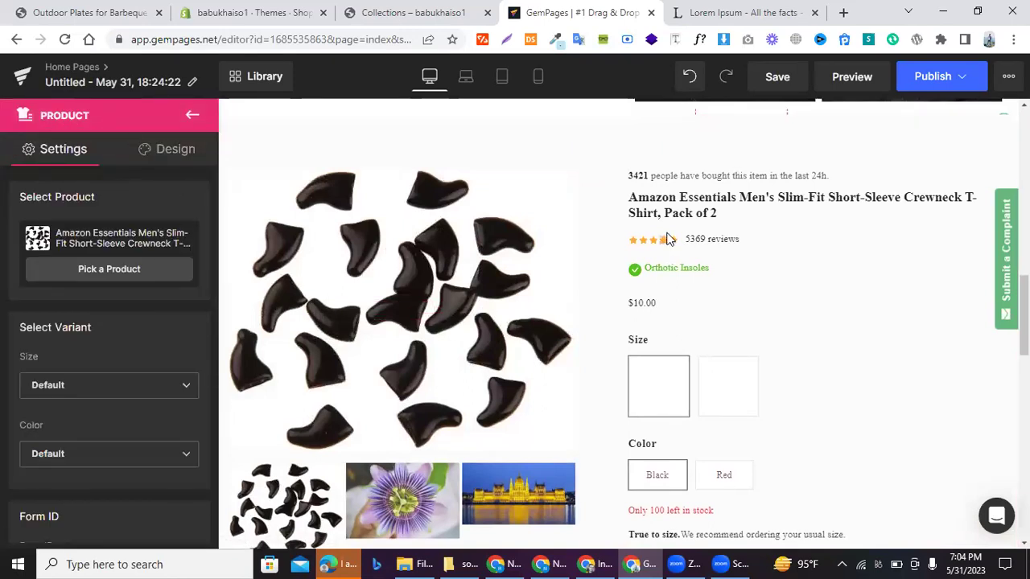
click(72, 270)
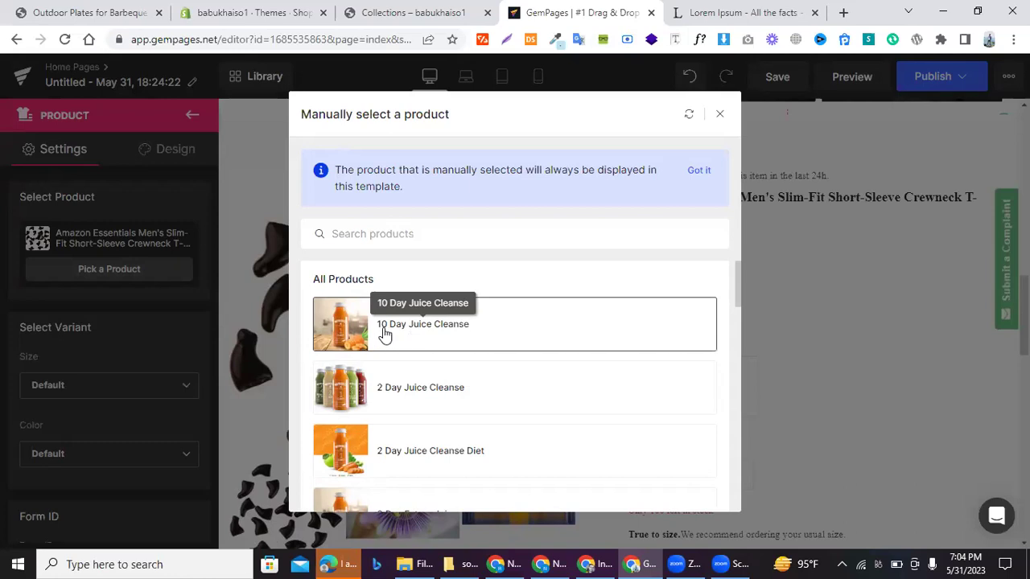
click(406, 340)
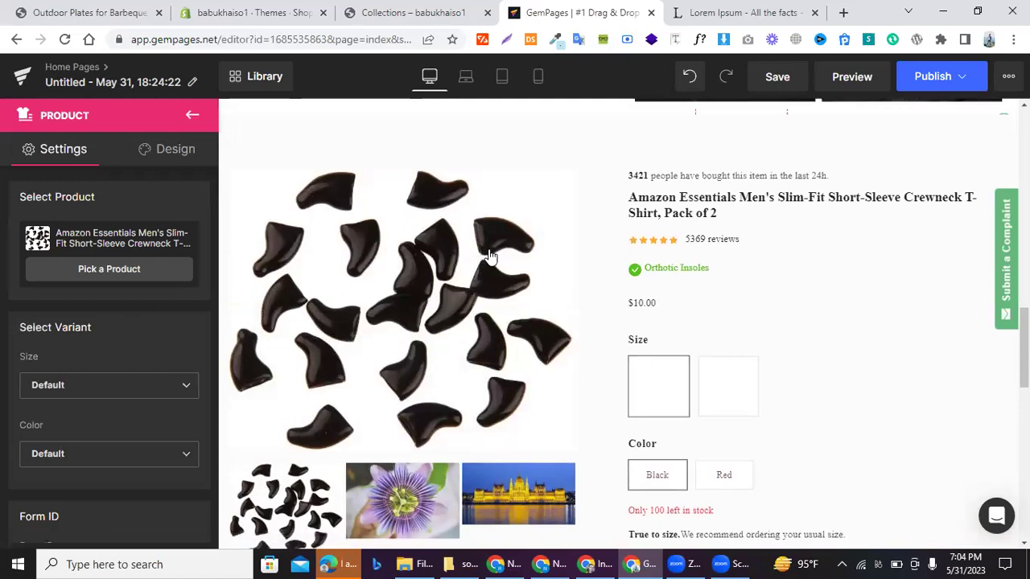
scroll(584, 341, down, 2)
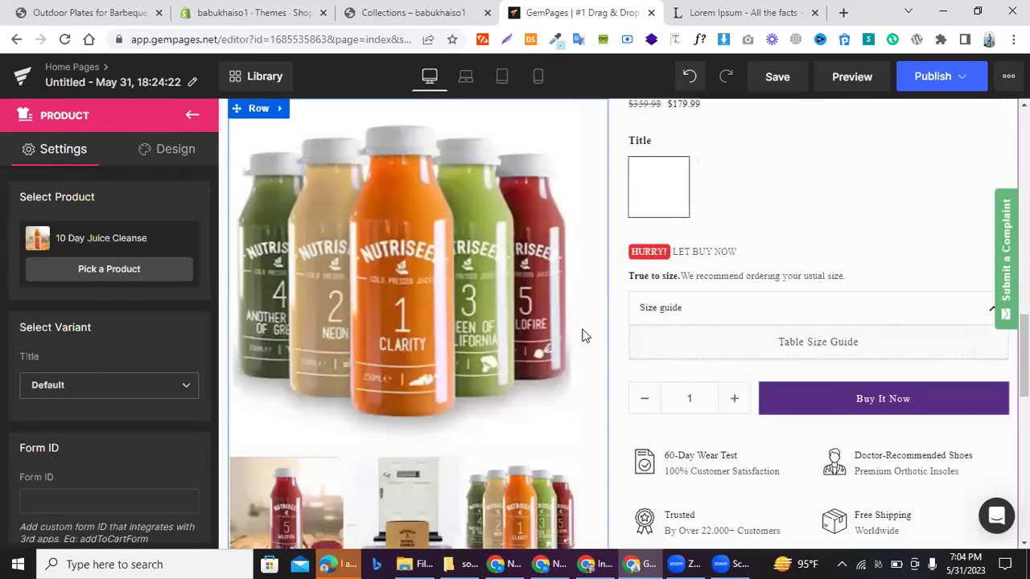
scroll(585, 336, down, 1)
scroll(585, 336, up, 4)
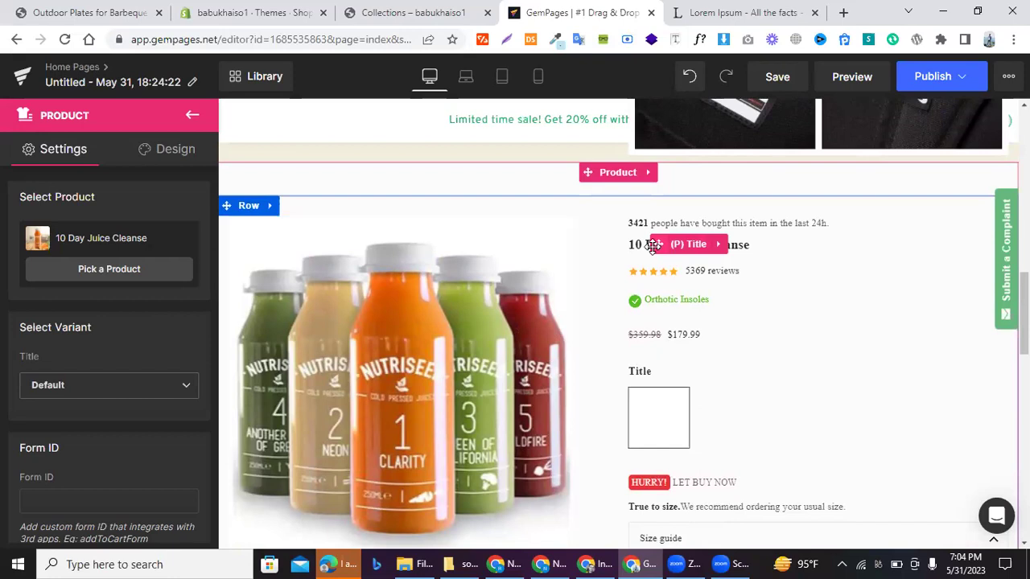
scroll(652, 246, down, 1)
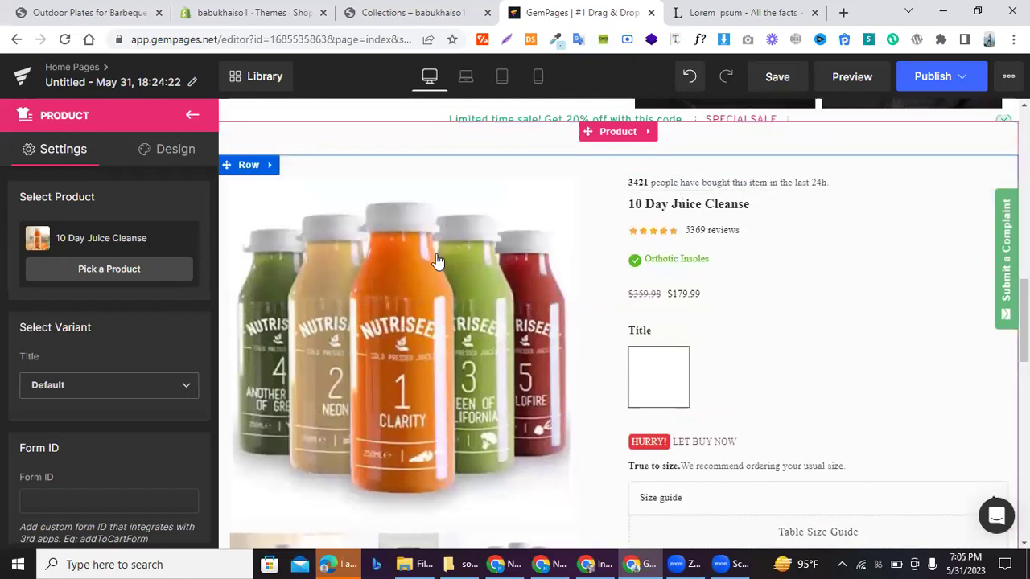
- Set the variant of the 10 Day Juice Cleanse product block to Default Title
scroll(551, 250, down, 1)
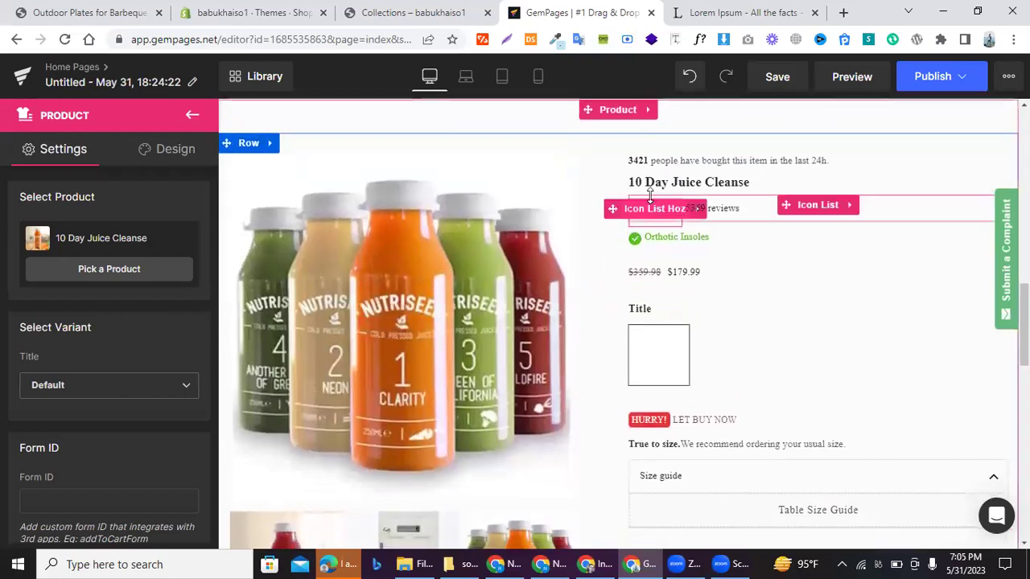
scroll(658, 193, down, 3)
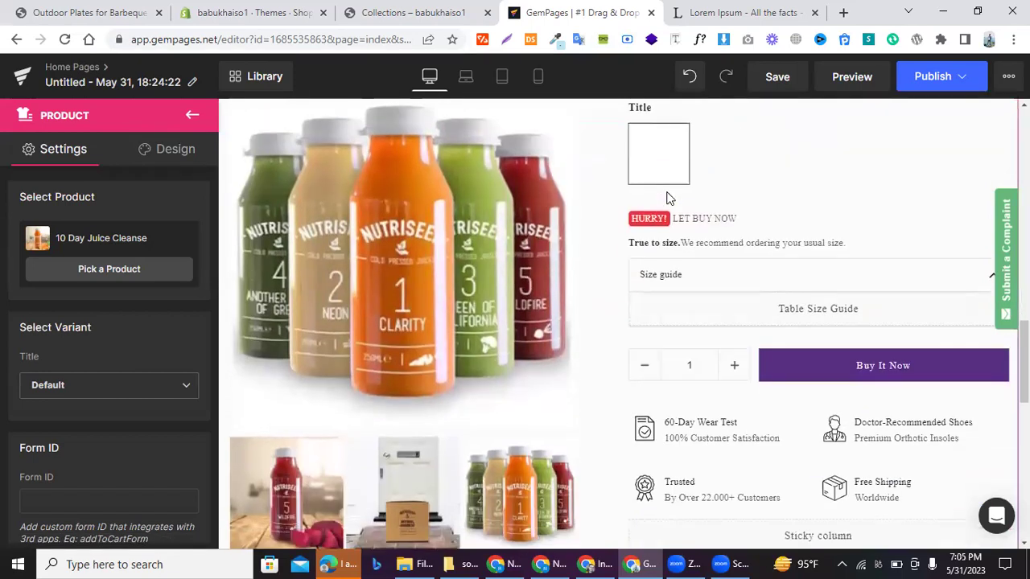
scroll(656, 250, down, 3)
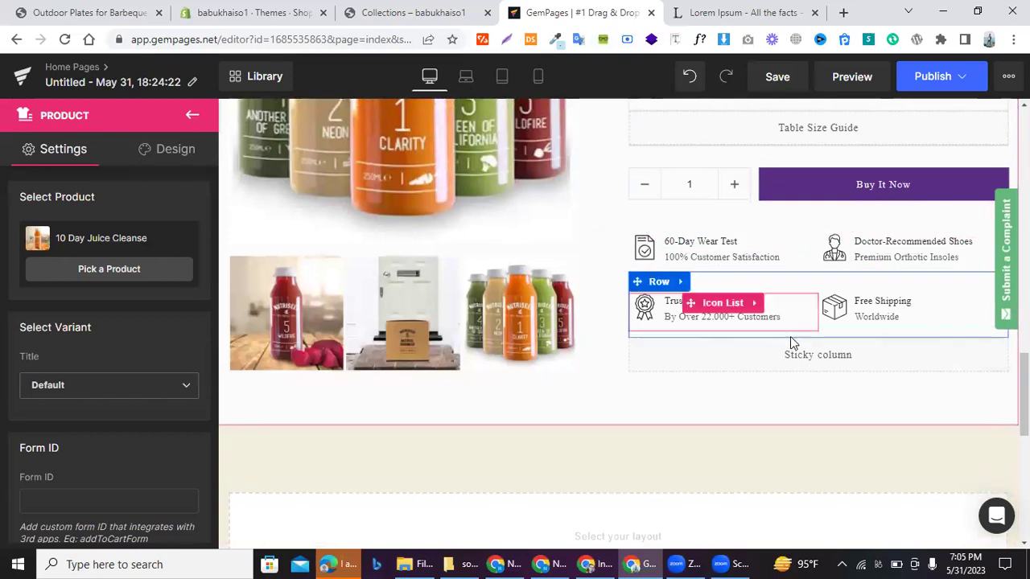
scroll(511, 153, up, 5)
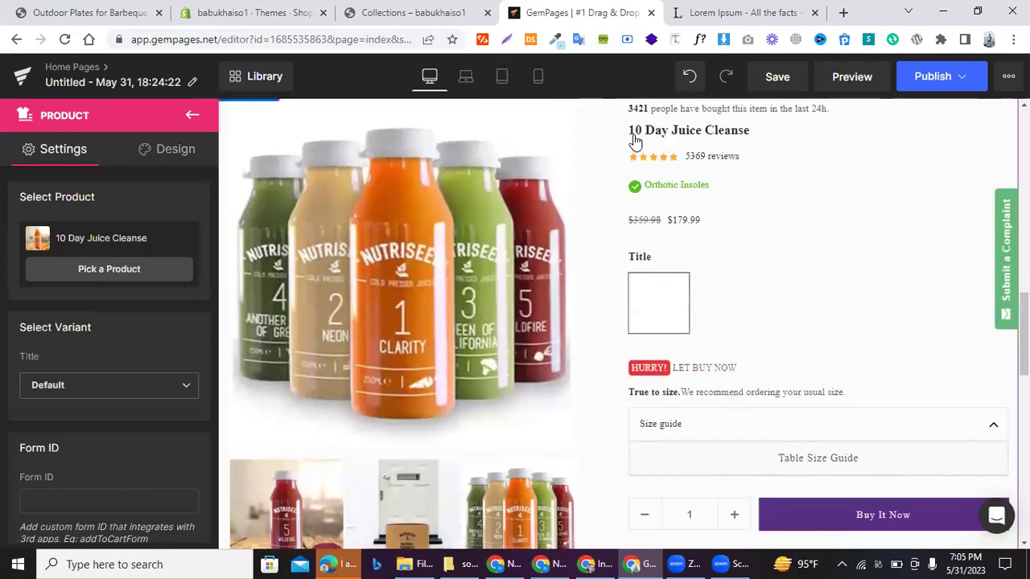
scroll(63, 297, down, 1)
click(63, 292)
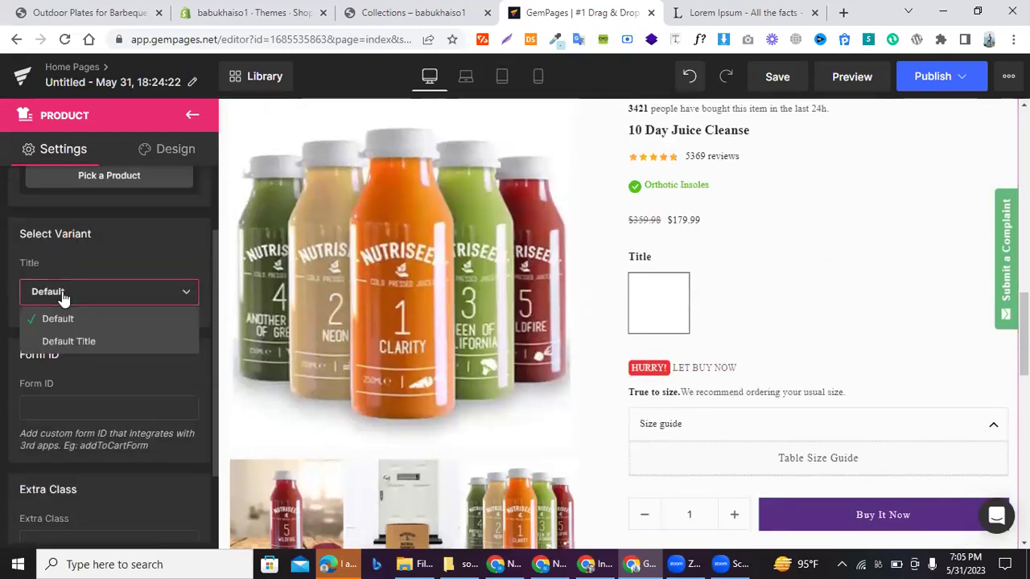
click(69, 341)
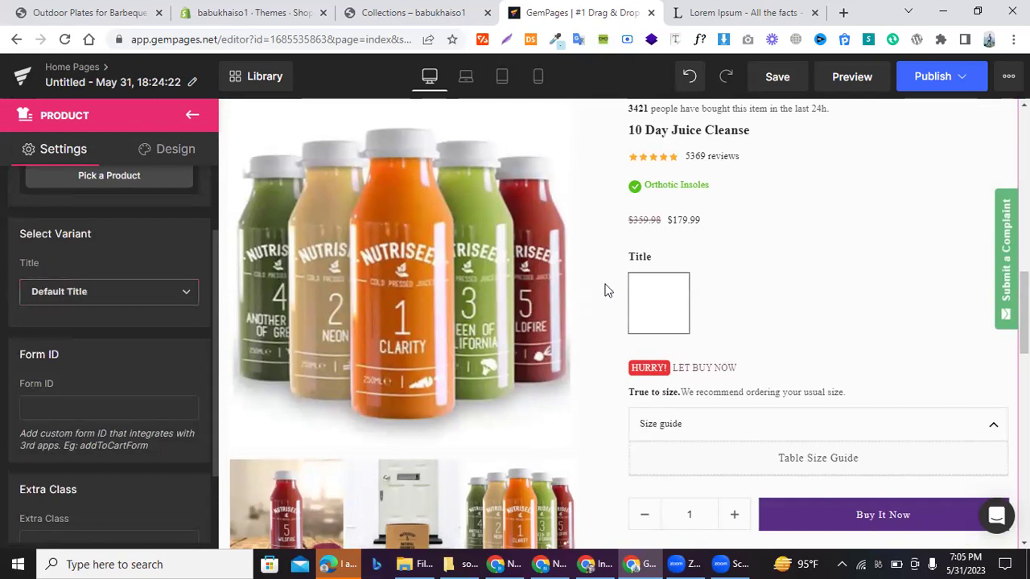
click(70, 292)
click(657, 319)
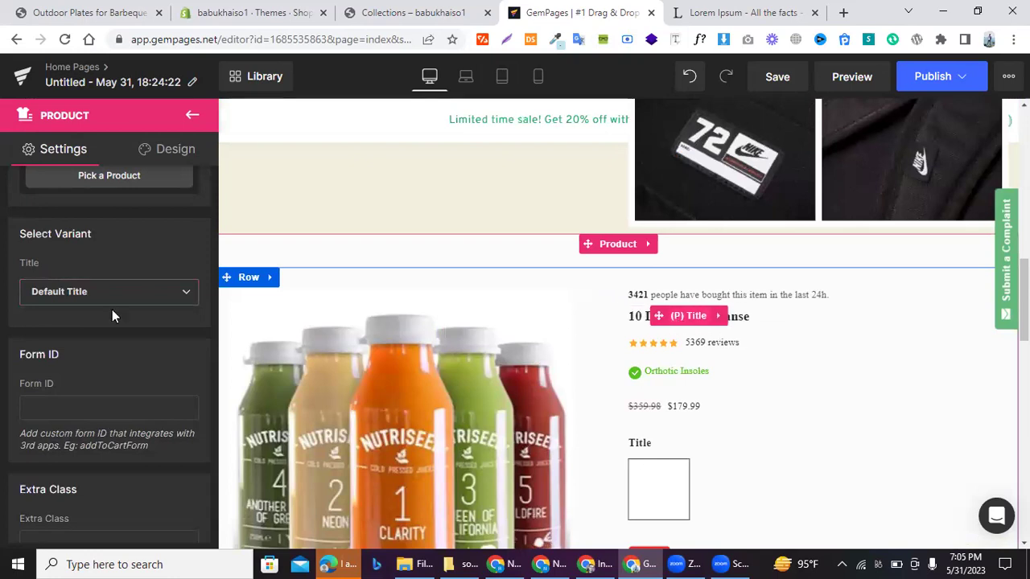
- Open the design options of the product block's title
click(152, 153)
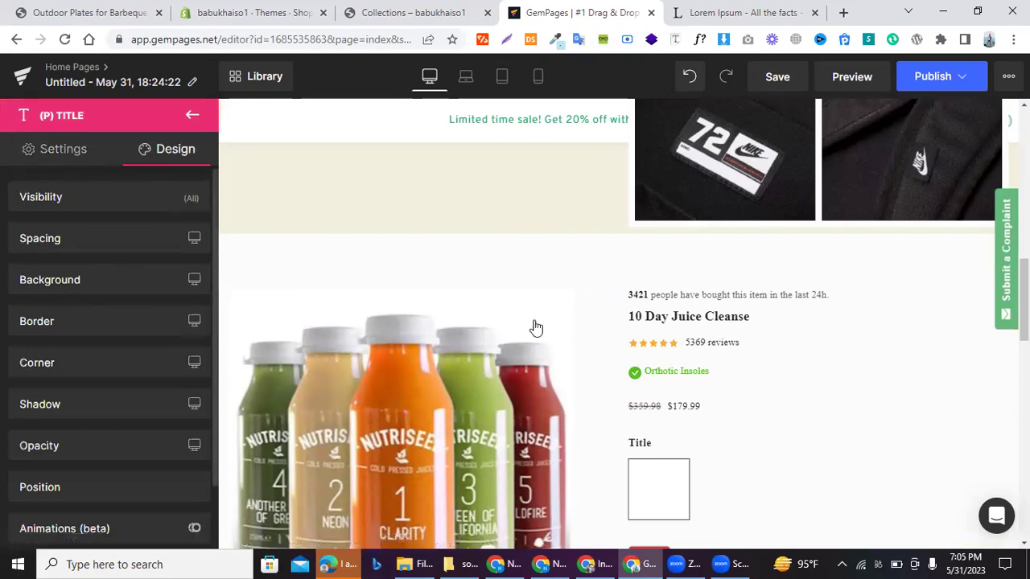
scroll(535, 327, down, 2)
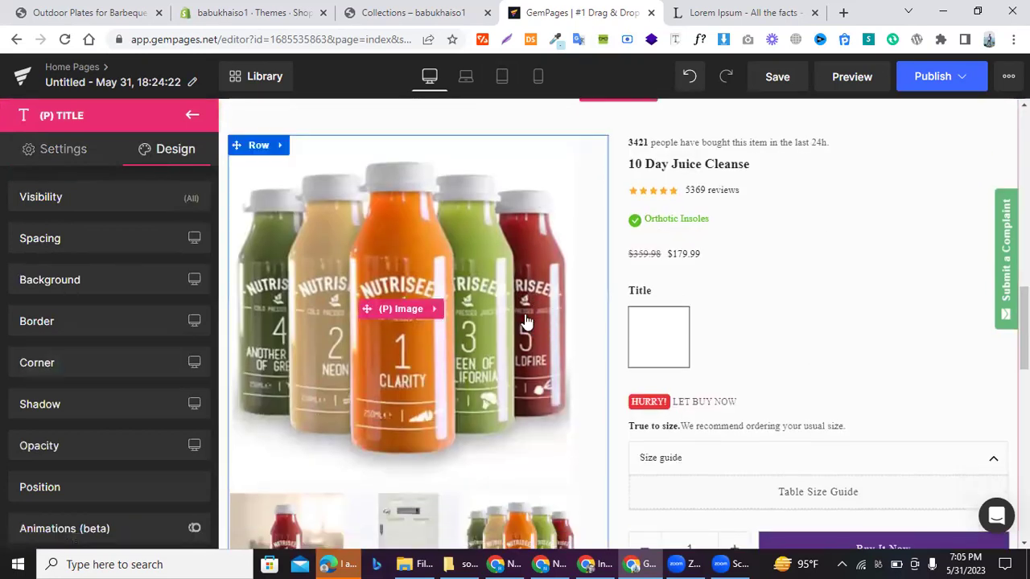
scroll(526, 322, down, 2)
scroll(524, 320, down, 4)
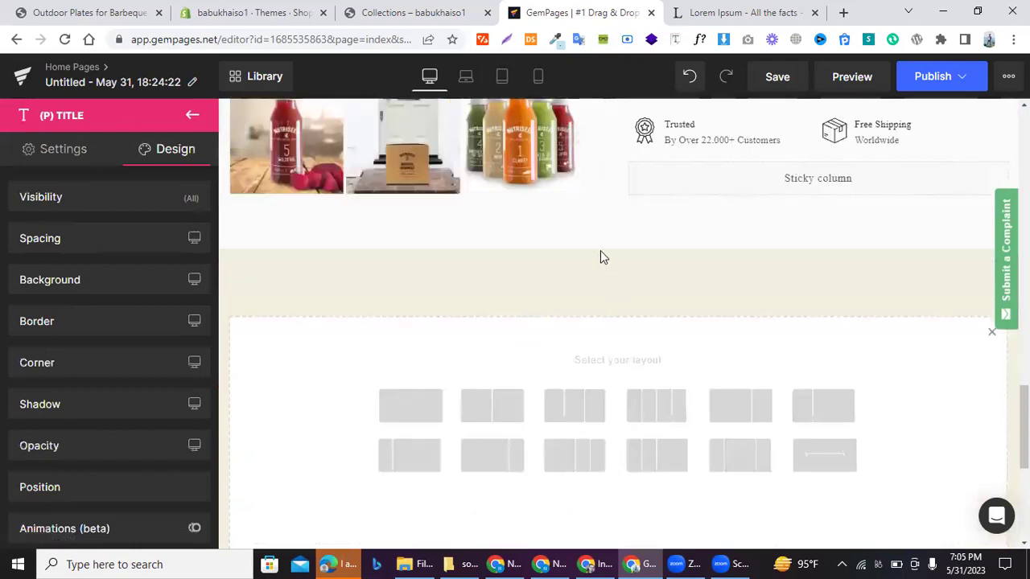
- Add an empty row with two equal columns below the product detail block
click(600, 251)
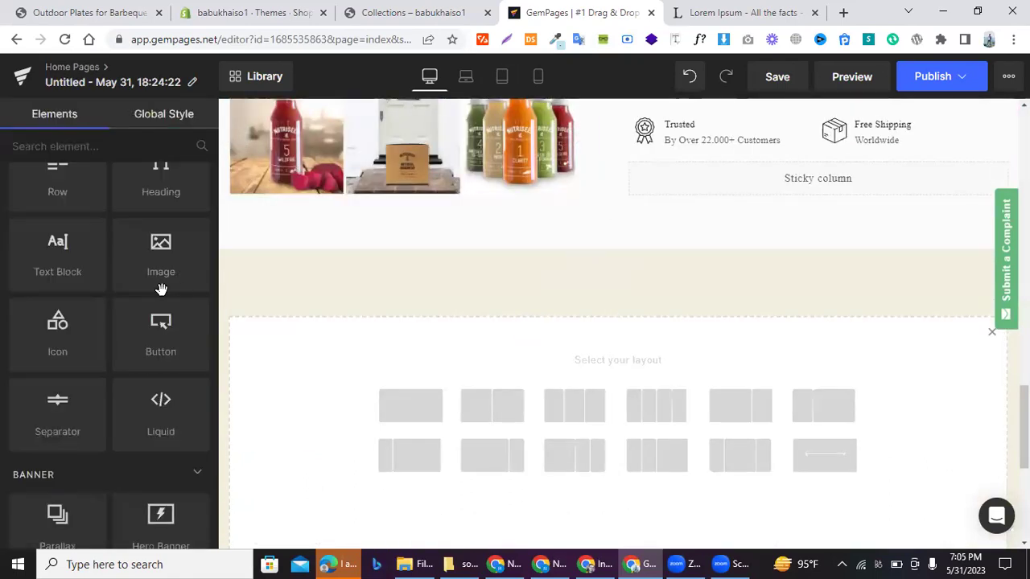
scroll(467, 161, up, 5)
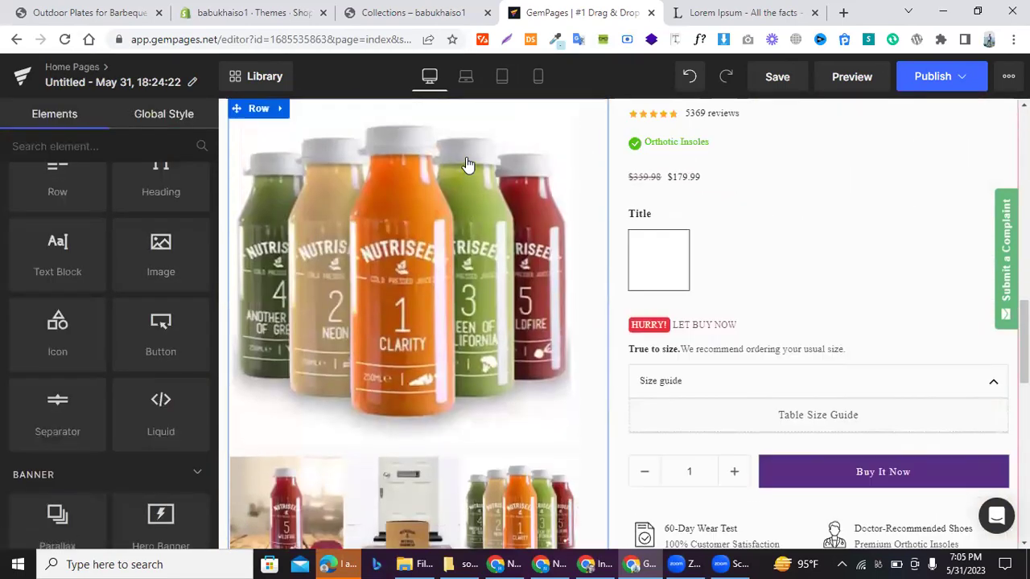
scroll(555, 246, down, 4)
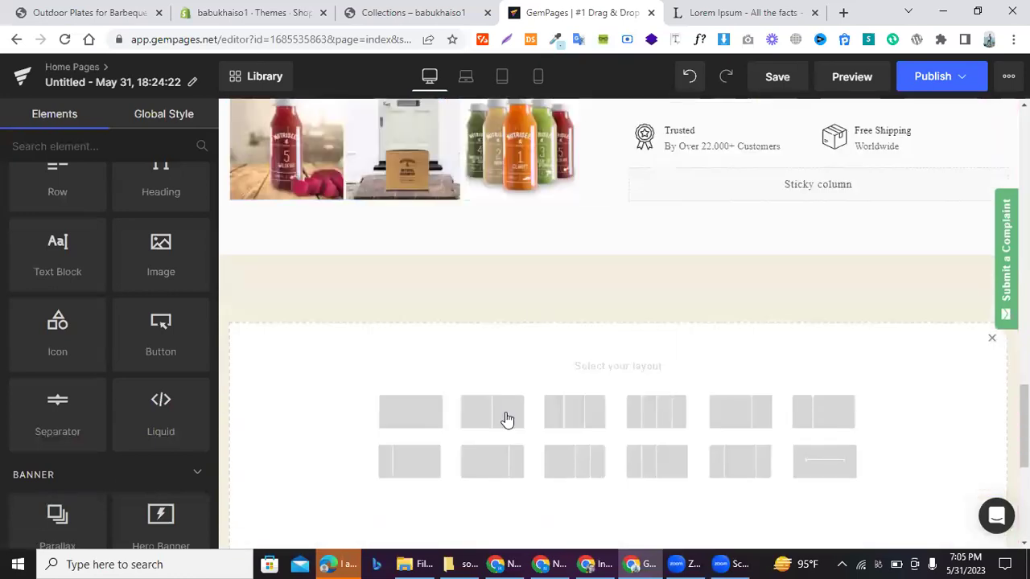
click(509, 413)
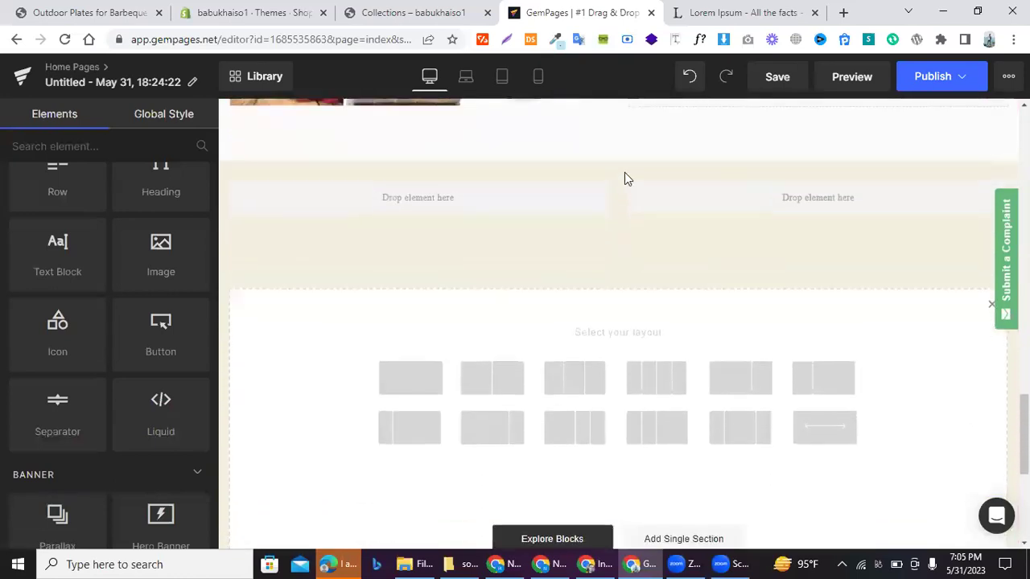
- Look through the available elements, especially the Product group with its title, description, price, quantity and image elements
scroll(129, 242, down, 6)
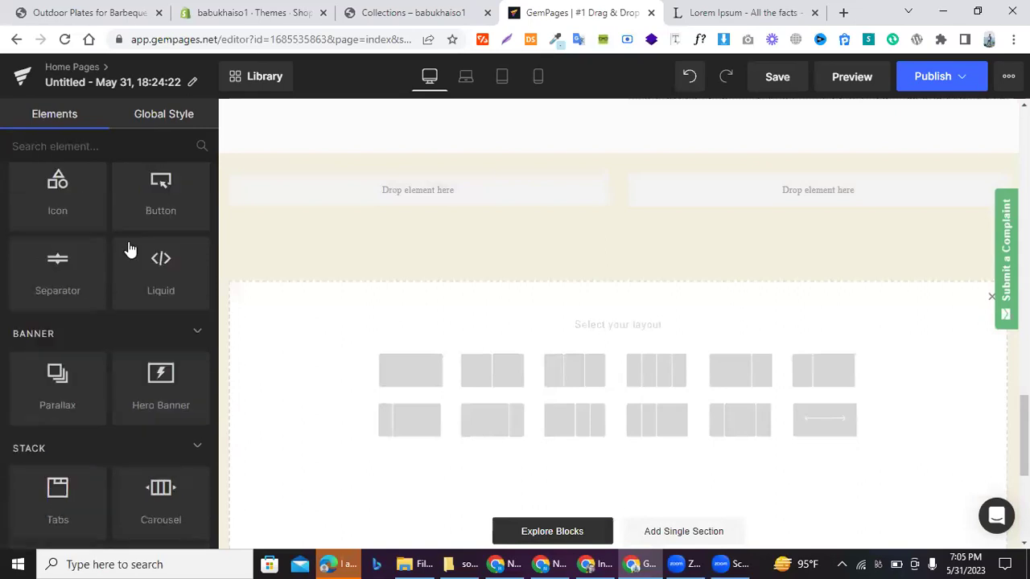
scroll(127, 240, down, 5)
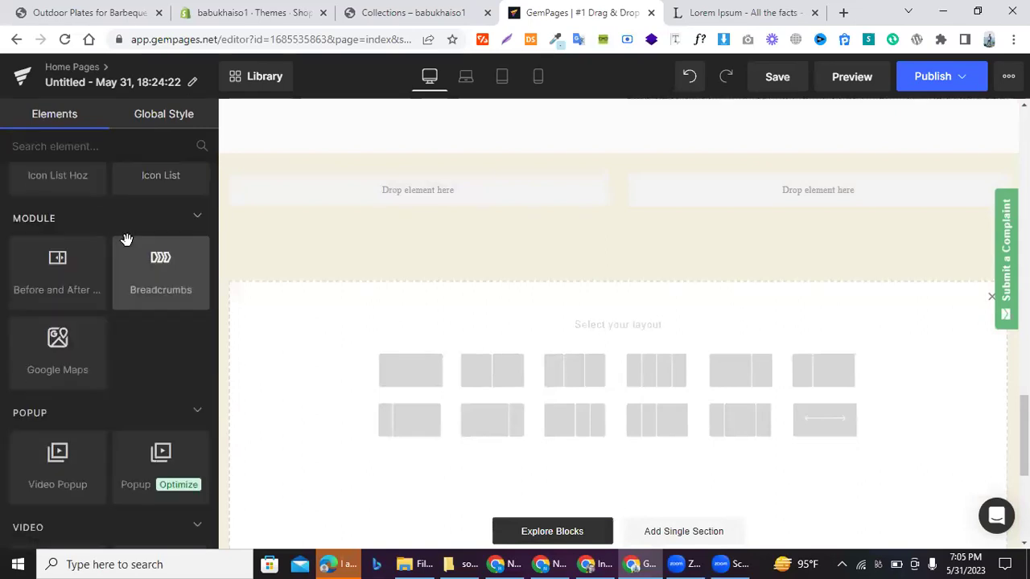
scroll(126, 240, up, 8)
scroll(127, 243, down, 11)
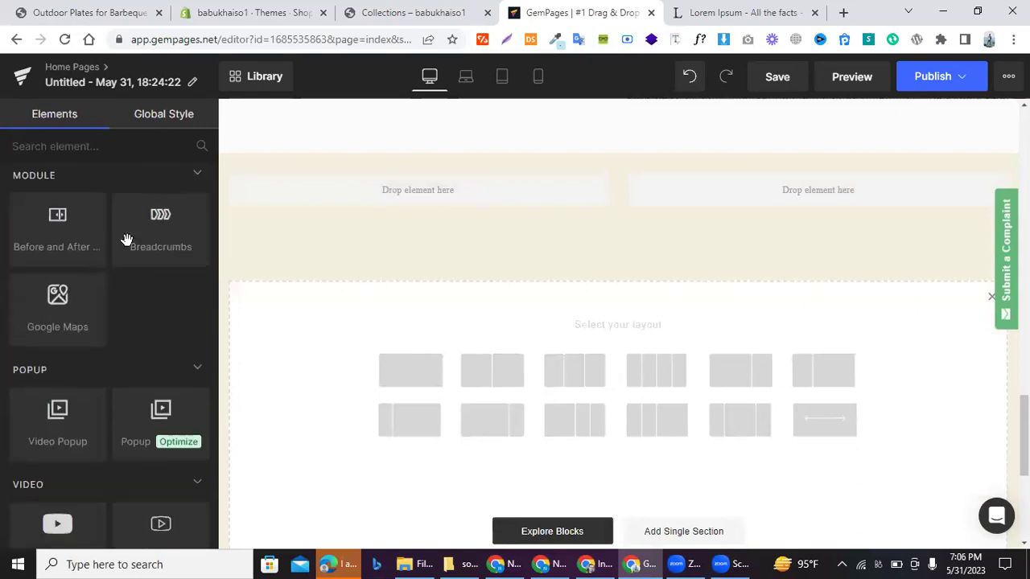
scroll(128, 248, down, 1)
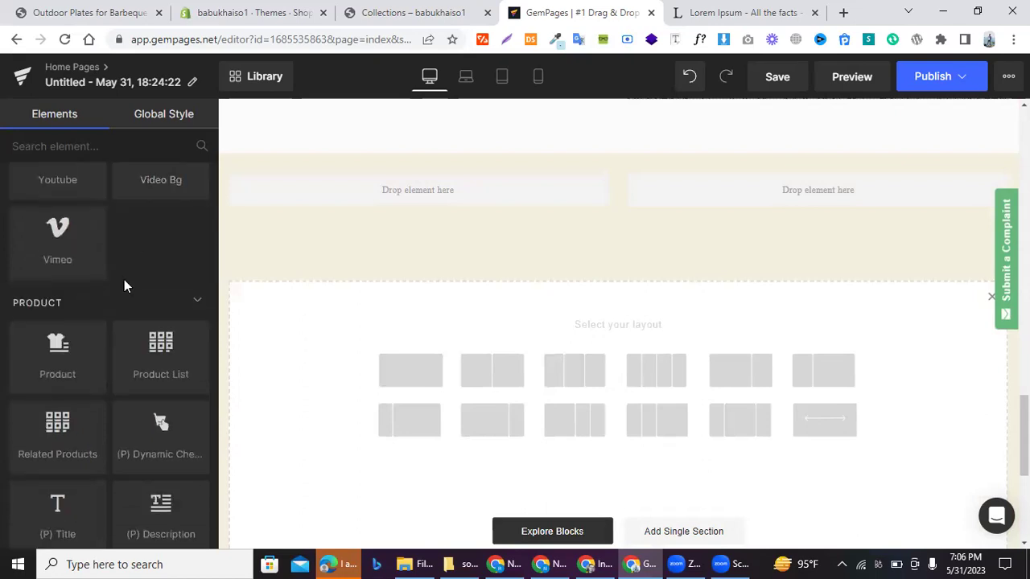
scroll(123, 282, down, 2)
scroll(124, 283, up, 1)
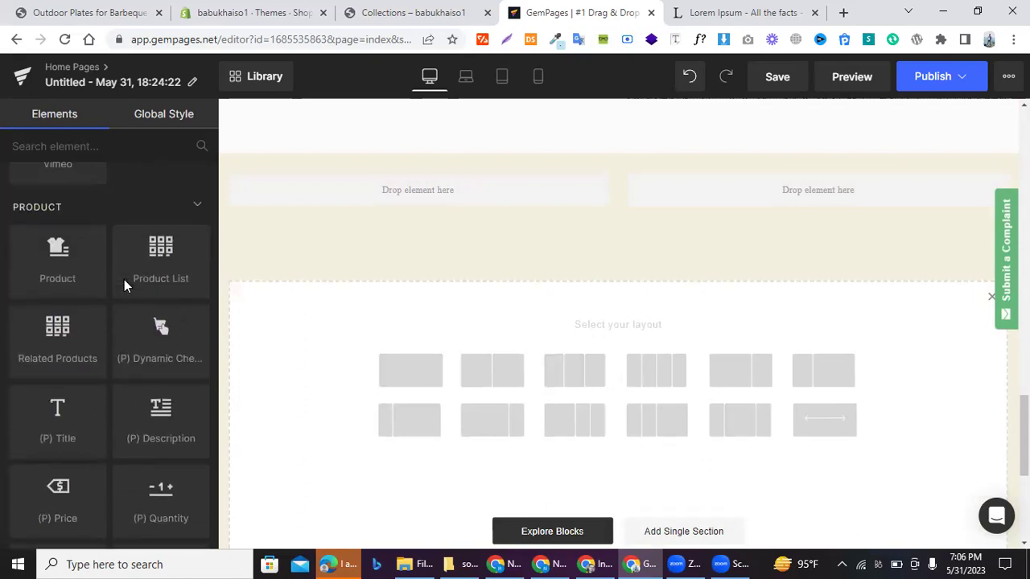
scroll(133, 243, down, 1)
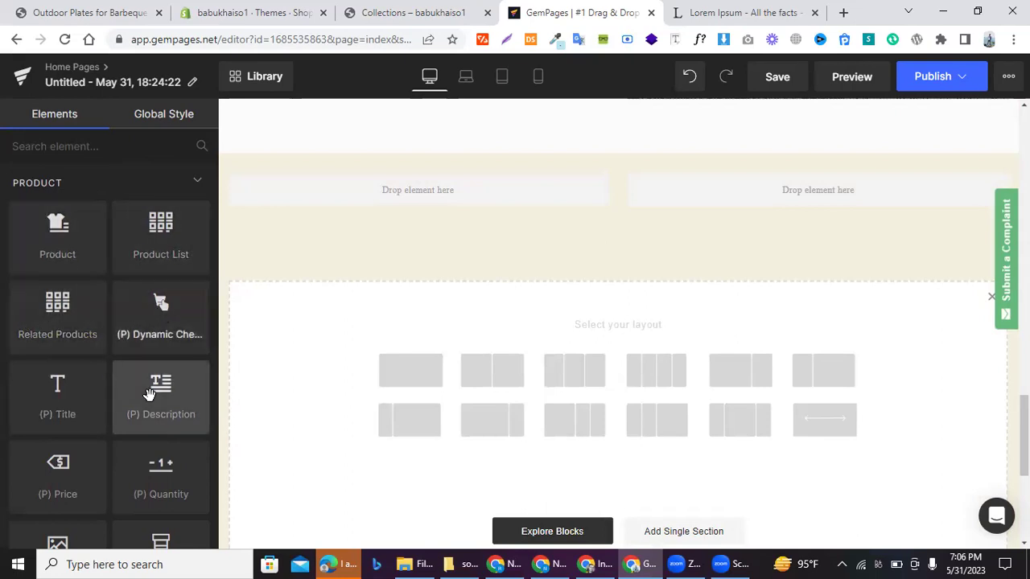
scroll(157, 378, down, 1)
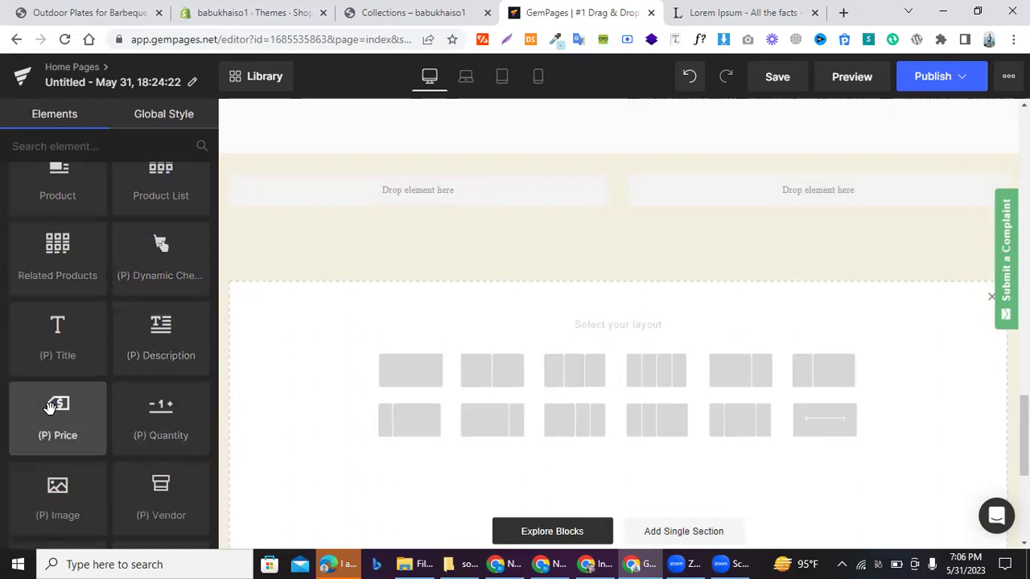
scroll(159, 426, down, 1)
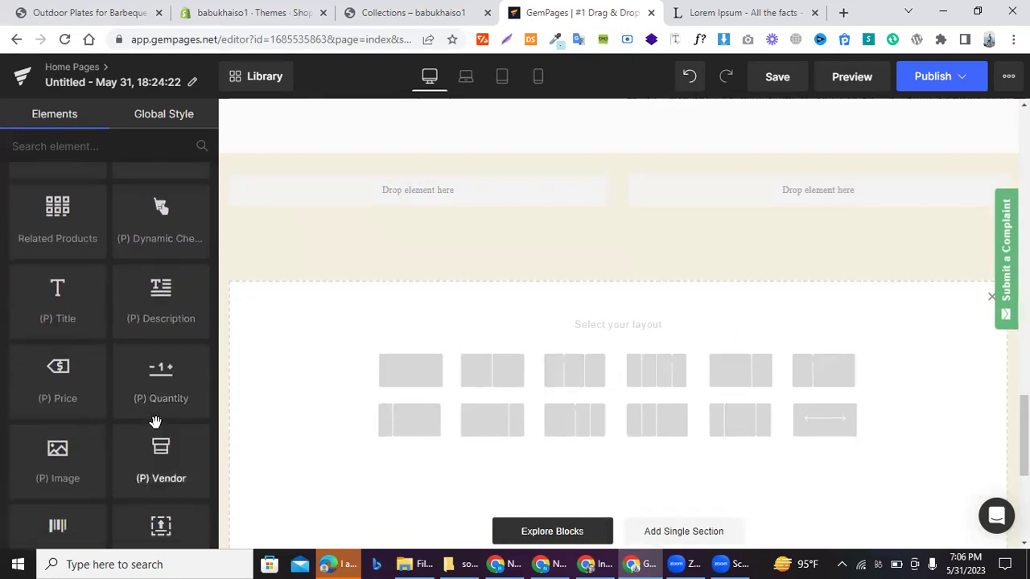
scroll(50, 363, down, 1)
- Try placing a (P) Title element on its own in the new row's left column, and add and delete a Product element there
drag(57, 291, 344, 199)
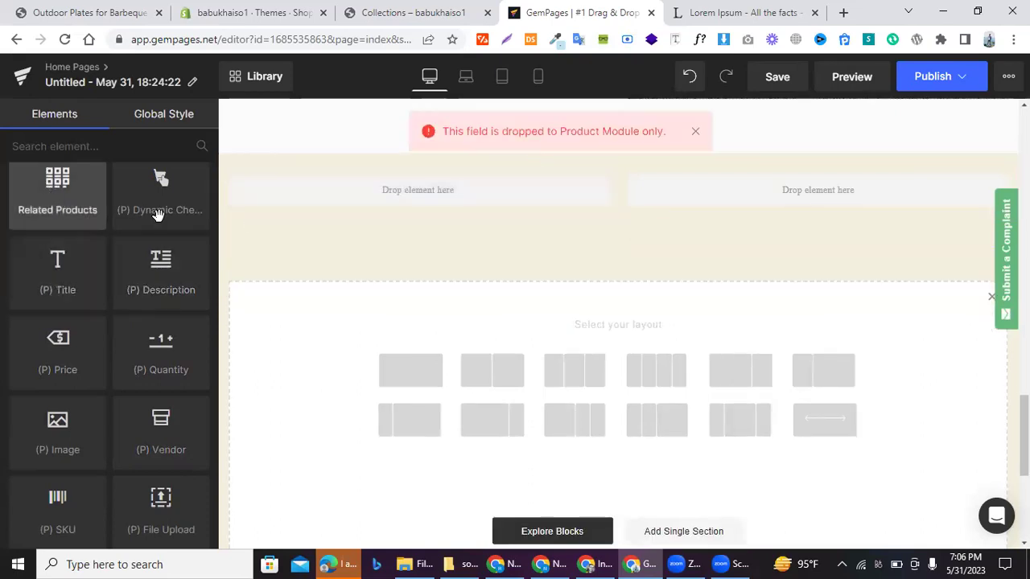
scroll(161, 210, up, 3)
drag(50, 223, 336, 190)
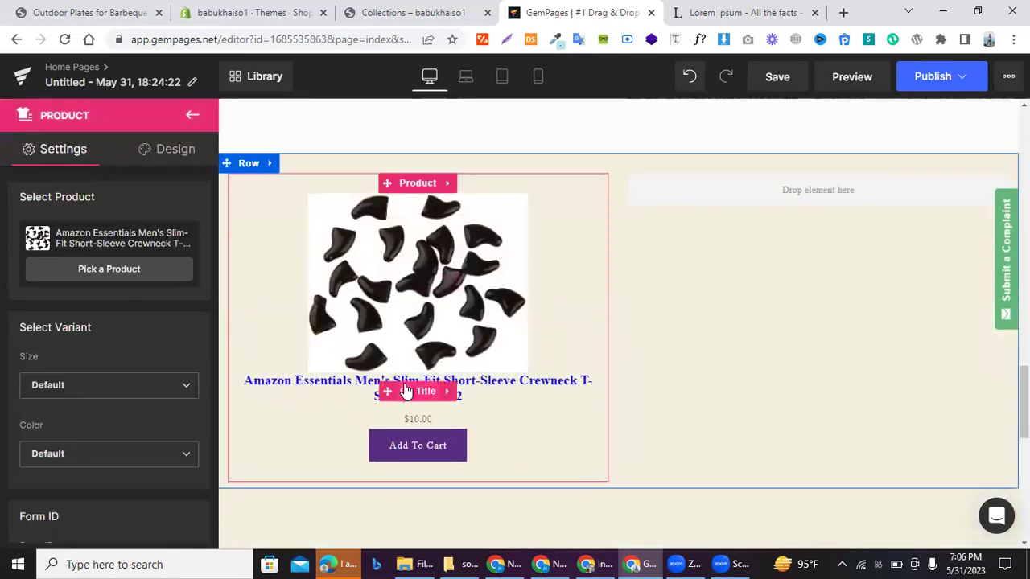
click(448, 184)
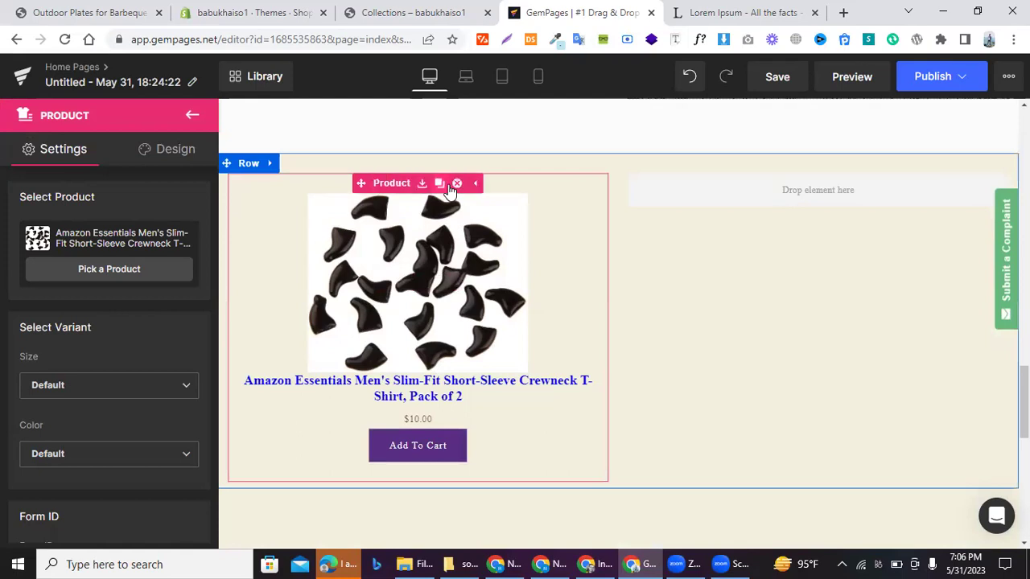
click(458, 184)
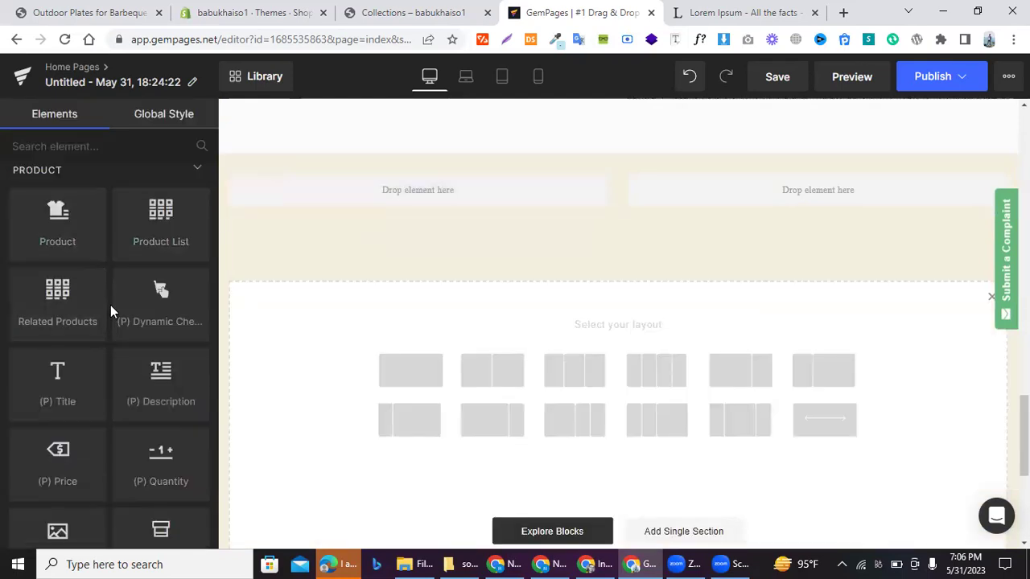
scroll(110, 305, down, 1)
drag(60, 294, 408, 197)
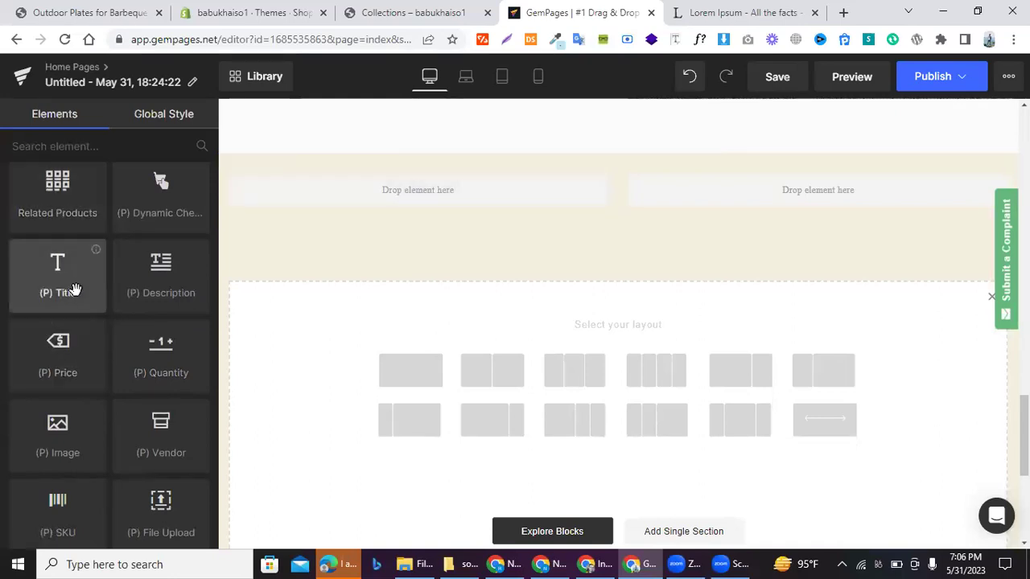
- Place a Product element in the left column of the new two-column row
scroll(149, 226, up, 1)
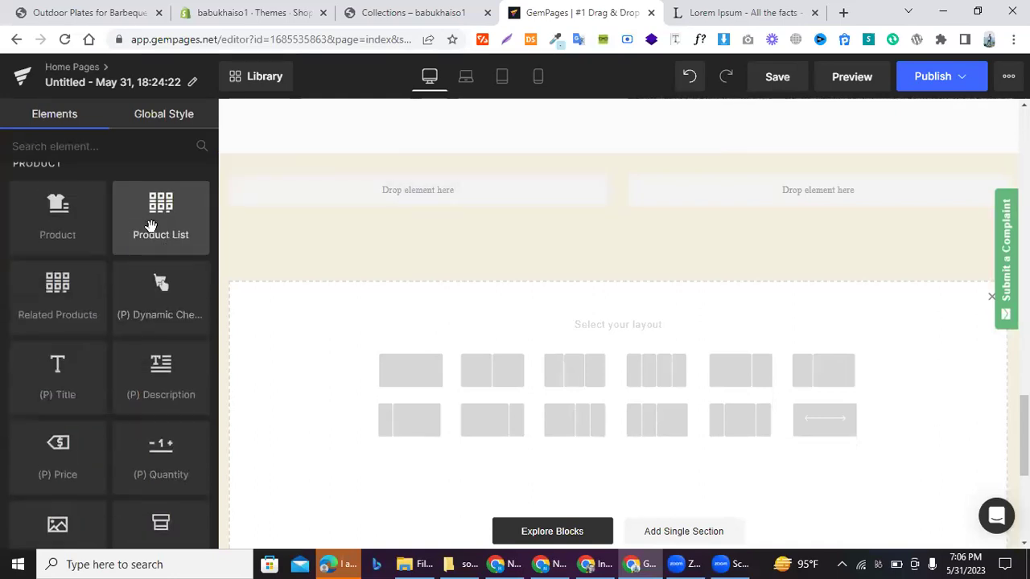
drag(183, 219, 332, 183)
drag(333, 188, 333, 189)
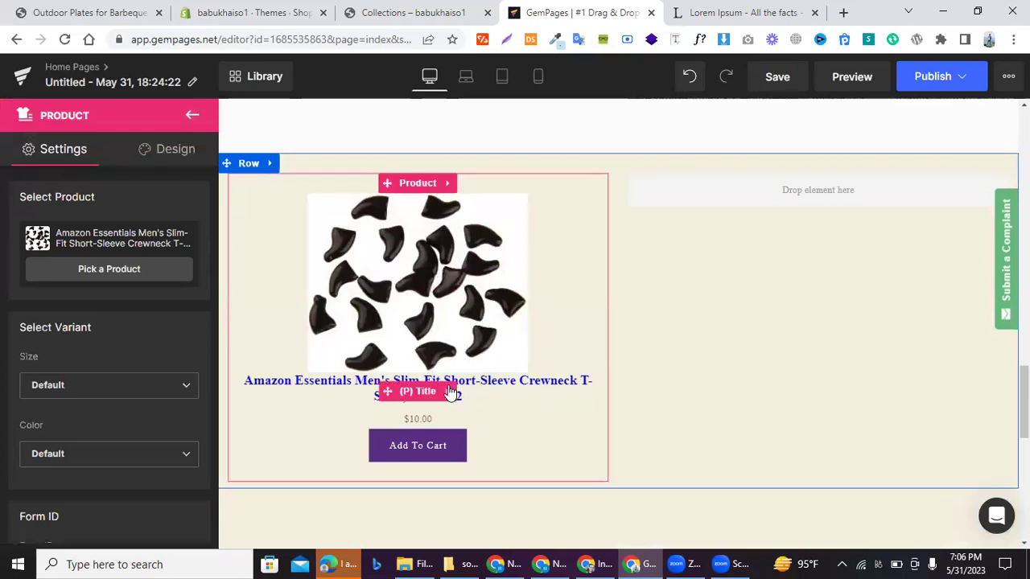
- Delete the title, price and Add To Cart button from the new Product element, keeping only its image
click(456, 393)
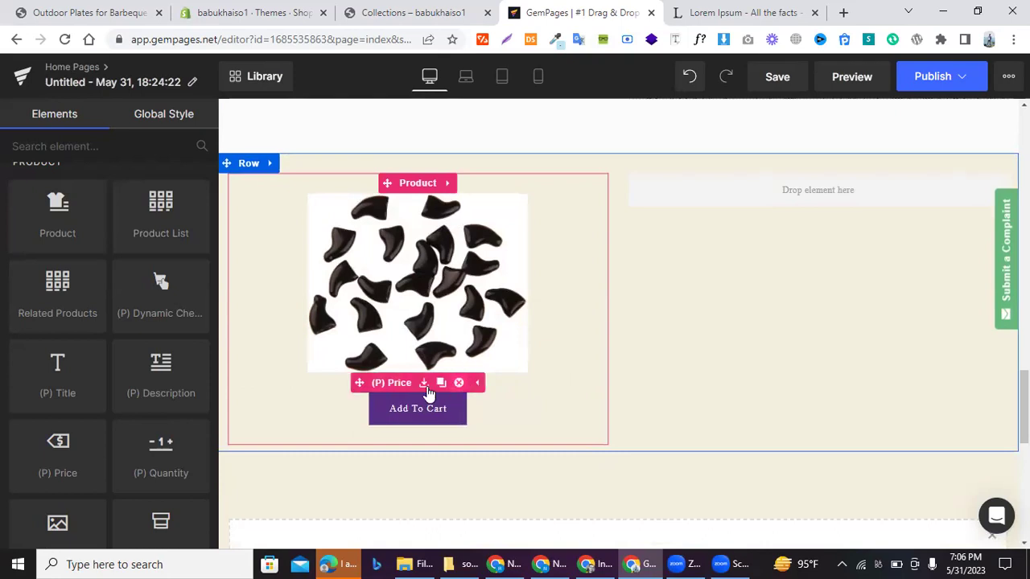
click(459, 385)
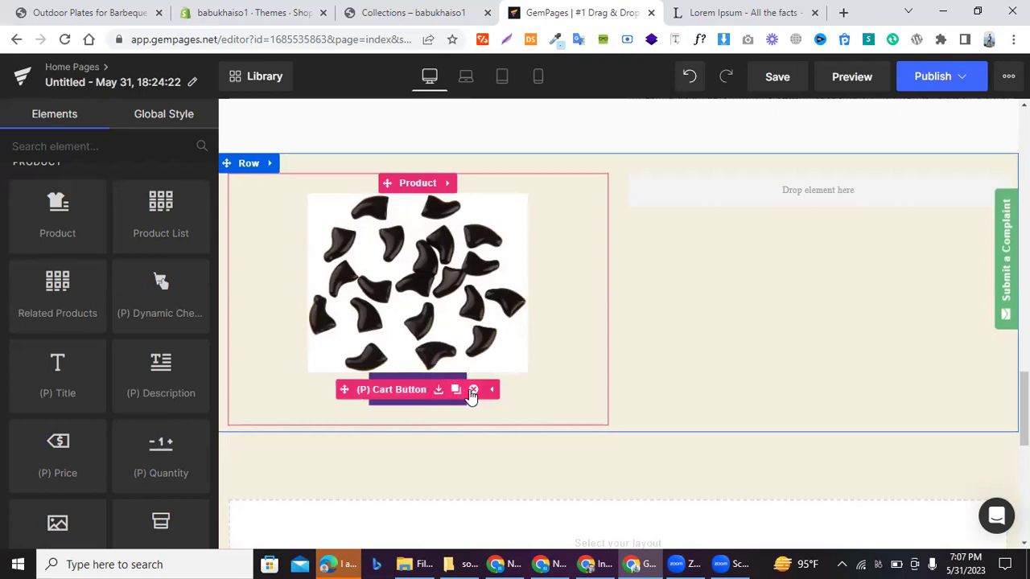
click(474, 390)
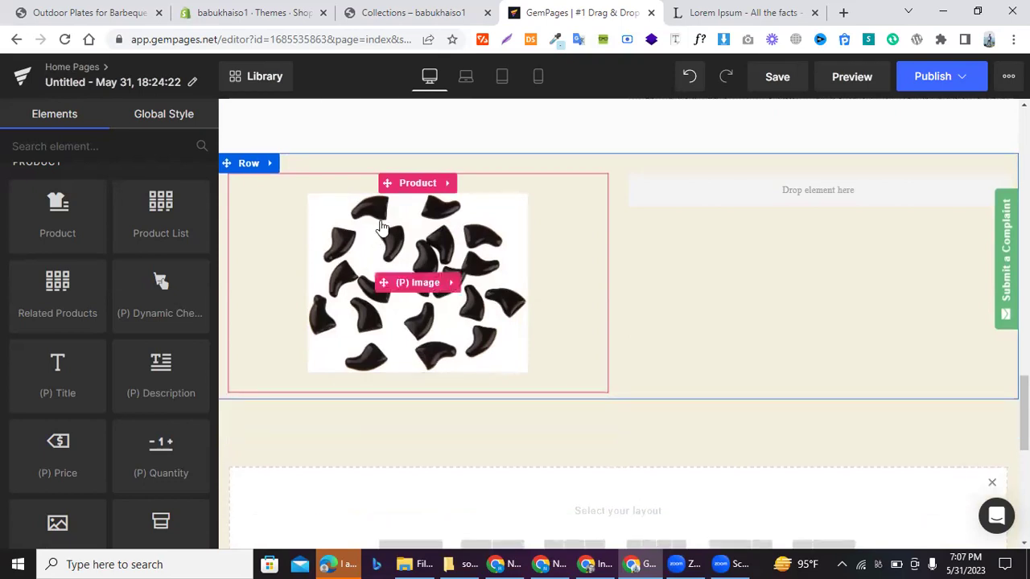
- Assign the 10 Day Juice Cleanse product to the Product element in the new two-column row
click(427, 243)
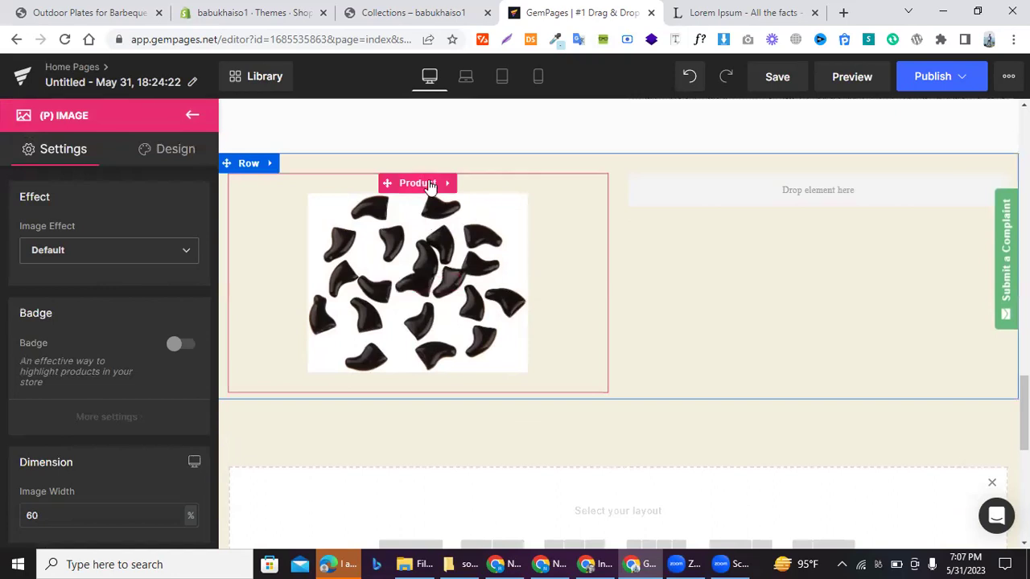
click(430, 185)
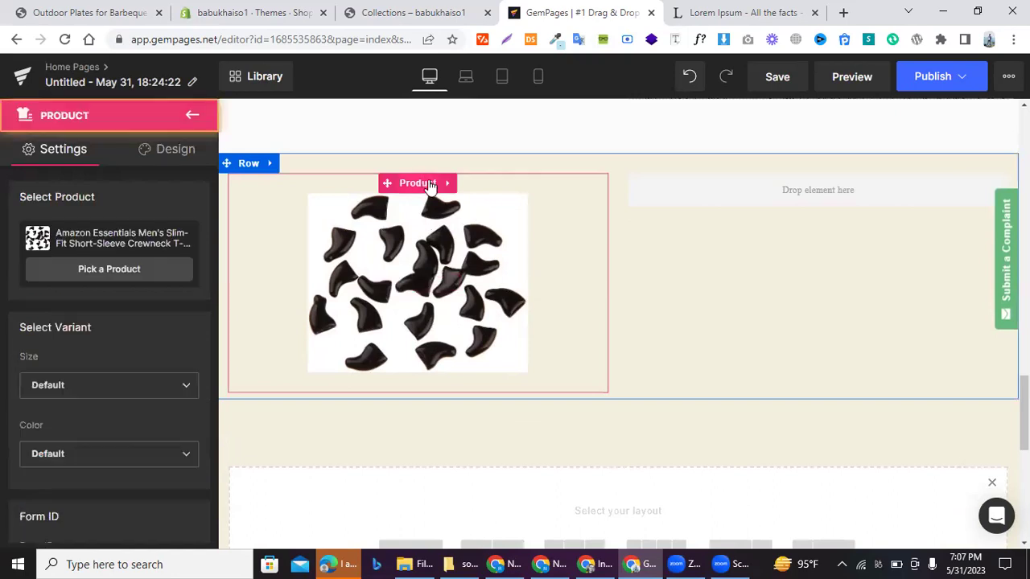
click(119, 269)
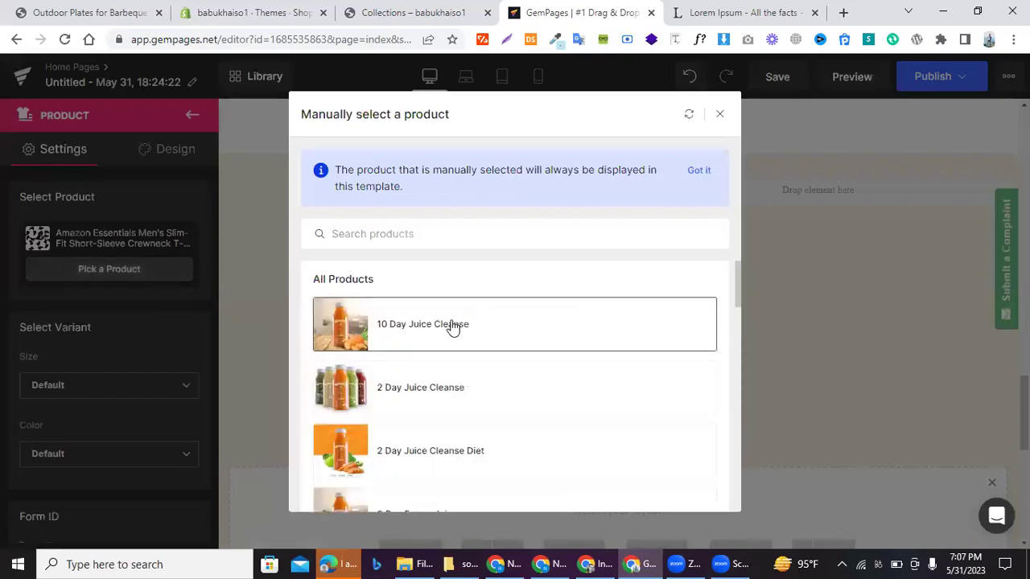
click(455, 326)
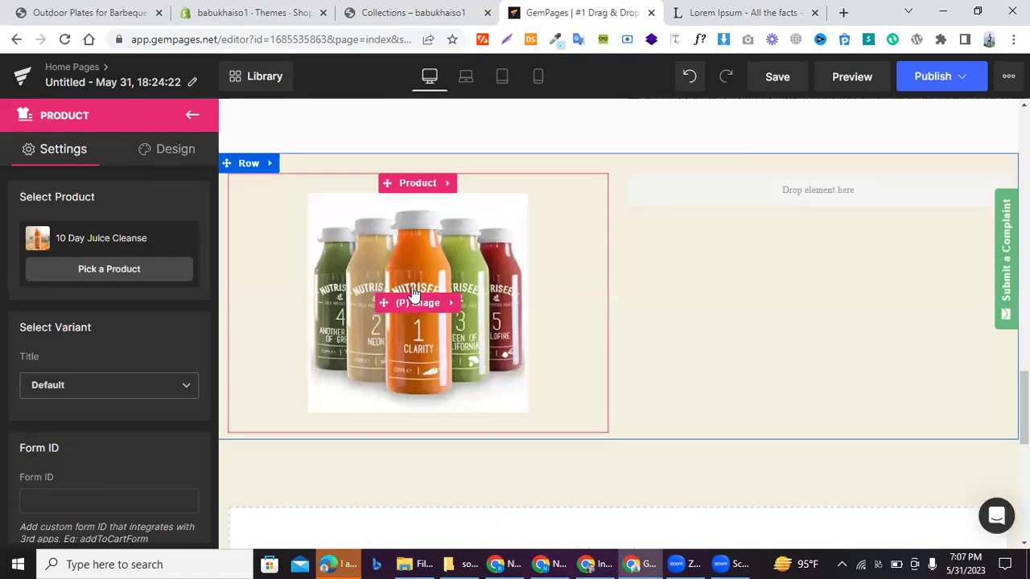
click(197, 118)
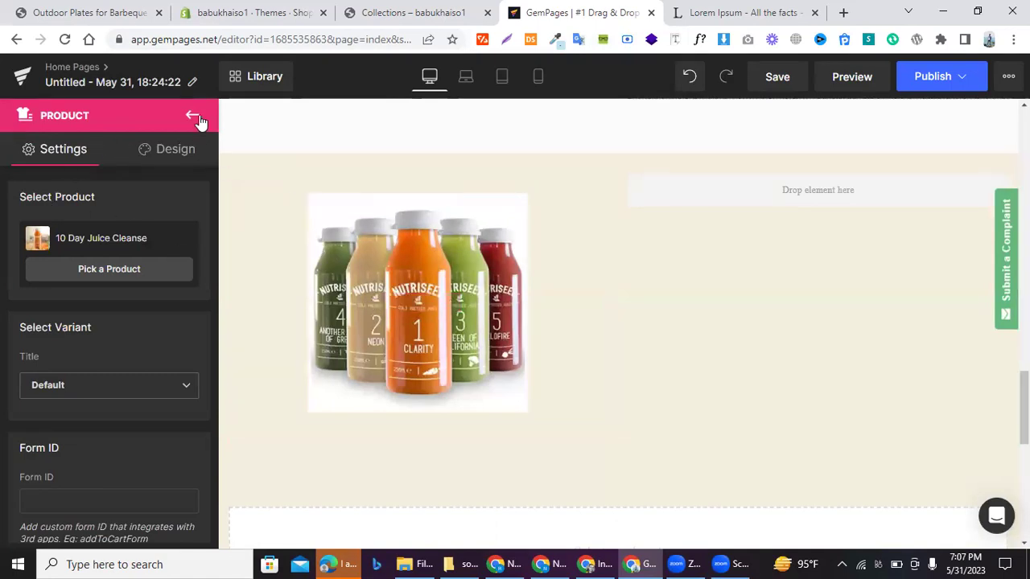
click(194, 116)
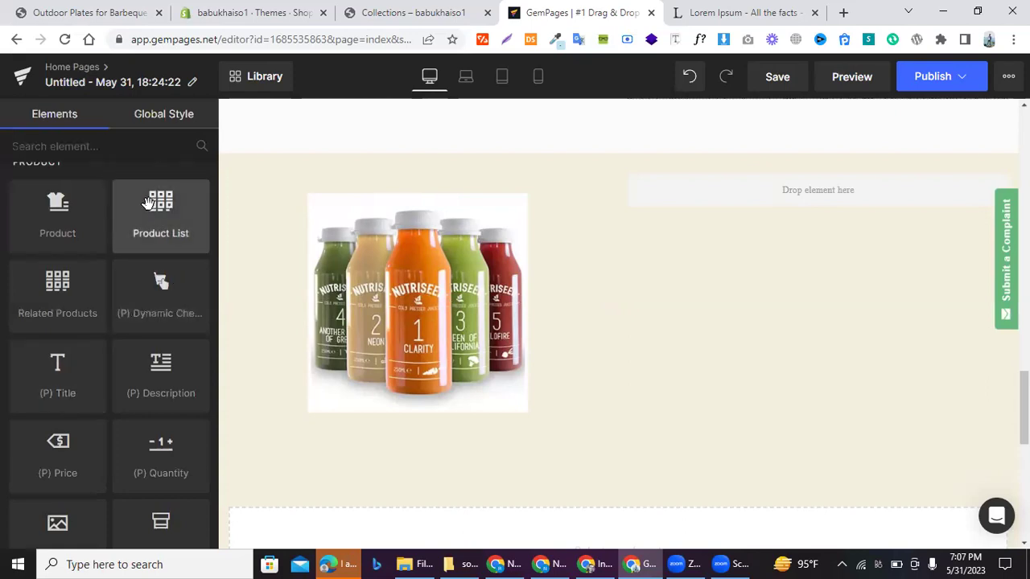
- Search the element library for "vari" and clear the search
click(95, 146)
text(vari)
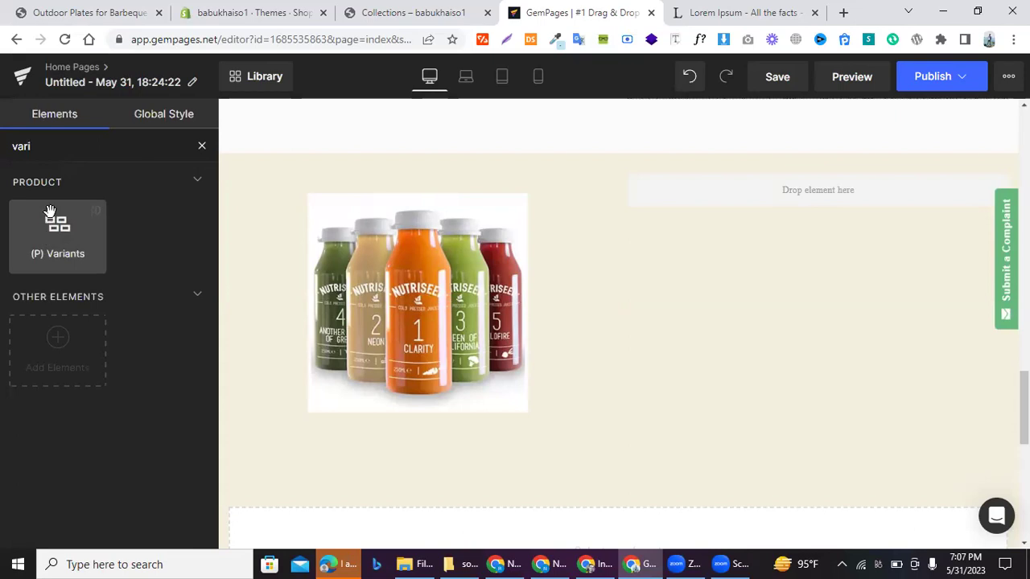
click(202, 148)
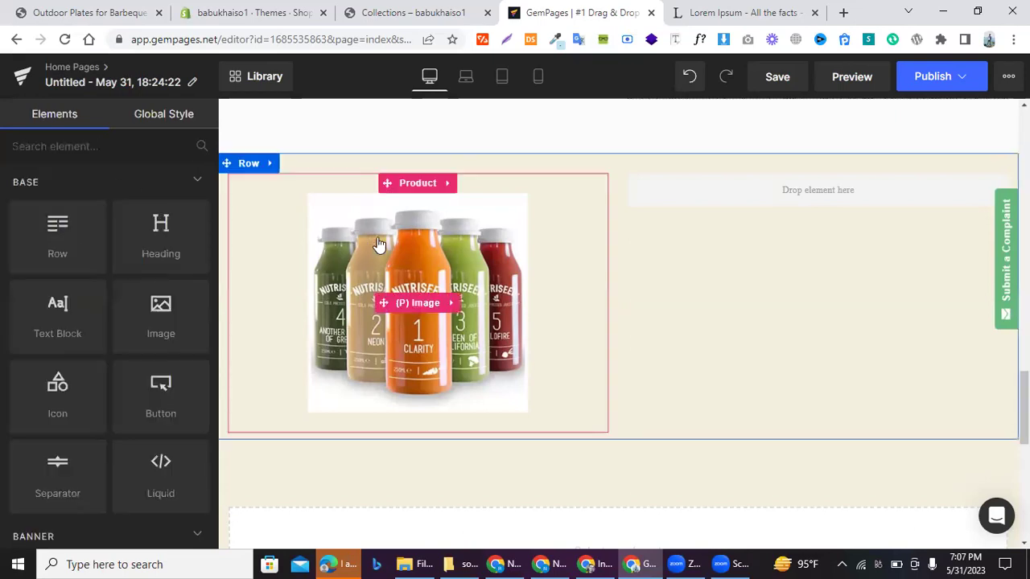
- Assign the 2 Day Juice Cleanse Diet product to the Product element in the new row
click(437, 193)
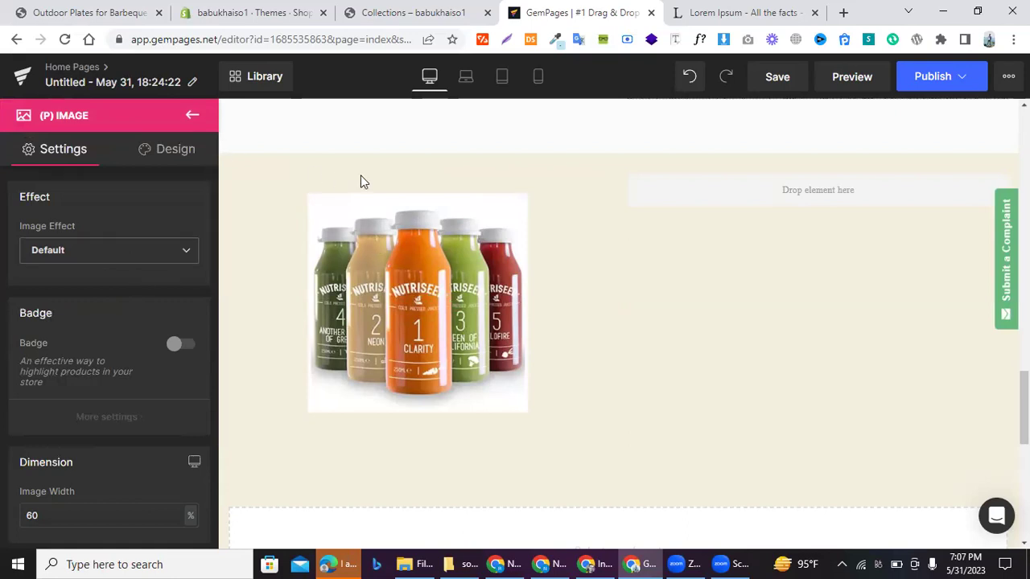
click(393, 185)
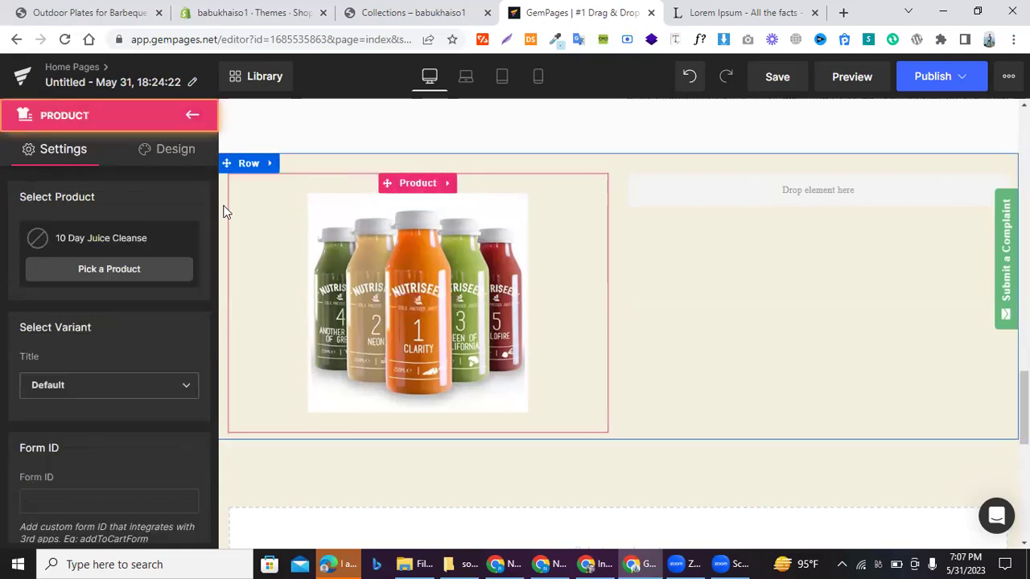
click(84, 272)
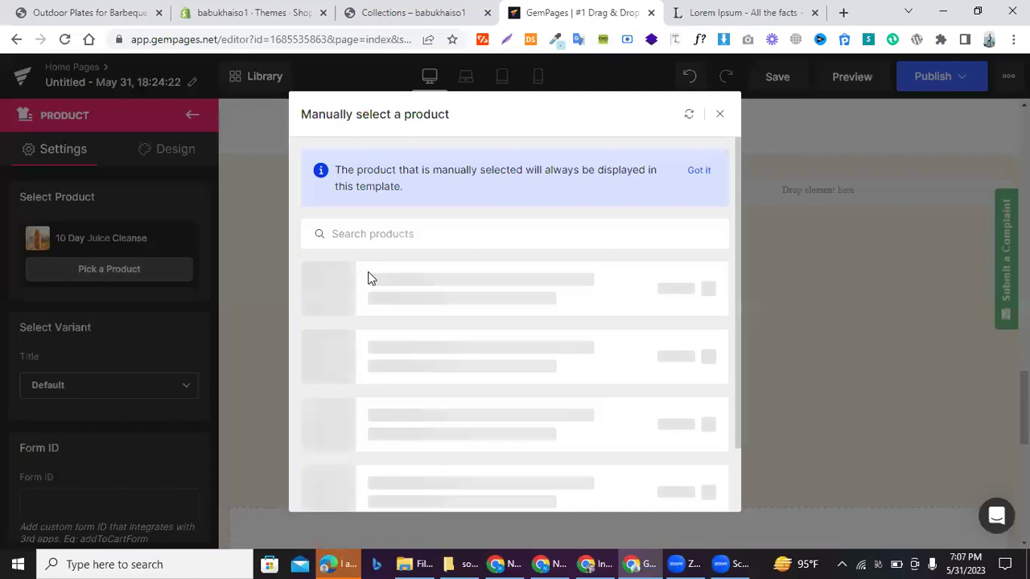
scroll(464, 352, down, 3)
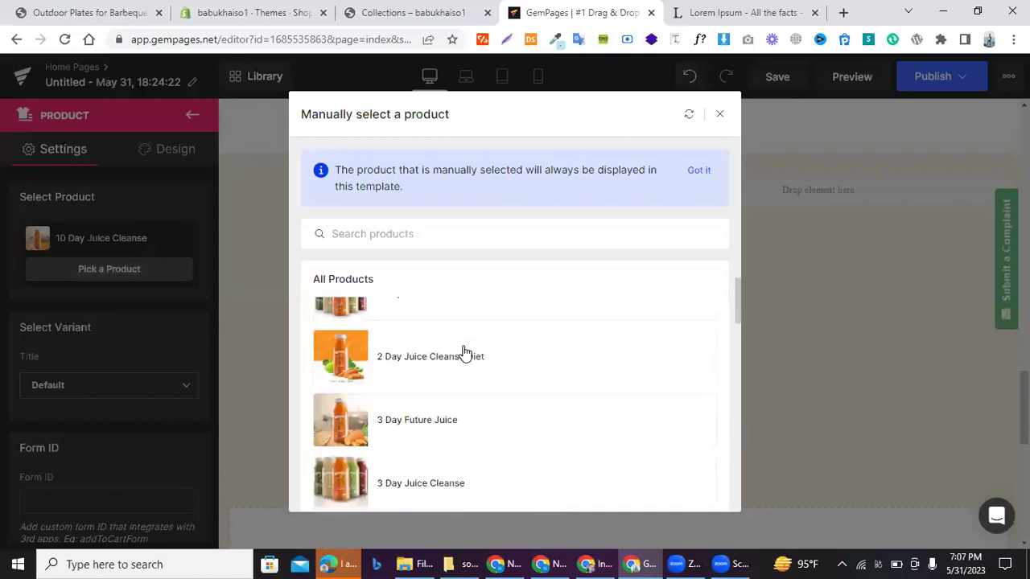
click(406, 336)
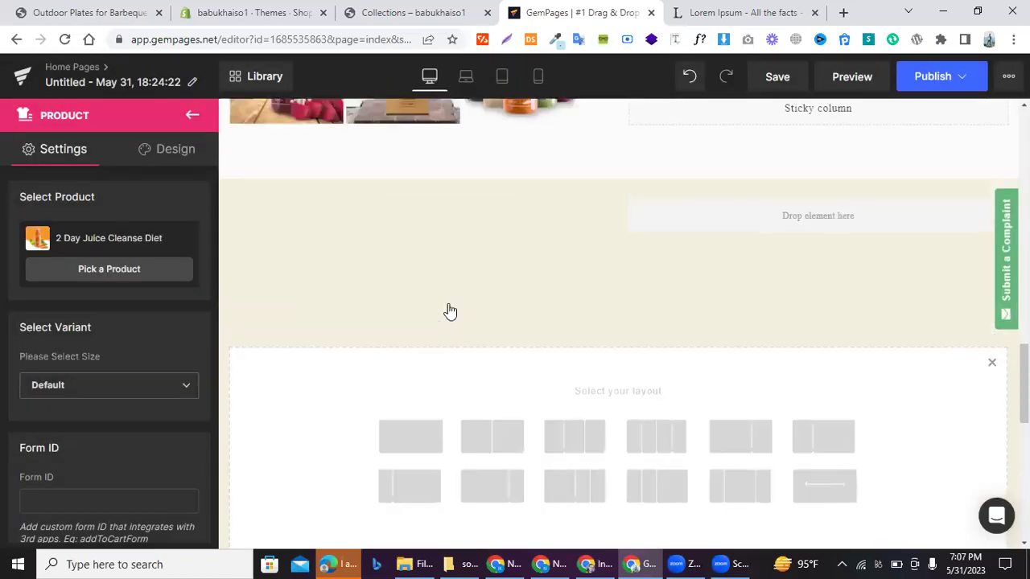
scroll(402, 281, down, 3)
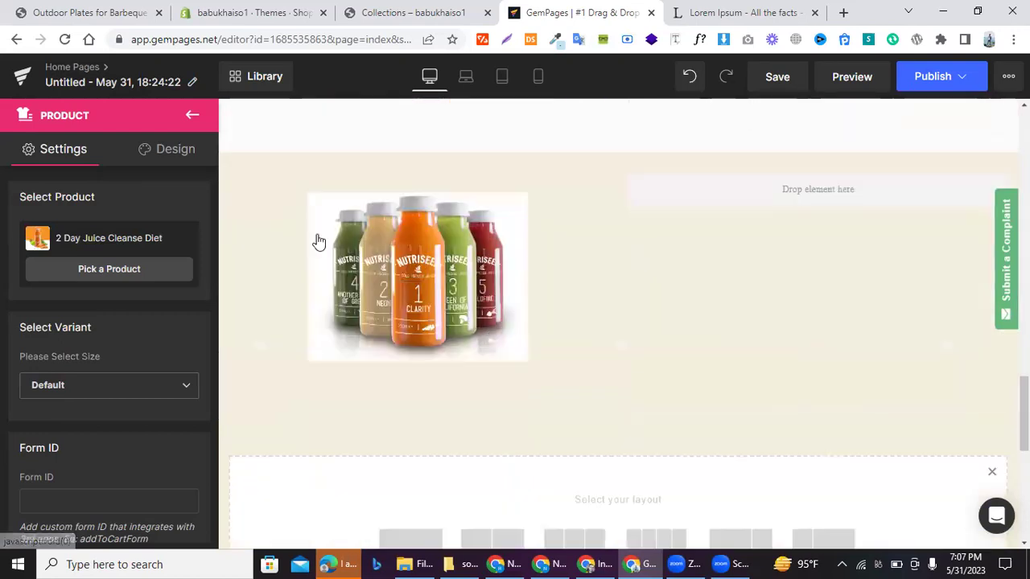
- Open the settings of the (P) Image List in the product detail block above the new row
scroll(326, 298, up, 4)
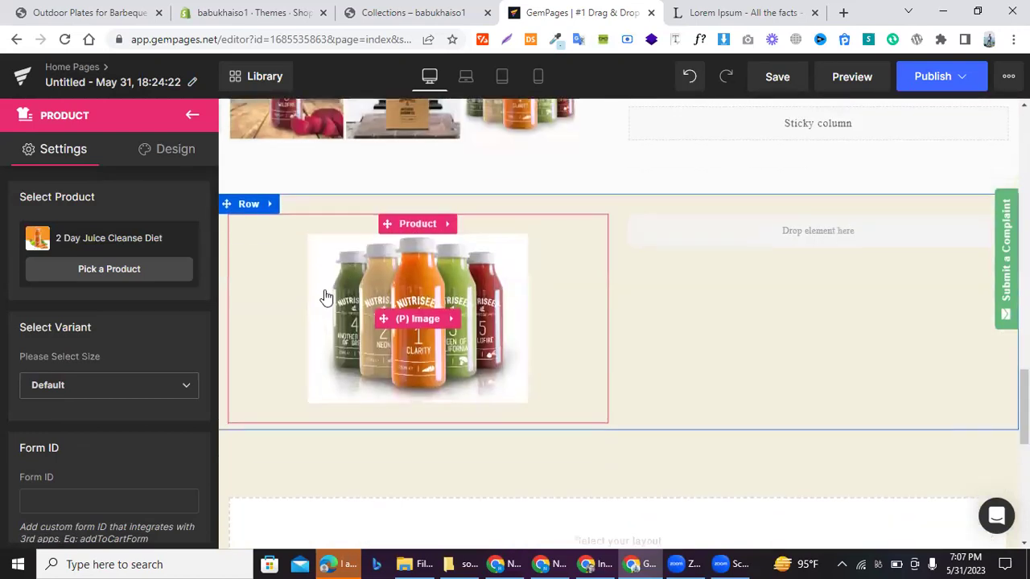
key(ctrl+a)
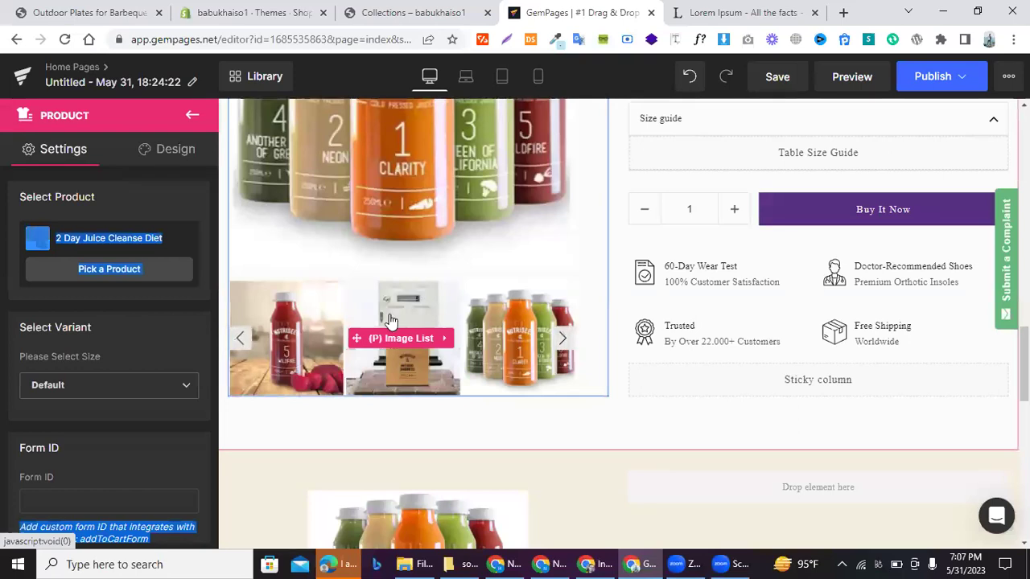
click(389, 320)
scroll(389, 320, down, 4)
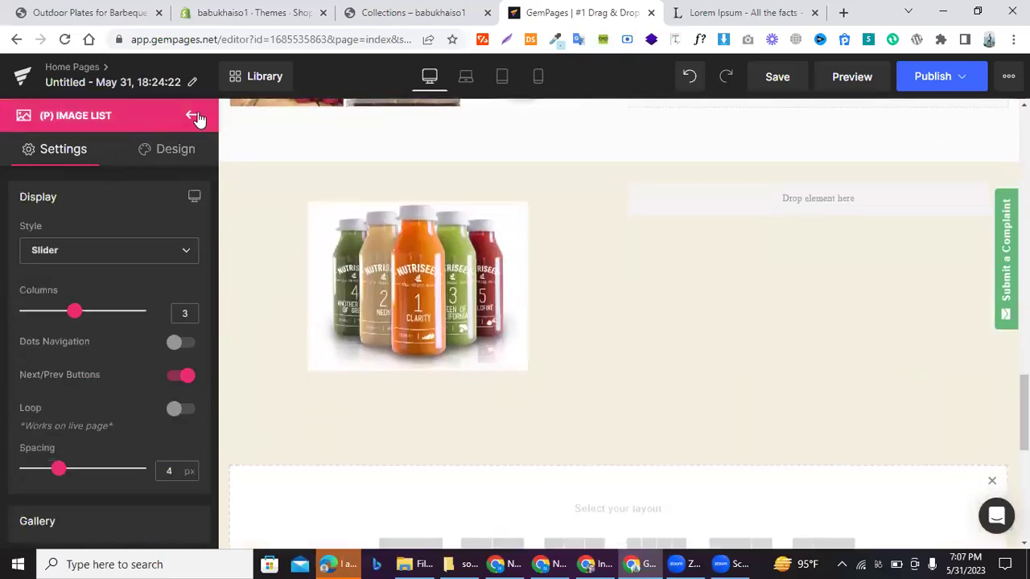
- Try to place a Product List and another Product element inside the new row's existing Product element
click(193, 117)
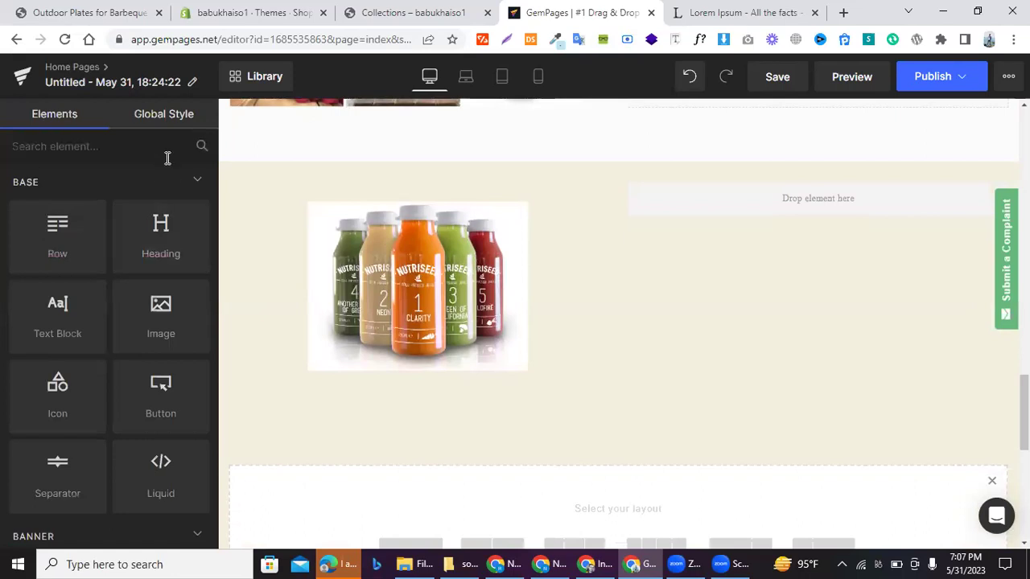
scroll(94, 283, down, 10)
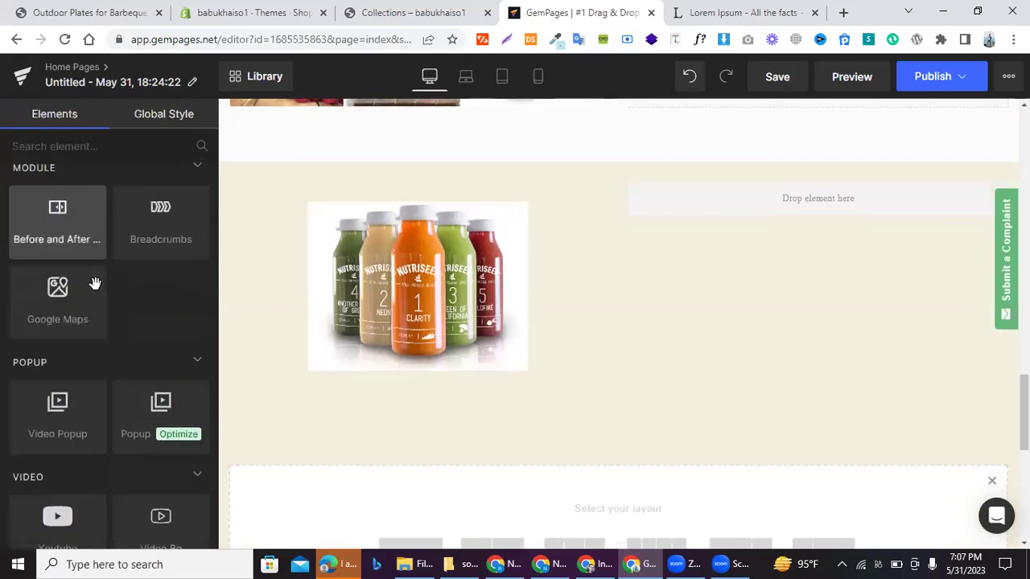
scroll(95, 284, down, 5)
drag(159, 328, 390, 378)
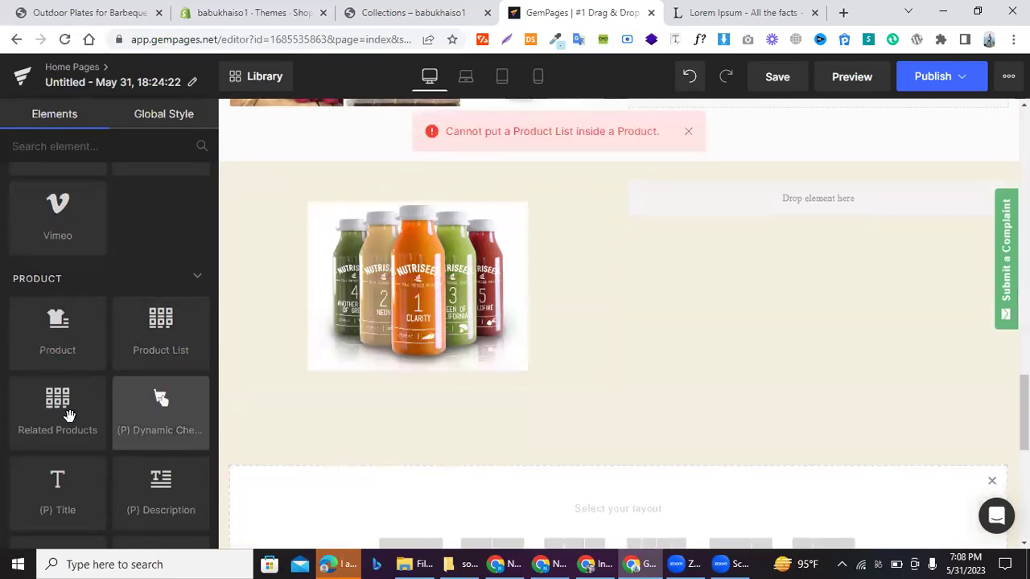
drag(145, 347, 376, 323)
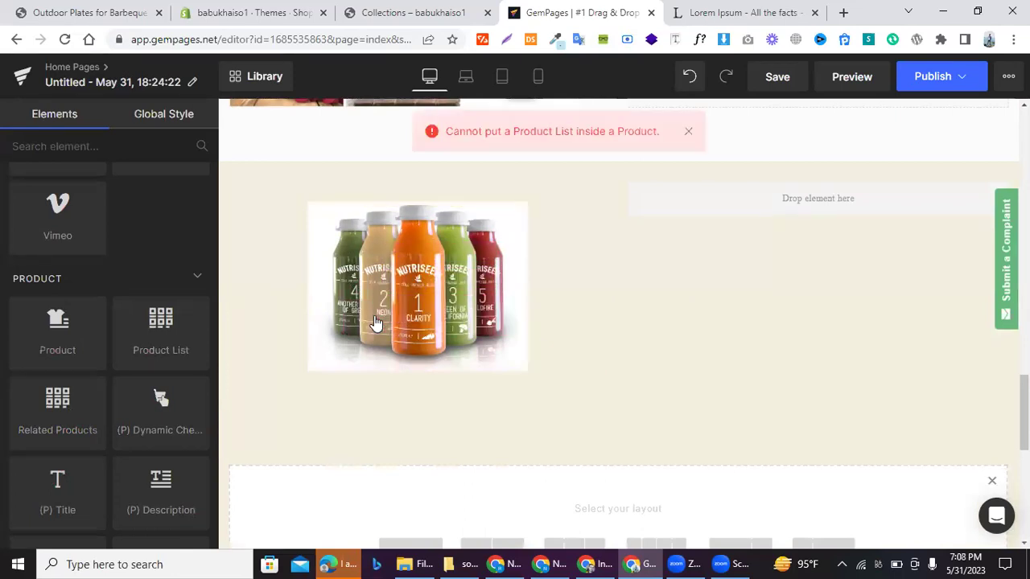
drag(44, 334, 333, 366)
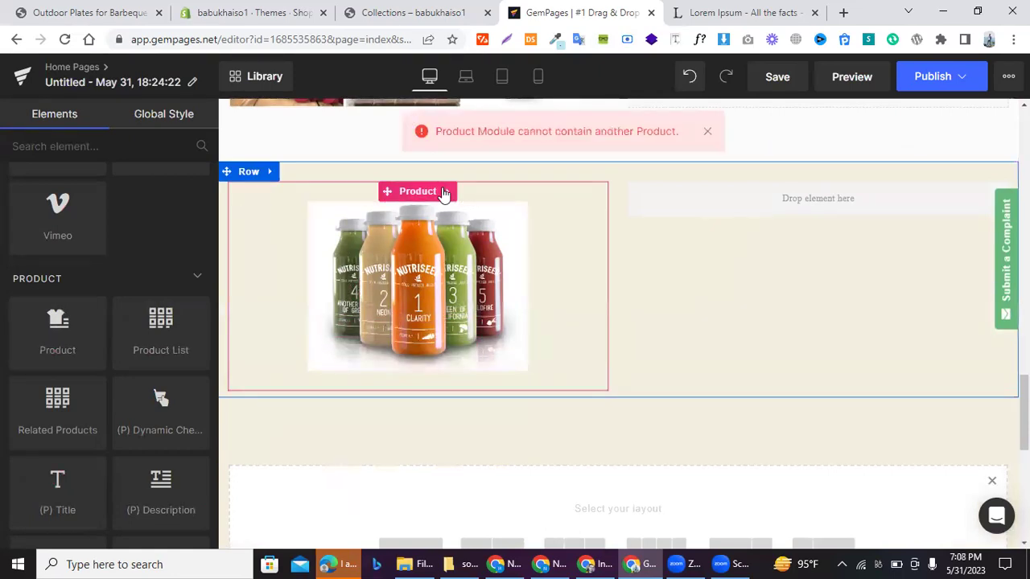
- Look through the new row's Product element settings, including its size variant choices and design options
drag(389, 192, 391, 200)
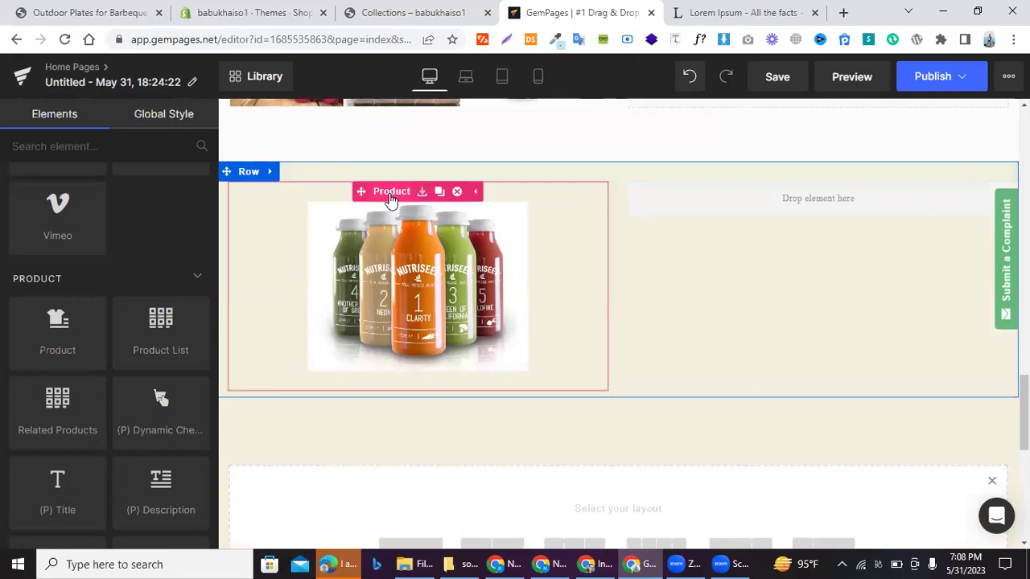
click(390, 193)
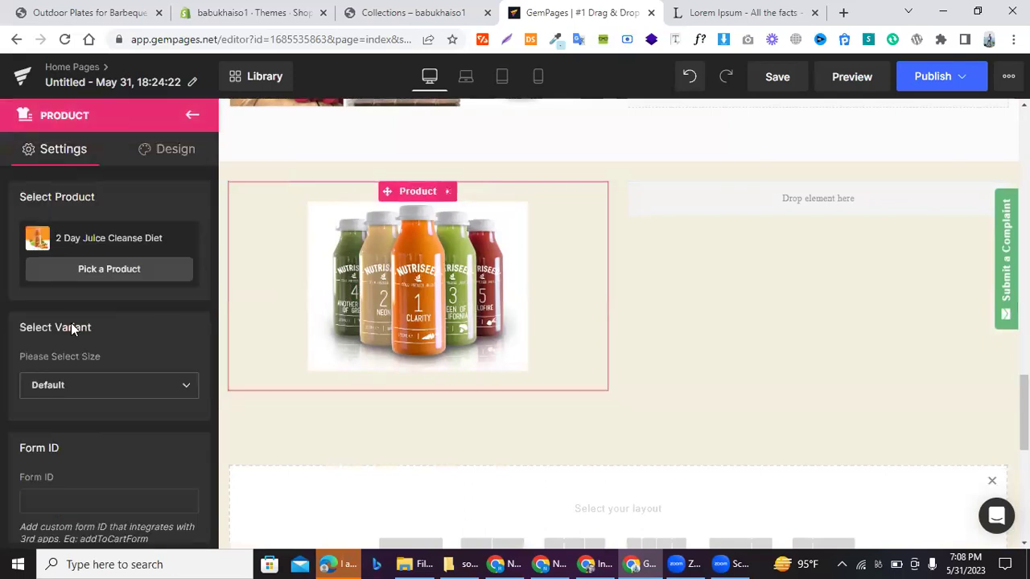
scroll(72, 326, down, 2)
scroll(73, 324, up, 3)
click(87, 391)
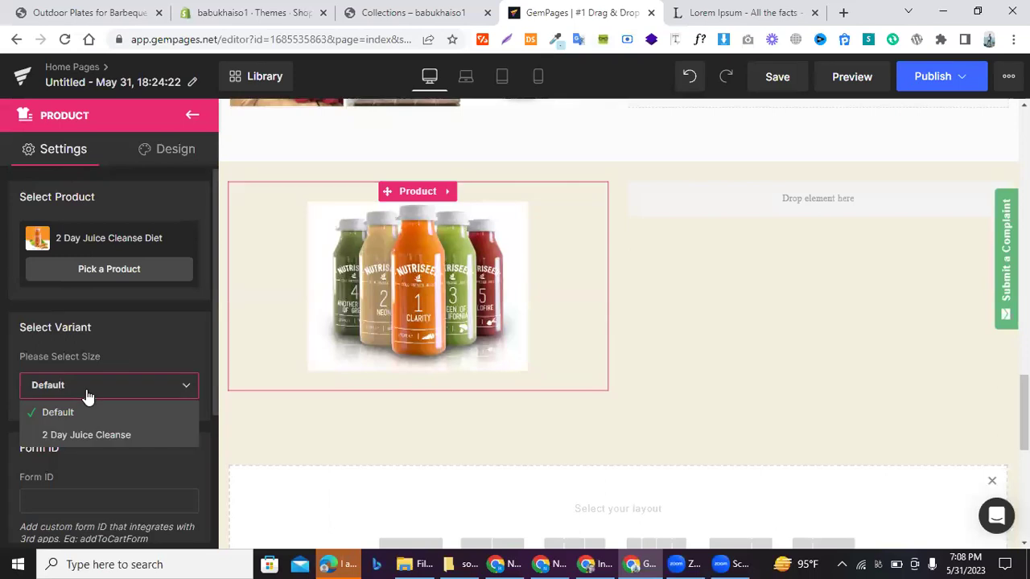
click(156, 154)
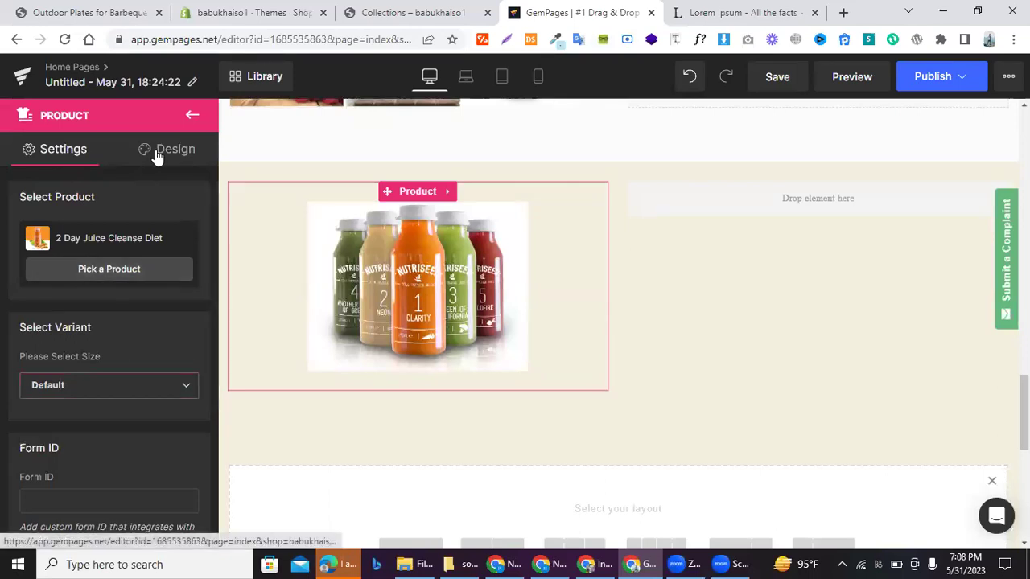
click(158, 156)
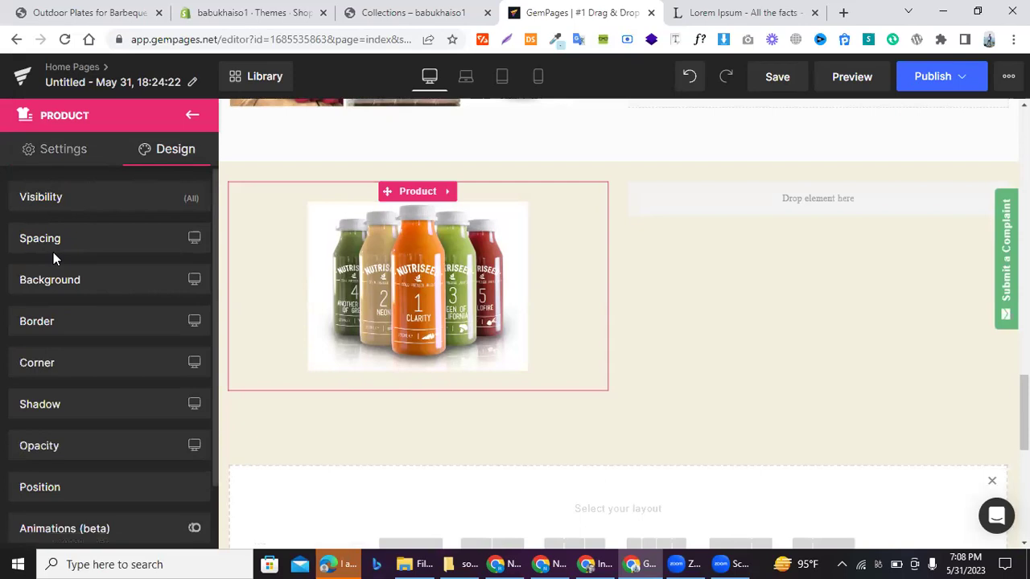
- Examine how the (P) Image List in the product detail block switches the main image, and compare it with the new row
scroll(239, 244, up, 1)
scroll(239, 244, up, 3)
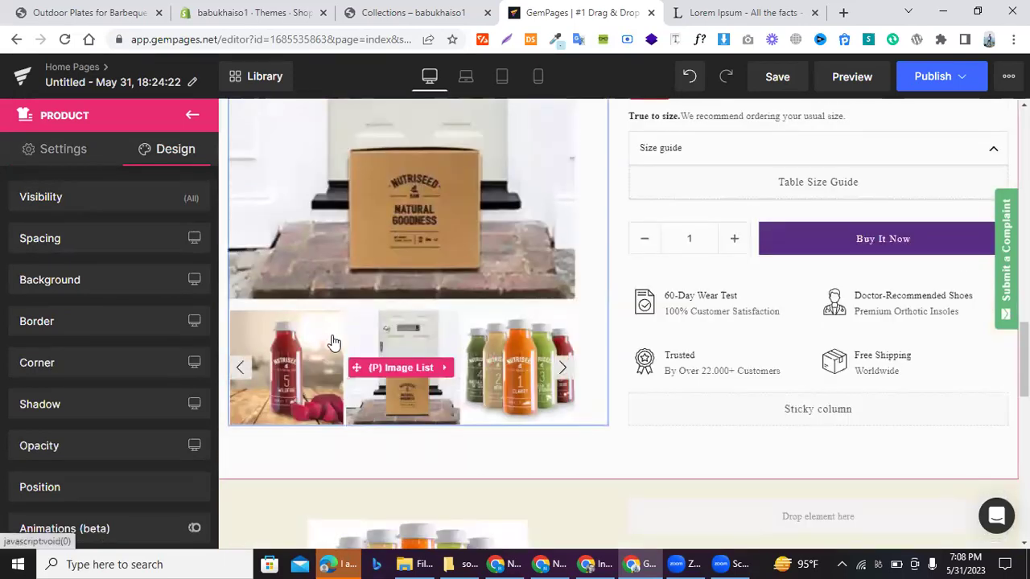
scroll(334, 342, up, 2)
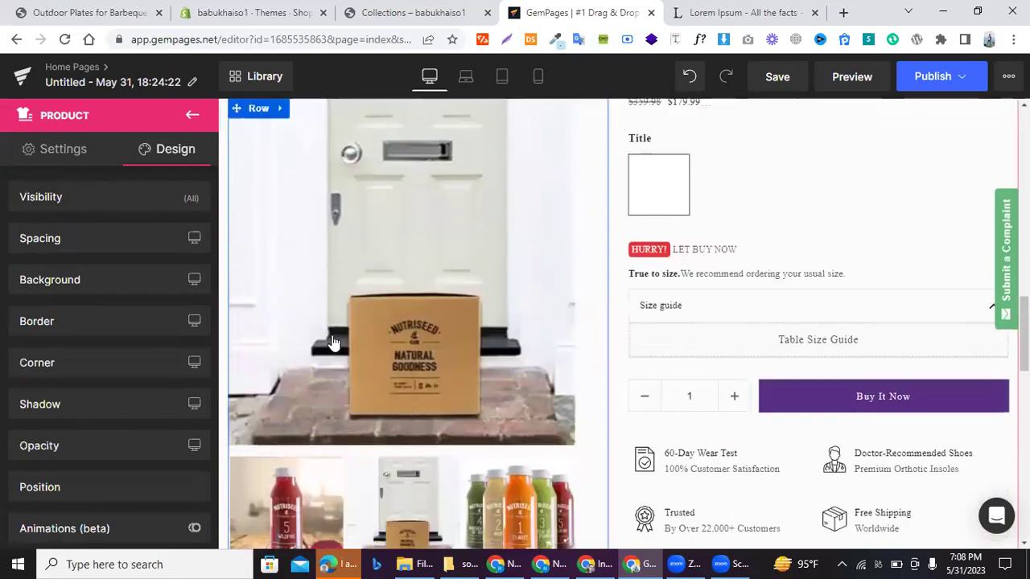
scroll(334, 342, down, 2)
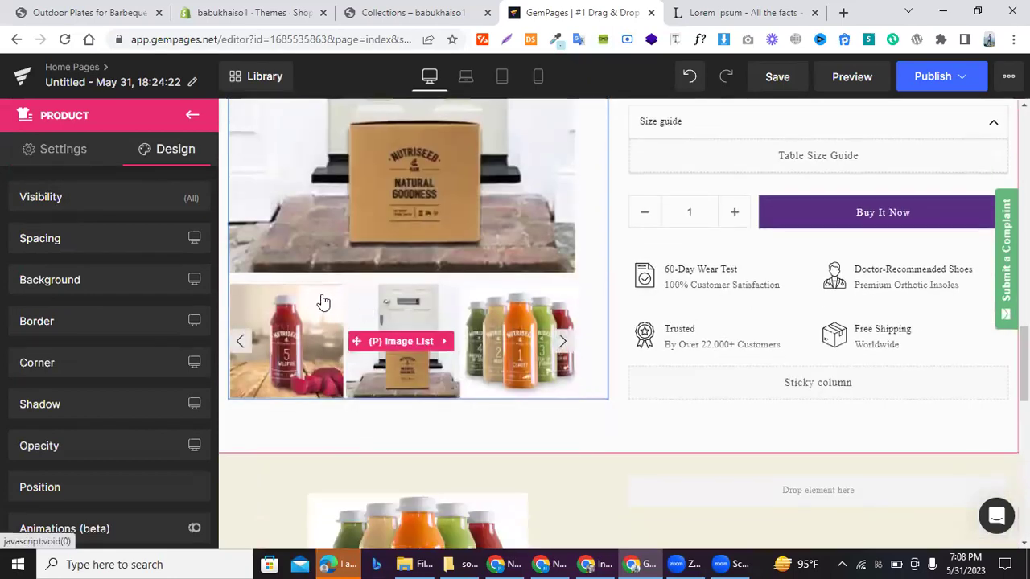
click(276, 299)
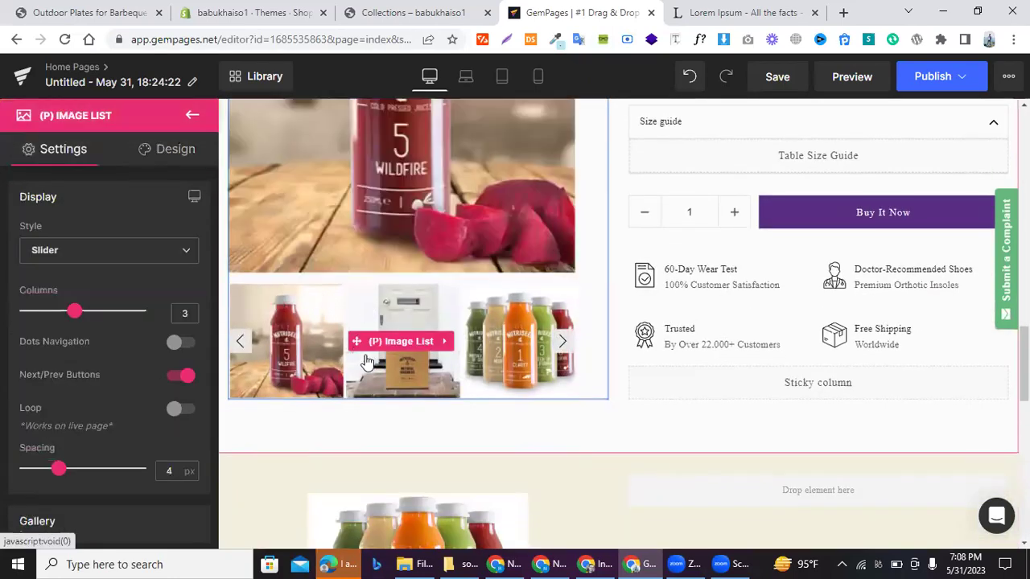
scroll(276, 299, down, 3)
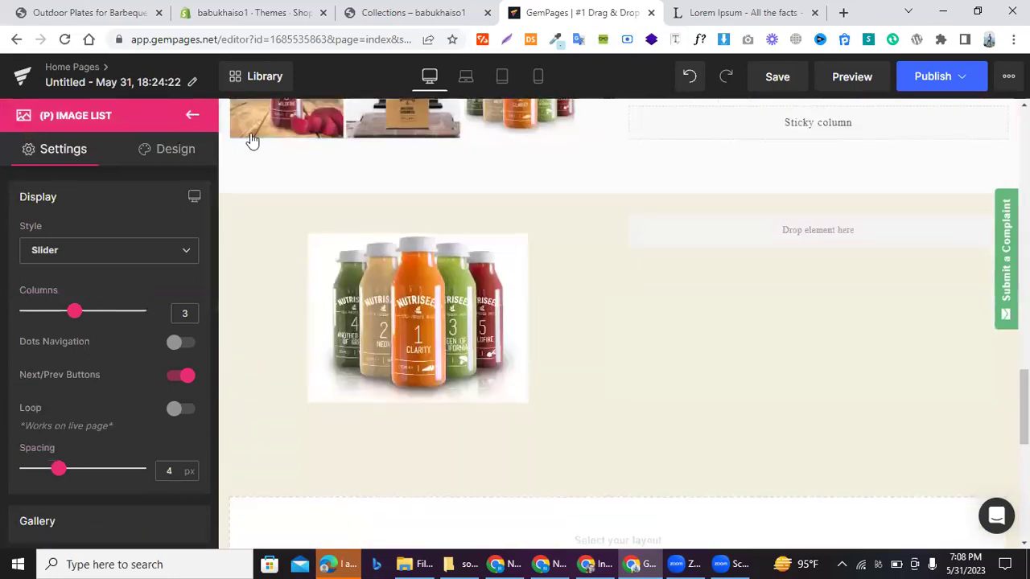
- Find the (P) Image List element by searching for "image" and place it below the product image in the new row
scroll(252, 140, up, 5)
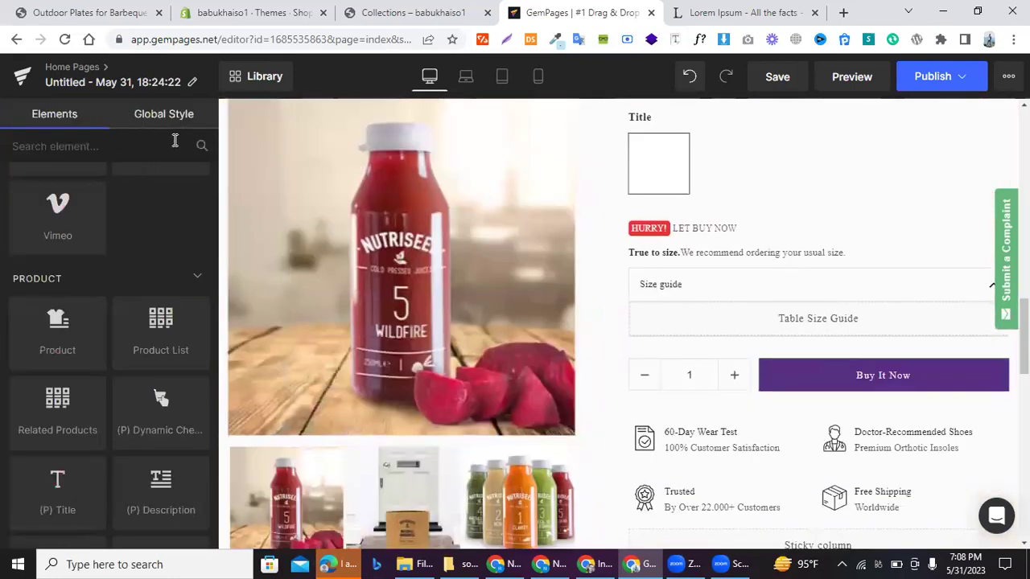
text(image)
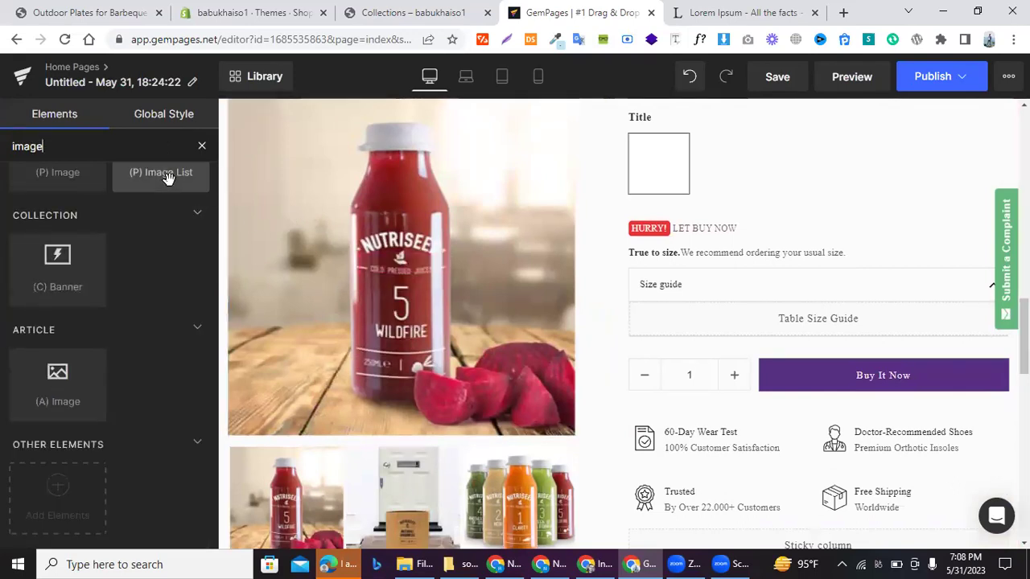
scroll(350, 267, down, 5)
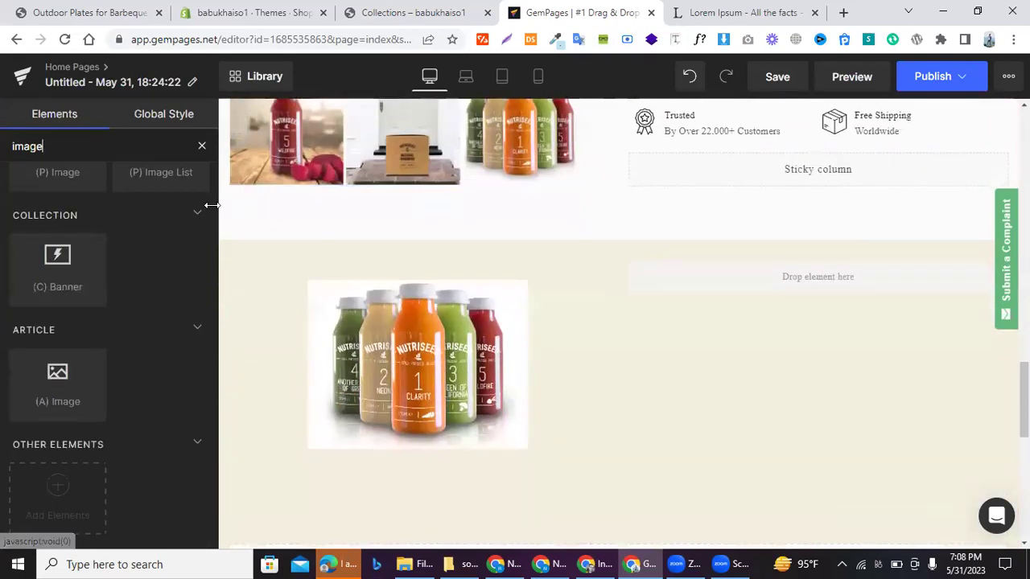
drag(153, 173, 409, 442)
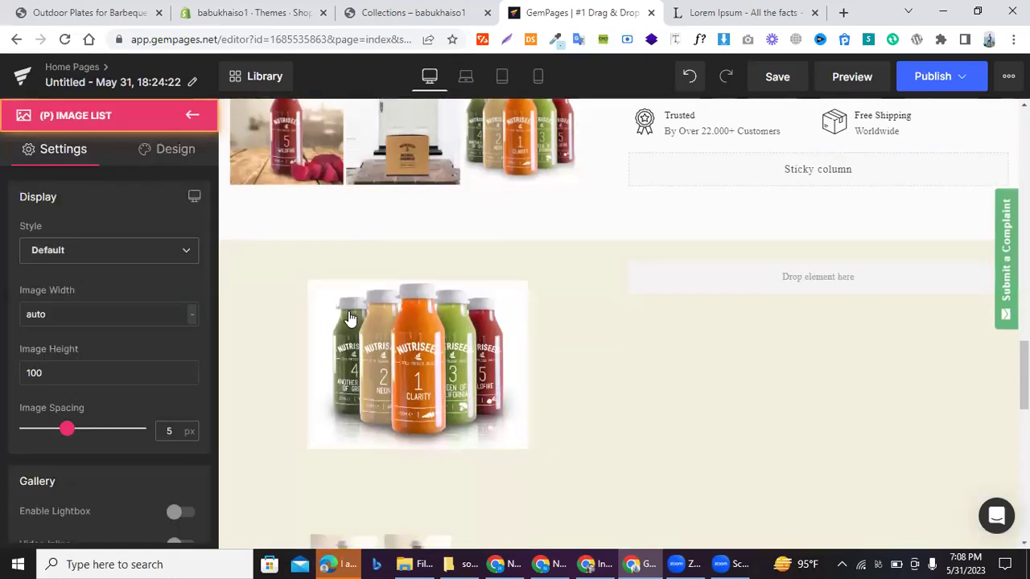
scroll(350, 330, down, 2)
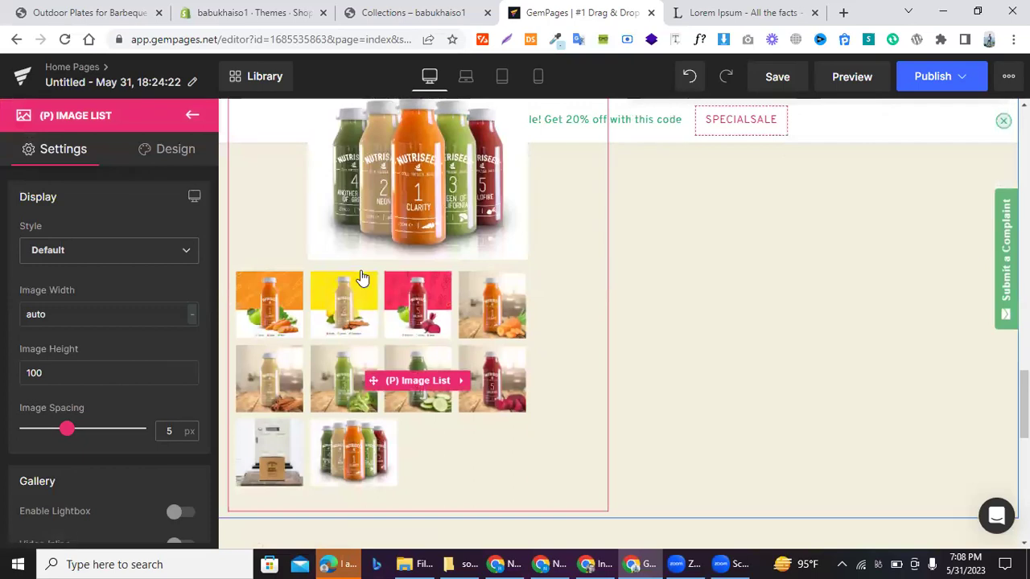
scroll(399, 292, up, 2)
- Set the image width of the new row's (P) Image to 100%
click(400, 292)
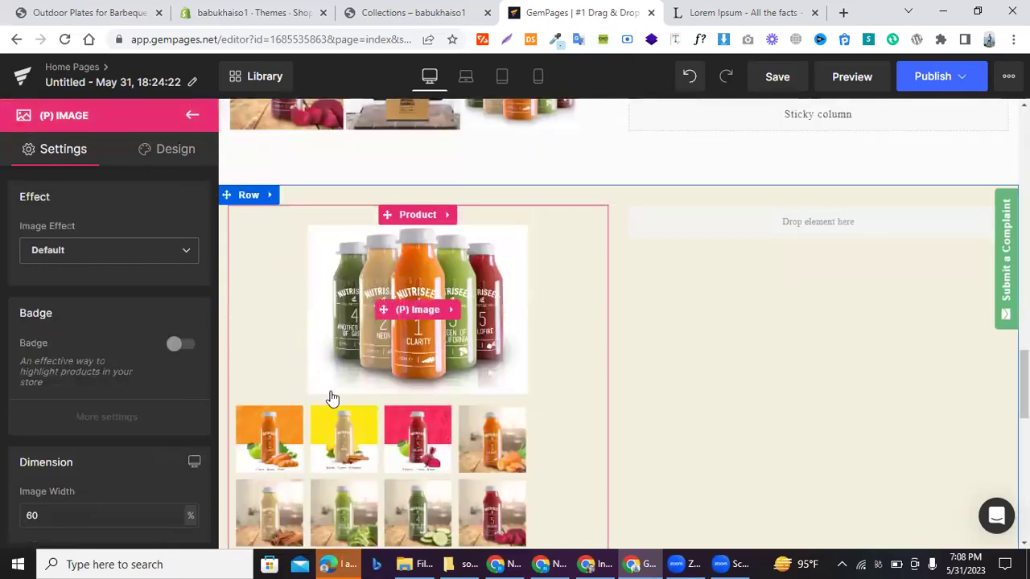
scroll(329, 395, down, 2)
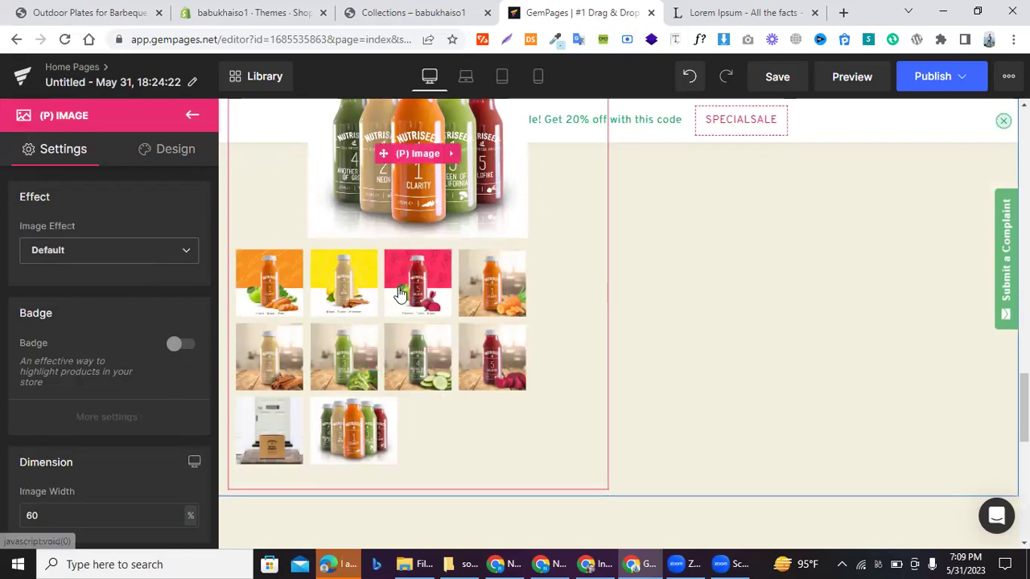
scroll(427, 264, up, 2)
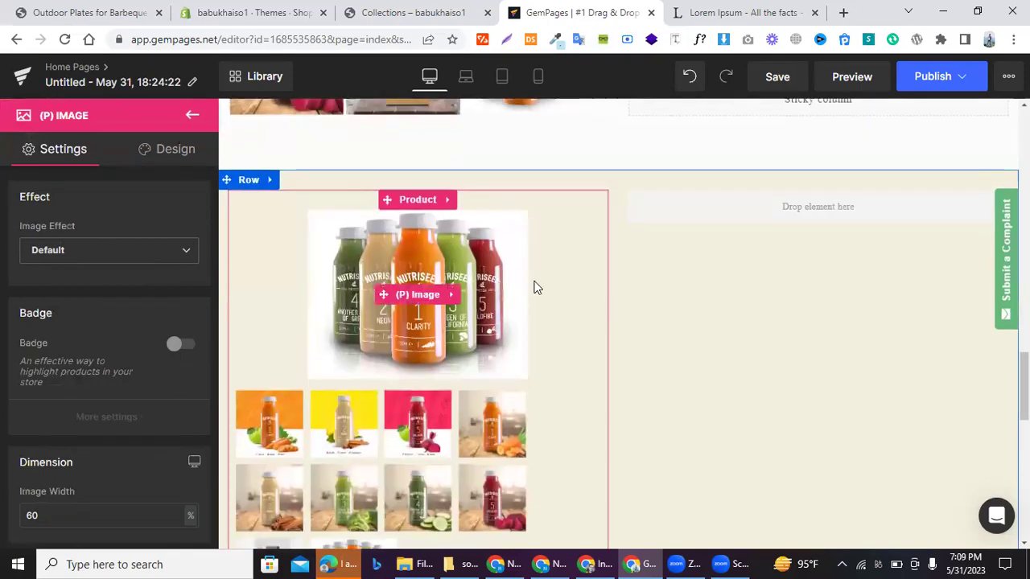
scroll(561, 276, down, 2)
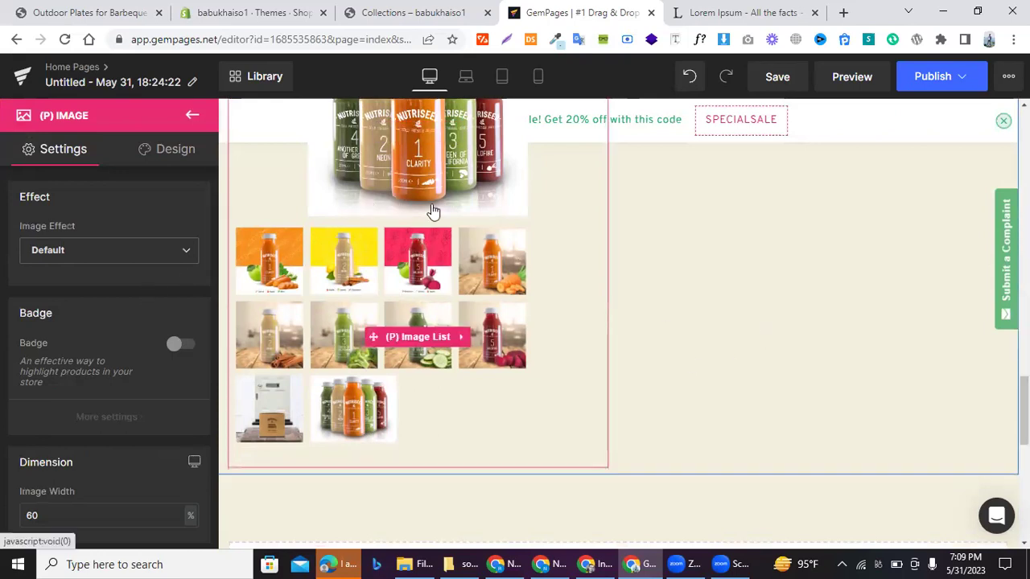
scroll(430, 242, up, 3)
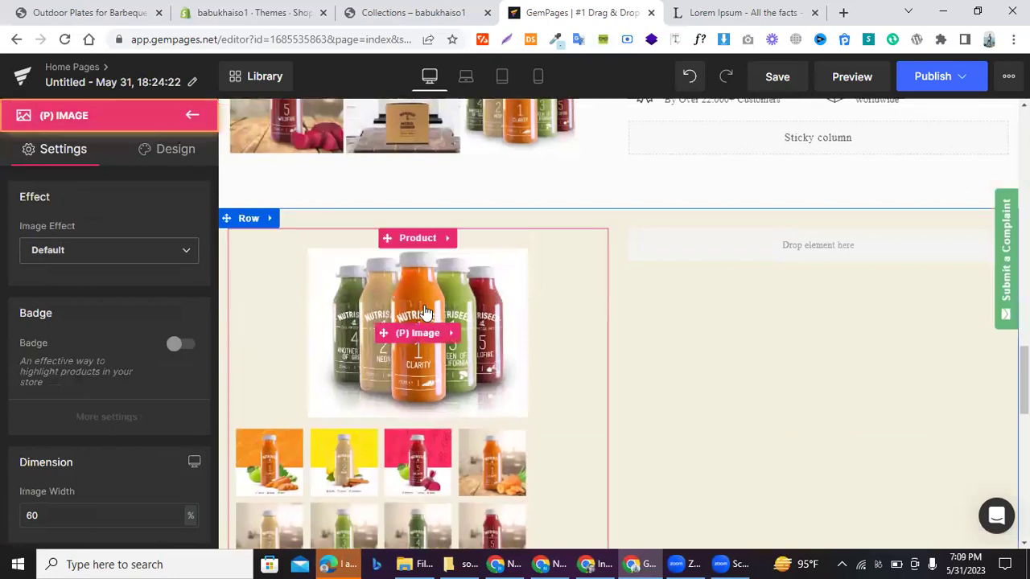
click(427, 312)
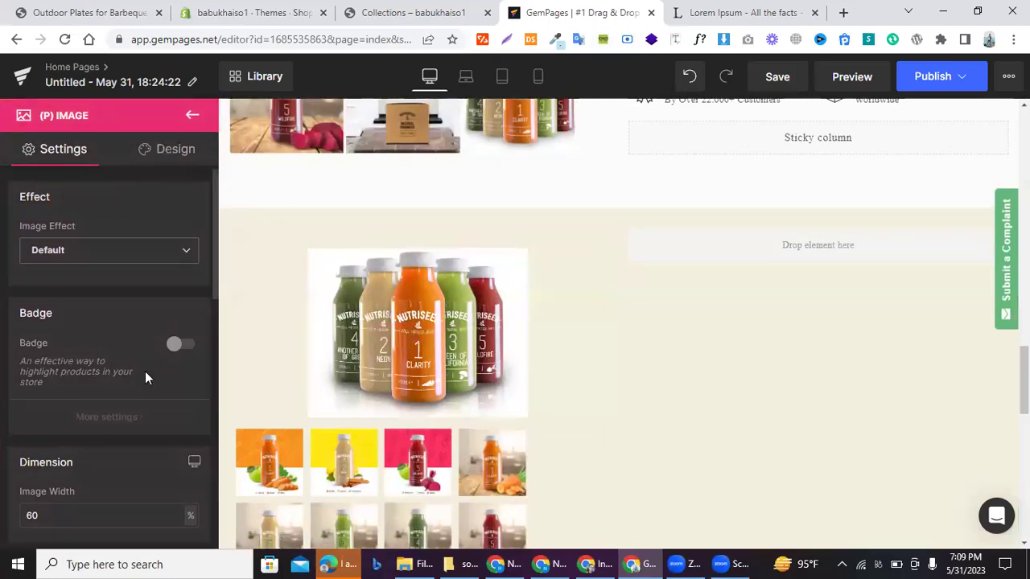
scroll(145, 371, down, 2)
click(114, 384)
text(100)
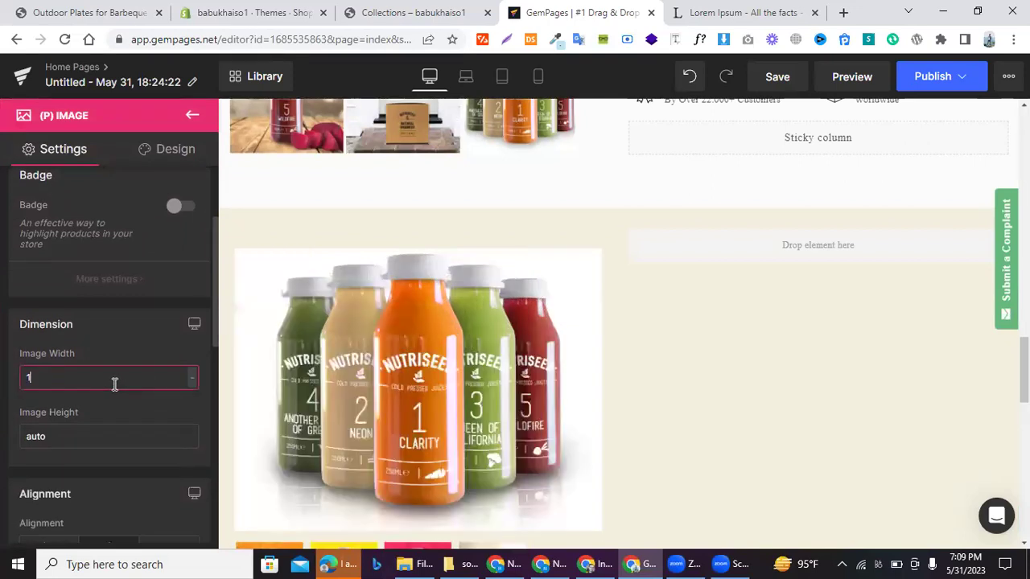
- Compare the new row's image and image list with the product detail block above, including that block's title, price and purchase elements
scroll(353, 334, down, 4)
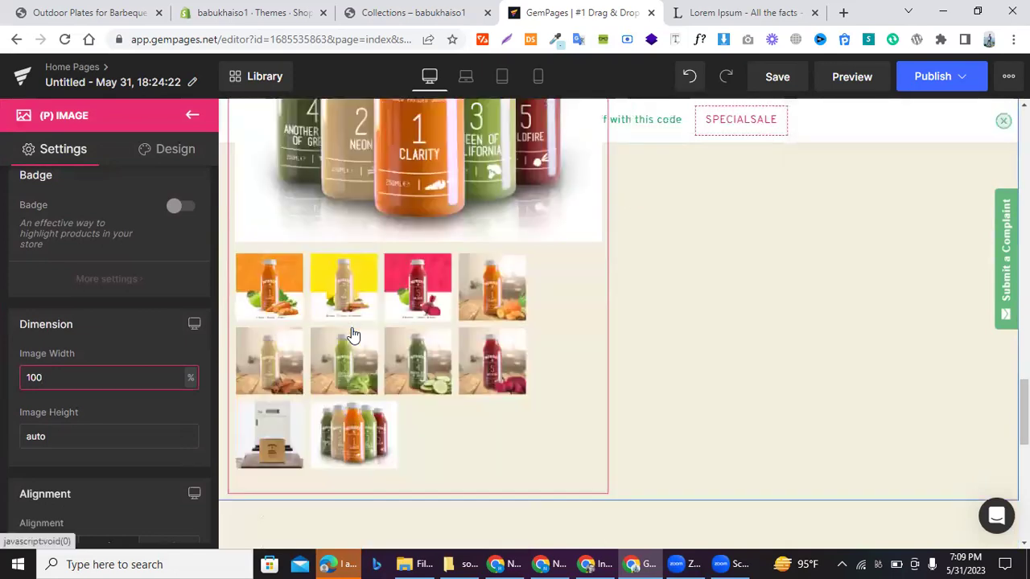
scroll(351, 336, up, 2)
scroll(473, 291, up, 6)
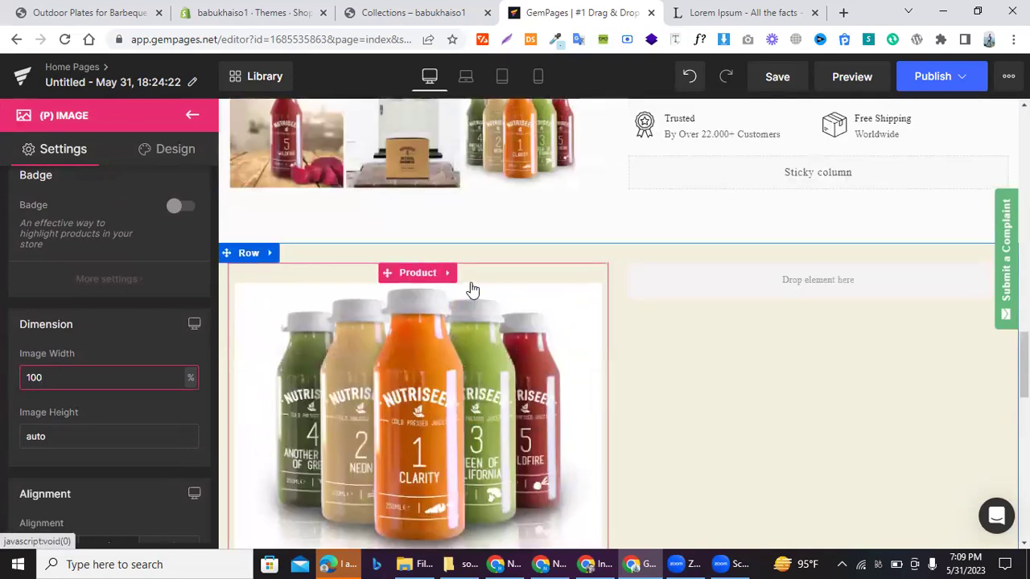
scroll(378, 225, up, 2)
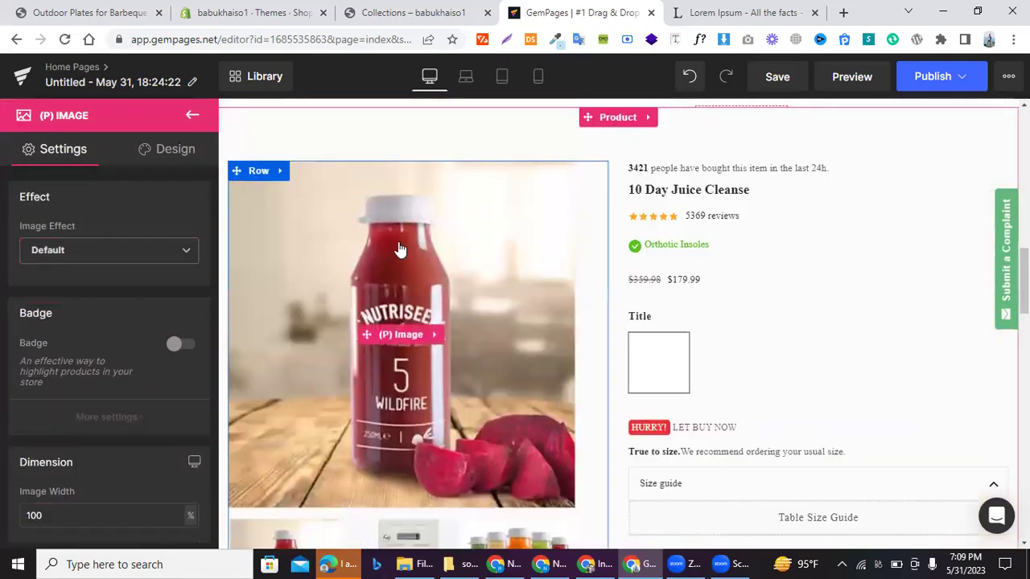
scroll(402, 254, down, 8)
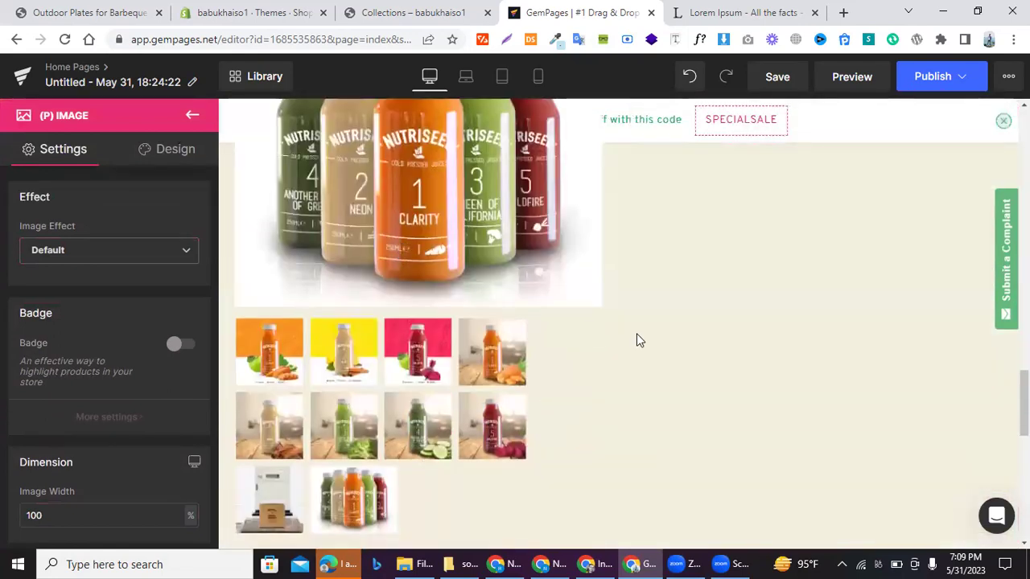
scroll(636, 338, up, 1)
scroll(636, 338, up, 5)
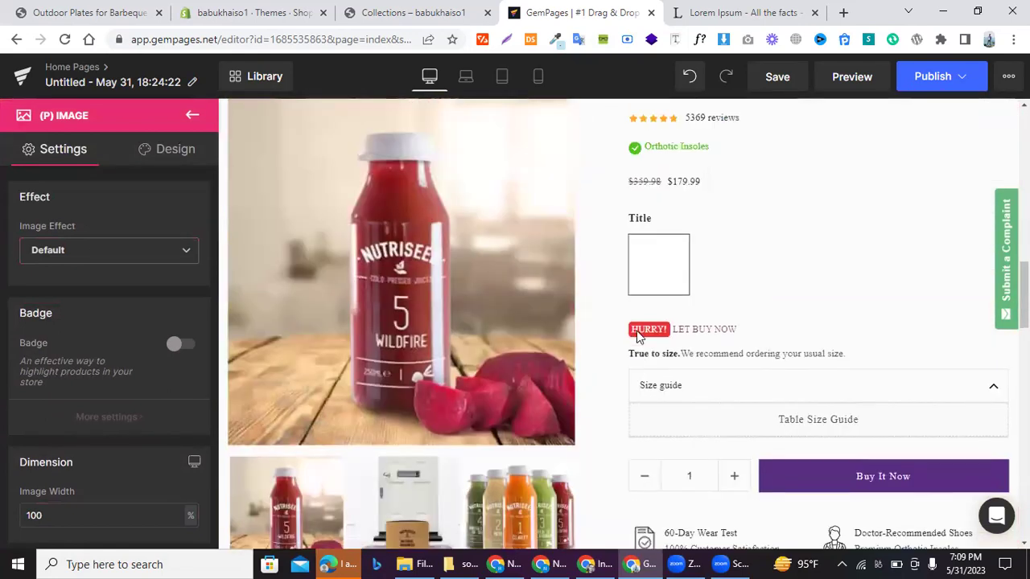
scroll(701, 266, up, 2)
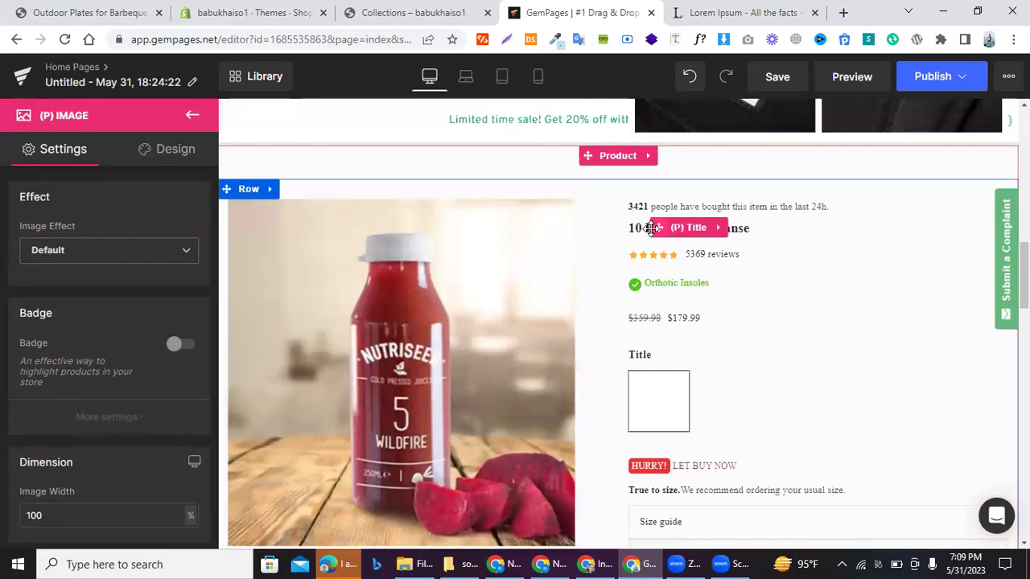
scroll(879, 346, down, 7)
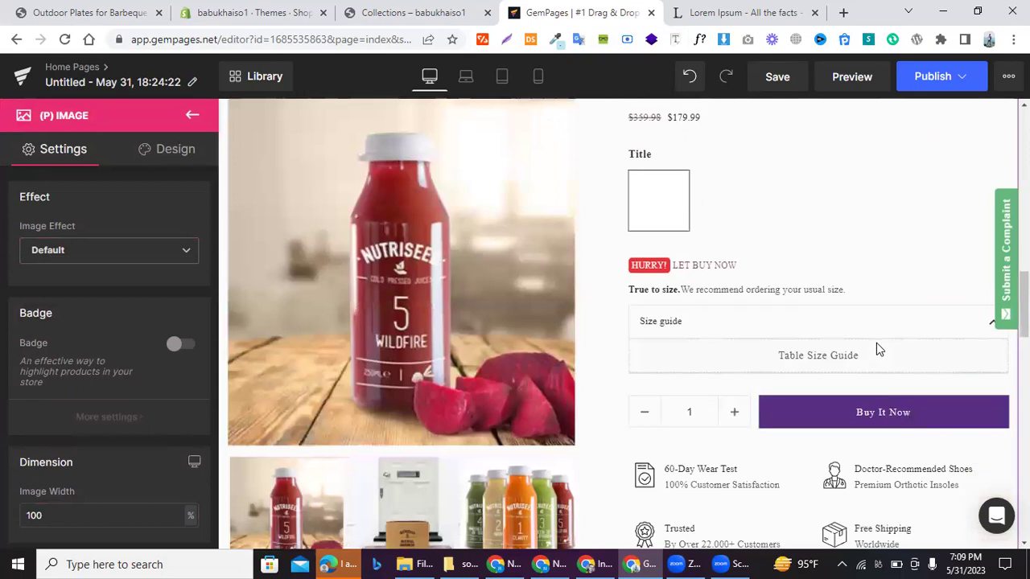
scroll(879, 349, up, 2)
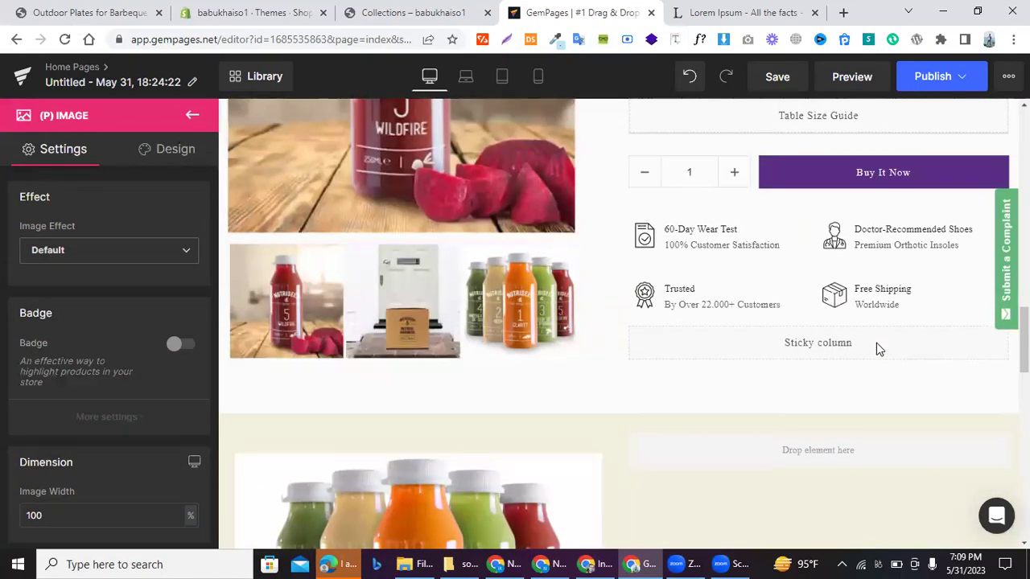
scroll(877, 348, up, 2)
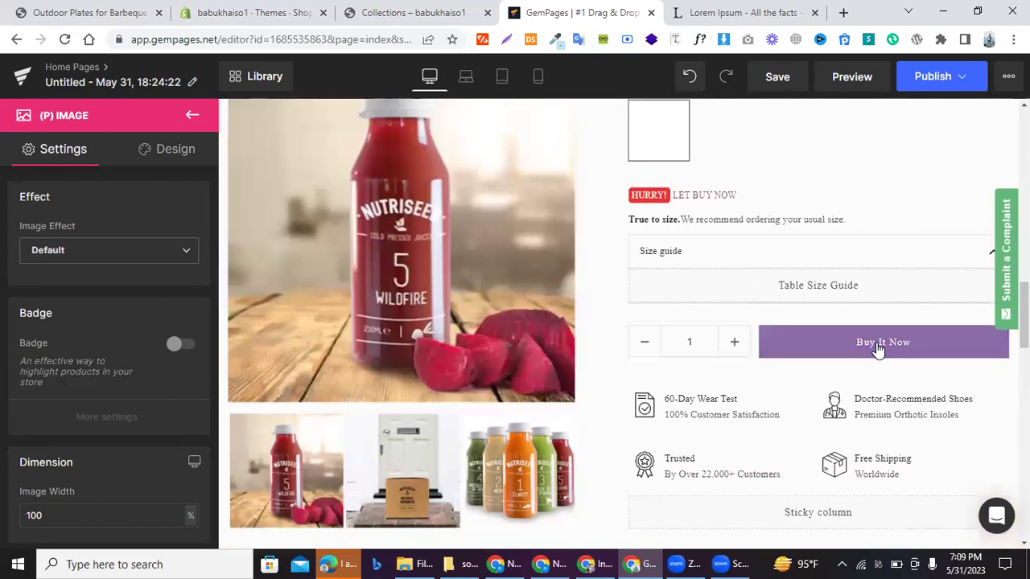
- Examine the layout of the 10 Day Juice Cleanse product section, from its heading text down to the thumbnails and trust badges
scroll(529, 202, up, 2)
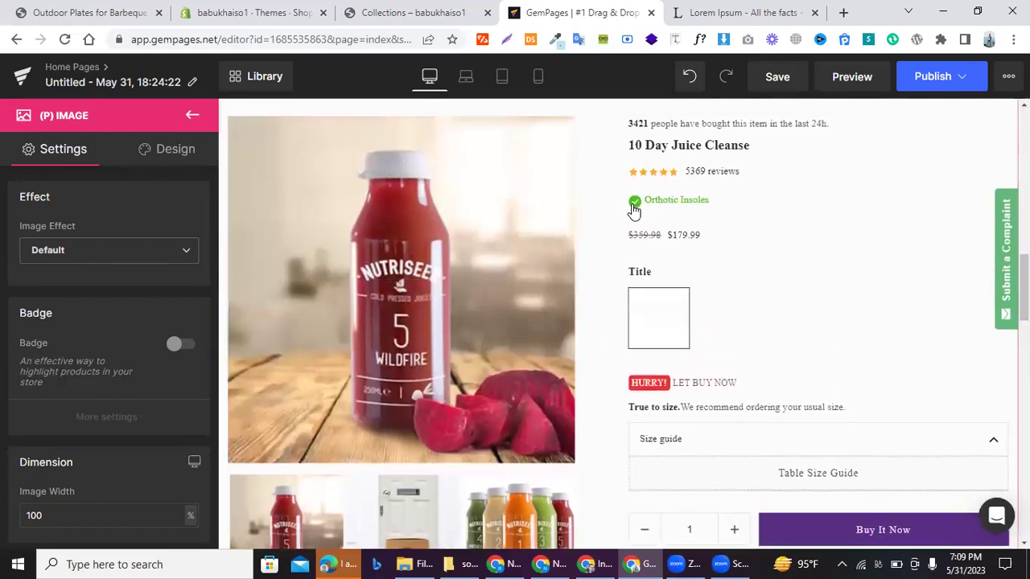
scroll(634, 209, up, 2)
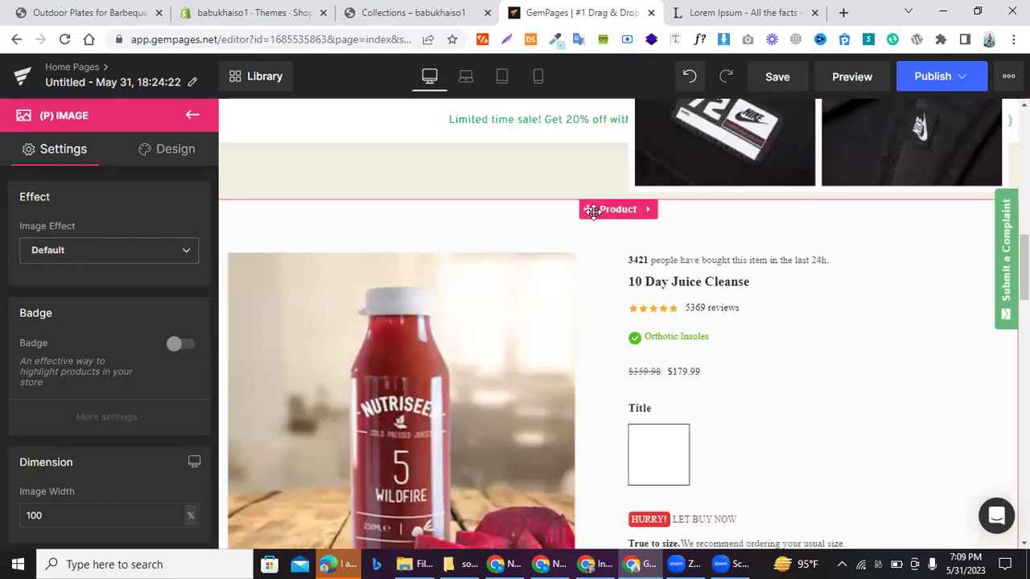
scroll(592, 211, down, 5)
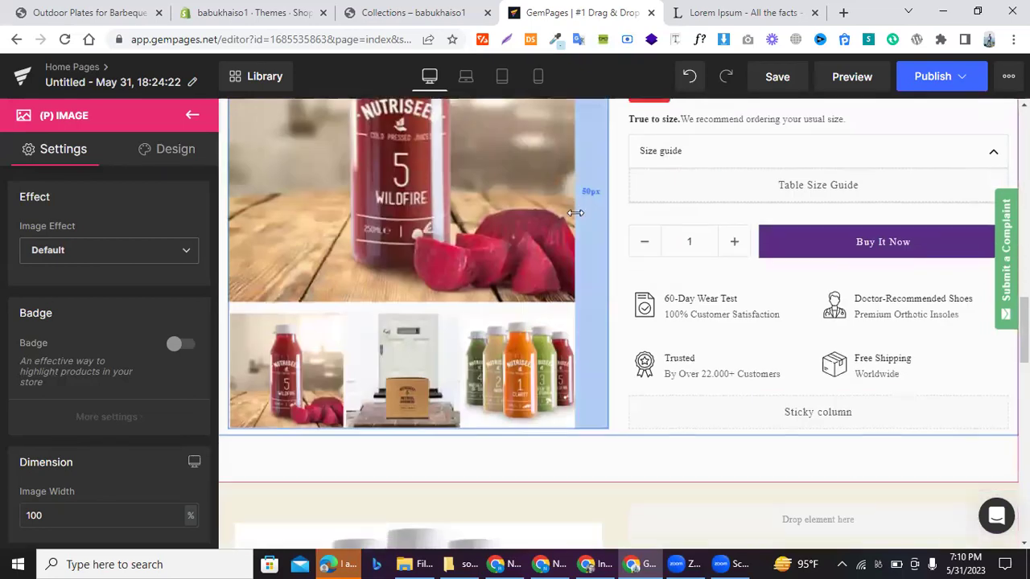
scroll(576, 212, up, 5)
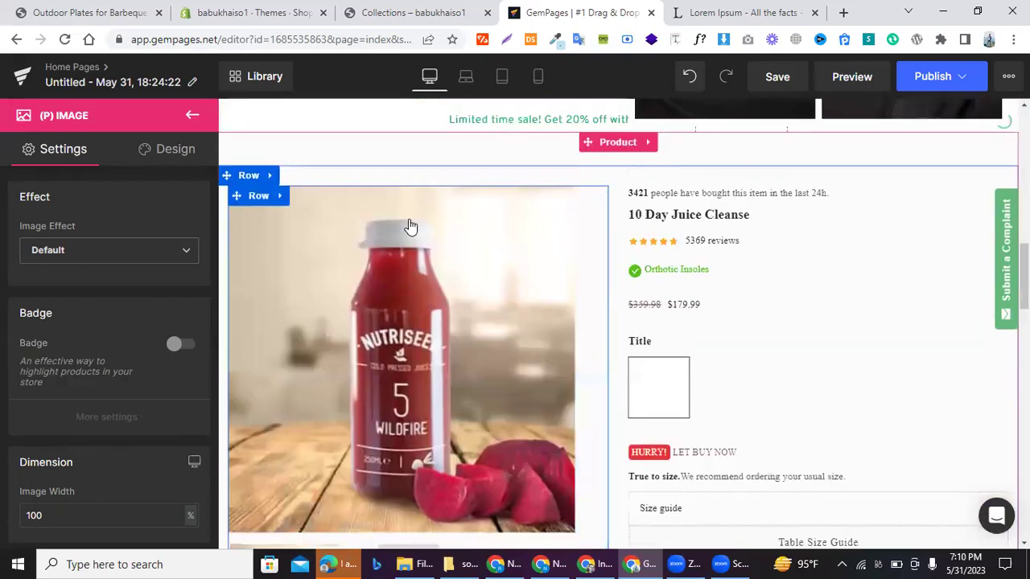
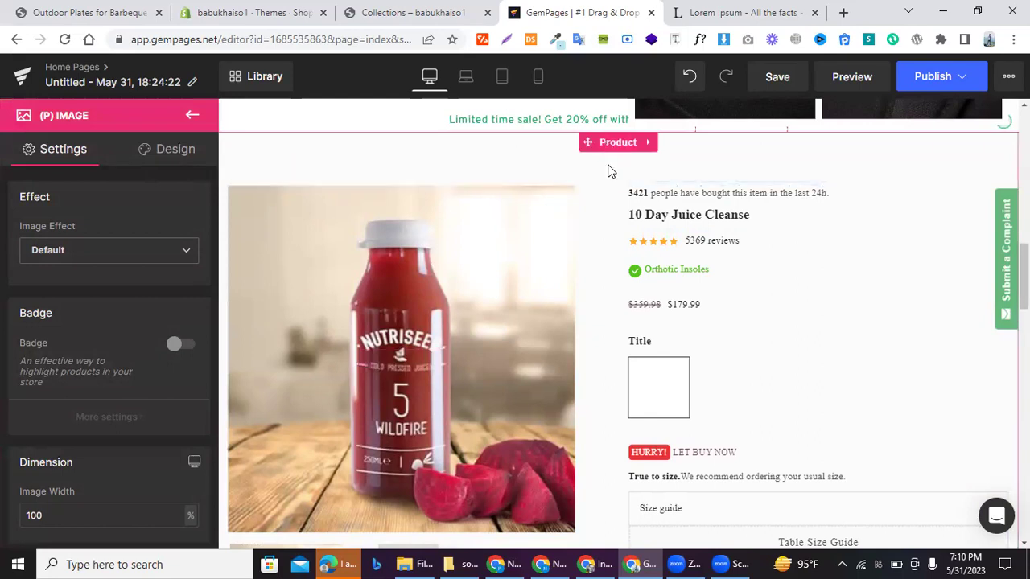
scroll(617, 156, down, 4)
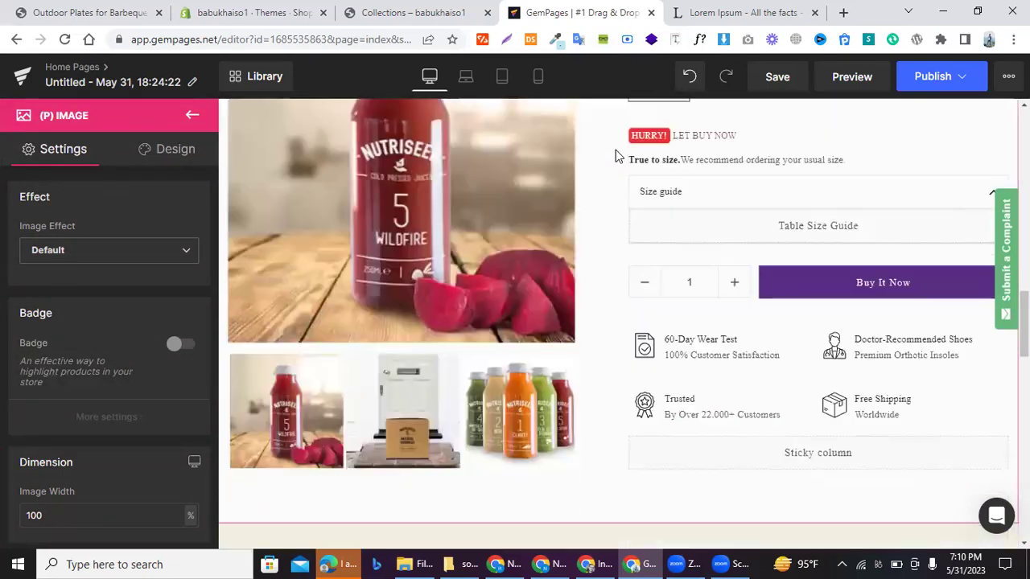
scroll(617, 156, up, 4)
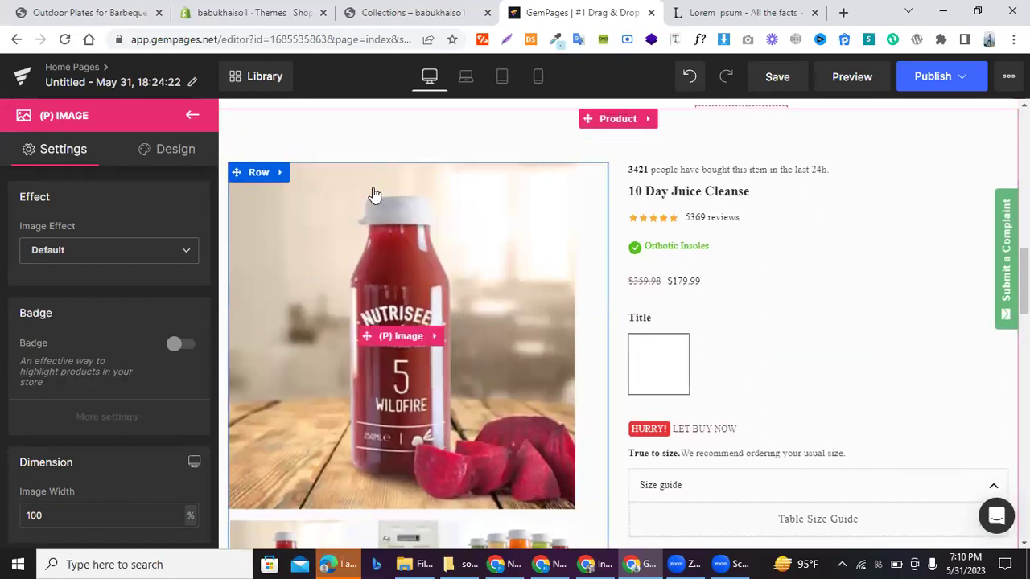
scroll(372, 193, down, 1)
scroll(340, 314, down, 4)
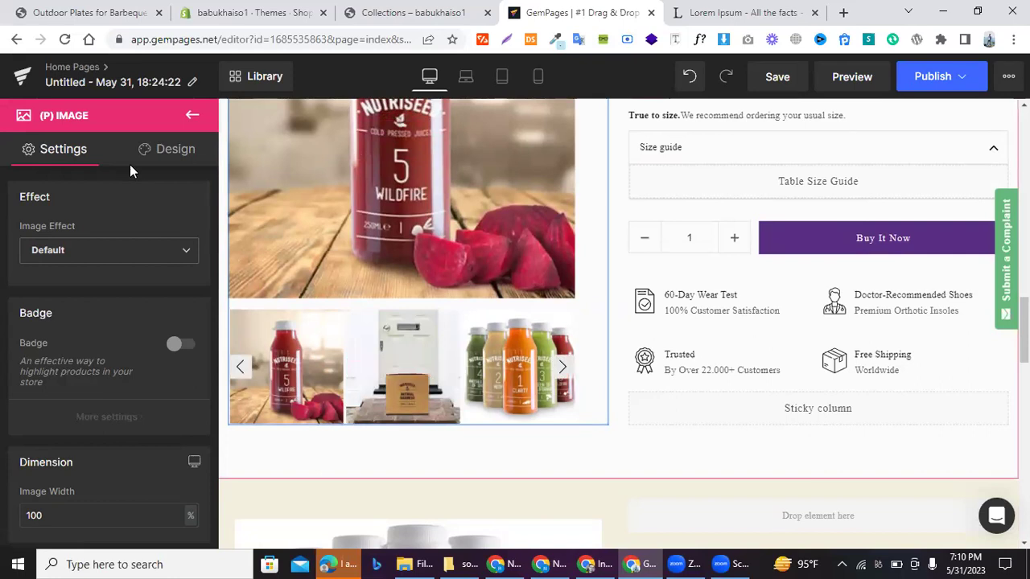
scroll(447, 338, up, 5)
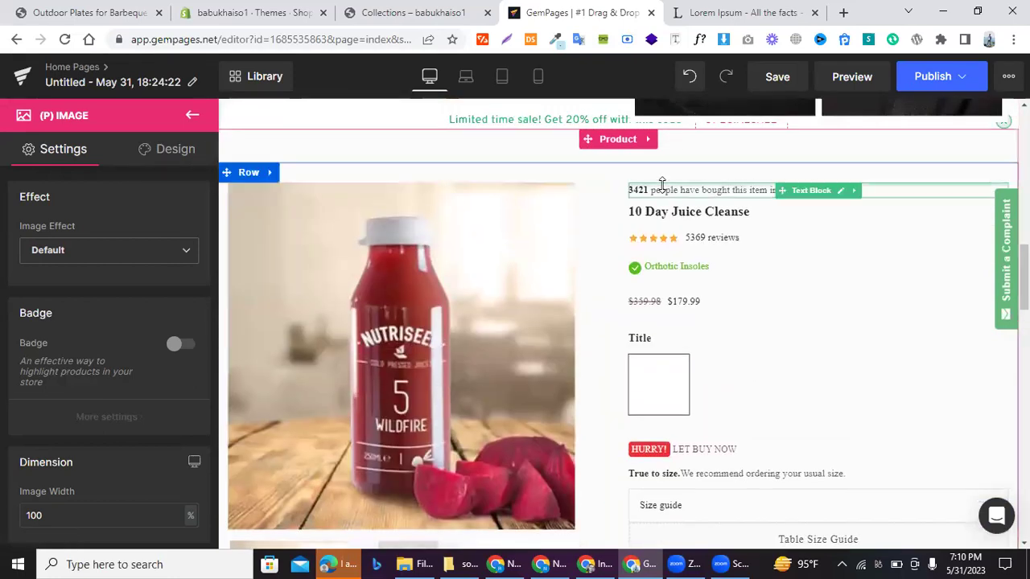
- Shorten the text block above the product title to "3421 people have bought this item"
click(741, 190)
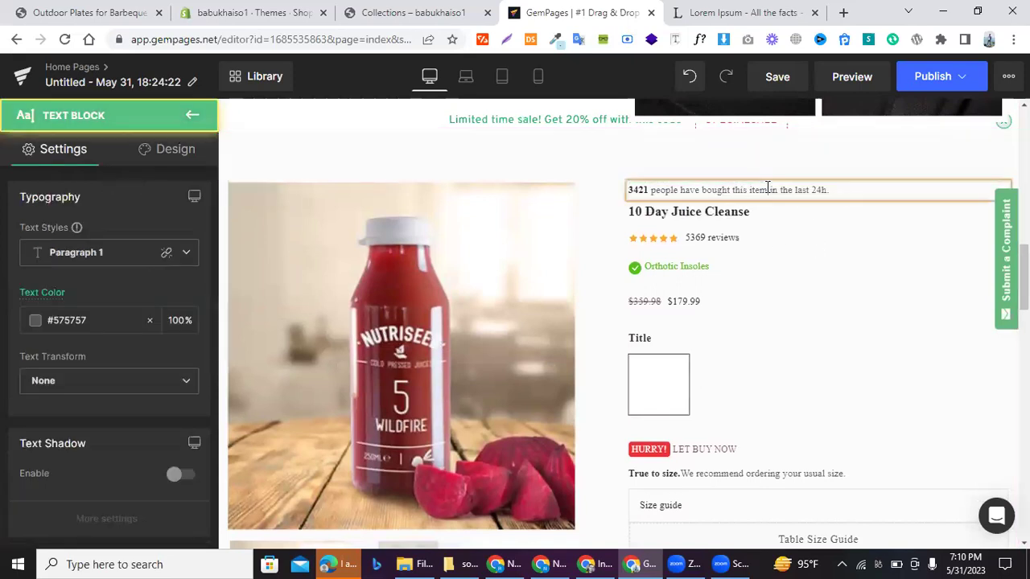
click(769, 189)
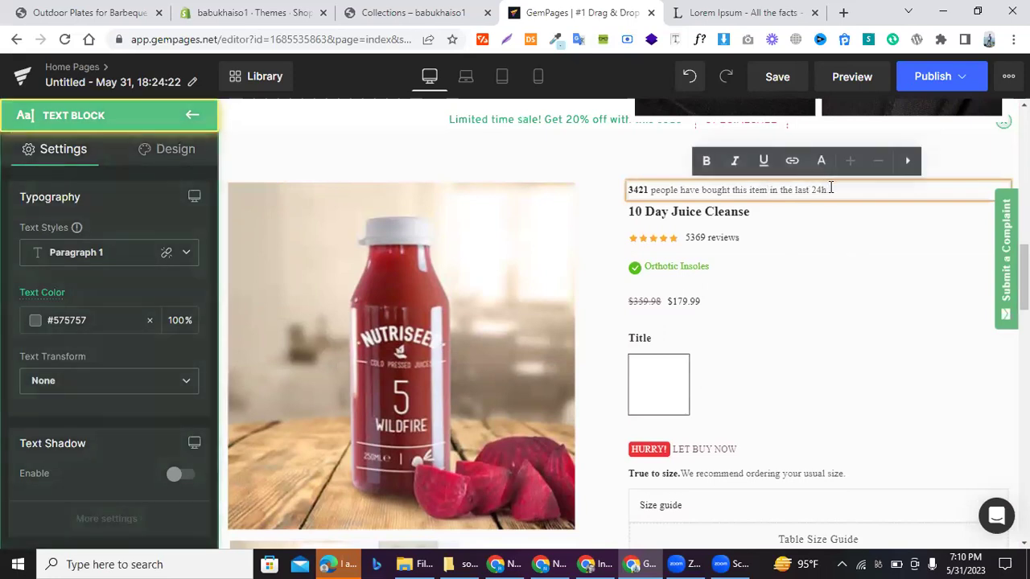
key(BackSpace)
key(BackSpace)
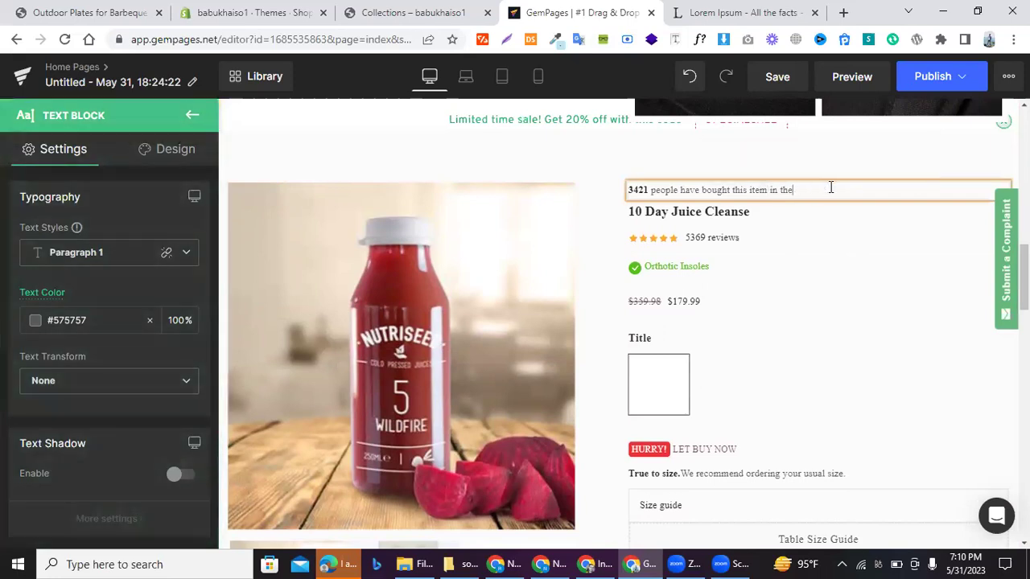
key(BackSpace)
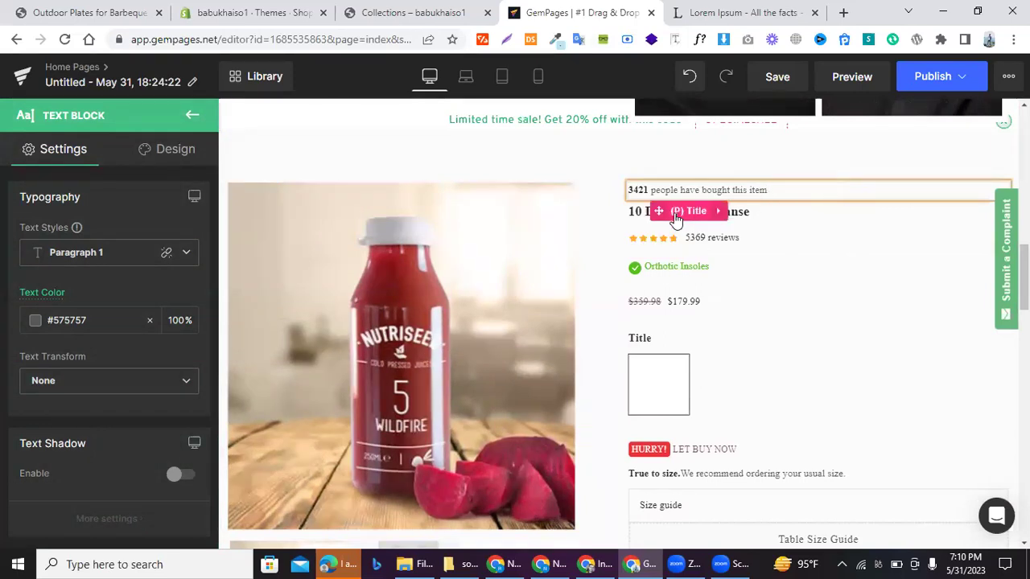
click(687, 186)
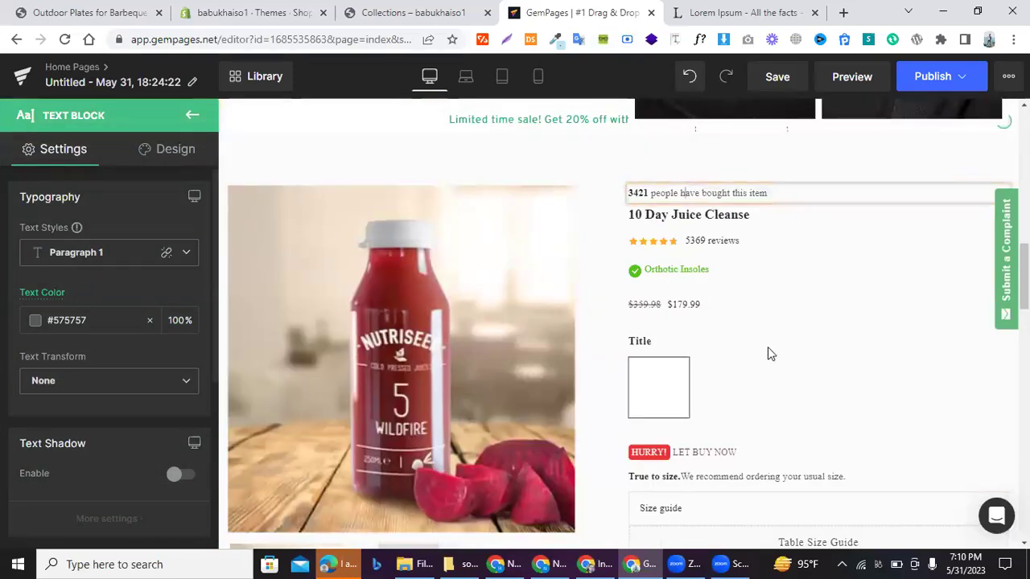
- Return to the element list for the row with the empty right column and look through the image-related elements
scroll(789, 351, down, 8)
scroll(792, 352, down, 2)
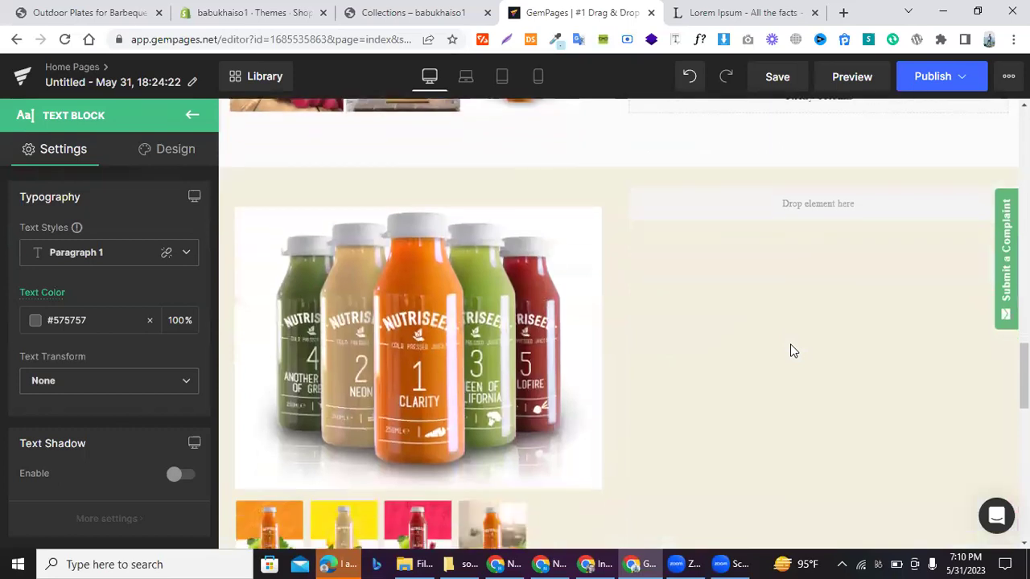
scroll(756, 258, up, 1)
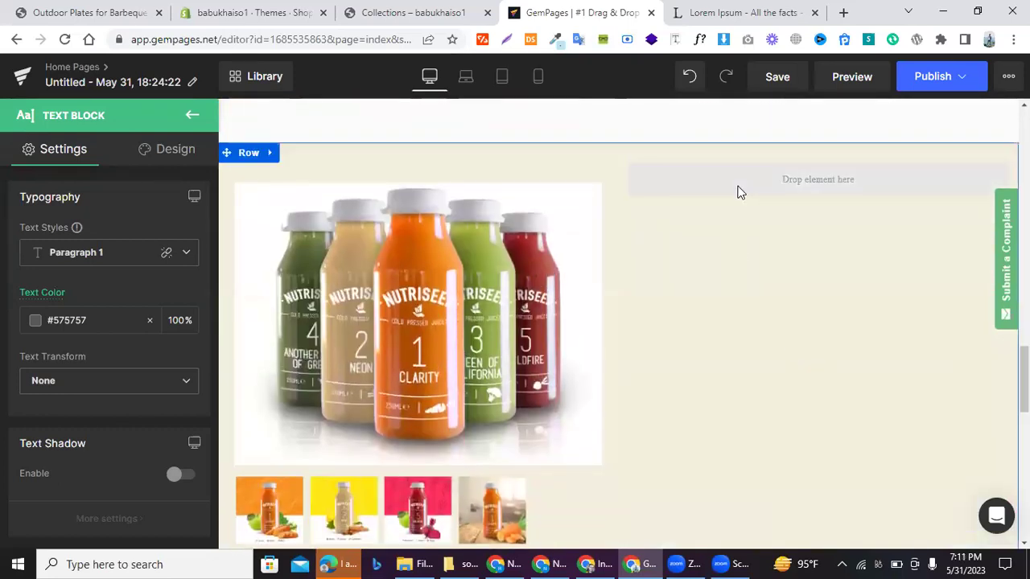
click(193, 117)
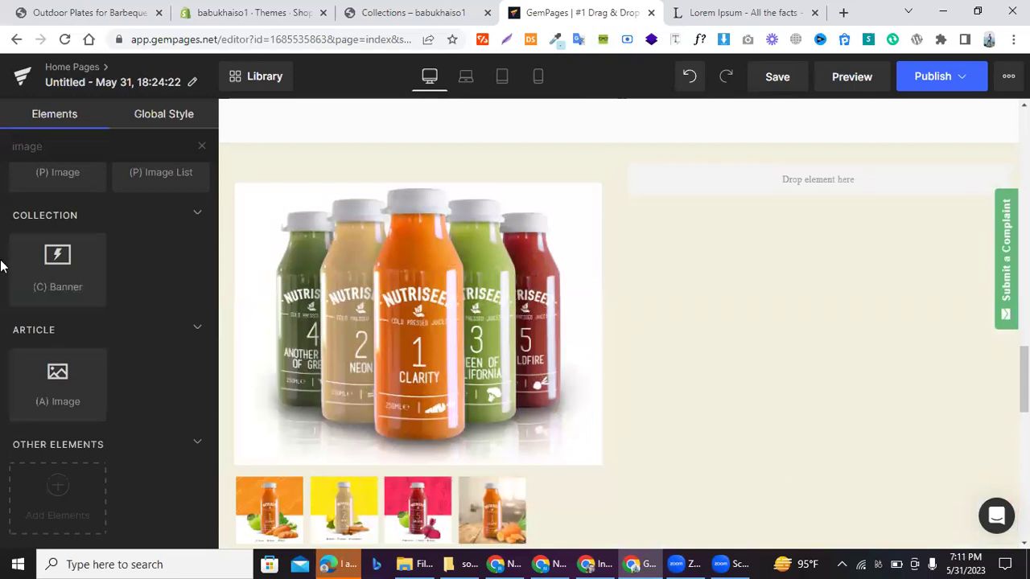
scroll(122, 283, up, 3)
scroll(95, 285, up, 1)
scroll(96, 282, down, 2)
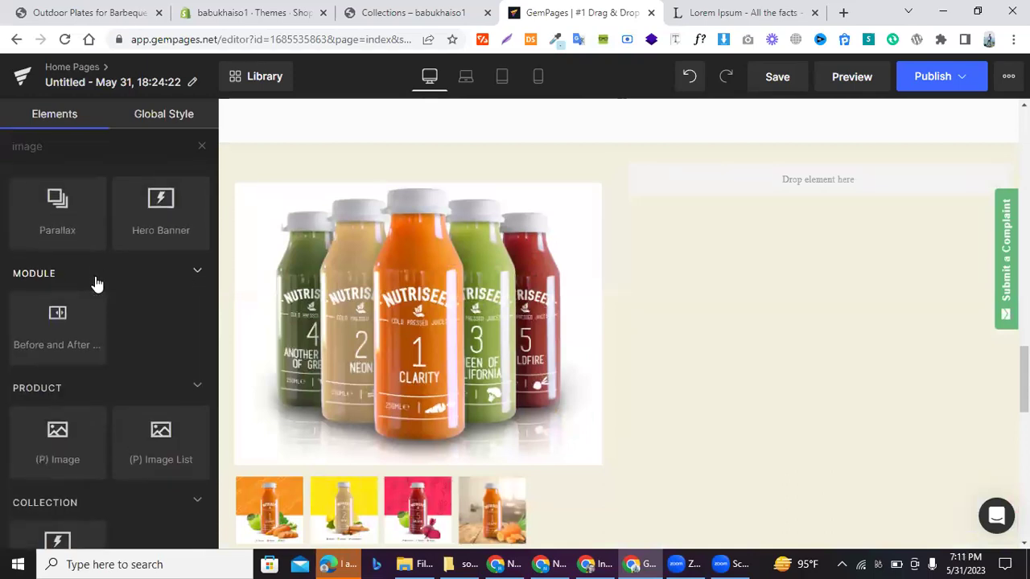
scroll(88, 314, up, 3)
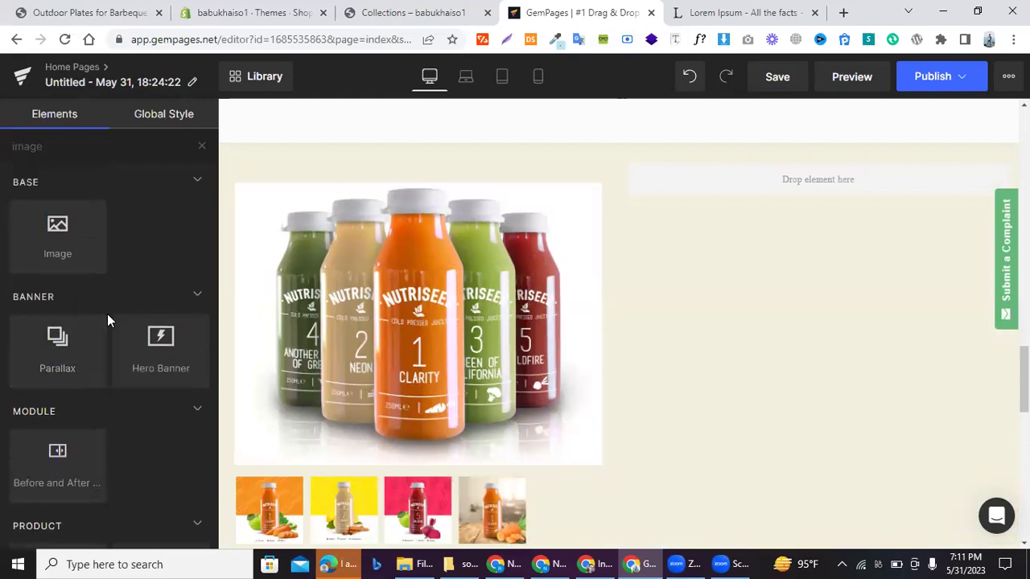
- Collapse the Base, Banner, Module and Collection groups in the element list
click(197, 184)
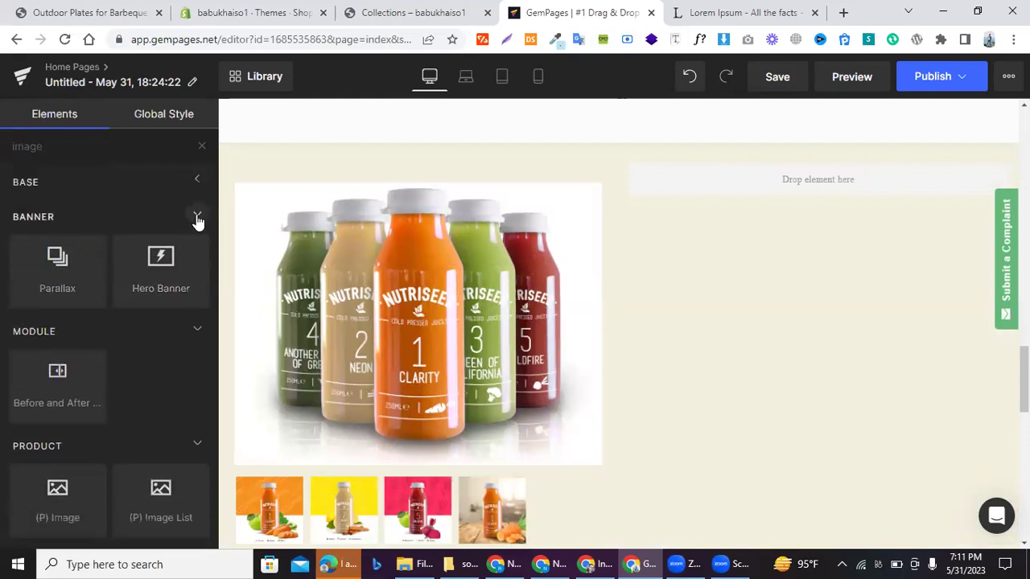
click(198, 214)
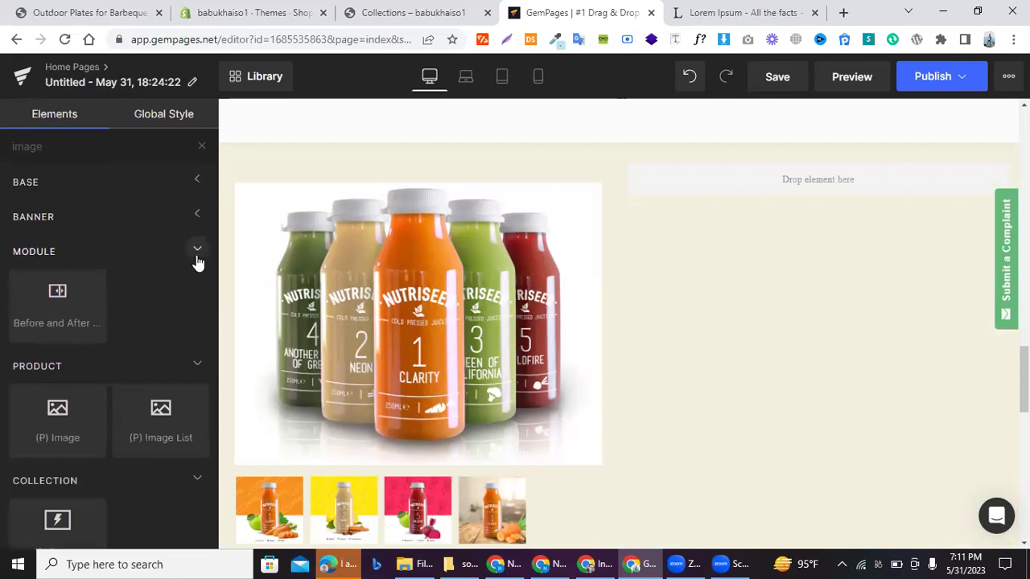
click(198, 251)
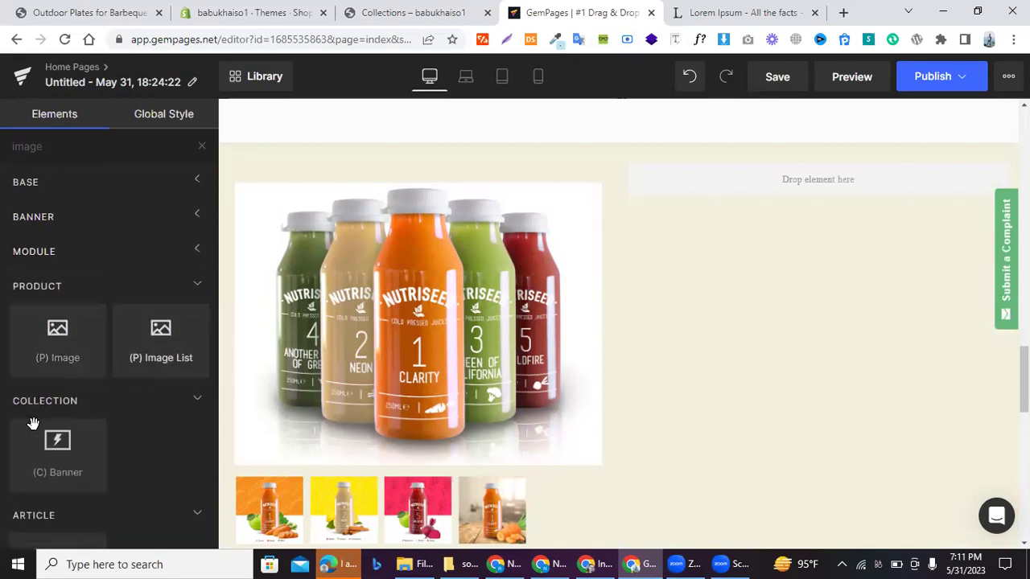
click(199, 399)
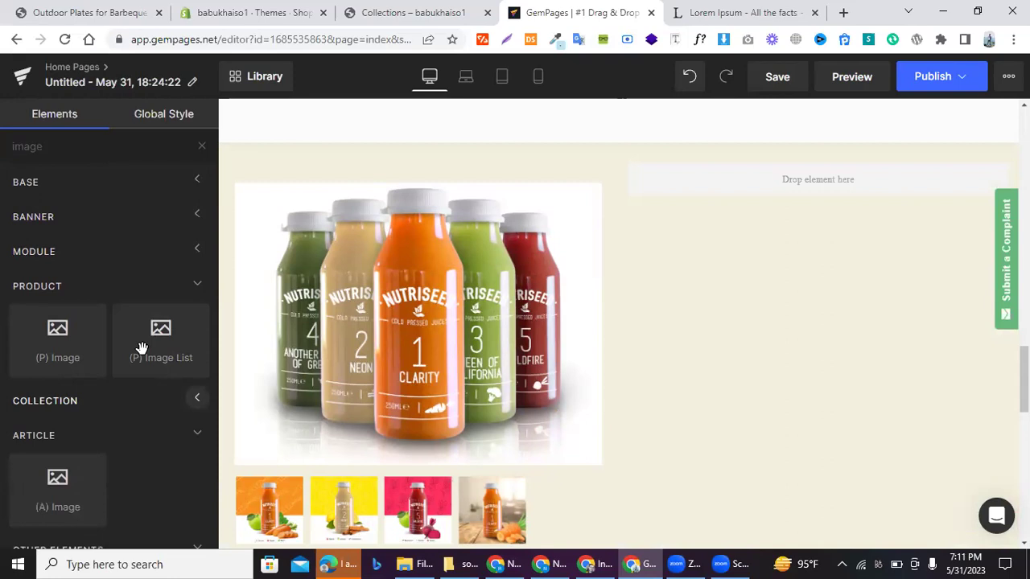
scroll(141, 348, down, 2)
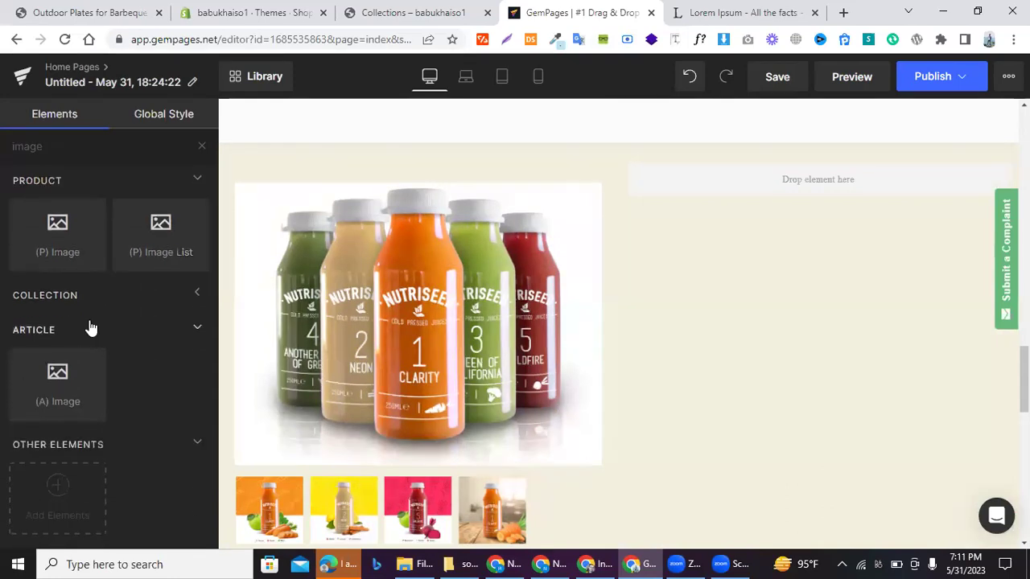
scroll(91, 328, up, 2)
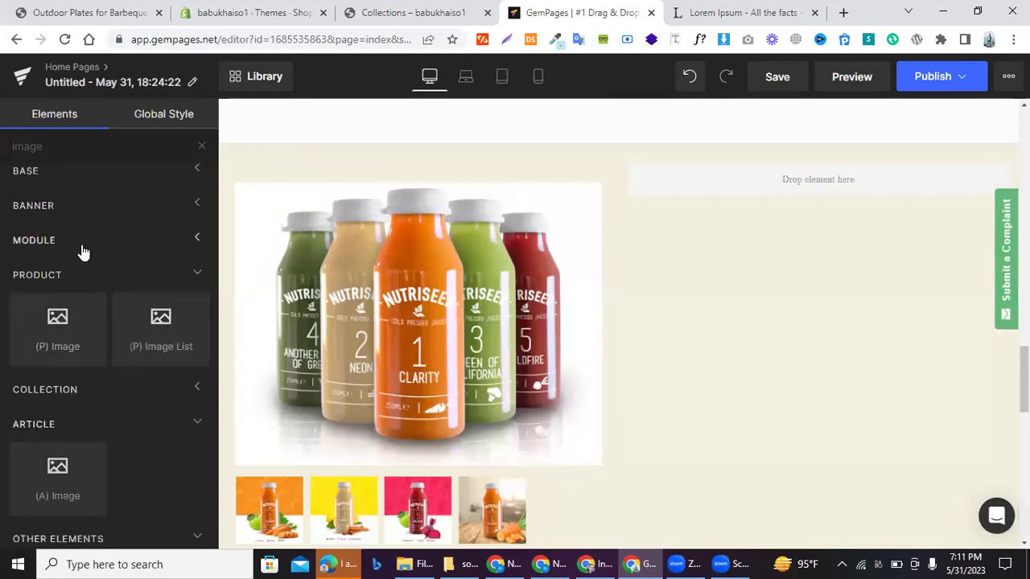
scroll(82, 252, up, 1)
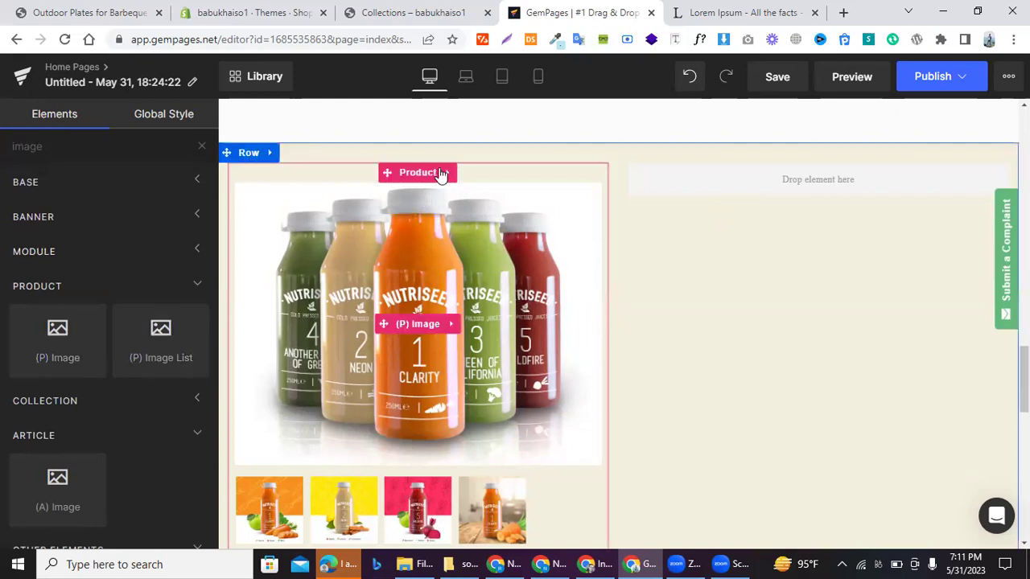
- Duplicate the Product element in the beige row and move the copy into the row's empty right column
mouse_move(441, 174)
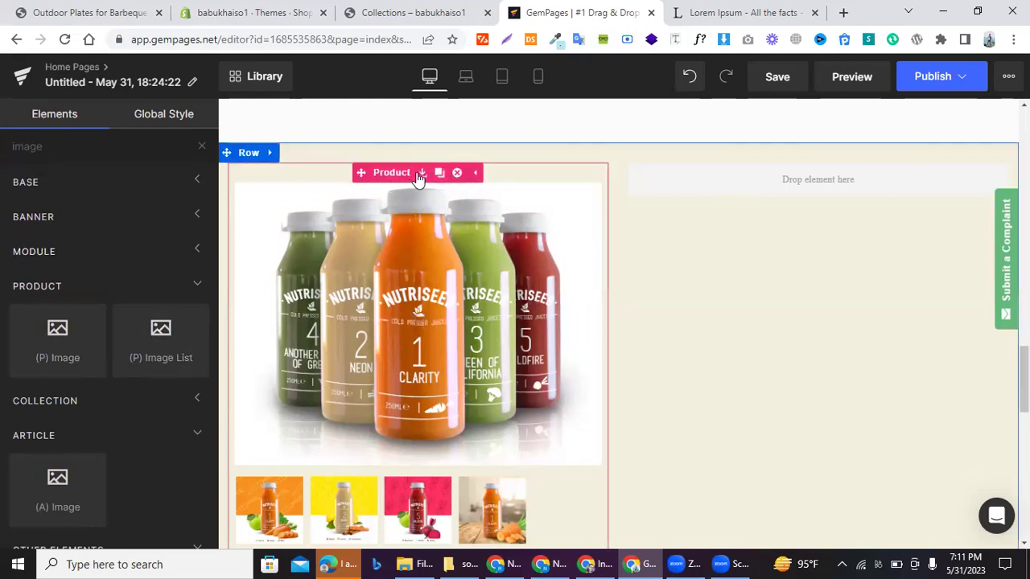
click(438, 173)
scroll(406, 314, down, 3)
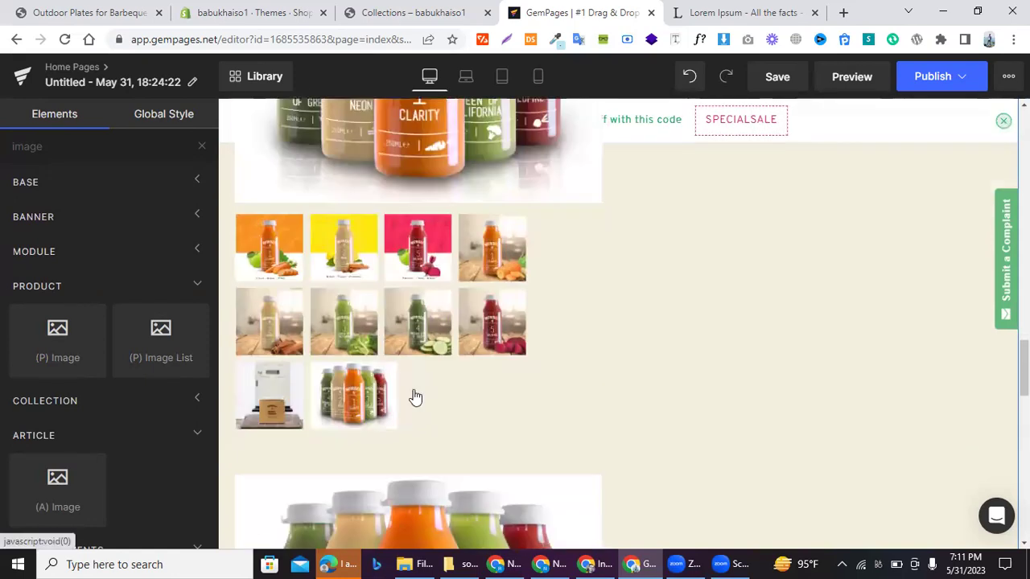
mouse_move(389, 464)
mouse_down()
mouse_move(718, 219)
mouse_move(717, 166)
mouse_move(722, 199)
mouse_up()
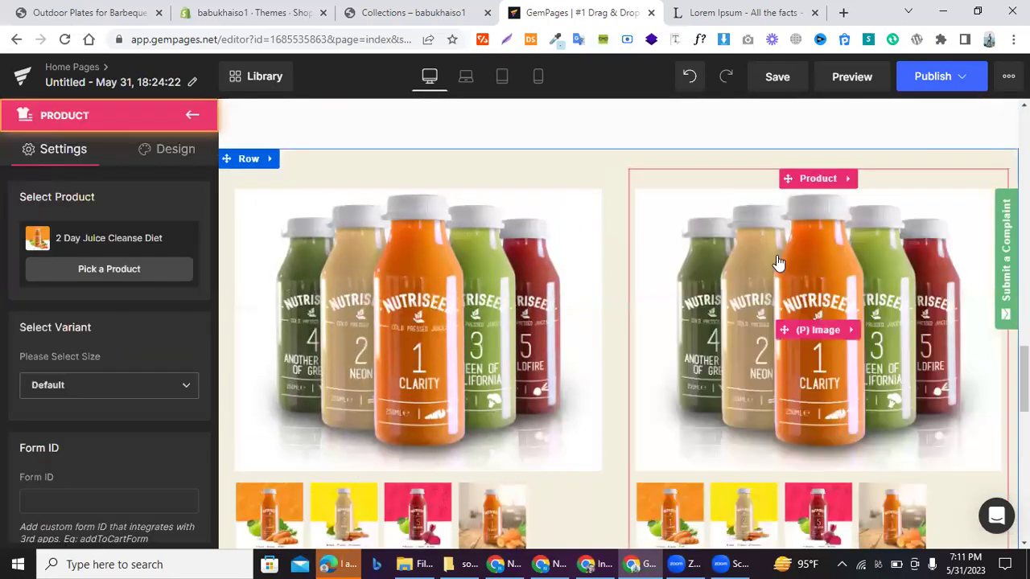
- Delete the (P) Image and (P) Image List elements from the copied Product in the right column
click(850, 335)
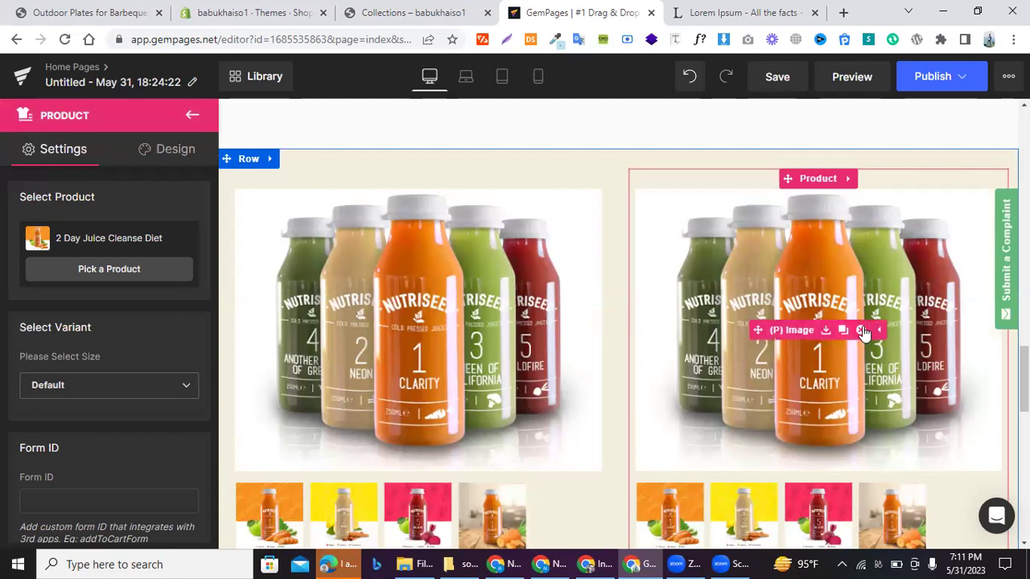
click(862, 330)
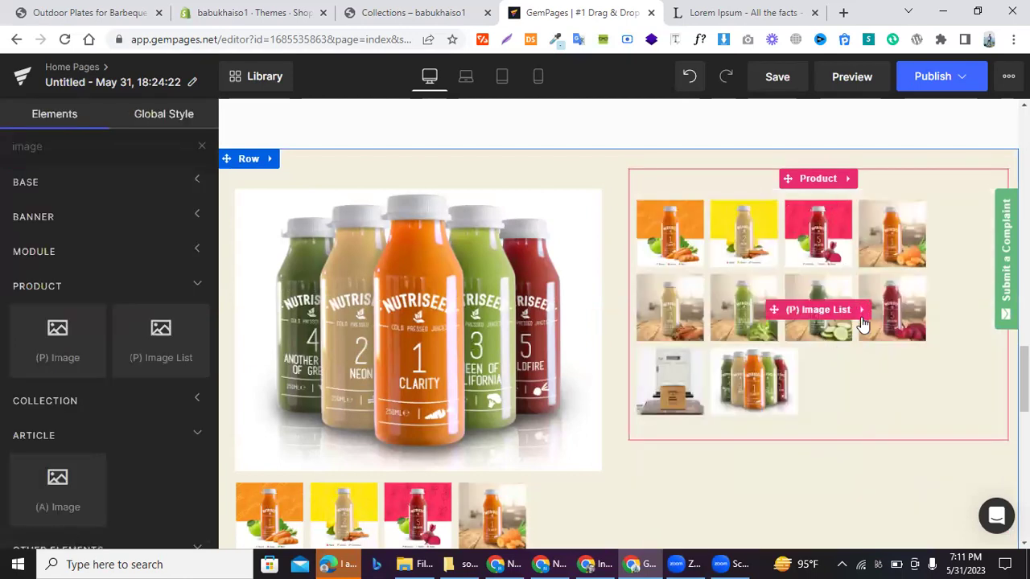
click(861, 315)
click(871, 312)
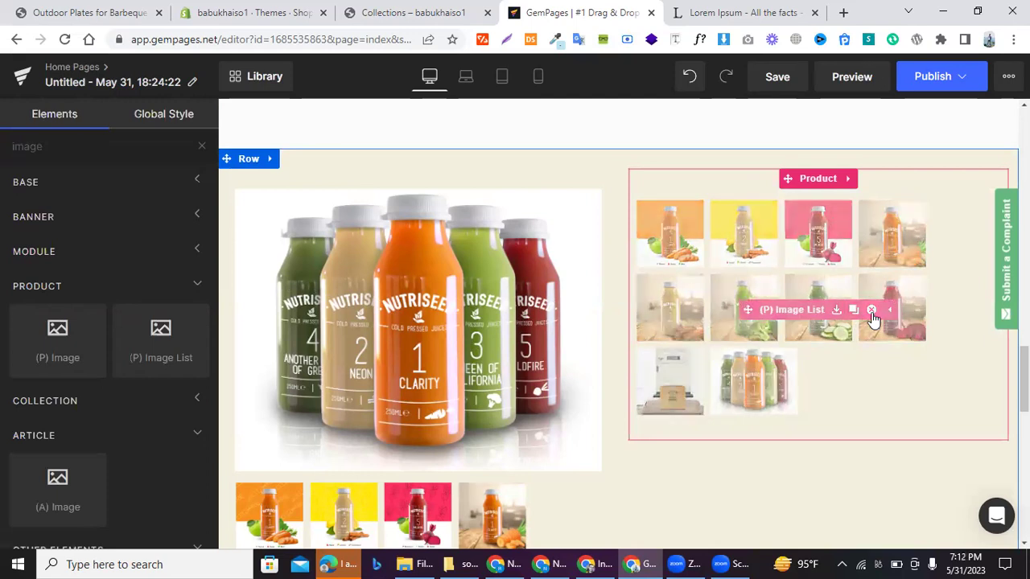
- Expand the Base group and collapse the Product group in the element list
click(103, 199)
scroll(120, 364, down, 2)
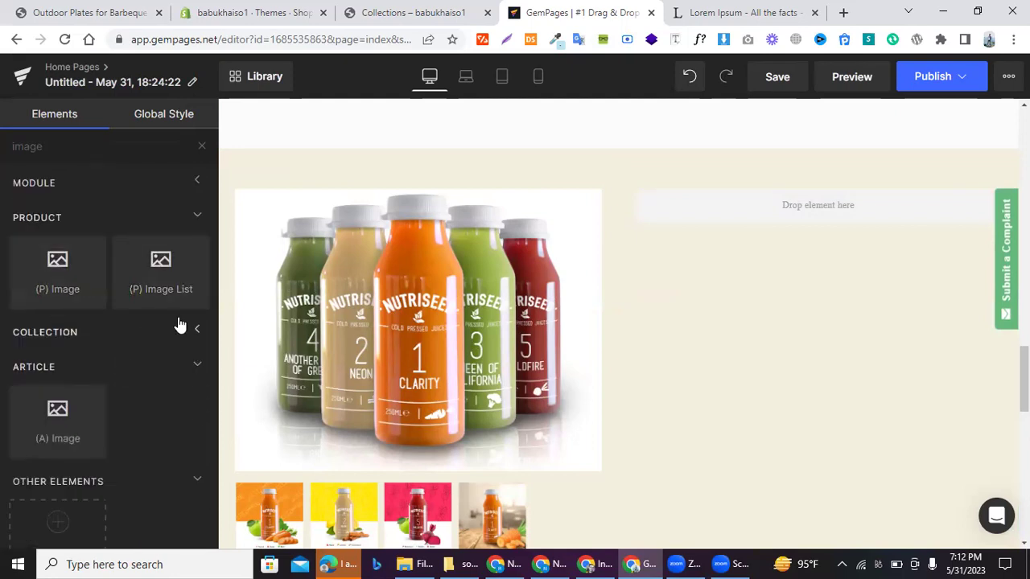
click(194, 226)
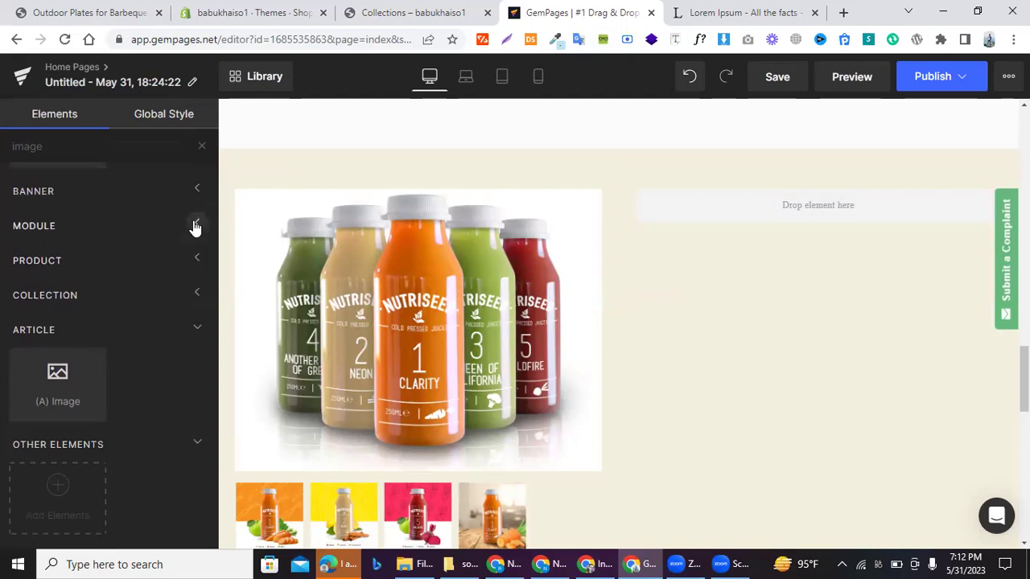
scroll(194, 228, up, 1)
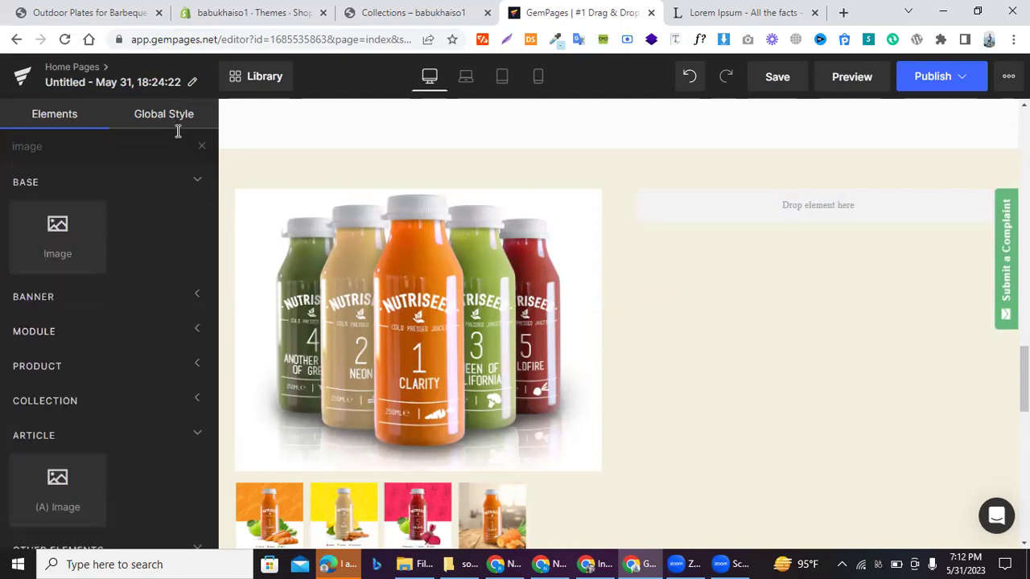
- Clear the image search in the element list and expand the Product group
click(202, 147)
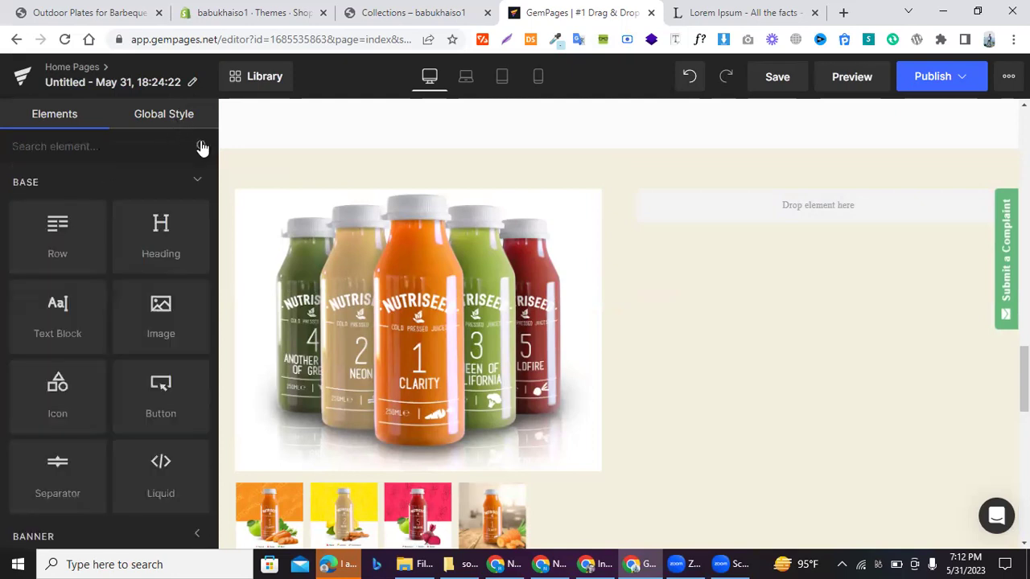
scroll(133, 242, down, 10)
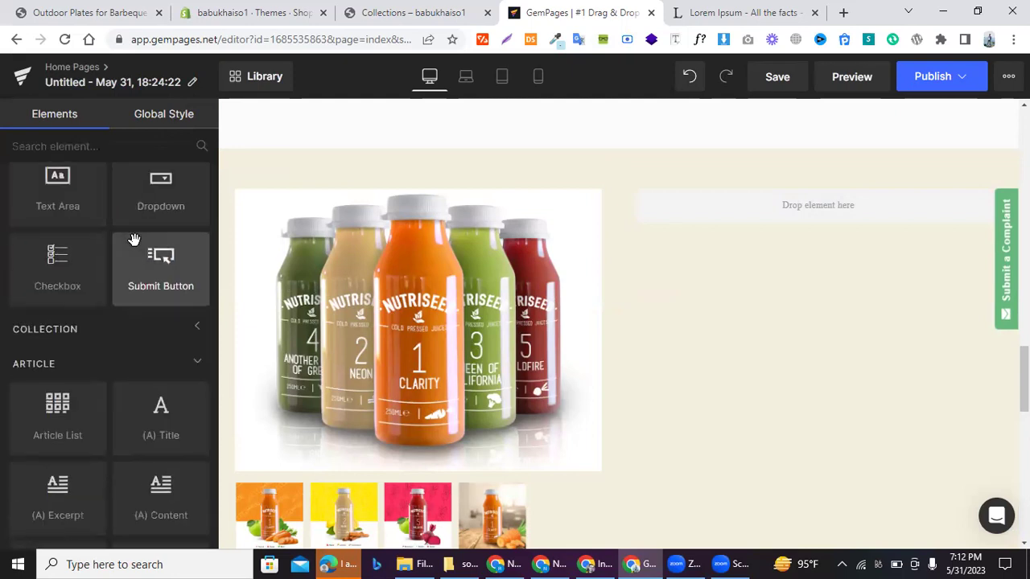
scroll(132, 238, down, 3)
scroll(142, 329, up, 2)
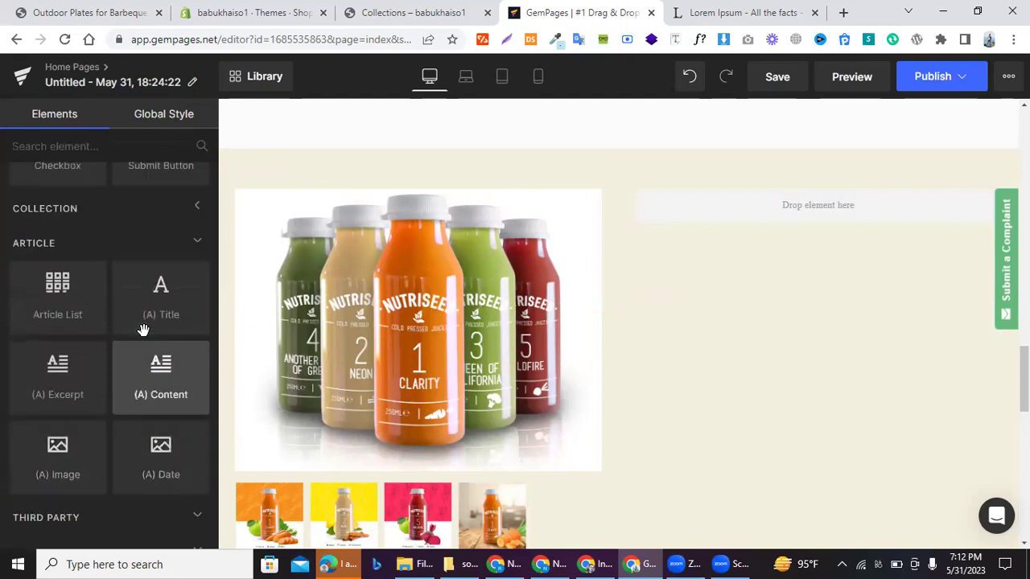
scroll(152, 296, down, 2)
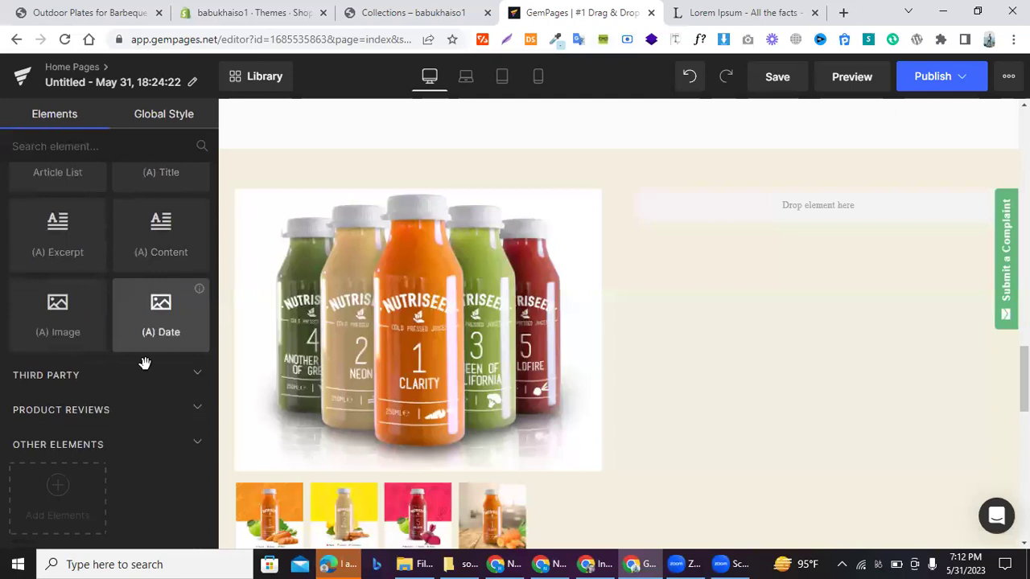
scroll(161, 415, up, 5)
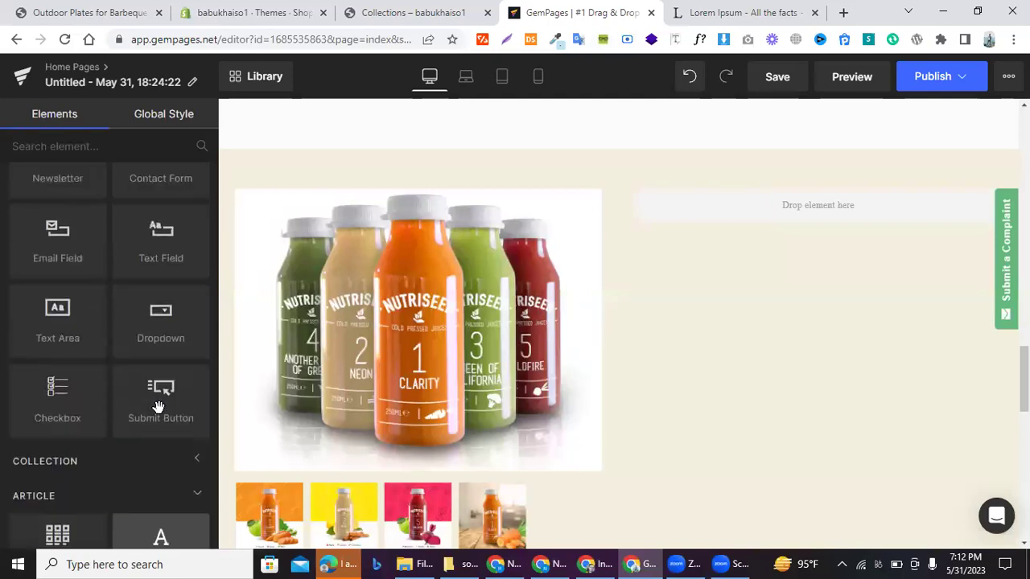
scroll(160, 410, up, 5)
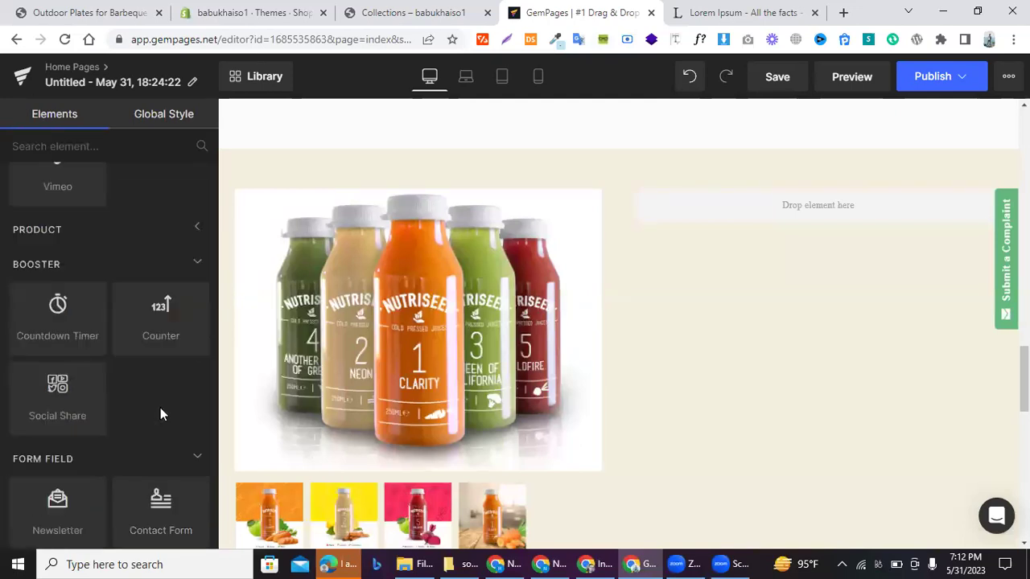
click(201, 410)
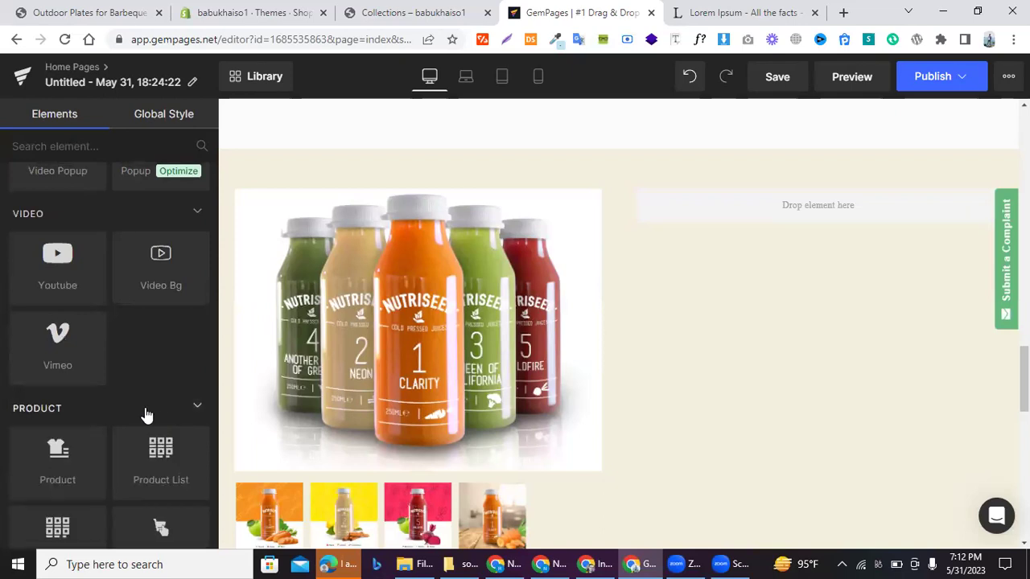
- Add a (P) Title element to the empty Product in the beige row's right column
scroll(143, 403, down, 2)
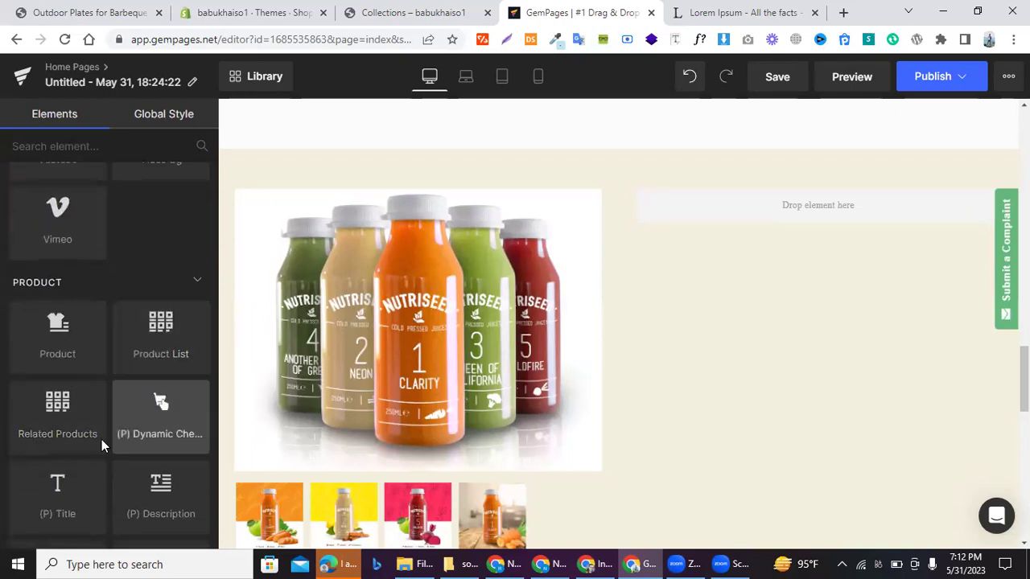
scroll(58, 426, down, 1)
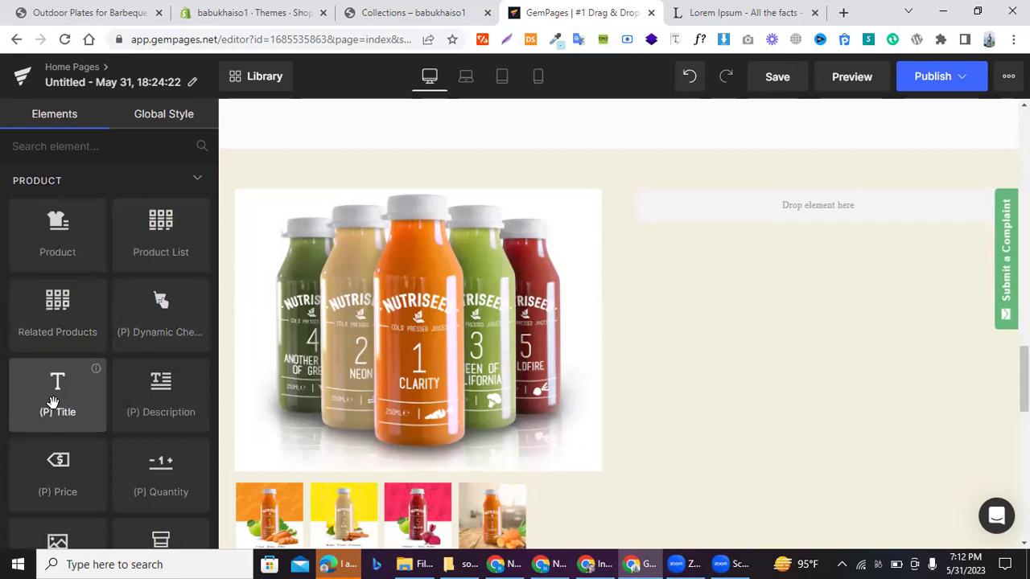
drag(607, 251, 740, 214)
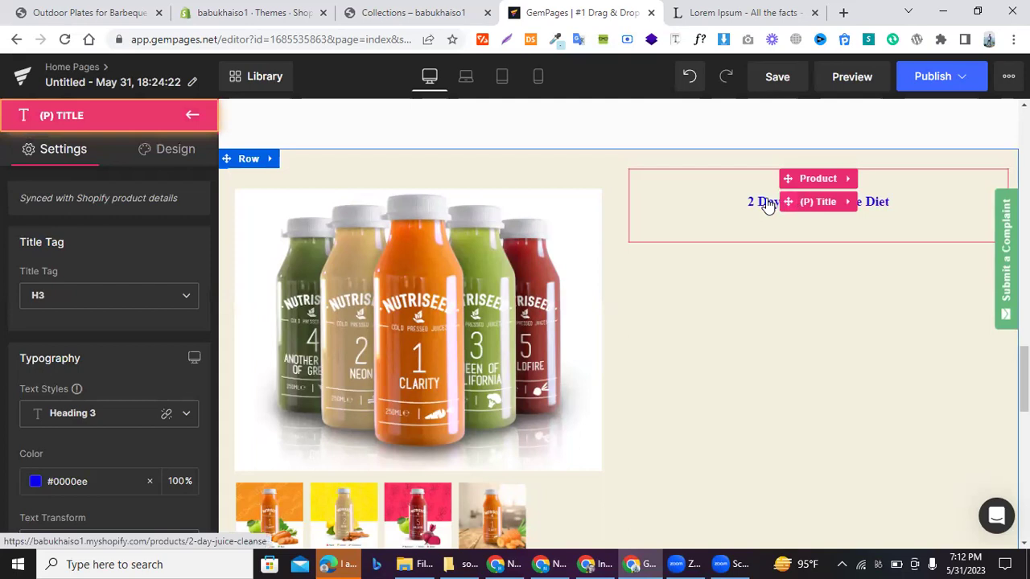
- Set the product title's tag to H1, its text style to Custom and its font size to 31 px
click(184, 303)
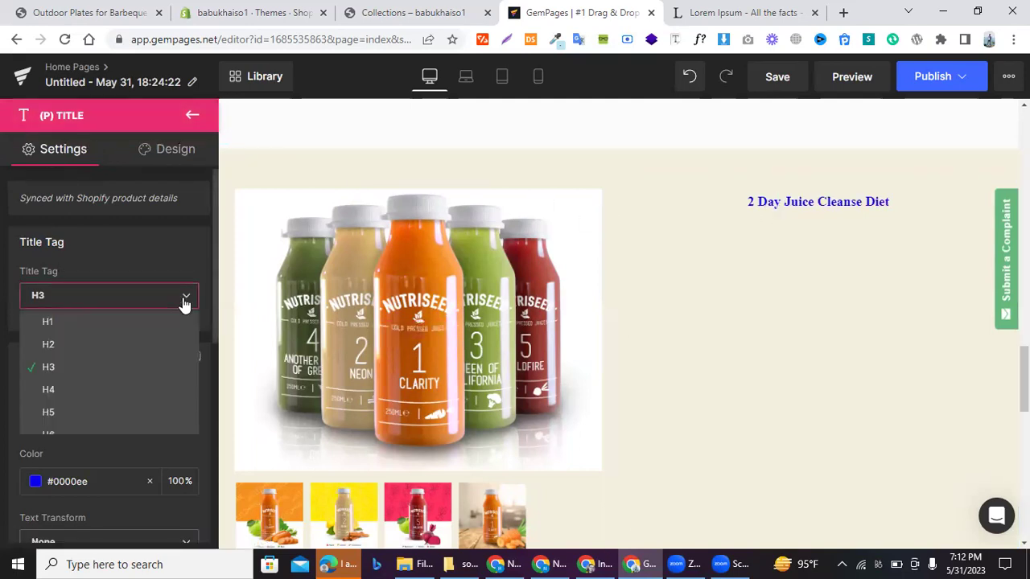
click(95, 329)
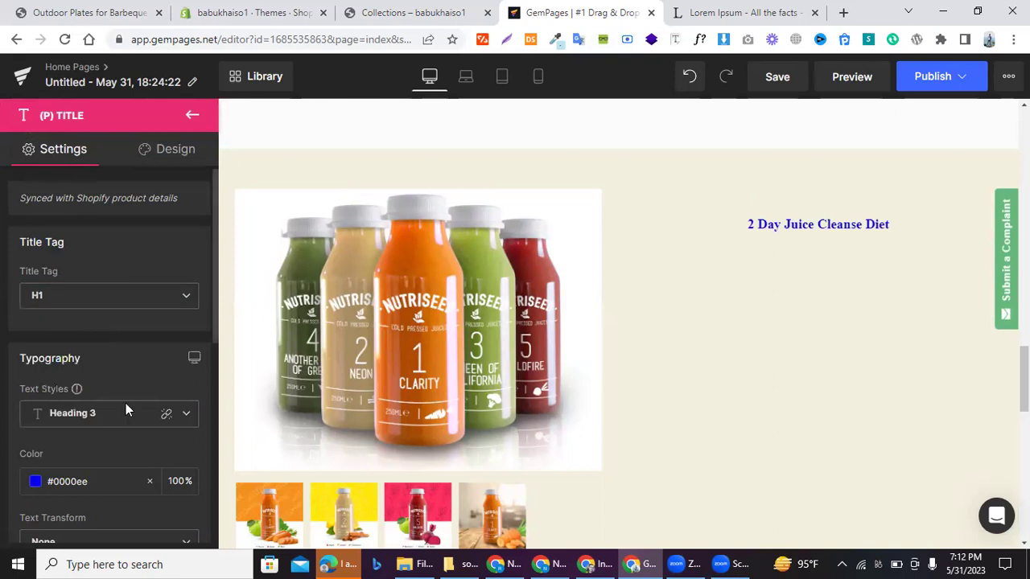
click(178, 418)
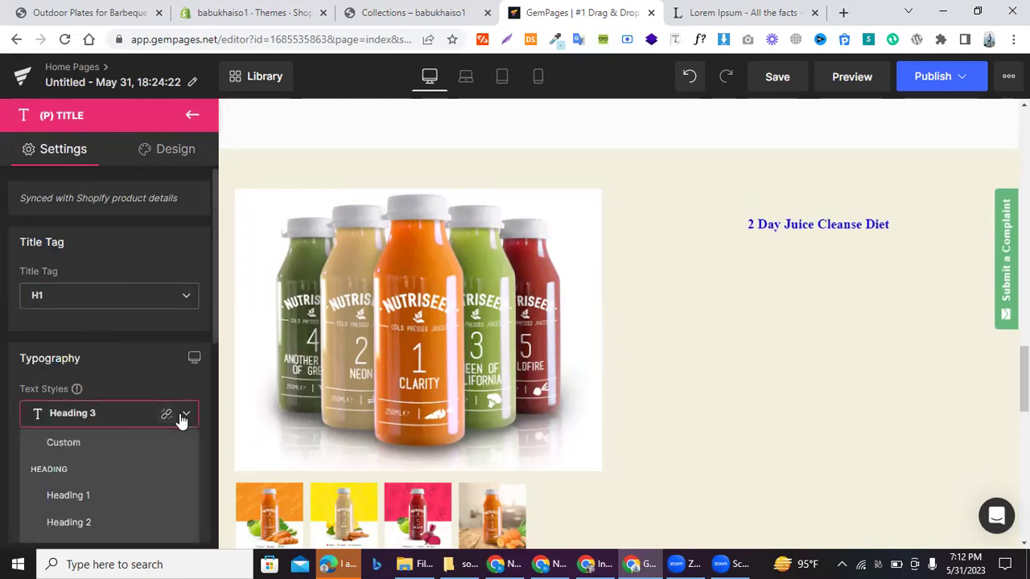
click(69, 442)
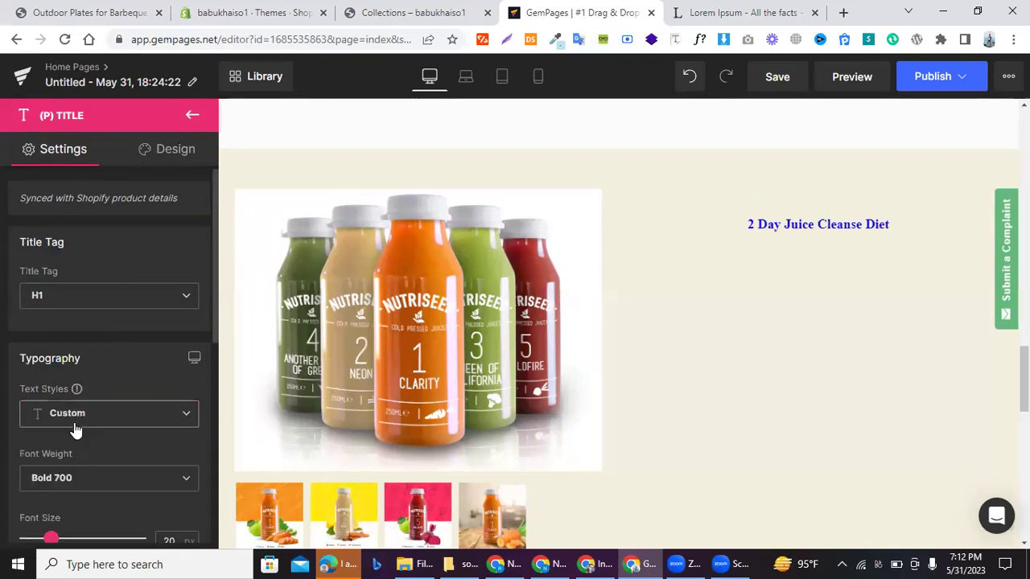
scroll(57, 458, down, 1)
drag(63, 459, 62, 458)
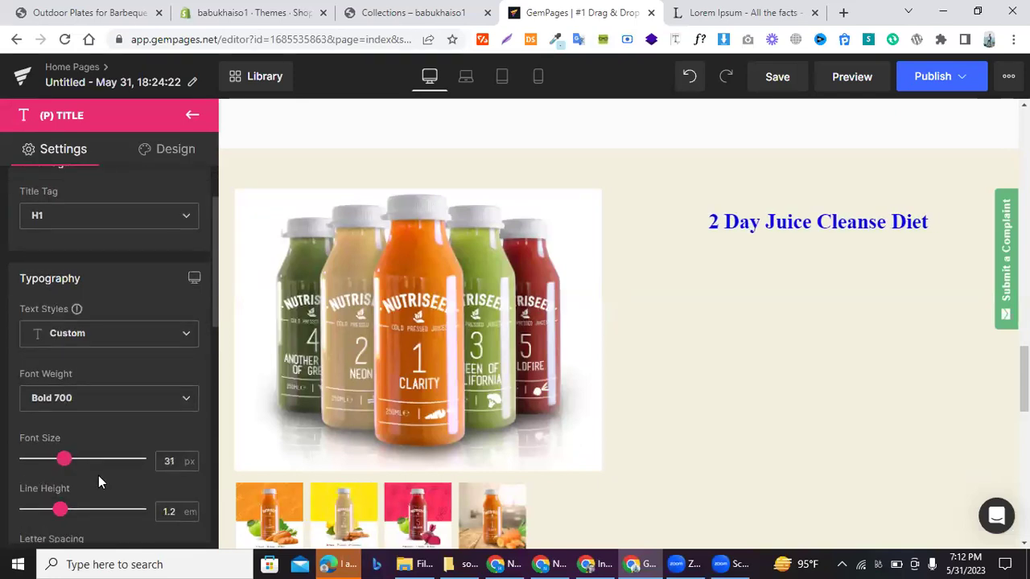
- Left-align the product title and return to the element list
scroll(98, 476, down, 5)
scroll(98, 475, down, 2)
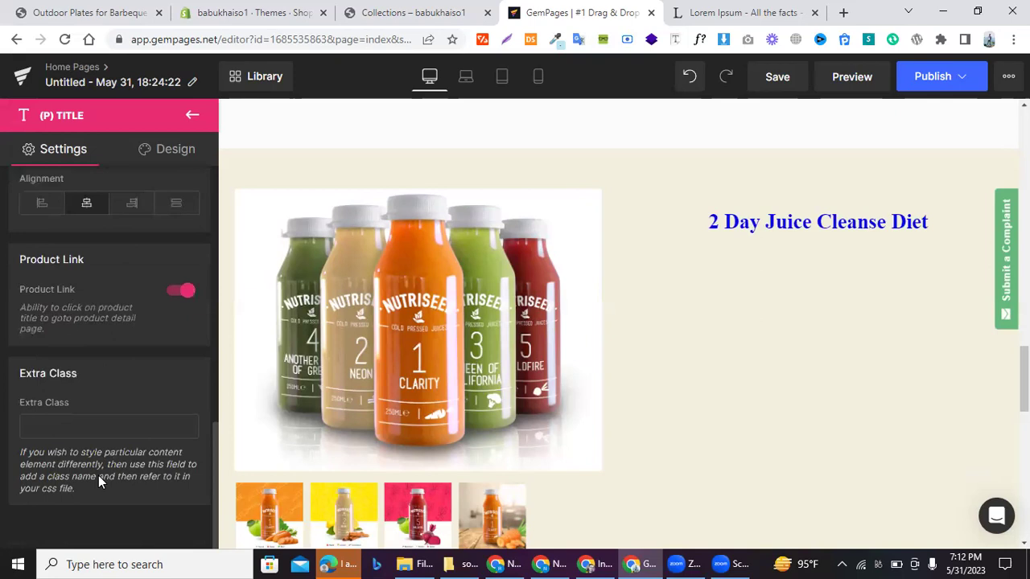
click(43, 206)
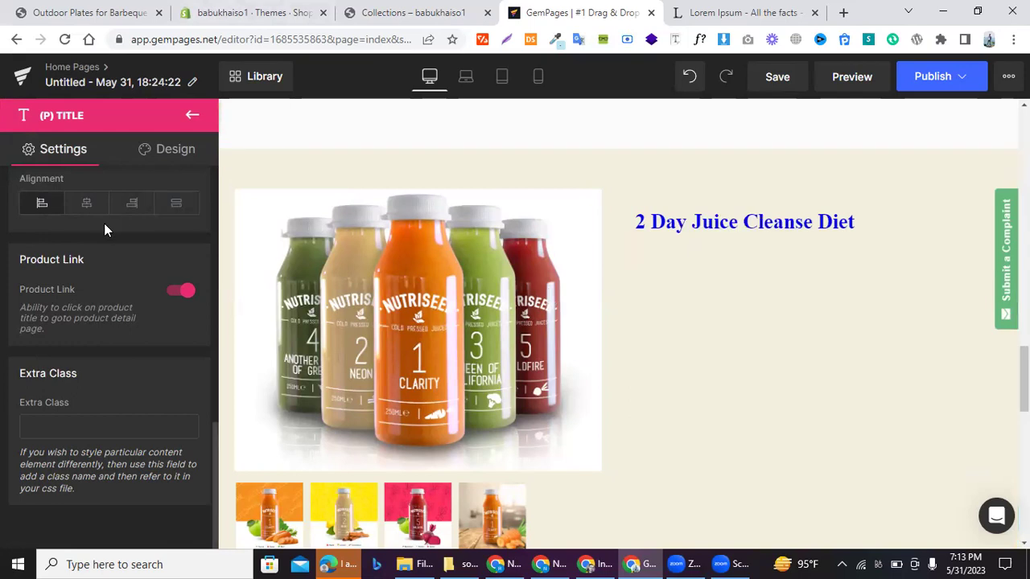
scroll(104, 223, up, 6)
click(192, 115)
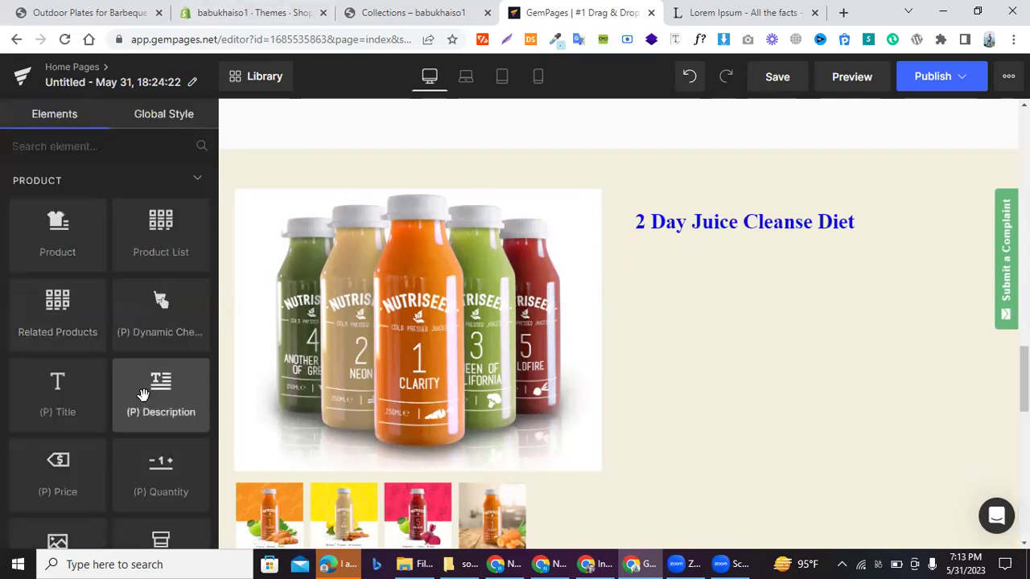
- Add a (P) Description element below the product title and left-align its text
drag(465, 308, 653, 326)
drag(136, 409, 695, 242)
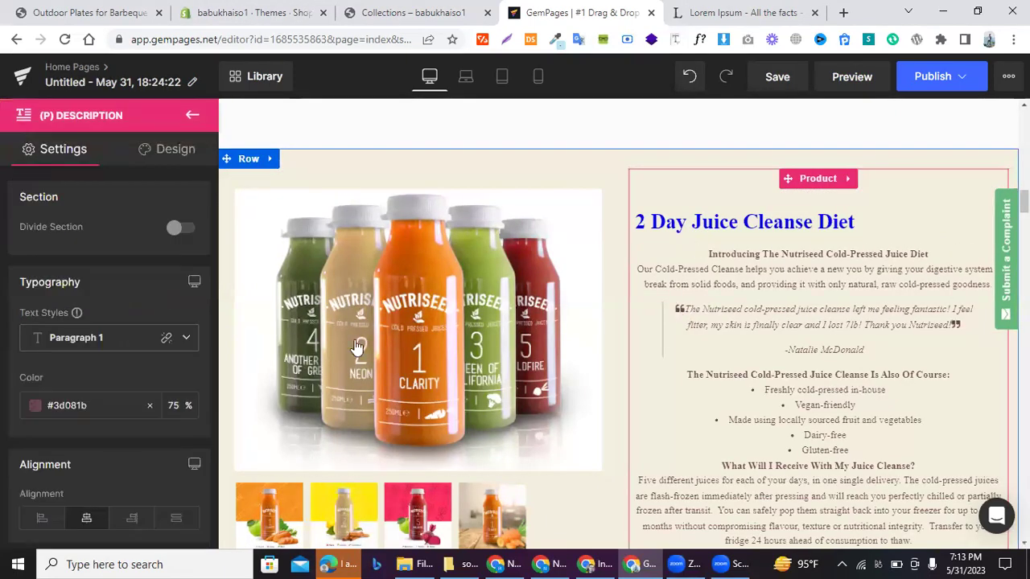
scroll(45, 375, down, 4)
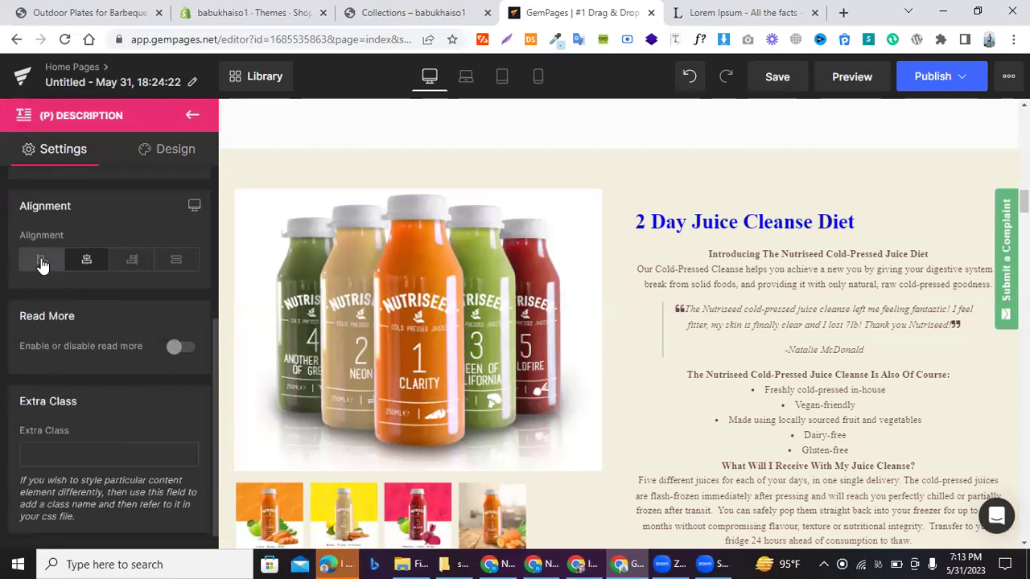
click(42, 263)
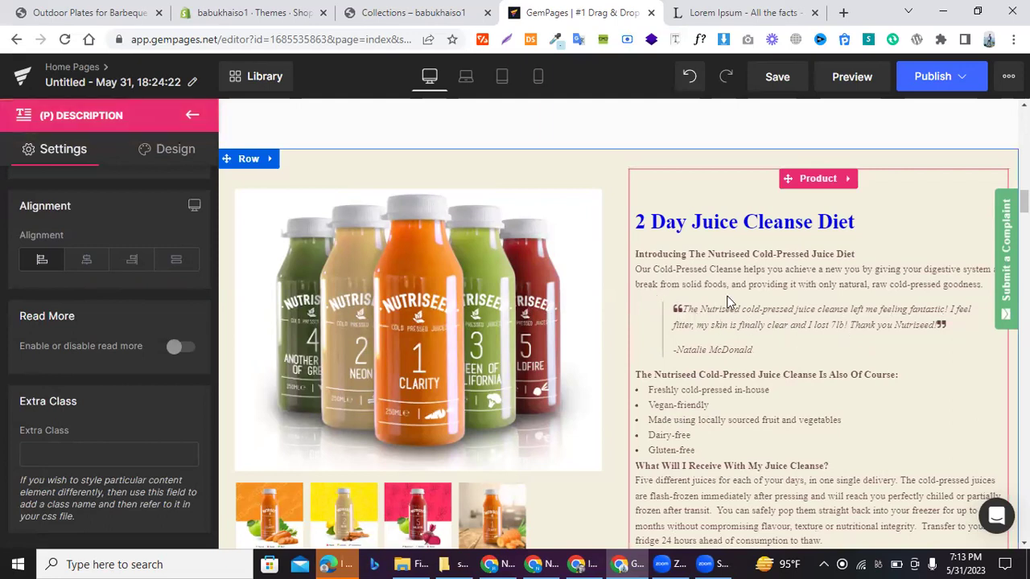
- Examine the length and content of the product description beside the image gallery
scroll(727, 303, down, 3)
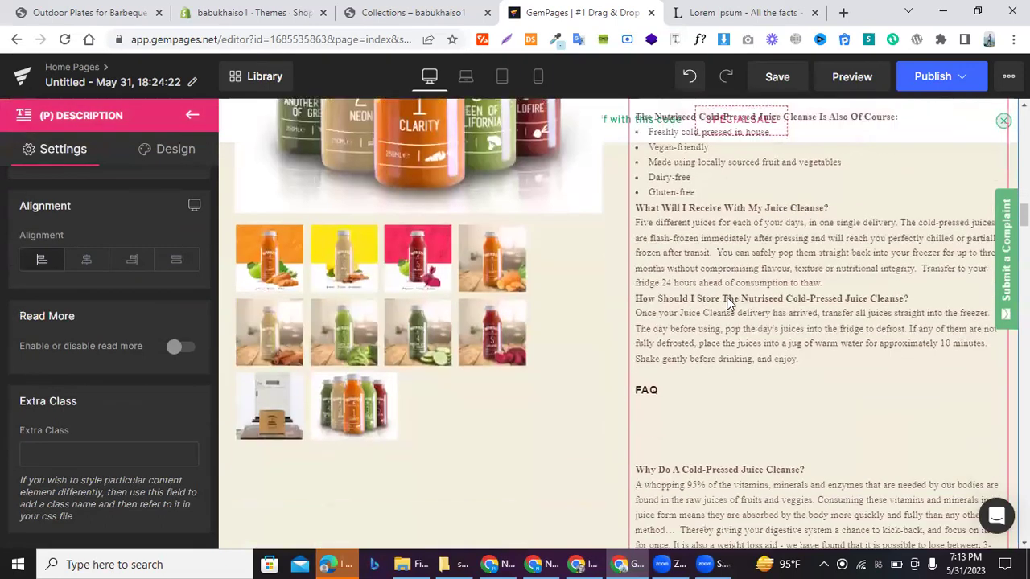
scroll(726, 303, up, 3)
scroll(727, 303, down, 15)
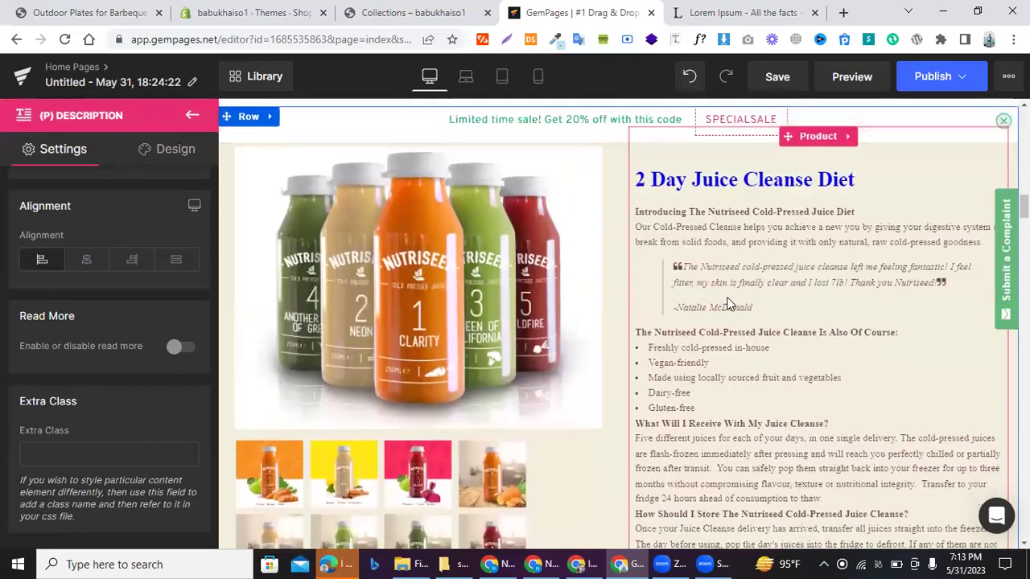
scroll(726, 303, down, 5)
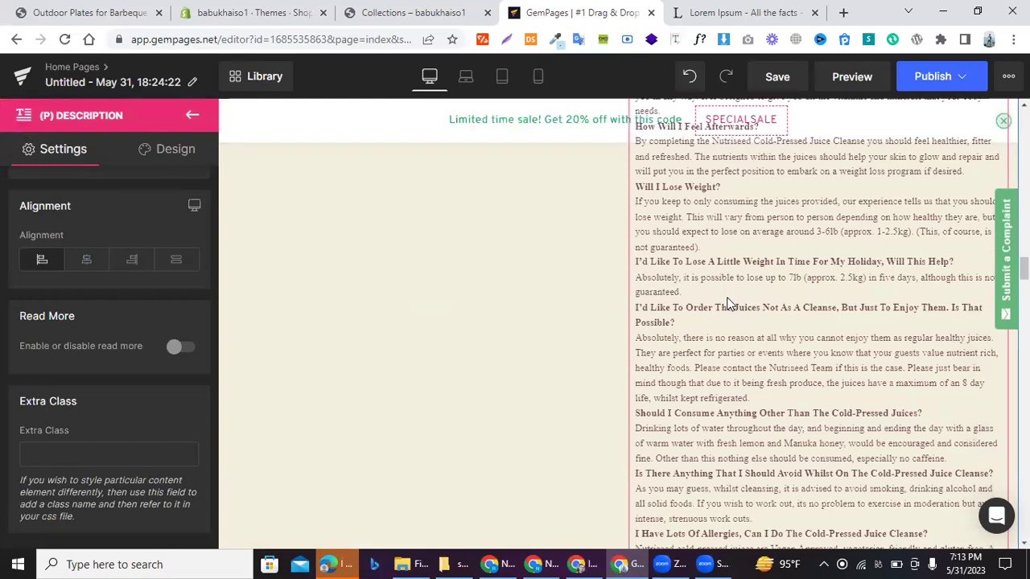
scroll(727, 303, up, 9)
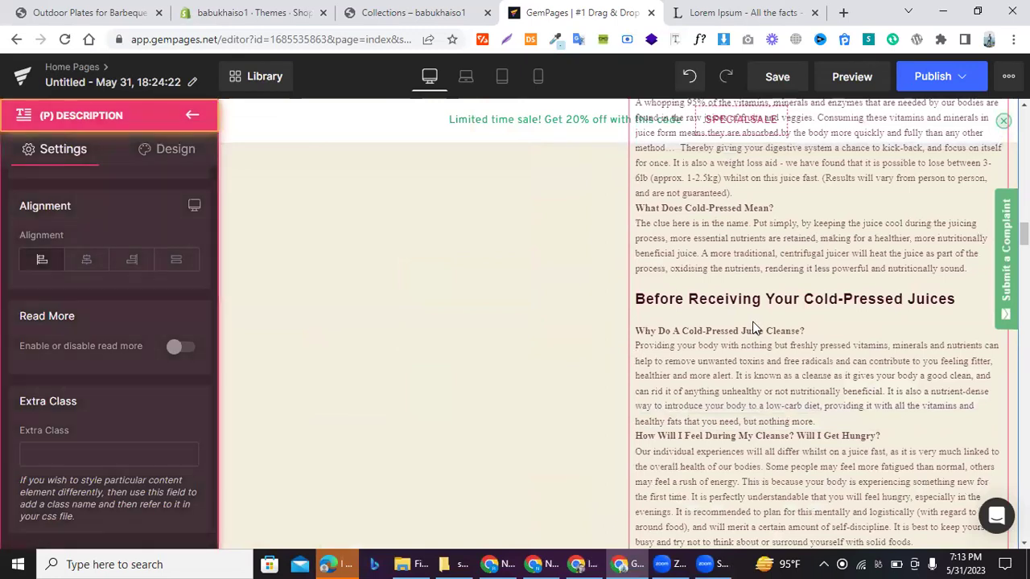
click(251, 12)
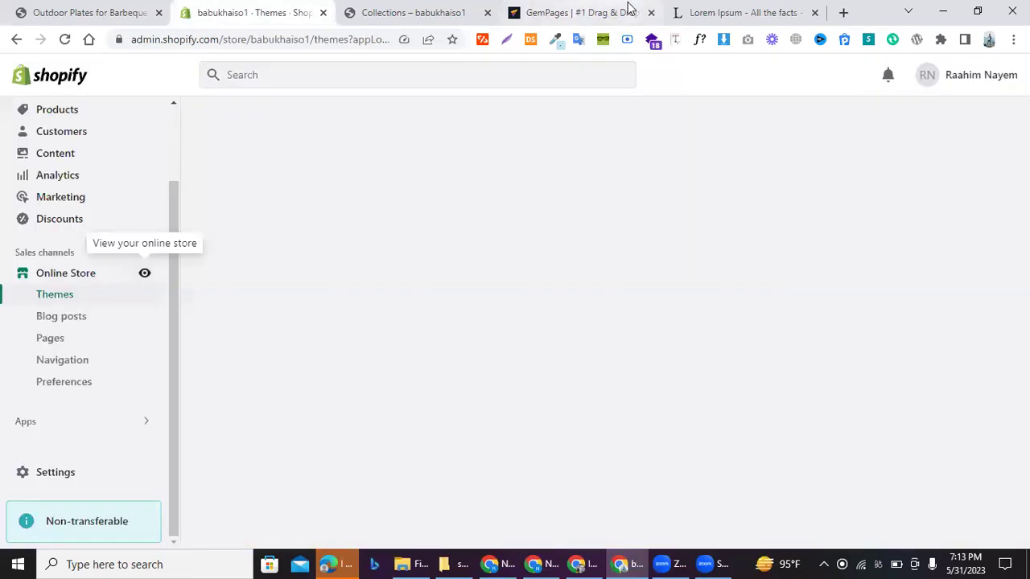
click(757, 8)
click(575, 8)
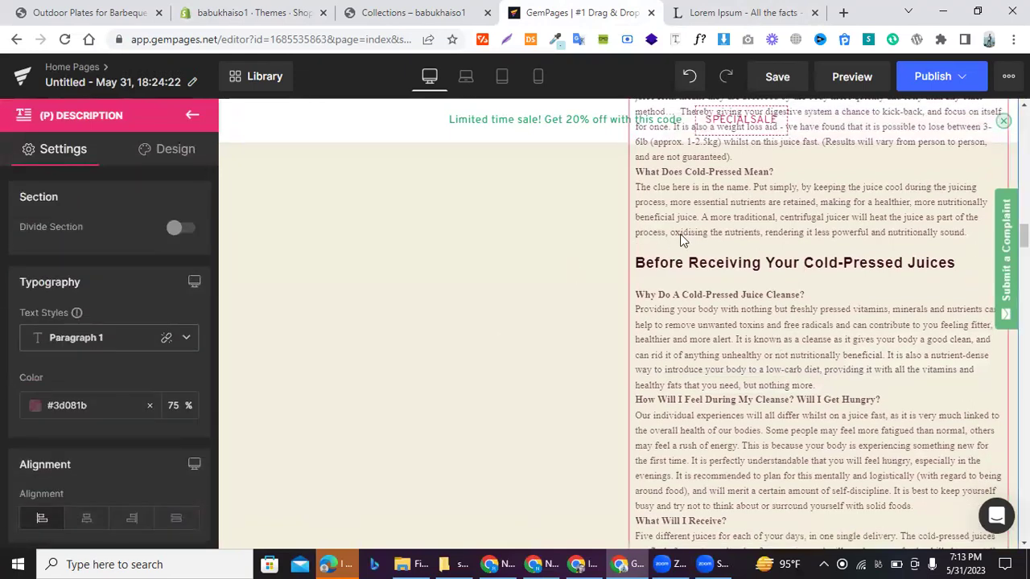
scroll(680, 241, up, 3)
scroll(680, 241, up, 6)
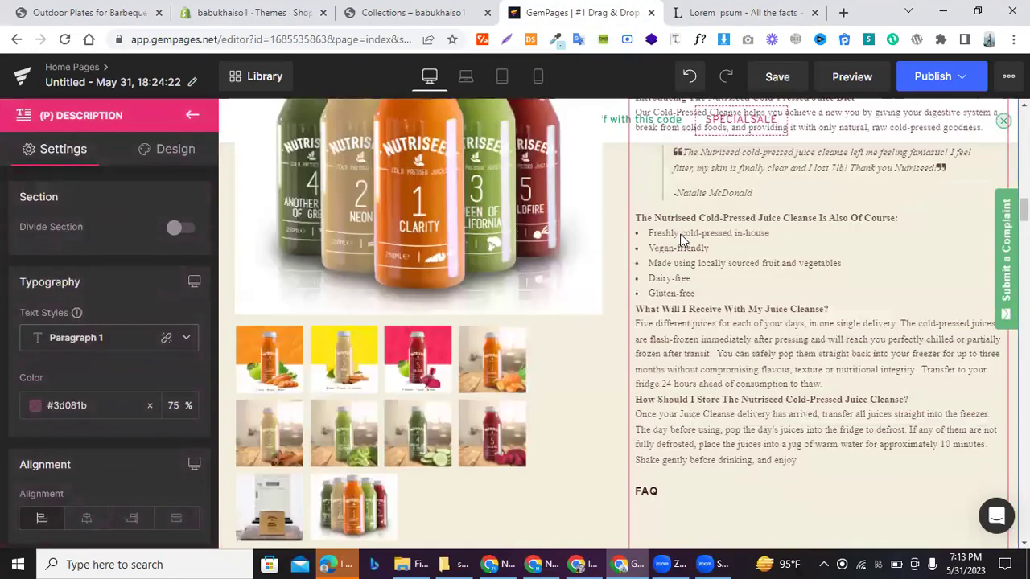
mouse_move(729, 321)
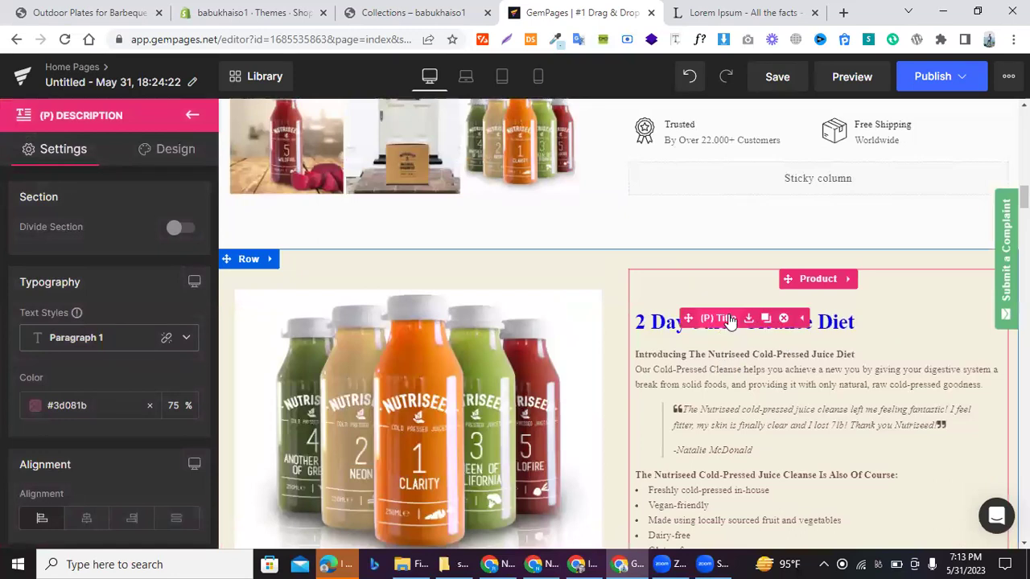
click(783, 319)
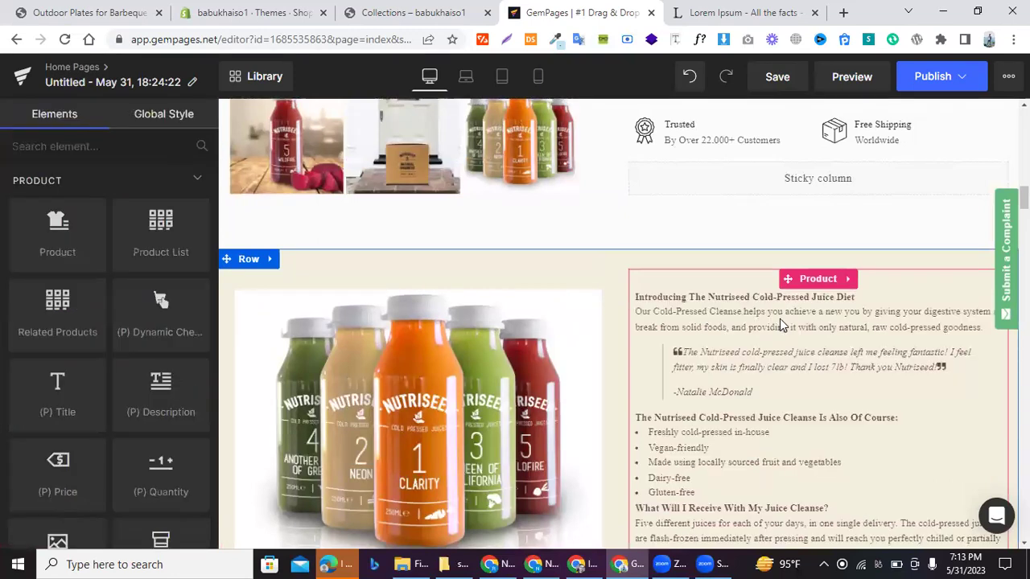
key(ctrl+z)
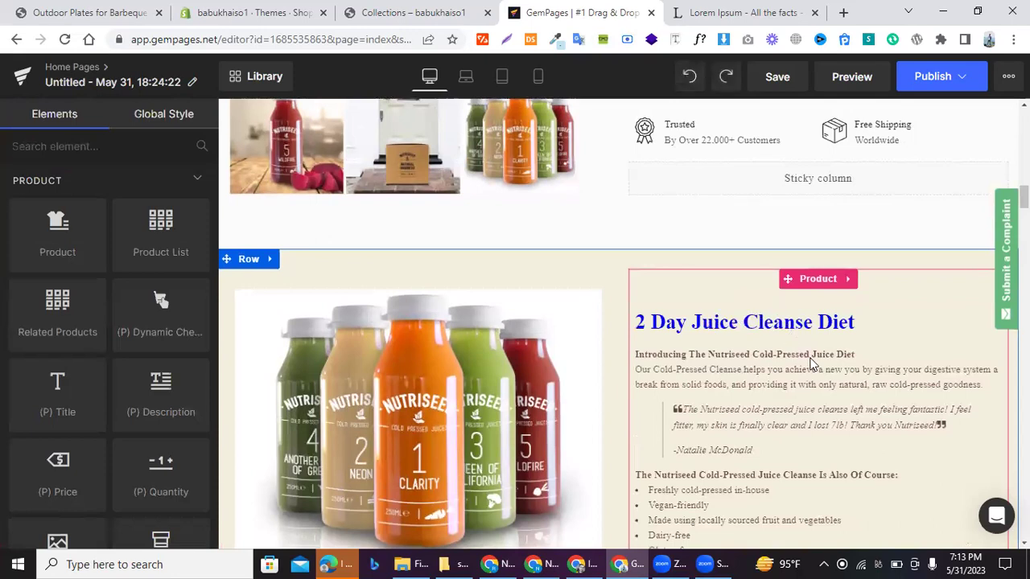
click(806, 375)
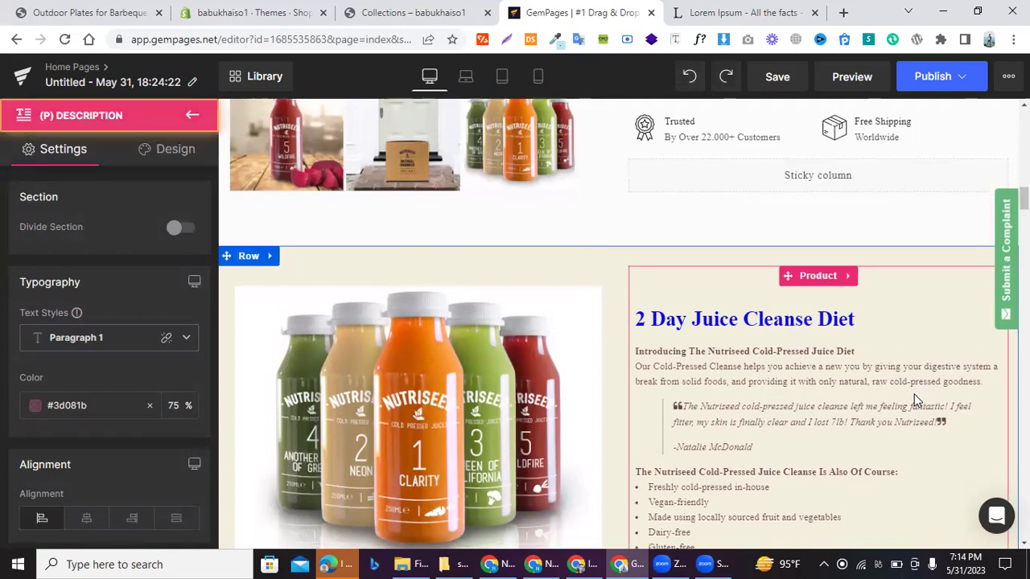
scroll(913, 400, down, 5)
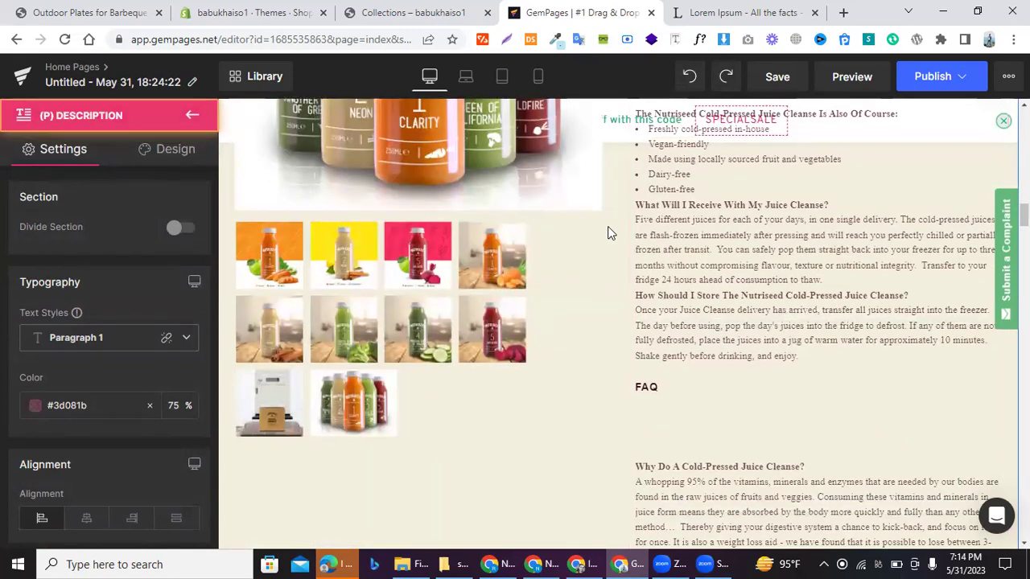
scroll(711, 284, up, 3)
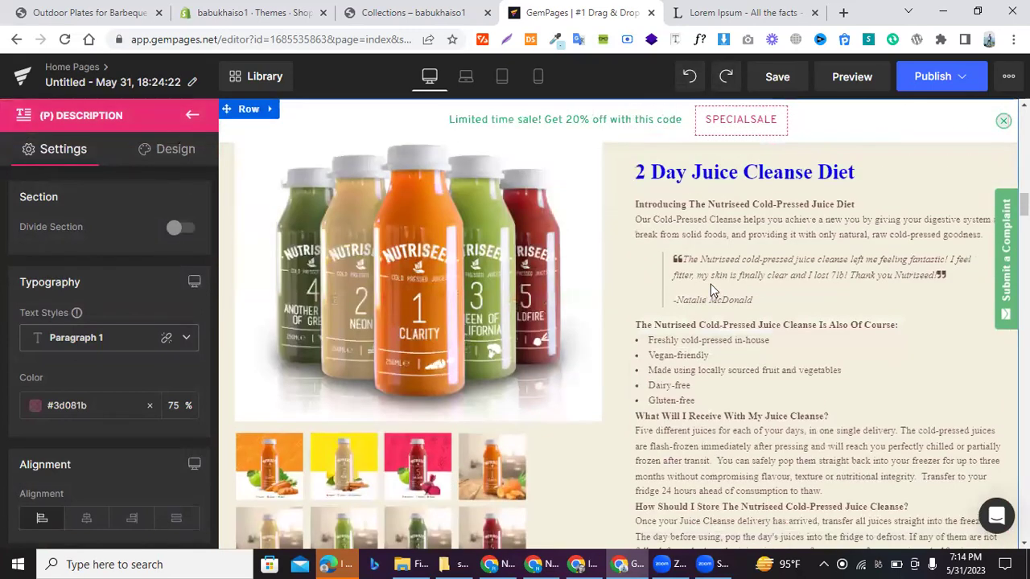
click(192, 115)
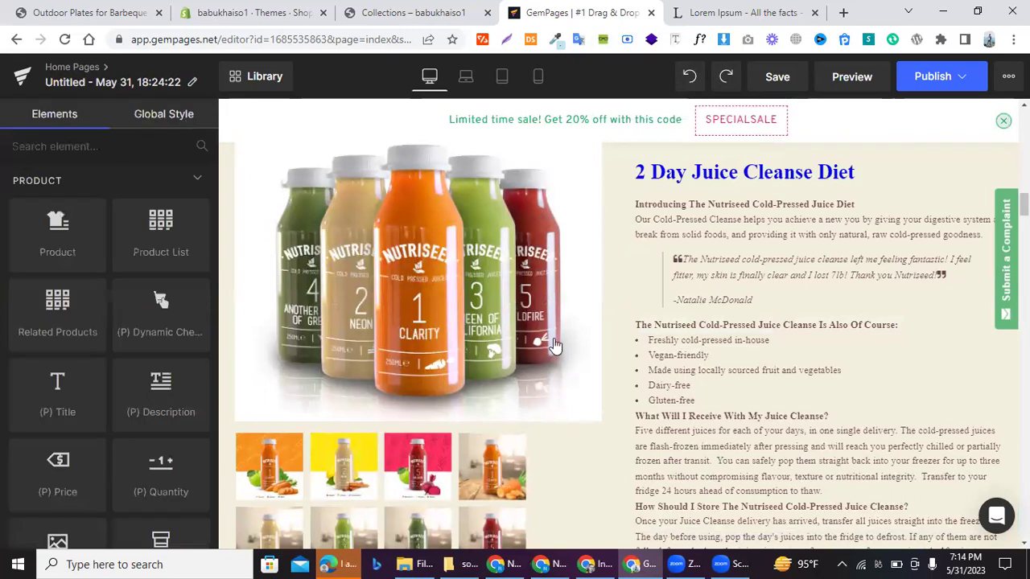
- Delete the (P) Description element below the 2 Day Juice Cleanse Diet title
click(684, 348)
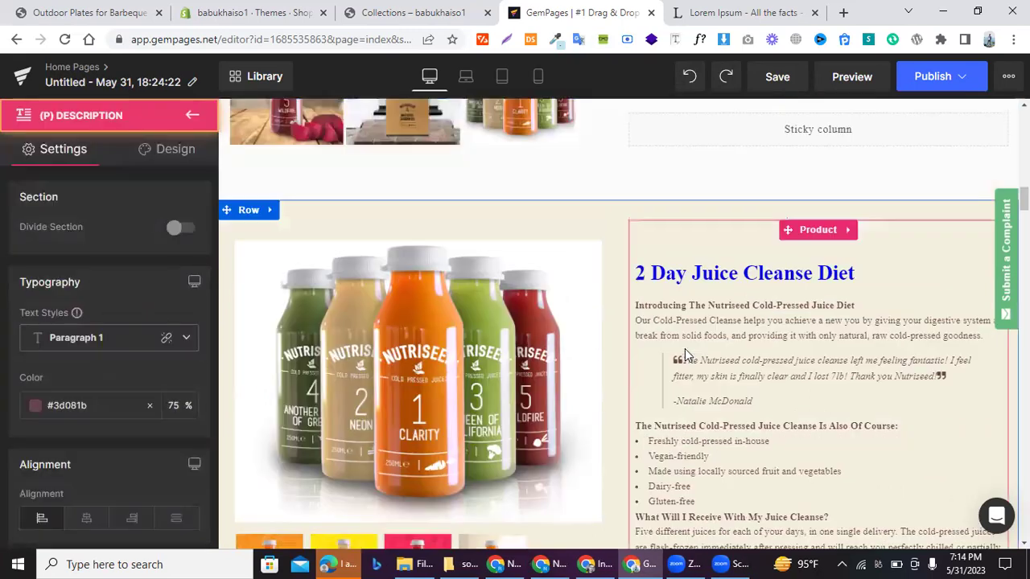
right_click(973, 360)
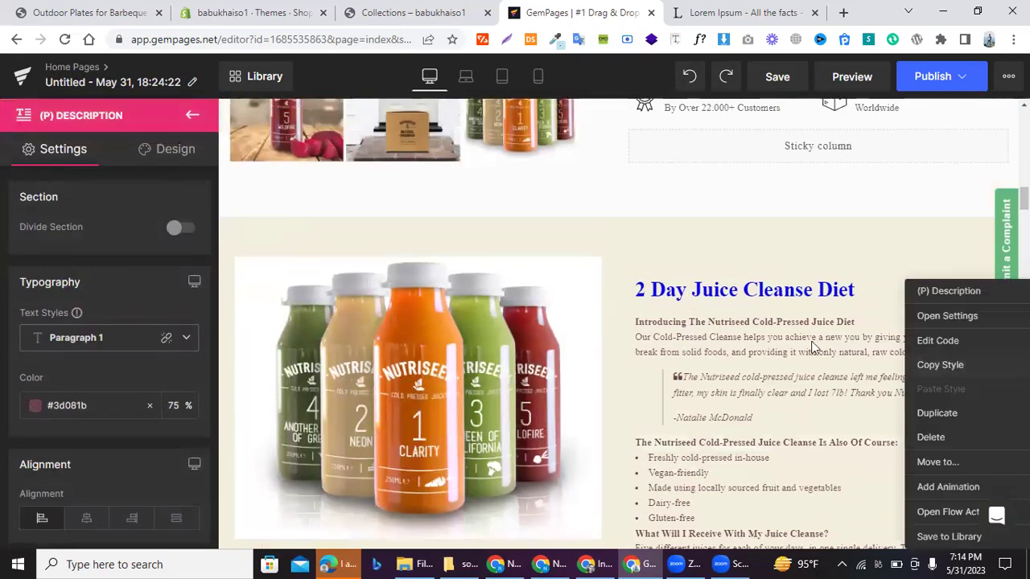
click(792, 411)
right_click(792, 413)
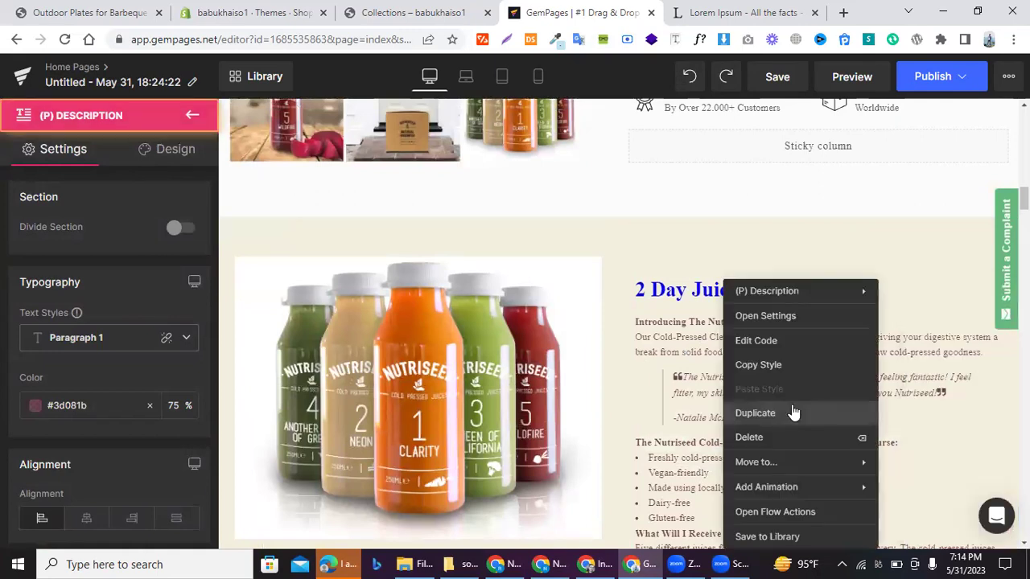
click(778, 439)
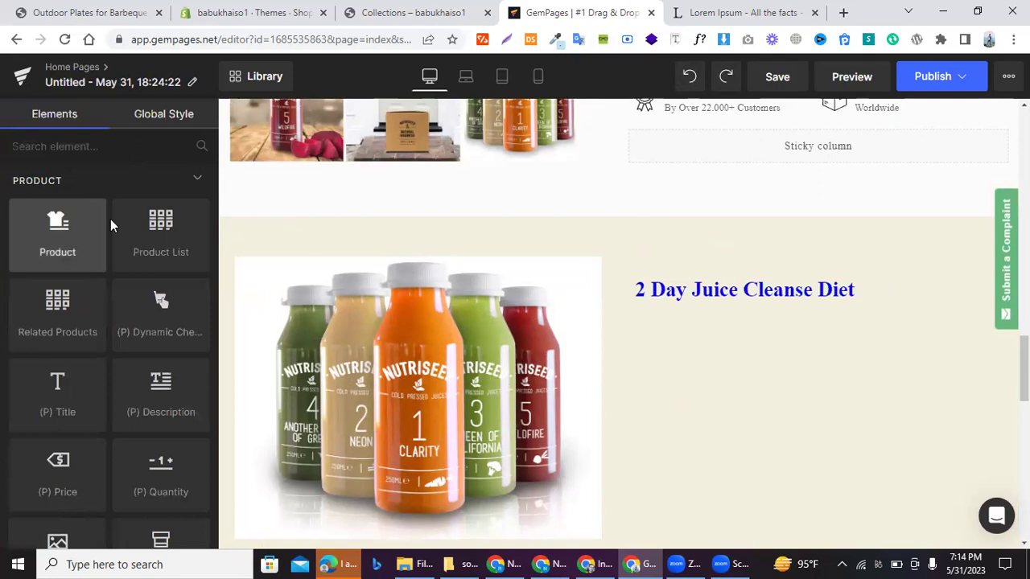
- Add a Text Block with placeholder text below the 2 Day Juice Cleanse Diet title
scroll(53, 225, up, 5)
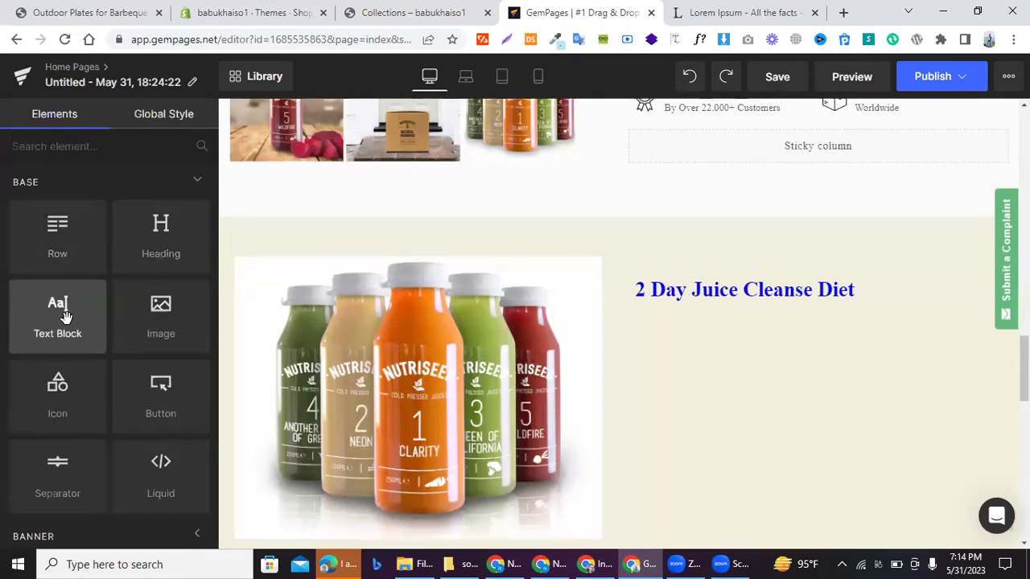
drag(60, 318, 674, 327)
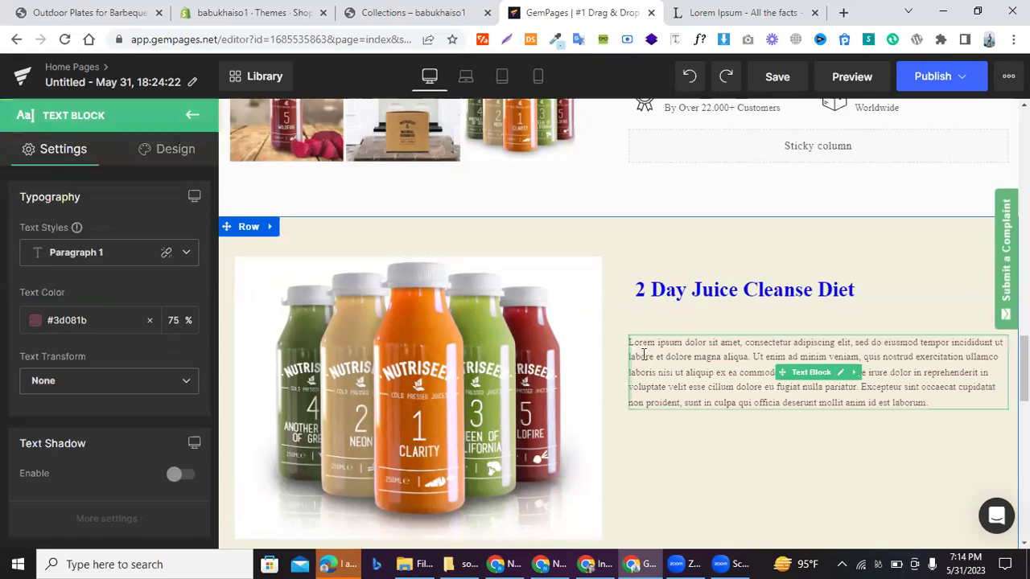
click(646, 355)
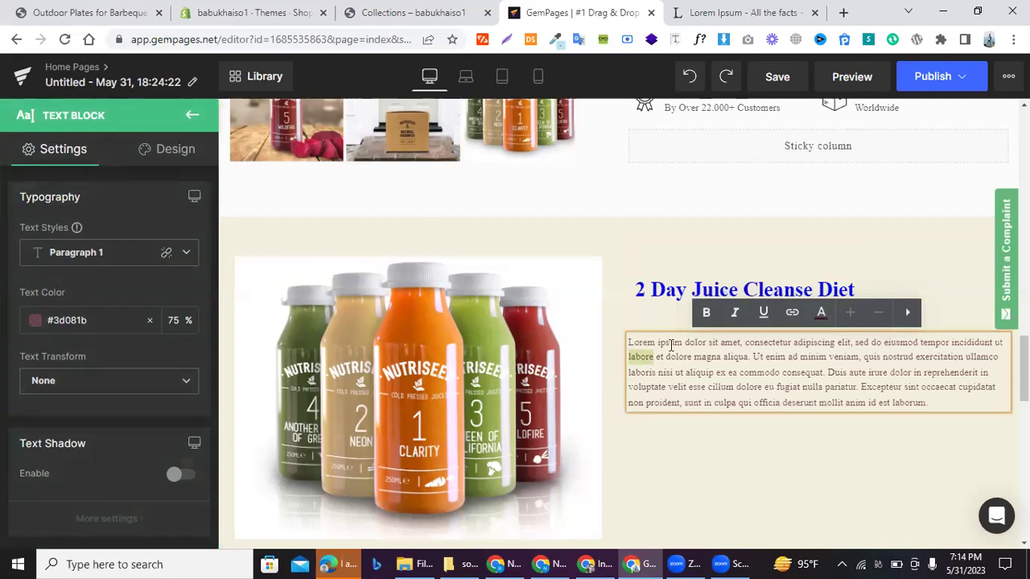
triple_click(664, 347)
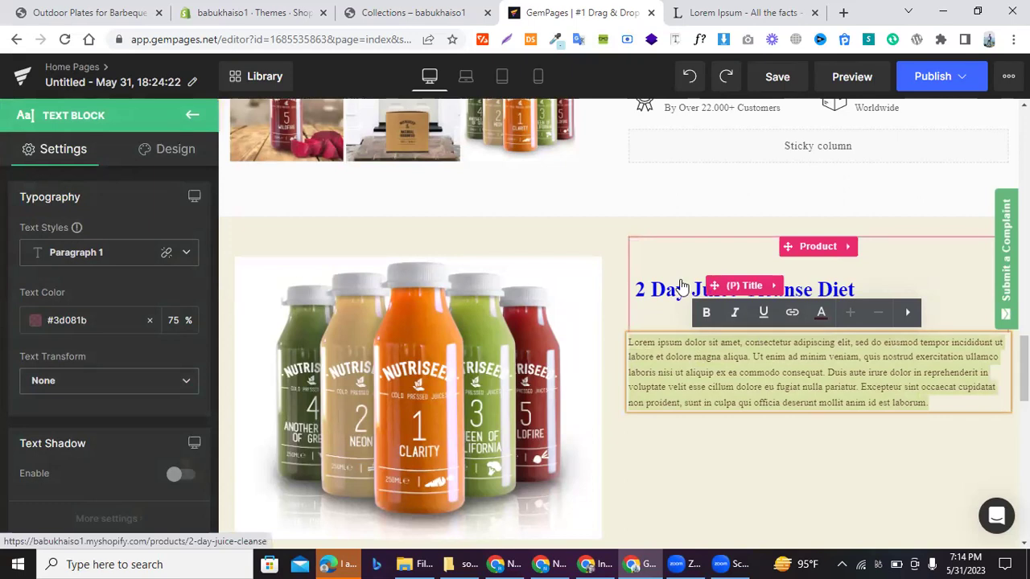
click(656, 344)
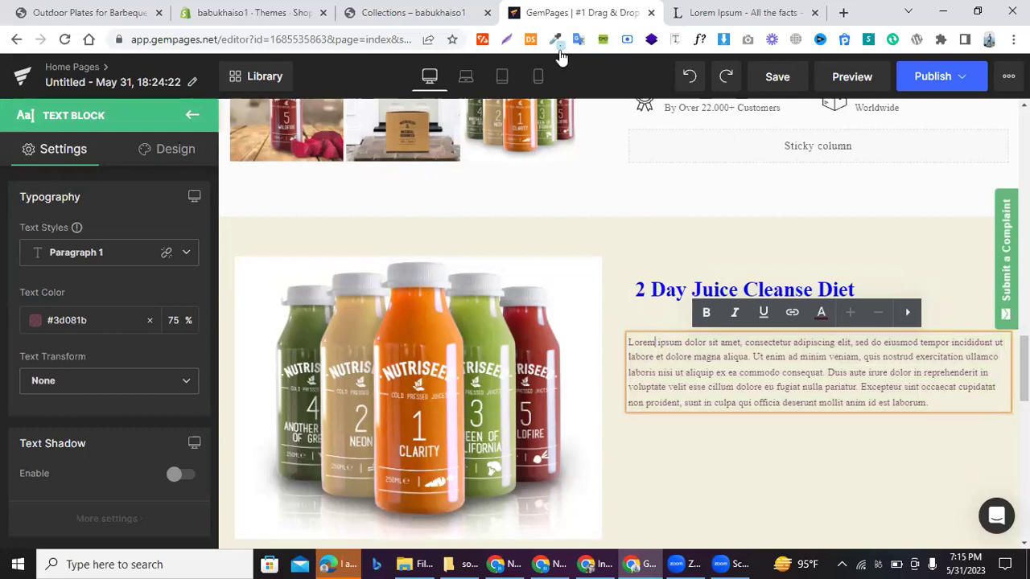
click(676, 359)
click(121, 291)
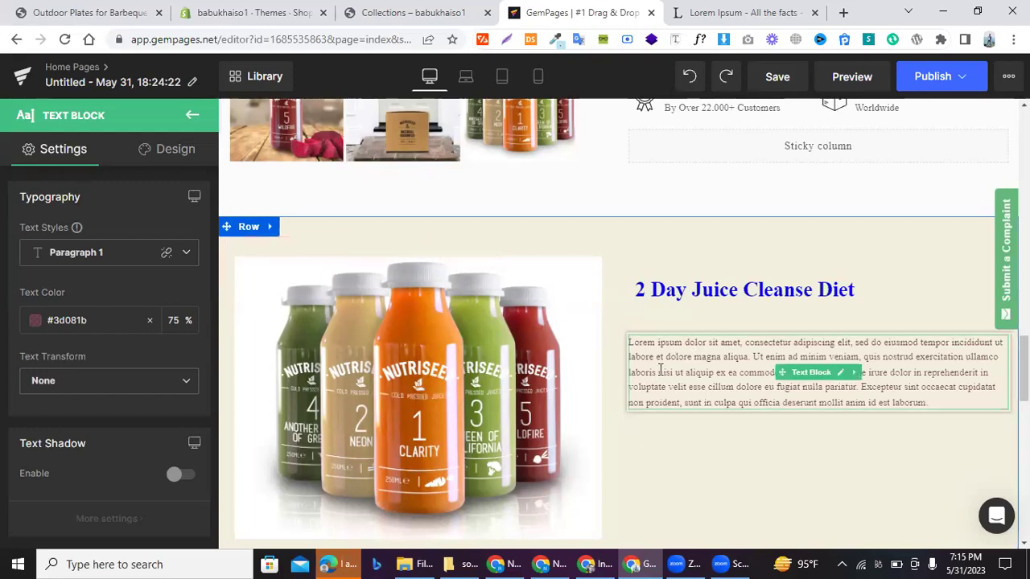
- Add an Icon List Hoz element between the 2 Day Juice Cleanse Diet title and the text block
scroll(626, 294, up, 2)
scroll(671, 251, up, 4)
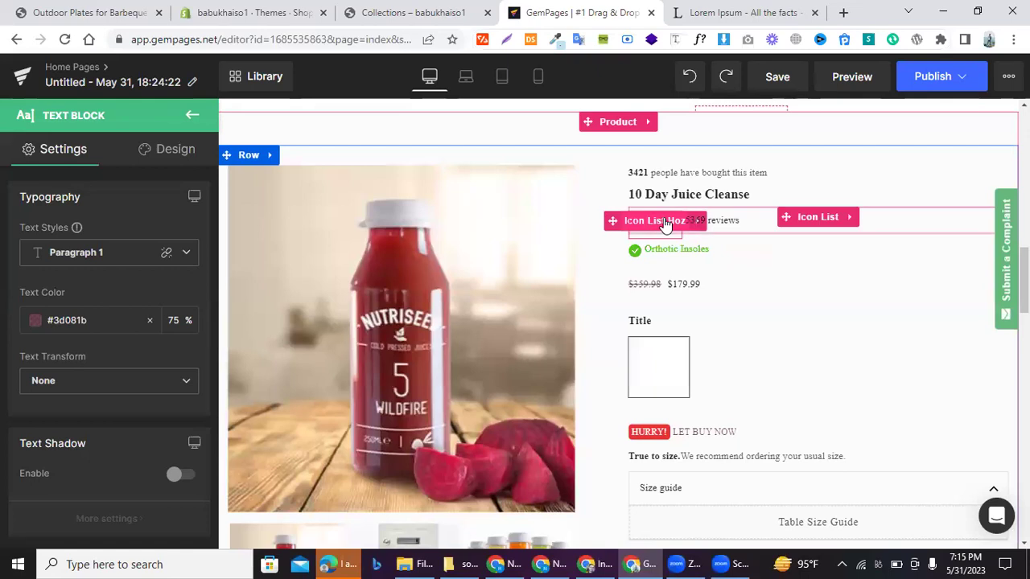
scroll(768, 298, down, 5)
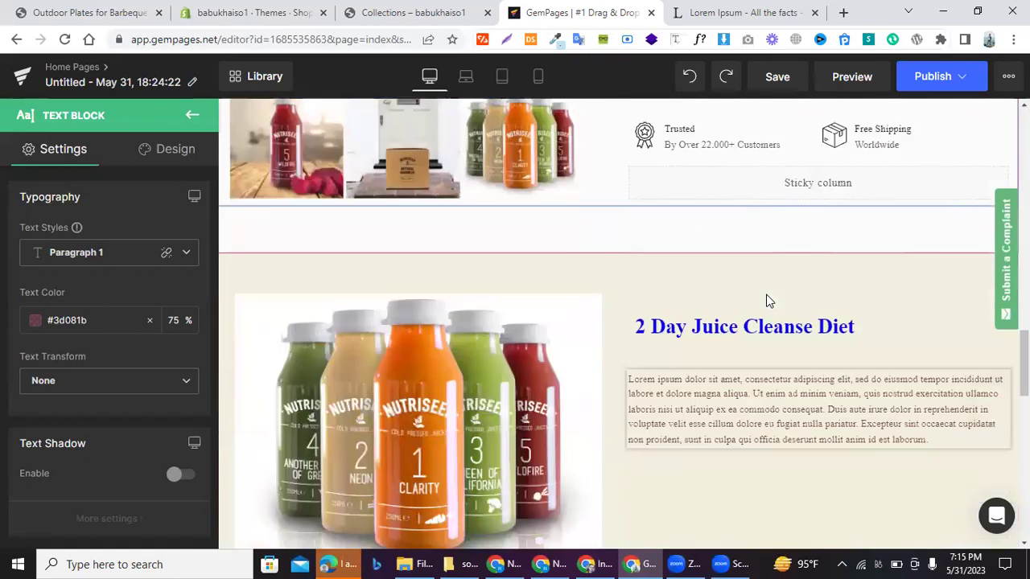
scroll(770, 290, down, 1)
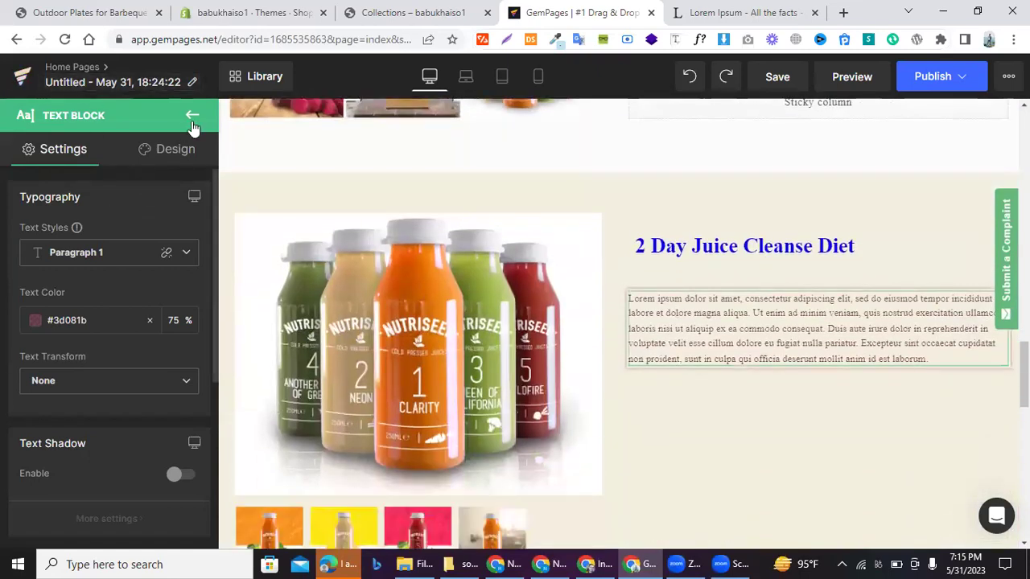
click(193, 117)
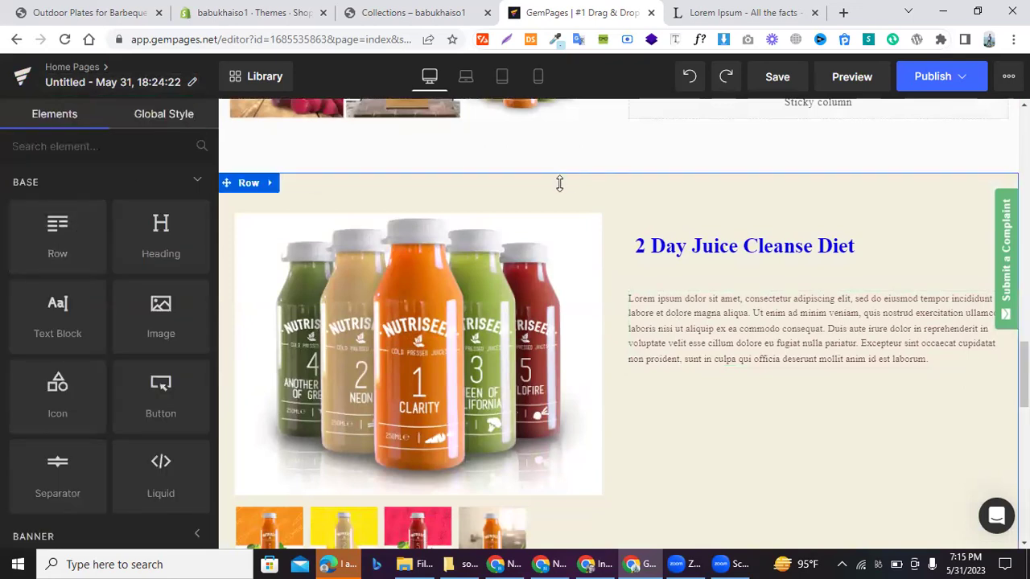
scroll(165, 295, down, 5)
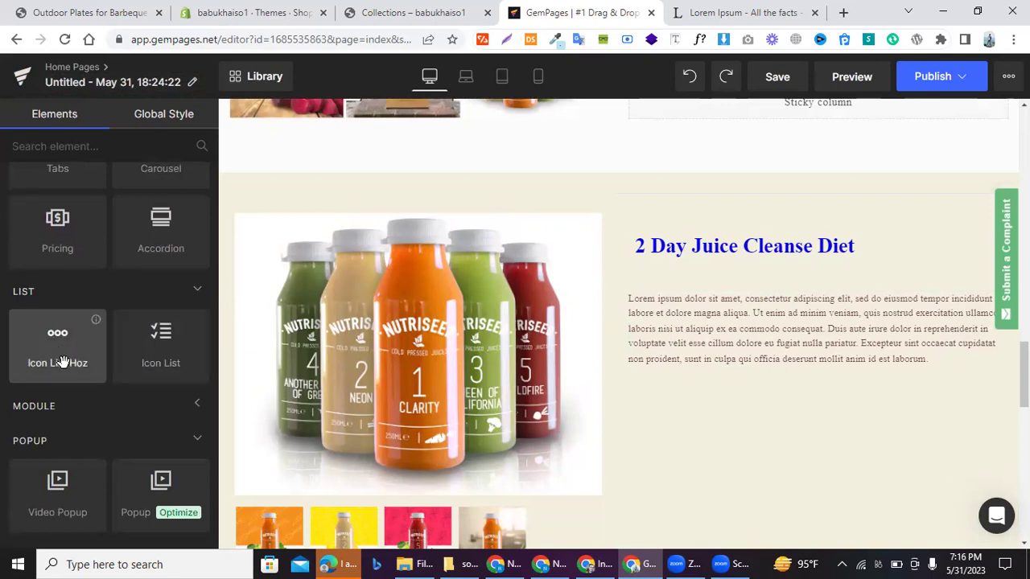
drag(63, 362, 647, 286)
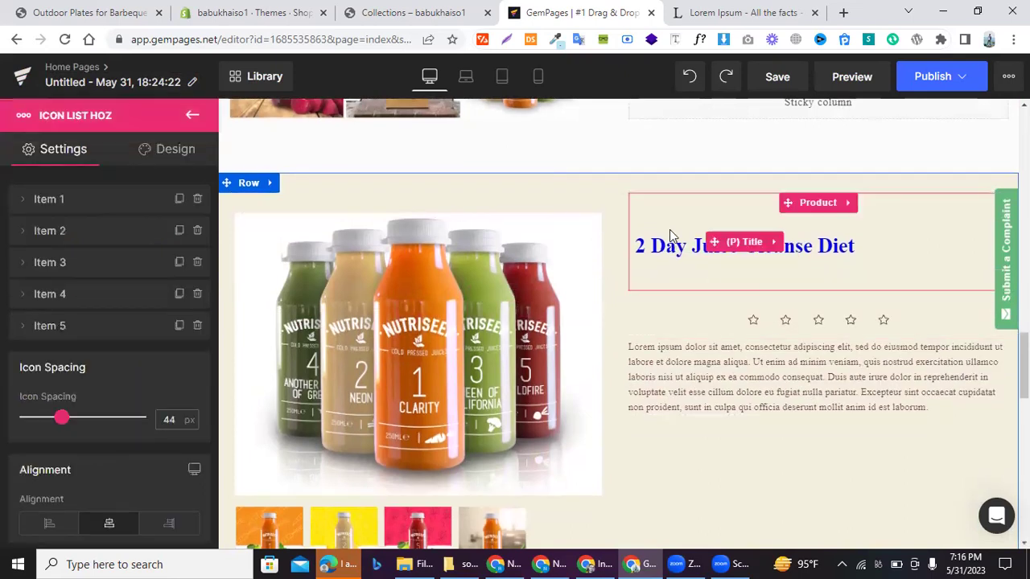
- Examine the item settings and design options of the star rating icon list in the 10 Day Juice Cleanse section
scroll(669, 233, down, 10)
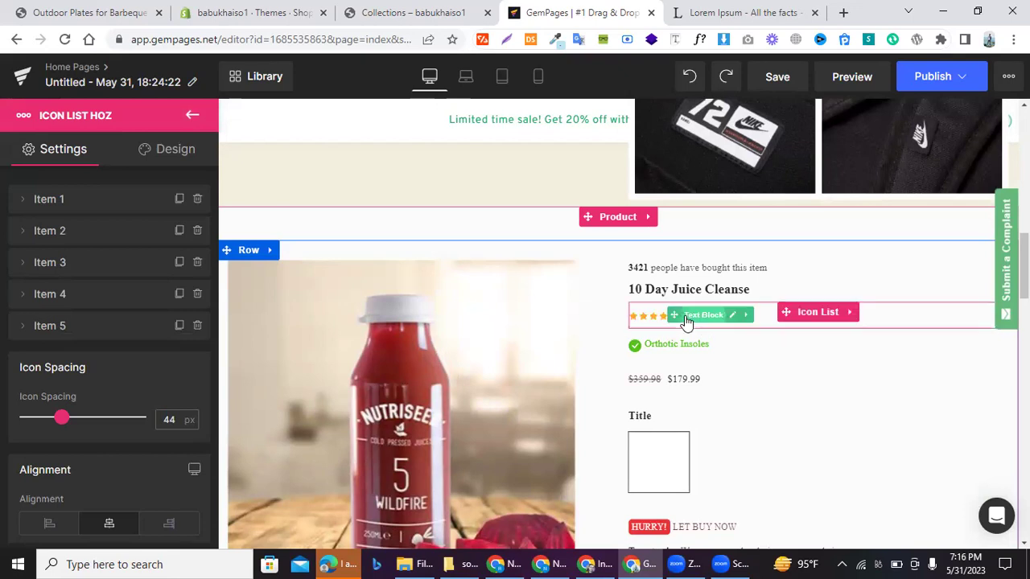
click(686, 320)
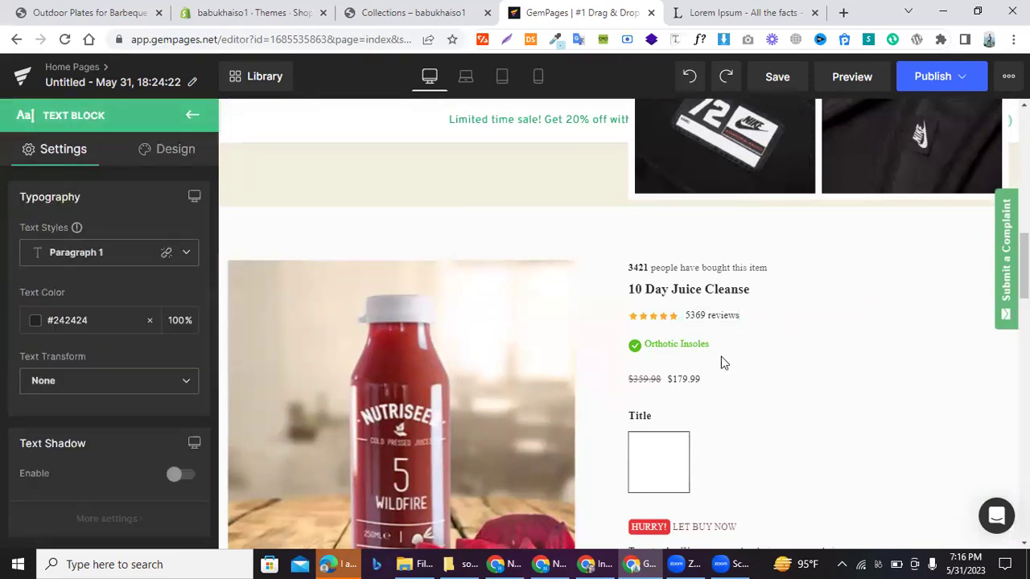
click(698, 320)
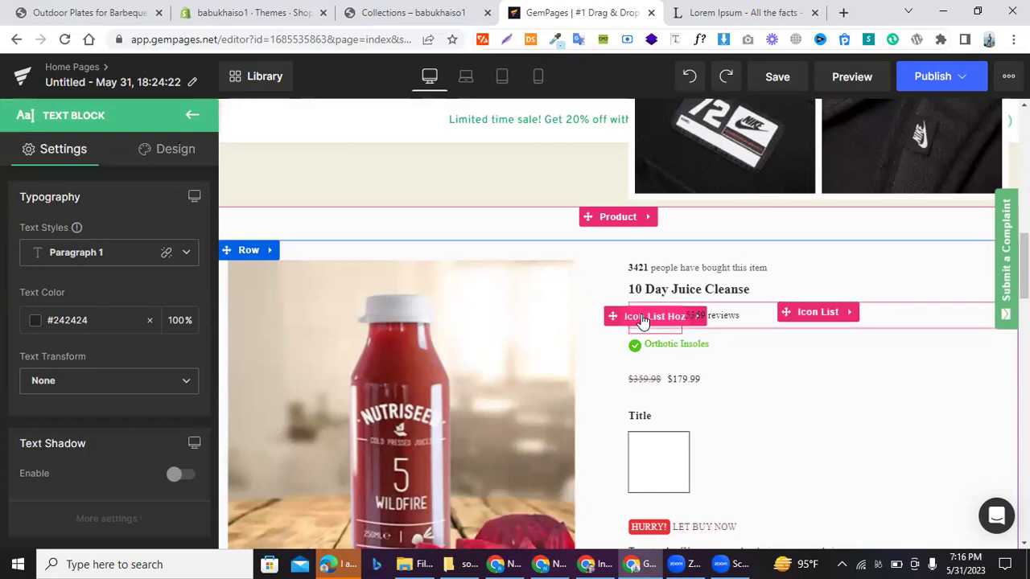
click(641, 320)
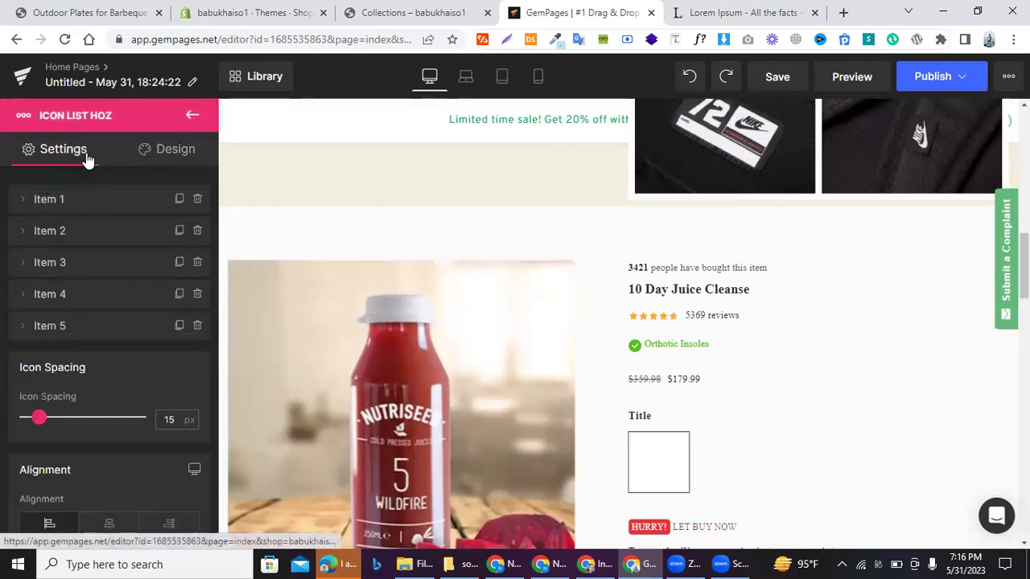
drag(128, 215, 27, 214)
click(24, 199)
click(29, 256)
click(39, 228)
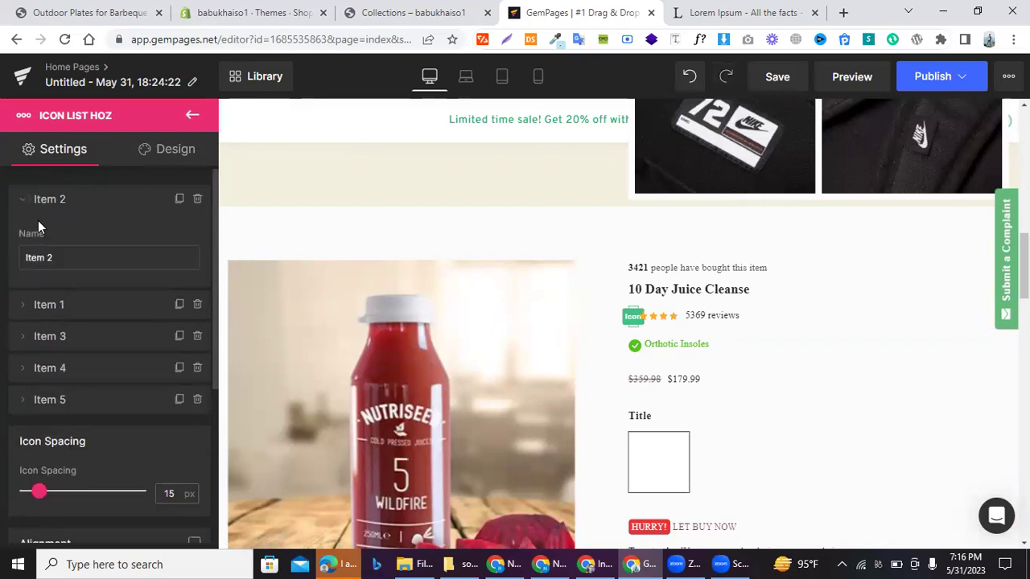
click(28, 307)
click(52, 364)
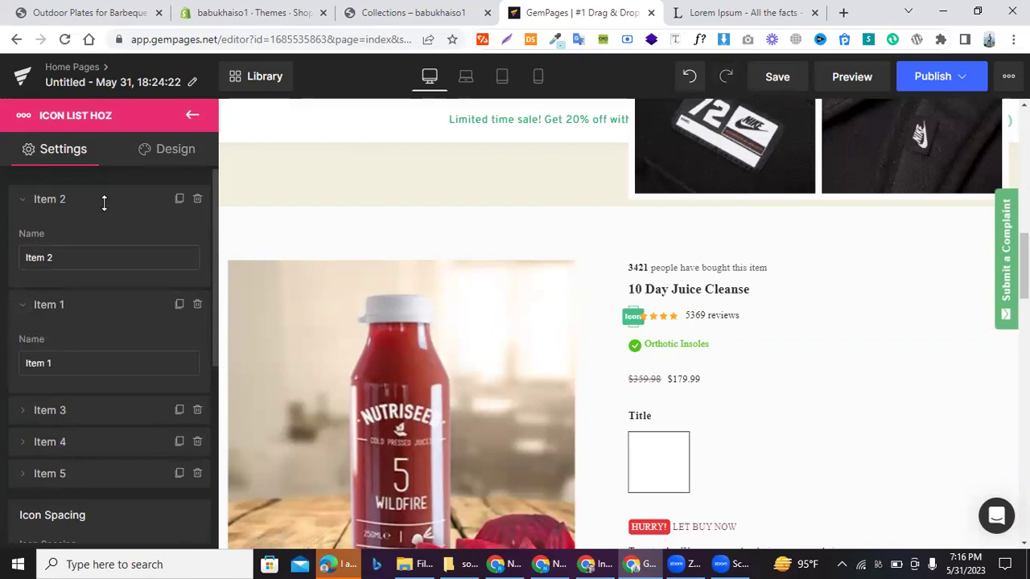
scroll(116, 318, down, 4)
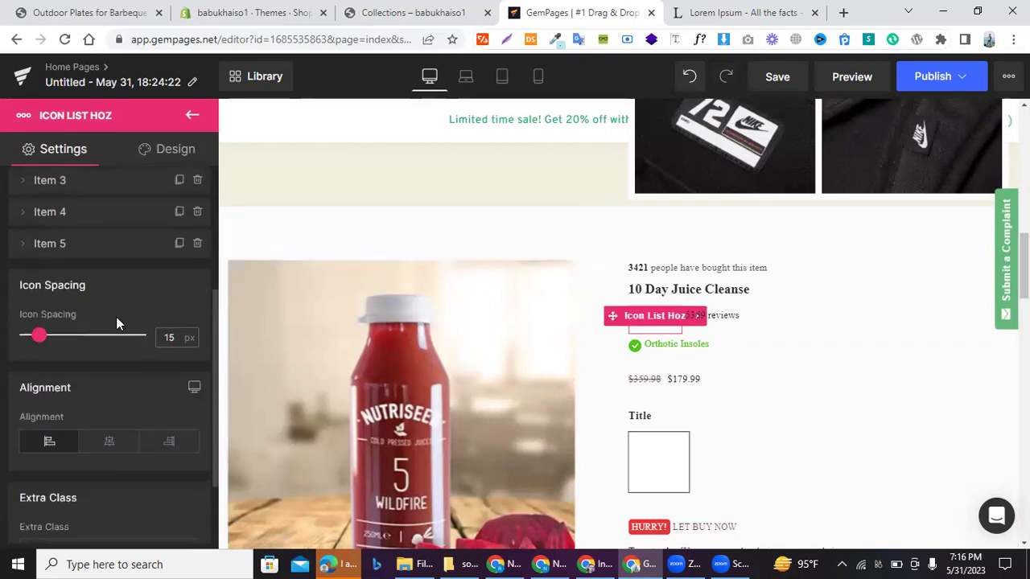
scroll(116, 322, up, 3)
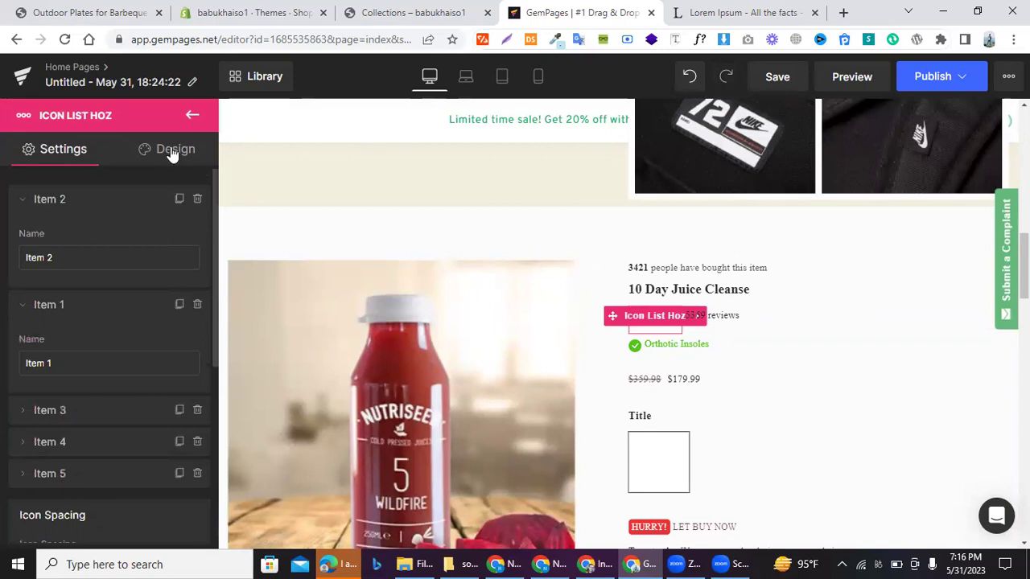
click(169, 150)
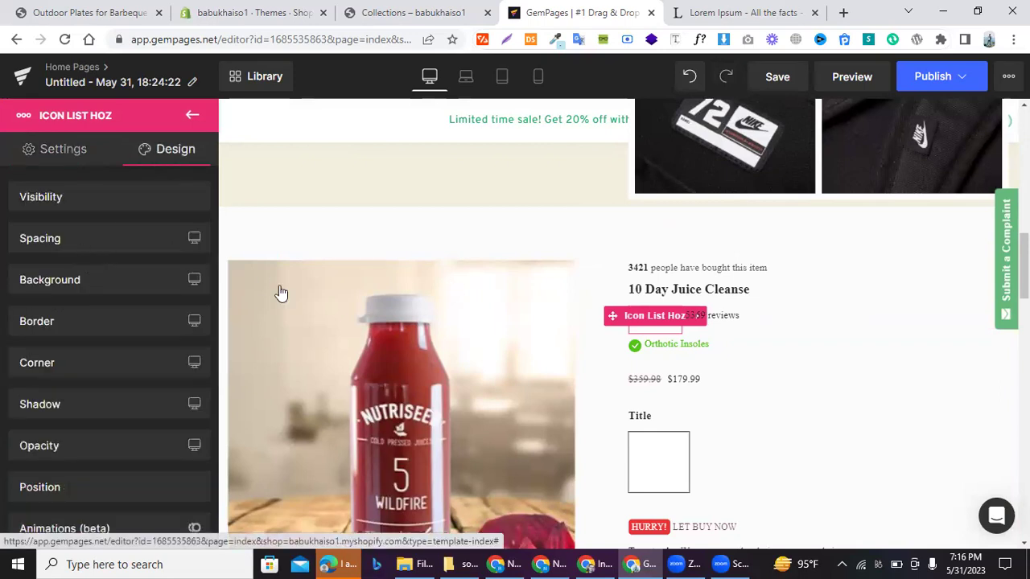
click(97, 298)
scroll(102, 365, down, 3)
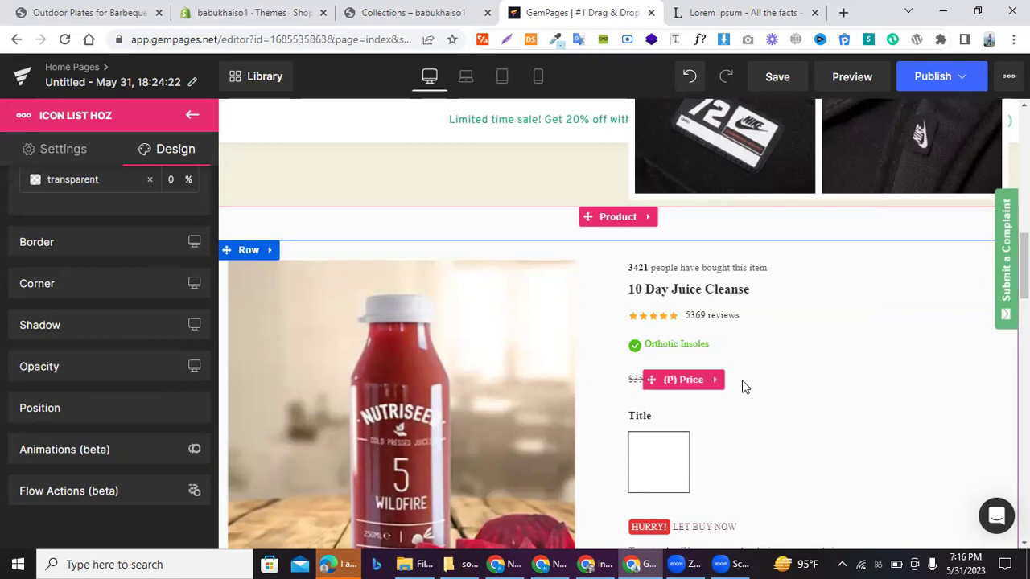
scroll(742, 383, down, 4)
scroll(697, 277, down, 4)
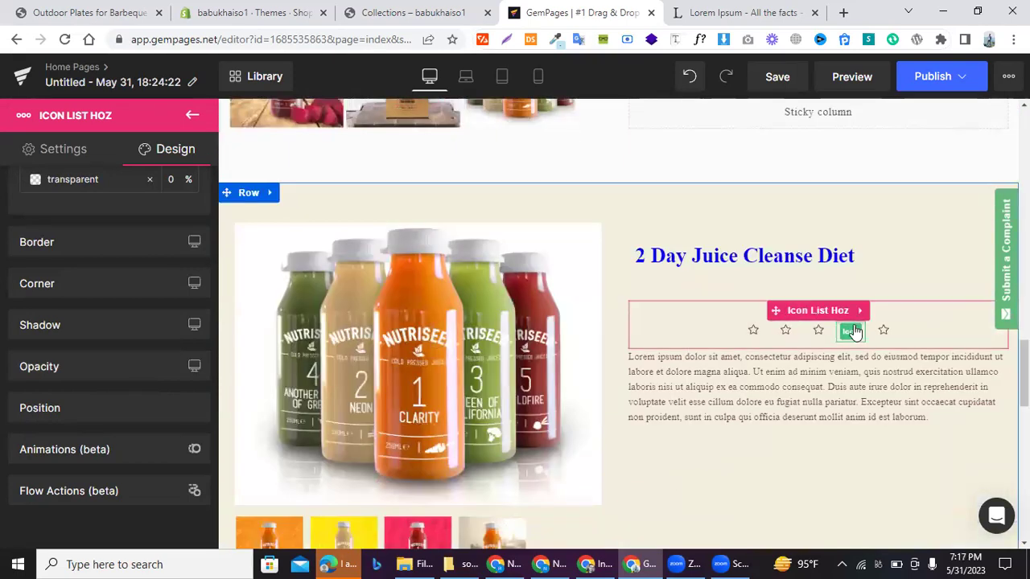
click(749, 332)
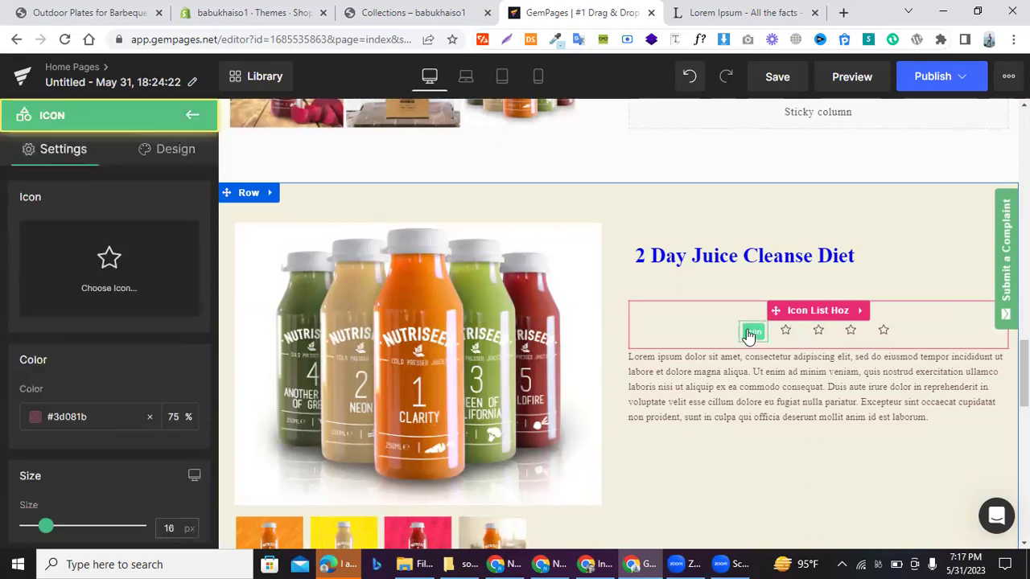
click(109, 266)
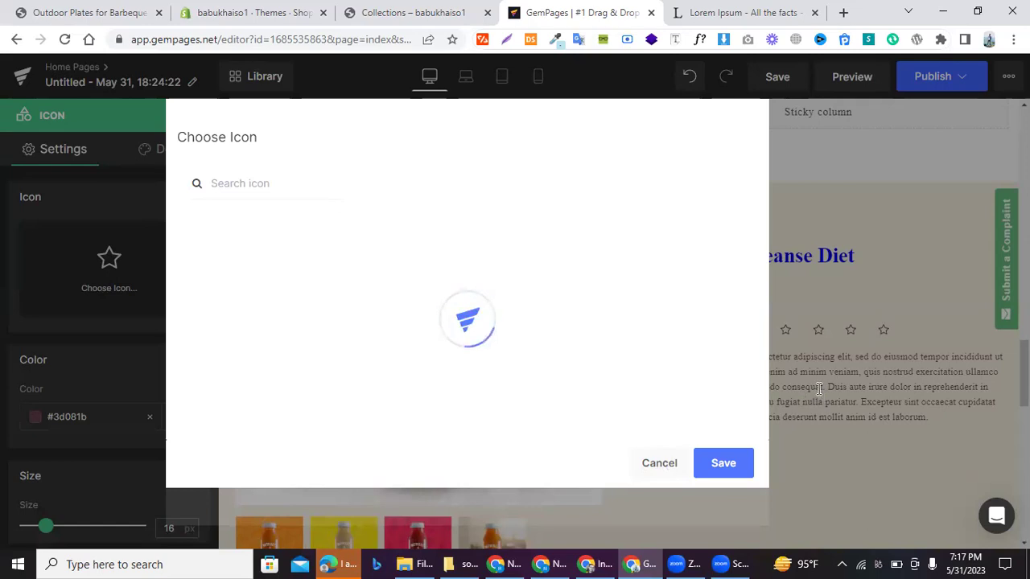
click(659, 465)
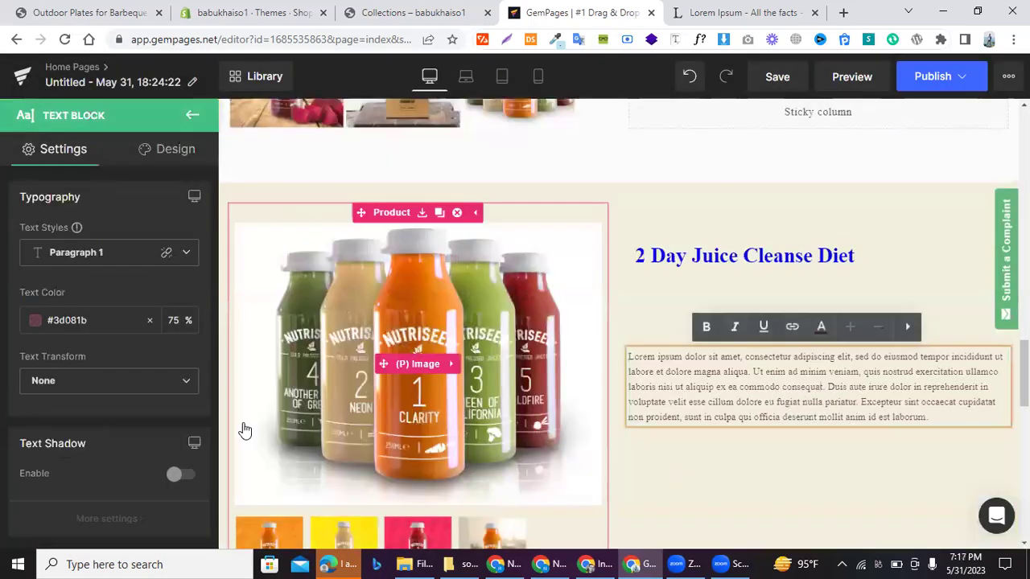
- Set the text color of the text block below the star icons to a custom black
click(31, 321)
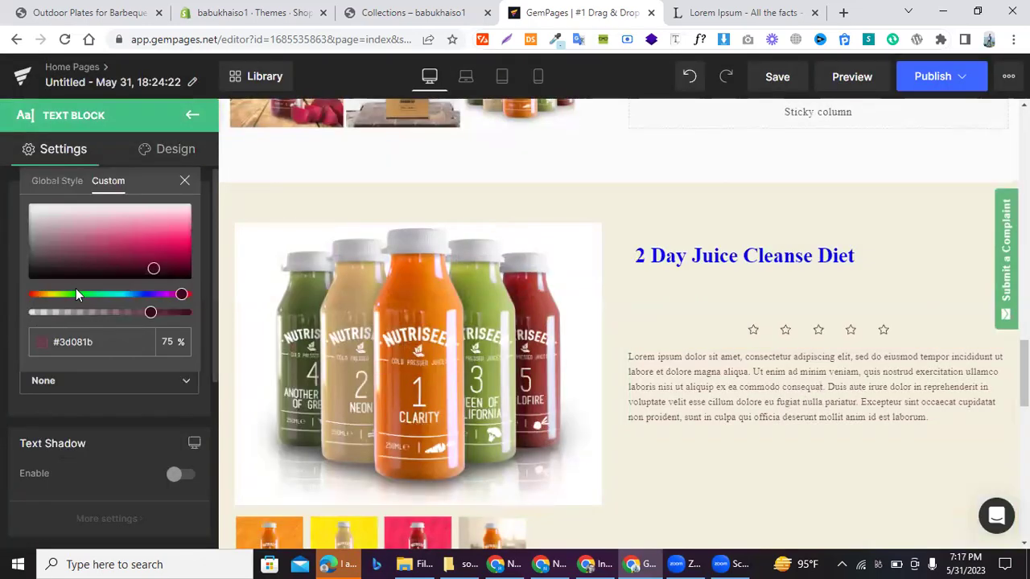
drag(43, 295, 54, 294)
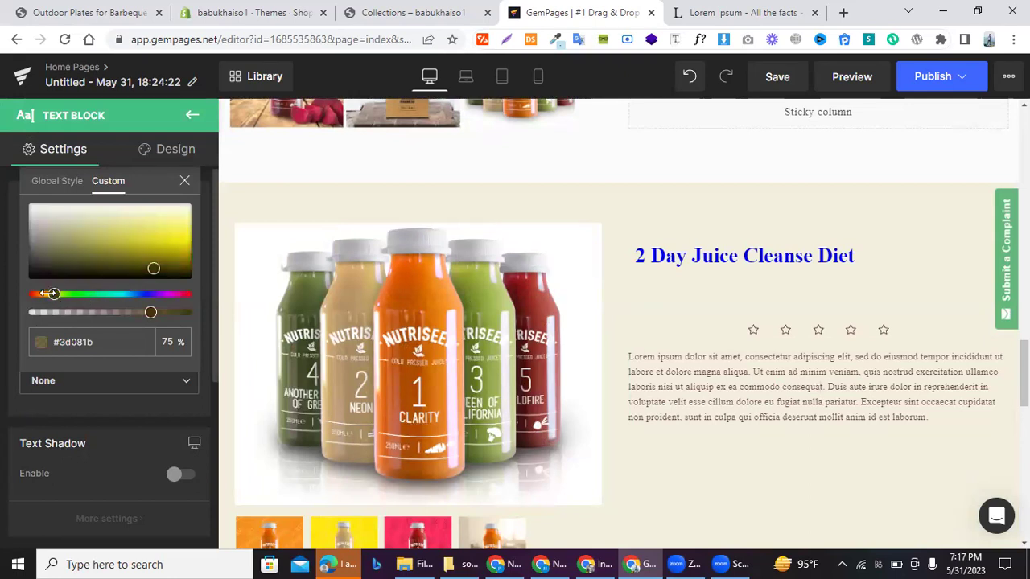
click(148, 233)
click(190, 206)
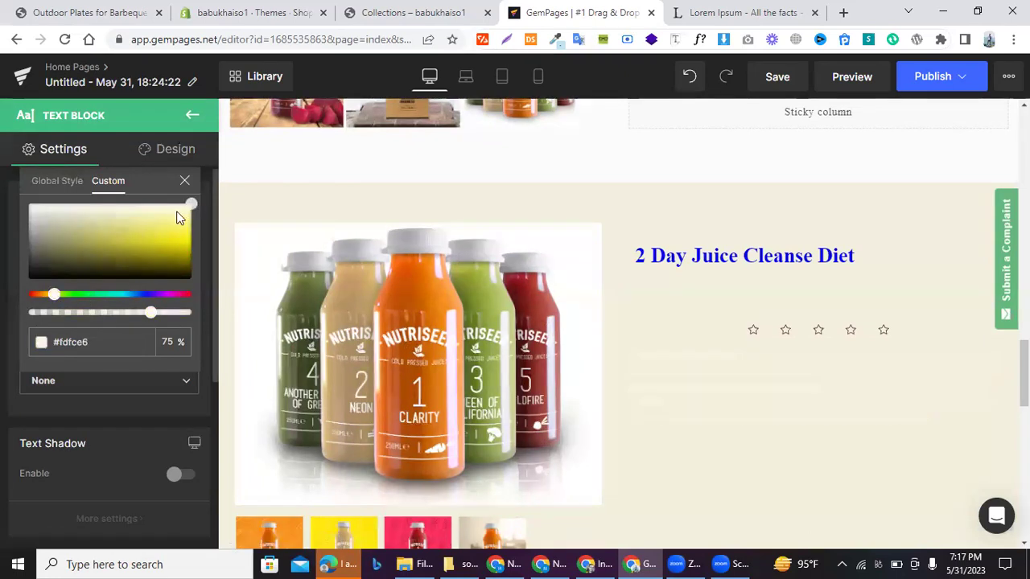
click(70, 273)
drag(57, 274, 20, 283)
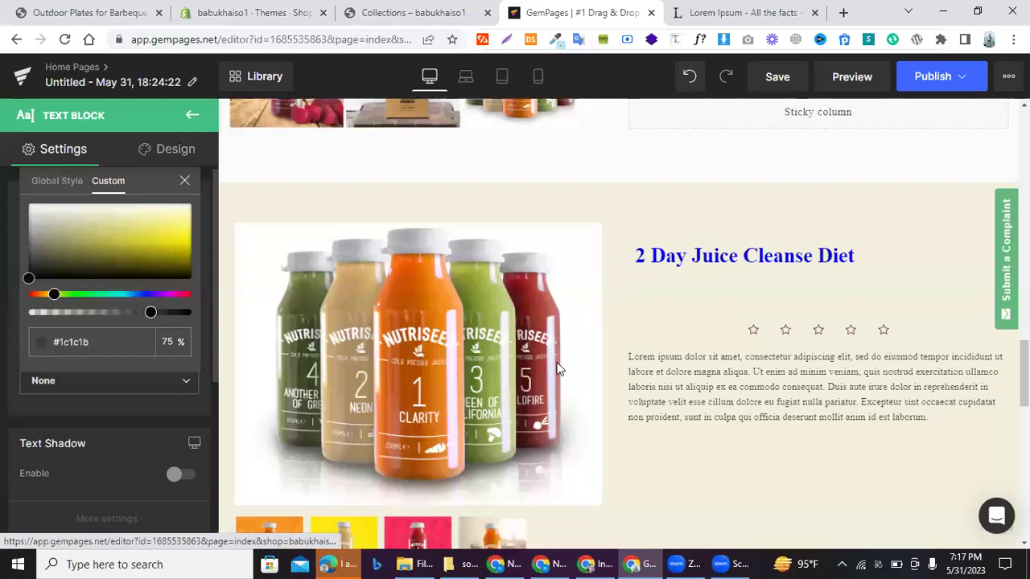
- Set the first star icon's color below the 2 Day Juice Cleanse Diet title to custom white #ffffff
click(754, 330)
click(753, 331)
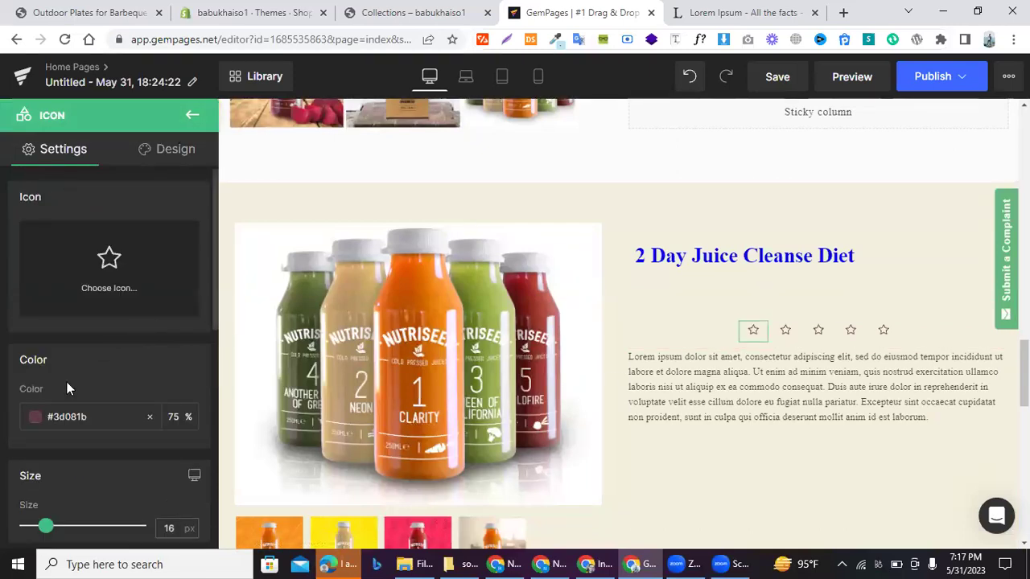
click(35, 418)
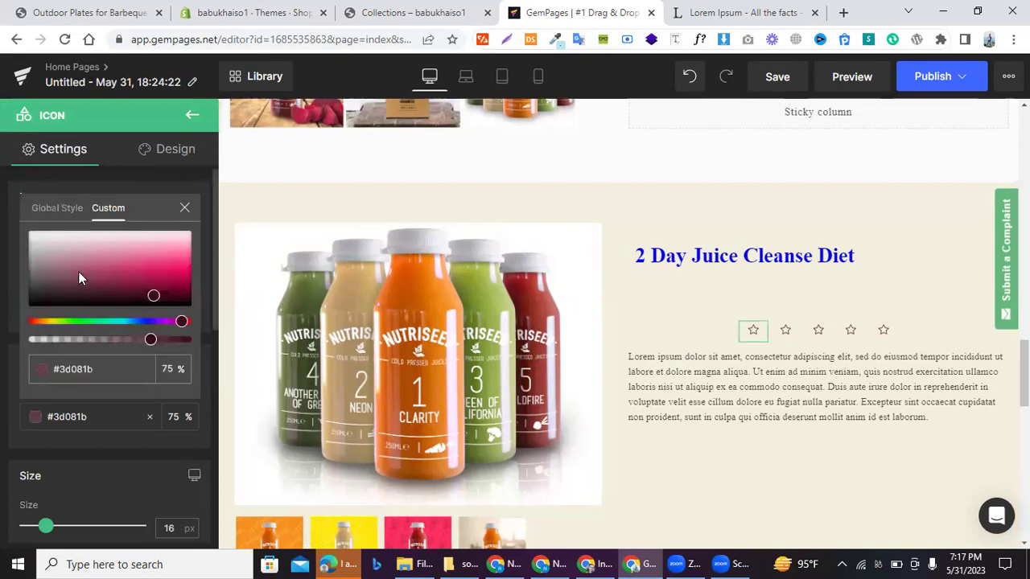
click(52, 320)
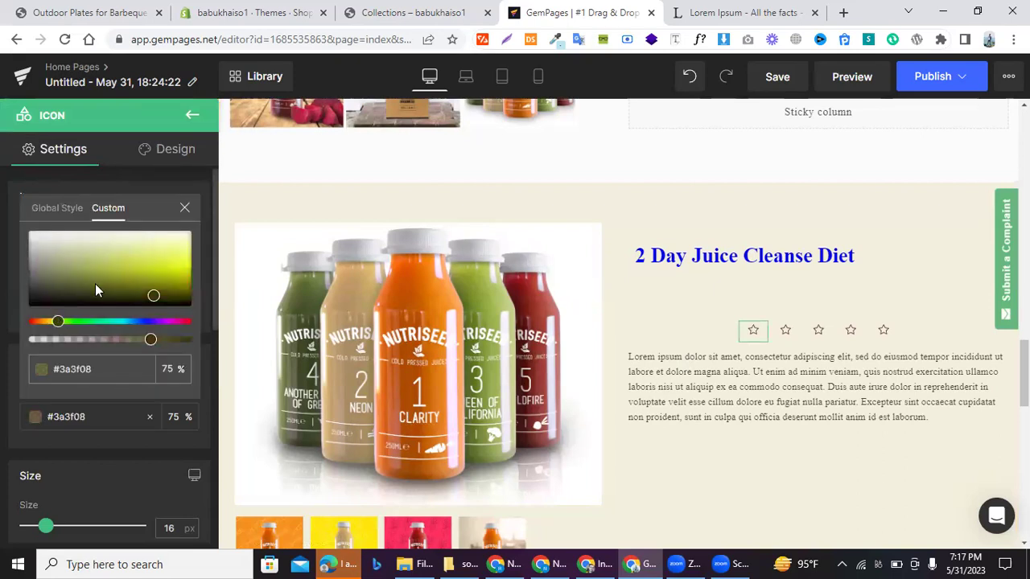
click(115, 269)
drag(171, 256, 186, 225)
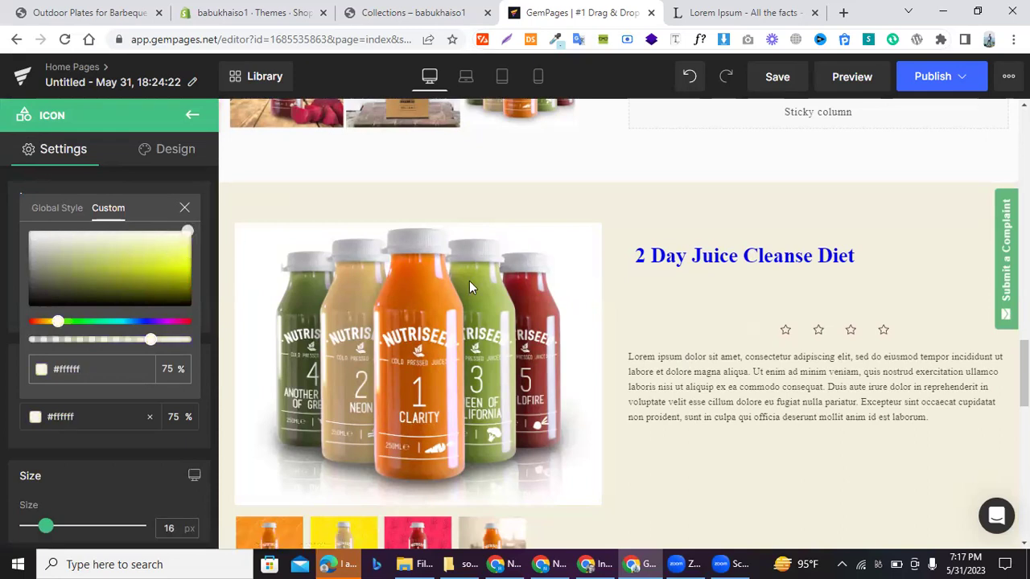
- Delete the fourth and second star icons from the icon list below the 2 Day Juice Cleanse Diet title
scroll(624, 250, up, 7)
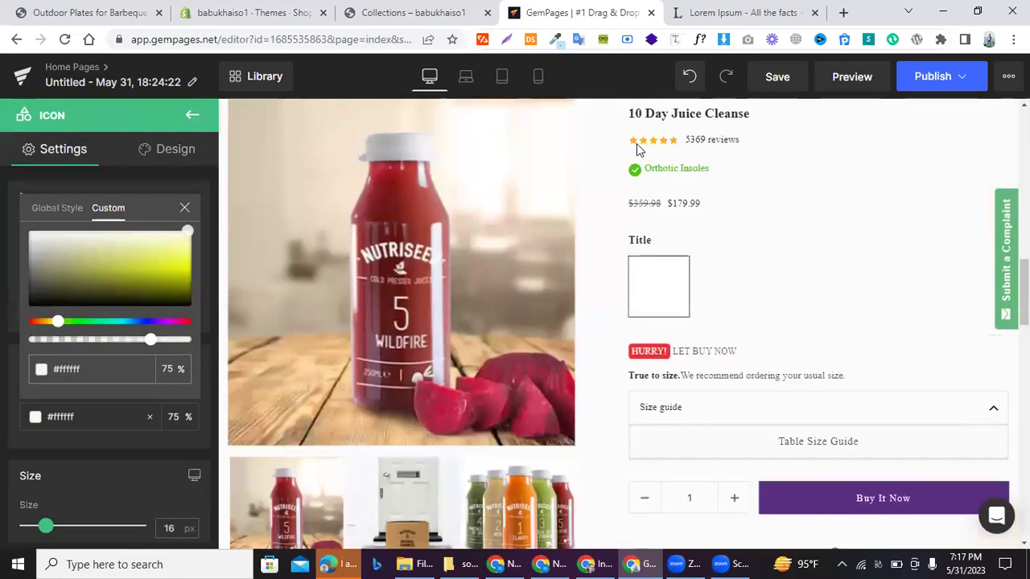
click(638, 143)
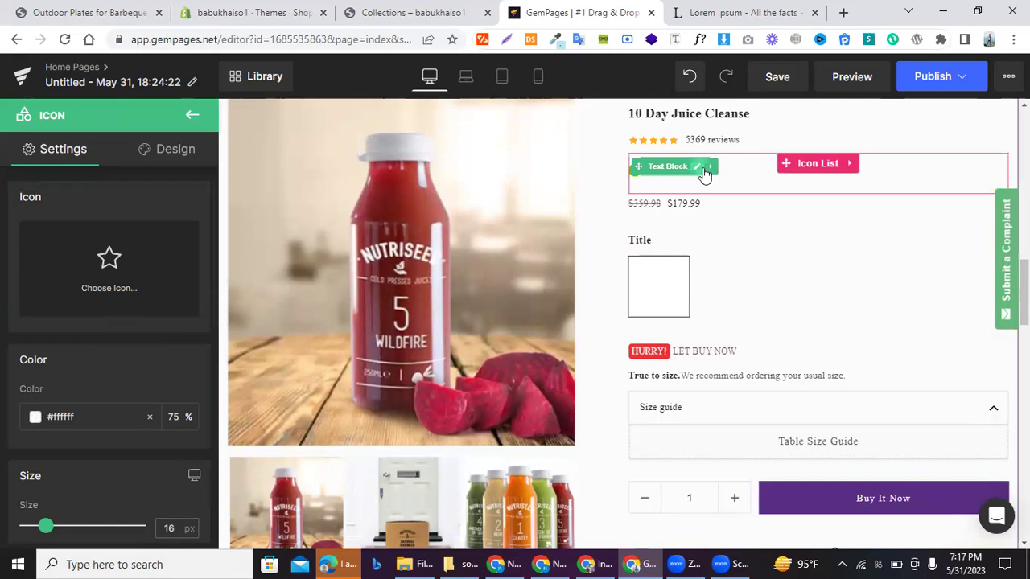
scroll(686, 243, down, 5)
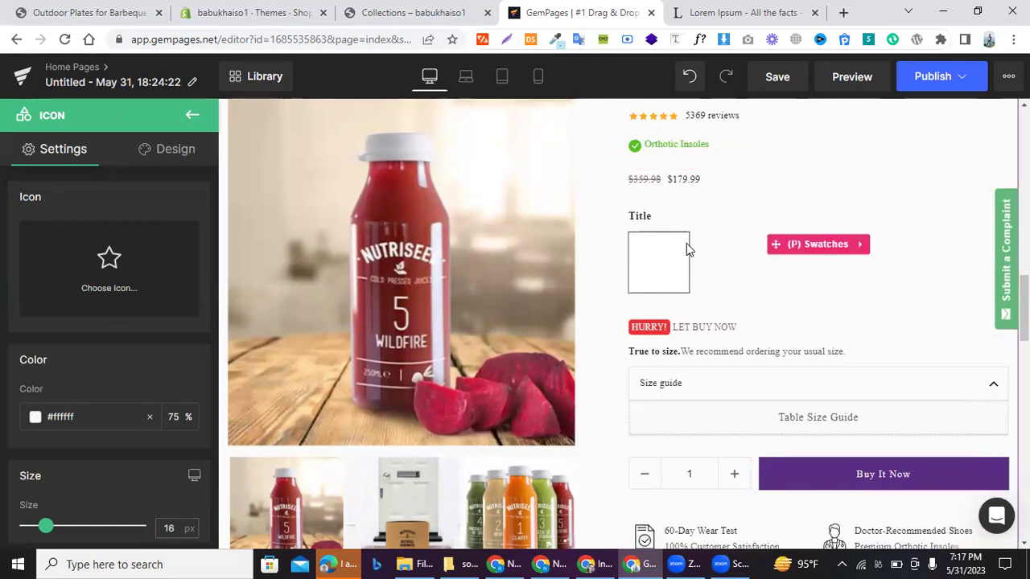
scroll(749, 276, down, 2)
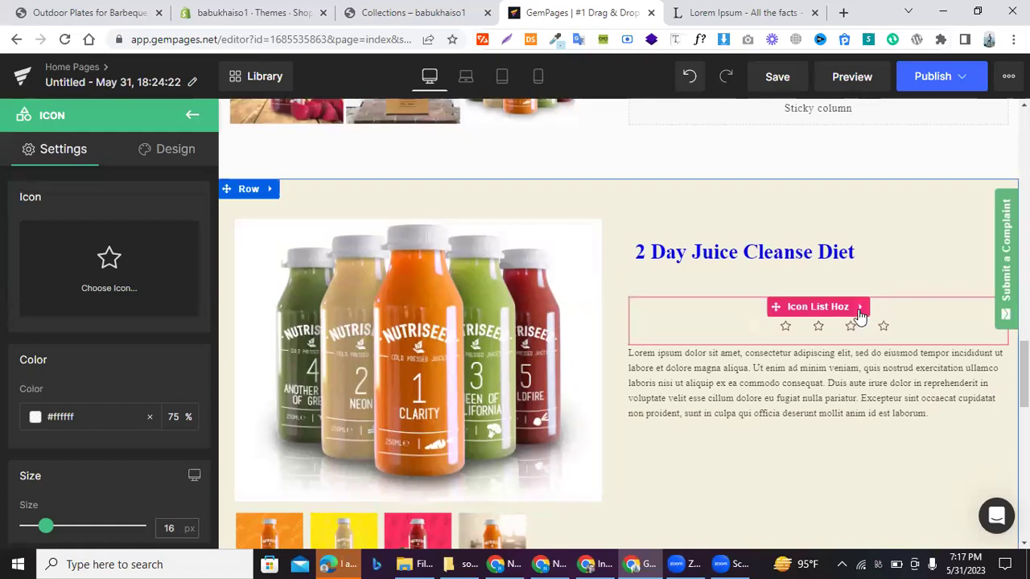
click(860, 308)
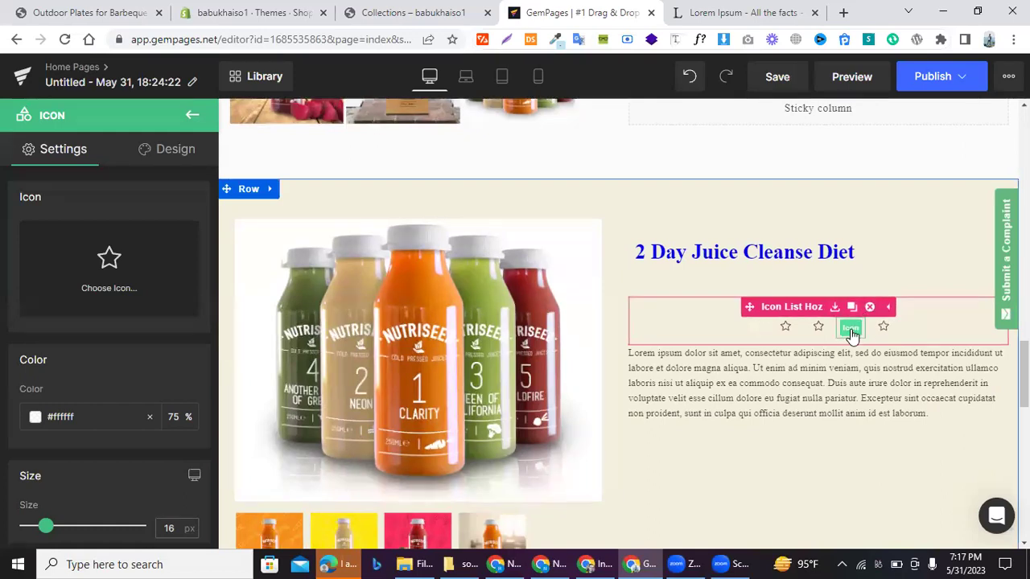
right_click(851, 332)
mouse_move(840, 480)
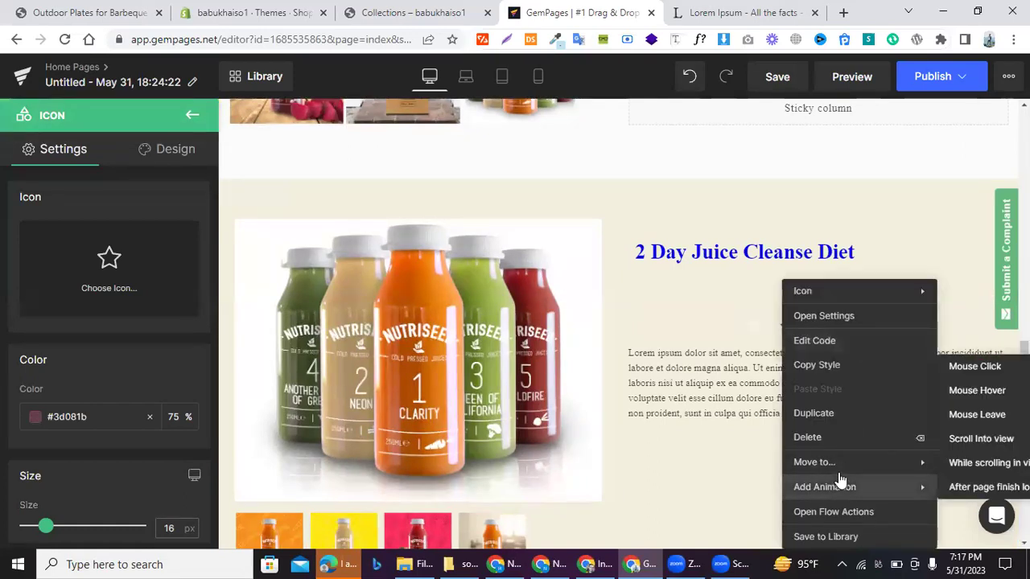
click(801, 434)
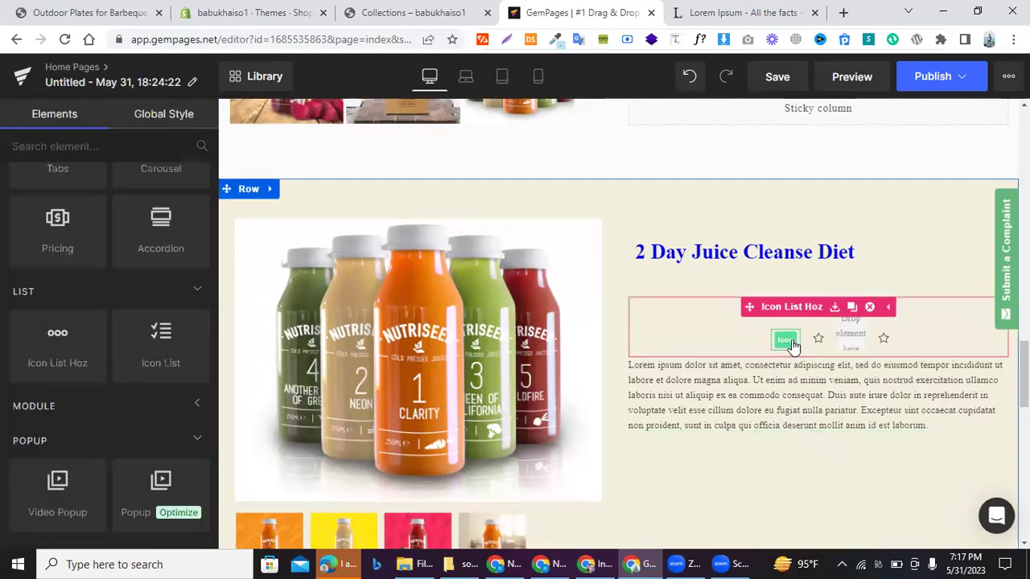
right_click(793, 344)
click(771, 438)
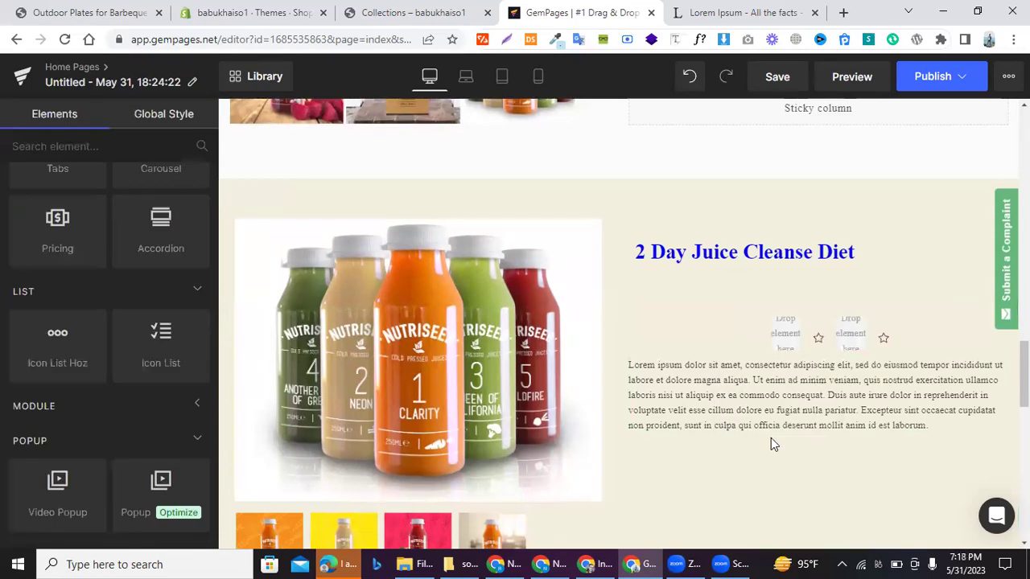
right_click(793, 338)
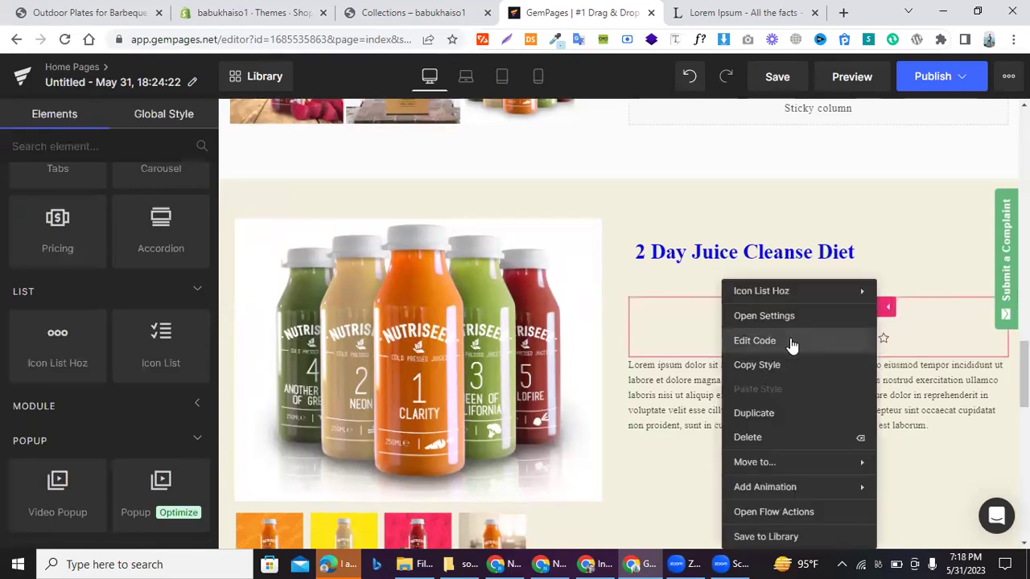
click(770, 442)
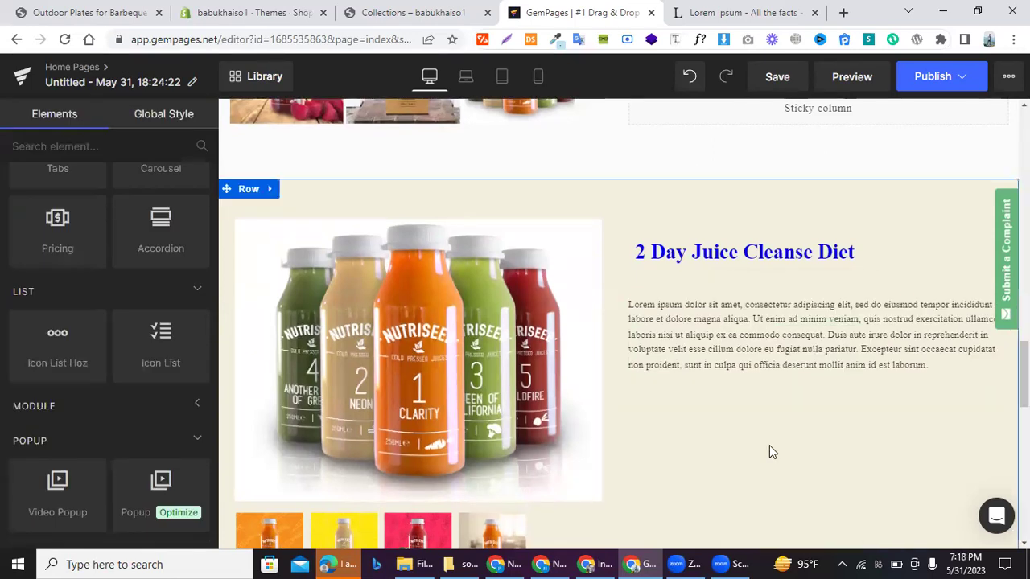
key(ctrl+z)
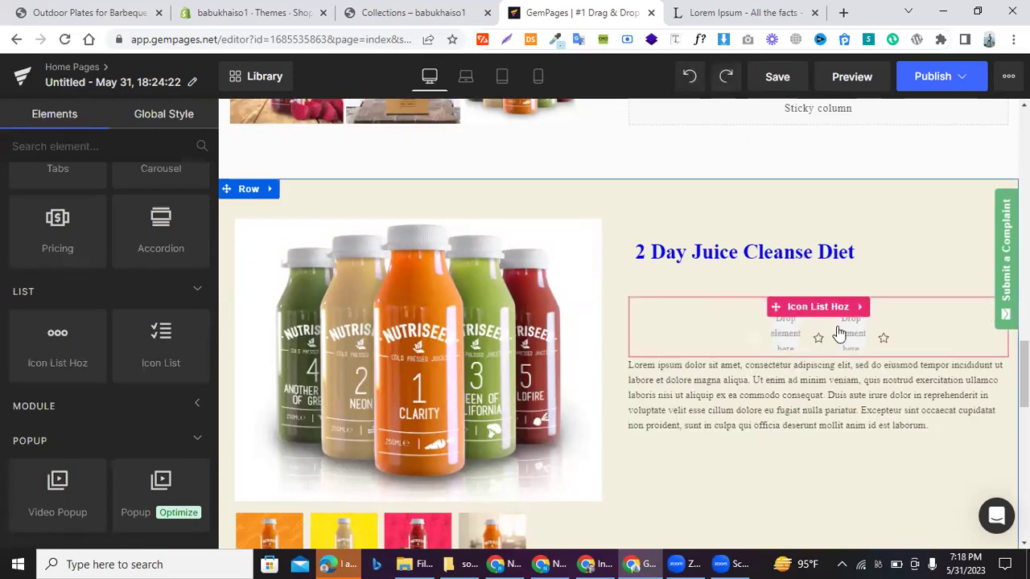
- Delete the fifth and third star icons from the icon list below the 2 Day Juice Cleanse Diet title
click(858, 310)
drag(883, 338, 881, 330)
click(882, 338)
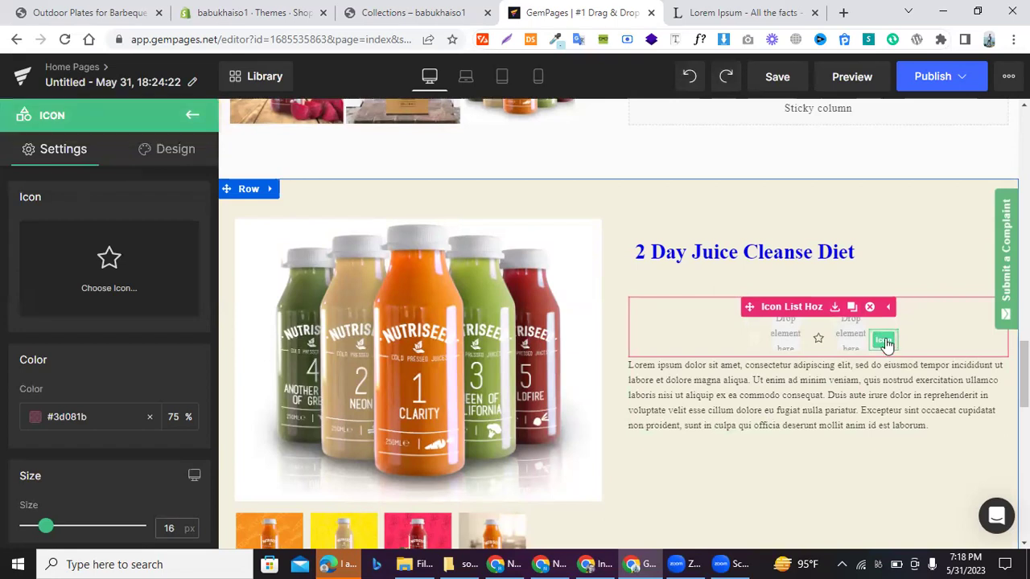
right_click(884, 343)
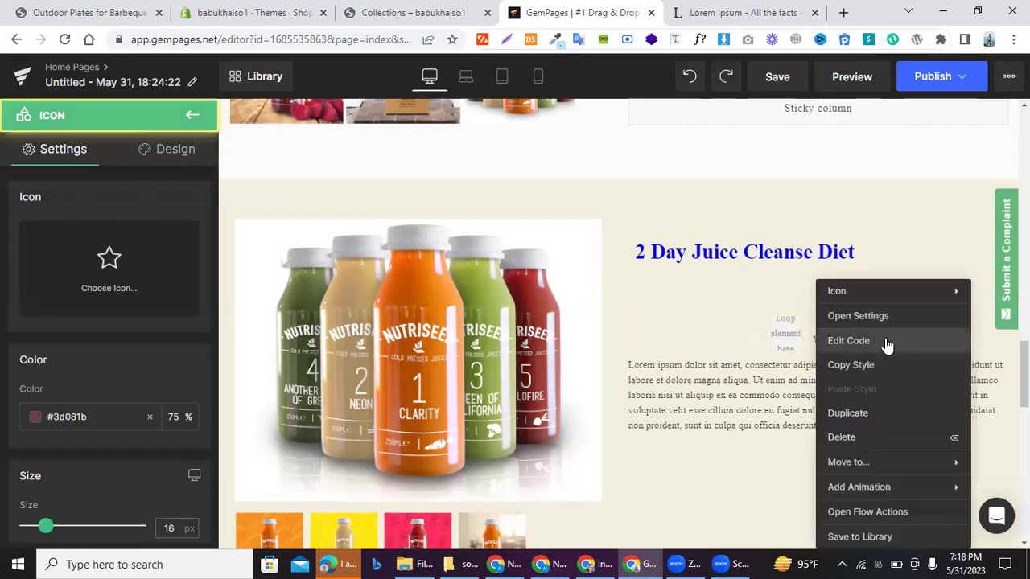
click(854, 433)
click(817, 339)
right_click(824, 344)
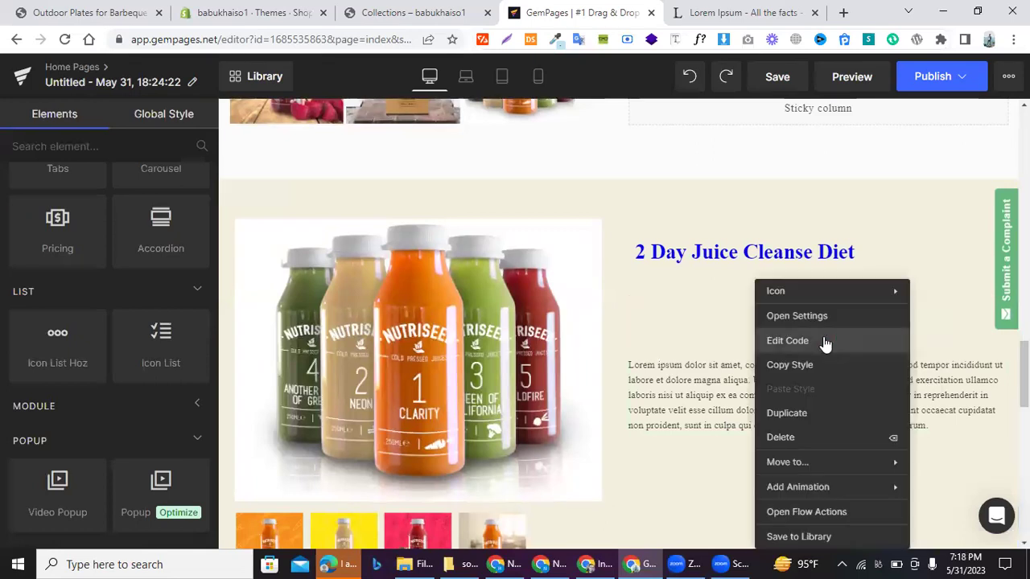
click(803, 437)
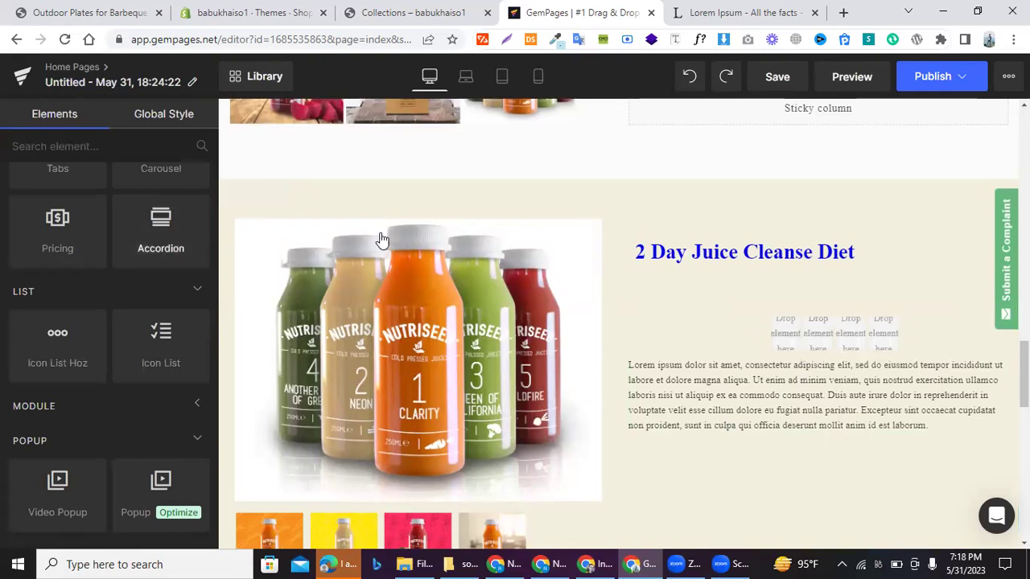
- Search Google in a new tab for "yellow start sign icon copy" and open the i2Symbol star symbols page
scroll(471, 223, up, 5)
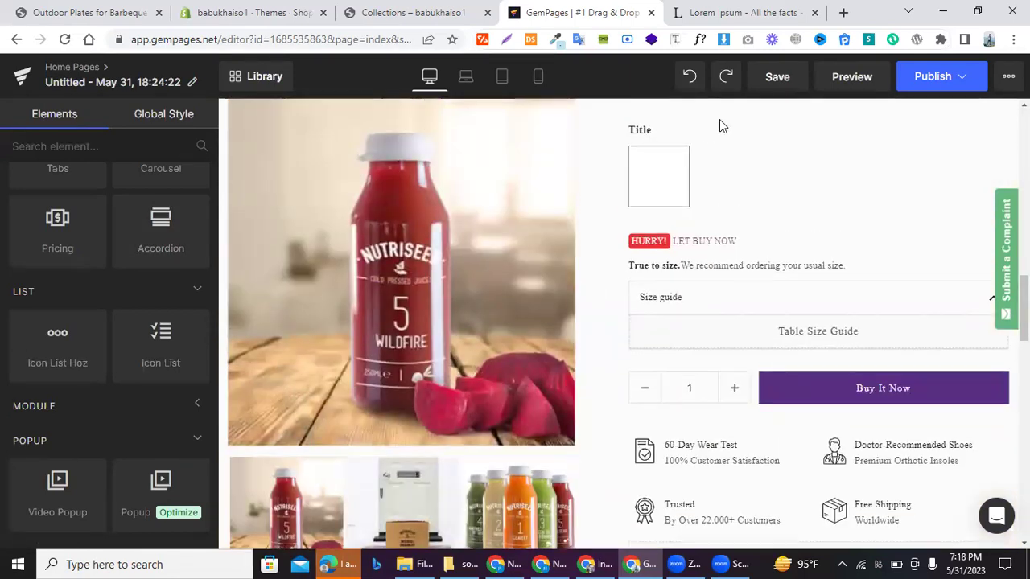
scroll(708, 145, up, 3)
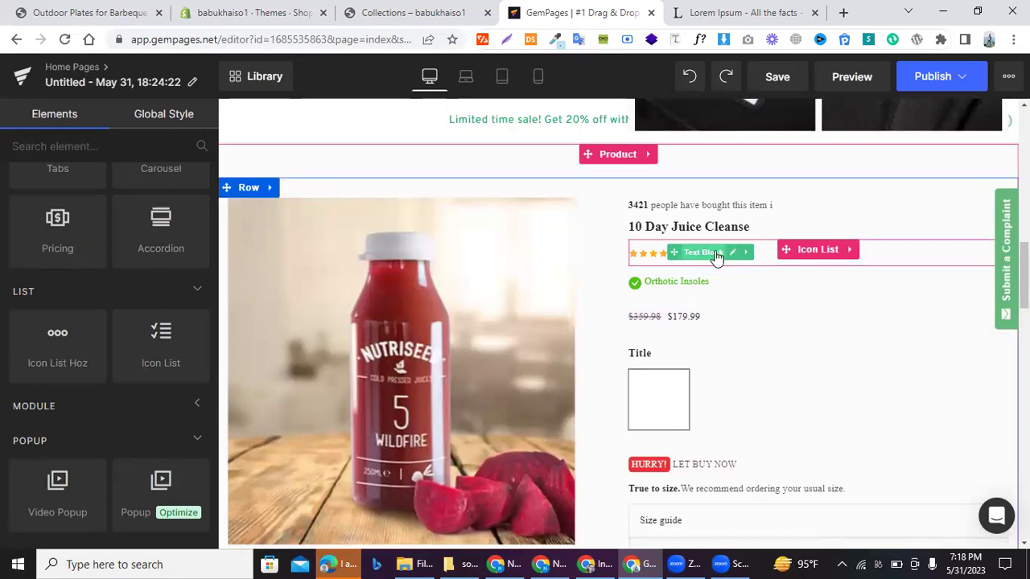
click(717, 256)
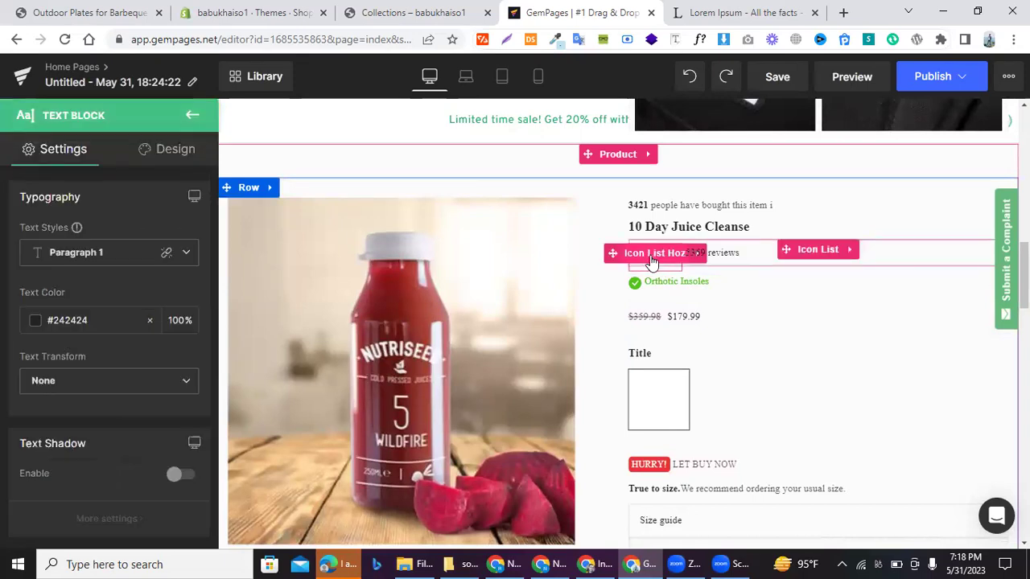
scroll(719, 370, down, 4)
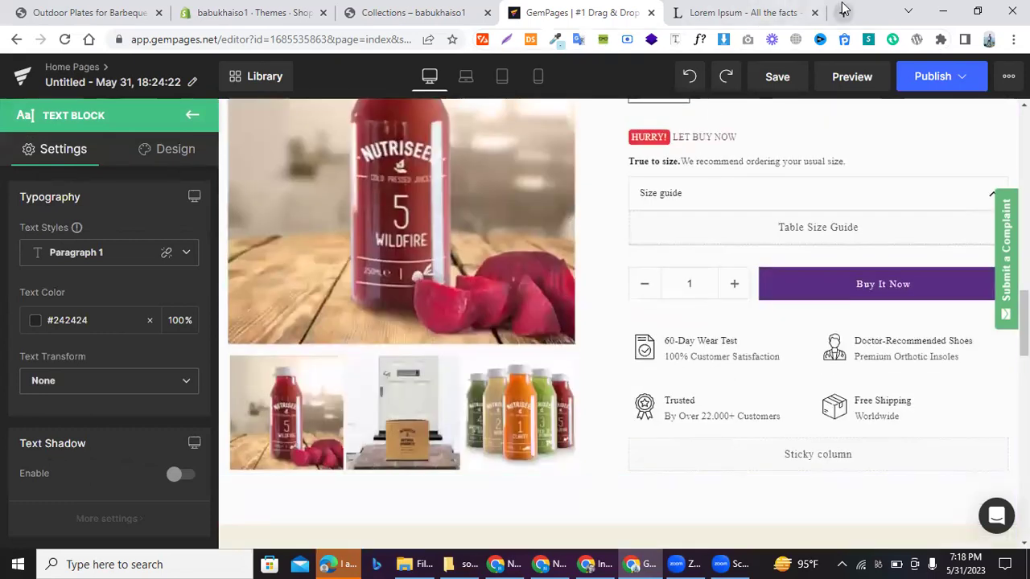
click(843, 14)
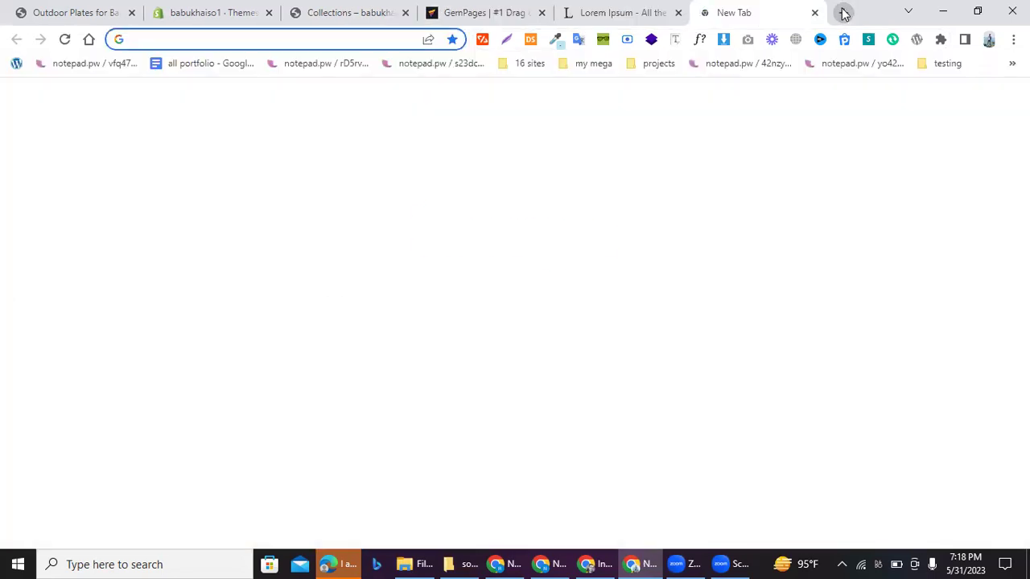
text(start sign icon c)
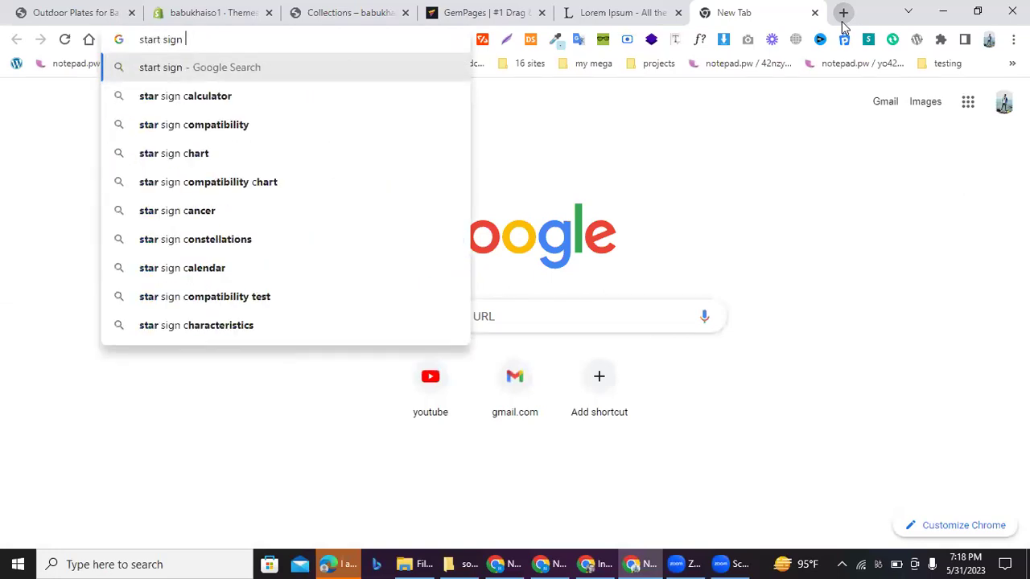
text(opy)
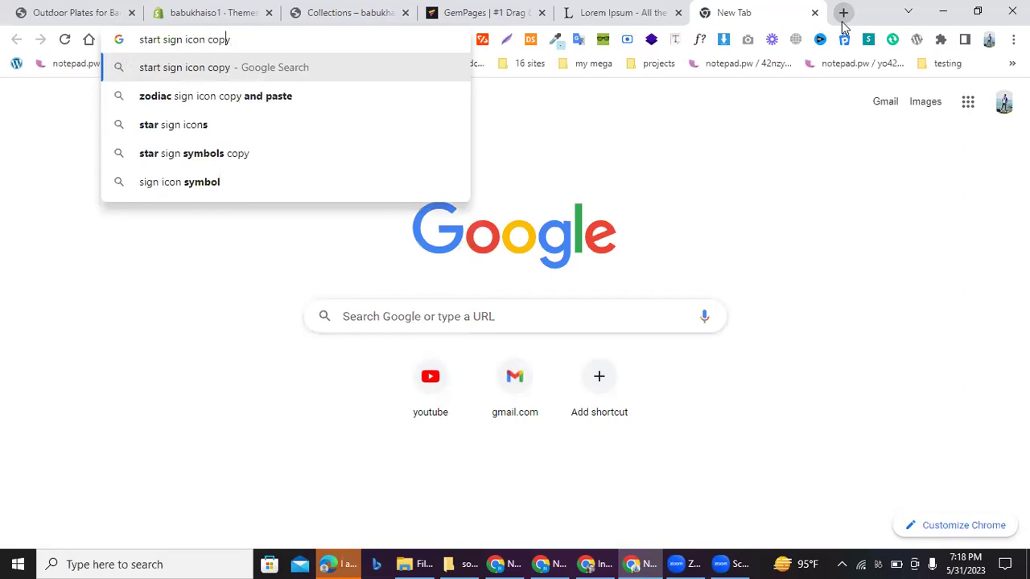
text(yellow)
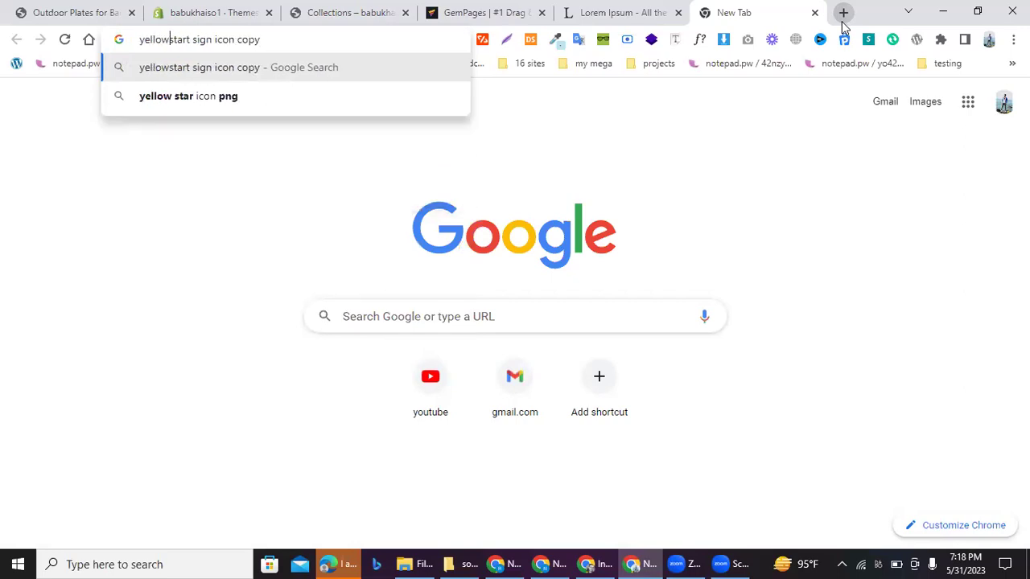
key(Return)
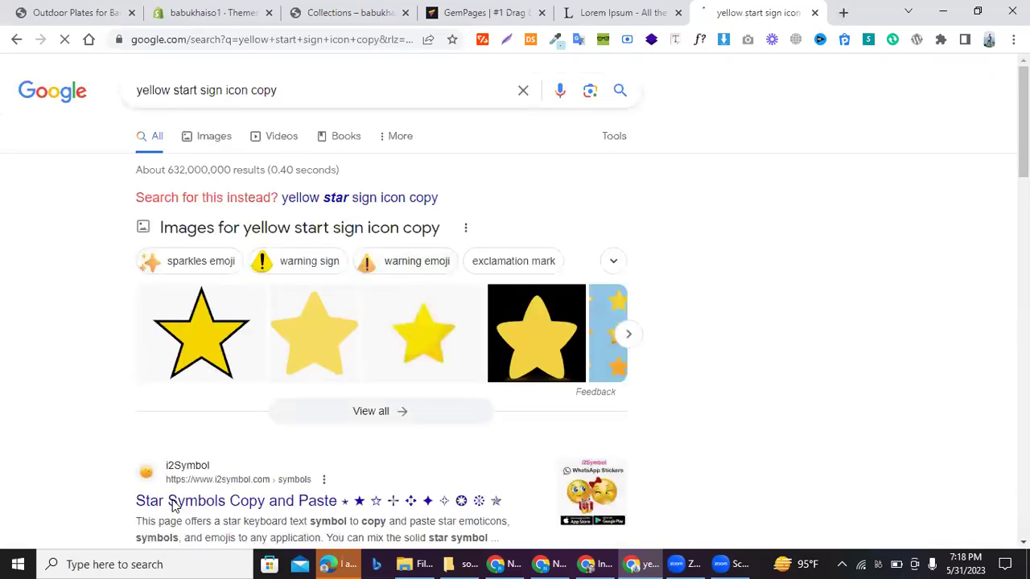
click(174, 503)
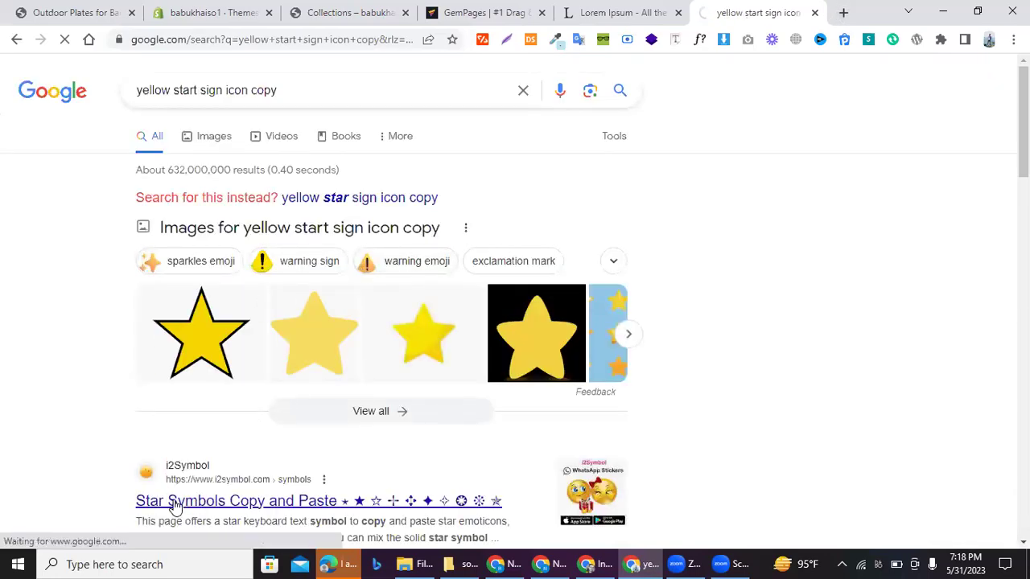
- Compose a row of five yellow White Medium Star symbols, copy it and return to the GemPages editor
scroll(351, 410, down, 3)
scroll(352, 403, down, 3)
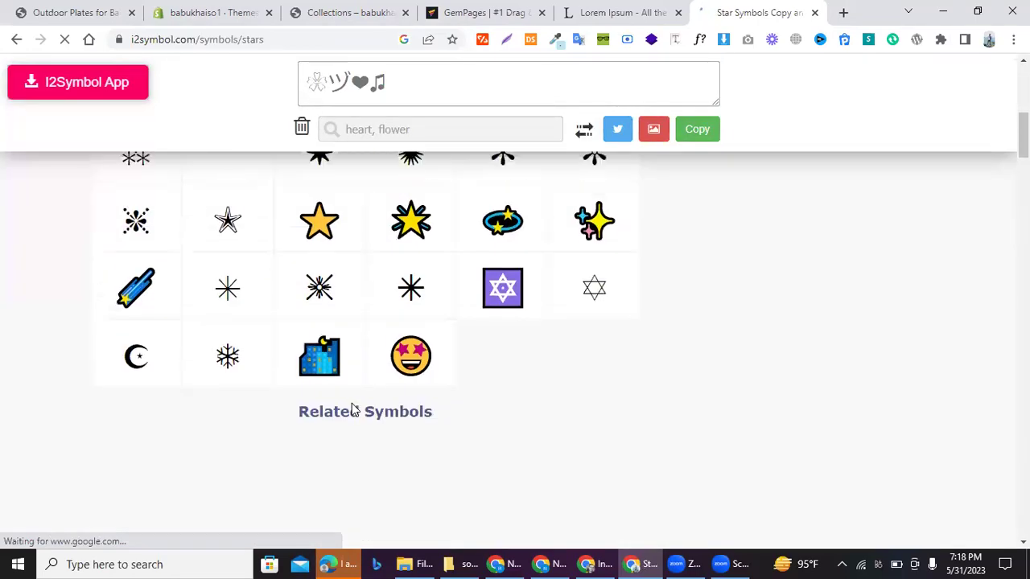
click(327, 296)
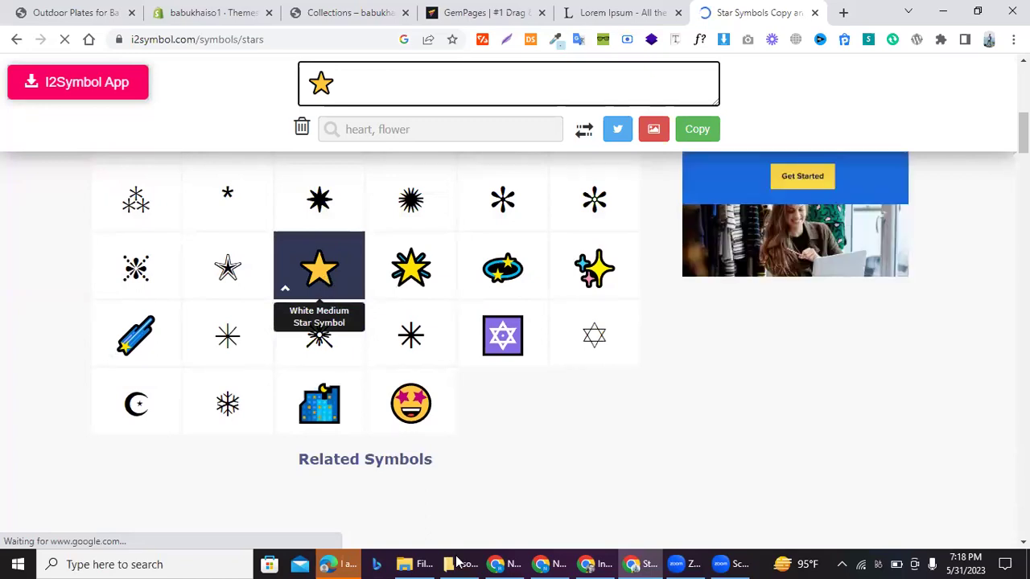
click(320, 272)
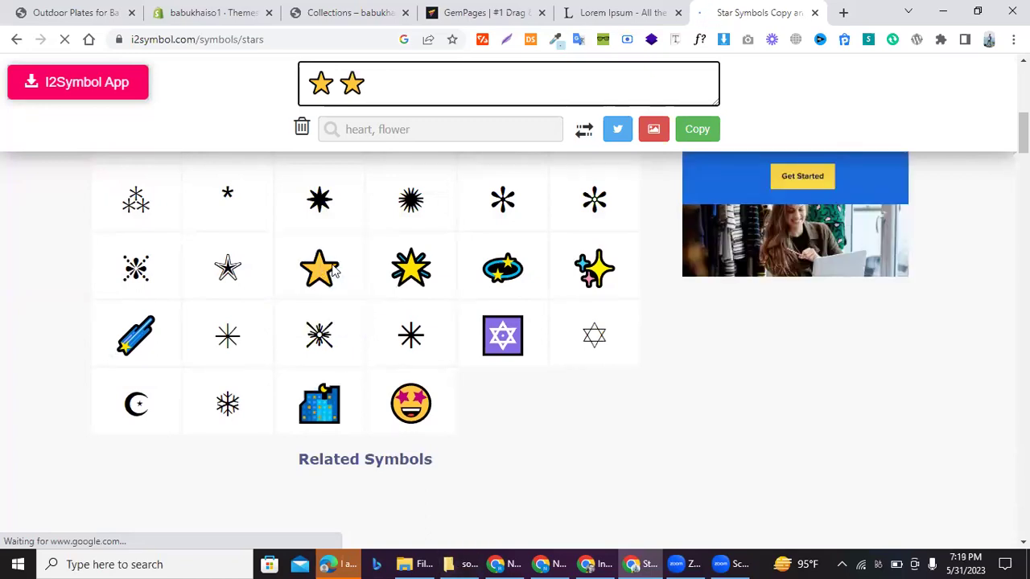
click(334, 272)
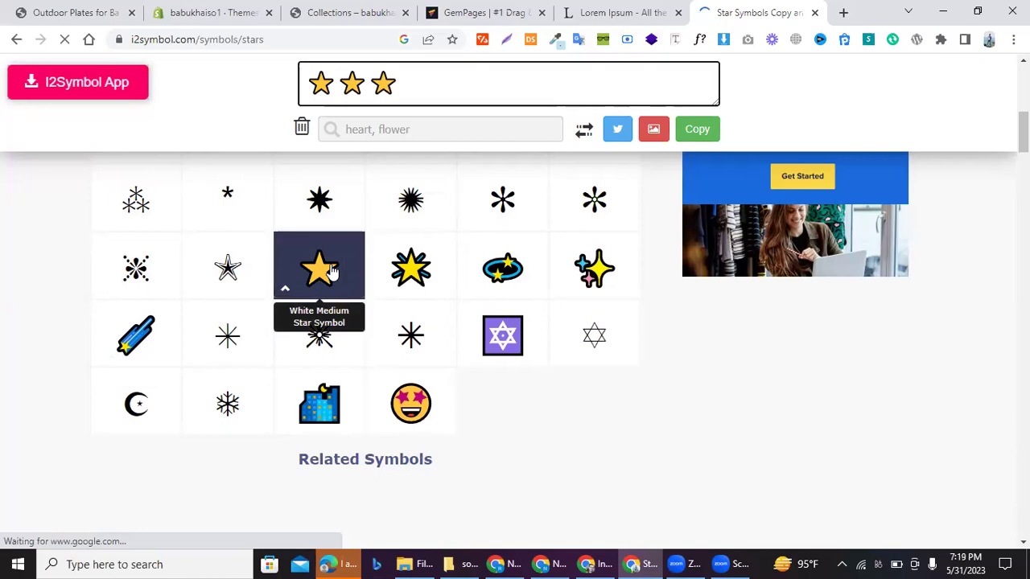
click(333, 272)
click(333, 272)
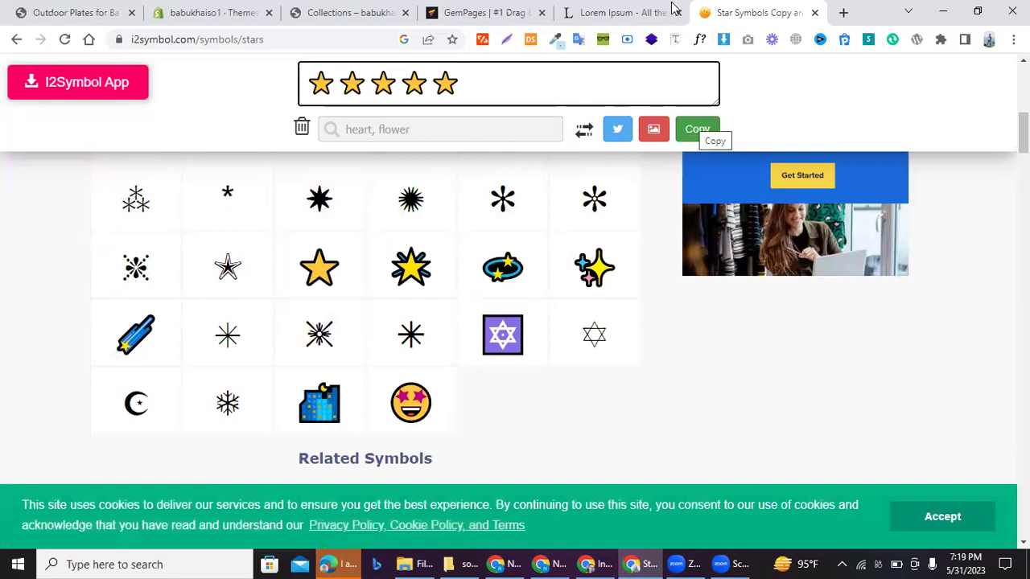
click(444, 10)
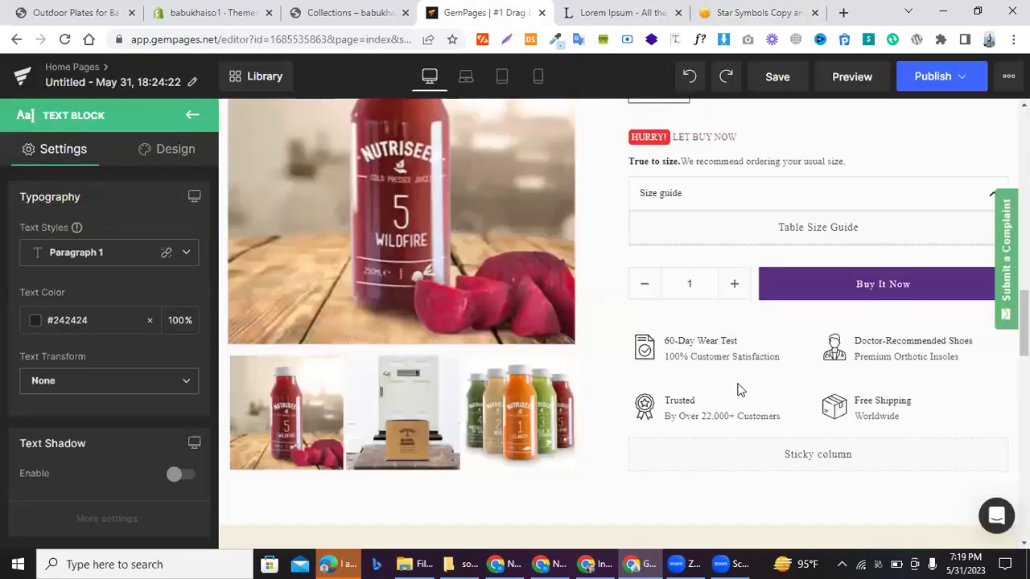
- Add a text block inside the icon list below the 2 Day Juice Cleanse Diet title and replace its text with the copied five stars
scroll(740, 391, down, 5)
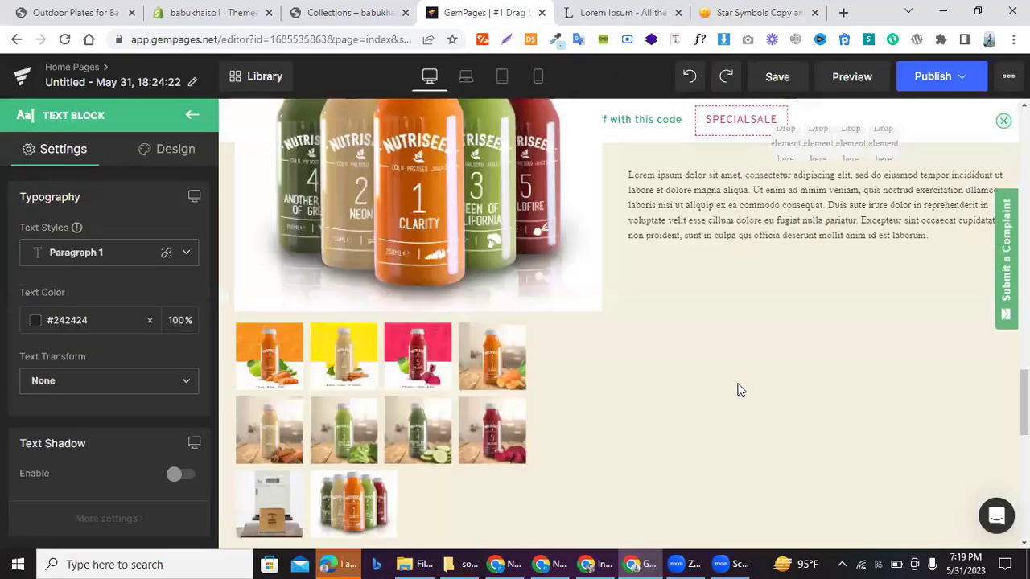
scroll(740, 390, up, 2)
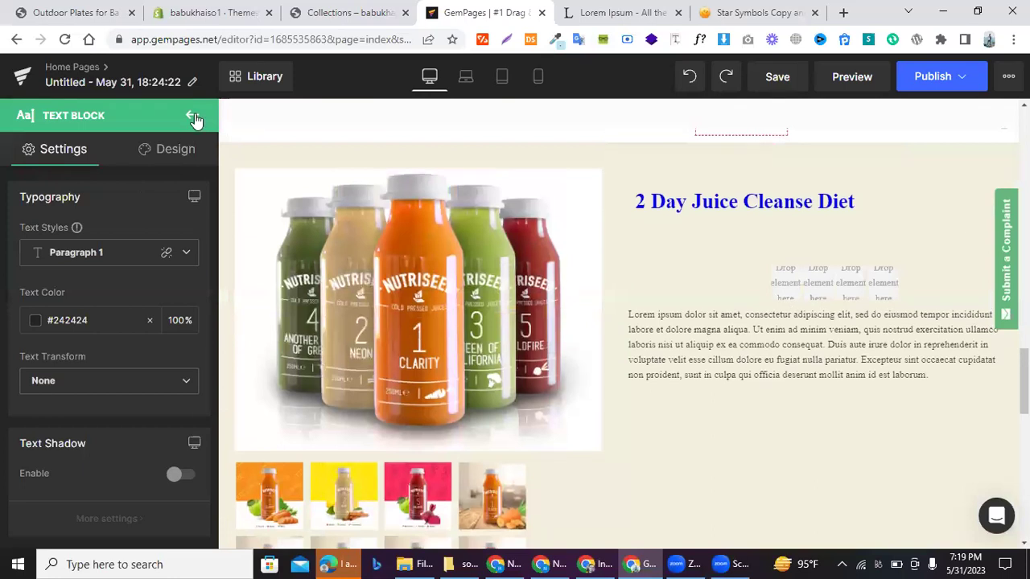
key(Escape)
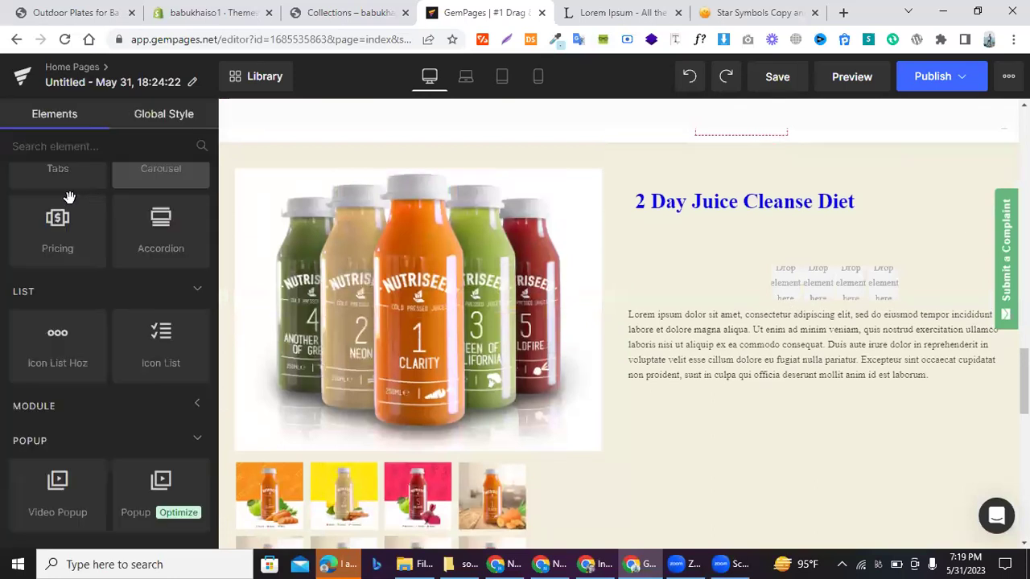
scroll(69, 197, up, 10)
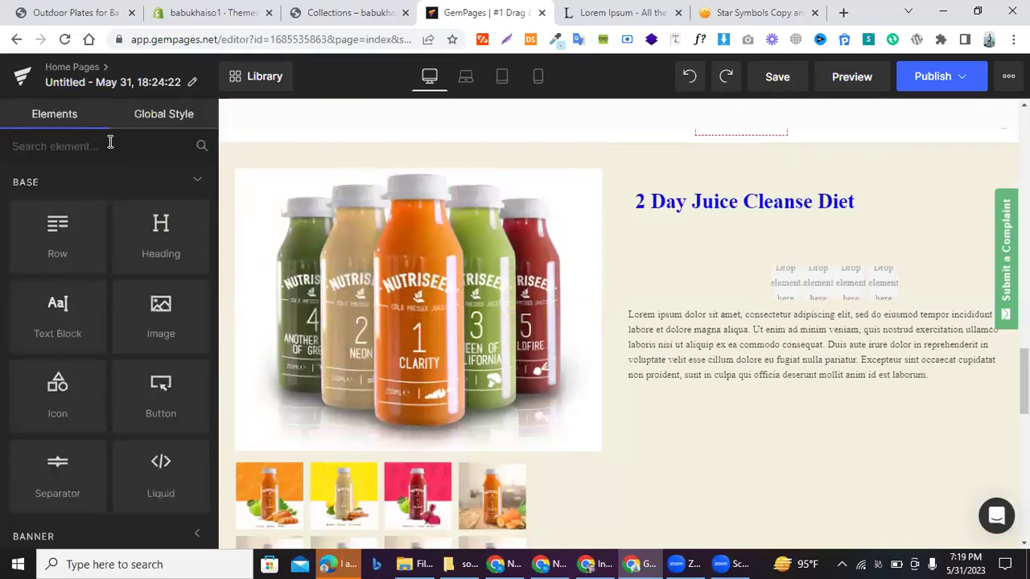
click(110, 142)
text(text)
drag(618, 239, 747, 291)
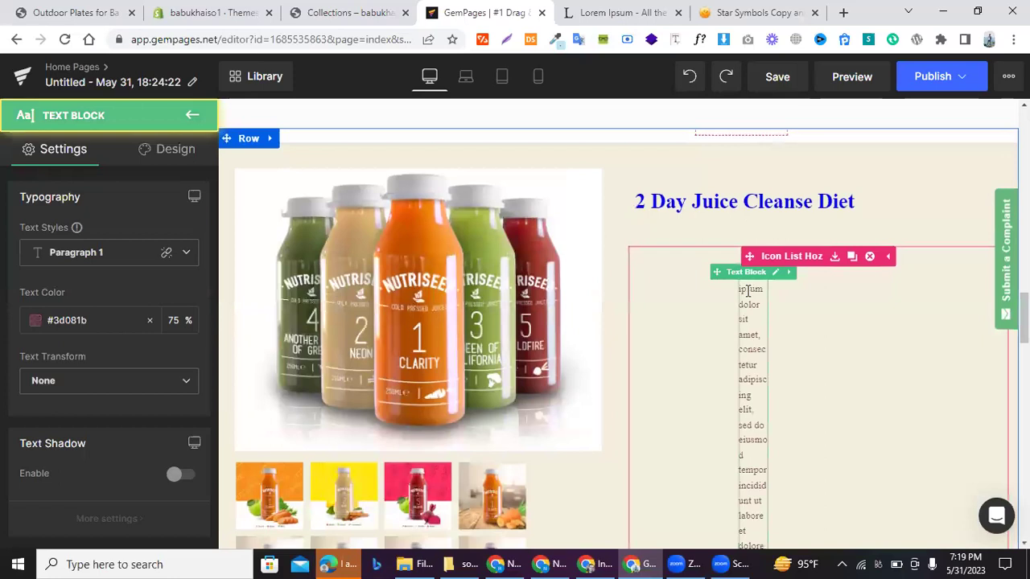
click(748, 291)
triple_click(747, 292)
drag(748, 296, 747, 291)
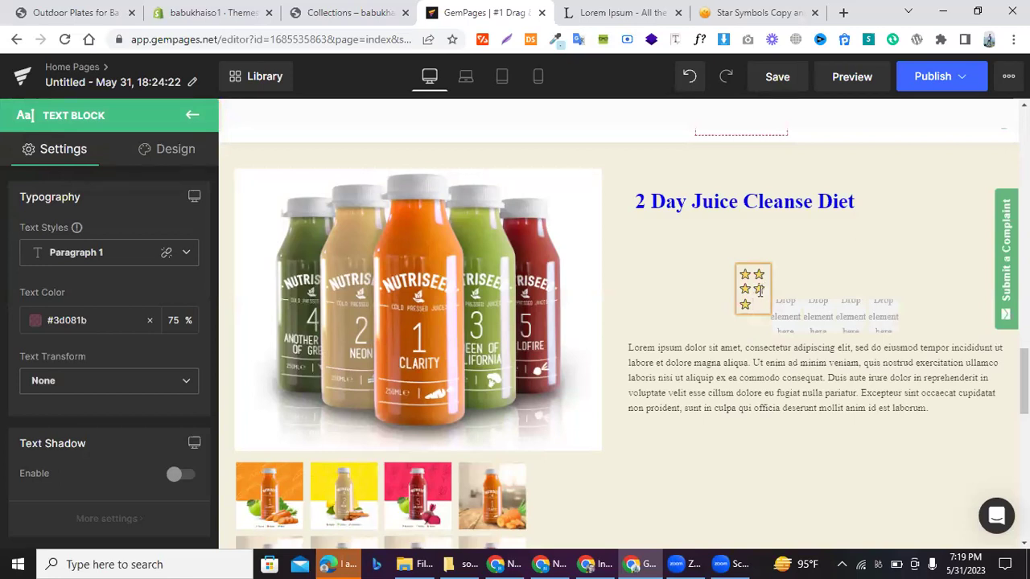
key(ctrl+z)
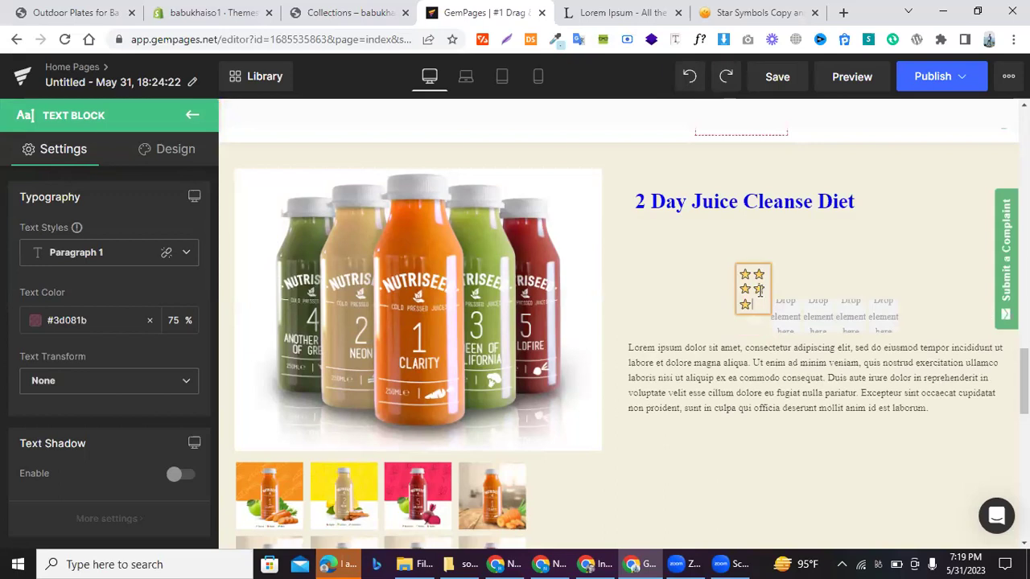
- Replace the icon list below the 2 Day Juice Cleanse Diet title with a text block containing the copied five stars
click(797, 314)
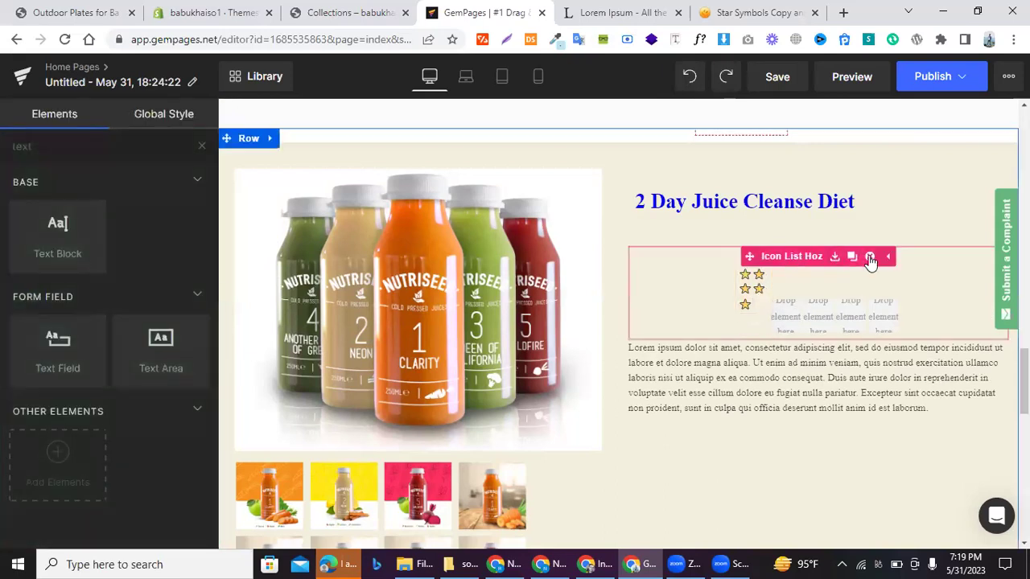
click(870, 257)
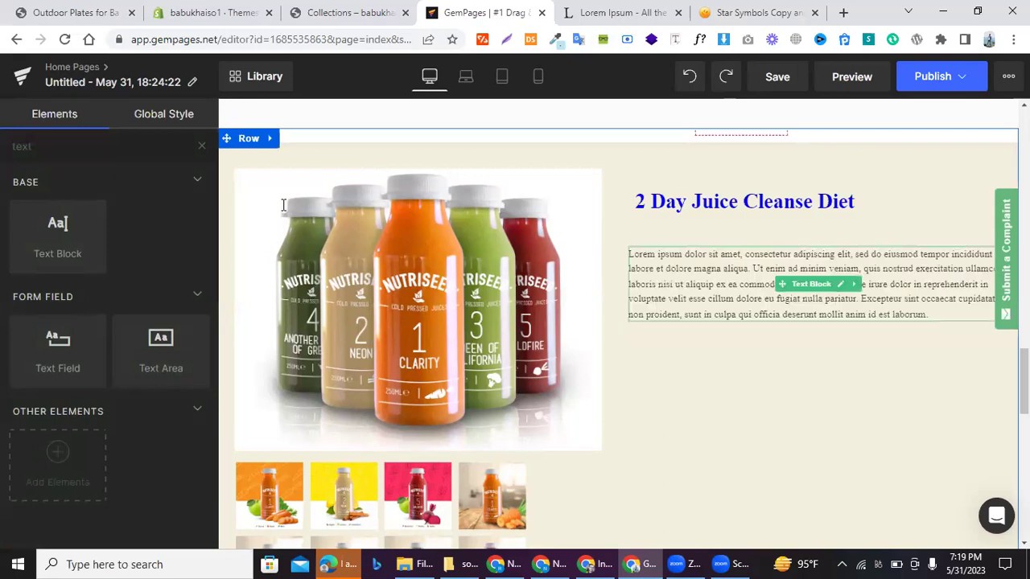
drag(58, 233, 640, 233)
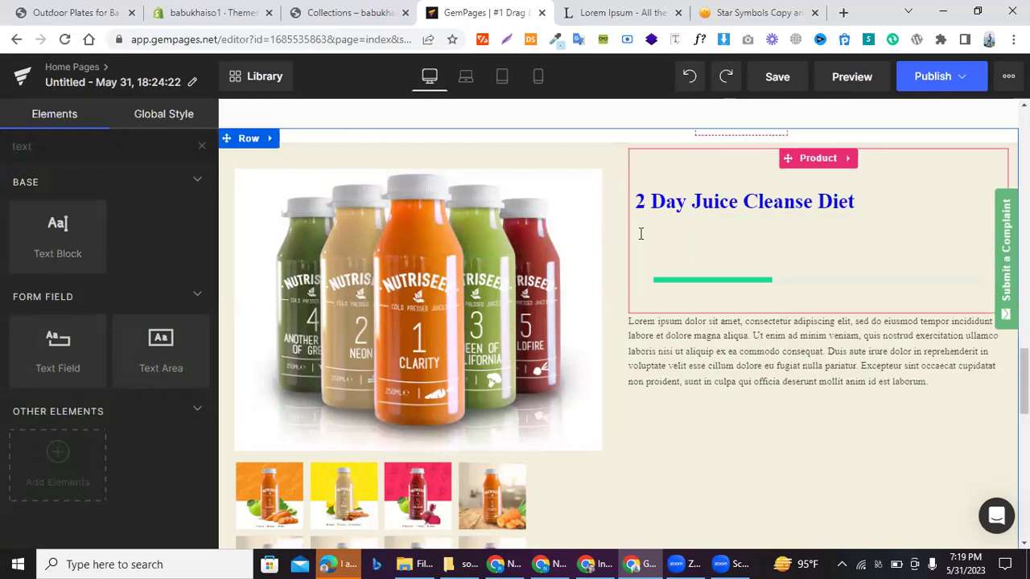
double_click(674, 268)
key(ctrl+a)
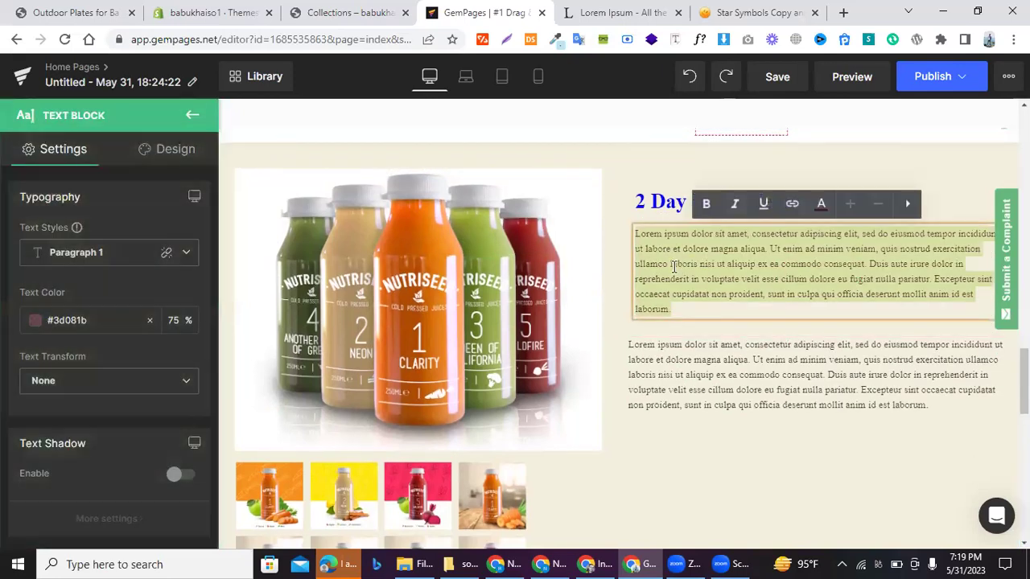
text(⭐⭐⭐⭐⭐)
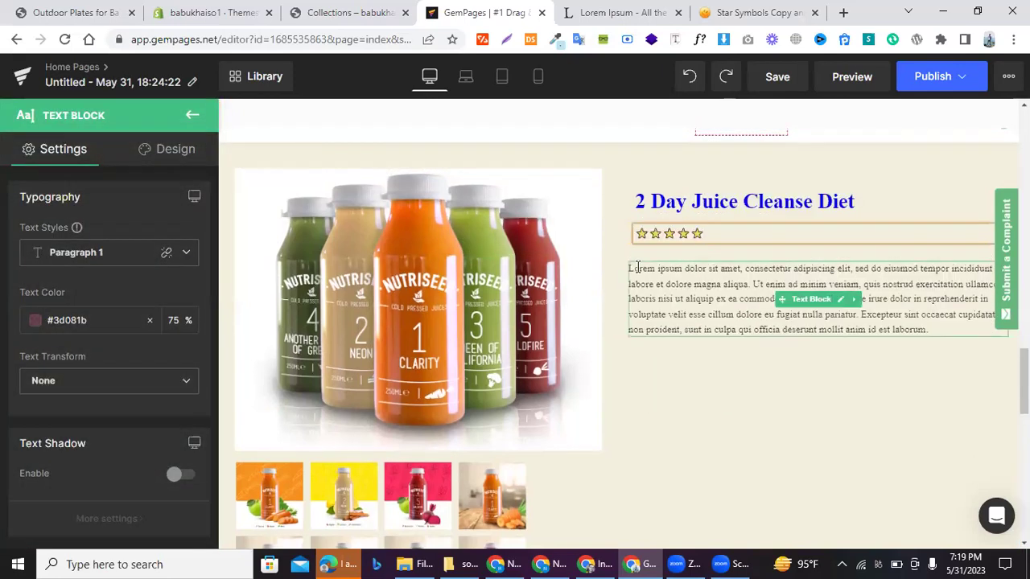
click(604, 254)
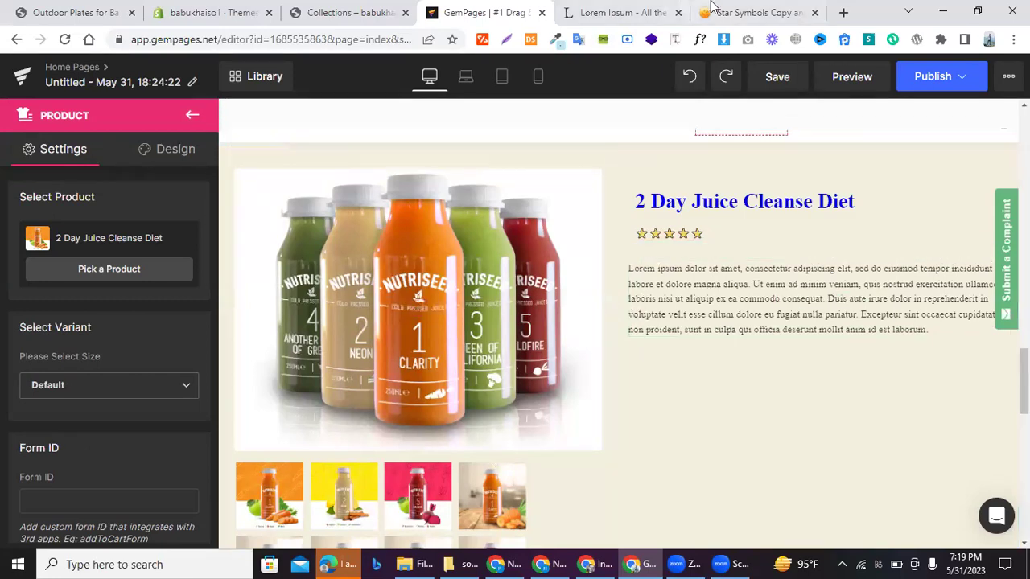
- Check the copied symbols on the i2Symbol page and compare the star row with the 10 Day Juice Cleanse section's rating in GemPages
click(711, 9)
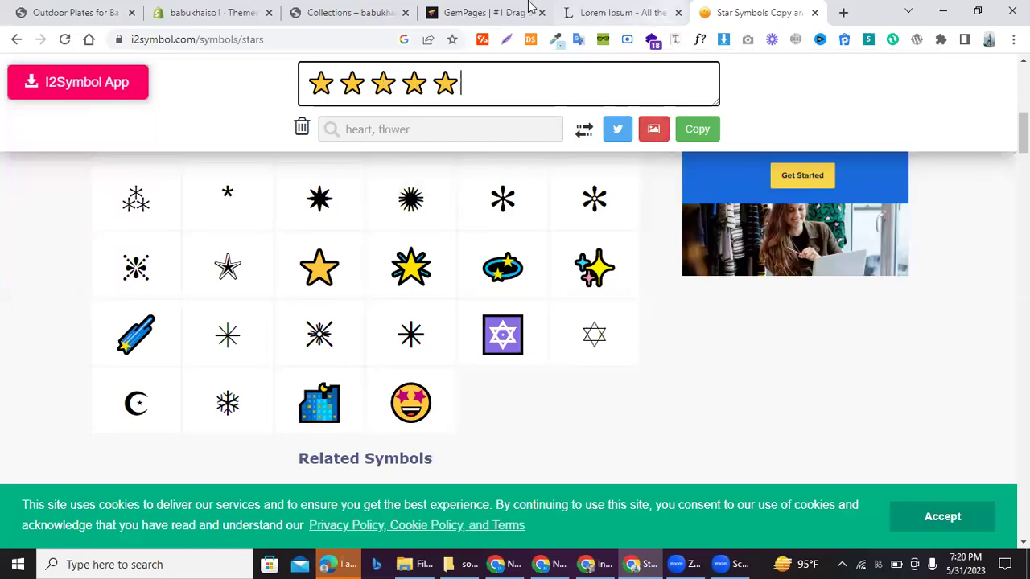
click(482, 11)
scroll(628, 169, down, 10)
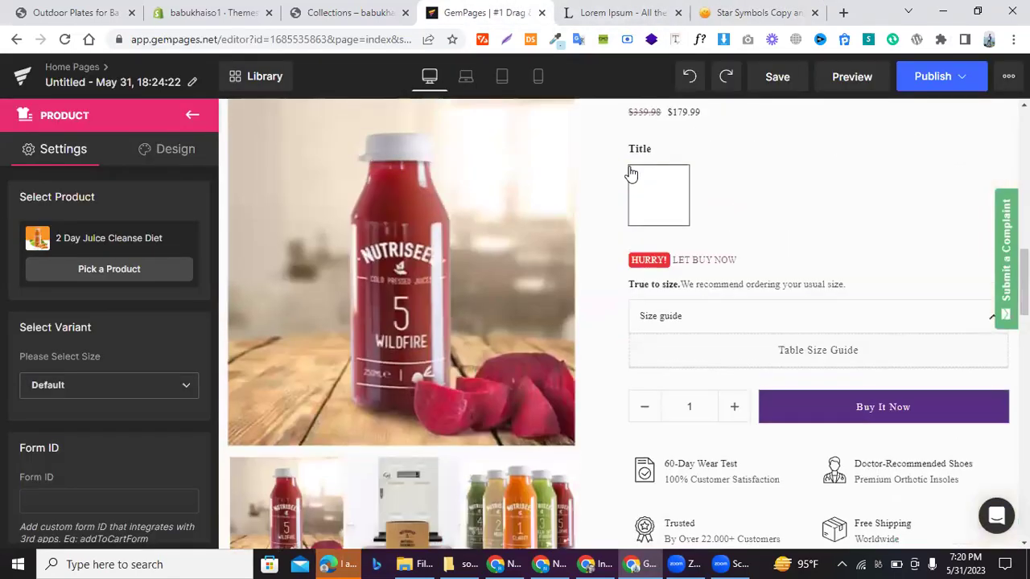
scroll(628, 167, down, 7)
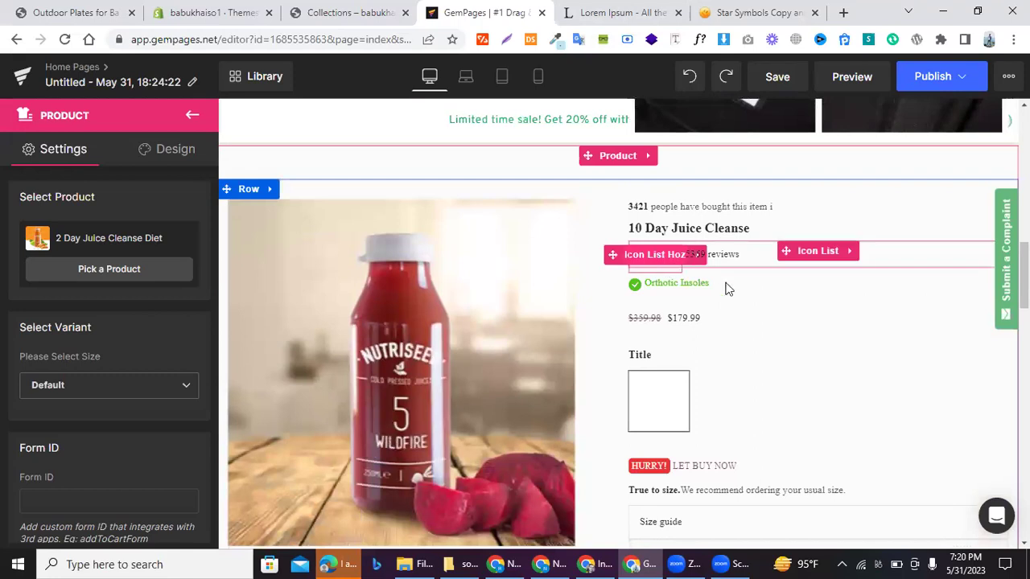
scroll(742, 447, down, 1)
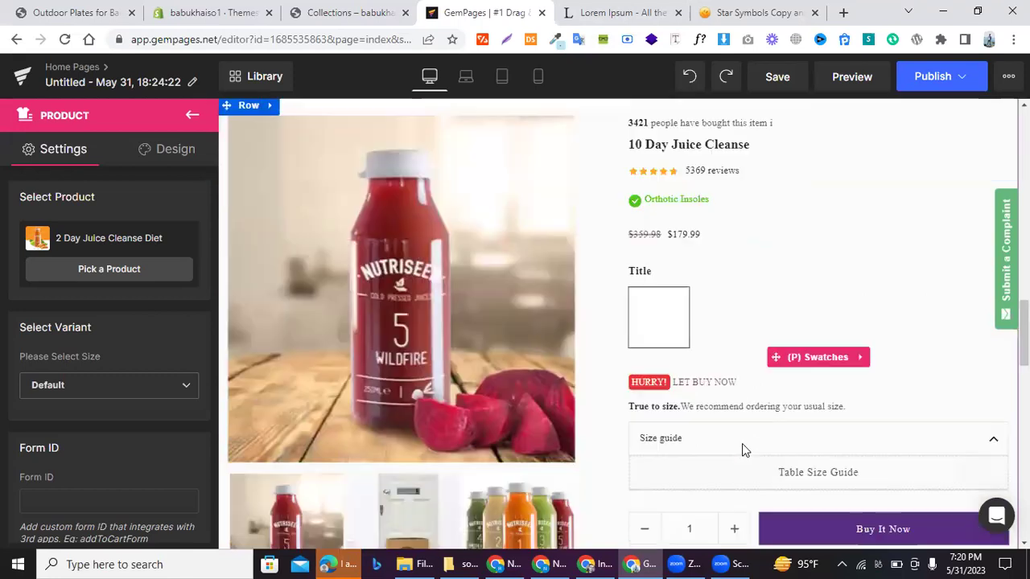
scroll(742, 449, down, 4)
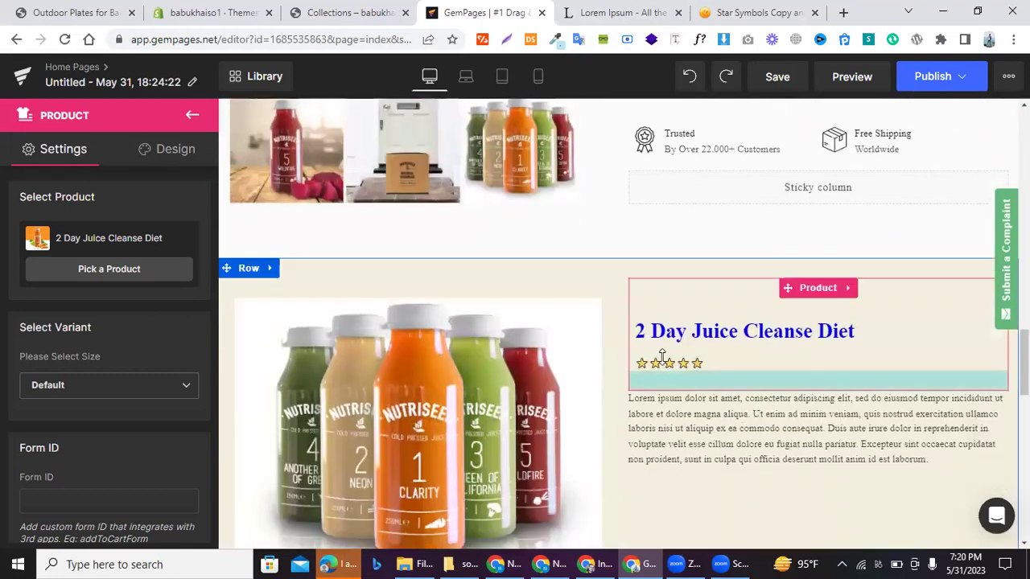
scroll(619, 257, up, 15)
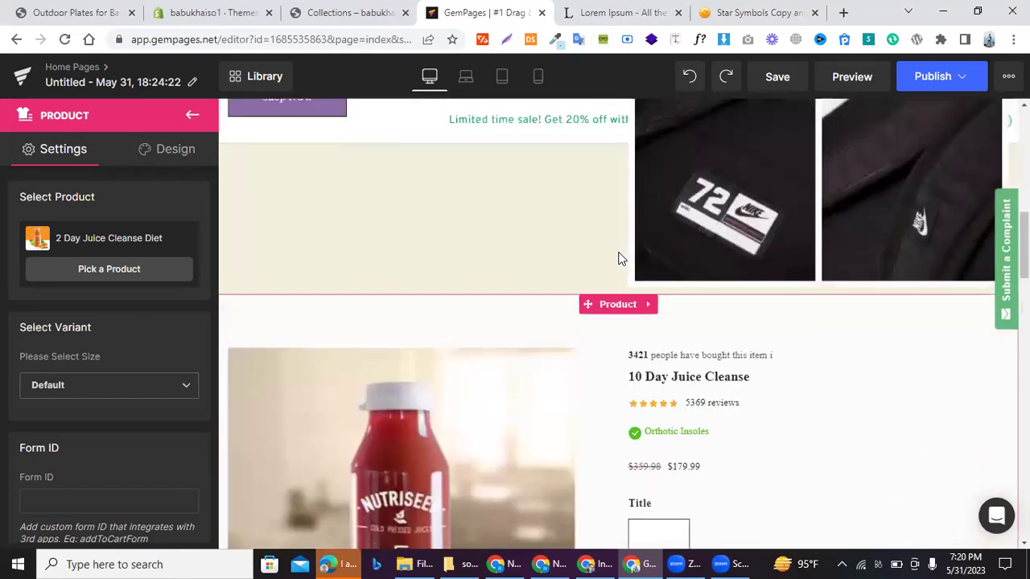
scroll(618, 252, down, 6)
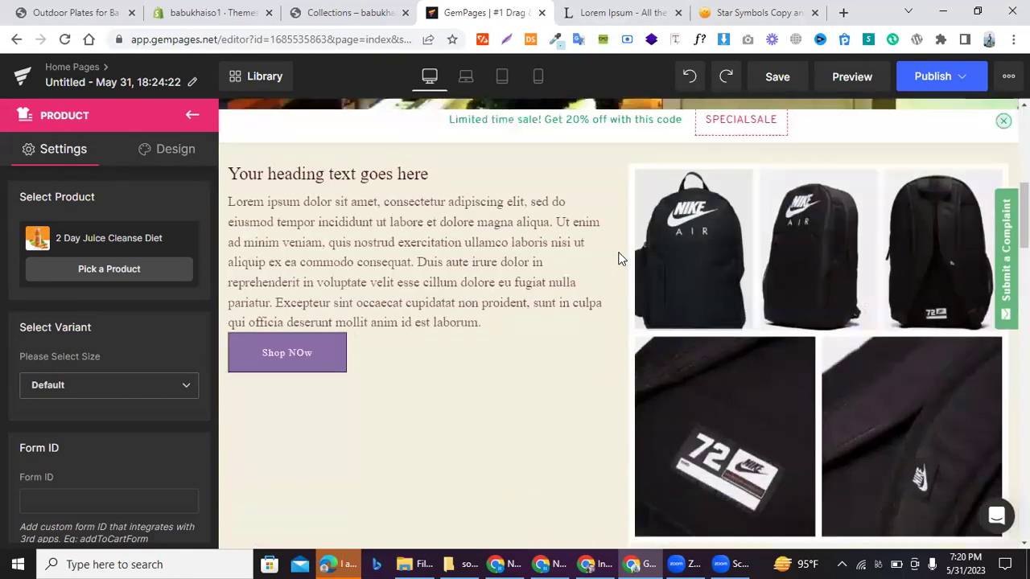
scroll(717, 437, down, 6)
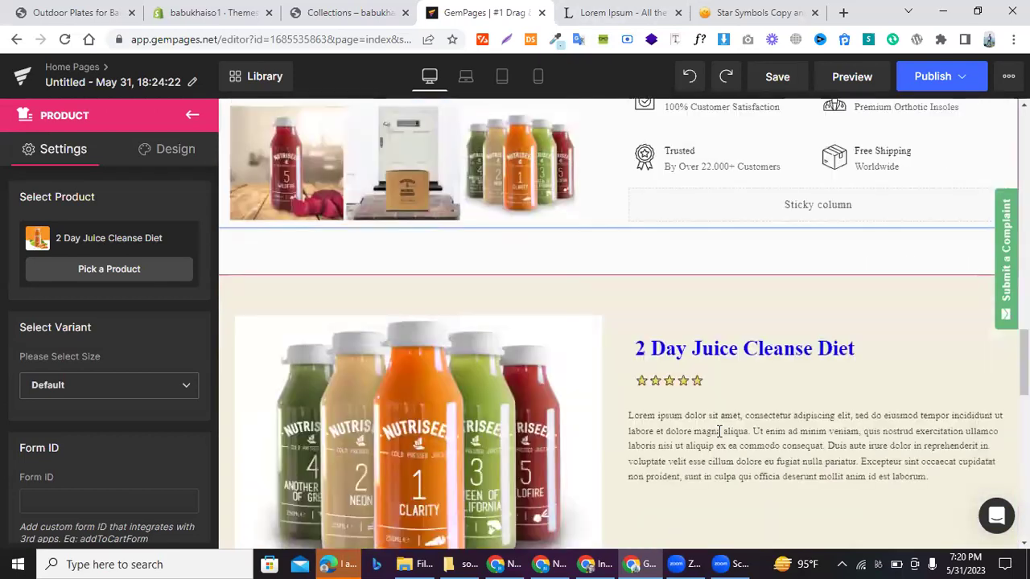
scroll(718, 437, up, 5)
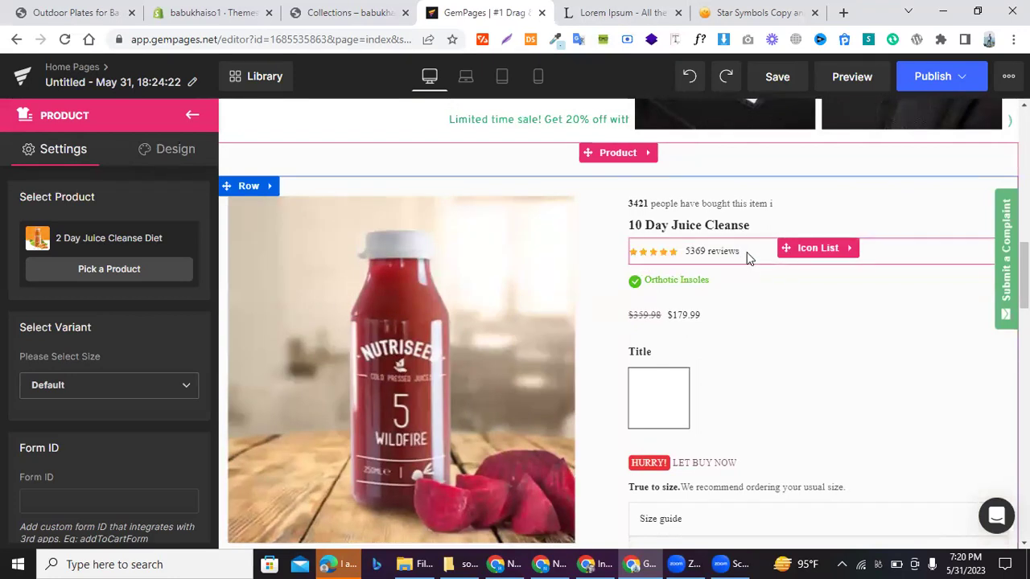
scroll(747, 257, down, 1)
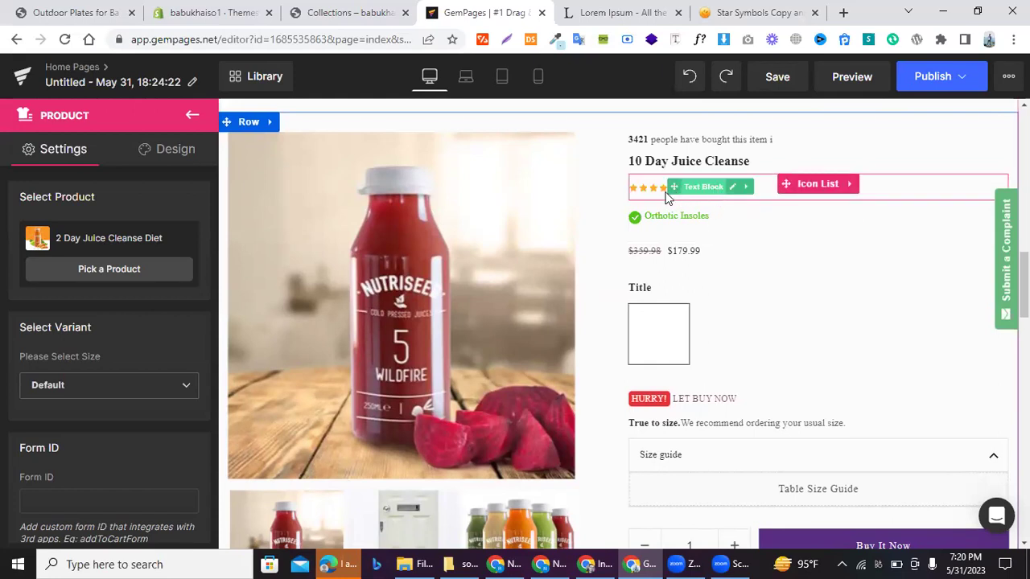
scroll(644, 322, down, 3)
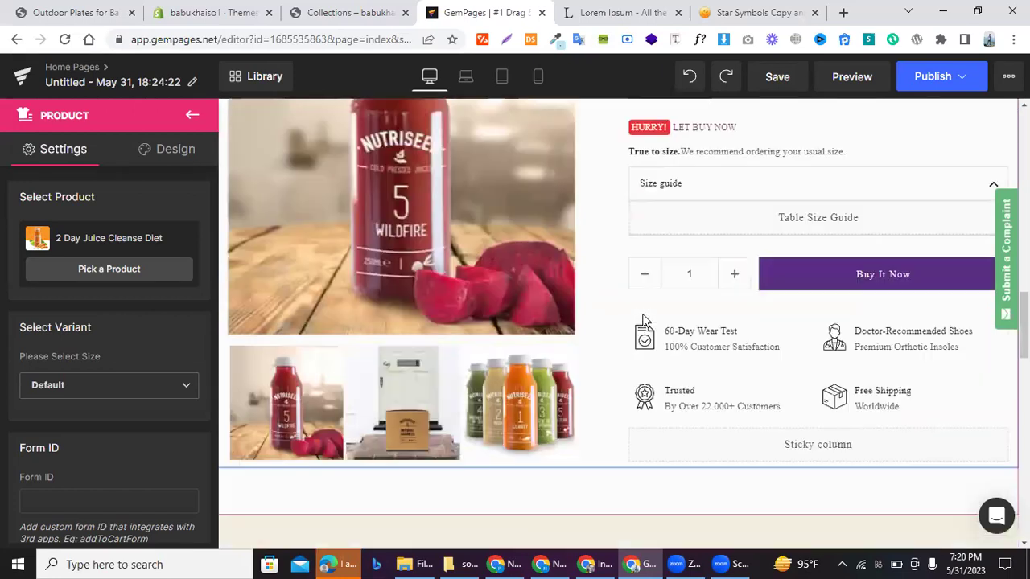
scroll(644, 320, down, 5)
- Clear the element search and add a (P) Price element inside the Product module, directly below the five-star row
click(191, 115)
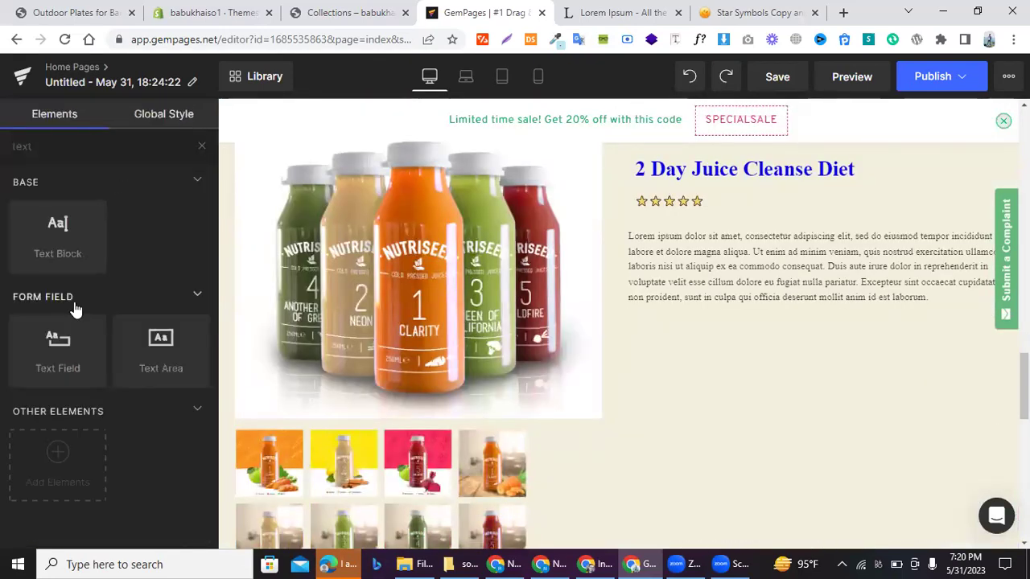
click(201, 148)
scroll(101, 338, down, 10)
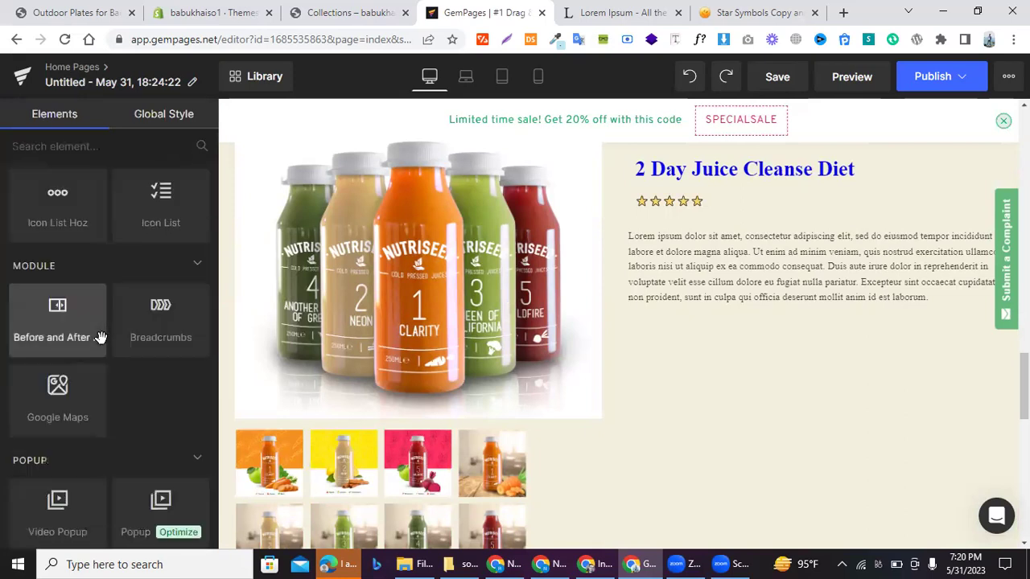
scroll(100, 336, down, 3)
scroll(103, 344, up, 2)
scroll(103, 345, down, 3)
scroll(100, 330, up, 1)
scroll(100, 330, down, 4)
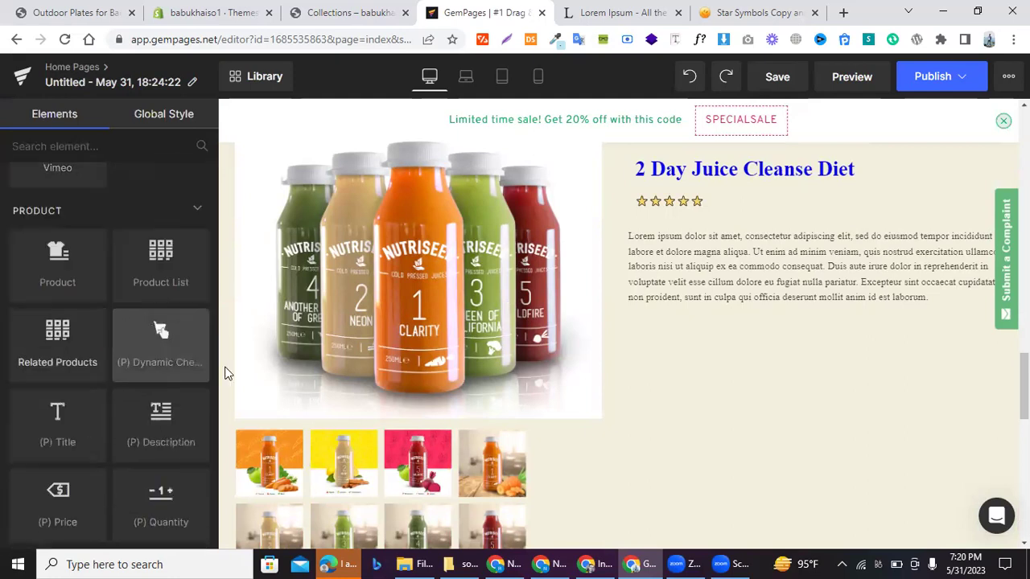
scroll(105, 362, down, 2)
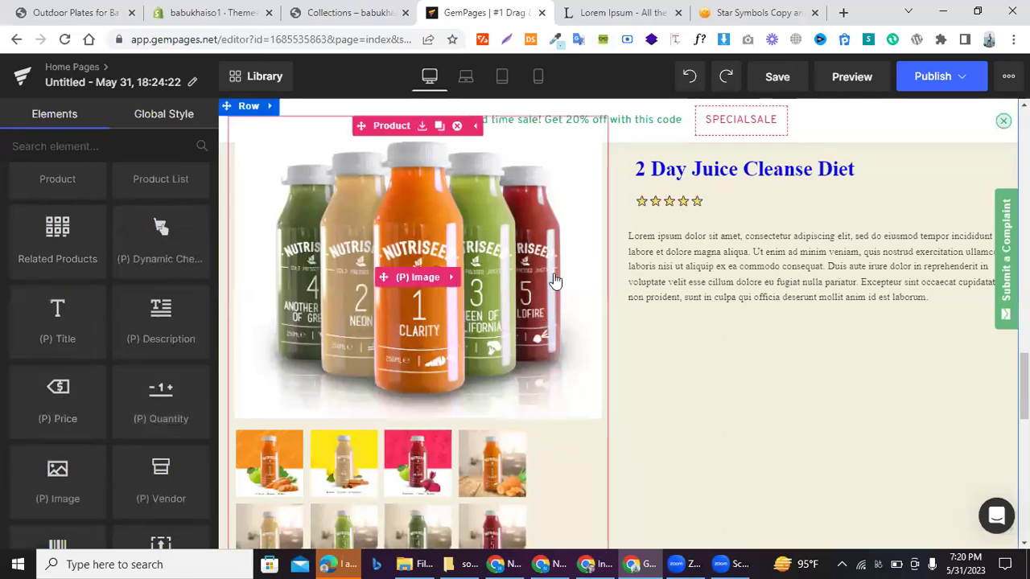
drag(170, 372, 632, 220)
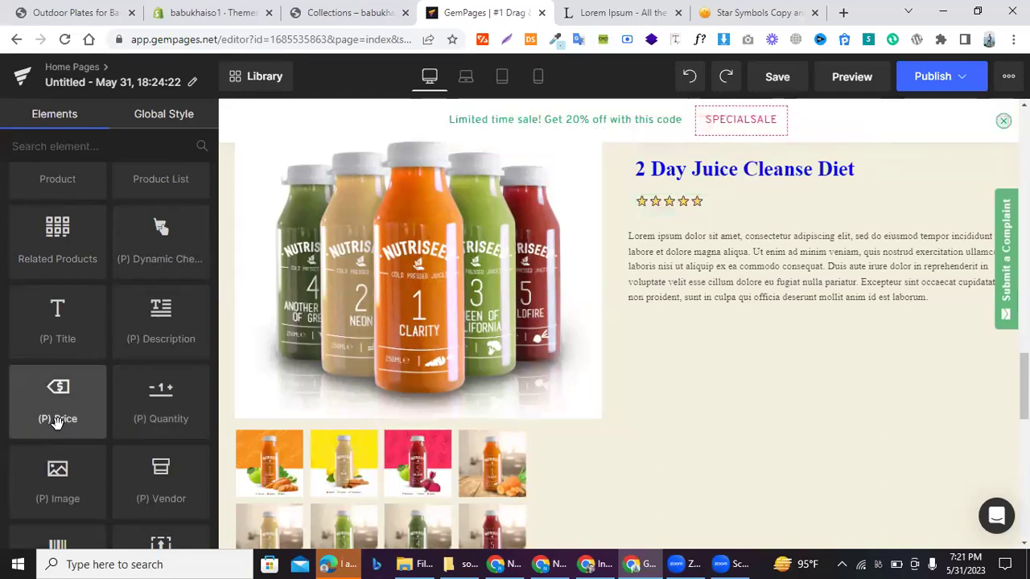
drag(56, 422, 630, 208)
scroll(580, 215, down, 1)
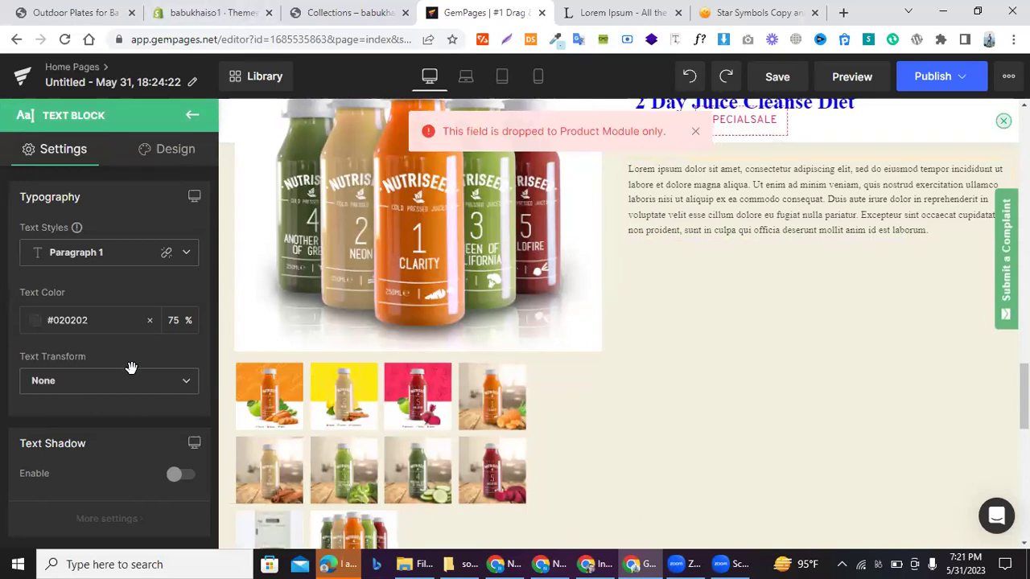
drag(51, 416, 667, 259)
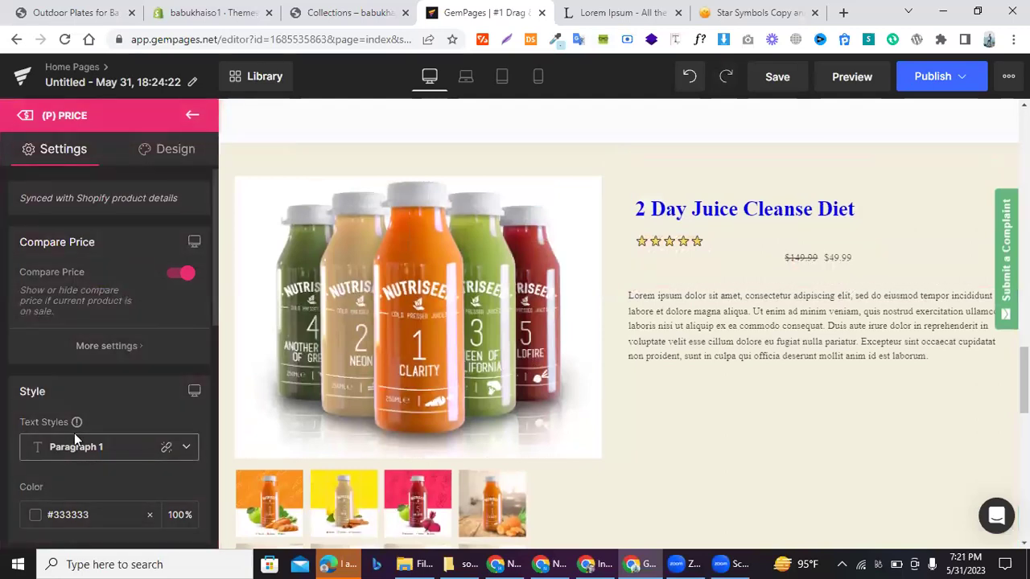
- Align the price element of the 2 Day Juice Cleanse Diet product to the left
scroll(74, 433, down, 2)
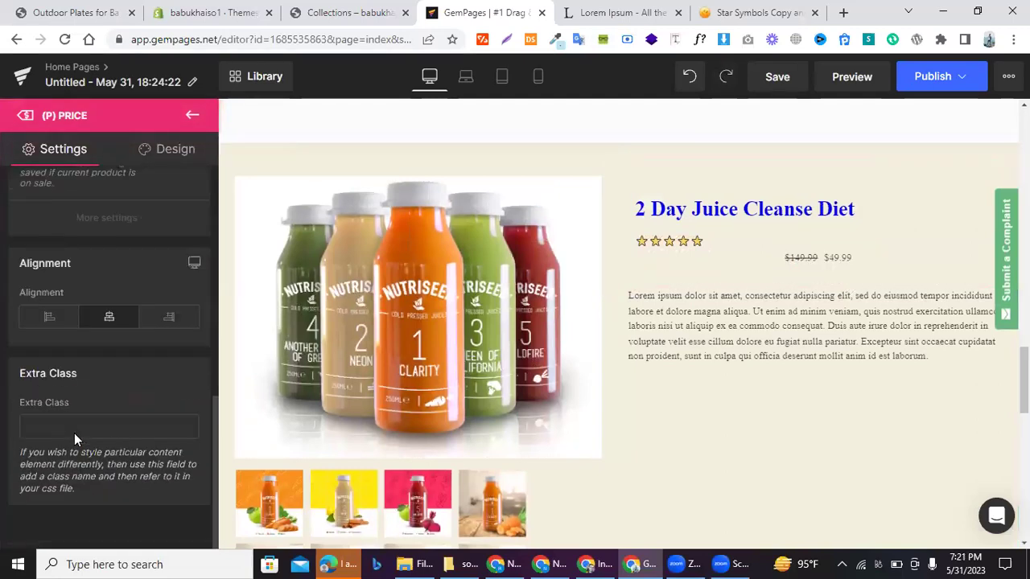
click(45, 322)
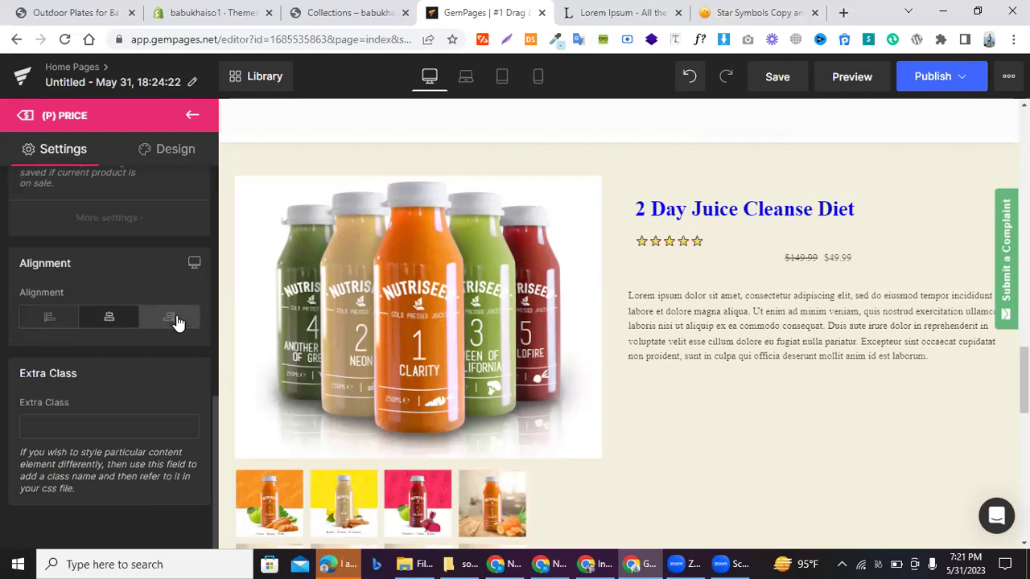
click(32, 320)
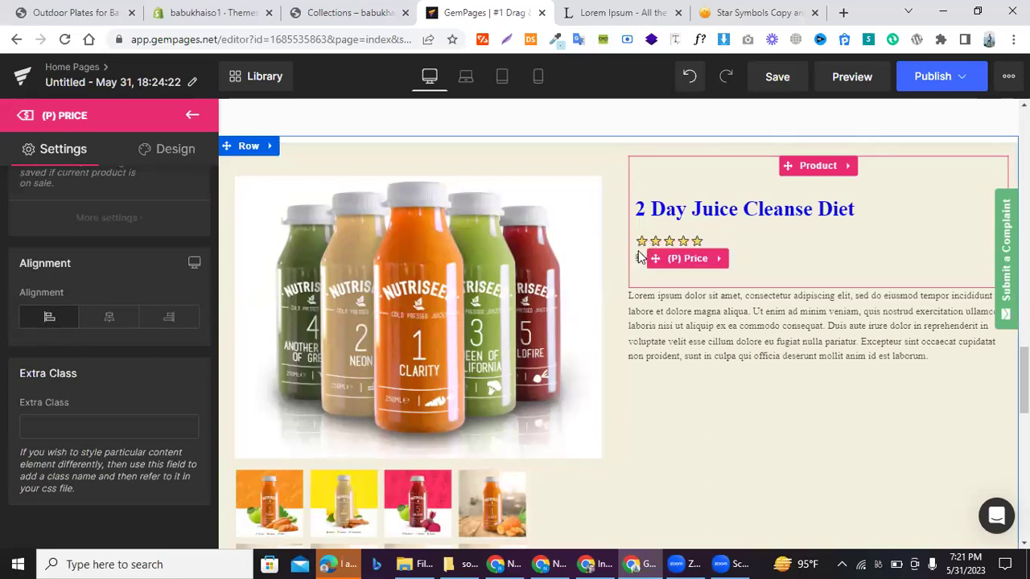
- Set the top margin of the 2 Day Juice Cleanse Diet price element to 10 px
click(179, 161)
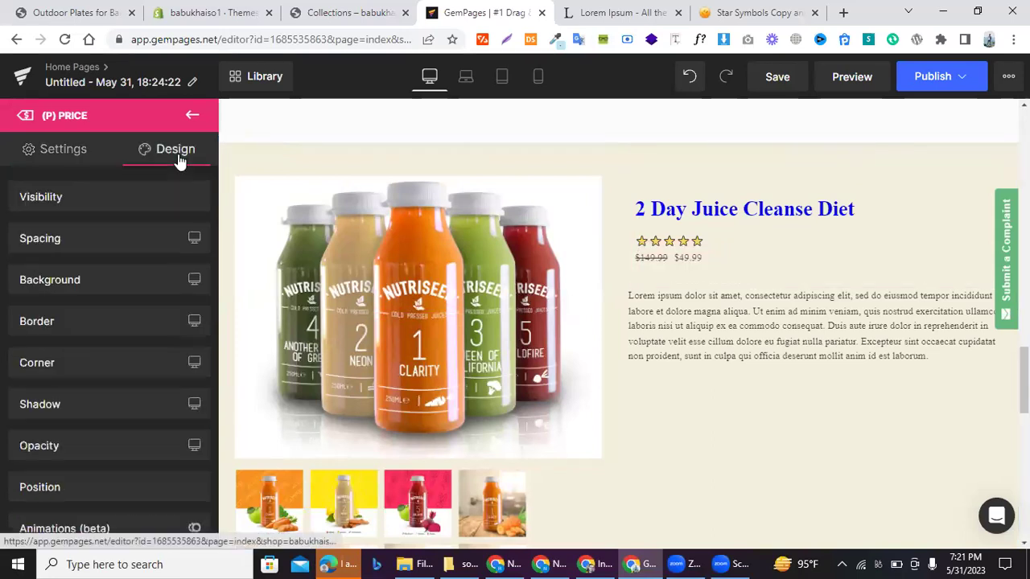
click(48, 241)
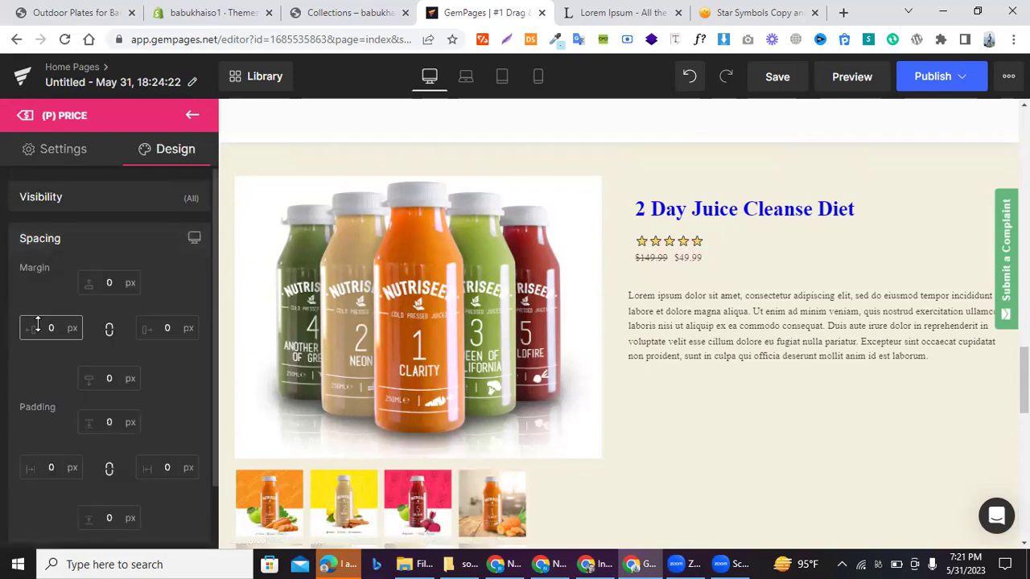
click(95, 287)
text(1)
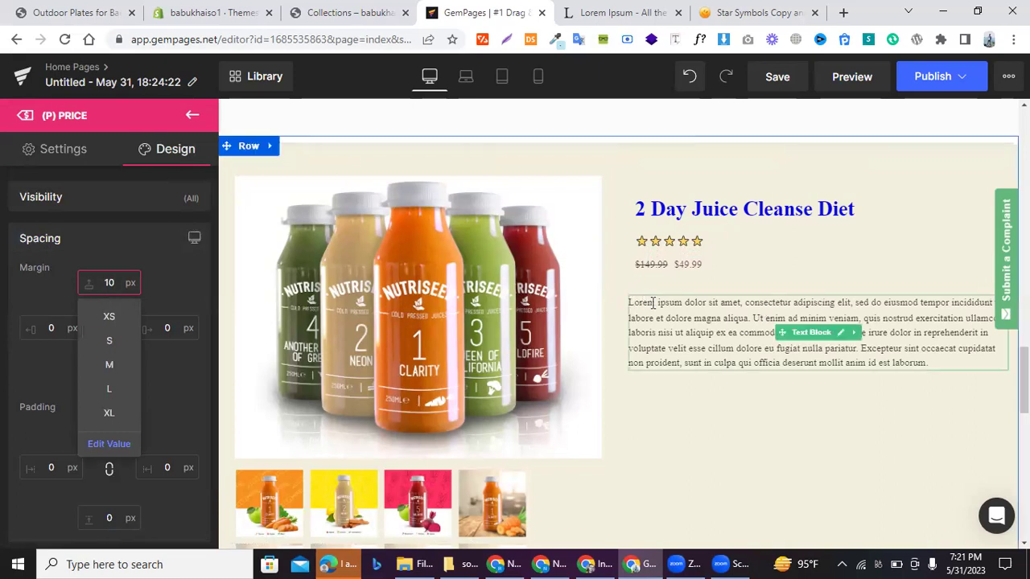
- Move the Lorem ipsum text block into the Product module, directly below the price
drag(784, 328, 719, 274)
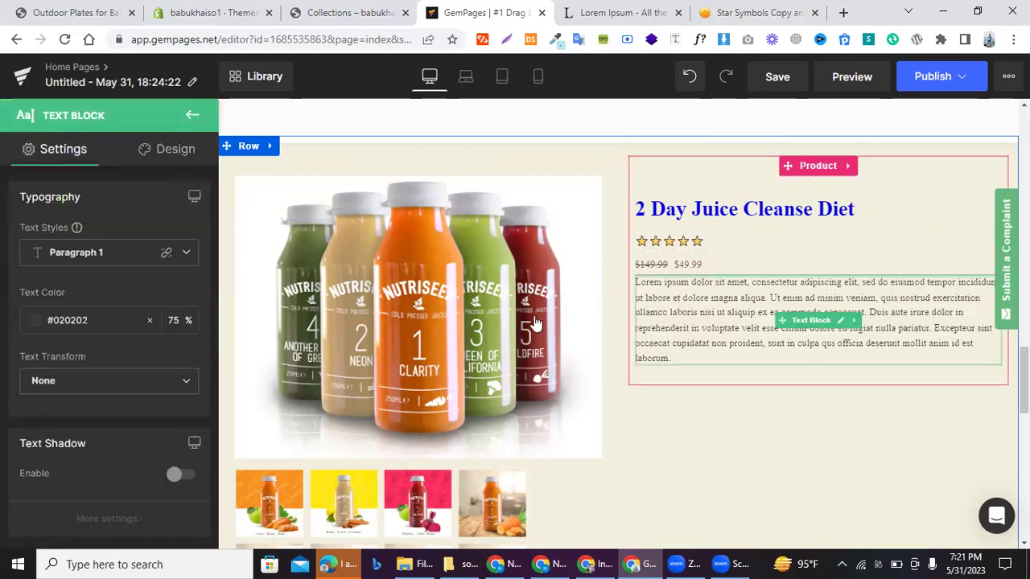
click(663, 269)
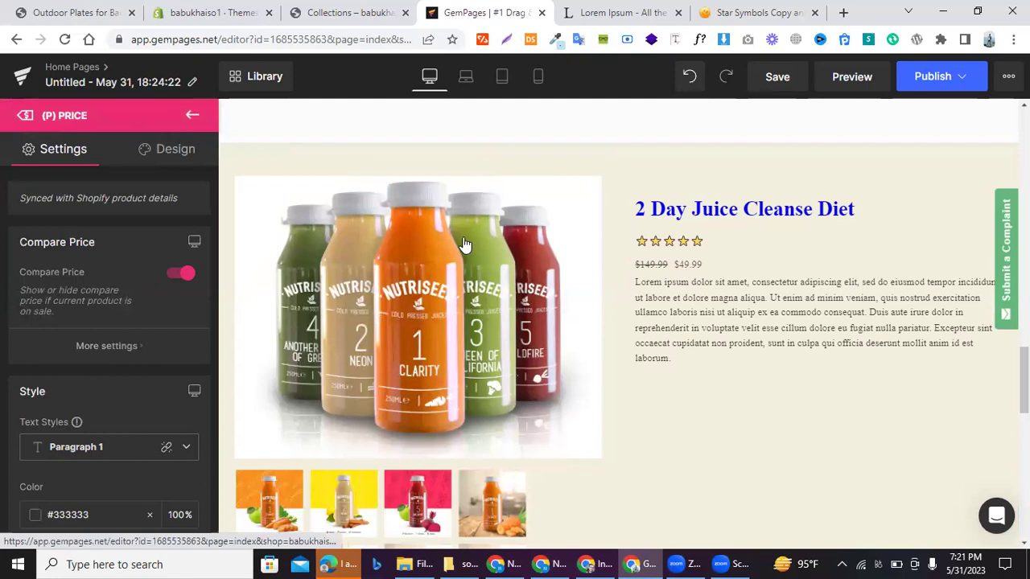
click(190, 117)
- Add a (P) Swatches element inside the Product module, below the Lorem ipsum text block
scroll(57, 354, down, 2)
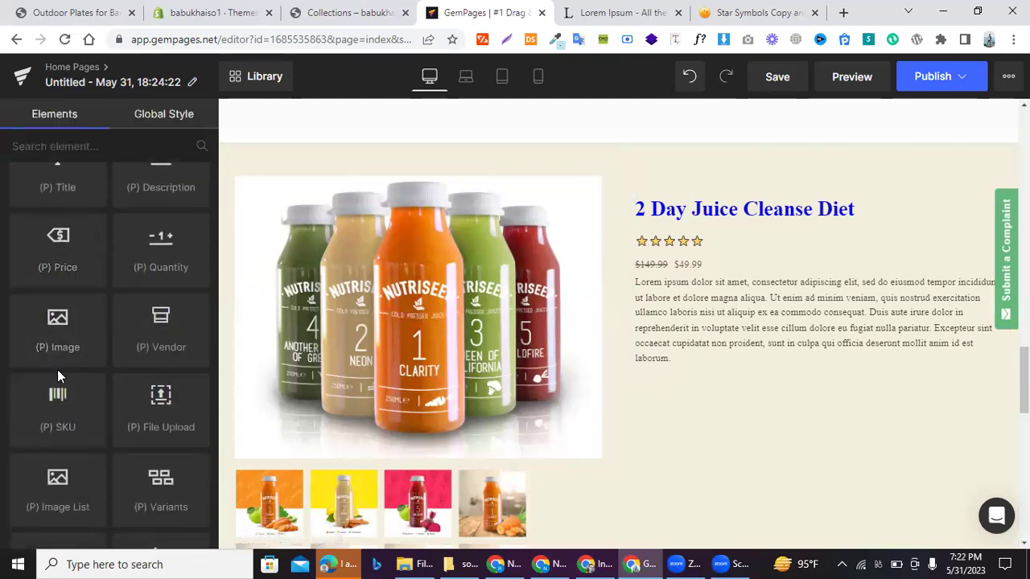
scroll(57, 369, down, 1)
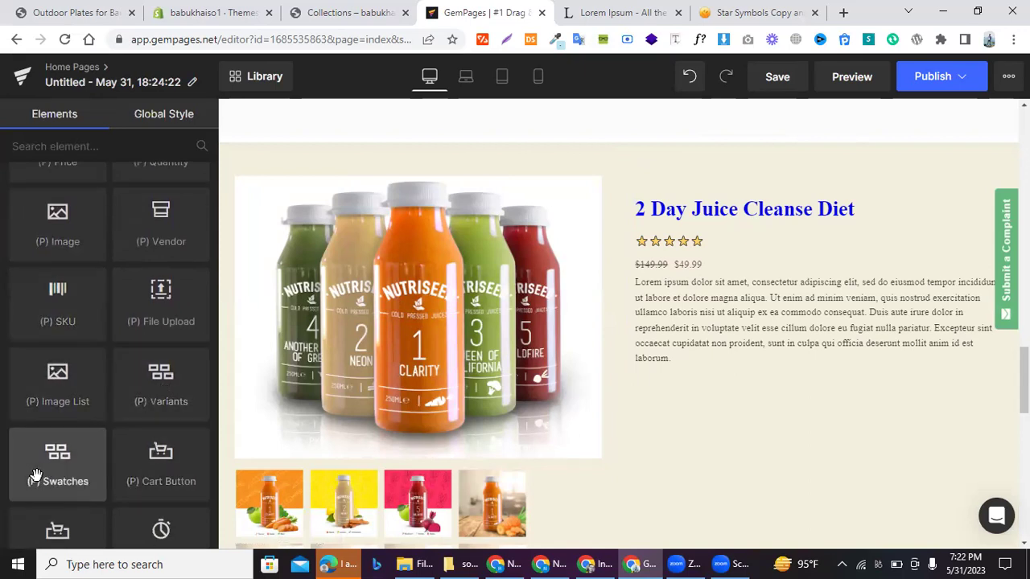
drag(128, 446, 636, 376)
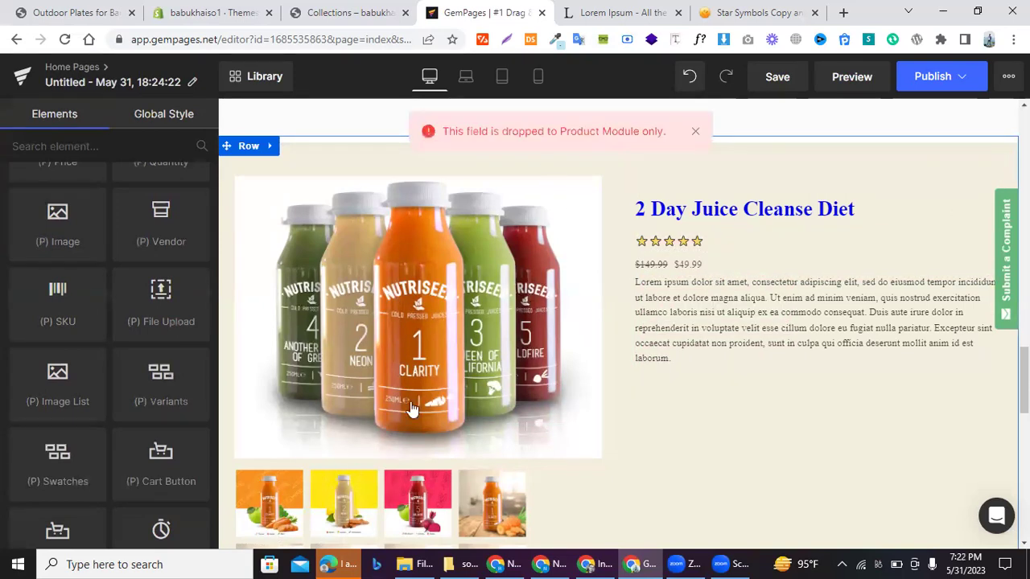
drag(410, 408, 701, 352)
click(684, 425)
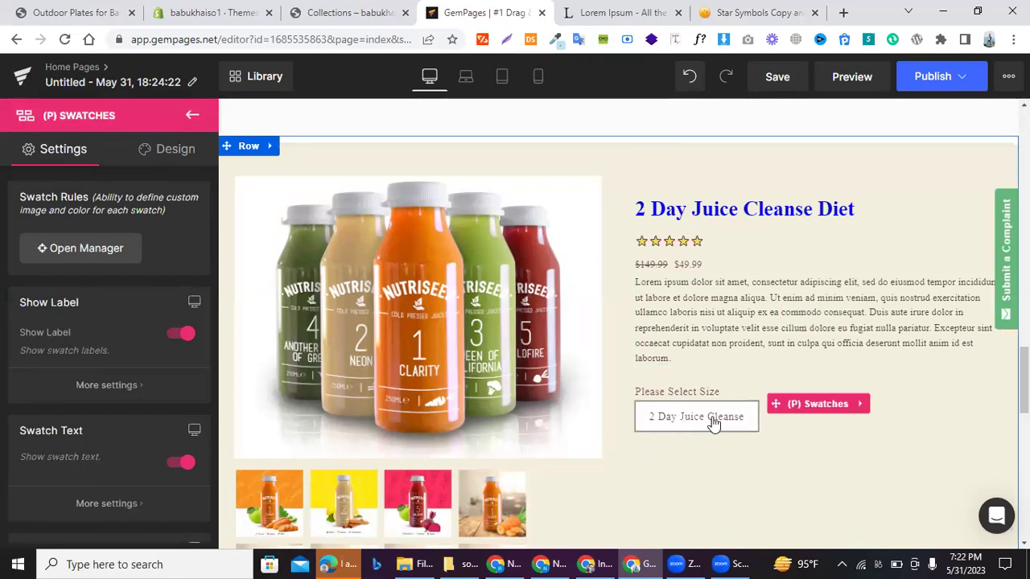
- Add a (P) Cart Button element inside the Product module, directly below the size swatches
click(190, 121)
scroll(121, 294, down, 3)
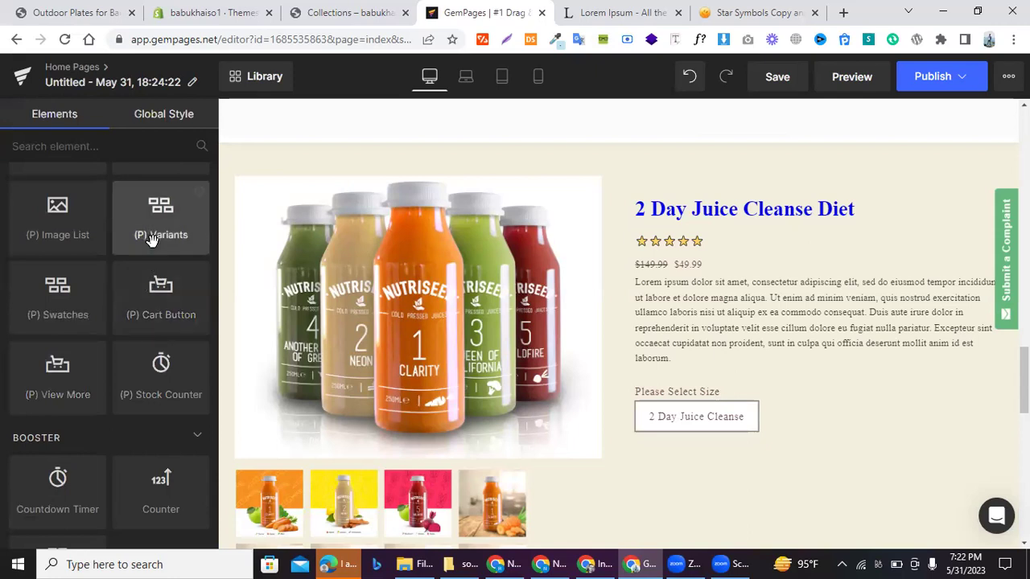
scroll(151, 240, up, 5)
scroll(195, 271, down, 3)
scroll(194, 273, down, 3)
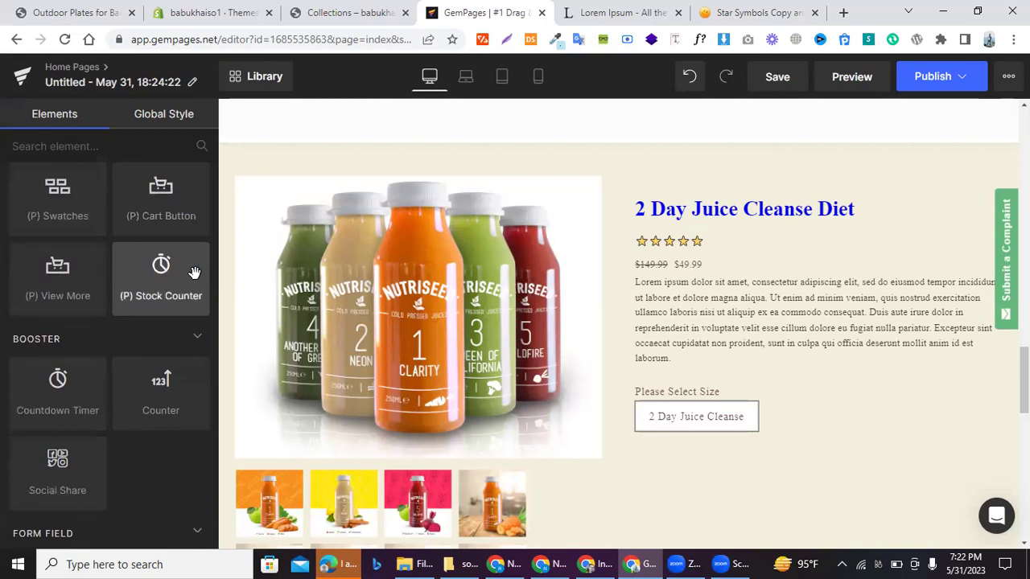
scroll(194, 272, down, 2)
scroll(196, 274, up, 7)
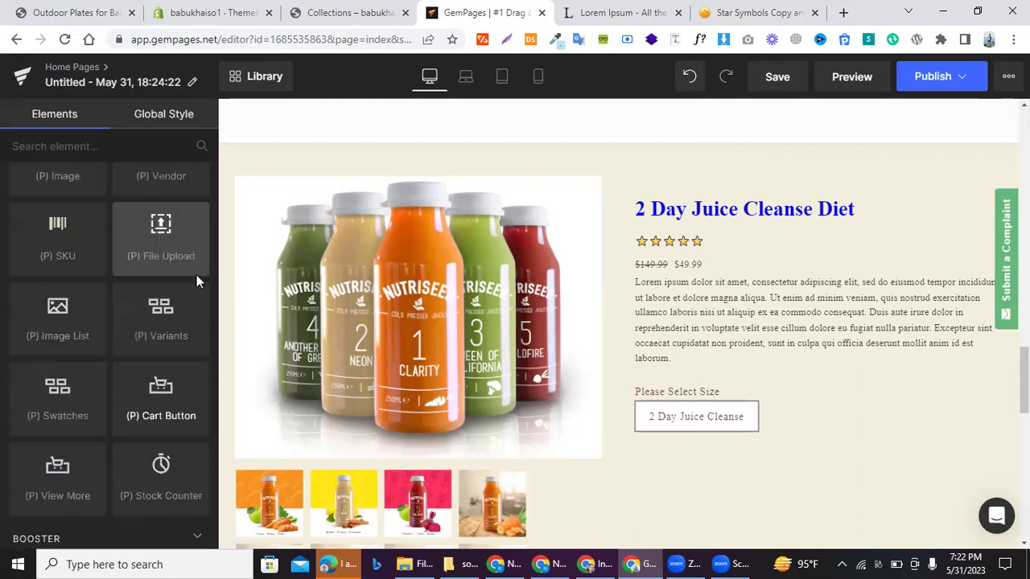
scroll(102, 269, up, 1)
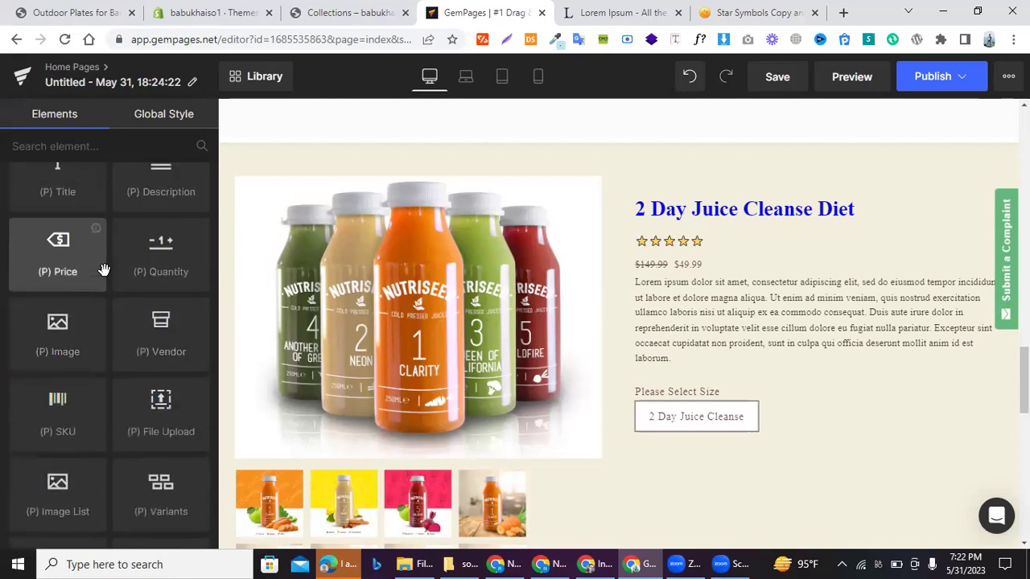
scroll(104, 269, up, 1)
scroll(104, 268, down, 3)
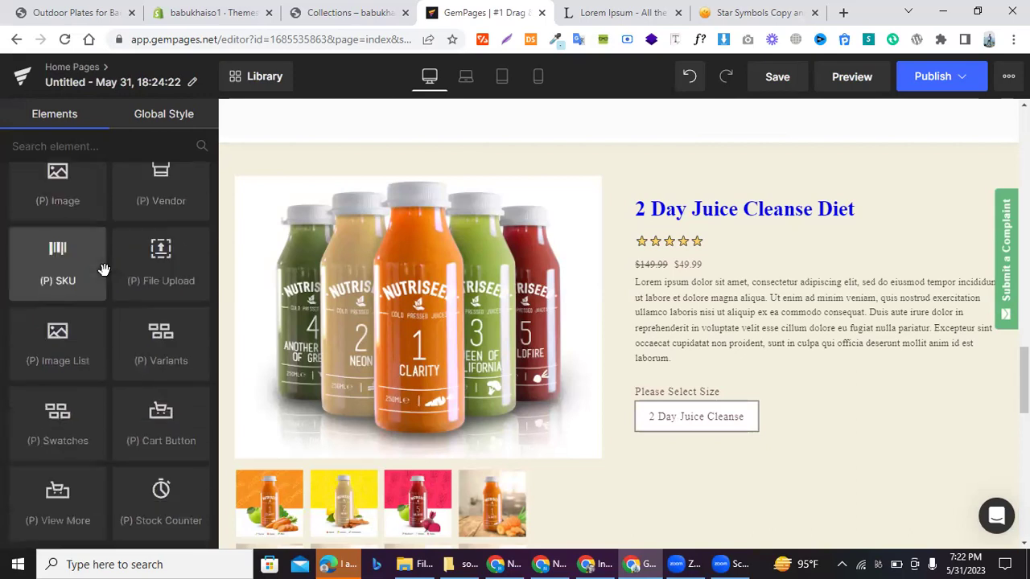
drag(208, 416, 638, 438)
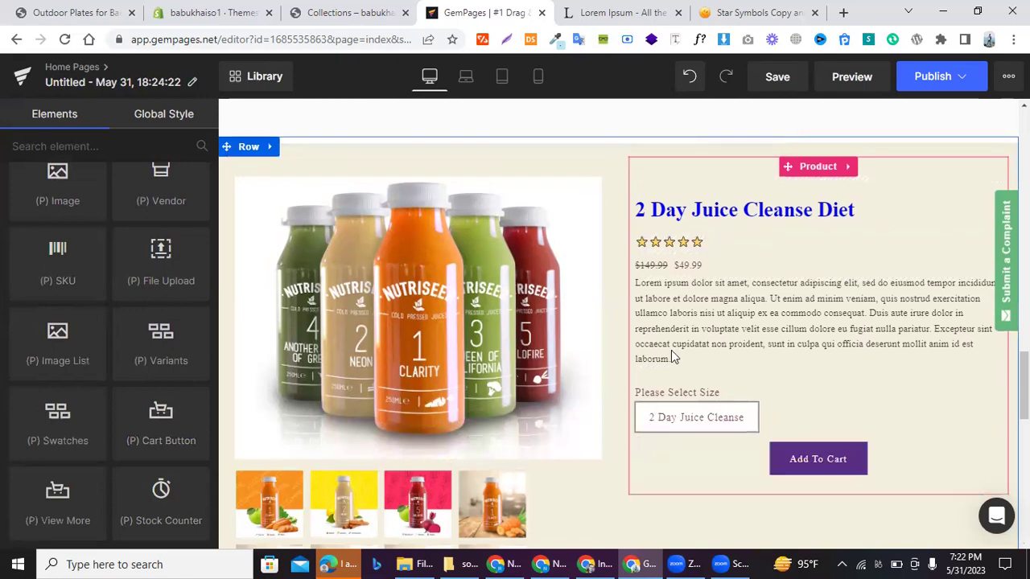
scroll(801, 394, down, 1)
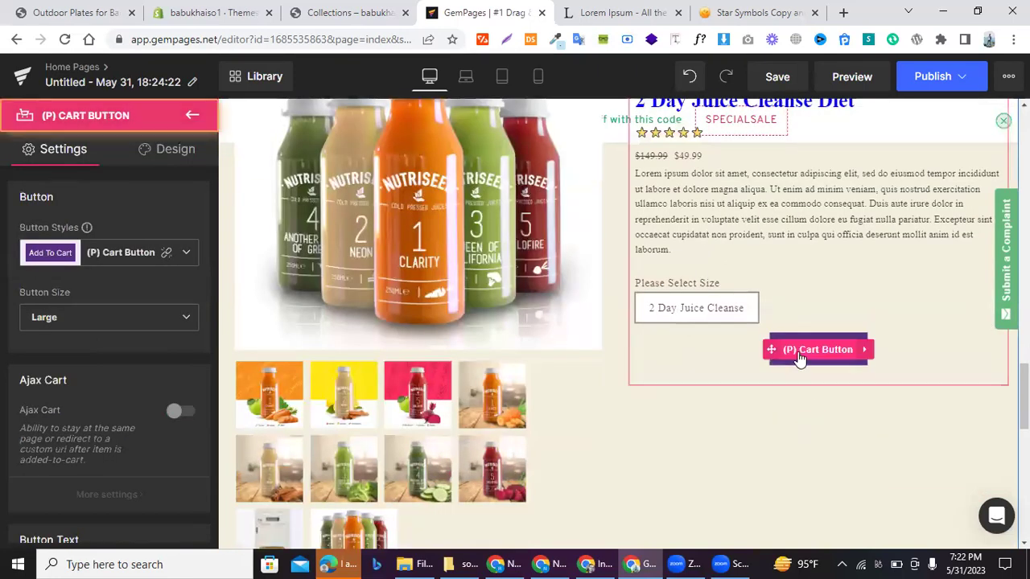
- Align the Add To Cart button of the 2 Day Juice Cleanse Diet product to the left
click(190, 119)
scroll(611, 314, up, 5)
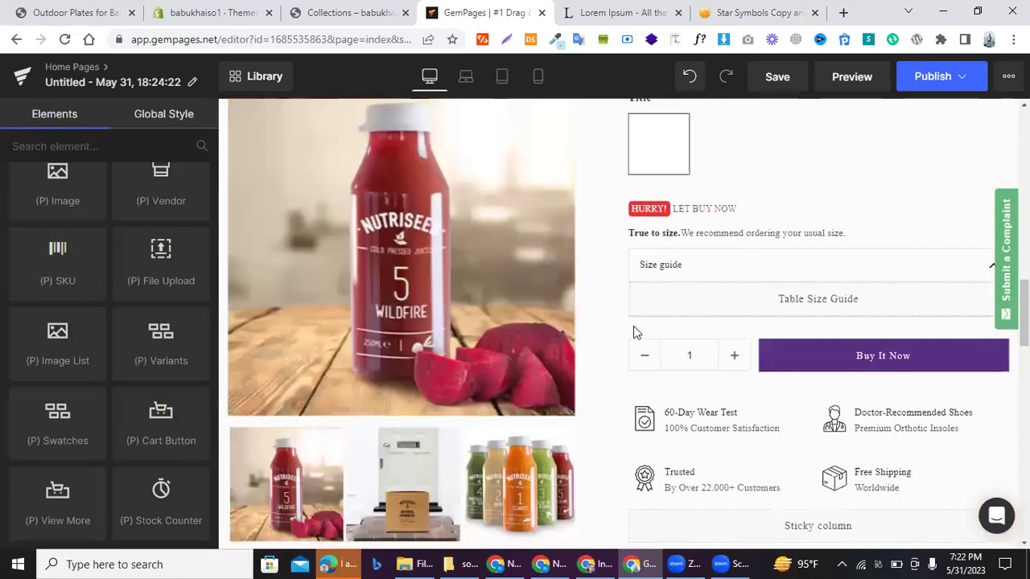
scroll(727, 257, up, 1)
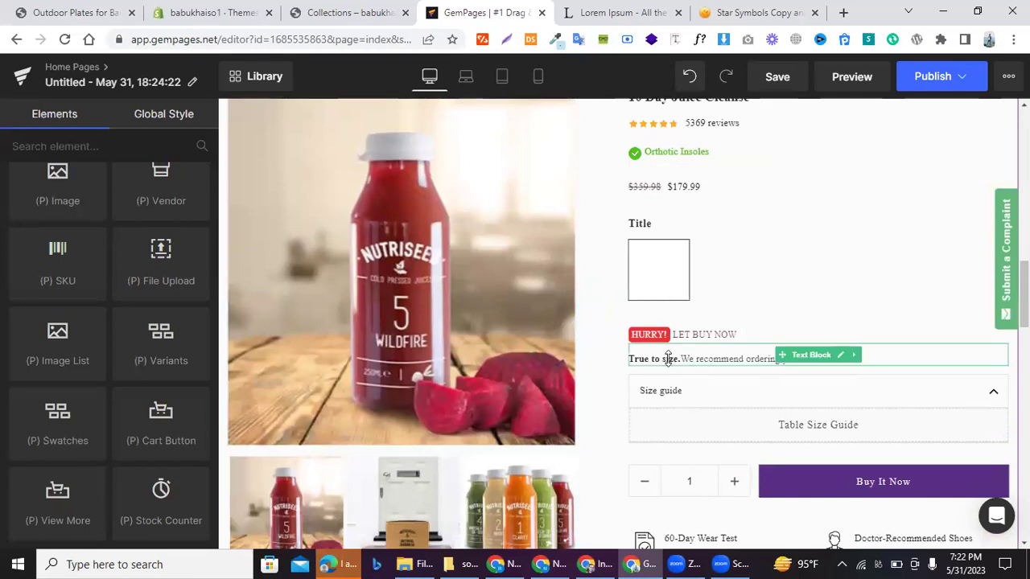
scroll(668, 357, down, 10)
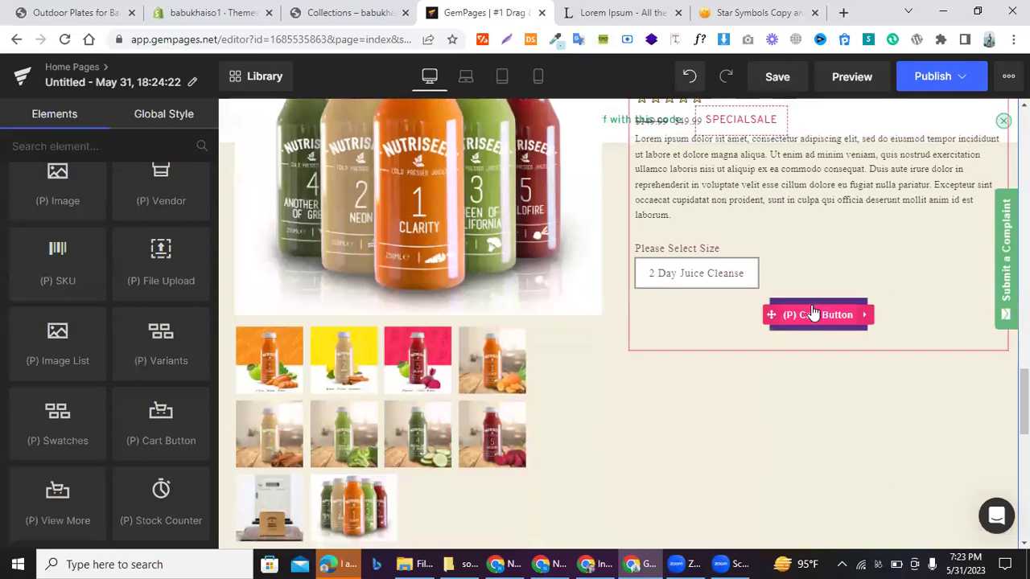
click(814, 313)
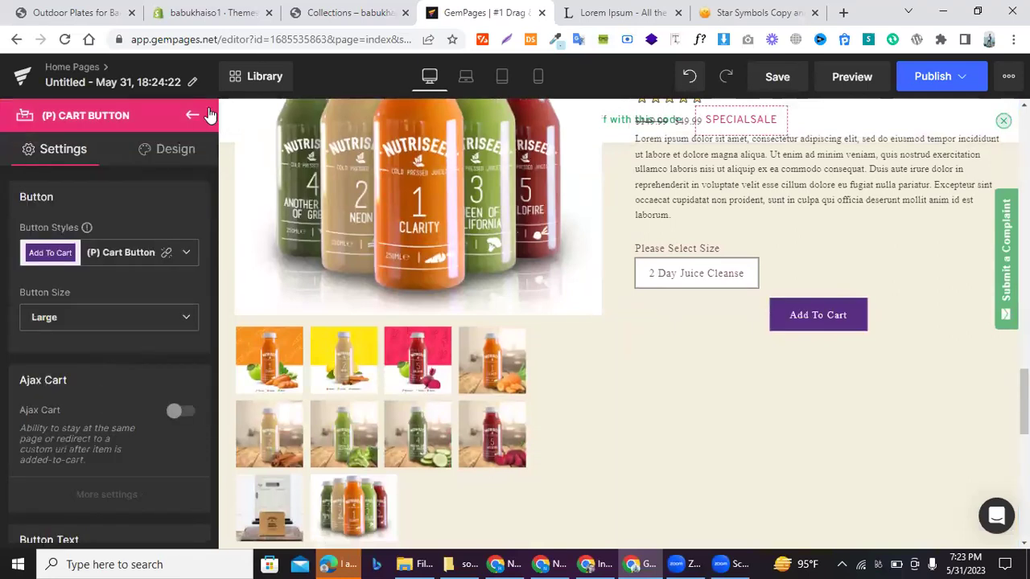
scroll(57, 258, down, 15)
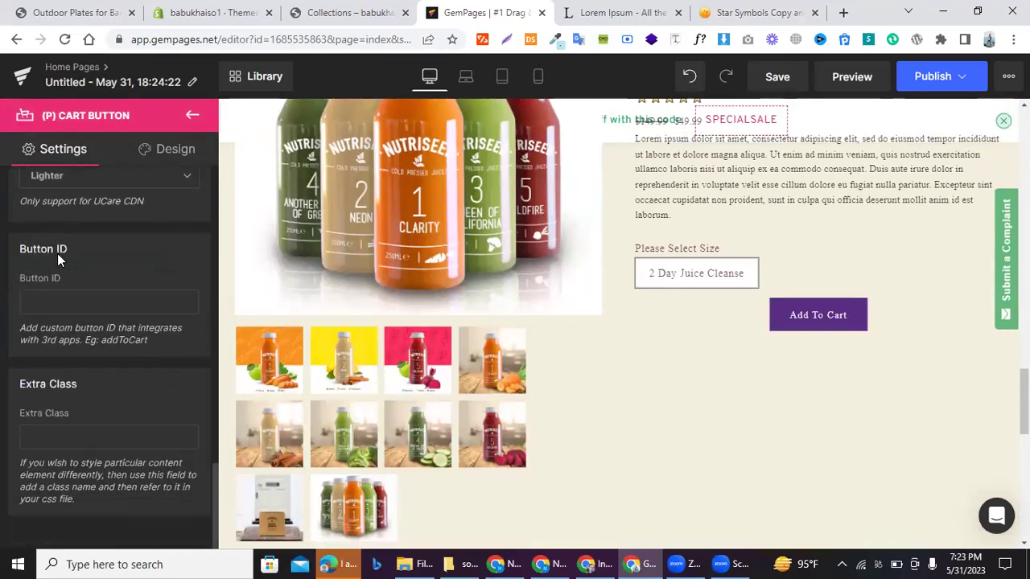
scroll(36, 302, up, 3)
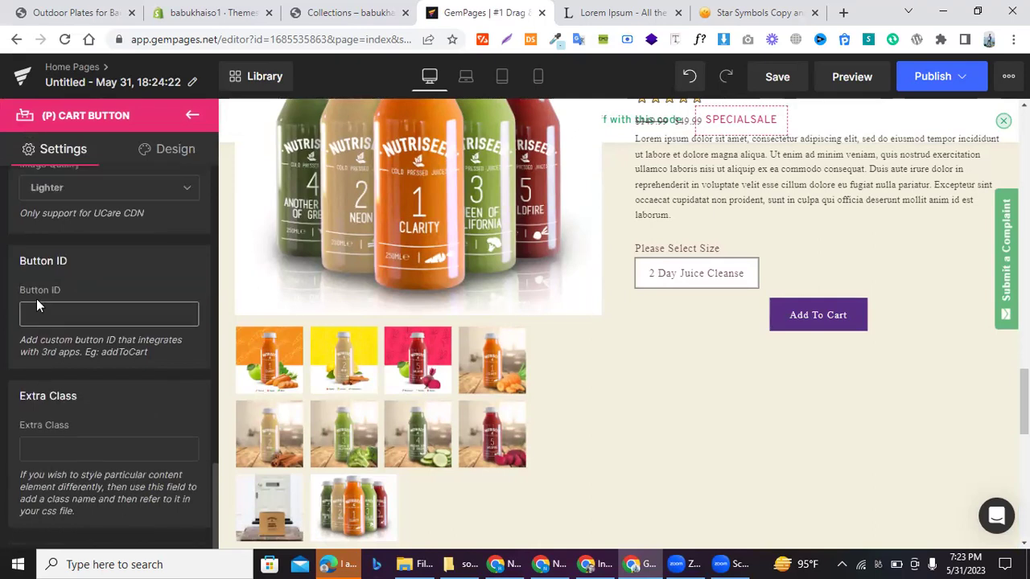
scroll(36, 305, up, 5)
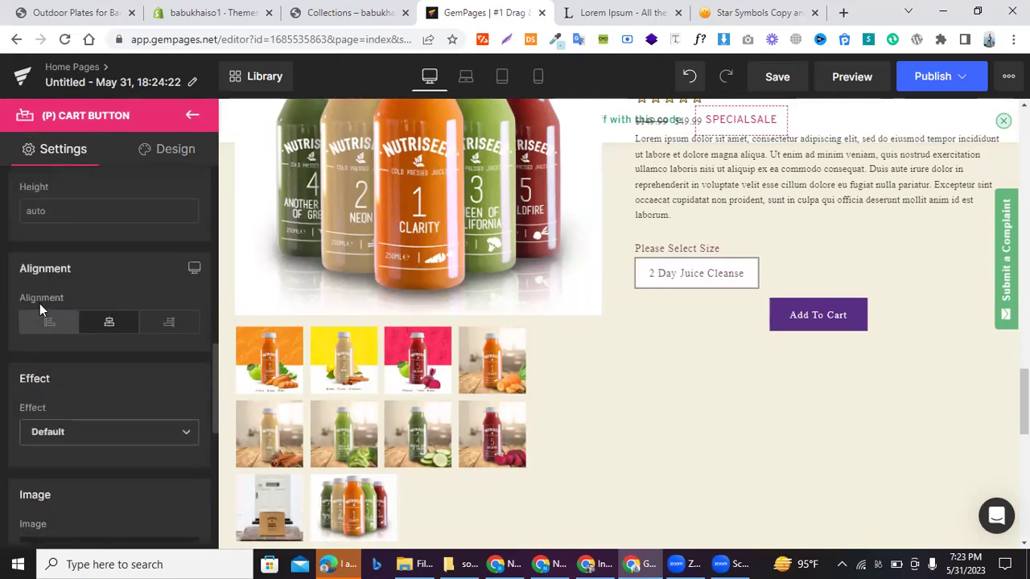
click(45, 326)
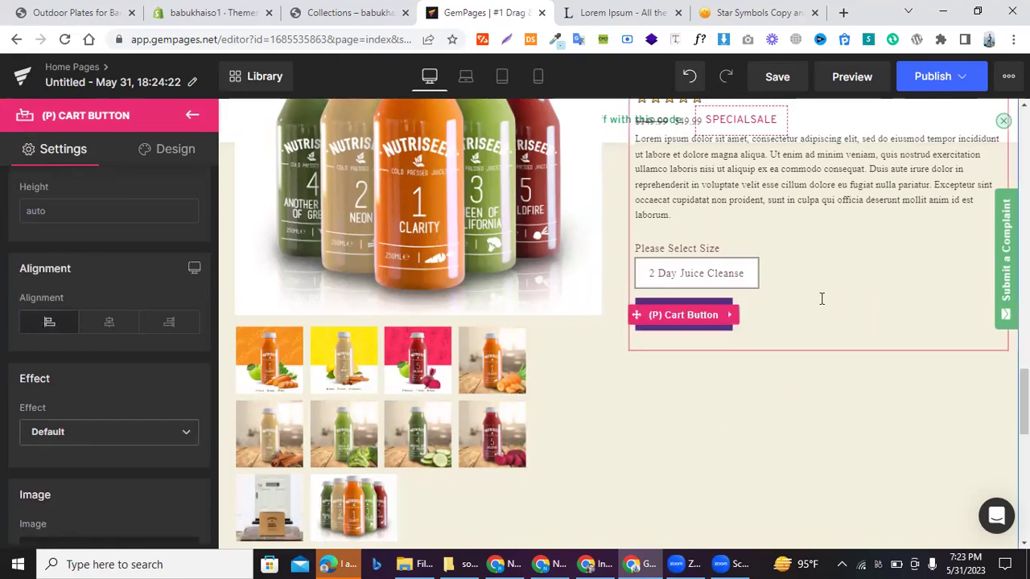
scroll(821, 297, up, 2)
scroll(819, 288, down, 3)
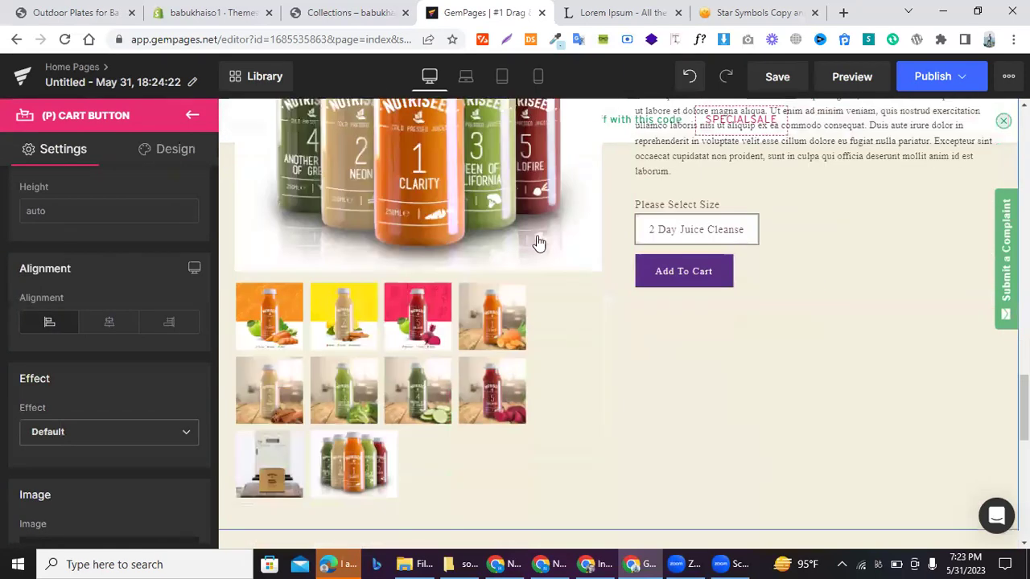
scroll(718, 232, up, 4)
scroll(718, 234, down, 1)
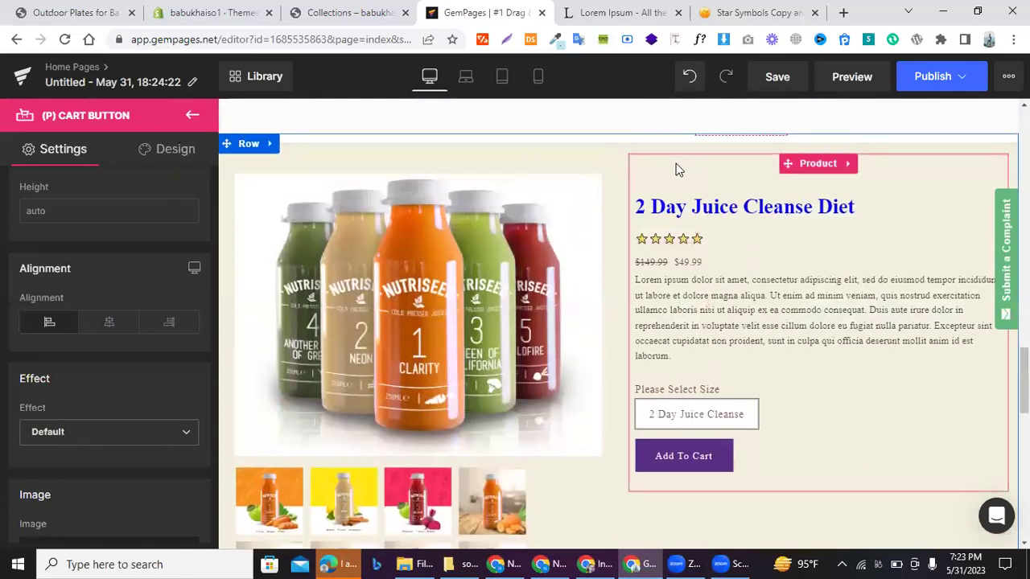
- Look through the remaining element groups and review the home page from the hero banner to the 2 Day Juice Cleanse Diet section
click(189, 118)
scroll(95, 344, down, 10)
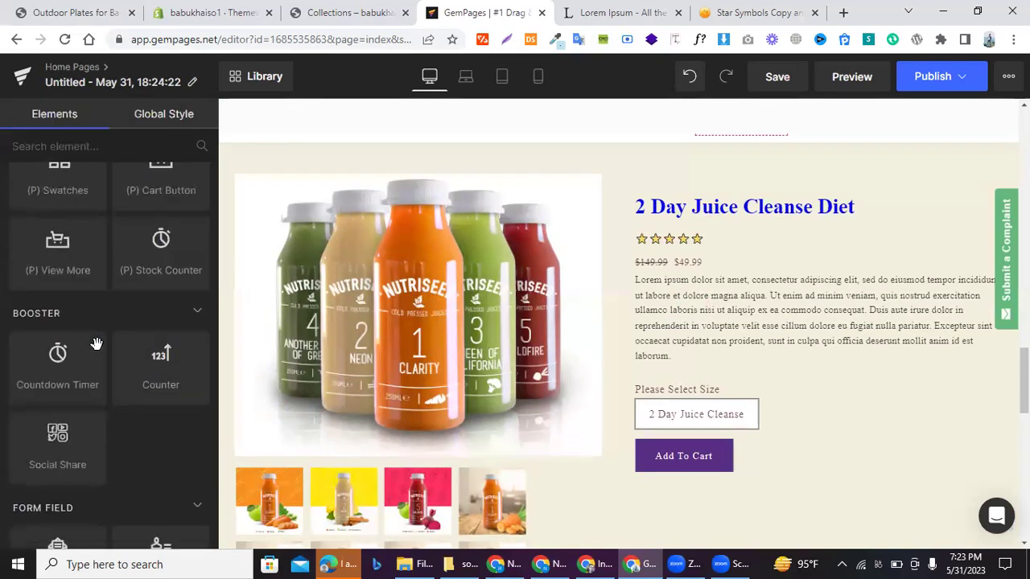
scroll(96, 354, down, 2)
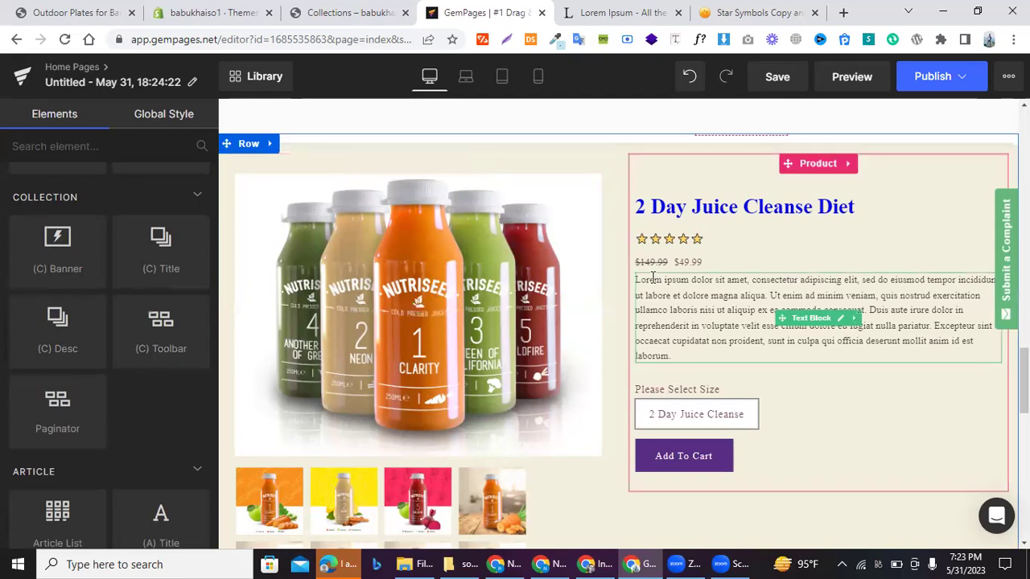
scroll(652, 277, up, 10)
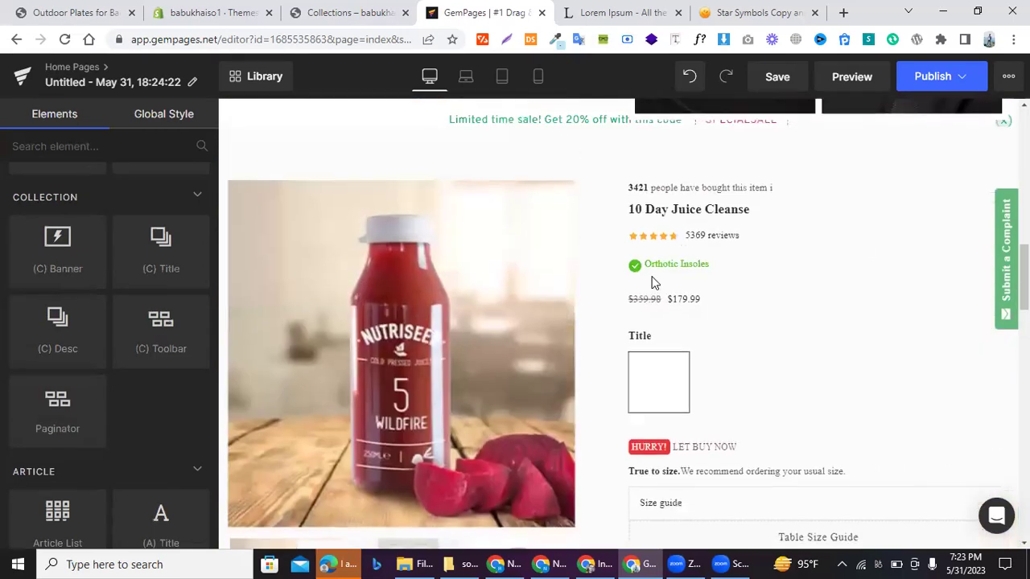
scroll(652, 282, up, 10)
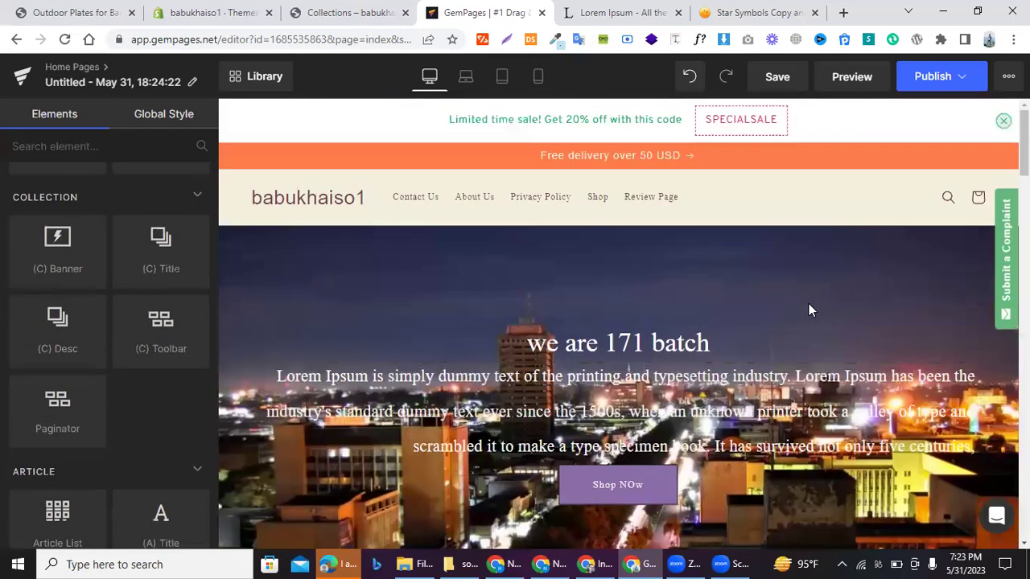
scroll(809, 311, down, 10)
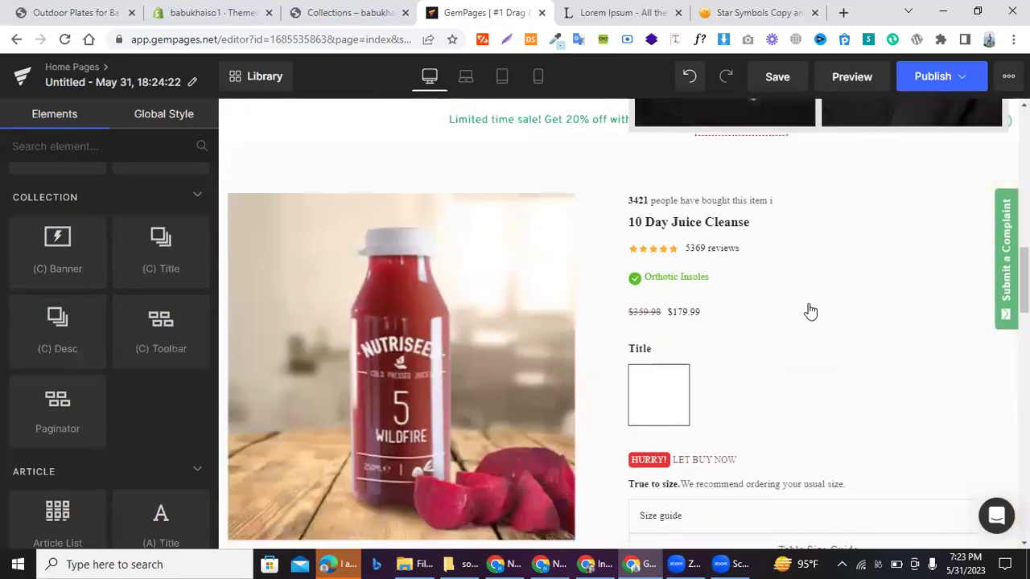
scroll(810, 312, down, 10)
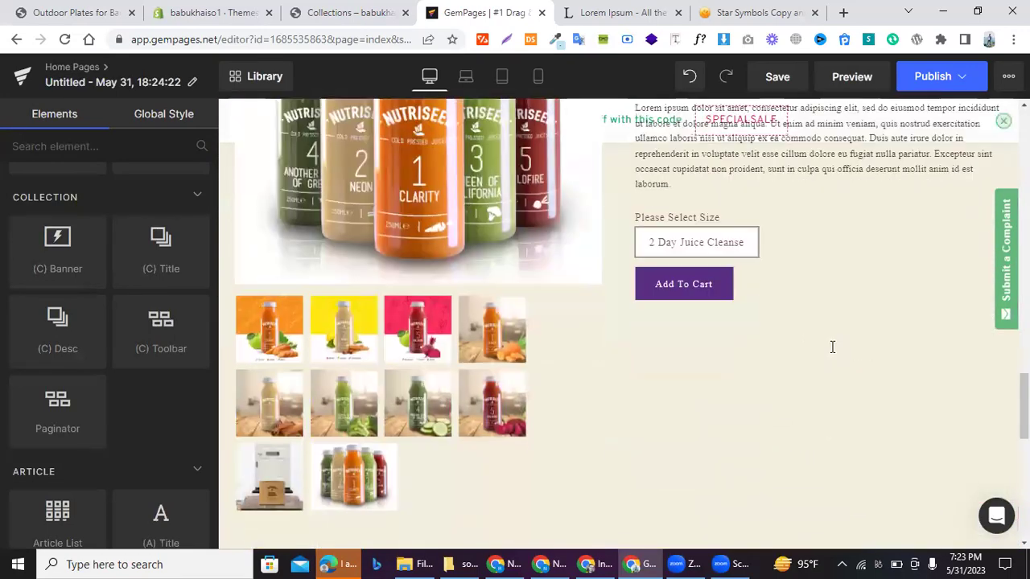
scroll(832, 347, up, 3)
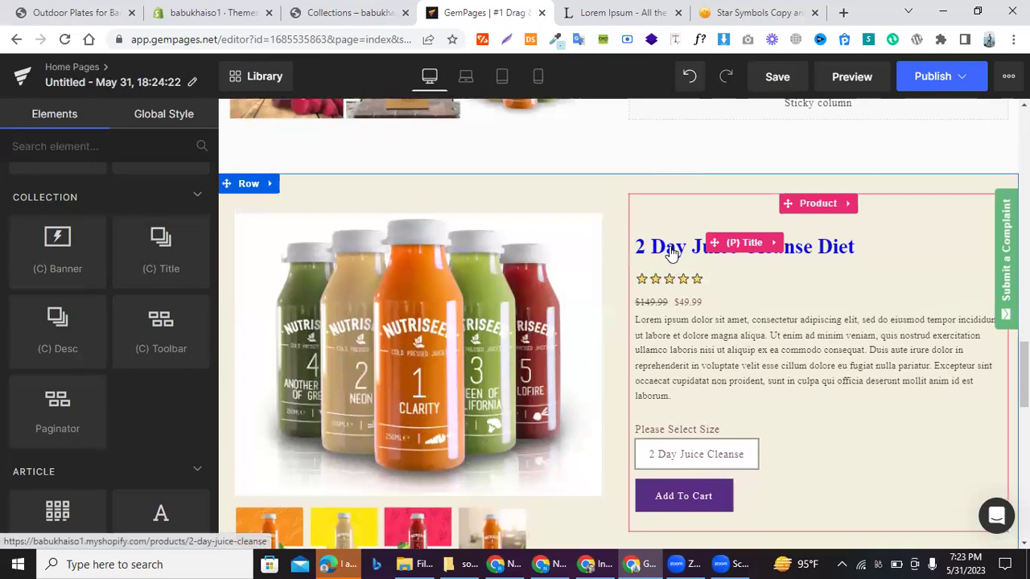
scroll(672, 252, down, 5)
scroll(672, 251, up, 2)
scroll(672, 251, up, 10)
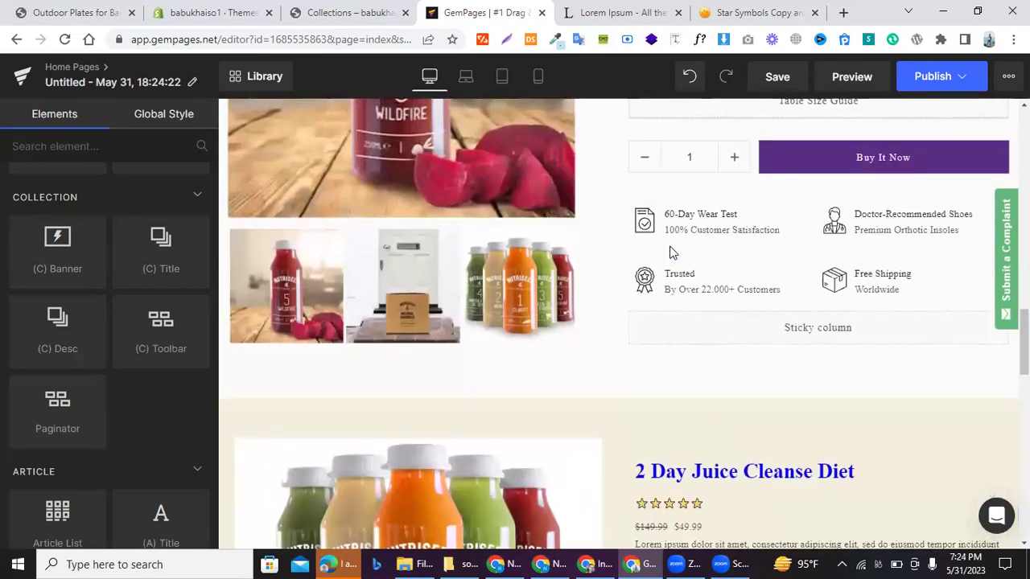
scroll(671, 252, up, 10)
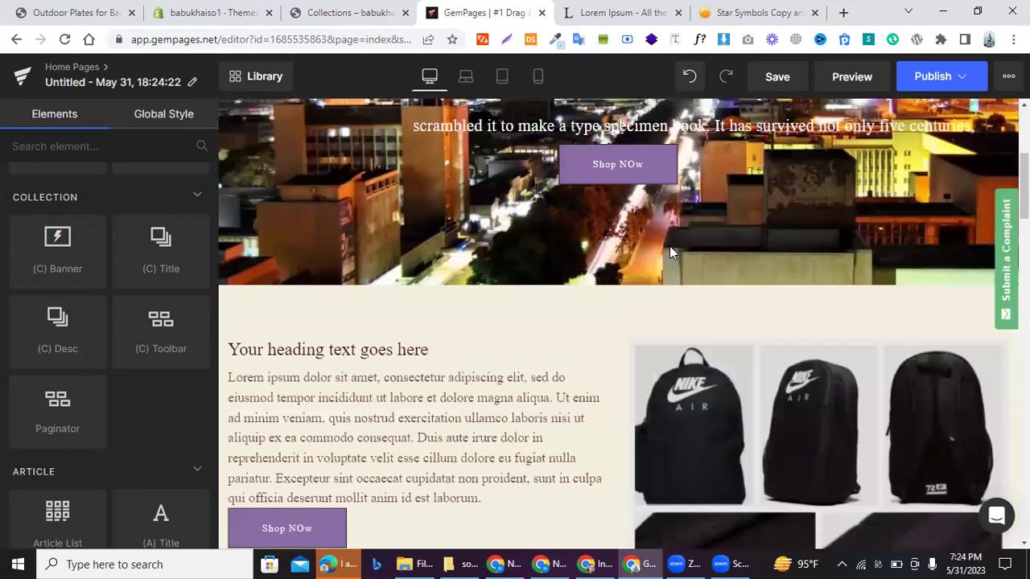
- Examine the home page's hero banner, backpack section, 10 Day Juice Cleanse section and 2 Day Juice Cleanse Diet section with its image list
scroll(671, 245, down, 10)
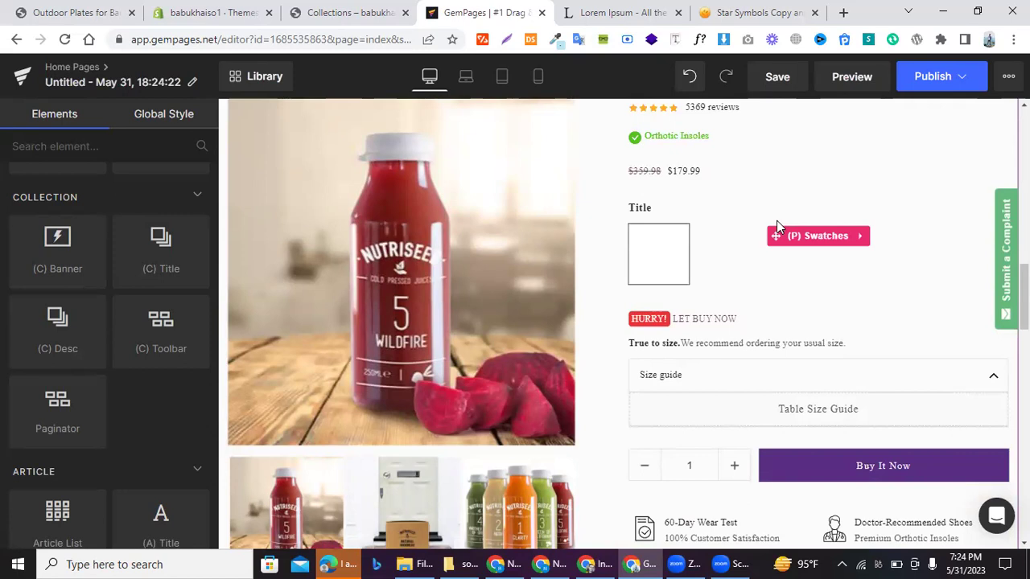
scroll(777, 221, down, 2)
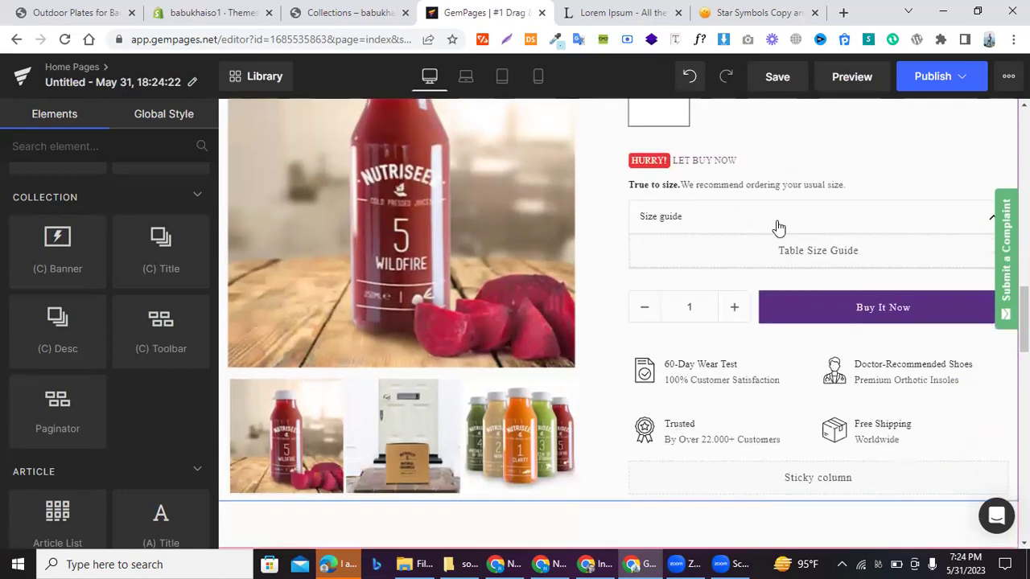
scroll(779, 227, up, 2)
scroll(777, 228, up, 9)
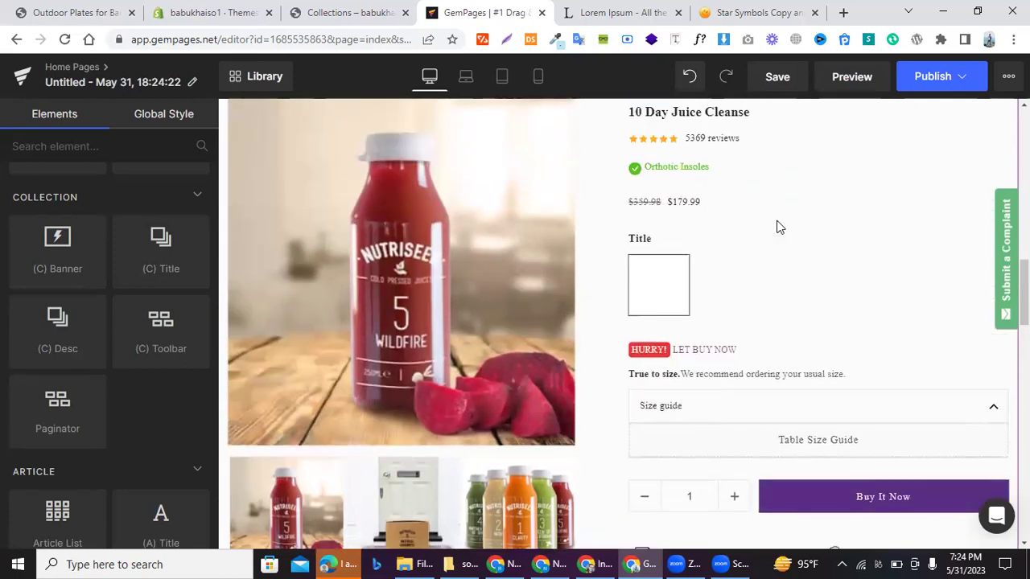
scroll(777, 228, up, 5)
scroll(776, 228, down, 8)
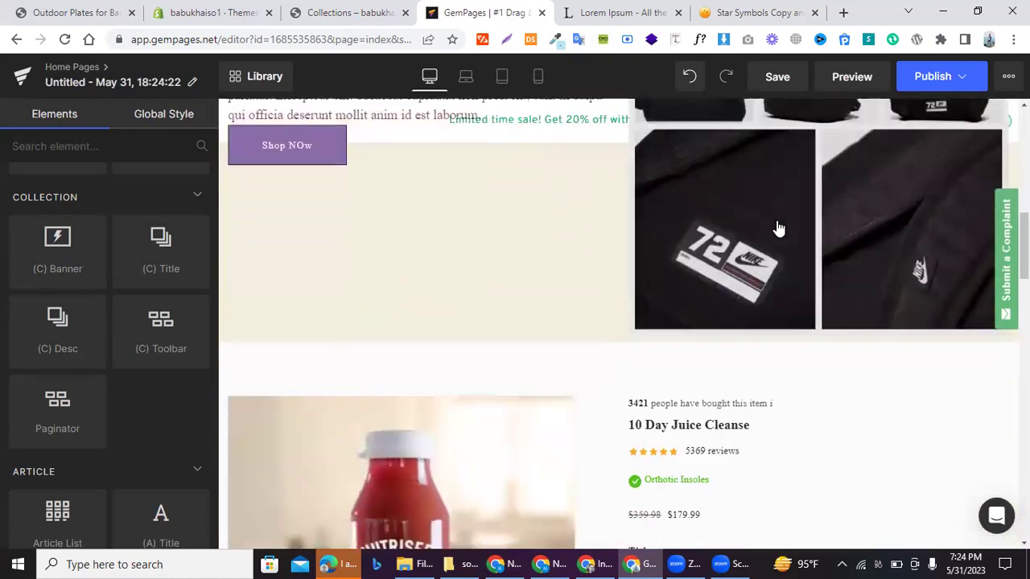
scroll(778, 227, up, 8)
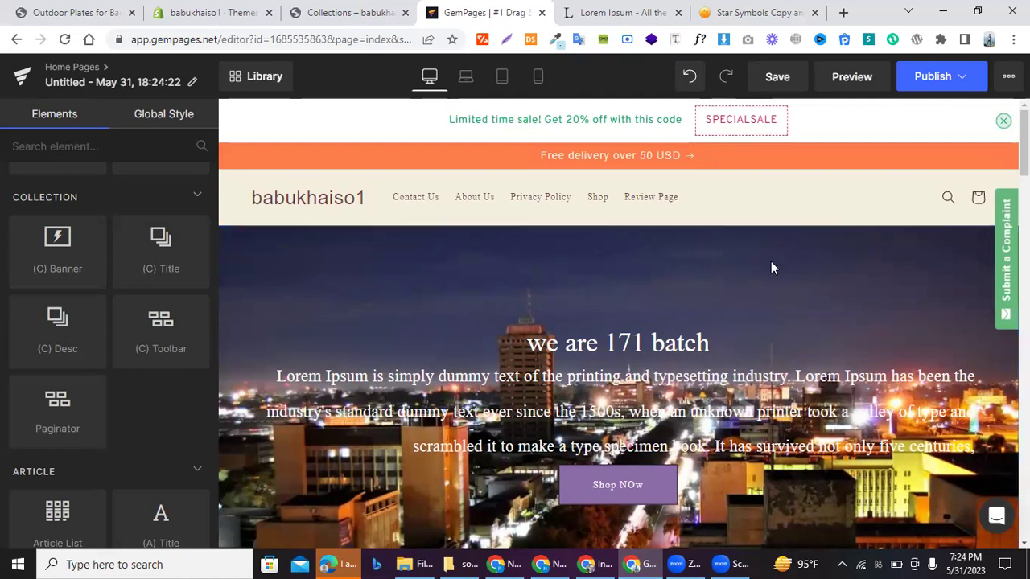
scroll(771, 261, down, 3)
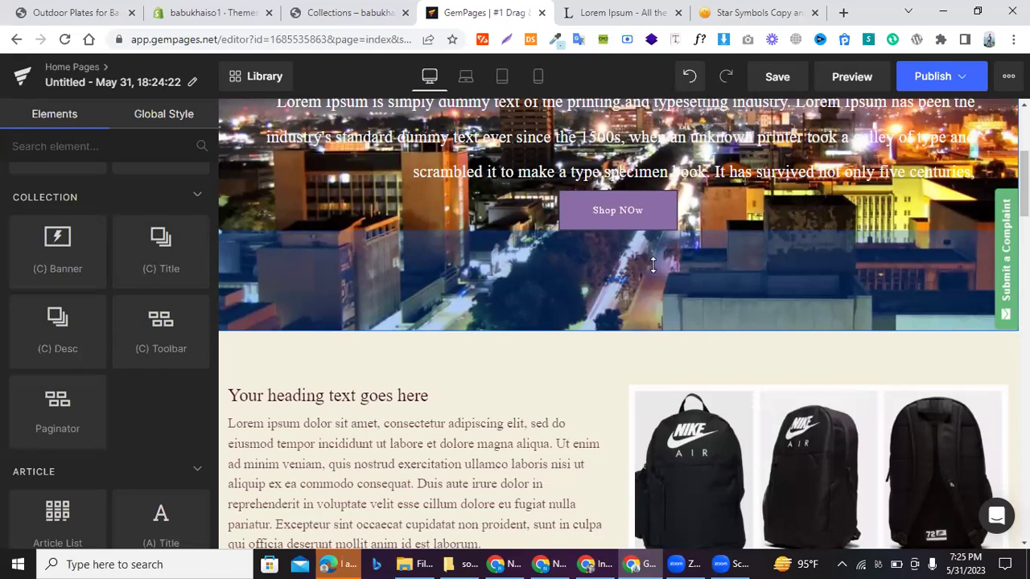
scroll(618, 221, down, 3)
scroll(617, 221, down, 3)
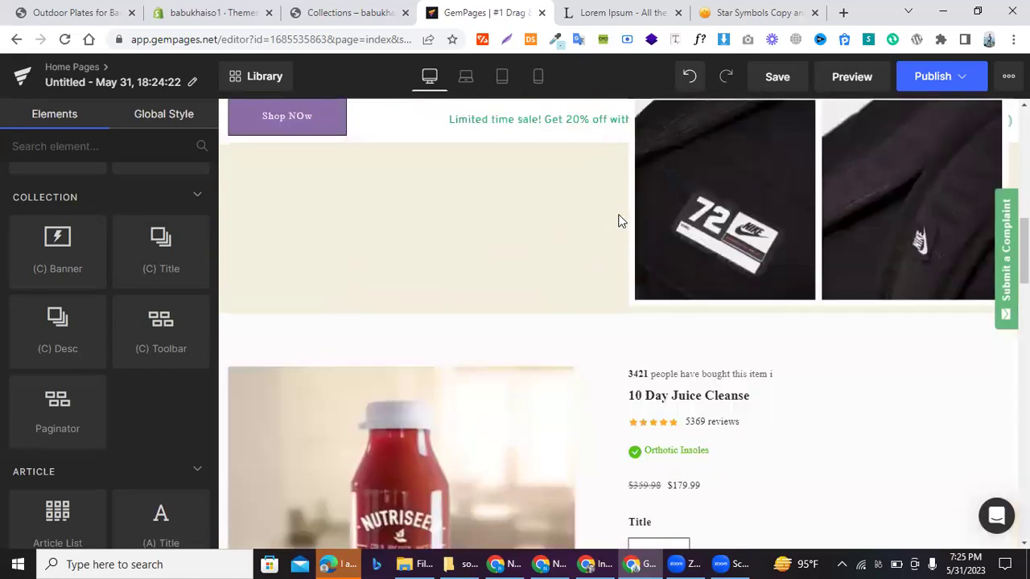
scroll(618, 221, up, 5)
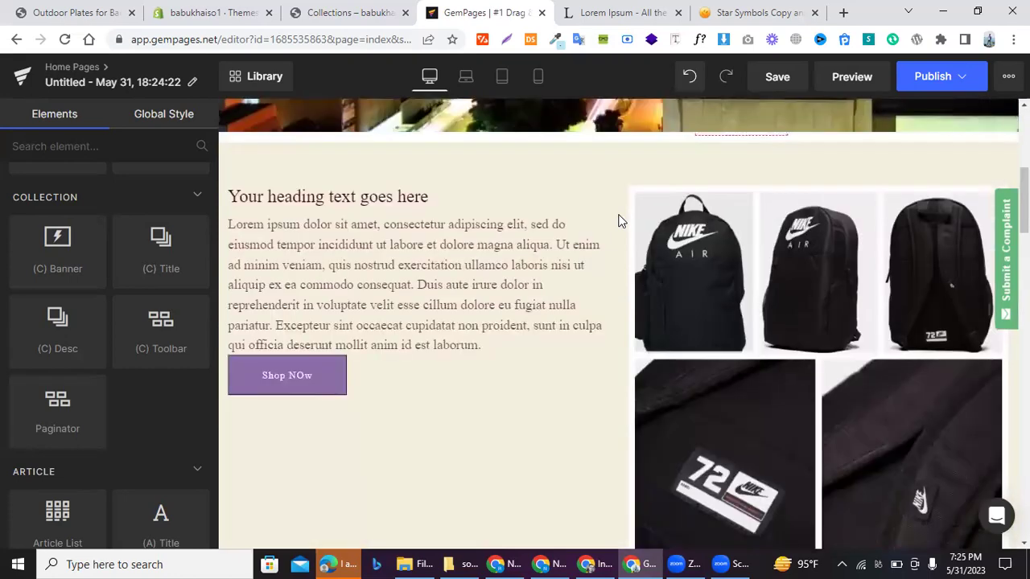
scroll(618, 220, down, 8)
scroll(618, 221, down, 8)
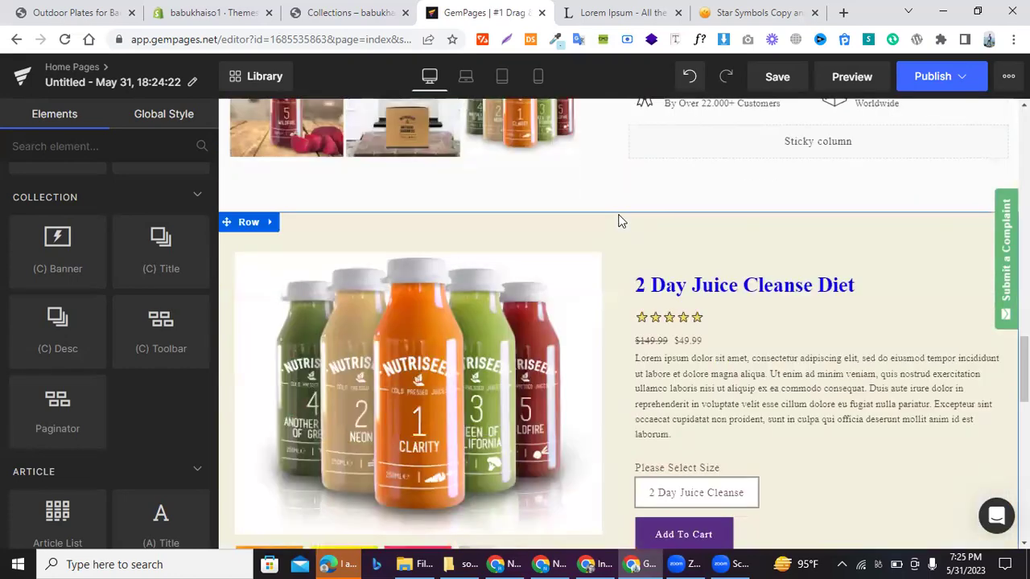
scroll(100, 266, down, 5)
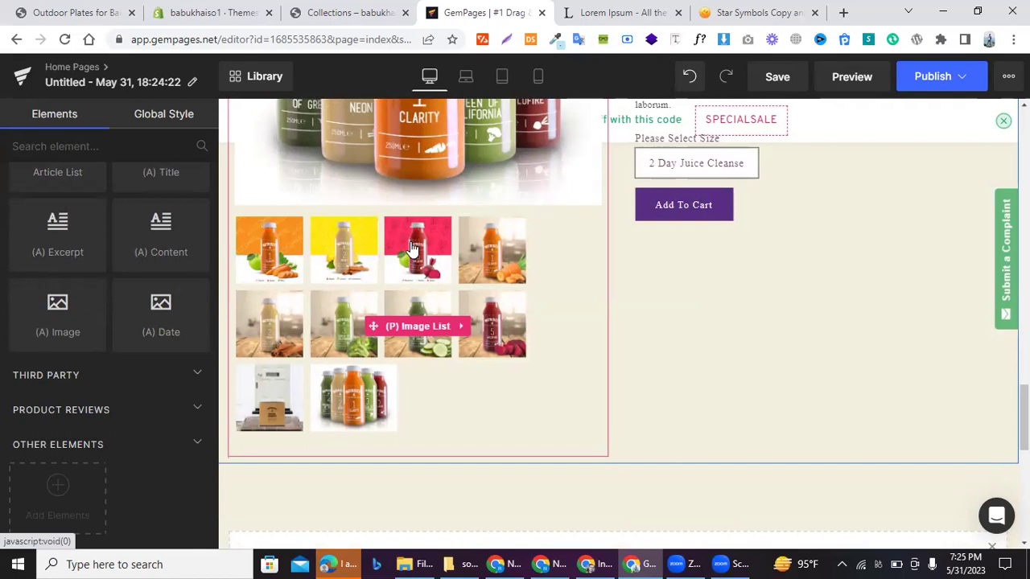
scroll(656, 267, up, 10)
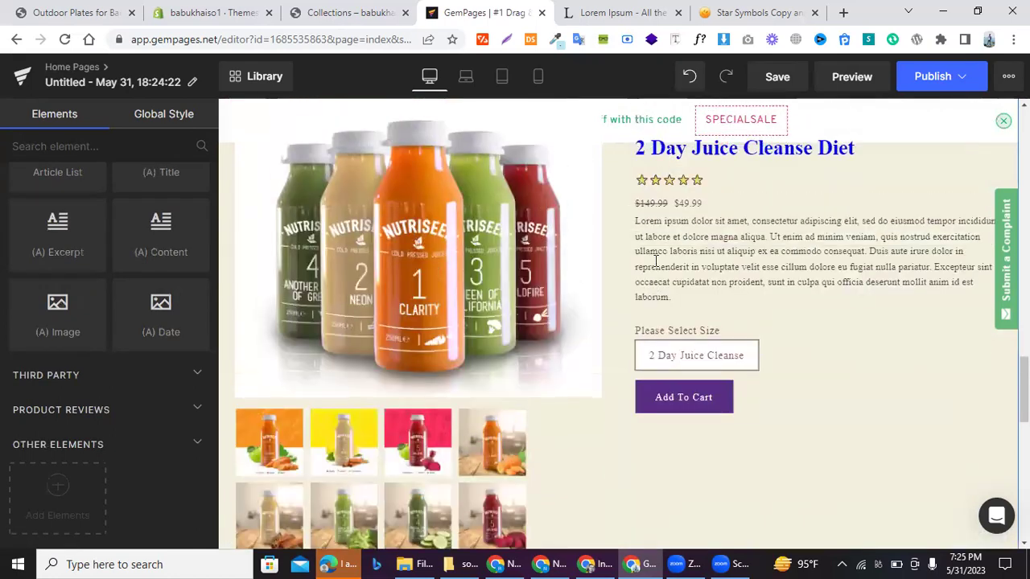
scroll(655, 267, up, 10)
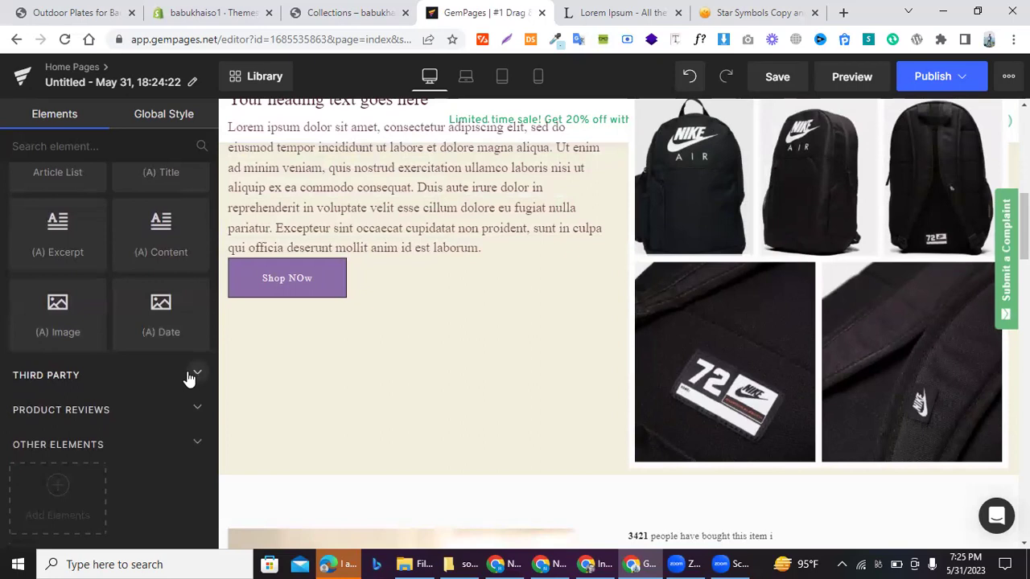
- Enable the Judge.me (Carousel) element from the elements library for use in the page editor
click(41, 496)
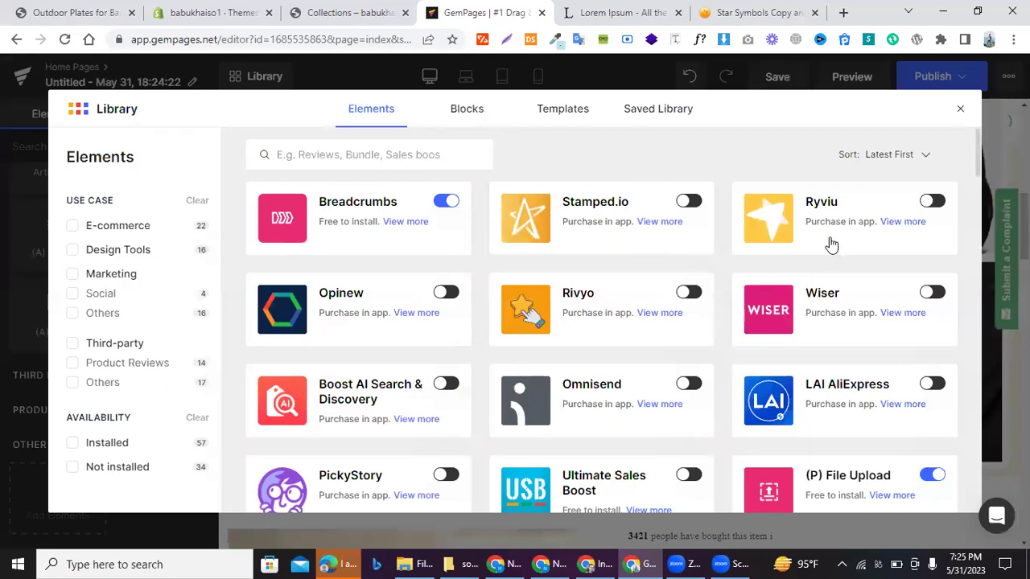
scroll(643, 333, down, 3)
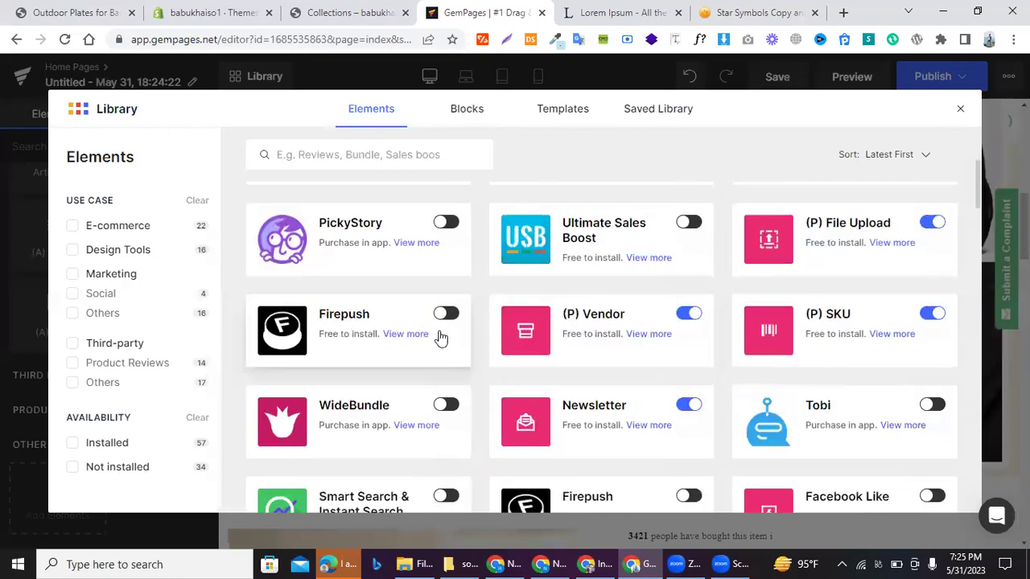
scroll(440, 338, down, 3)
scroll(440, 338, down, 2)
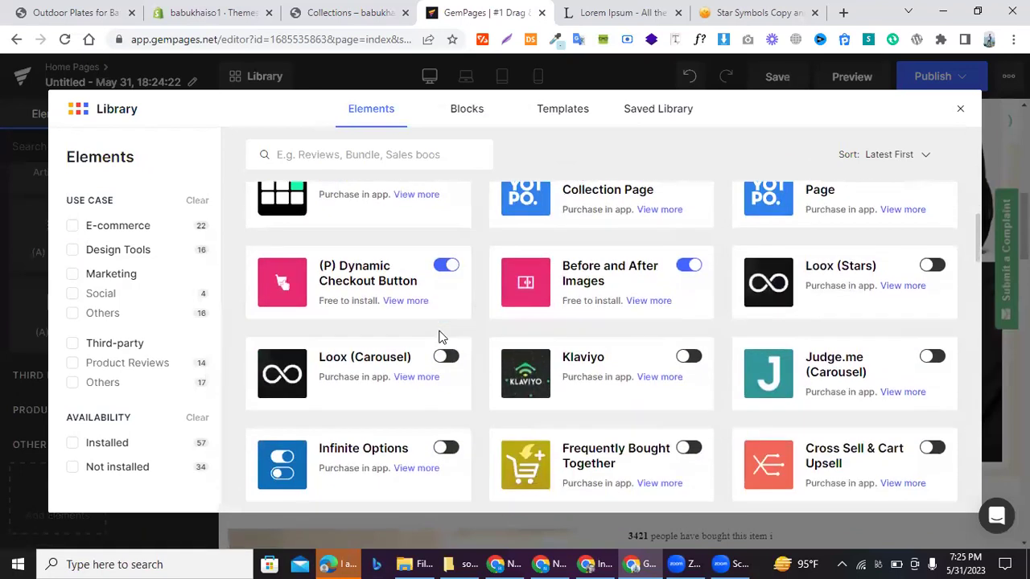
click(936, 356)
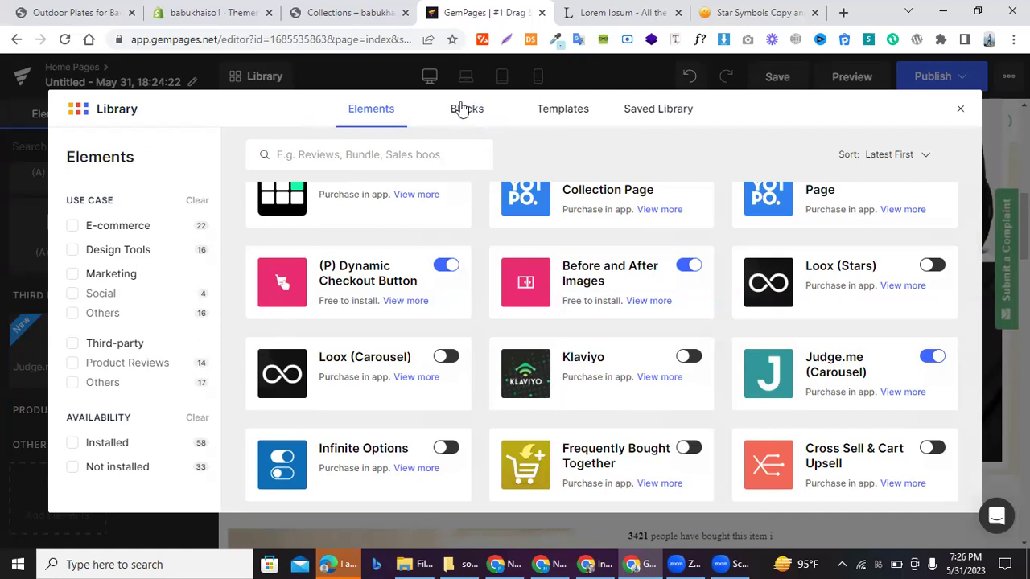
- Filter the library to installed elements and search for "judge"
click(463, 109)
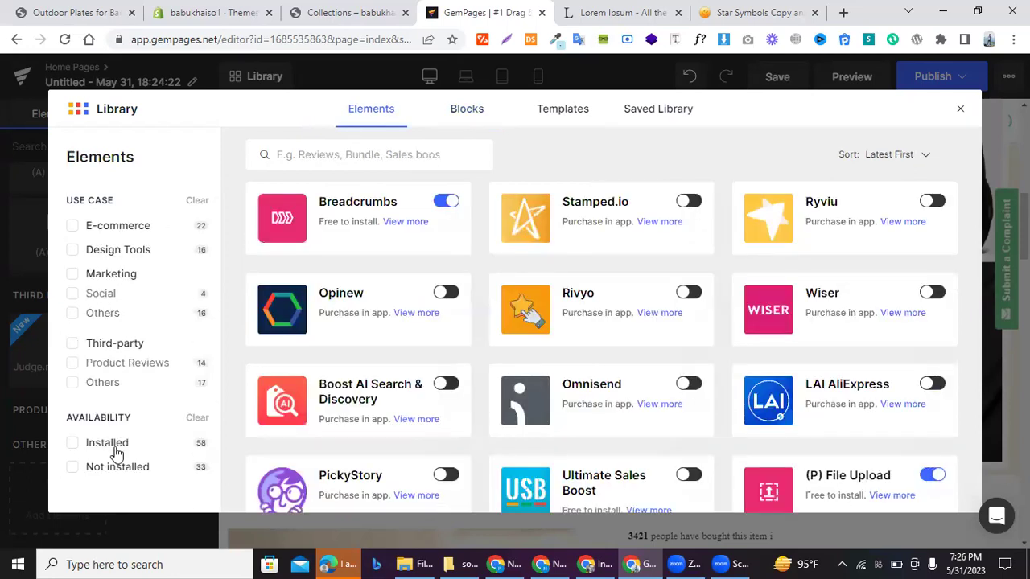
click(113, 443)
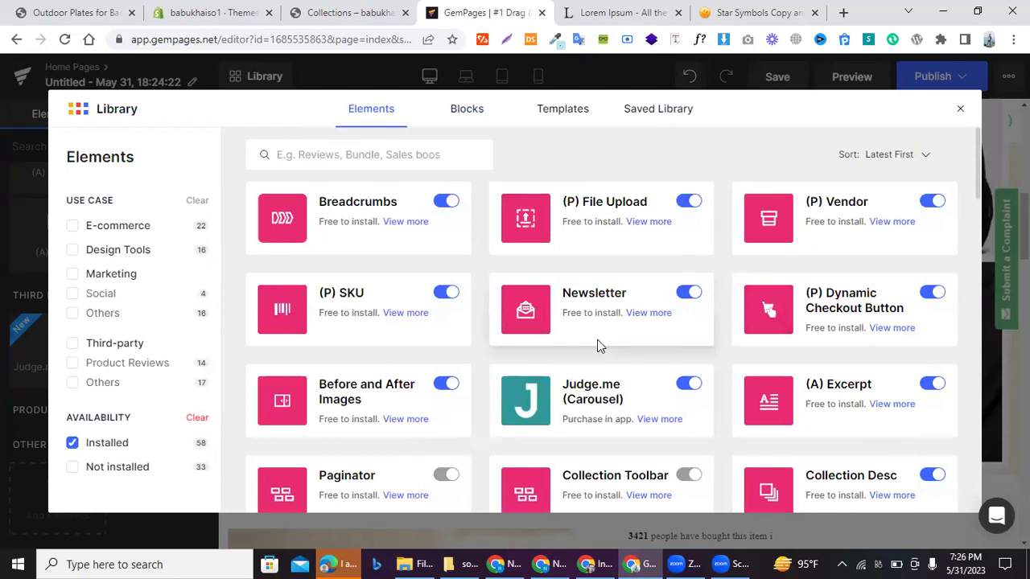
scroll(597, 339, down, 2)
scroll(862, 289, down, 7)
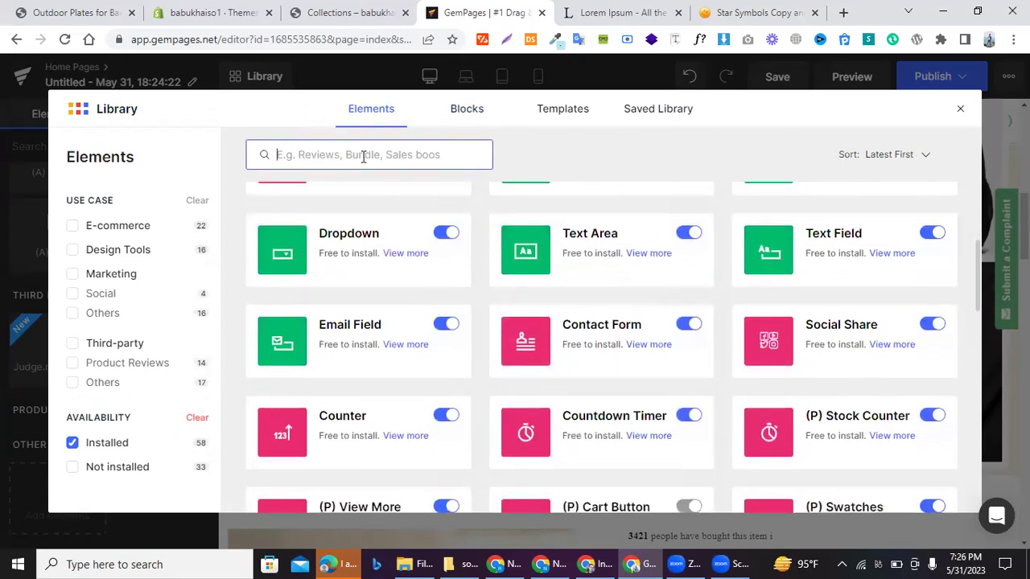
text(judge)
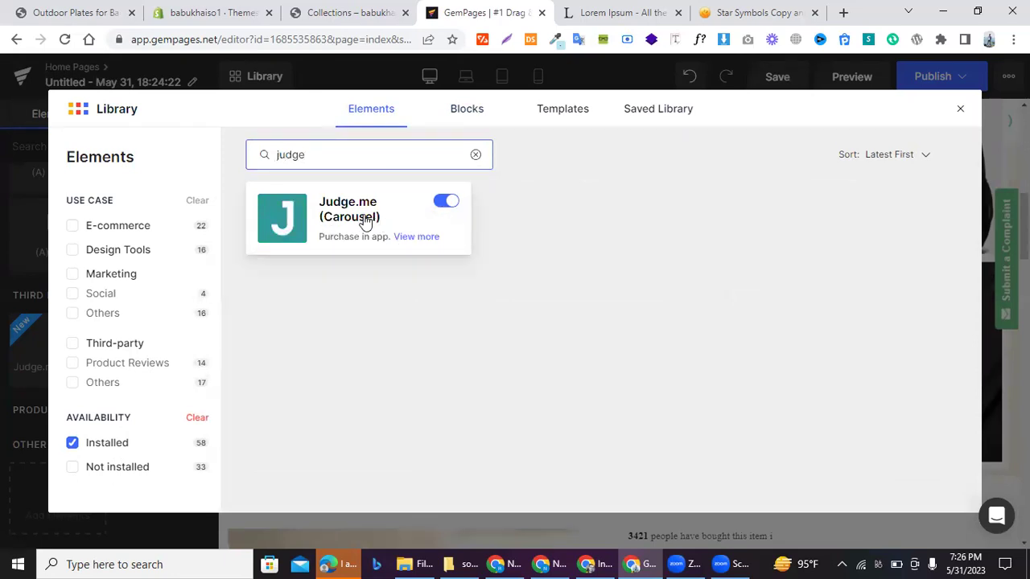
- Restrict the "judge" search to elements that are not installed and sort them by Most View
click(122, 475)
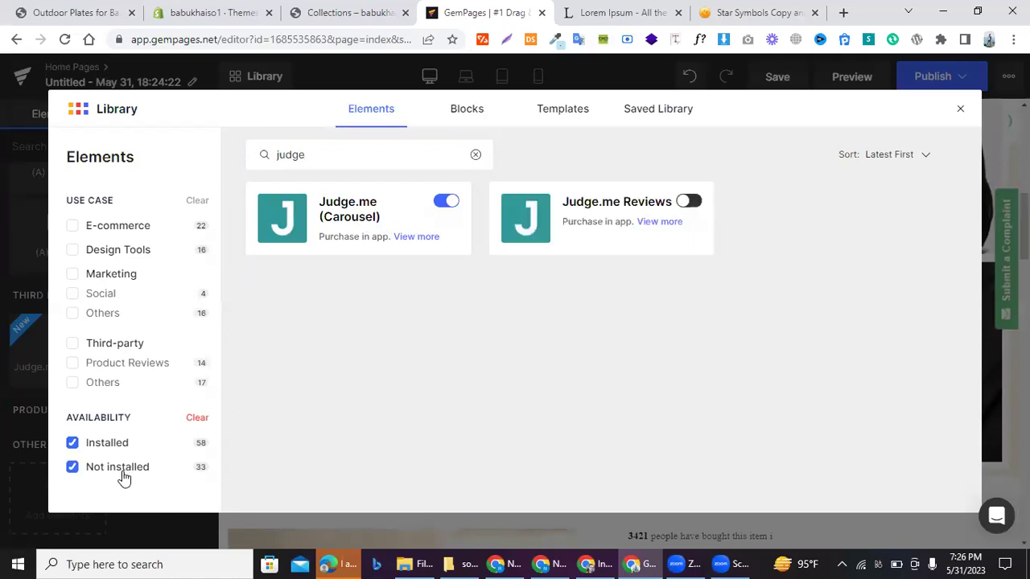
click(196, 417)
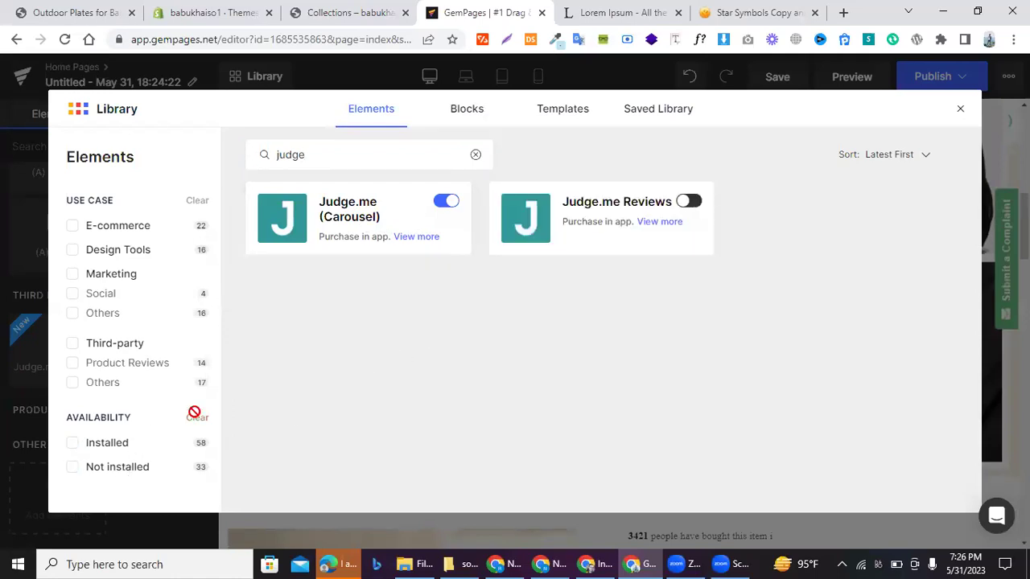
click(73, 468)
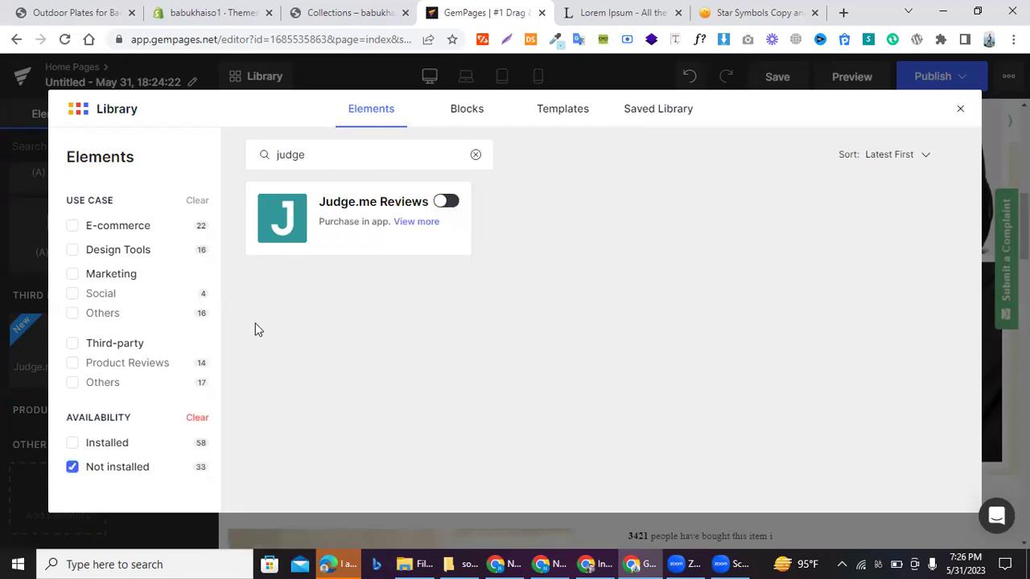
click(883, 152)
click(885, 222)
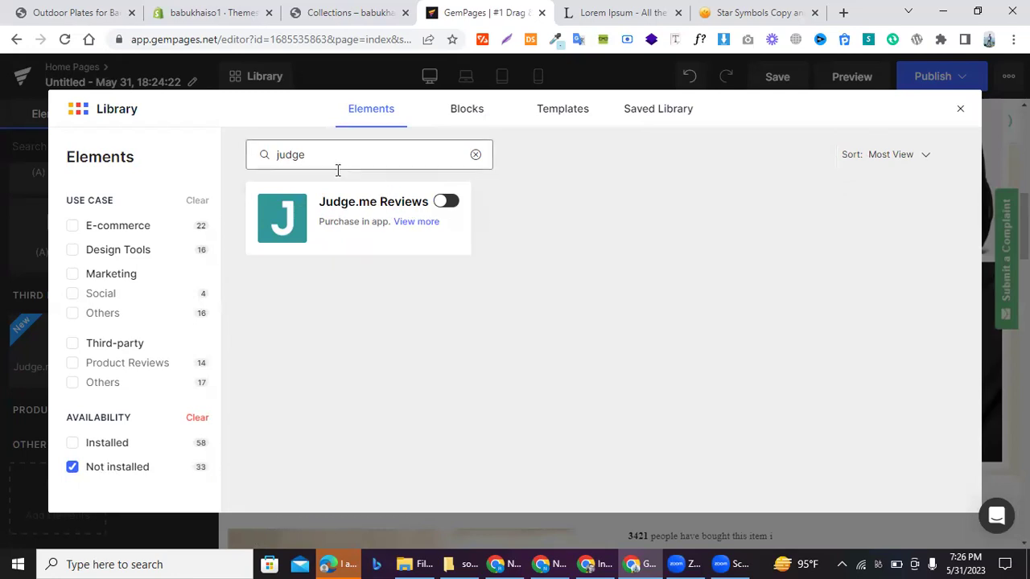
- Reset the library search and filter, then search the installed elements for "jud"
click(476, 155)
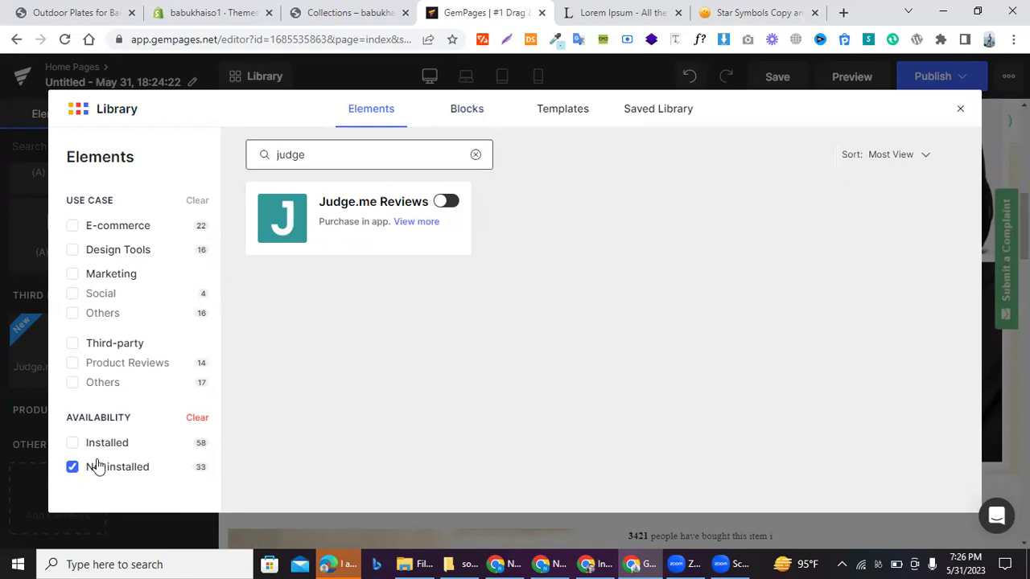
click(72, 451)
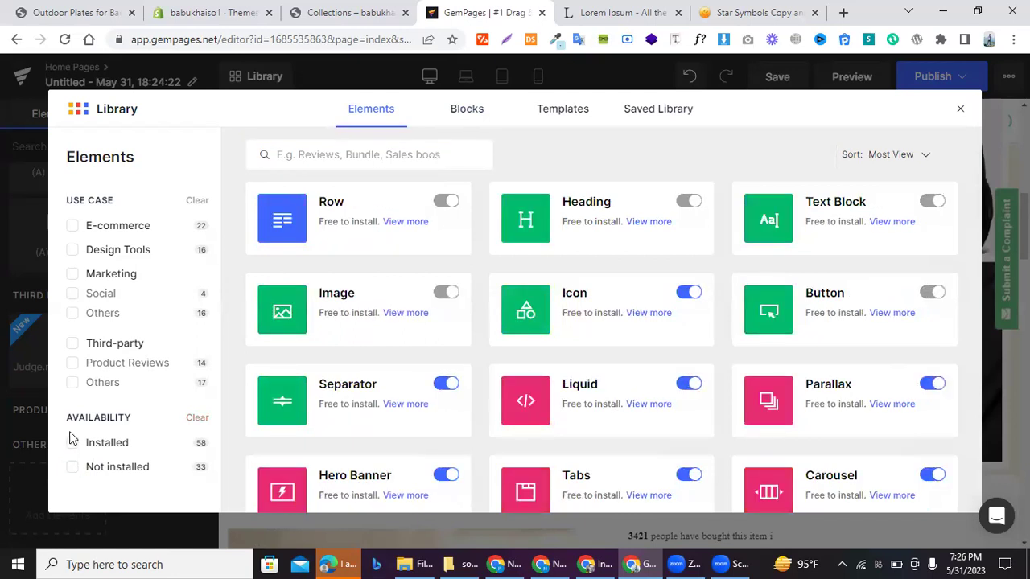
click(71, 443)
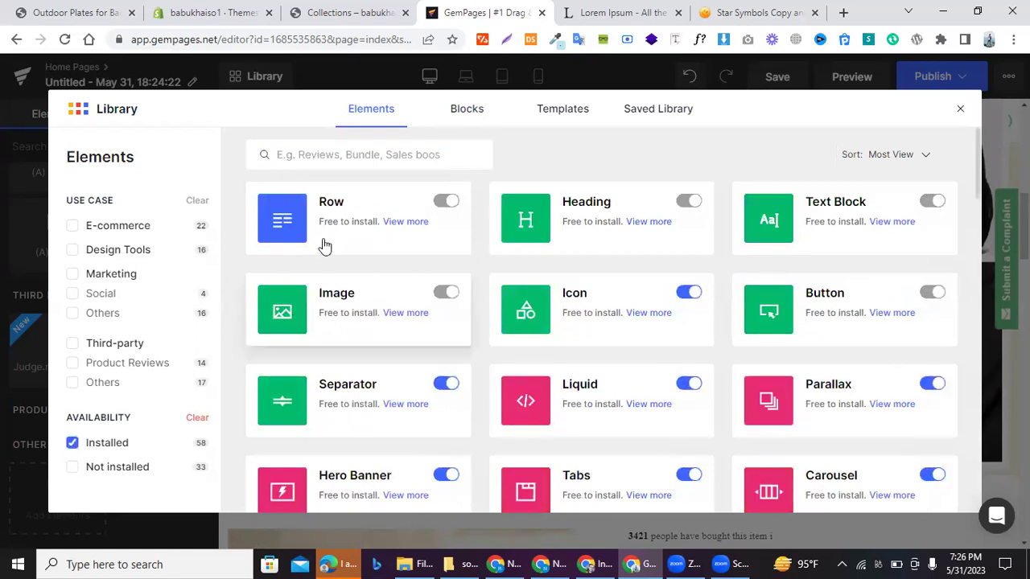
click(368, 155)
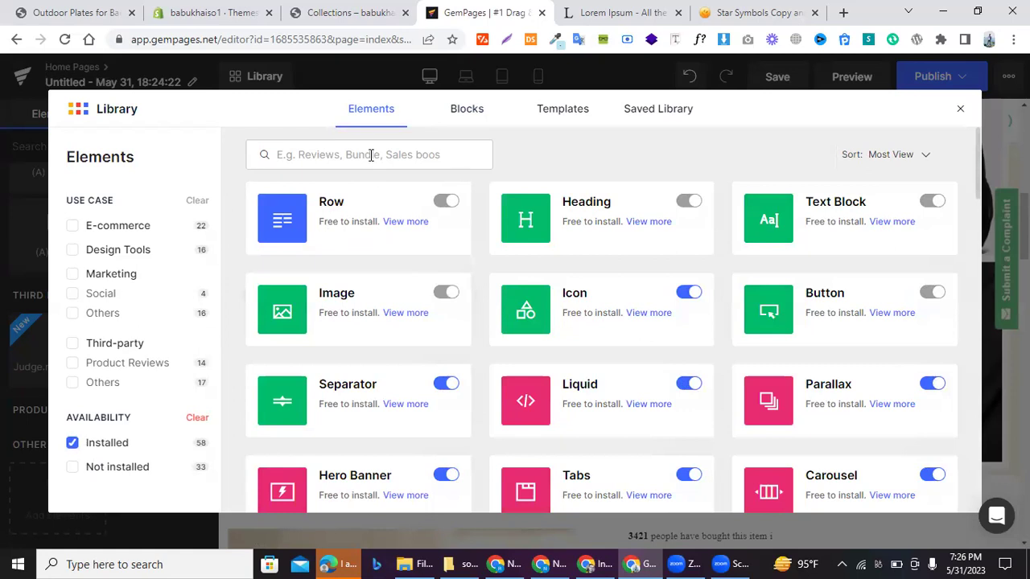
text(jud)
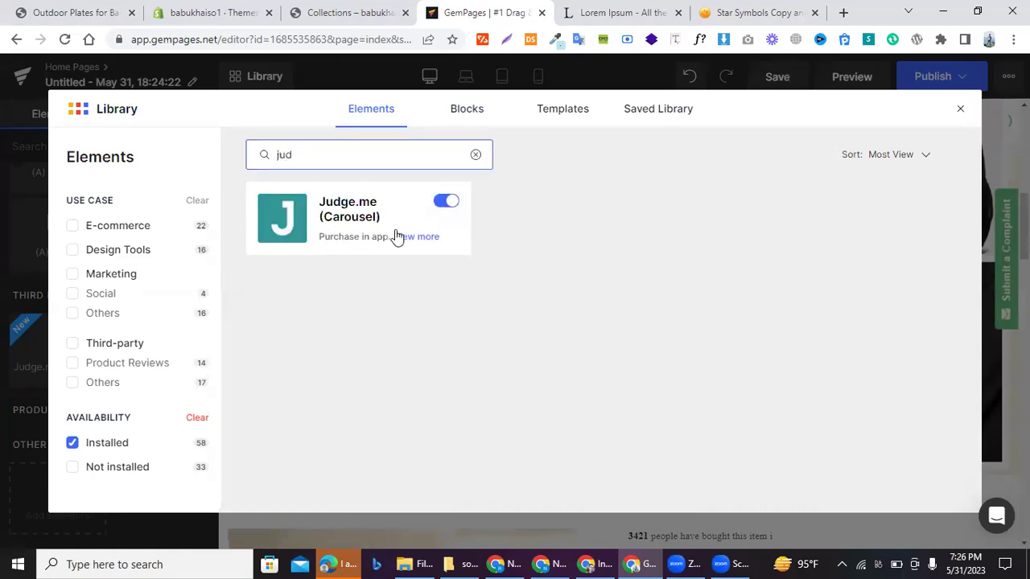
- Open the Judge.me (Carousel) details and its Shopify App Store page, then return to the GemPages editor
click(364, 223)
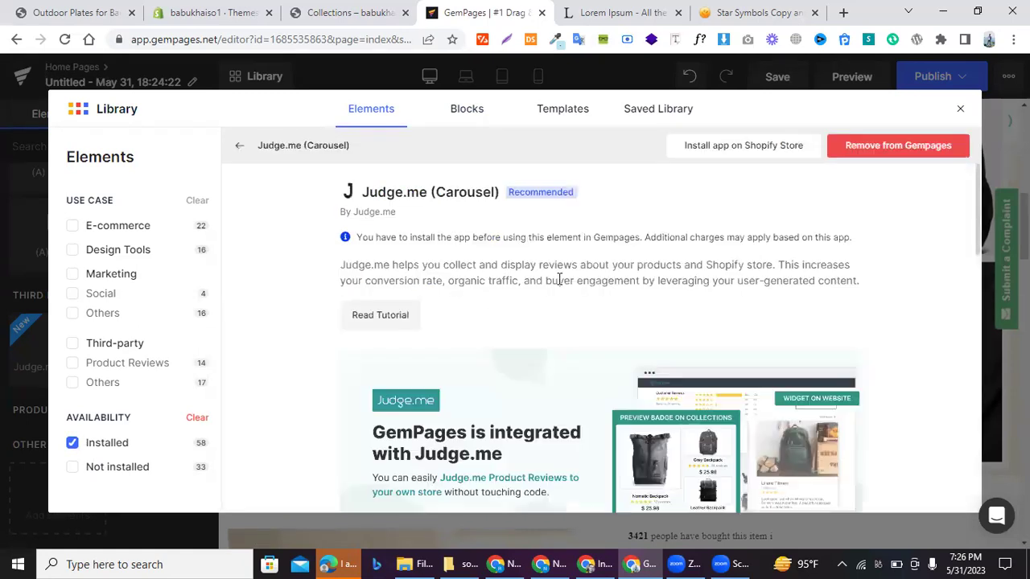
click(718, 152)
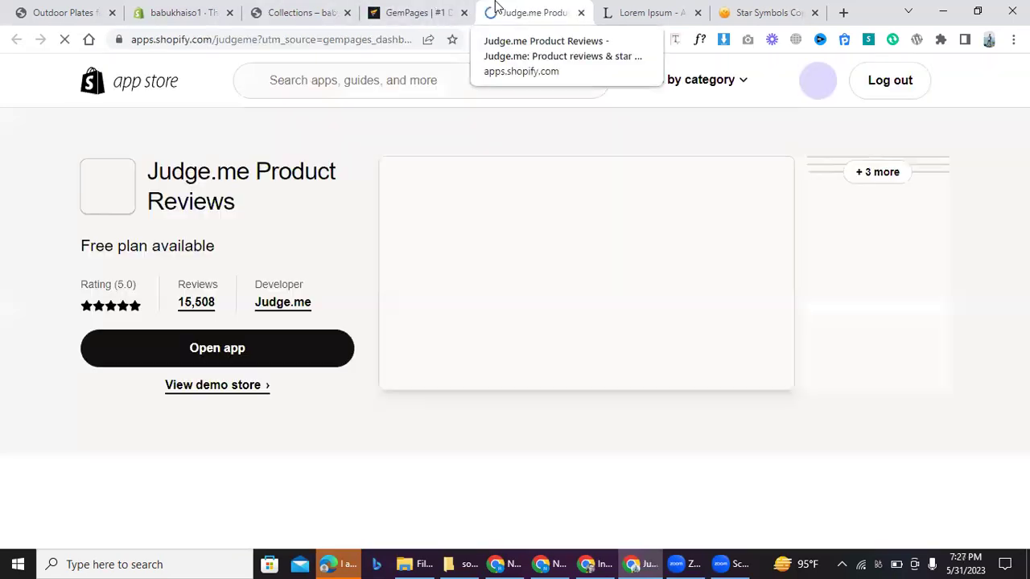
click(409, 7)
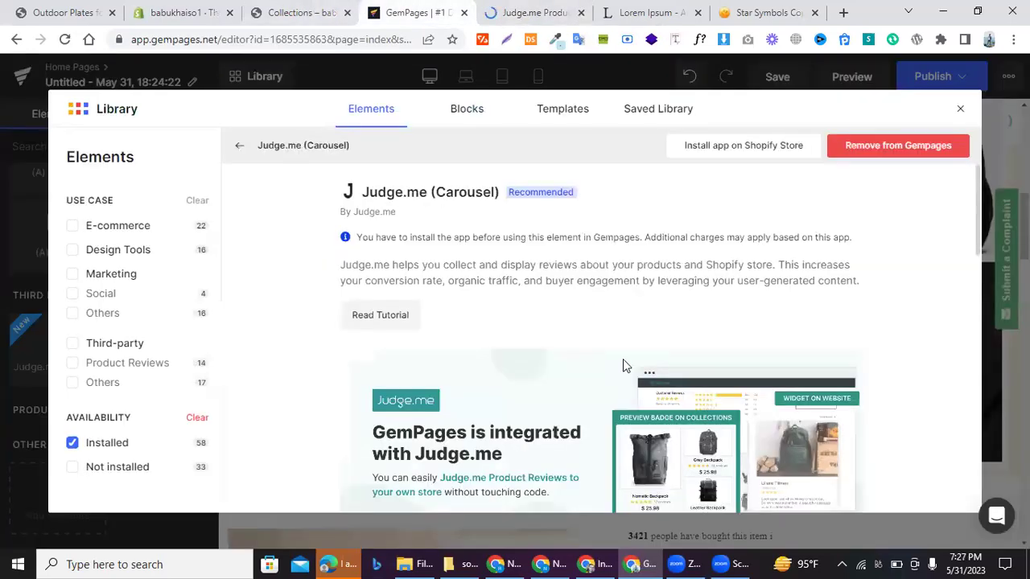
- Read through the rest of the Judge.me (Carousel) description and close the library
scroll(623, 366, down, 15)
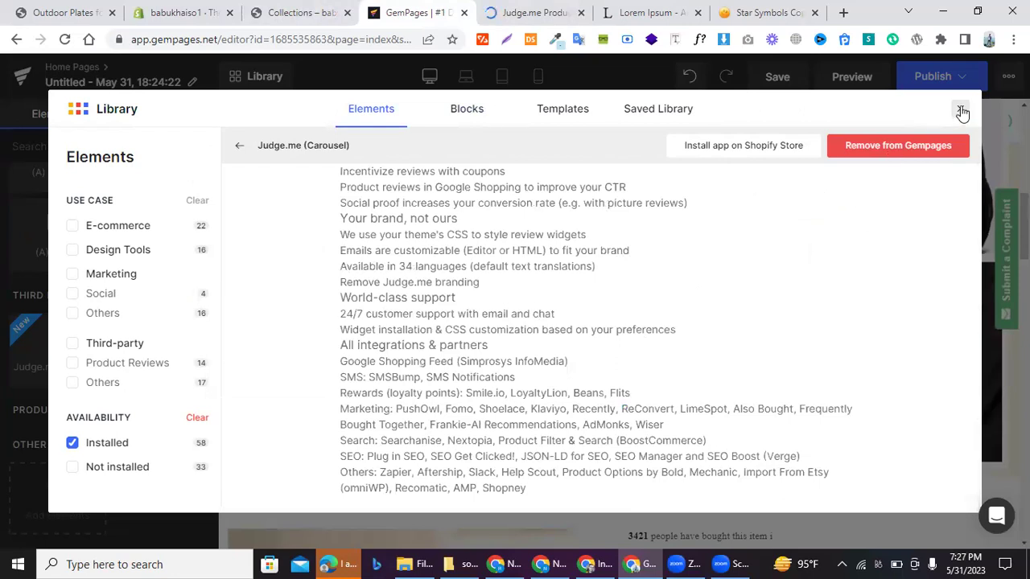
click(961, 112)
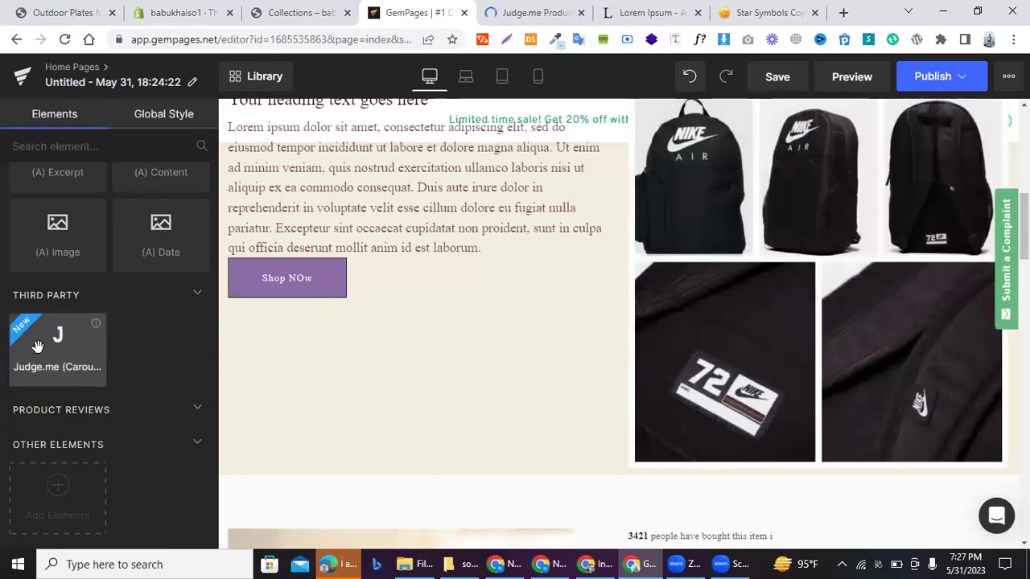
scroll(567, 339, up, 3)
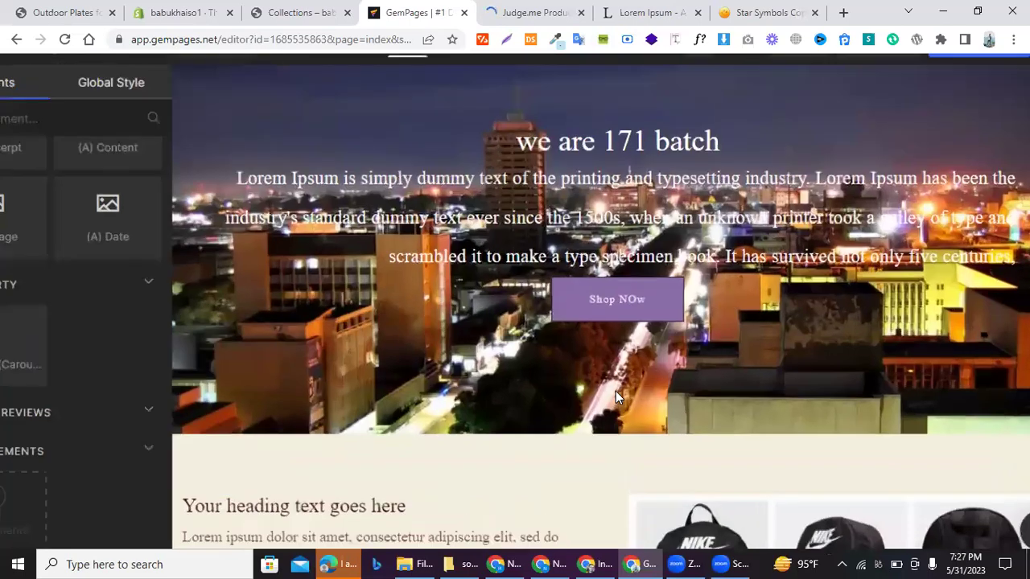
- Place the Judge.me (Carousel) element between the last juice product section and the empty layout section
right_click(616, 391)
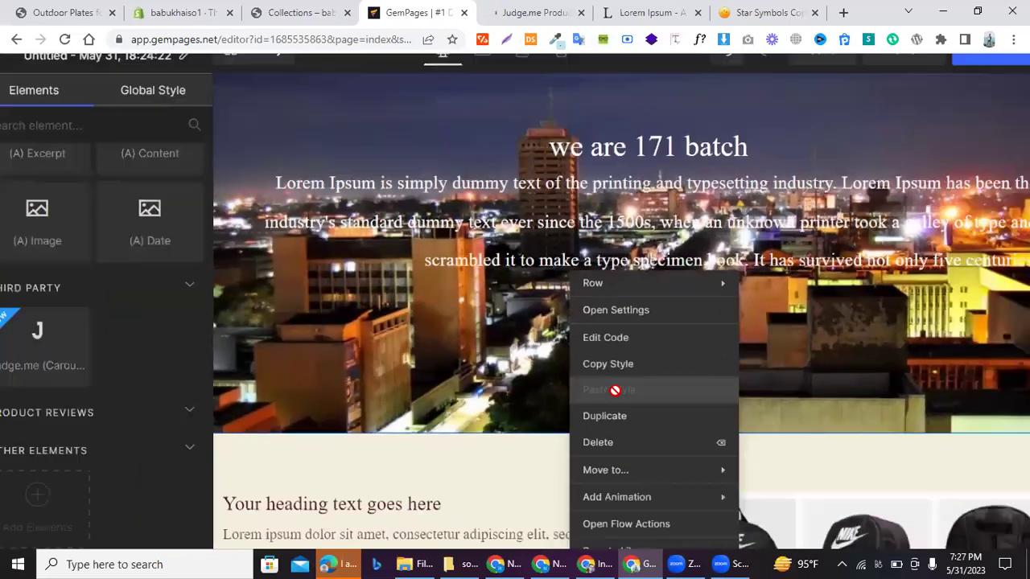
scroll(340, 378, down, 5)
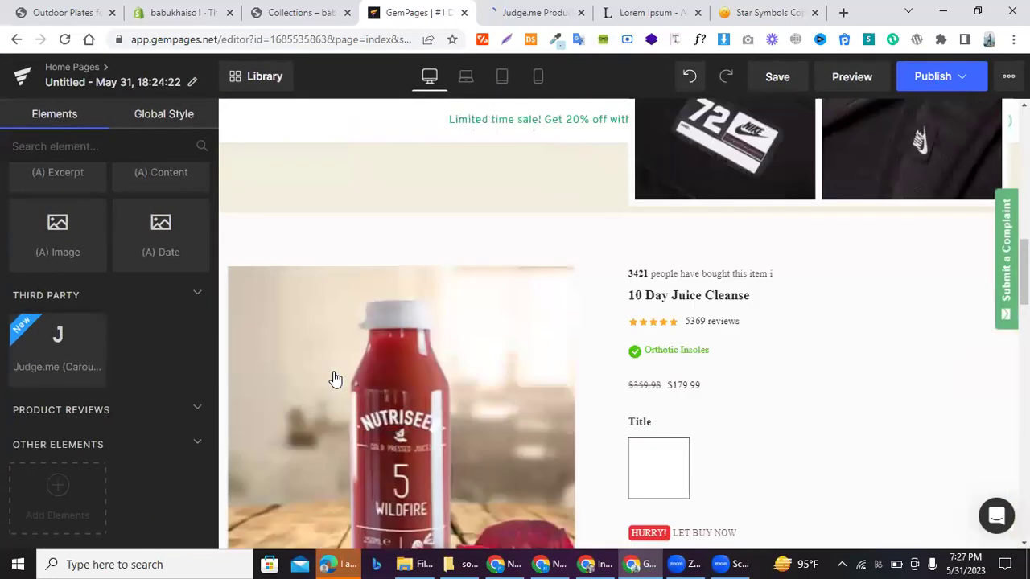
scroll(336, 378, down, 3)
scroll(333, 379, up, 1)
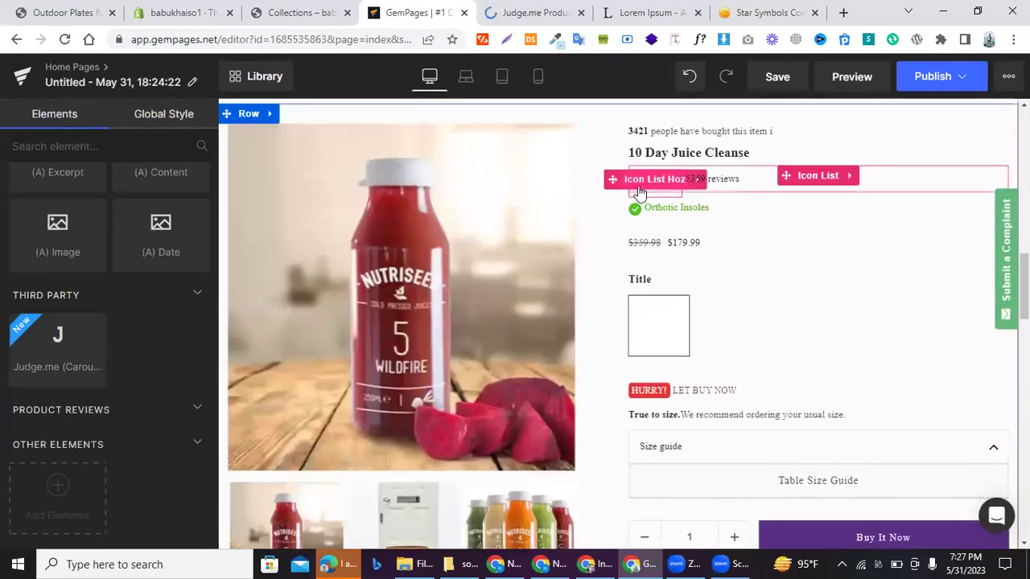
drag(55, 336, 120, 354)
scroll(426, 375, down, 1)
scroll(426, 375, down, 12)
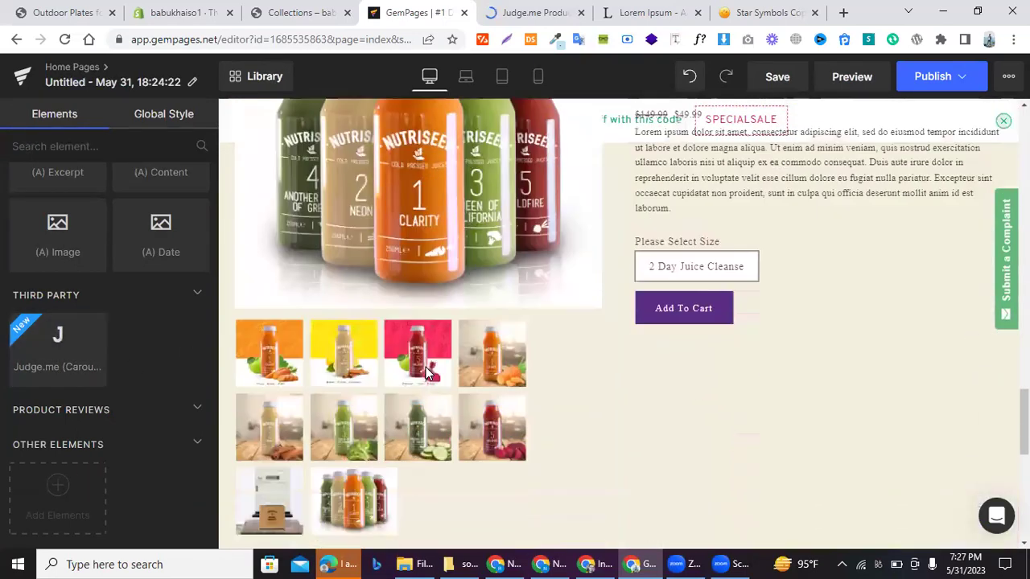
scroll(426, 374, up, 2)
scroll(427, 373, up, 1)
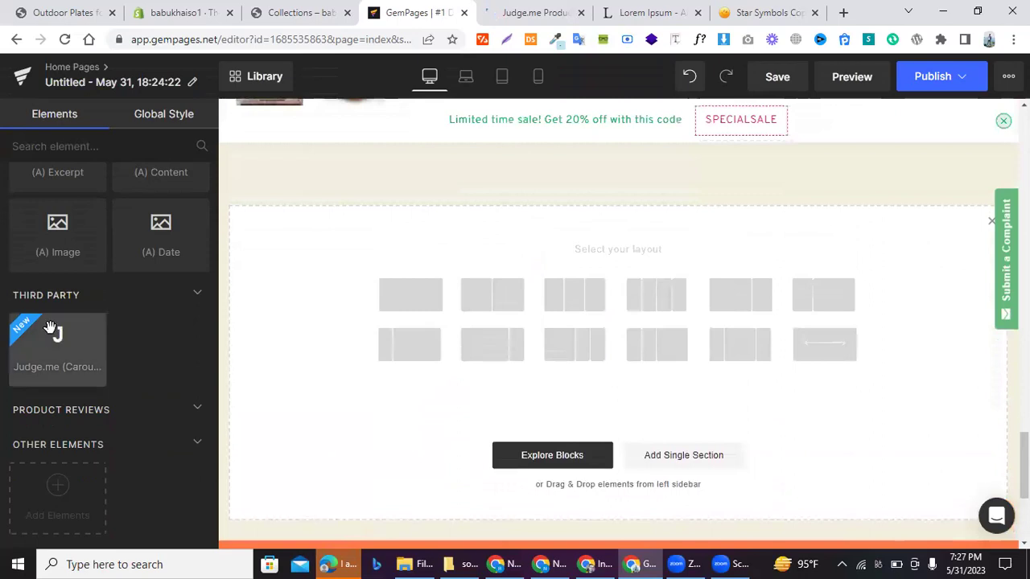
drag(482, 269, 568, 174)
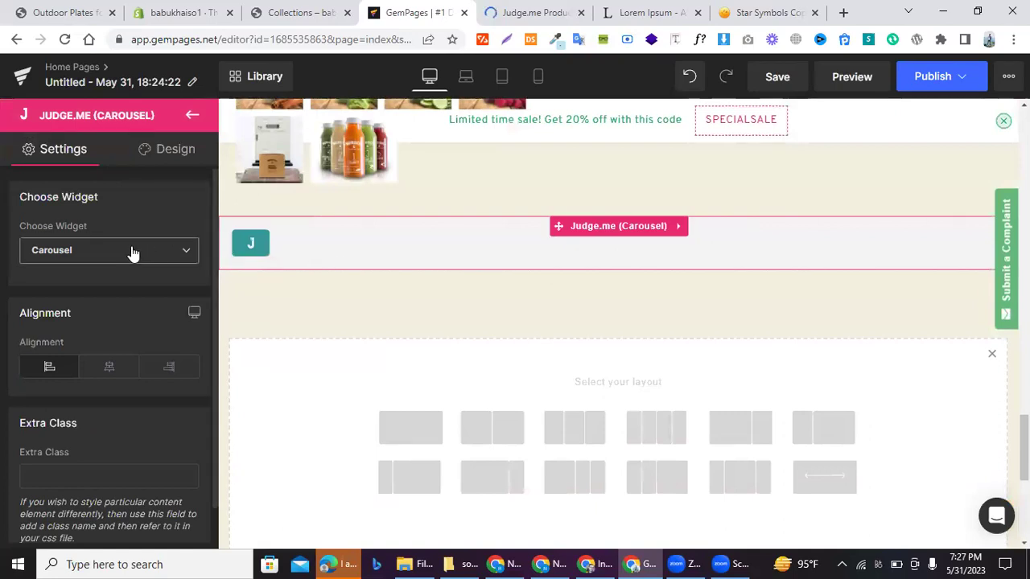
- Try the Verified Reviews Badge and All Reviews widget types on the Judge.me element and return it to Carousel
click(133, 254)
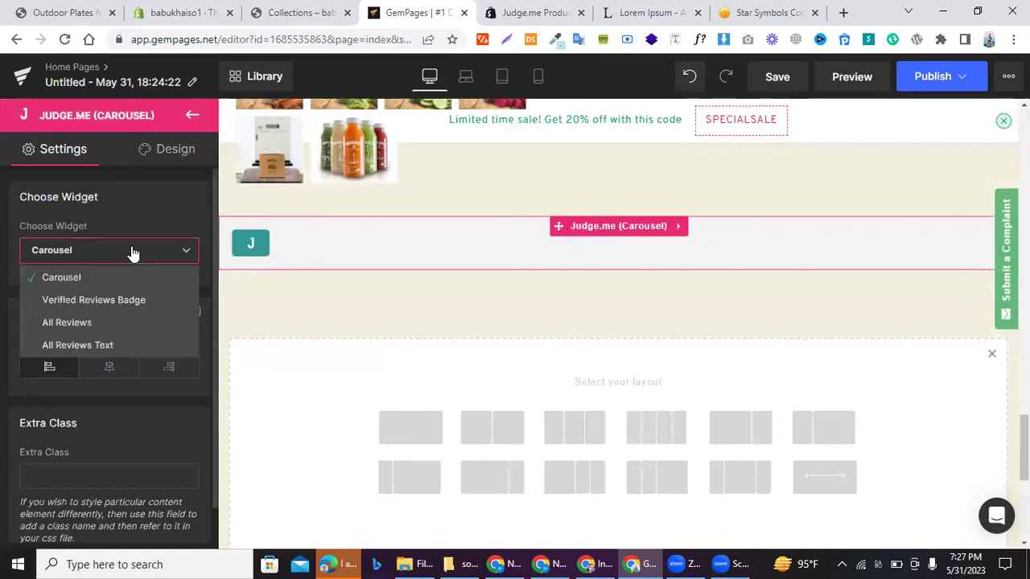
click(90, 301)
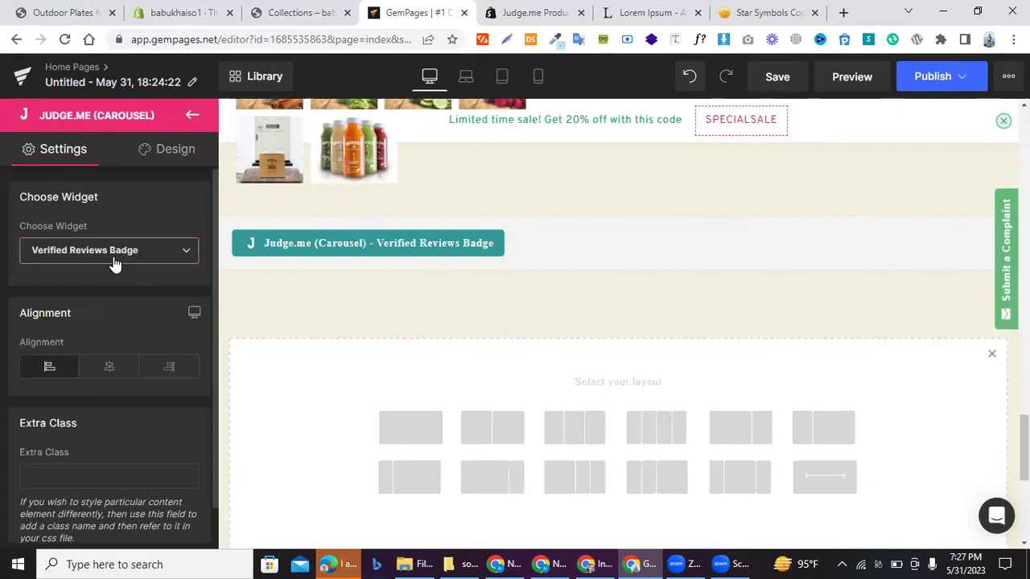
click(115, 264)
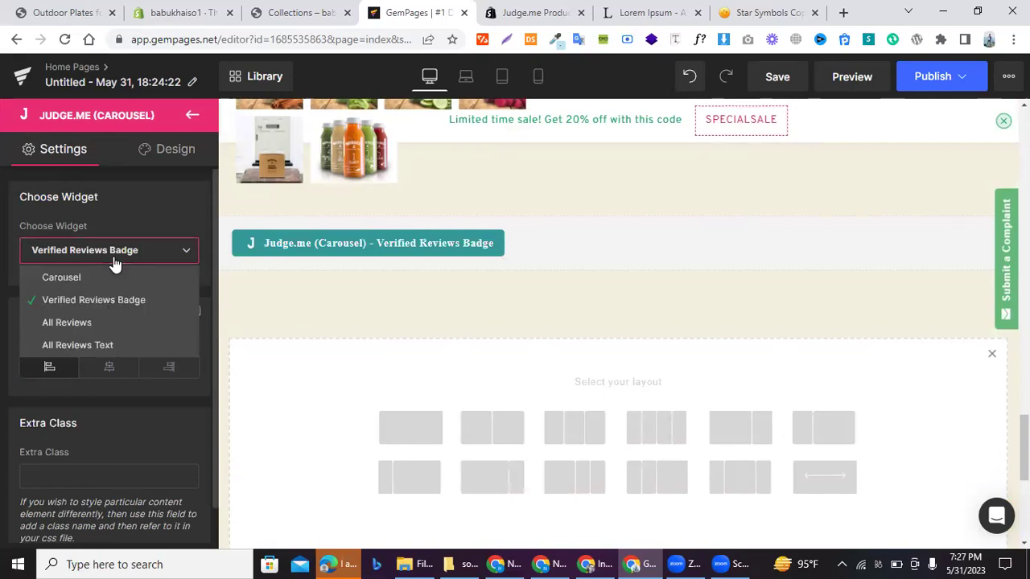
click(77, 325)
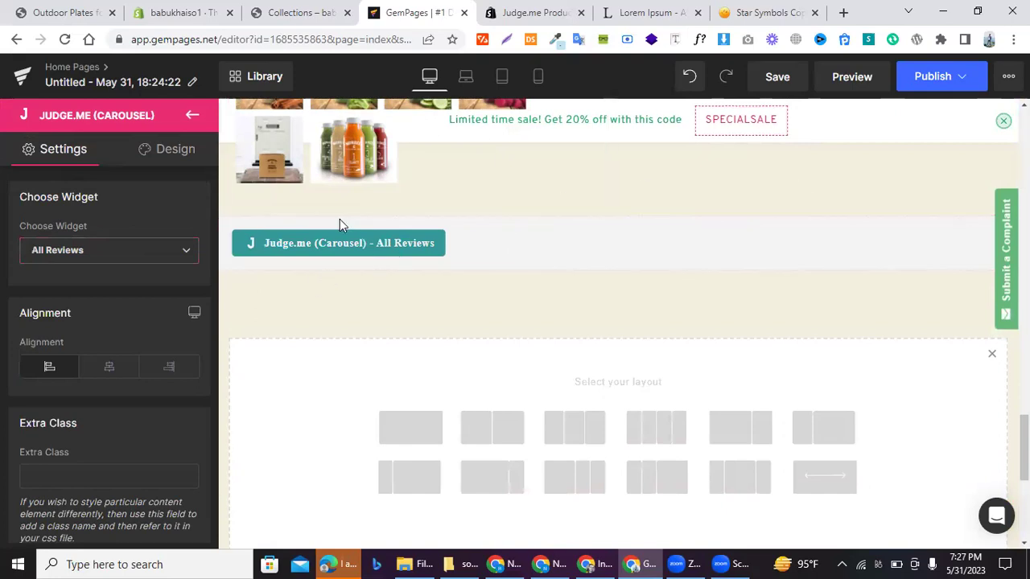
click(139, 254)
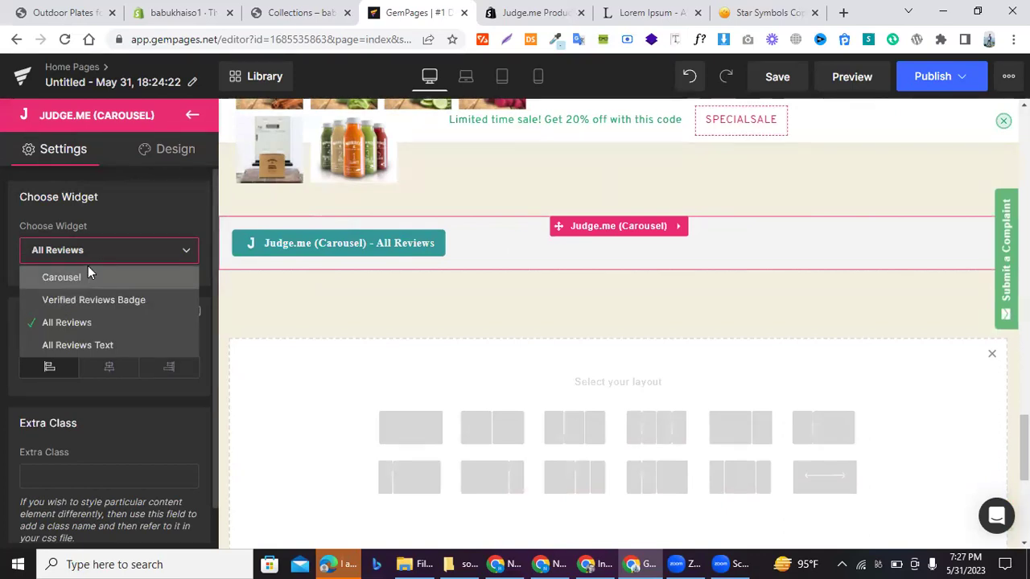
click(88, 275)
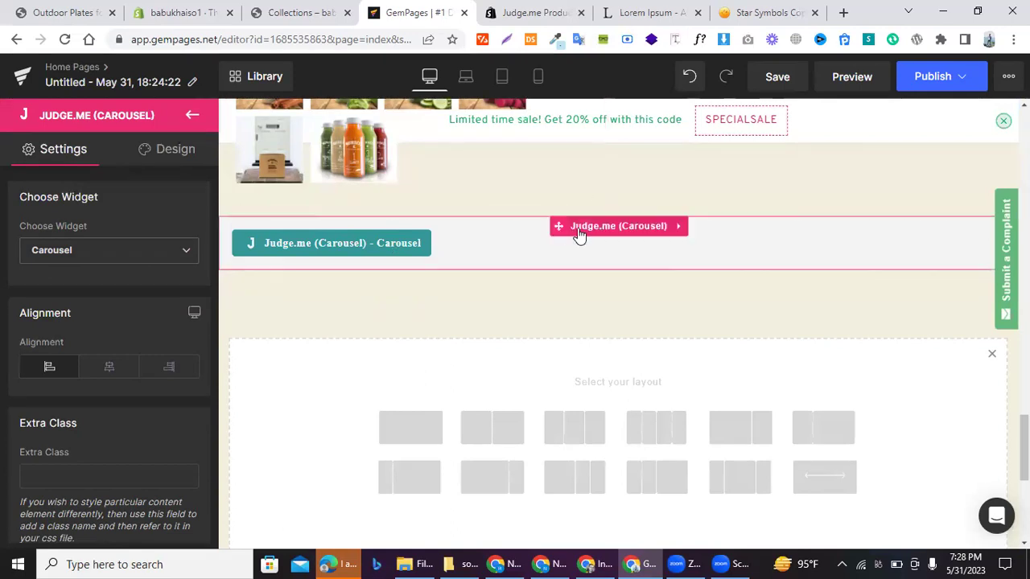
- Review the placed Judge.me element and its remaining alignment and extra class settings, and return to the elements list
scroll(519, 233, up, 3)
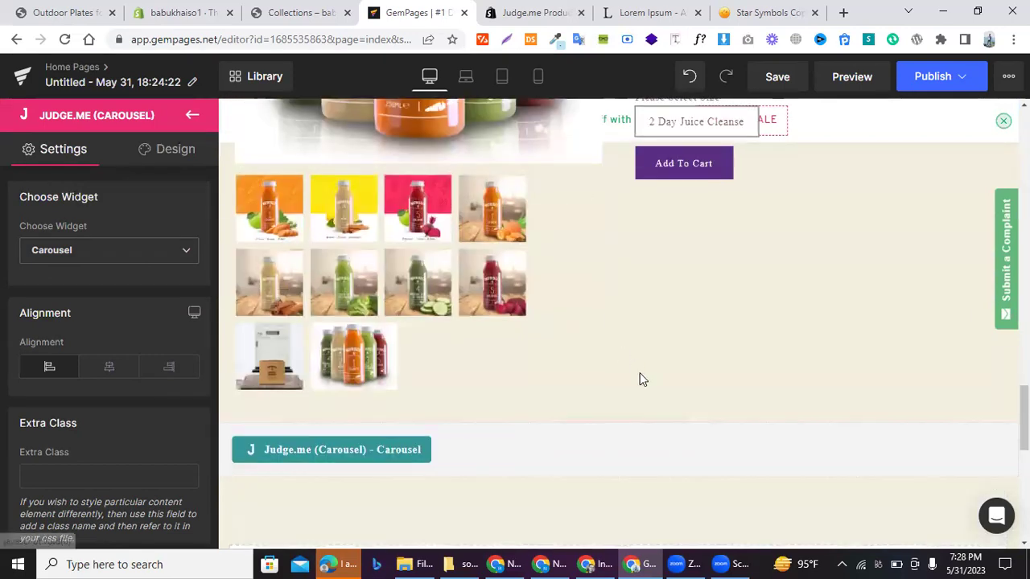
scroll(534, 449, down, 2)
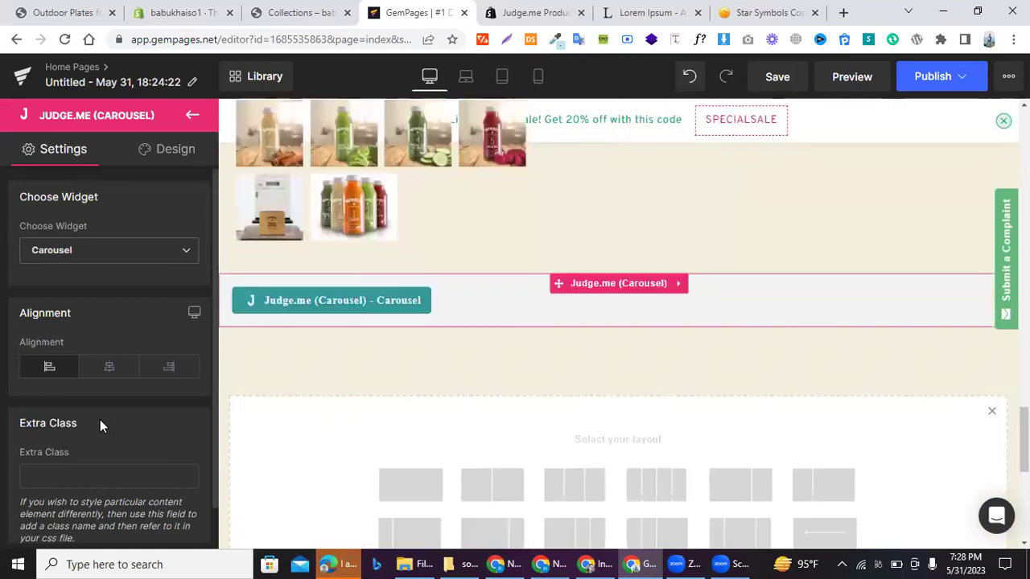
scroll(98, 419, down, 1)
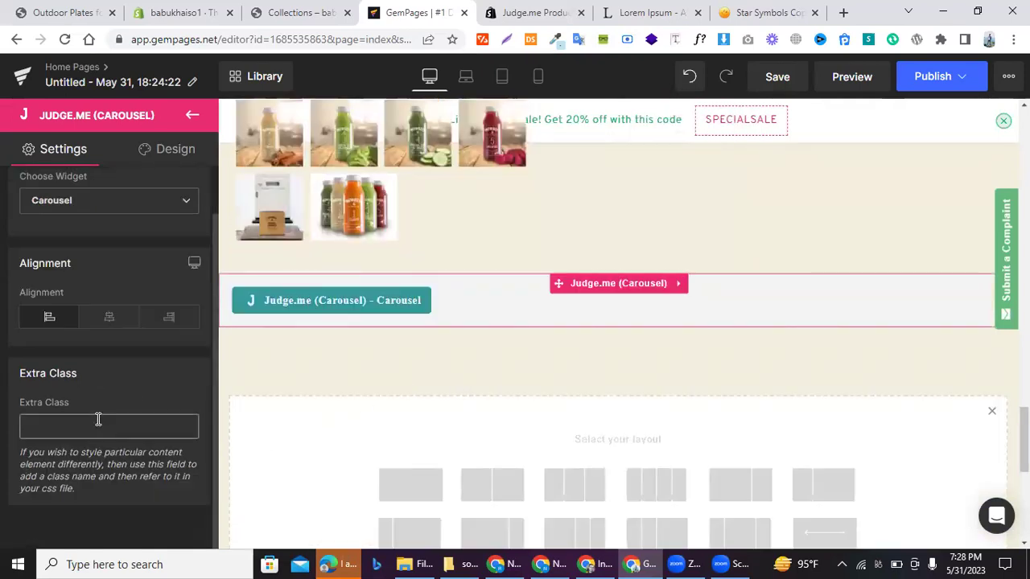
click(191, 115)
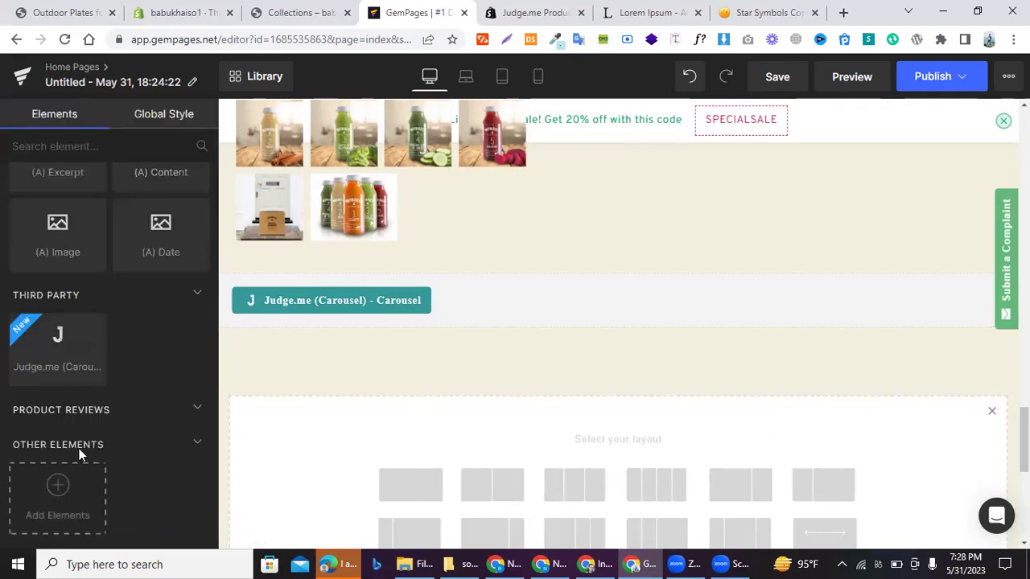
- Open the element library, browse the E-commerce elements and add the Social use case to the filter
click(79, 473)
click(107, 231)
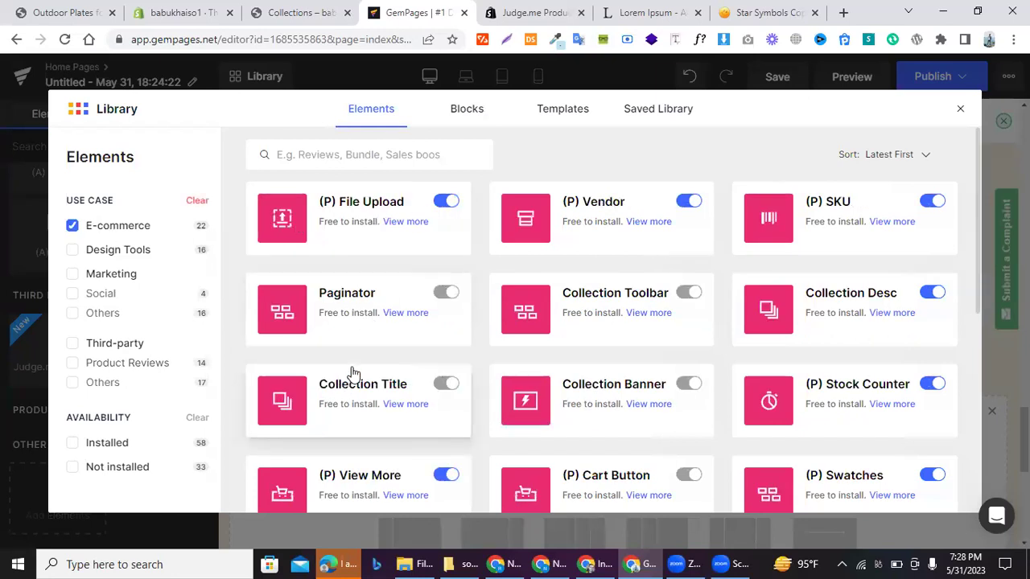
scroll(346, 382, down, 2)
scroll(330, 338, up, 2)
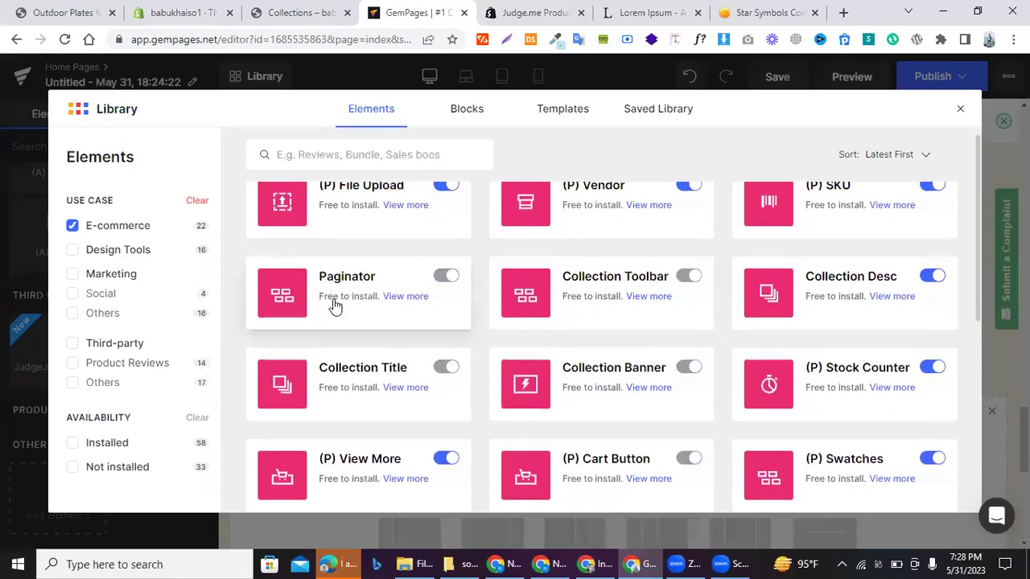
scroll(717, 338, down, 5)
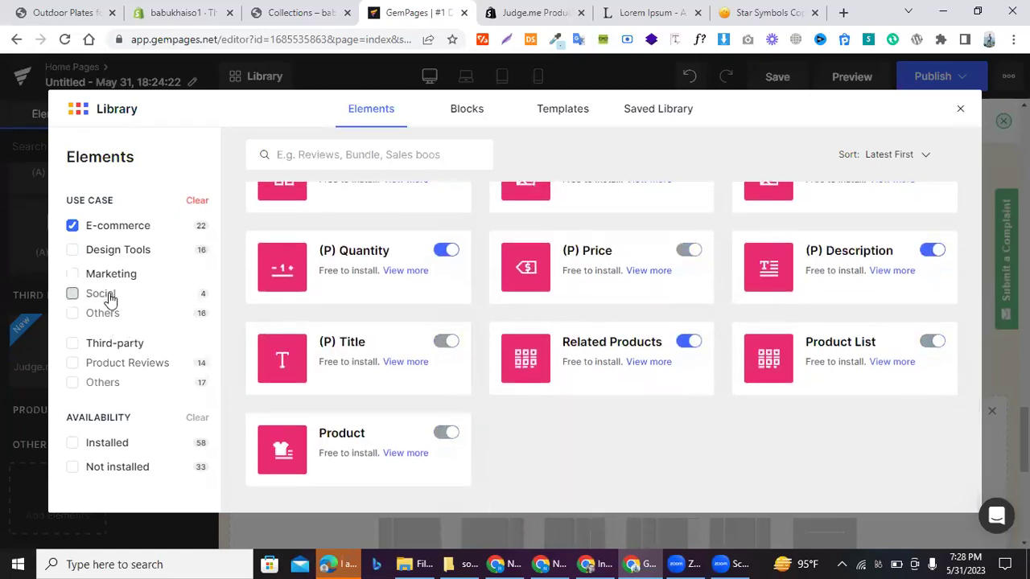
click(72, 293)
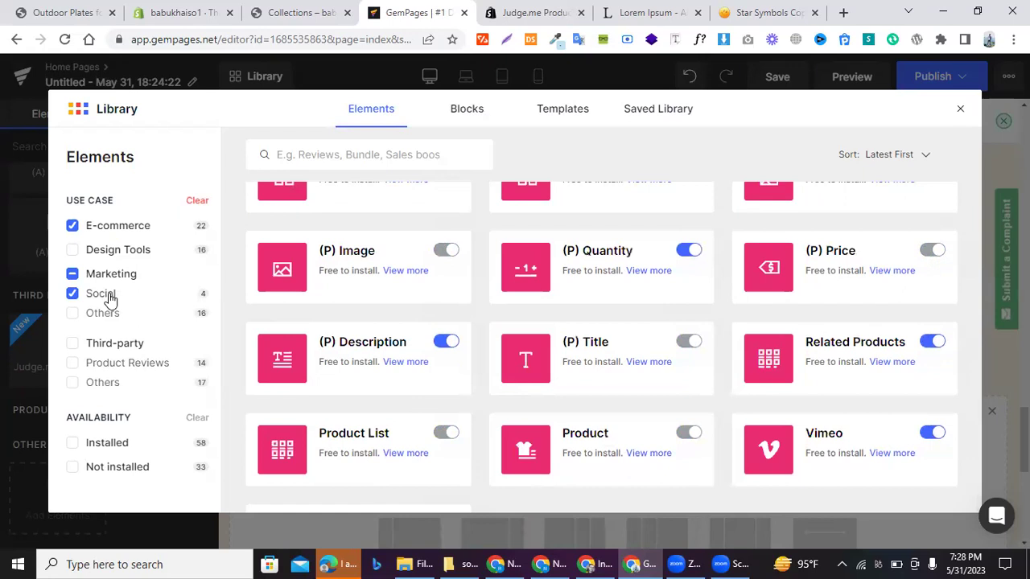
- View the Related Products element's description and preview image, and close the library
click(821, 358)
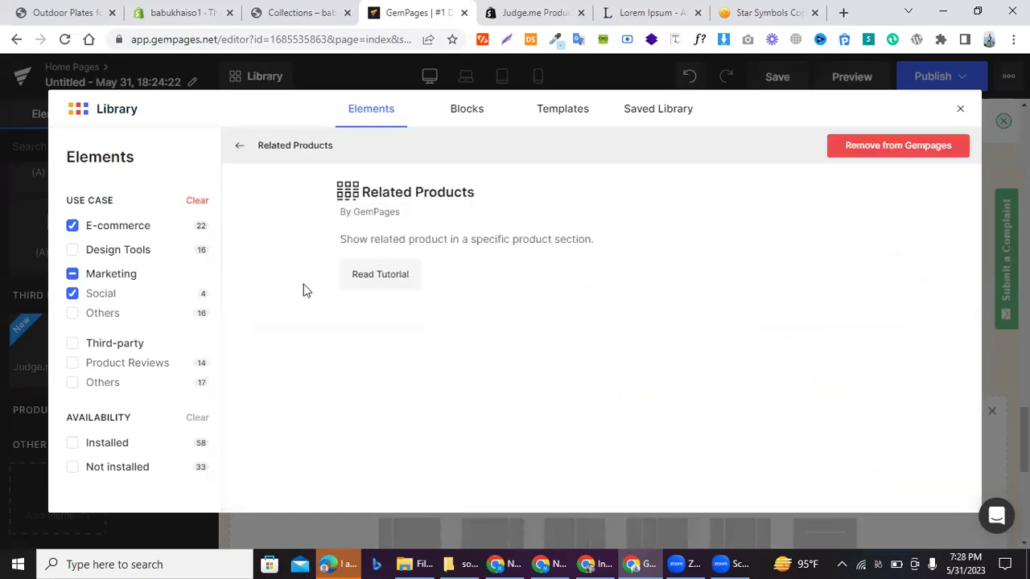
scroll(539, 360, down, 3)
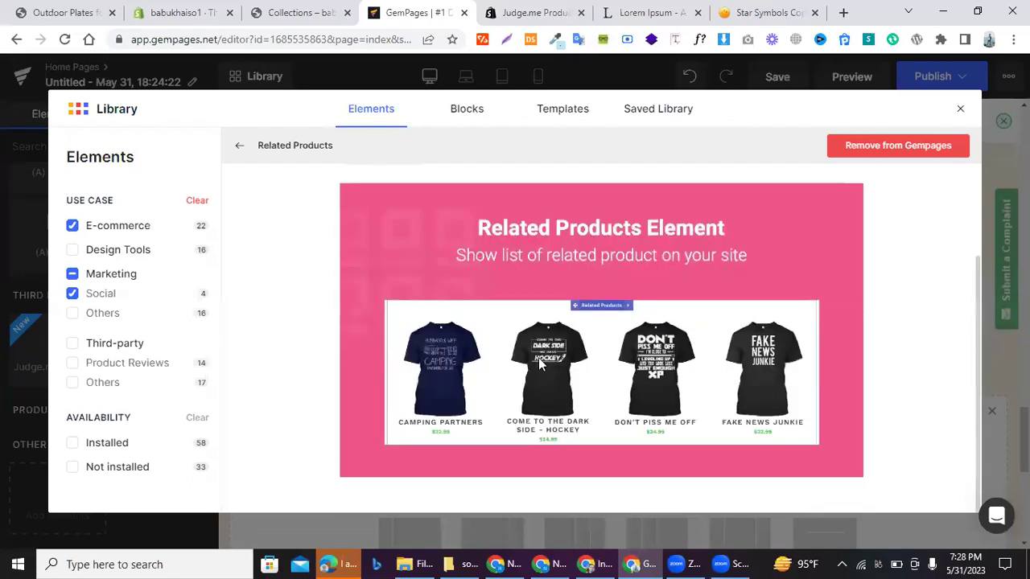
scroll(538, 357, up, 3)
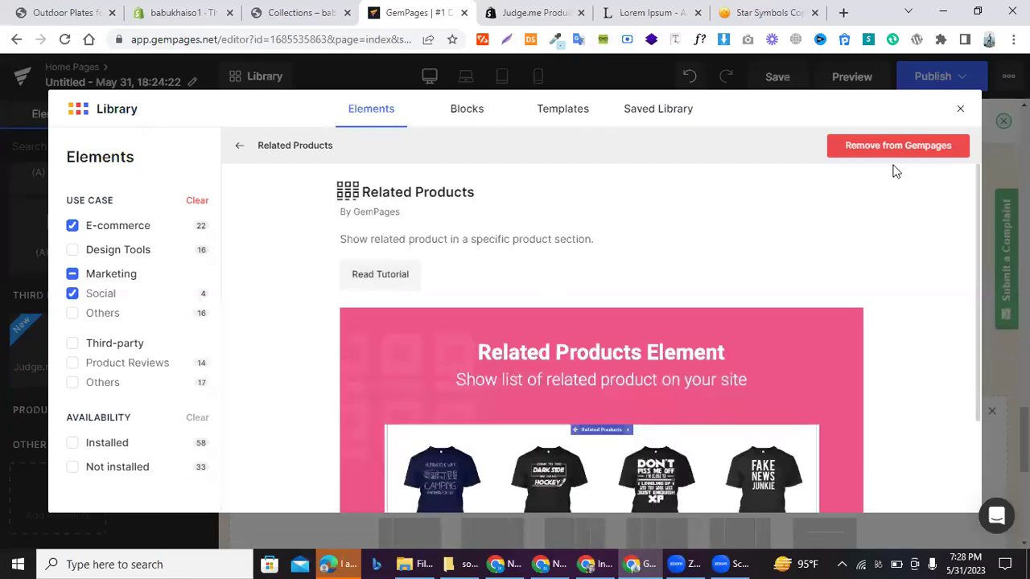
click(959, 113)
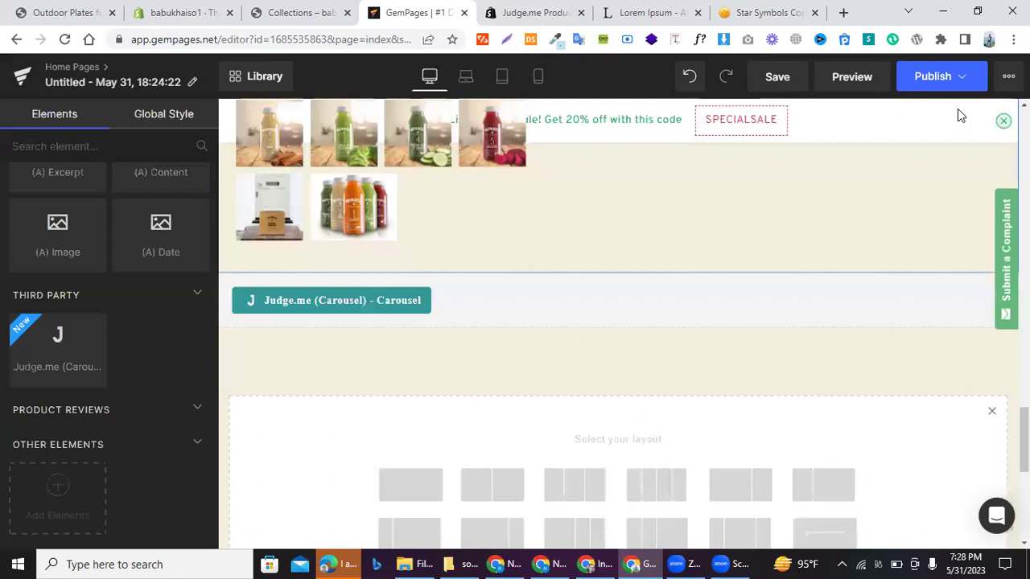
- Reopen the element library, try the Product Reviews, Design Tools and Marketing filters, and clear all use-case filters
click(71, 412)
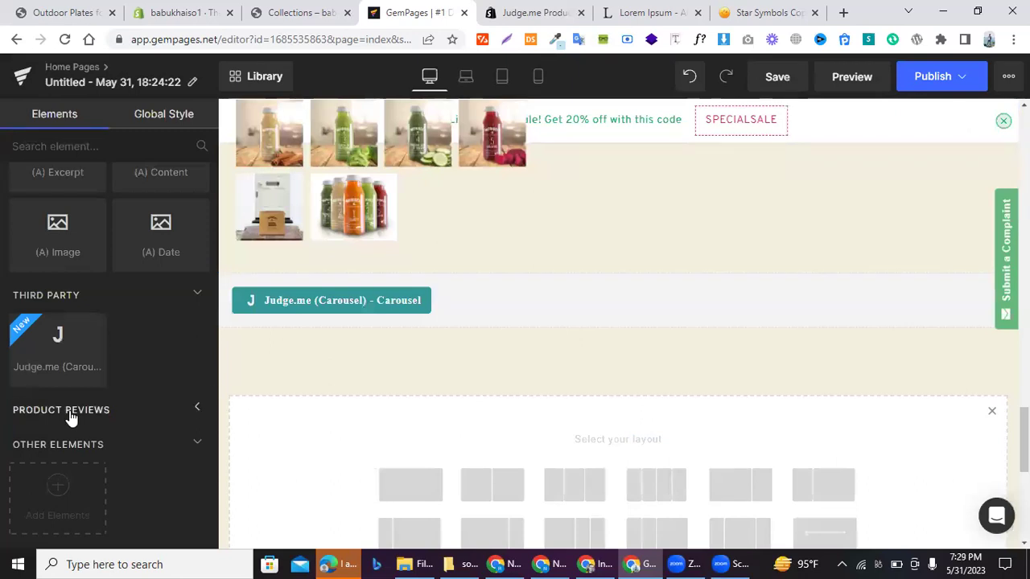
click(89, 477)
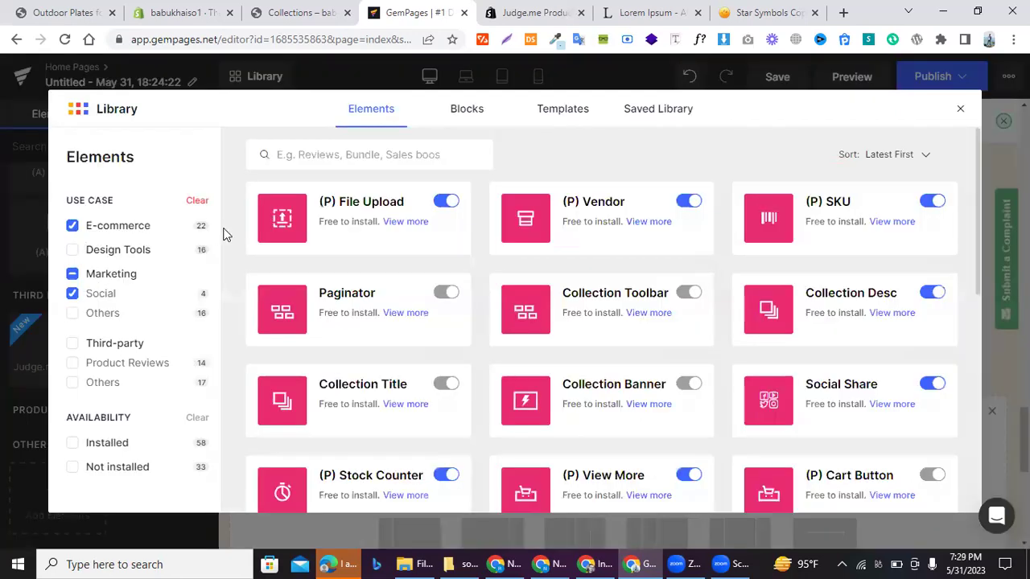
click(74, 274)
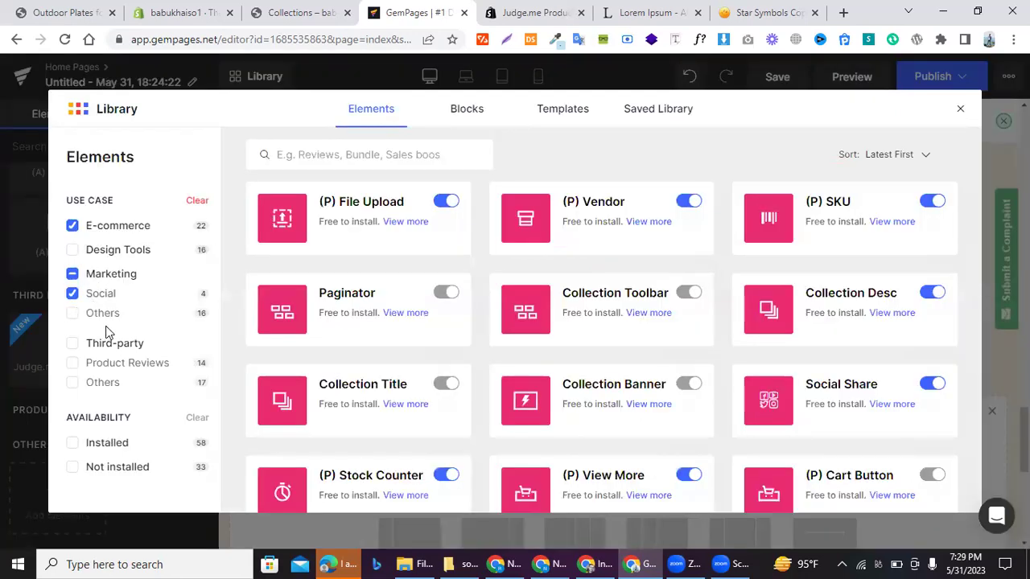
click(108, 367)
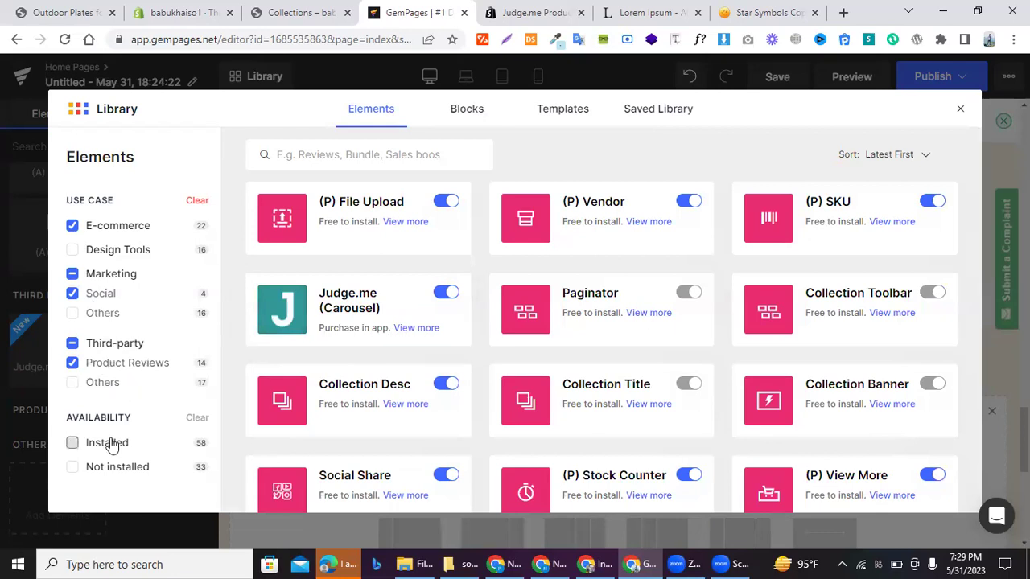
click(100, 294)
click(102, 252)
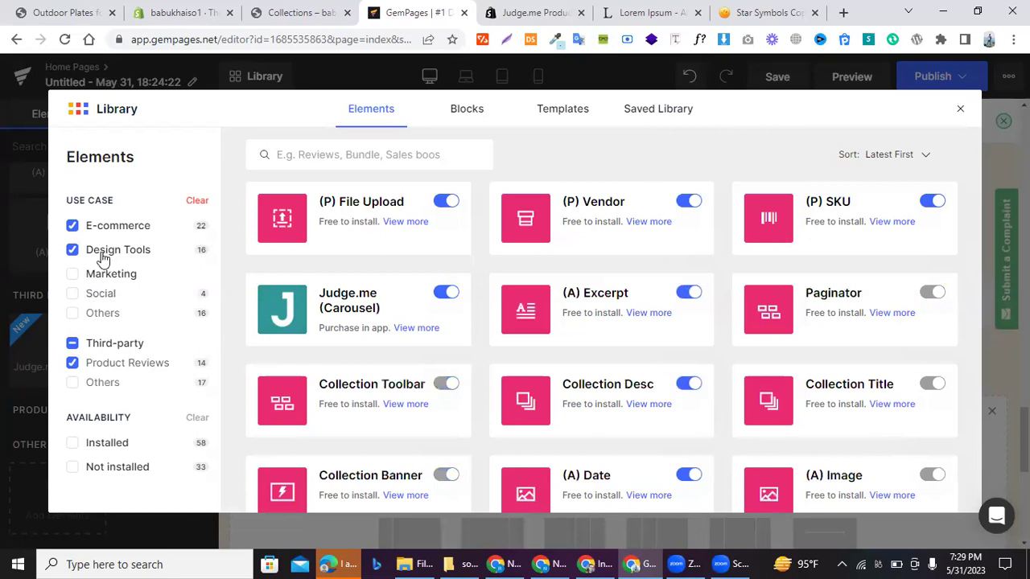
click(102, 277)
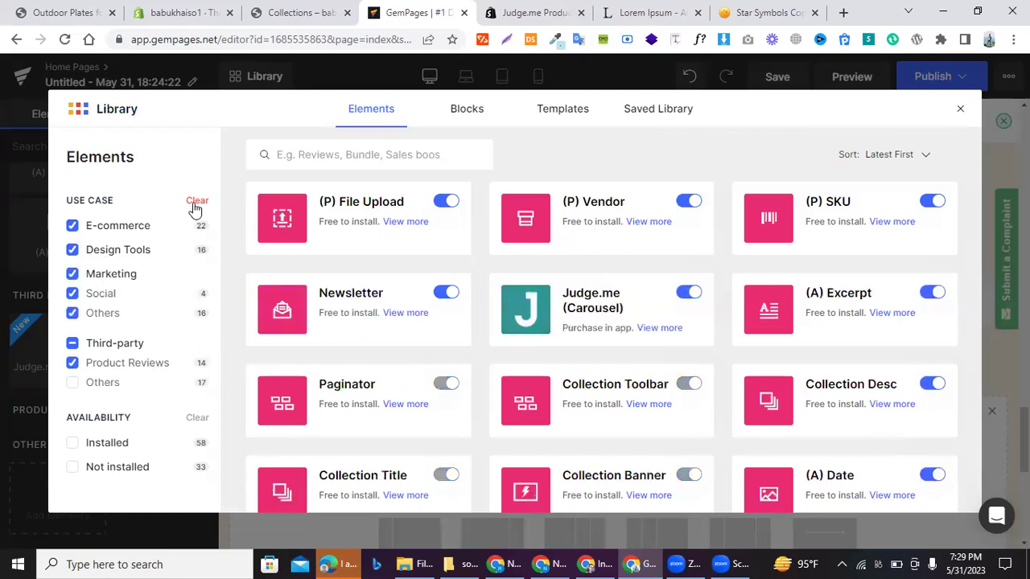
click(194, 201)
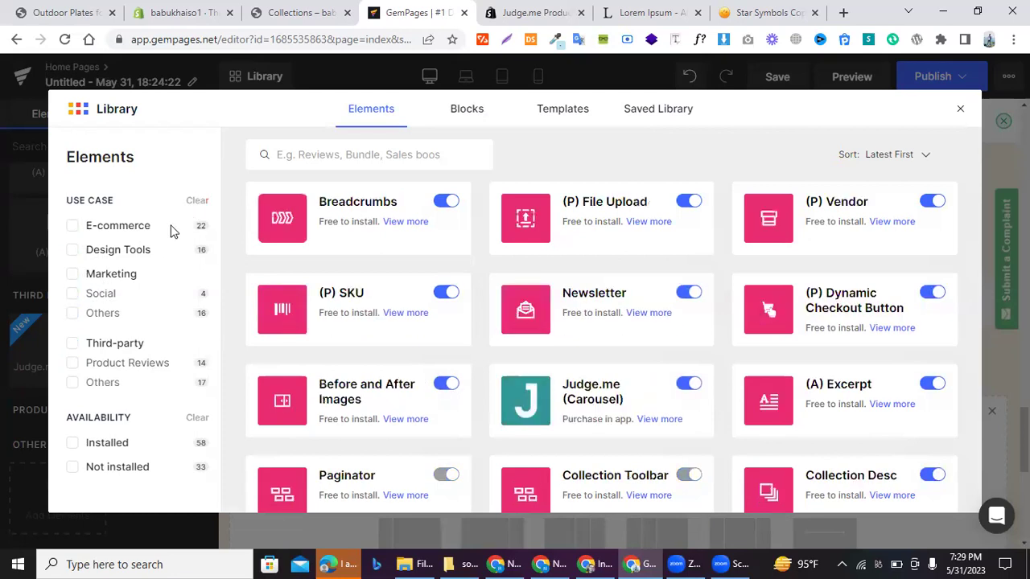
- Browse the library's Design Tools elements, add the E-commerce use case to the filter and look through the combined list
click(96, 252)
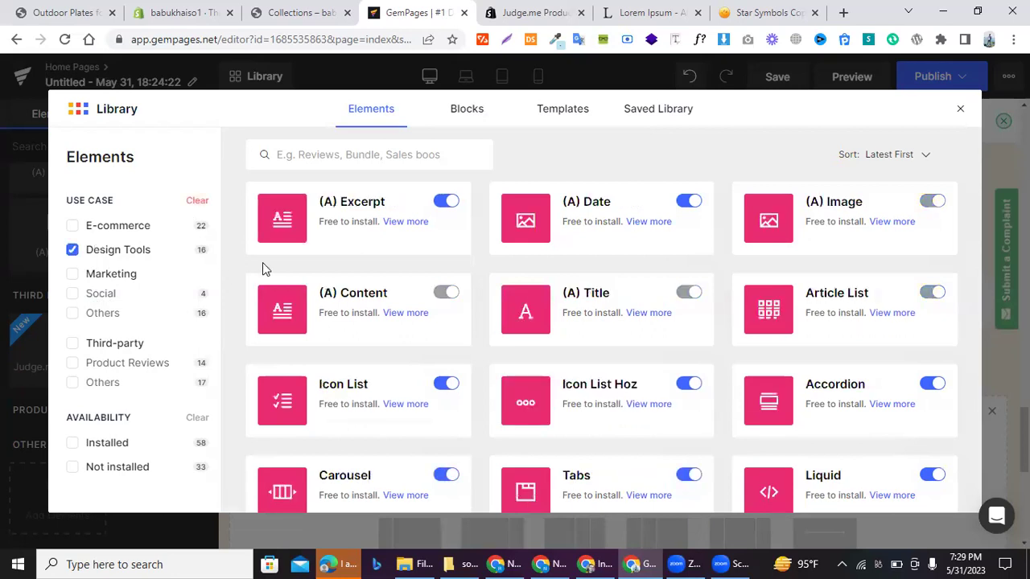
scroll(407, 299, down, 3)
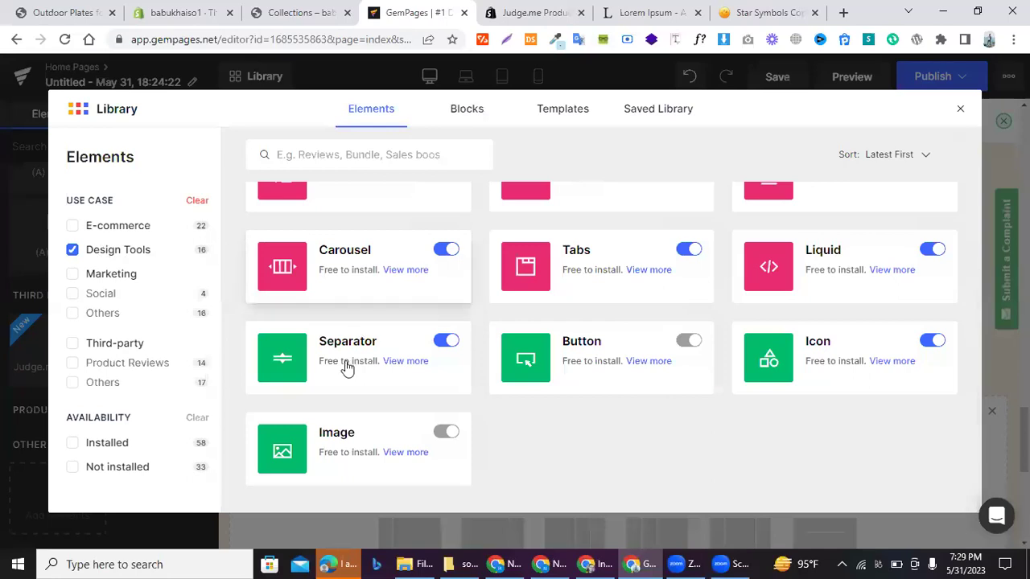
click(95, 230)
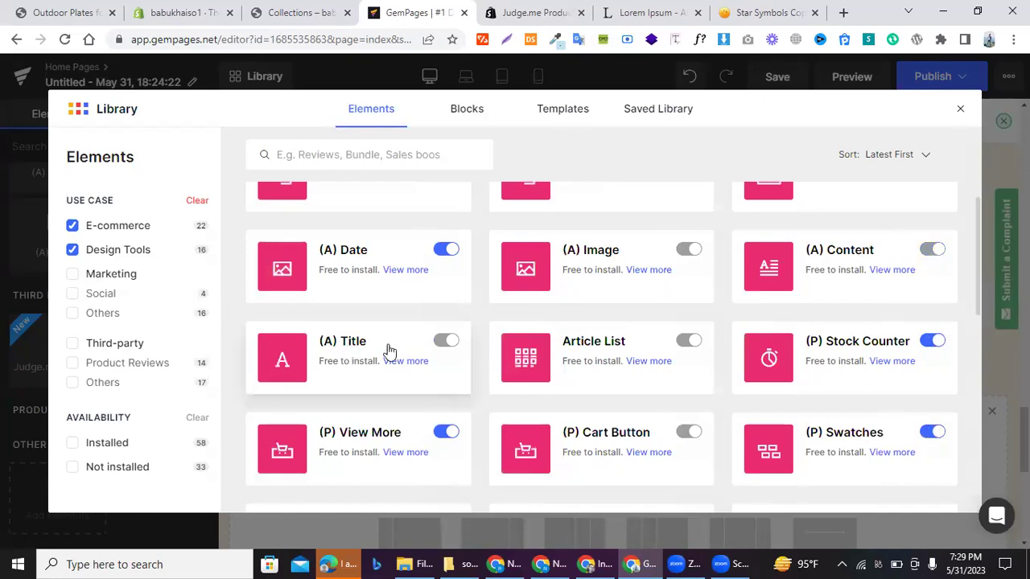
scroll(387, 350, up, 1)
scroll(466, 375, down, 2)
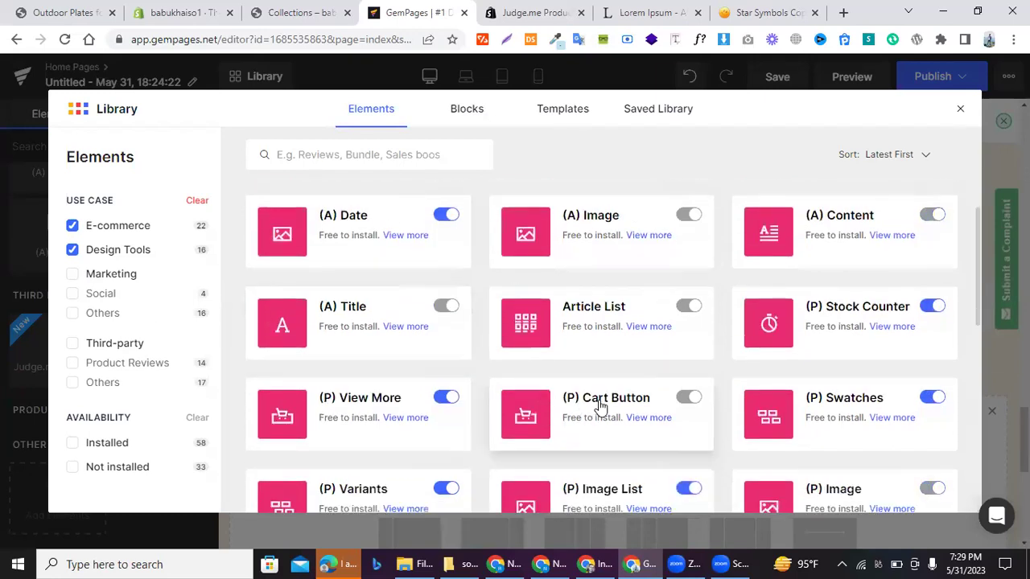
- Open the (P) Cart Button element's details and view its description and preview image
click(687, 410)
scroll(570, 297, down, 2)
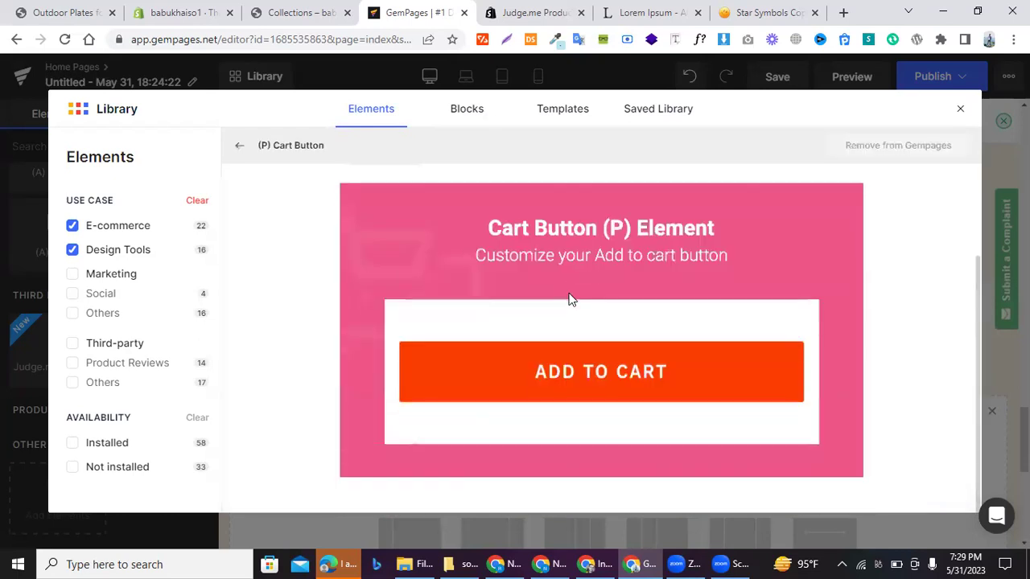
scroll(569, 300, up, 2)
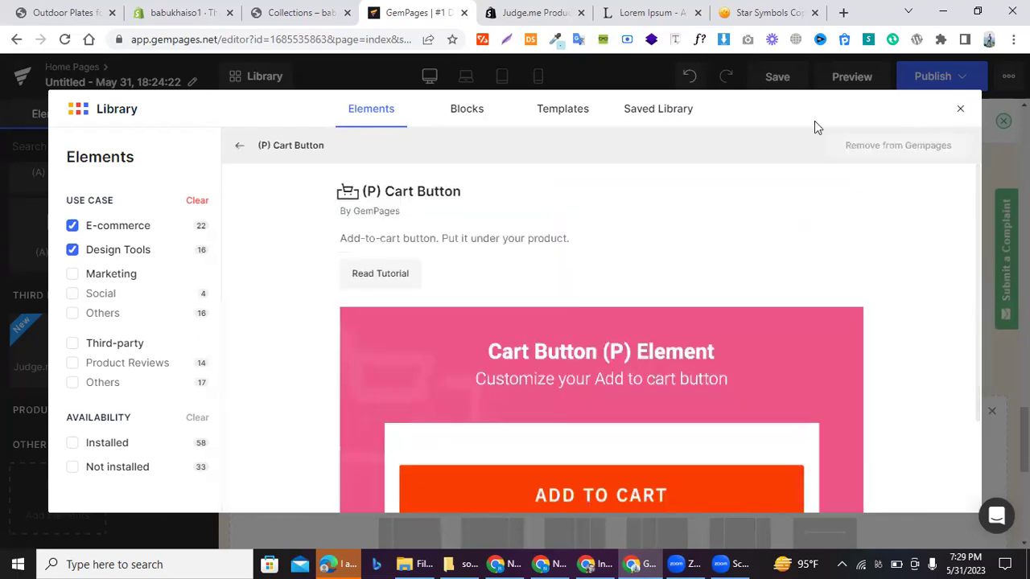
triple_click(386, 187)
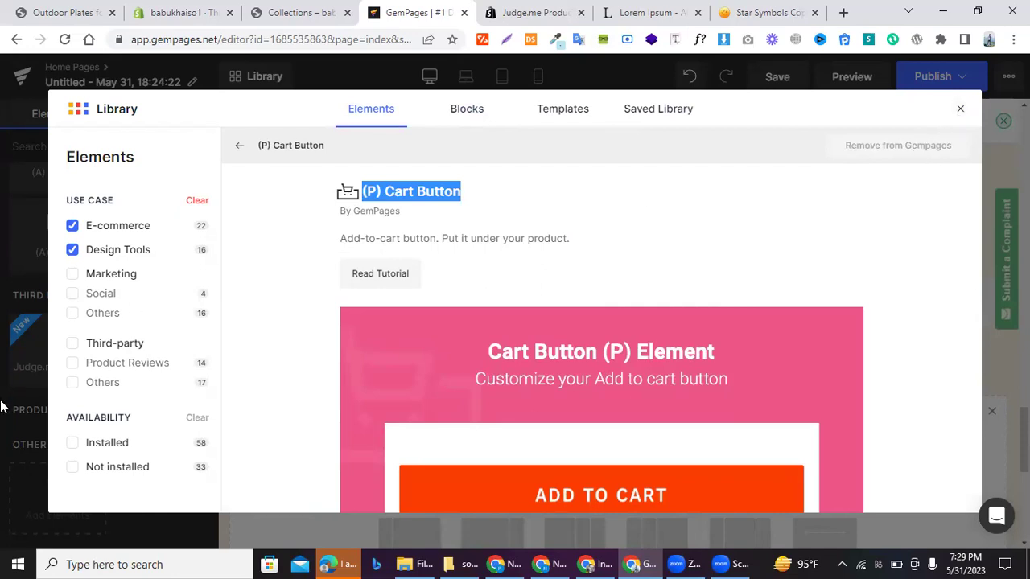
- Filter the library by Installed availability, clear the use-case filters and look over the Cart Button details again
click(118, 451)
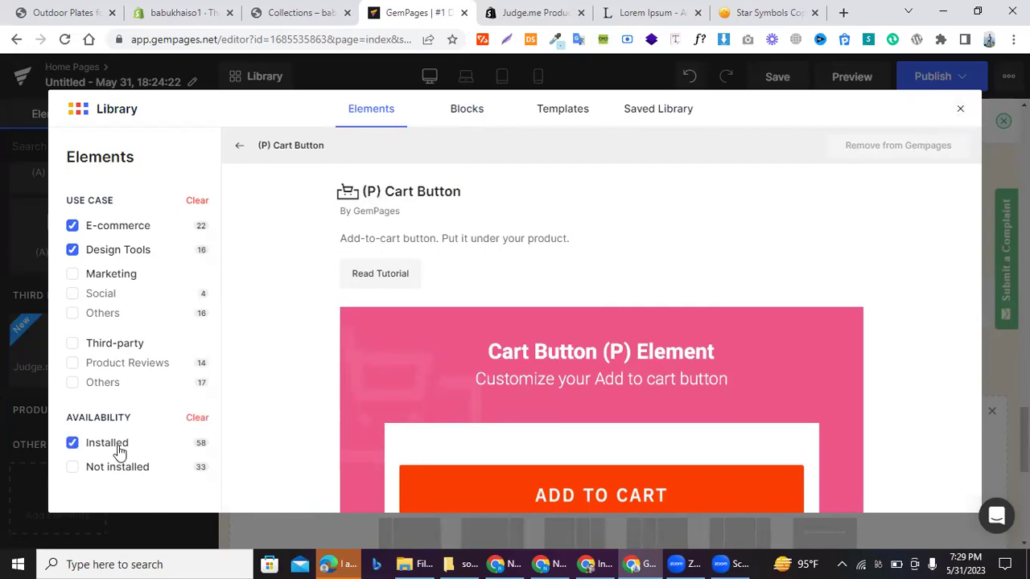
click(197, 203)
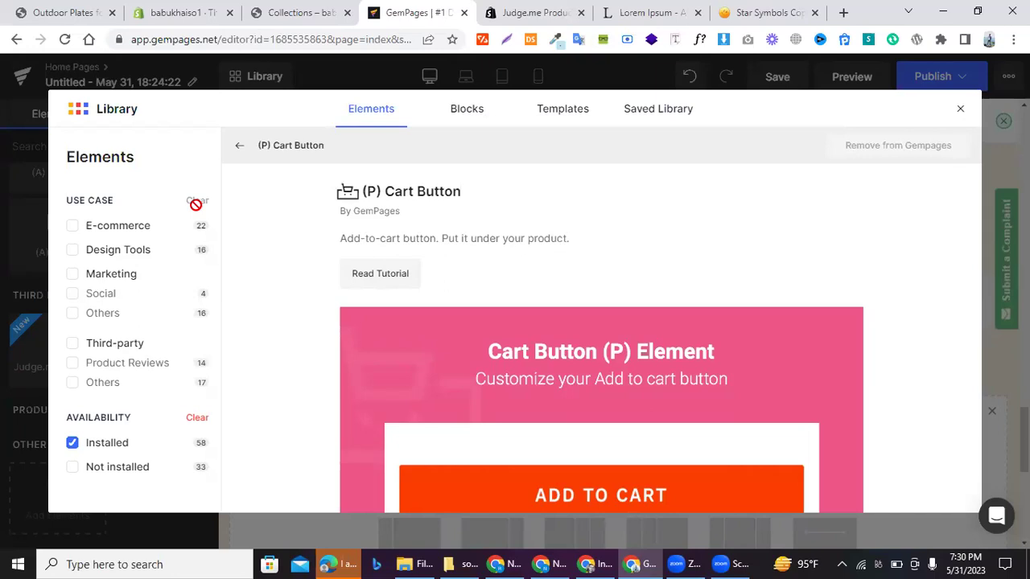
triple_click(370, 190)
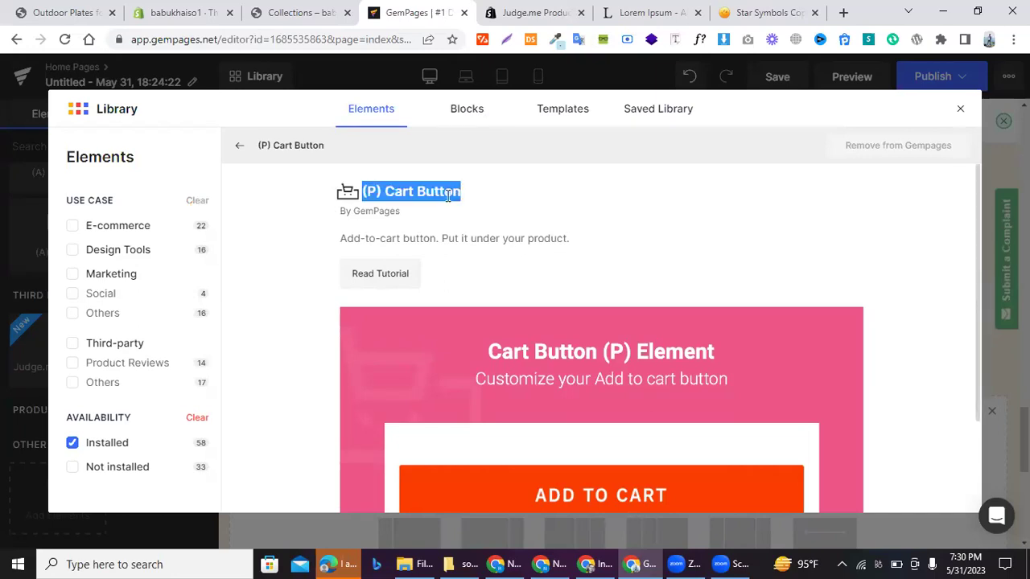
click(355, 212)
scroll(481, 226, down, 2)
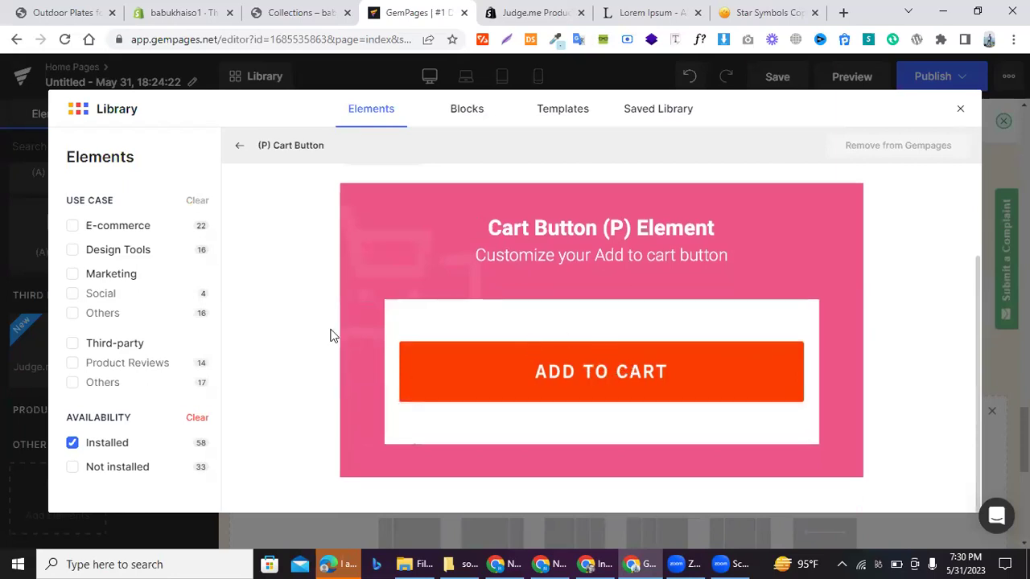
- Try the Marketing and Design Tools use-case filters, clear them and close the library
click(103, 281)
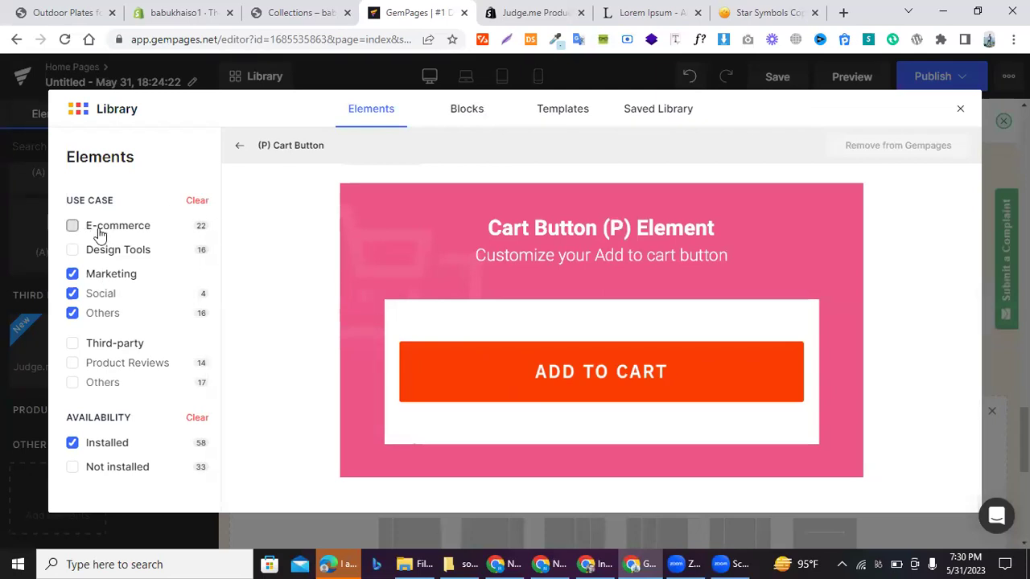
click(100, 254)
click(196, 201)
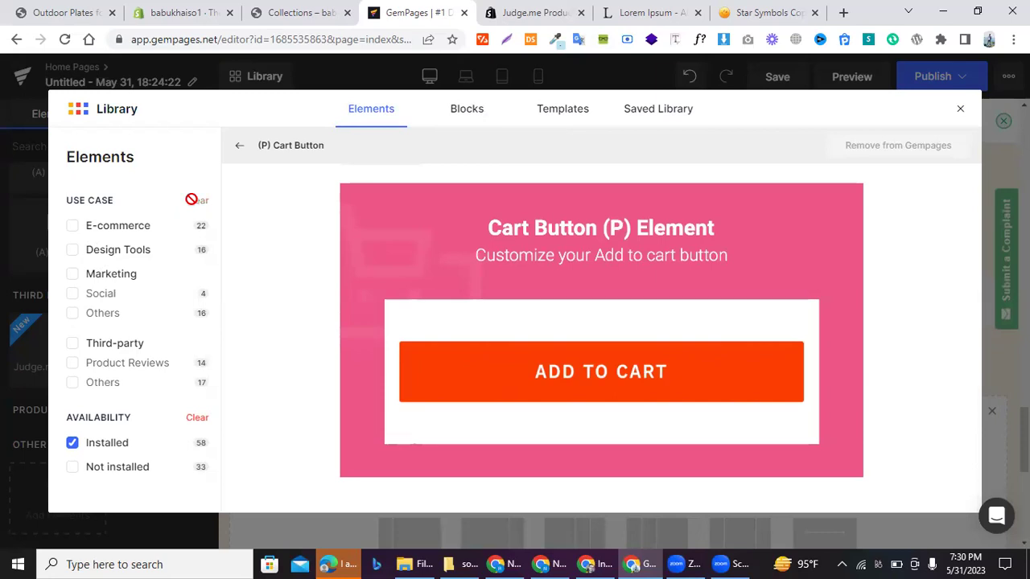
click(960, 109)
- Look over the page's product sections and publish the home page, keeping its template name and lazy loading off
scroll(654, 328, up, 10)
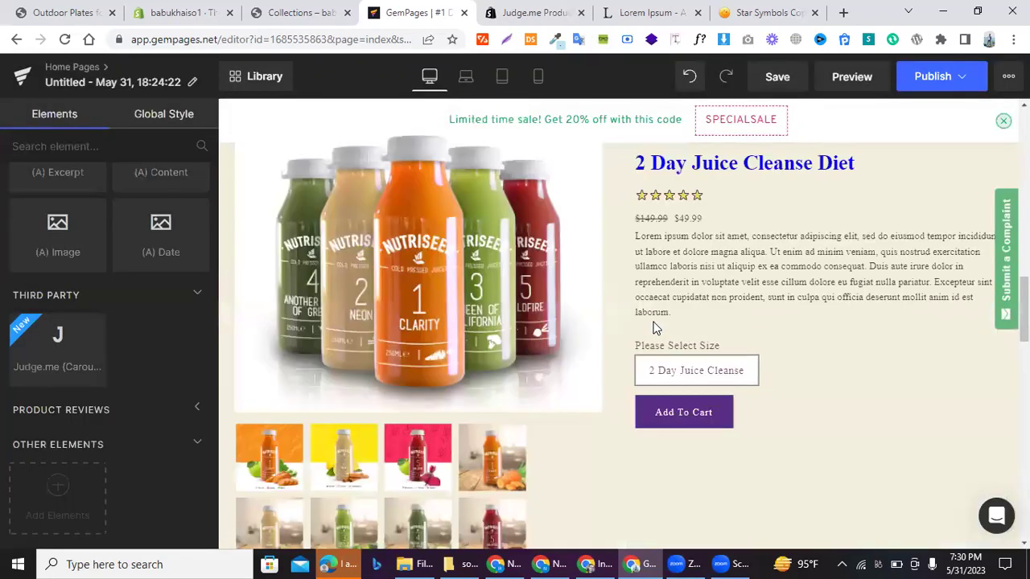
scroll(653, 328, down, 5)
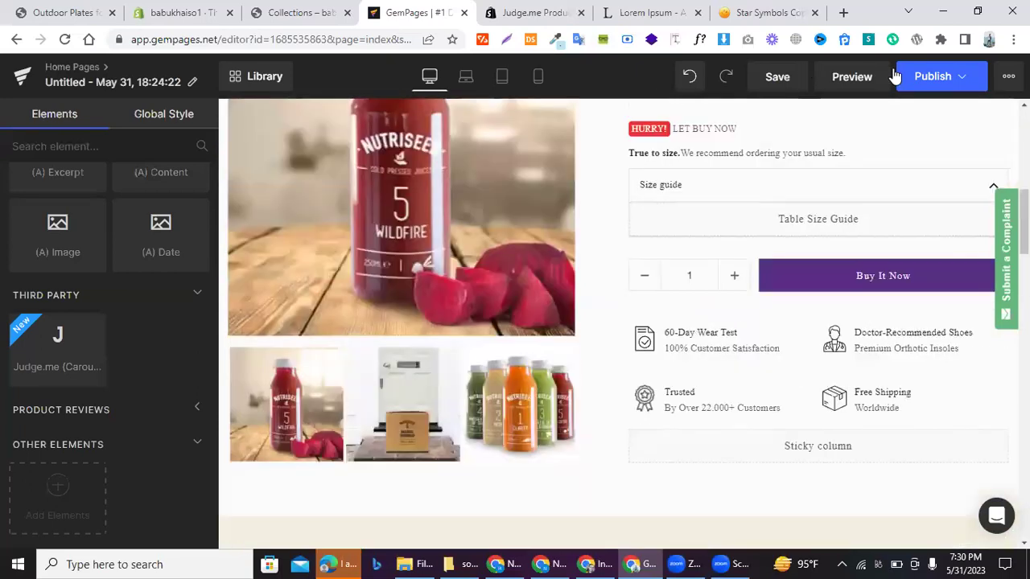
click(917, 76)
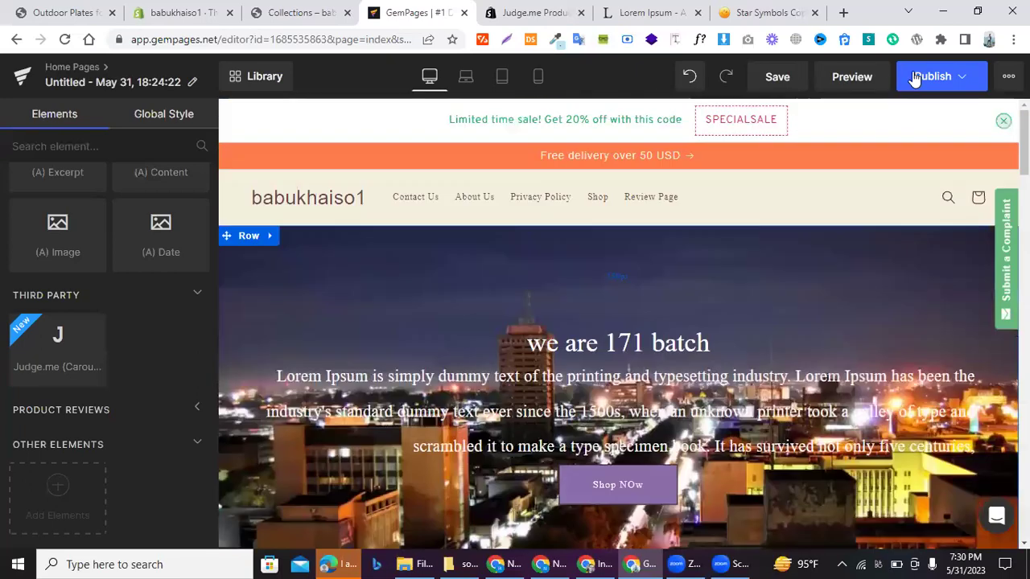
click(915, 77)
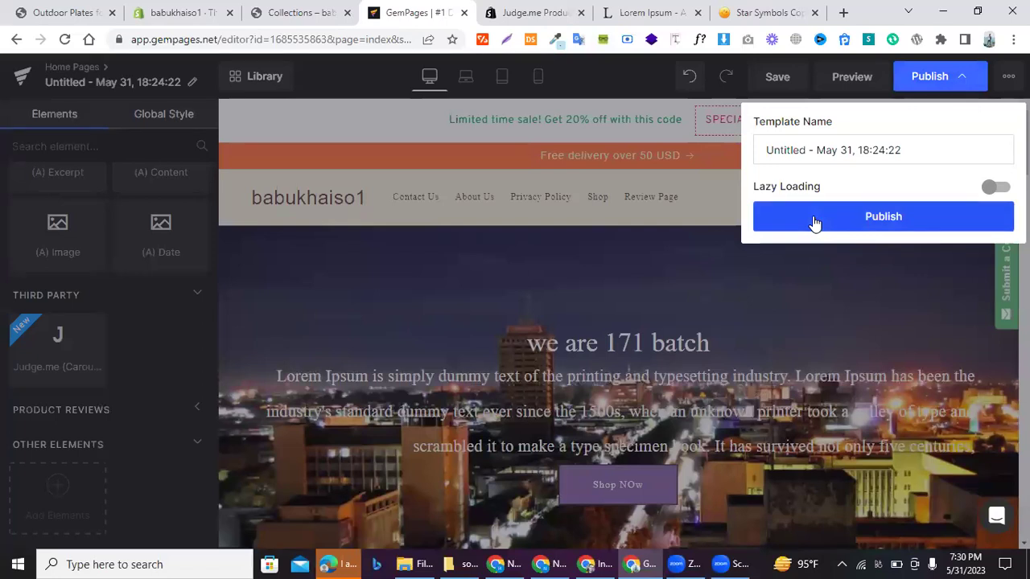
click(876, 228)
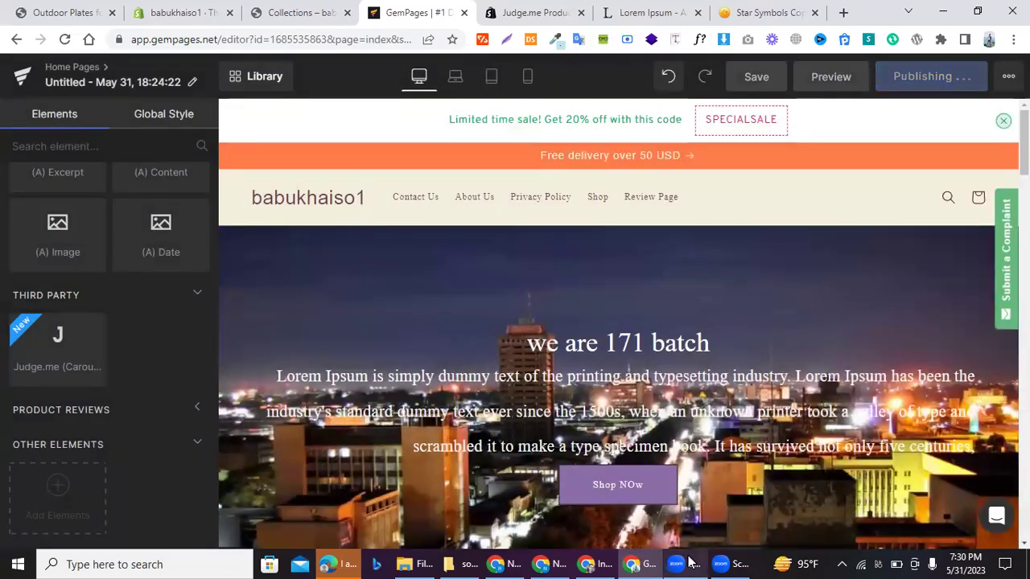